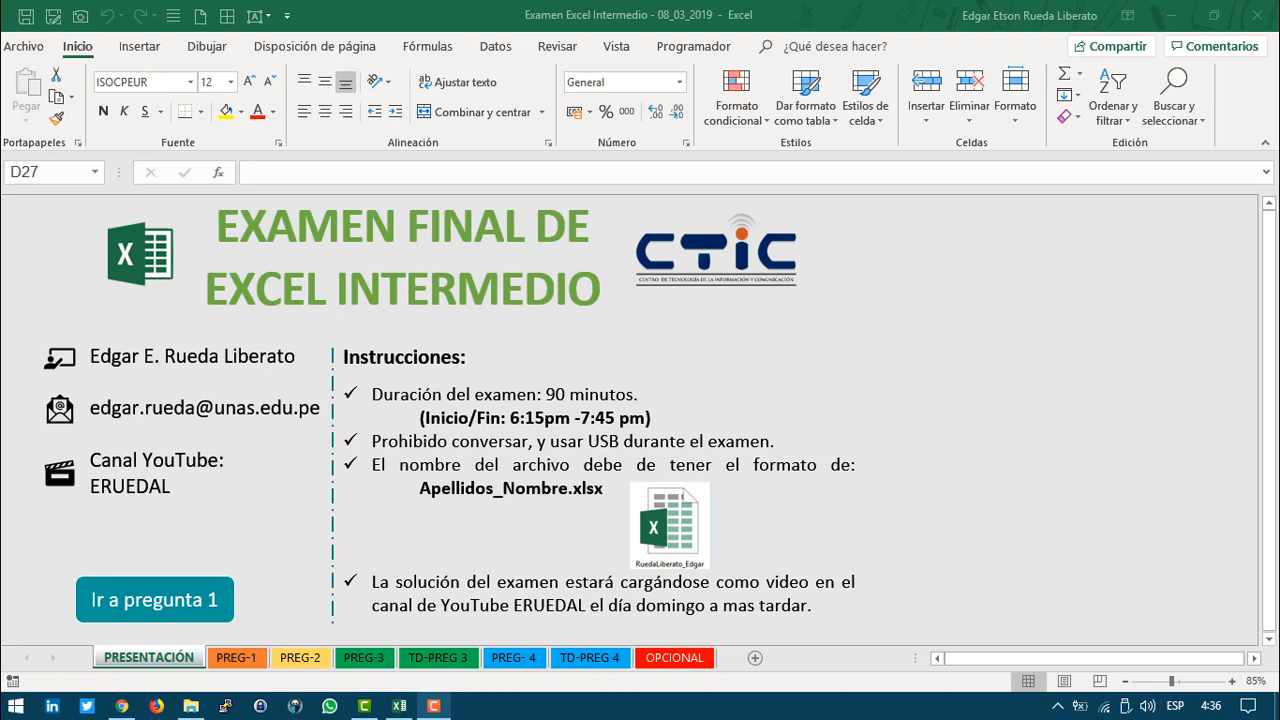
Step: Open the PREG-1 sheet and examine the question 1 instructions, the Apellidos data and the yellow answer columns through Neto
{"action": "left_click", "coordinate": [229, 657]}
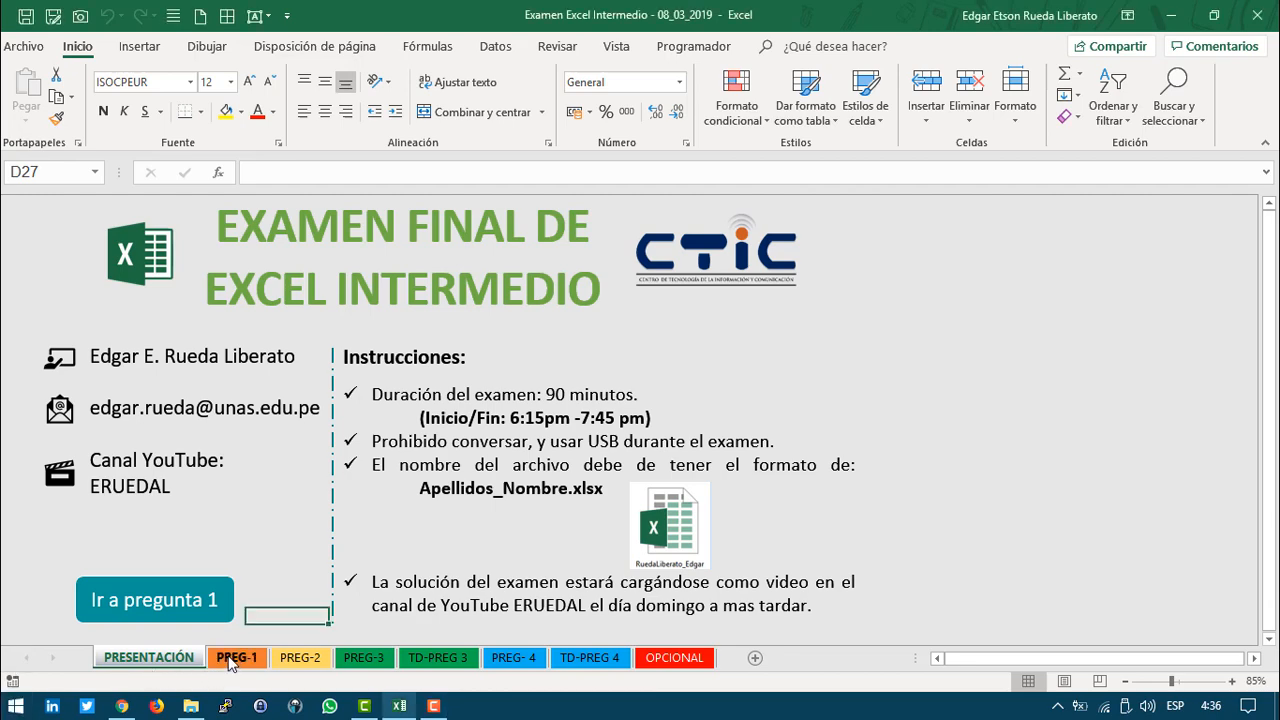
{"action": "left_click", "coordinate": [231, 658]}
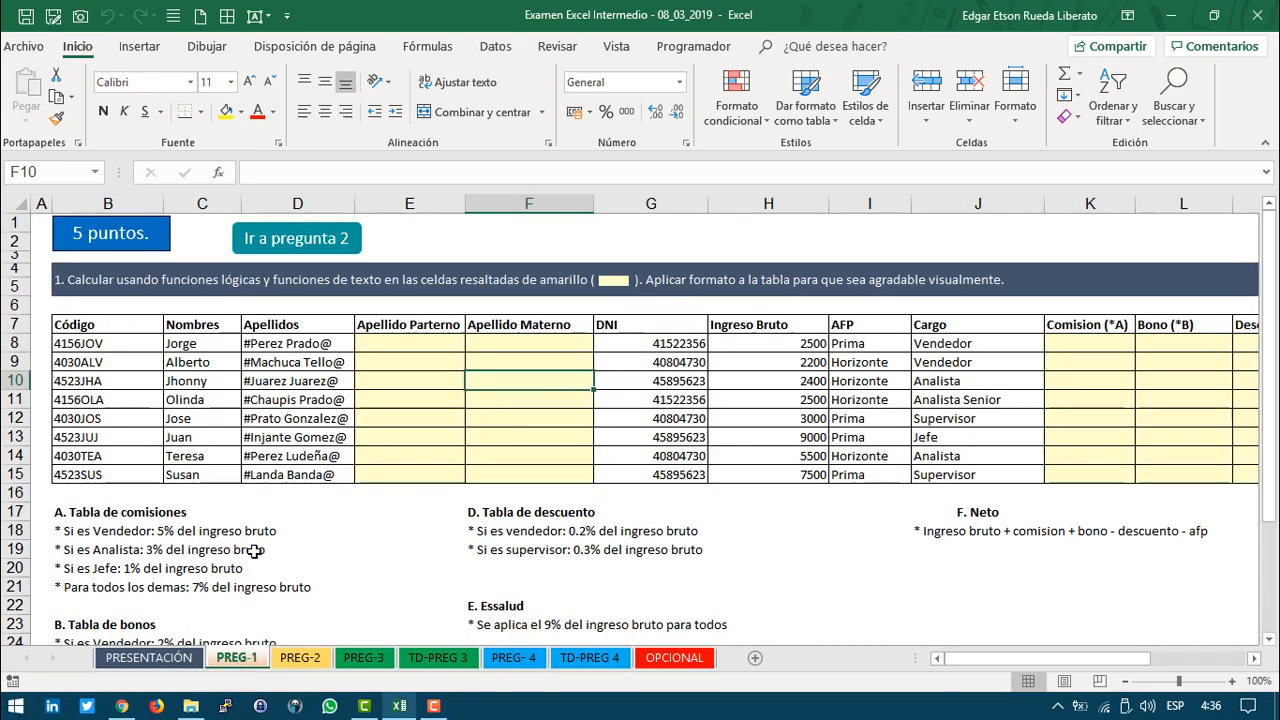
{"action": "left_click", "coordinate": [112, 285]}
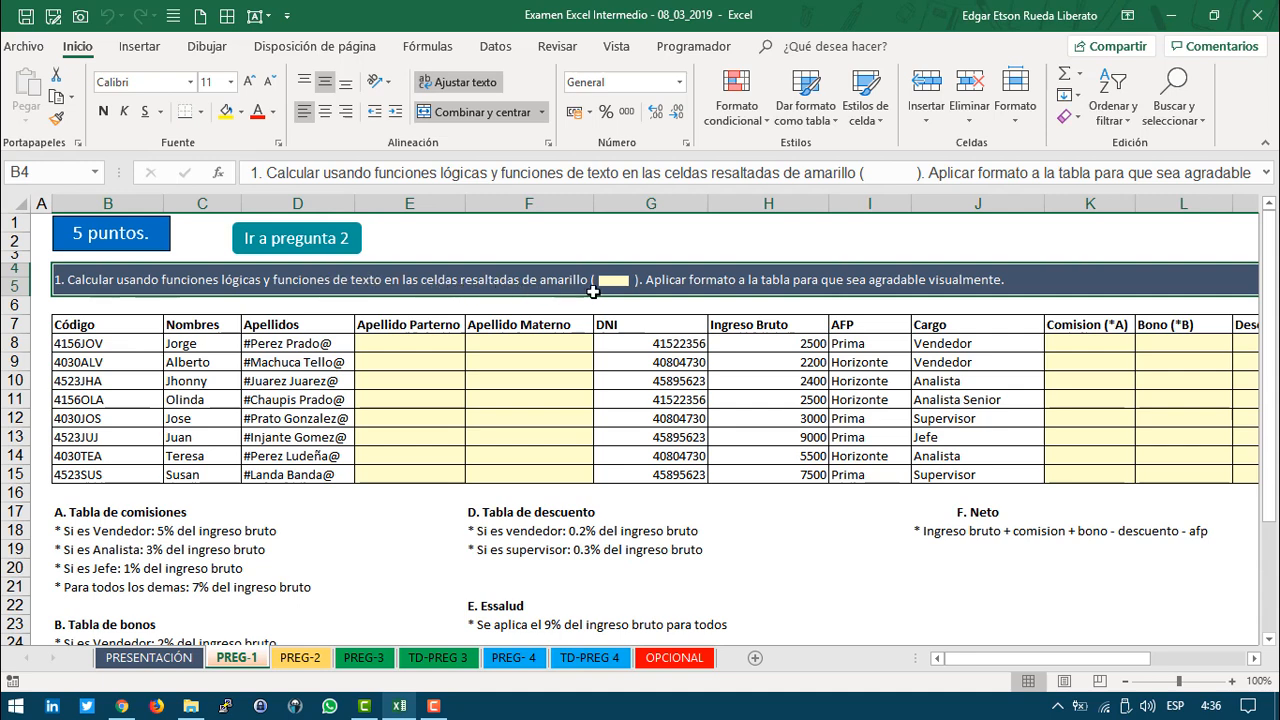
{"action": "left_click_drag", "start_coordinate": [412, 343], "coordinate": [513, 474]}
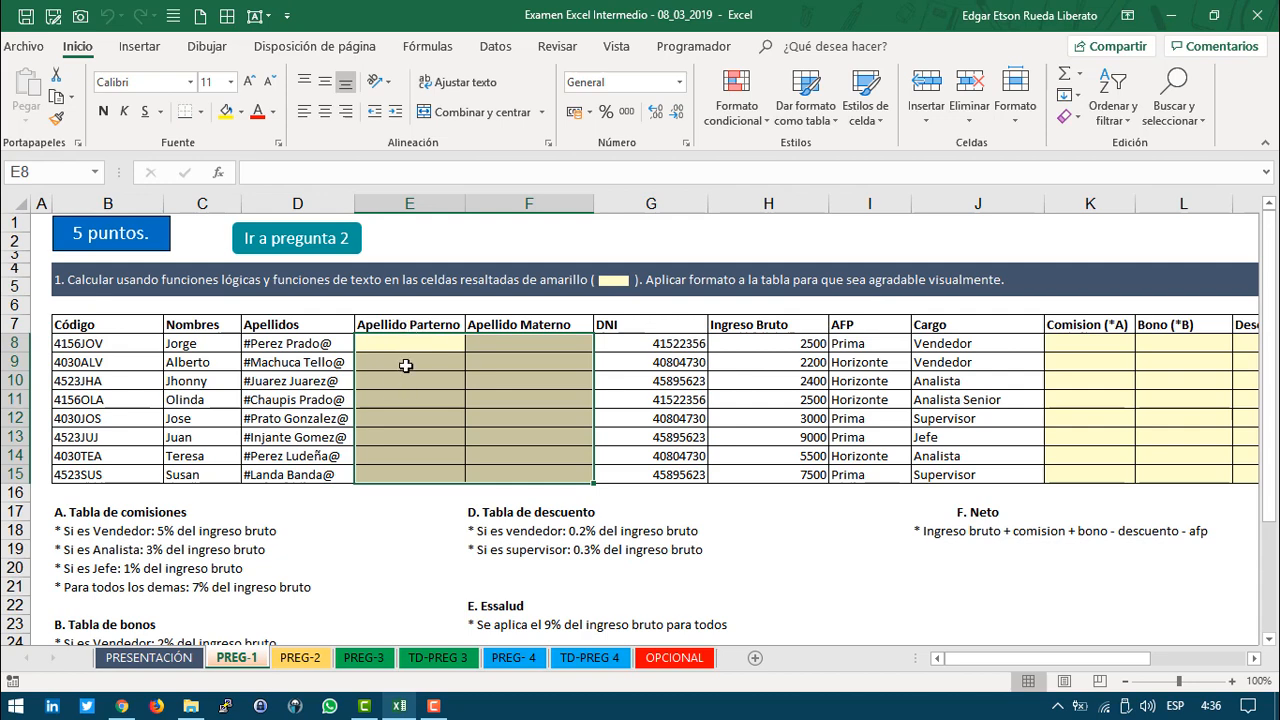
{"action": "left_click", "coordinate": [1065, 345]}
{"action": "left_click_drag", "start_coordinate": [1035, 658], "coordinate": [1129, 658]}
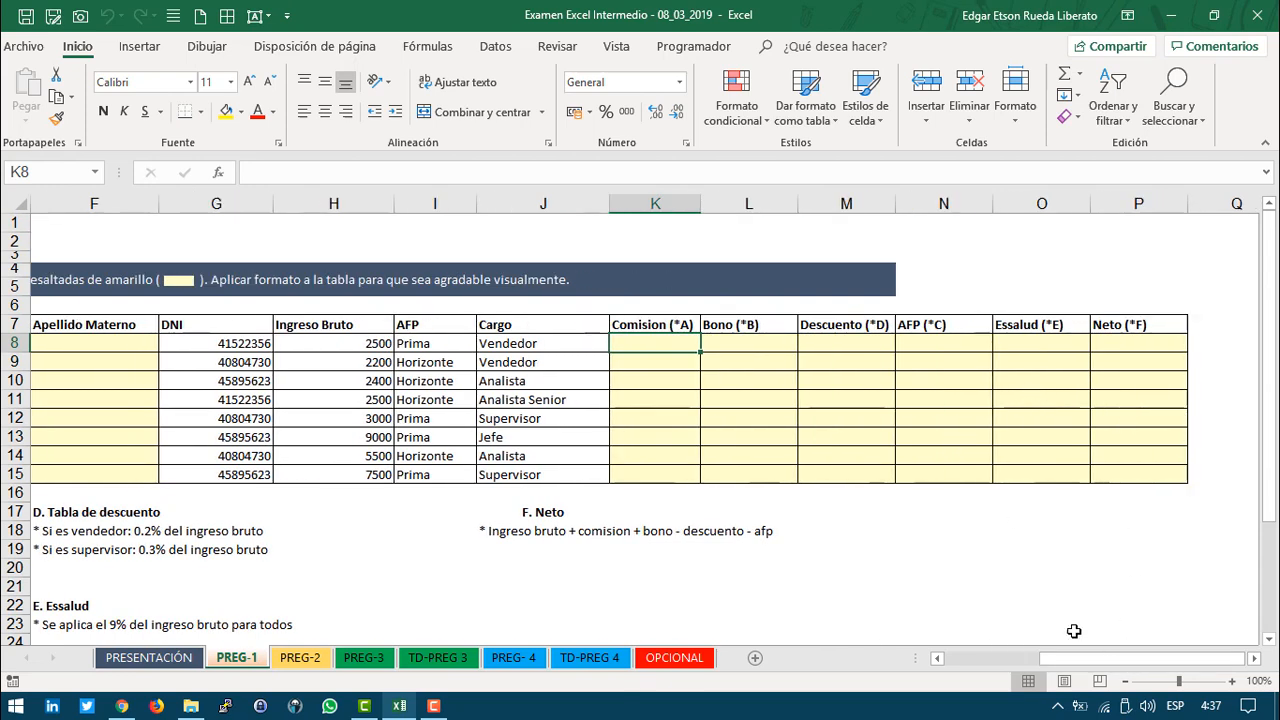
{"action": "mouse_move", "coordinate": [682, 344]}
{"action": "left_mouse_down"}
{"action": "mouse_move", "coordinate": [757, 349]}
{"action": "mouse_move", "coordinate": [1118, 474]}
{"action": "left_mouse_up"}
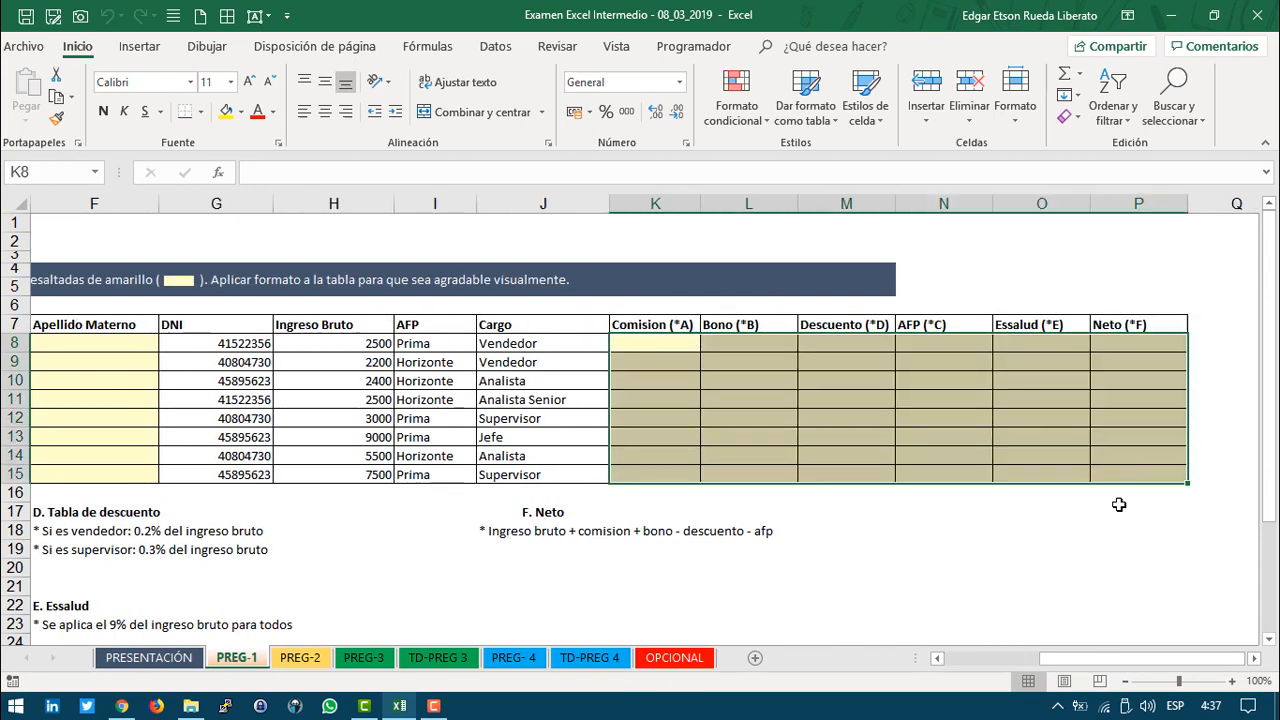
{"action": "left_click_drag", "start_coordinate": [1083, 664], "coordinate": [988, 664]}
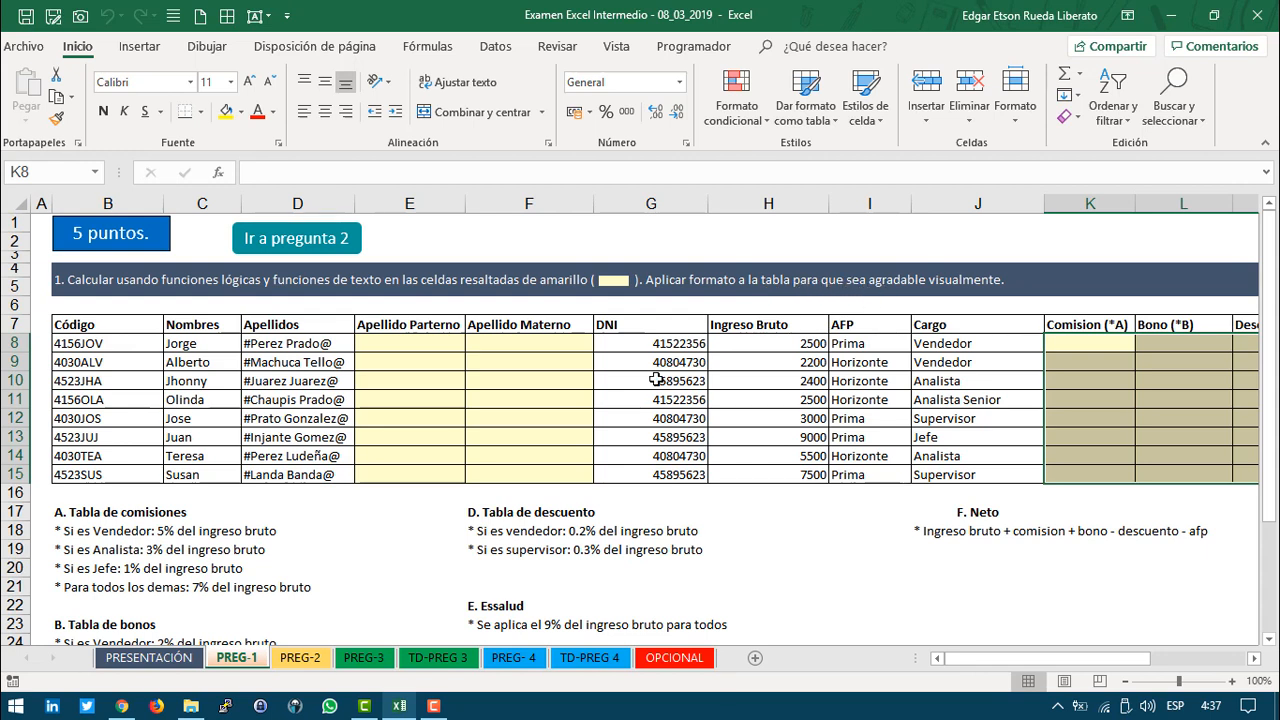
{"action": "left_click", "coordinate": [411, 438]}
{"action": "left_click", "coordinate": [401, 346]}
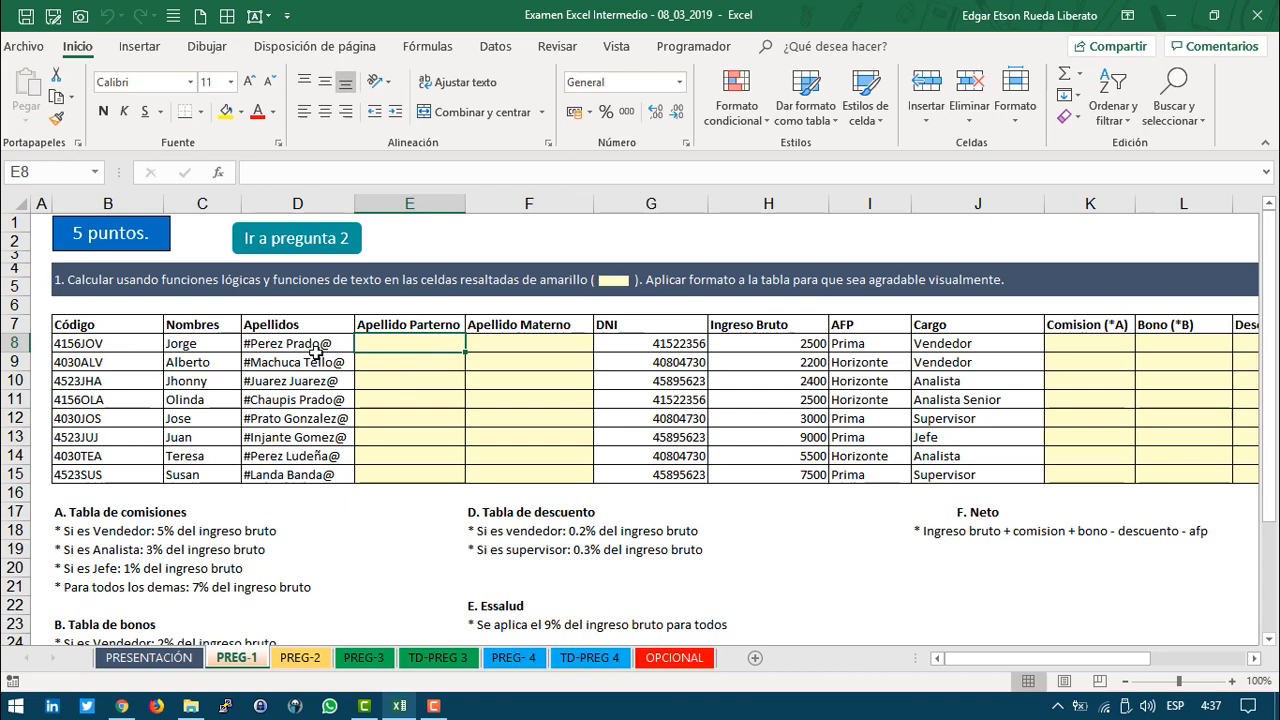
{"action": "left_click_drag", "start_coordinate": [300, 325], "coordinate": [306, 458]}
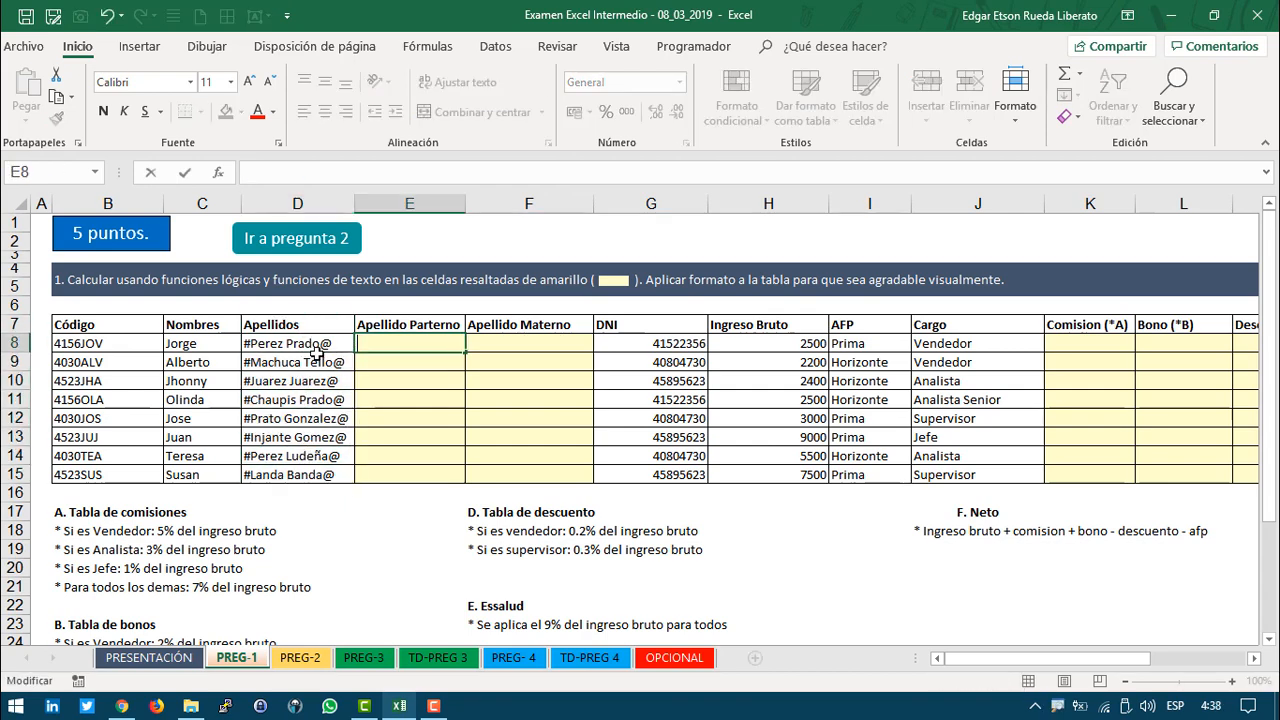
{"action": "left_click", "coordinate": [444, 421]}
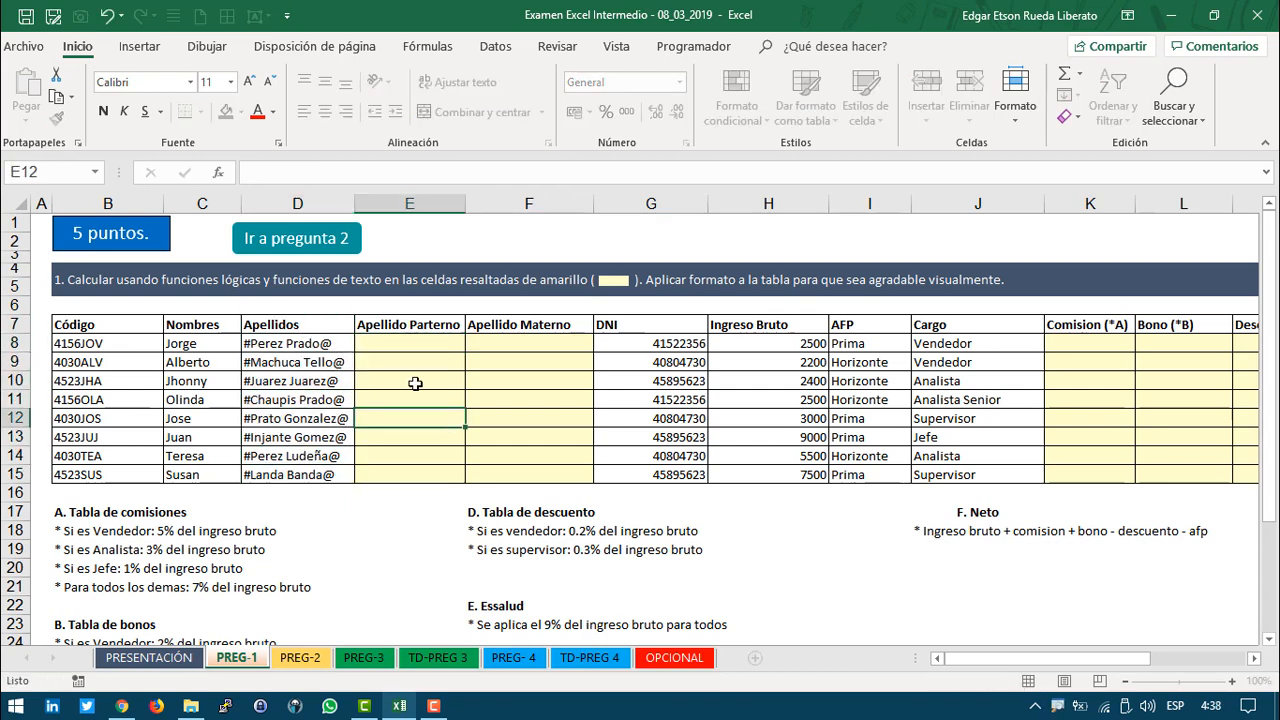
Step: Enter =EXTRAE(D8;2;HALLAR(" ";D8;1)-1) in E8 to extract the paternal surname from the Apellidos cell
{"action": "left_click", "coordinate": [380, 345]}
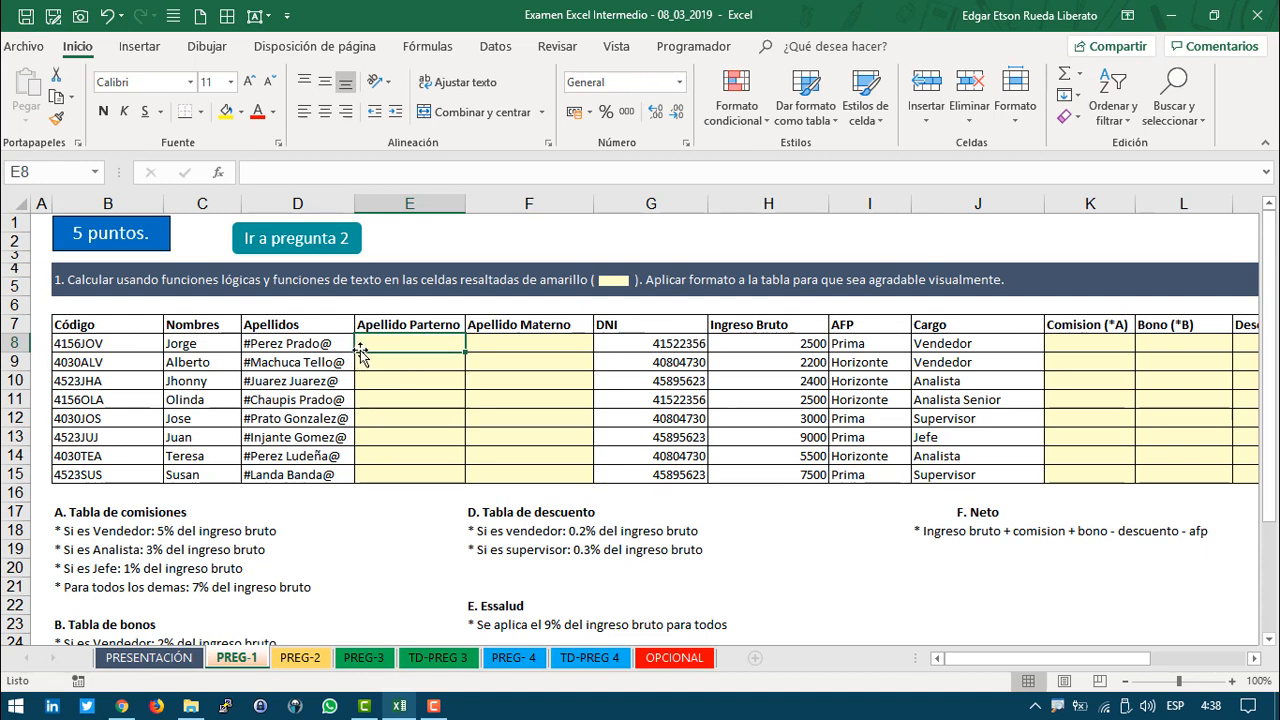
{"action": "type", "text": "=extr"}
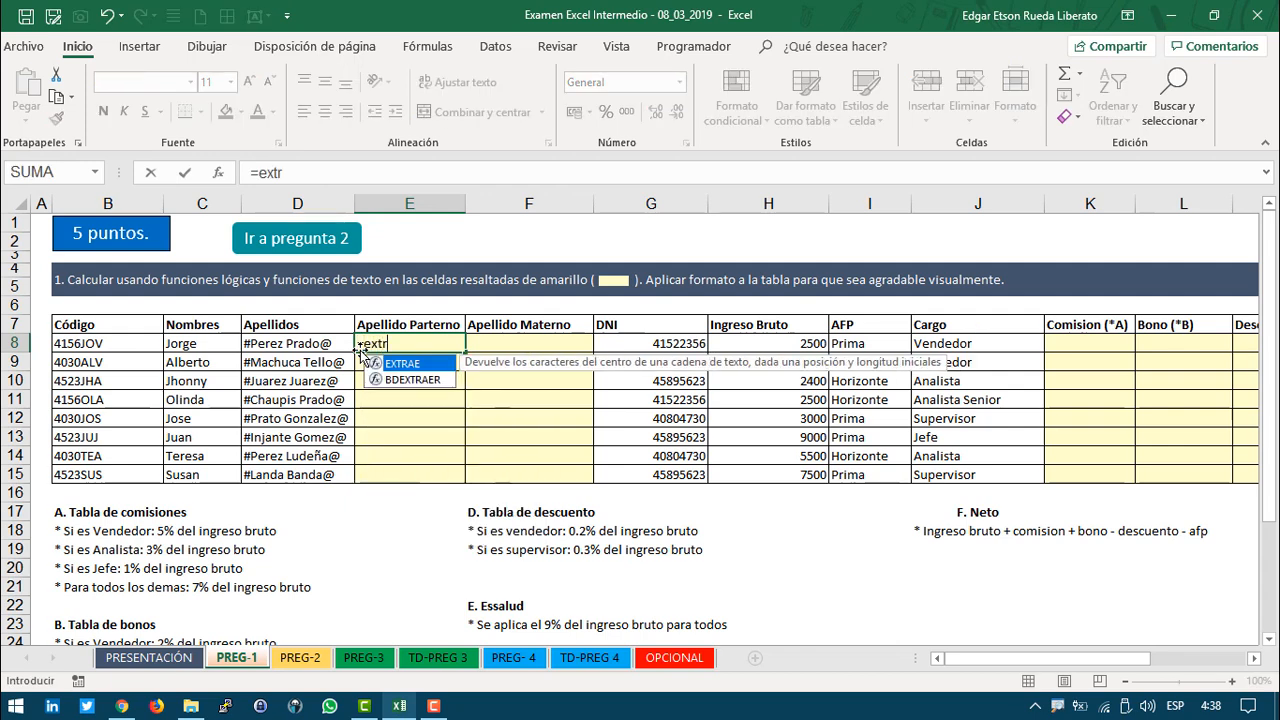
{"action": "double_click", "coordinate": [401, 364]}
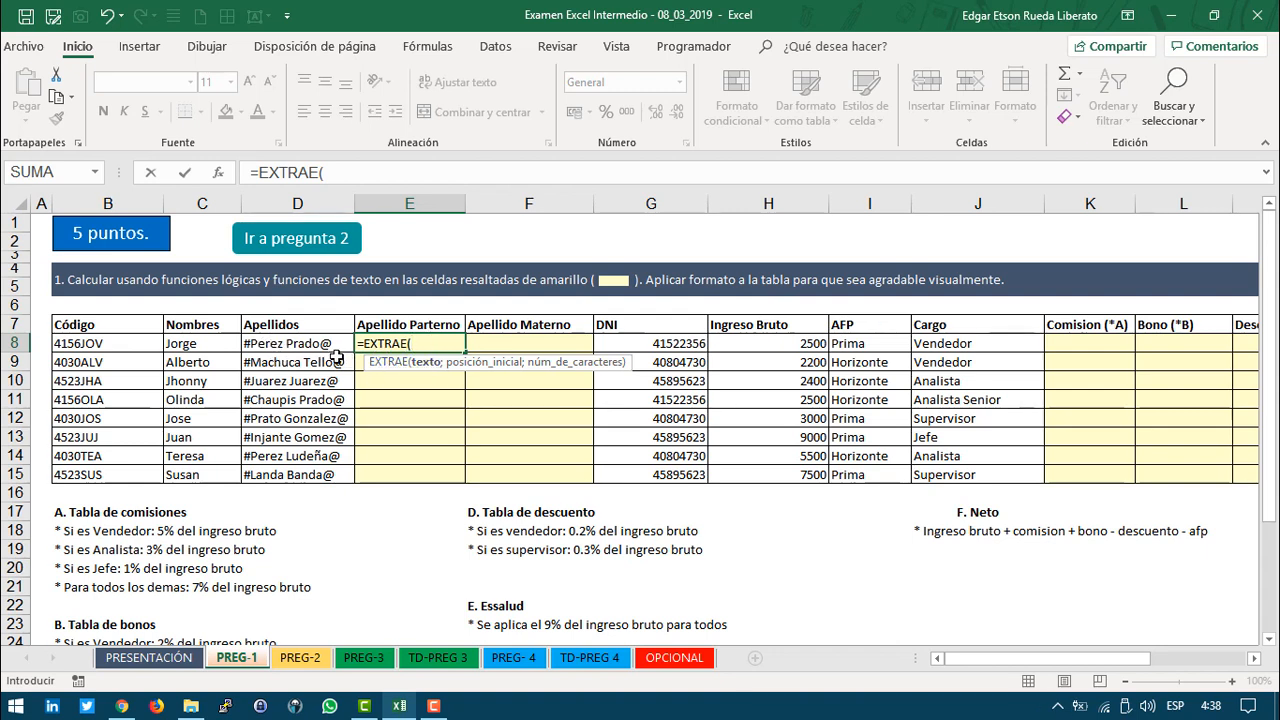
{"action": "left_click", "coordinate": [307, 343]}
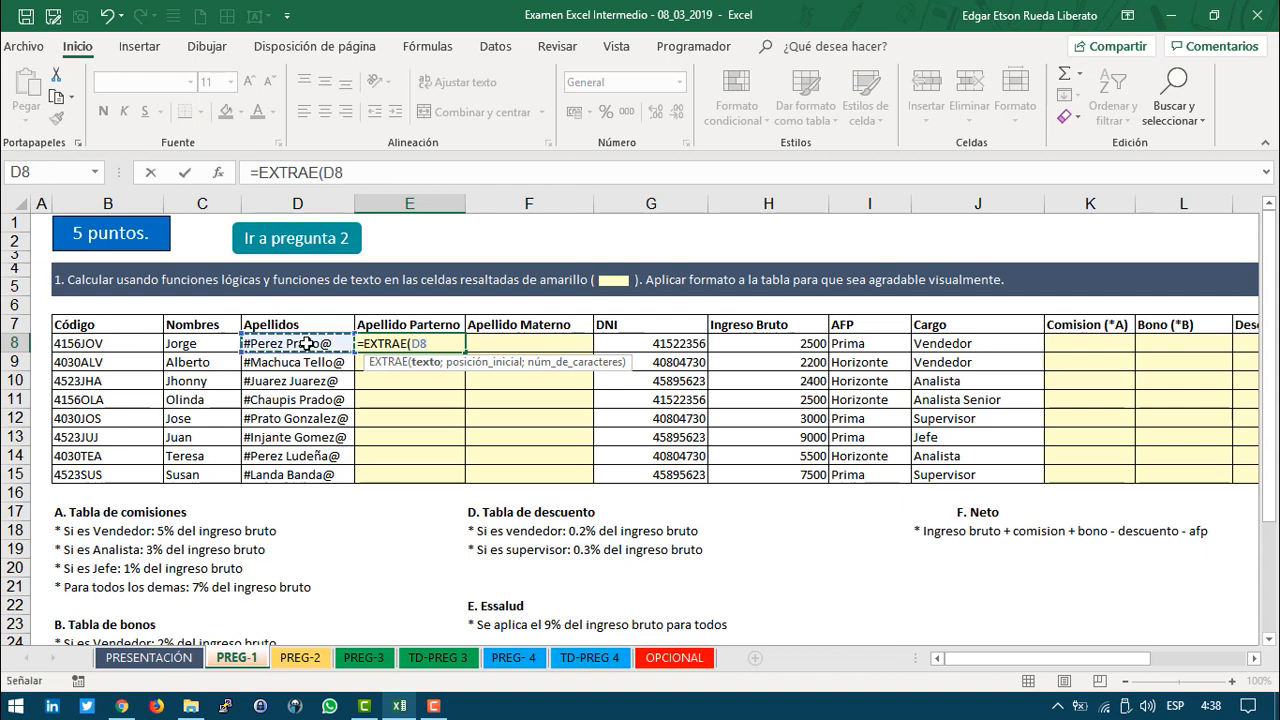
{"action": "type", "text": ";2"}
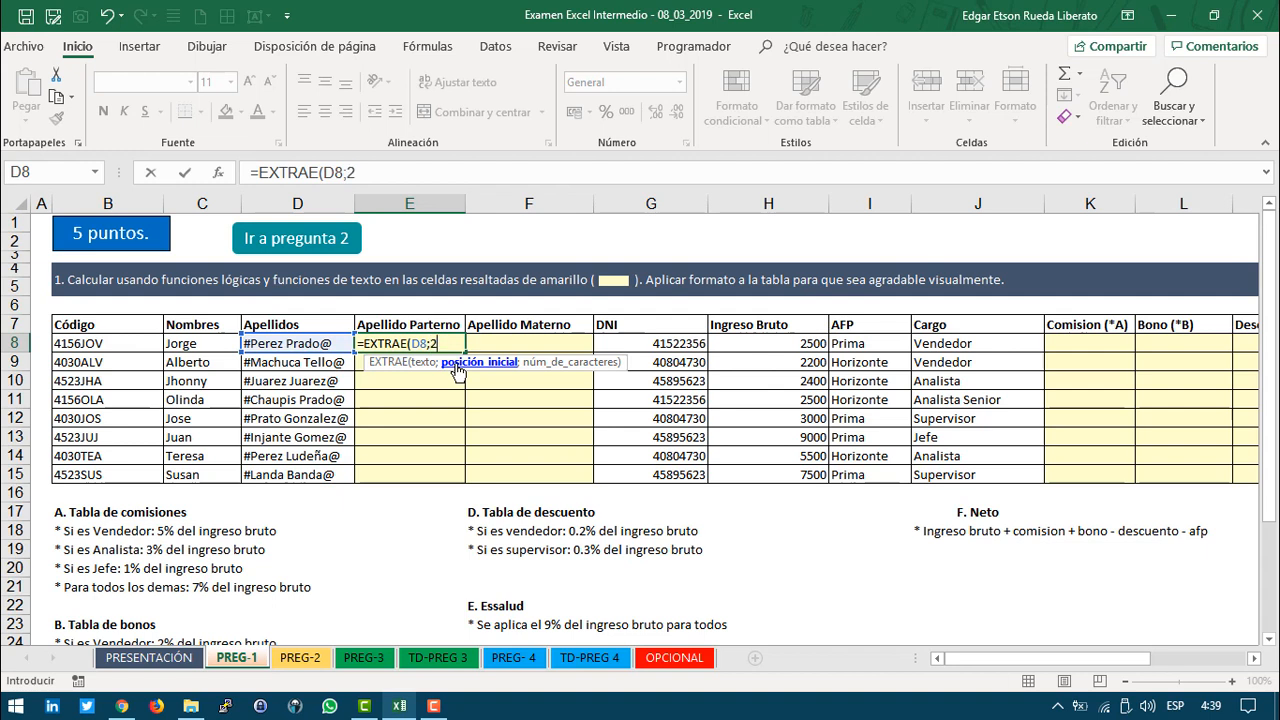
{"action": "type", "text": ";"}
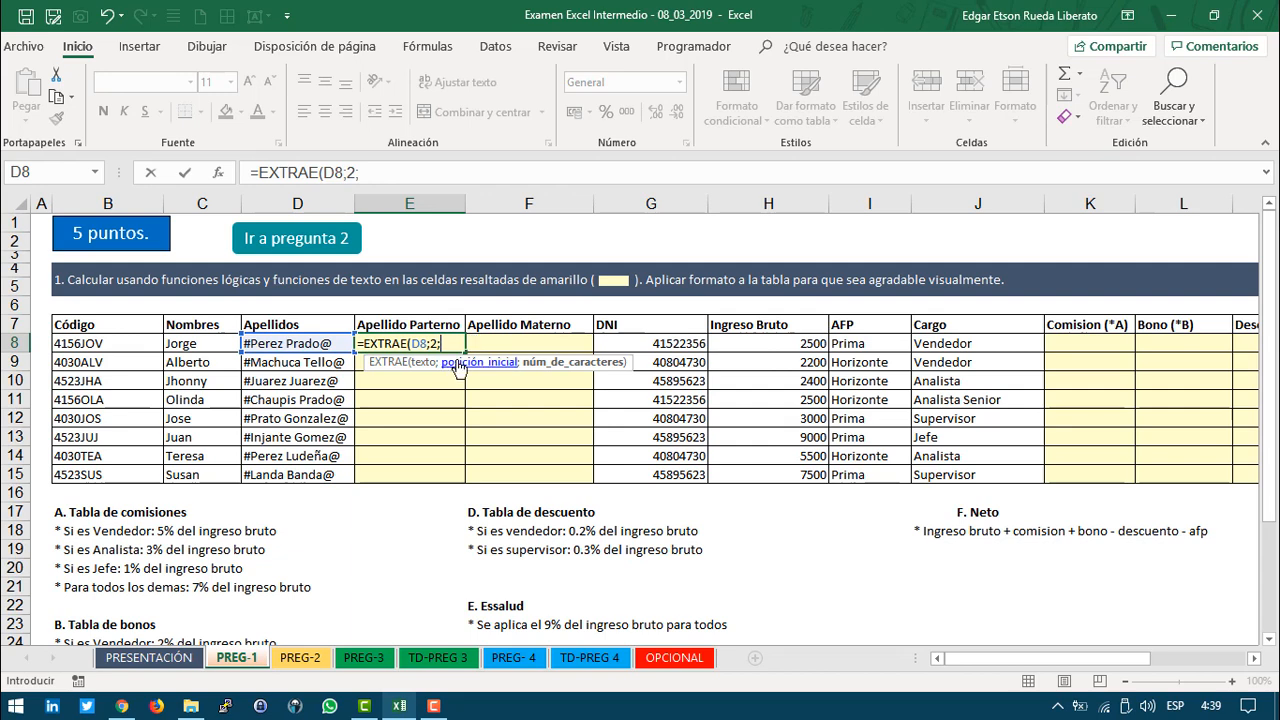
{"action": "type", "text": "hal"}
{"action": "key", "text": "Tab"}
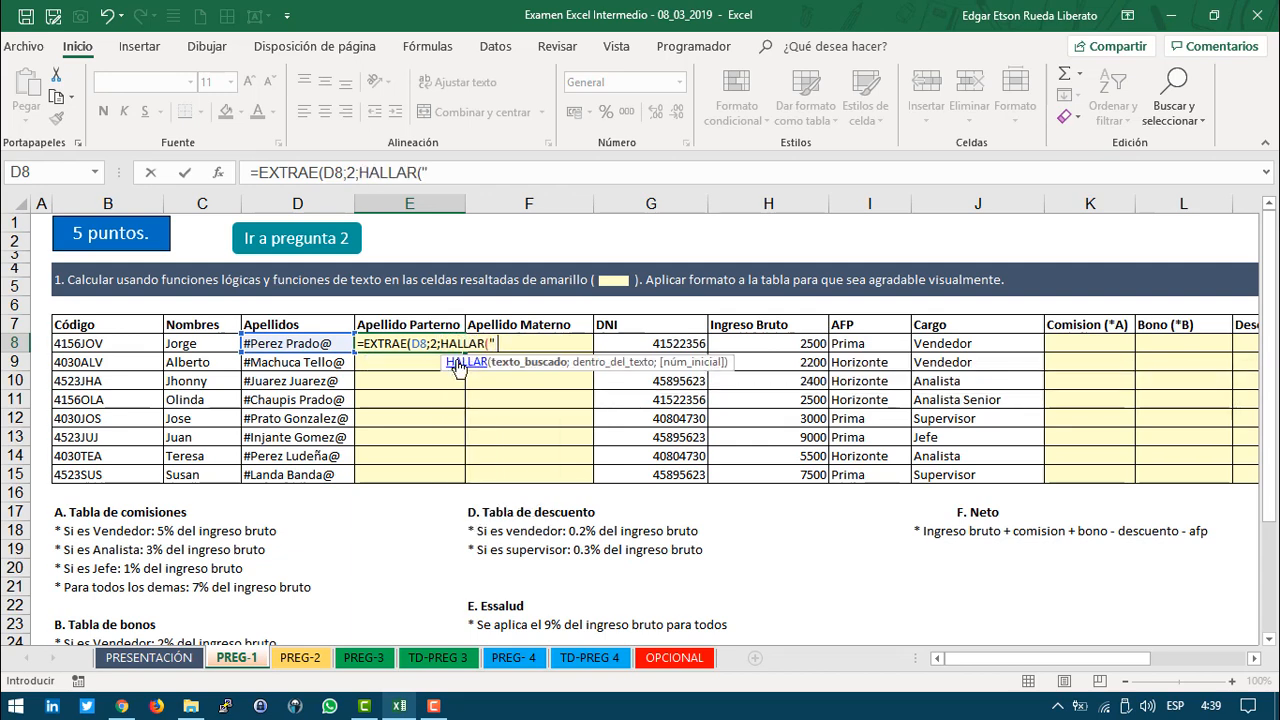
{"action": "type", "text": "\" \";"}
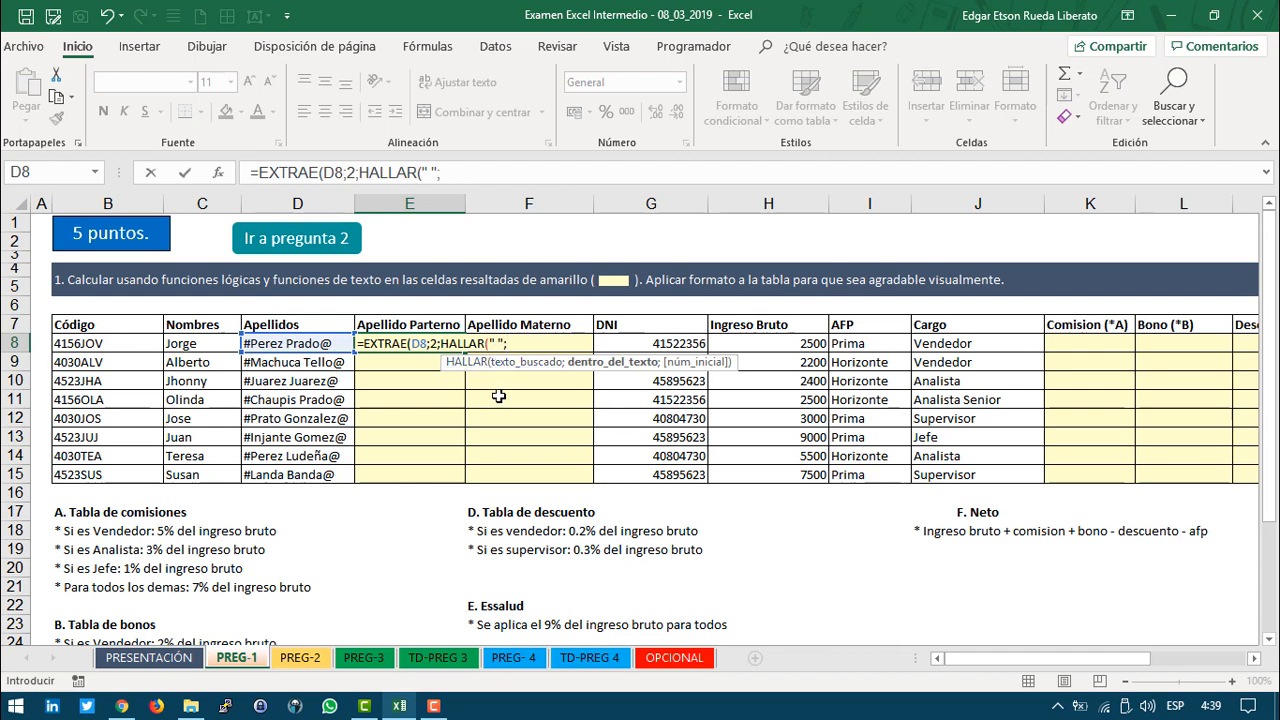
{"action": "left_click", "coordinate": [286, 343]}
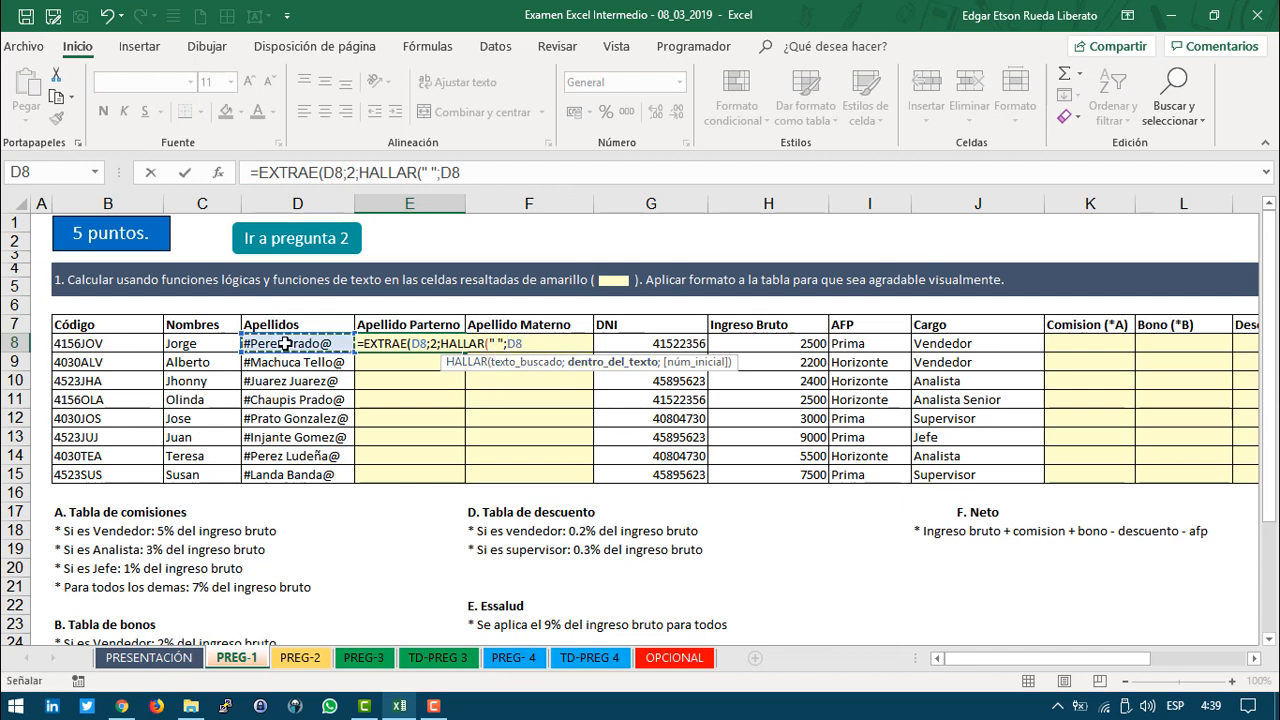
{"action": "type", "text": ";1"}
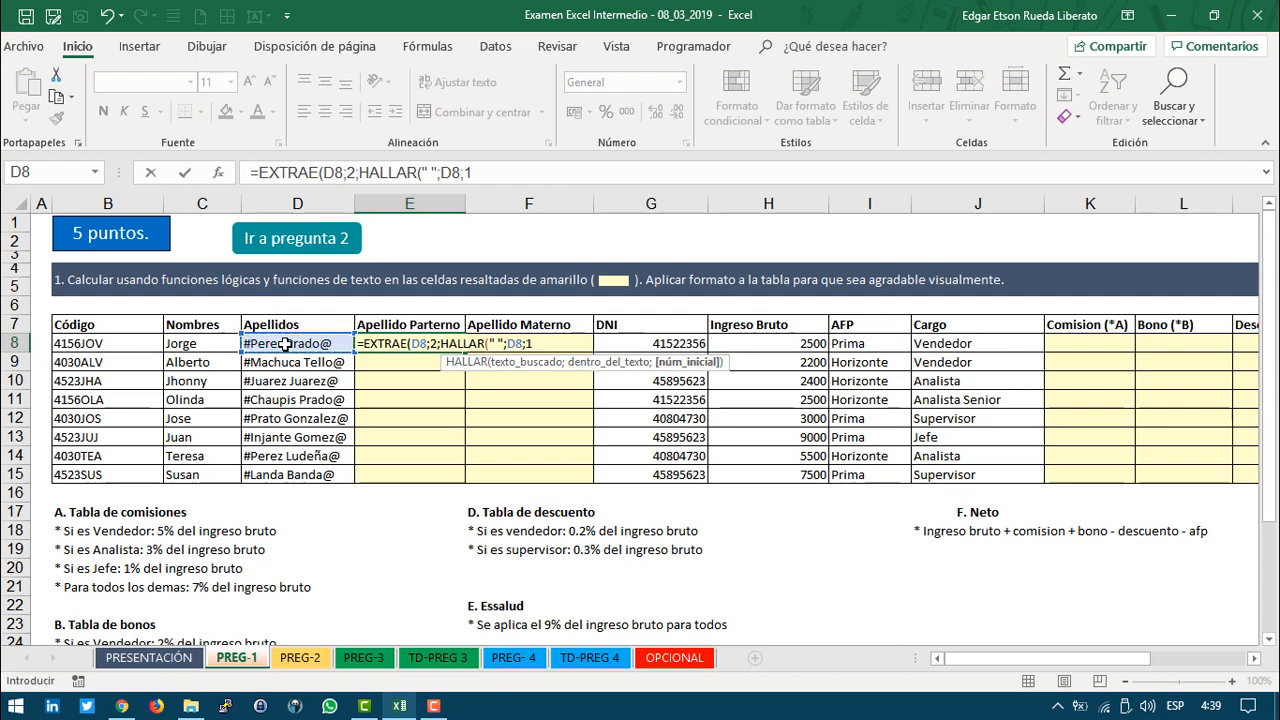
{"action": "type", "text": ")-1"}
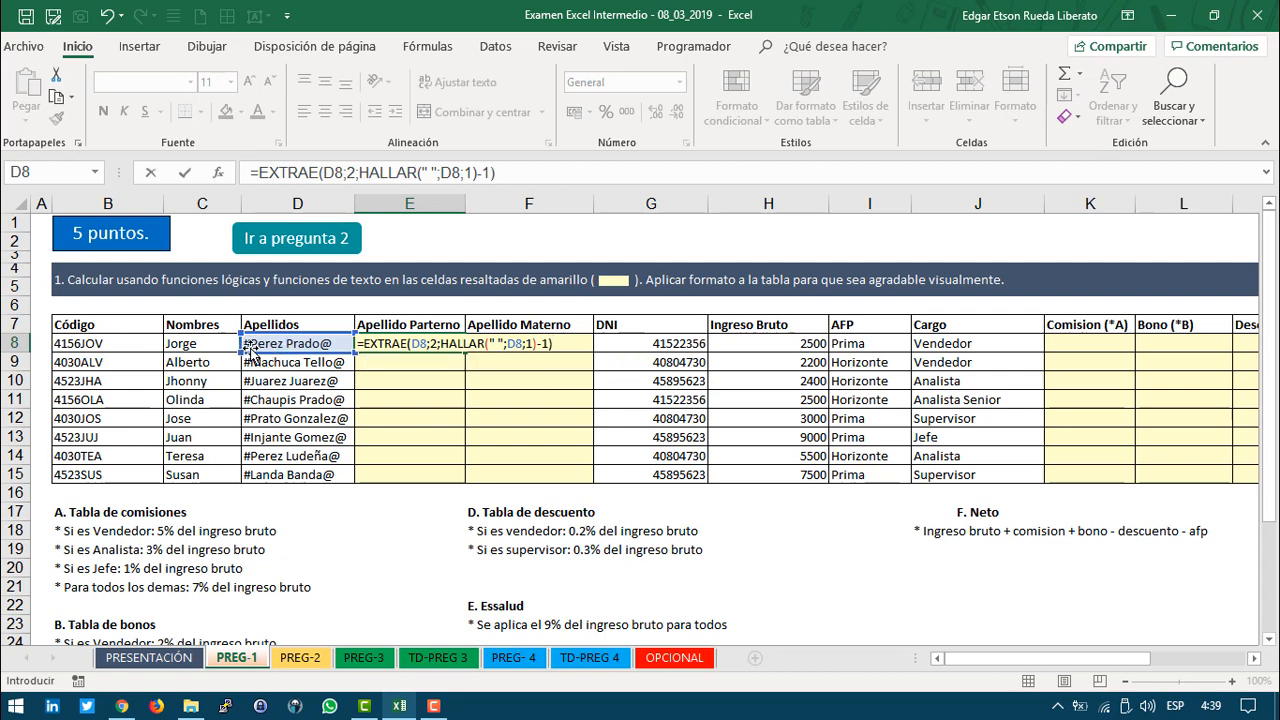
{"action": "key", "text": "Return"}
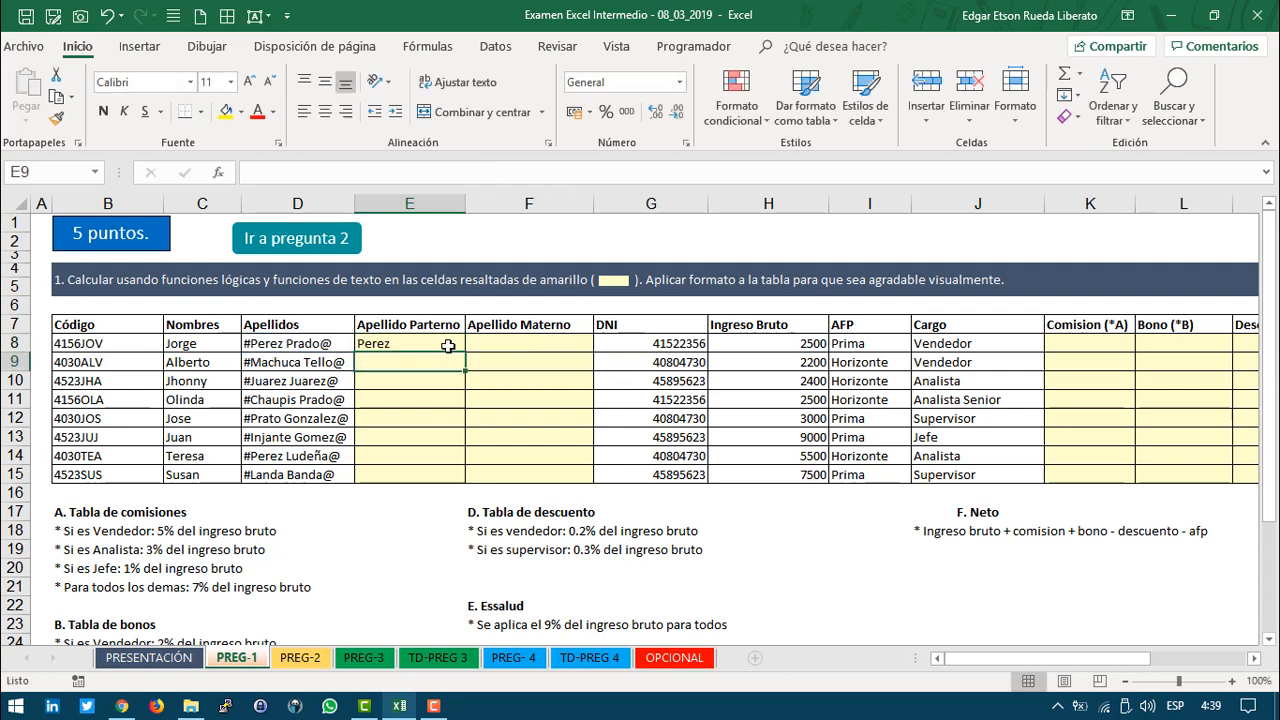
Step: Fill the paternal surname formula from E8 down through E15
{"action": "left_click", "coordinate": [444, 346]}
{"action": "double_click", "coordinate": [465, 352]}
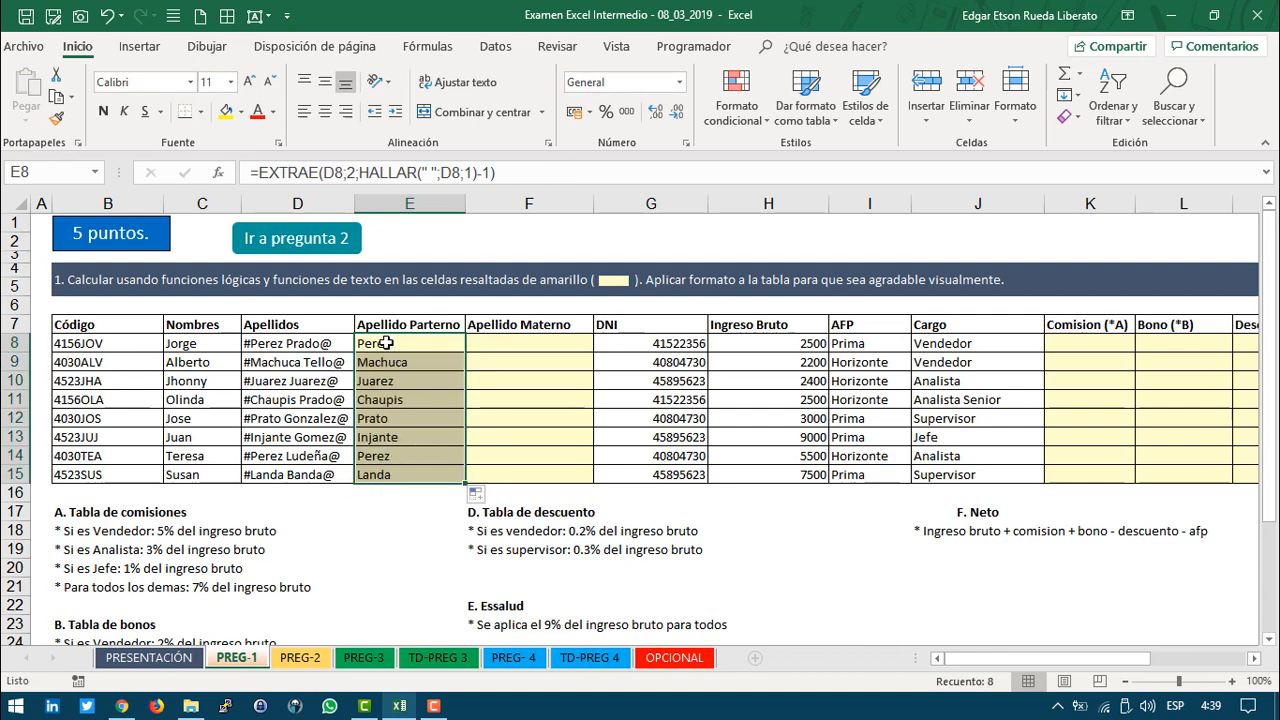
{"action": "left_click_drag", "start_coordinate": [378, 343], "coordinate": [388, 478]}
Step: Begin the maternal surname formula in F8 with =EXTRAE(D8;HALLAR(" ";D8;1); so extraction starts at the space in D8
{"action": "left_click", "coordinate": [516, 338]}
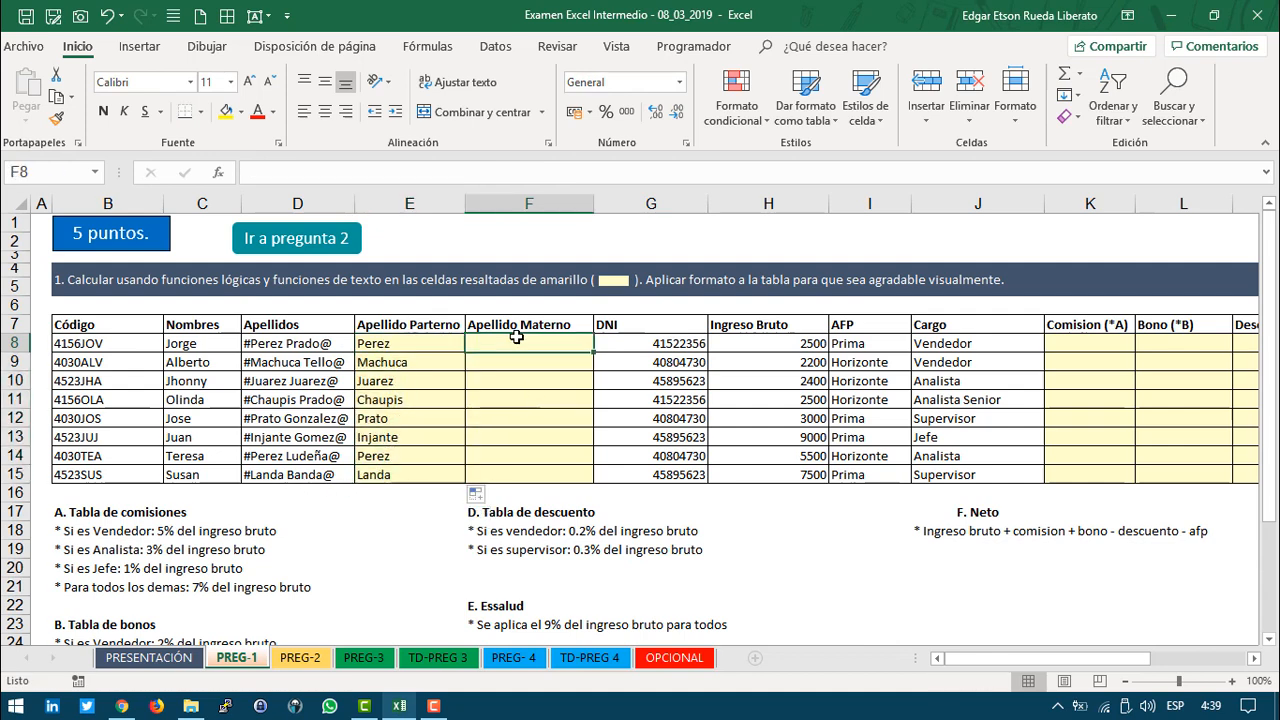
{"action": "type", "text": "="}
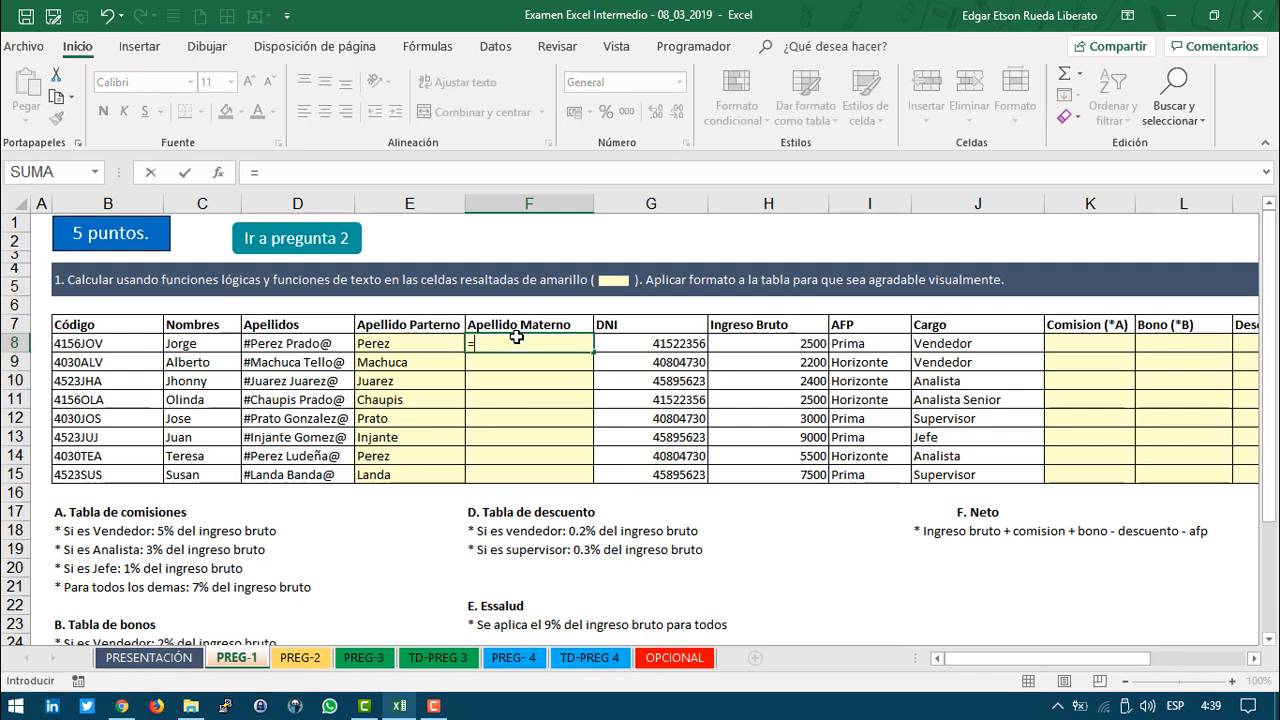
{"action": "type", "text": "EXTRAE("}
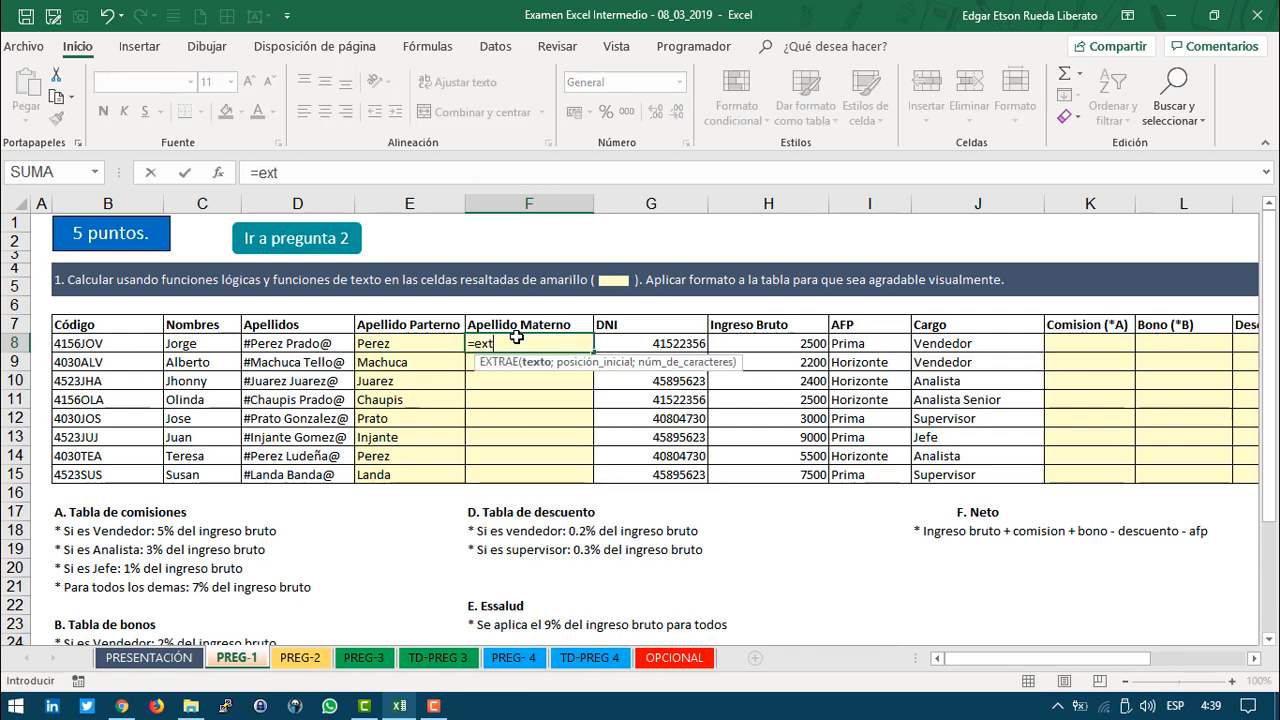
{"action": "left_click", "coordinate": [314, 344]}
{"action": "type", "text": ";"}
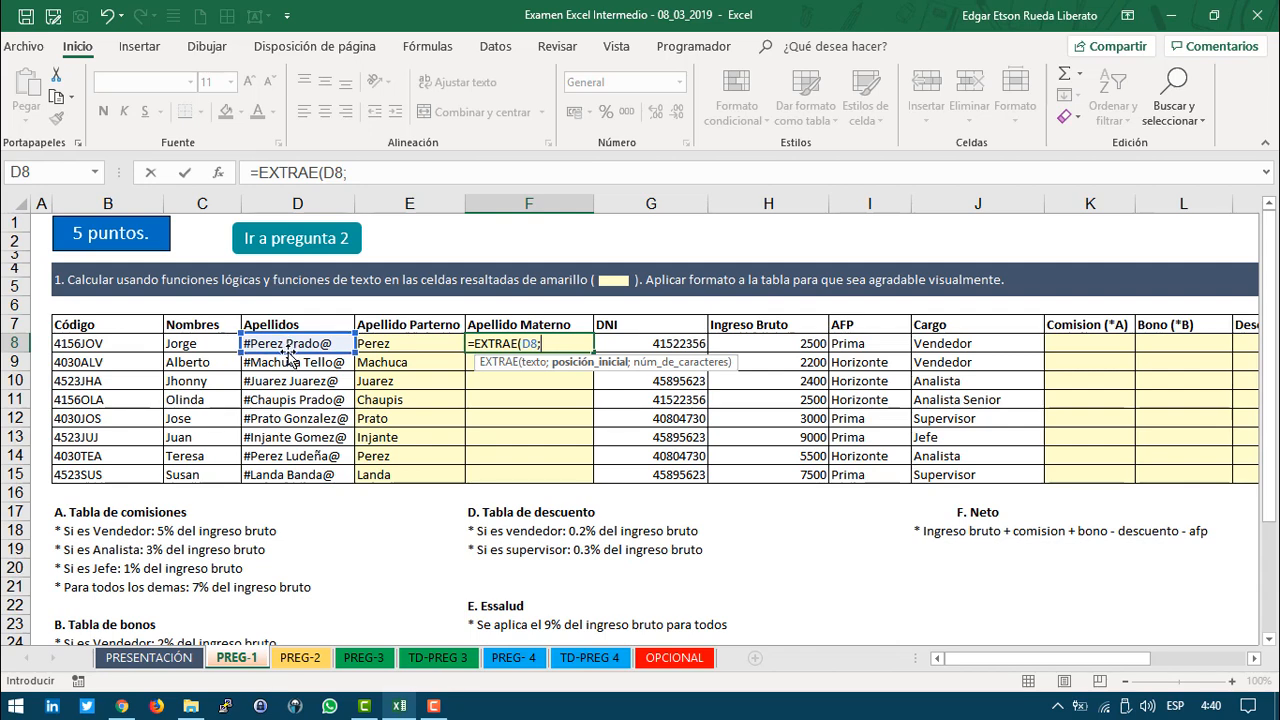
{"action": "type", "text": "HALLAR("}
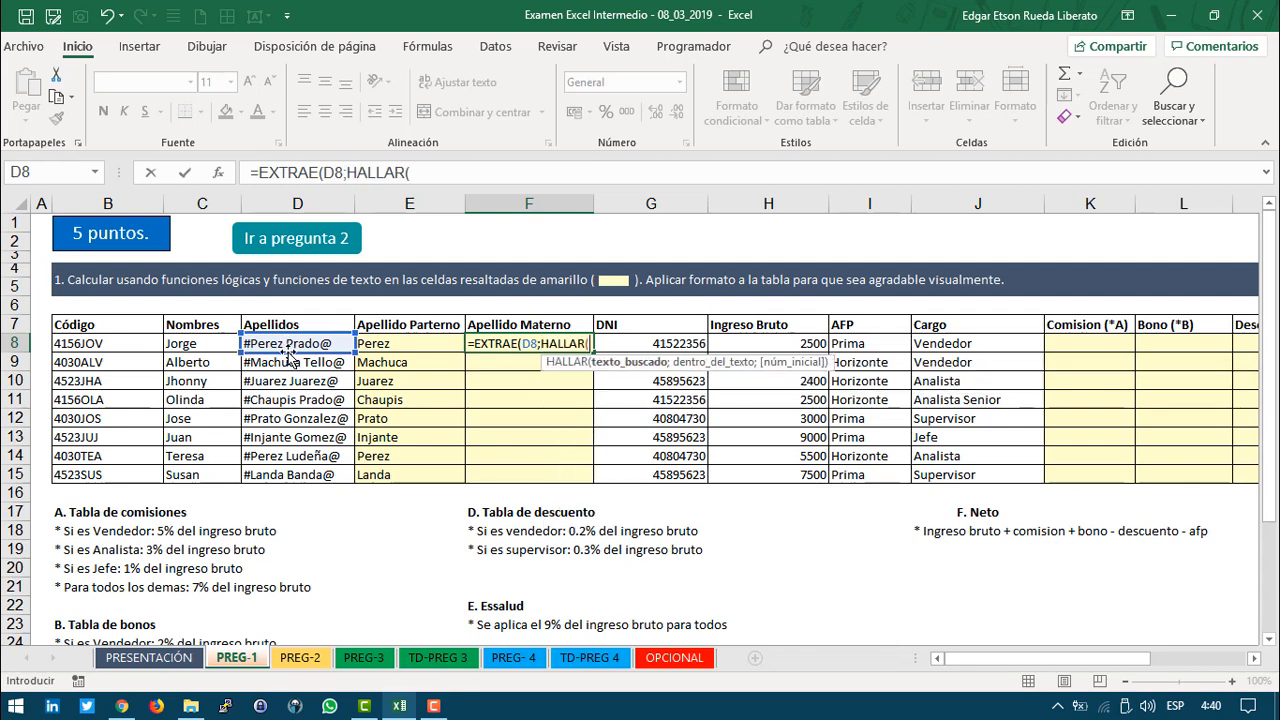
{"action": "type", "text": "\" \";"}
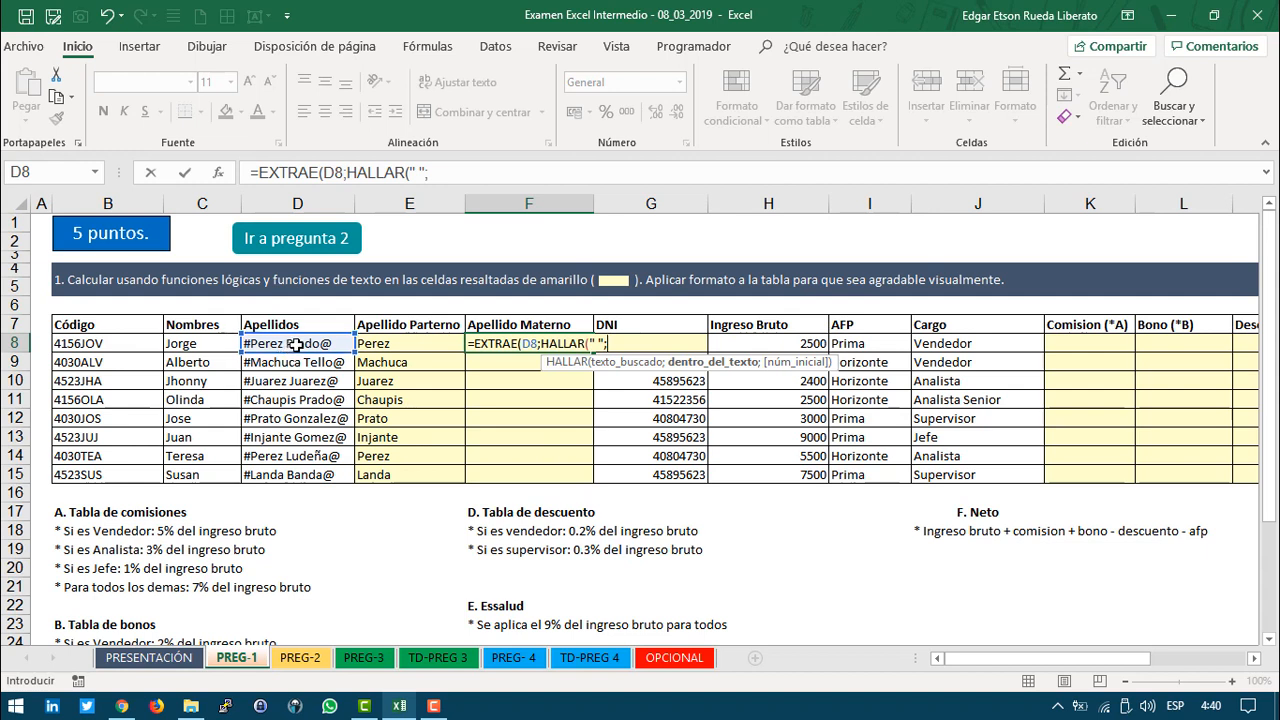
{"action": "left_click", "coordinate": [297, 343]}
{"action": "type", "text": ";1)"}
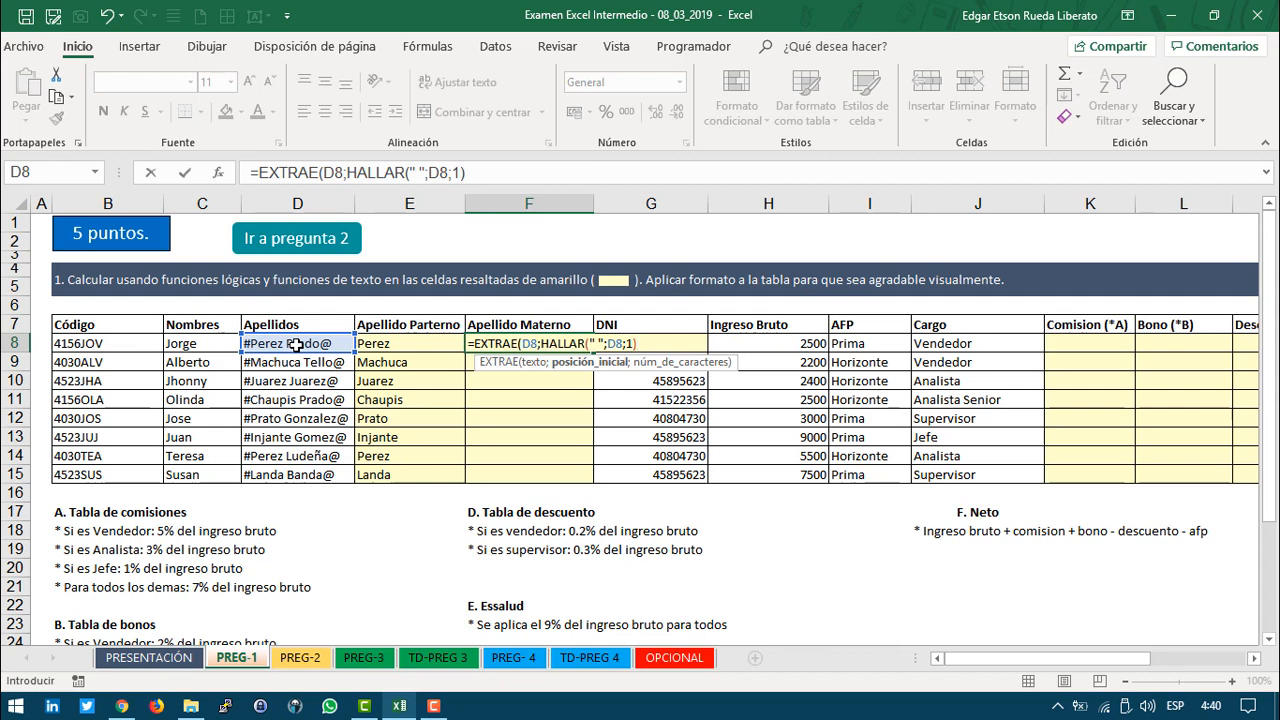
{"action": "type", "text": ";"}
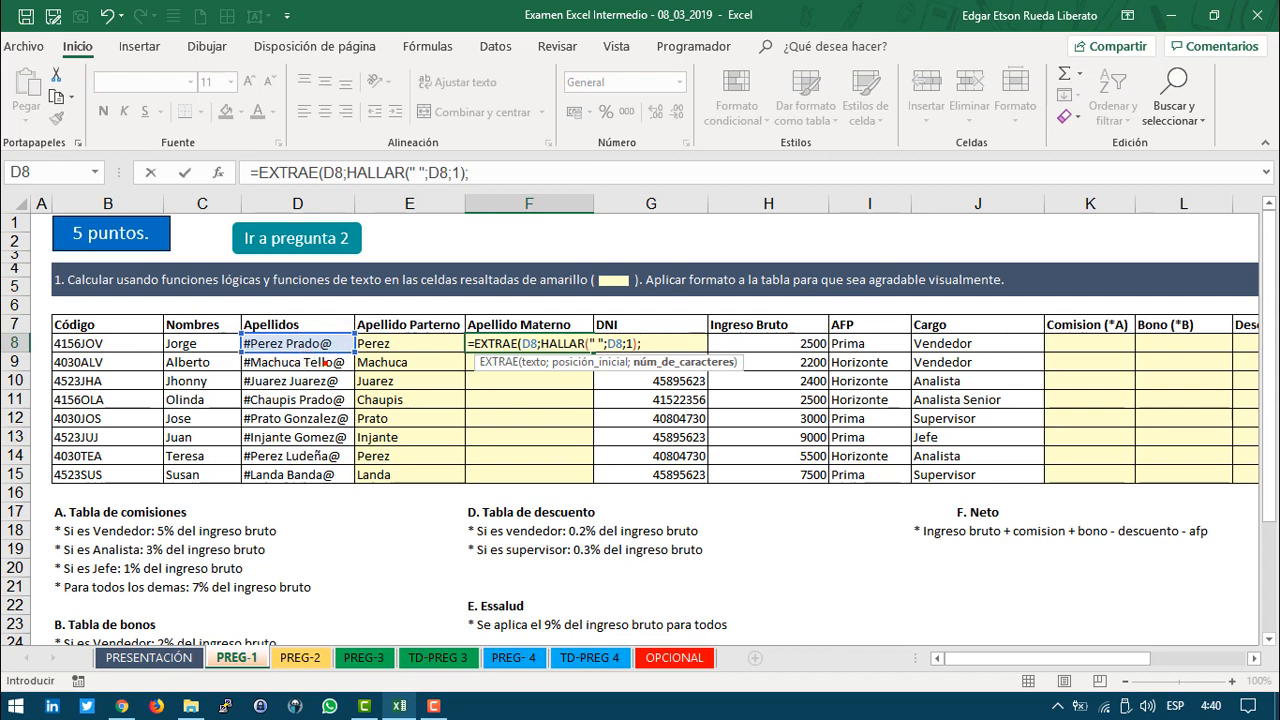
{"action": "mouse_move", "coordinate": [326, 352]}
{"action": "left_mouse_down"}
{"action": "mouse_move", "coordinate": [326, 436]}
{"action": "mouse_move", "coordinate": [271, 405]}
{"action": "mouse_move", "coordinate": [239, 408]}
{"action": "mouse_move", "coordinate": [240, 420]}
{"action": "left_mouse_up"}
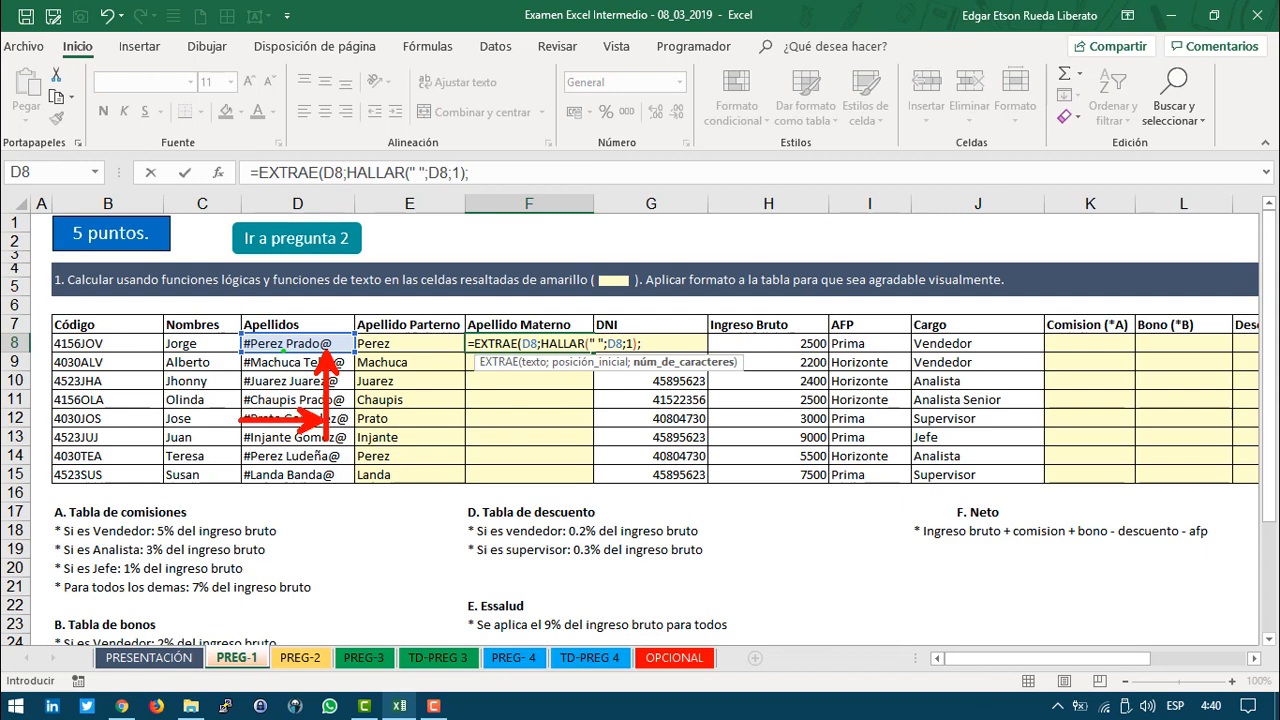
{"action": "mouse_move", "coordinate": [284, 352]}
{"action": "left_mouse_down"}
{"action": "mouse_move", "coordinate": [283, 454]}
{"action": "mouse_move", "coordinate": [280, 444]}
{"action": "left_mouse_up"}
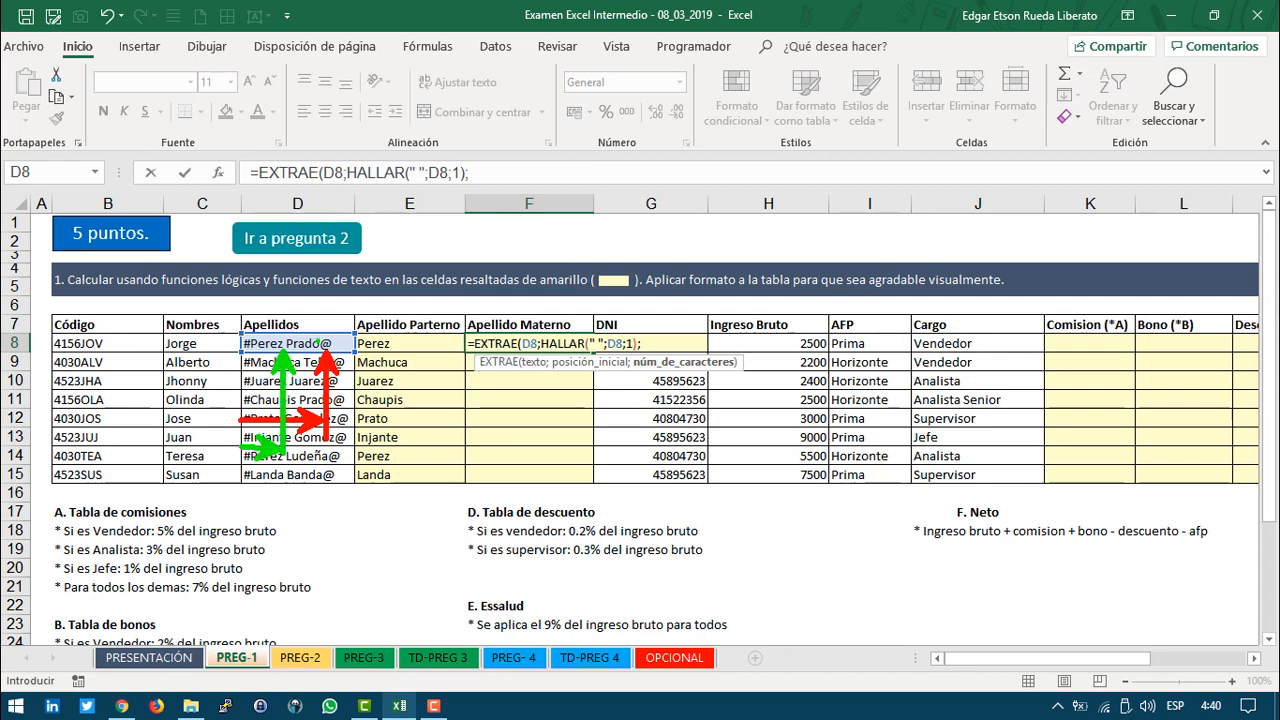
{"action": "left_click_drag", "start_coordinate": [312, 298], "coordinate": [309, 335]}
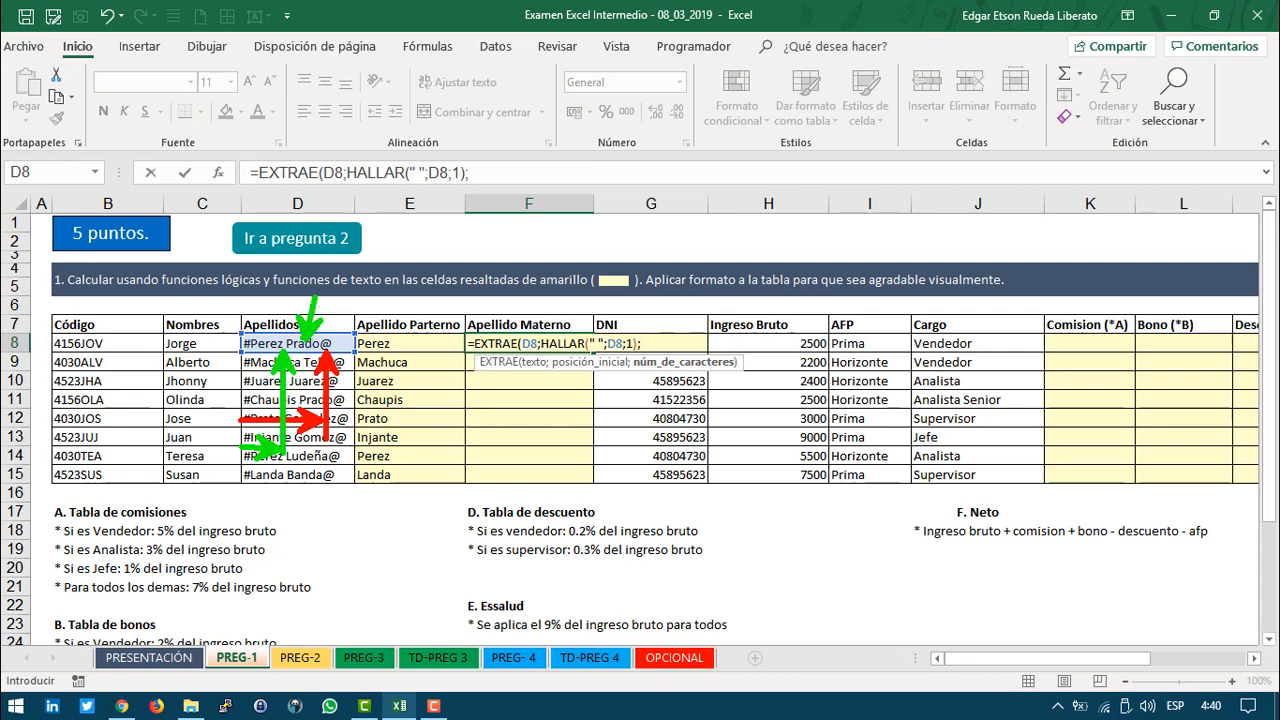
{"action": "key", "text": "Escape"}
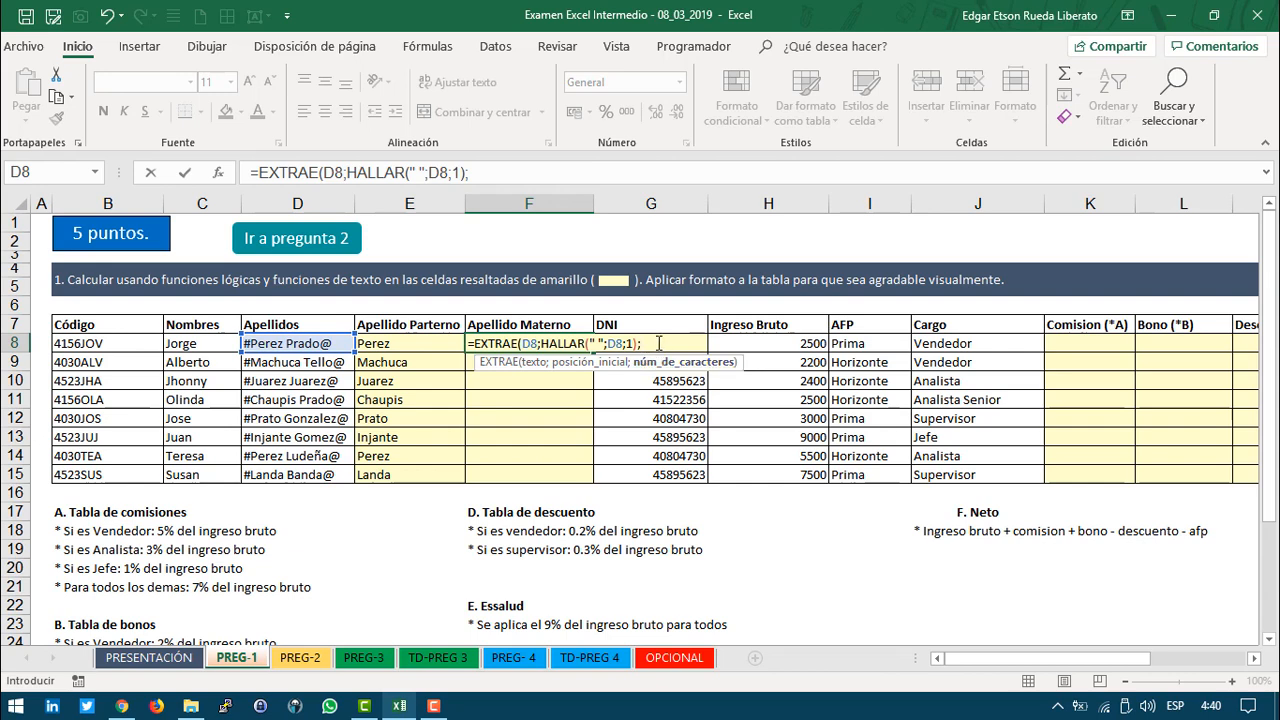
Step: Append HALLAR("@";D8;1)- to the maternal surname formula in F8 to locate the @ sign in D8
{"action": "left_click", "coordinate": [659, 343]}
{"action": "key", "text": "BackSpace"}
{"action": "type", "text": "ha"}
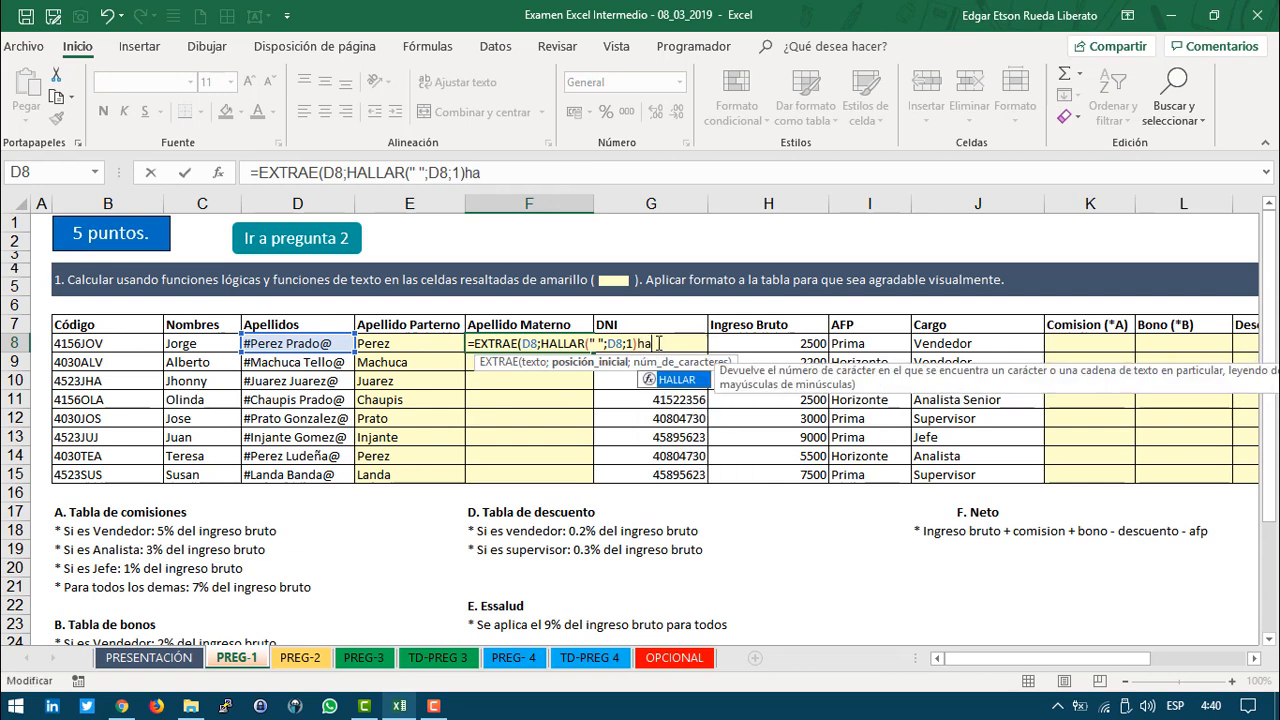
{"action": "key", "text": "Tab"}
{"action": "type", "text": "\"@\""}
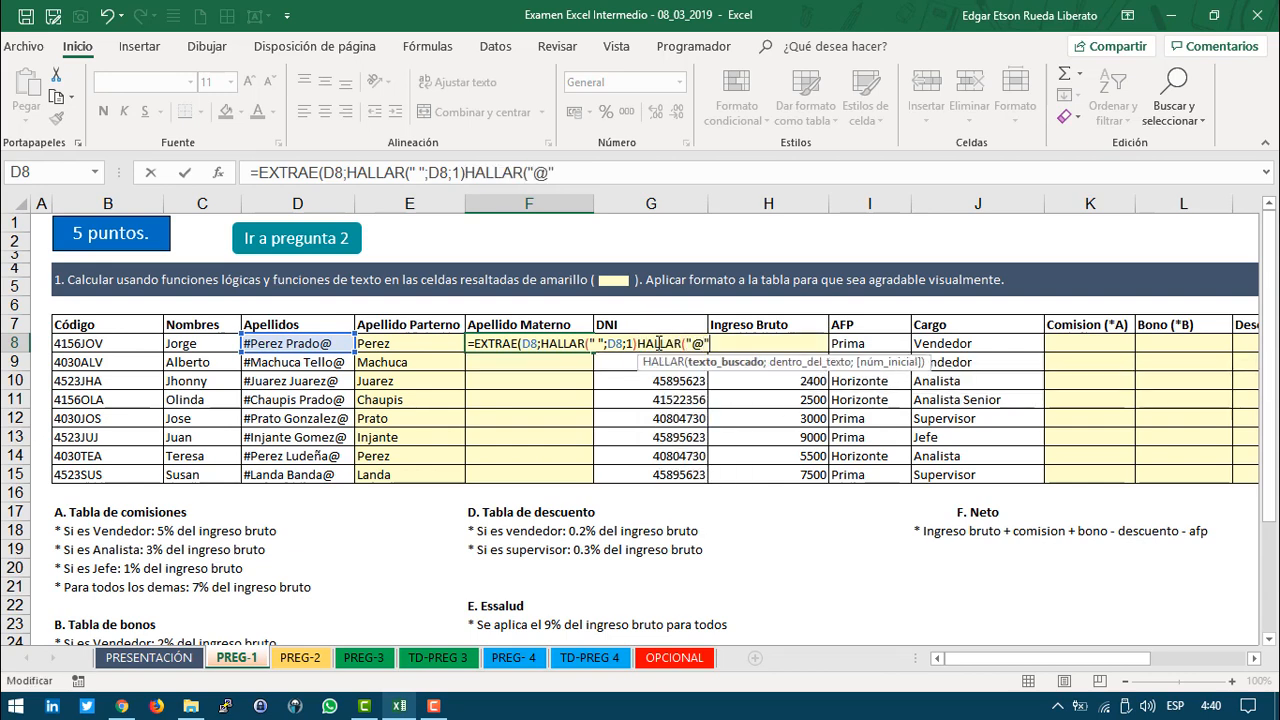
{"action": "type", "text": ";"}
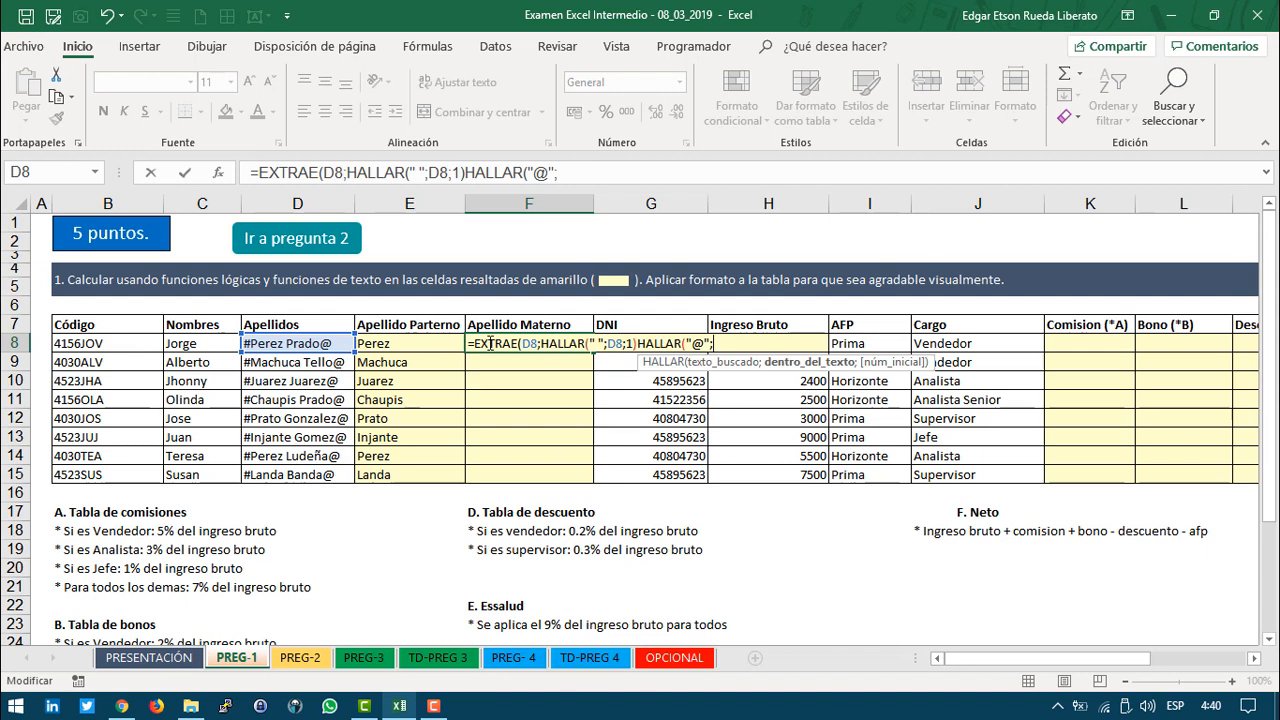
{"action": "left_click", "coordinate": [298, 346]}
{"action": "type", "text": ";1"}
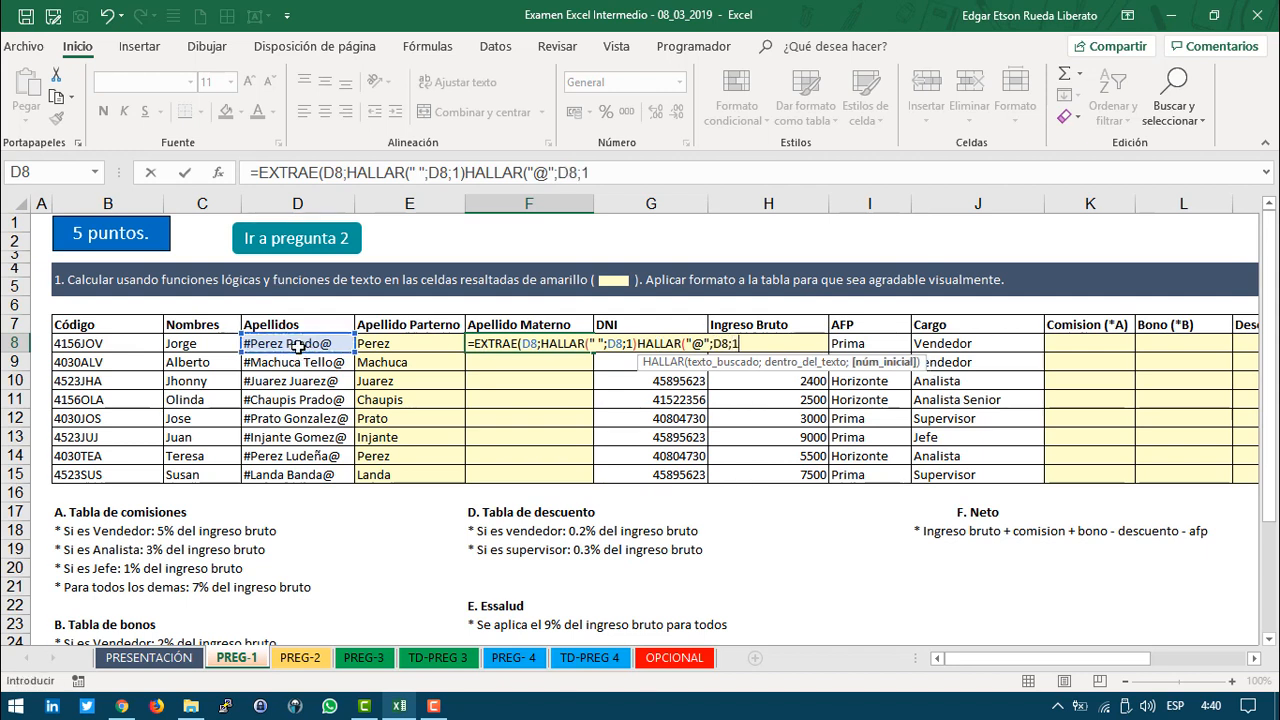
{"action": "type", "text": ")-"}
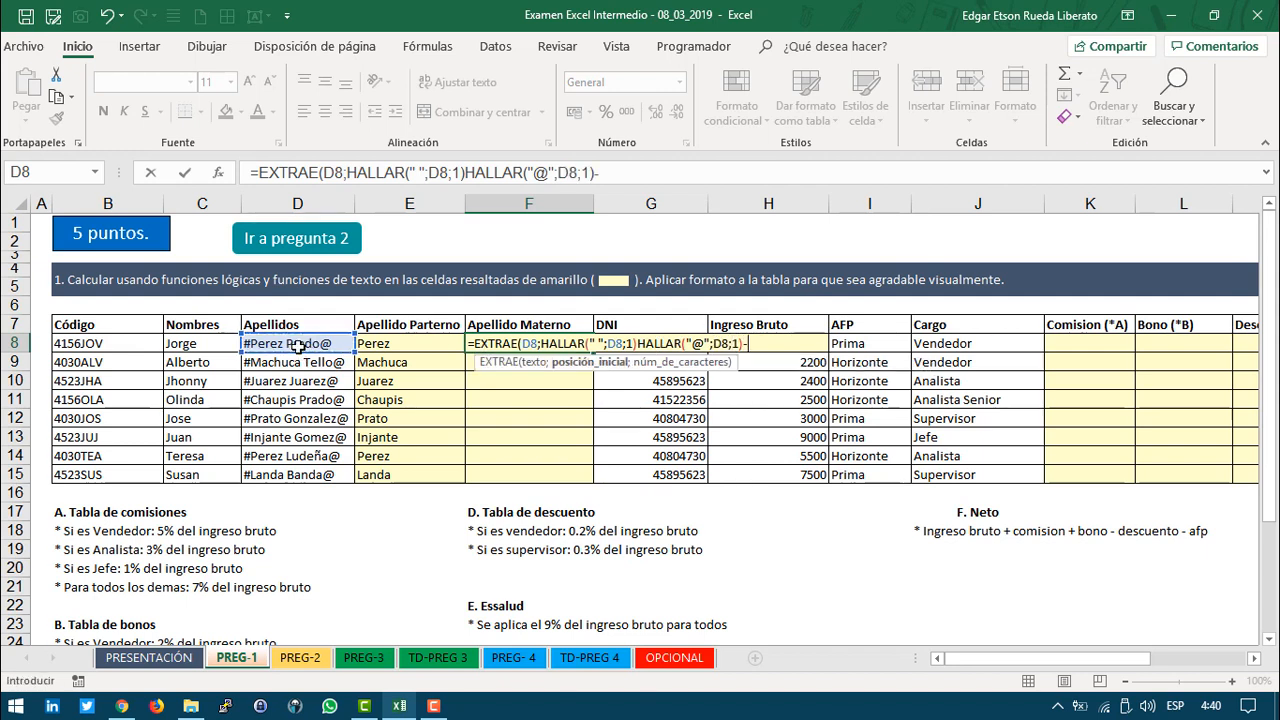
Step: Complete the subtraction in the F8 formula with HALLAR(" ";D8;1) and close the EXTRAE function
{"action": "type", "text": "HALLAR("}
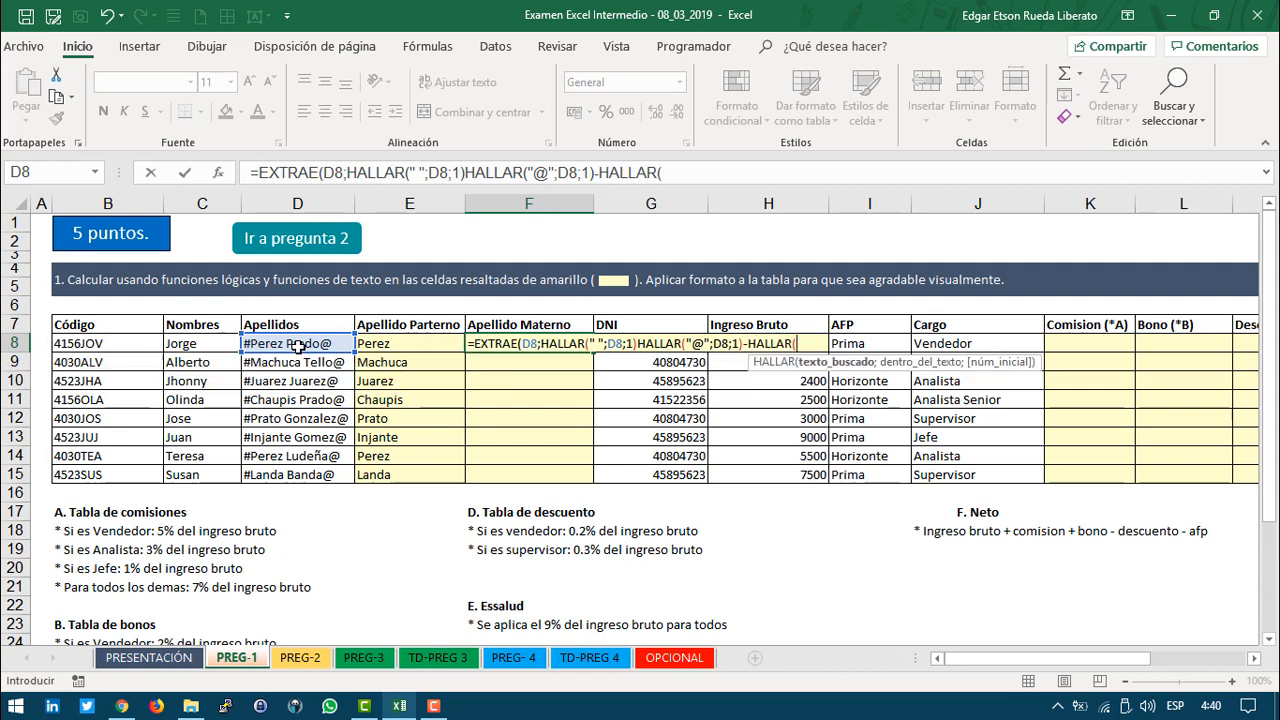
{"action": "type", "text": "\" \";"}
{"action": "left_click", "coordinate": [298, 346]}
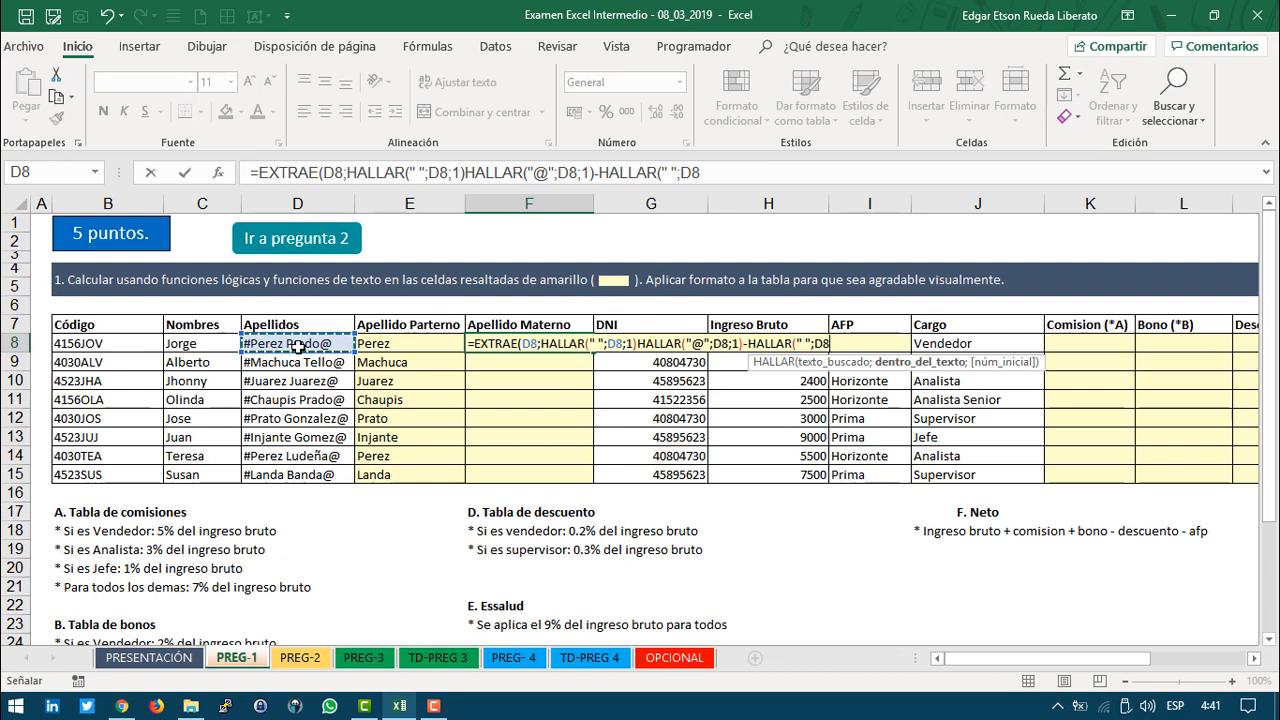
{"action": "type", "text": ";1)"}
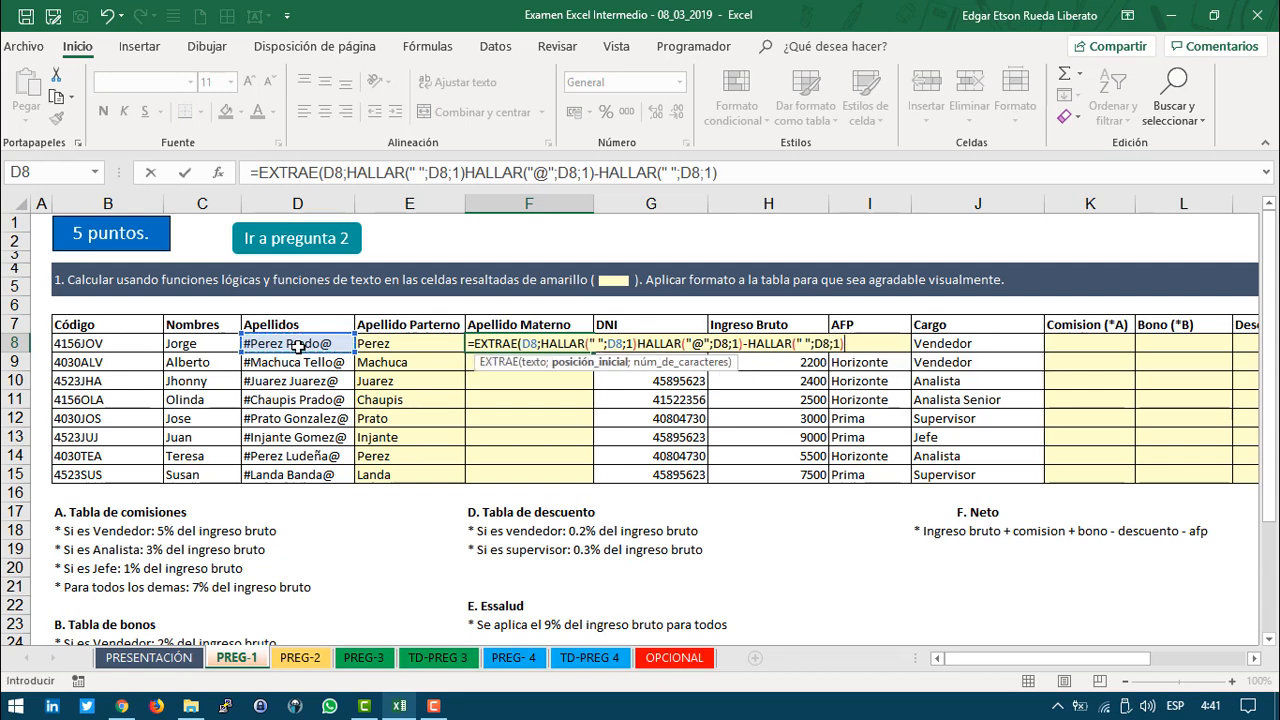
{"action": "type", "text": ")"}
Step: Insert the missing semicolon before HALLAR("@";D8;1) in F8, check the arguments and enter the maternal surname formula
{"action": "left_click", "coordinate": [852, 343]}
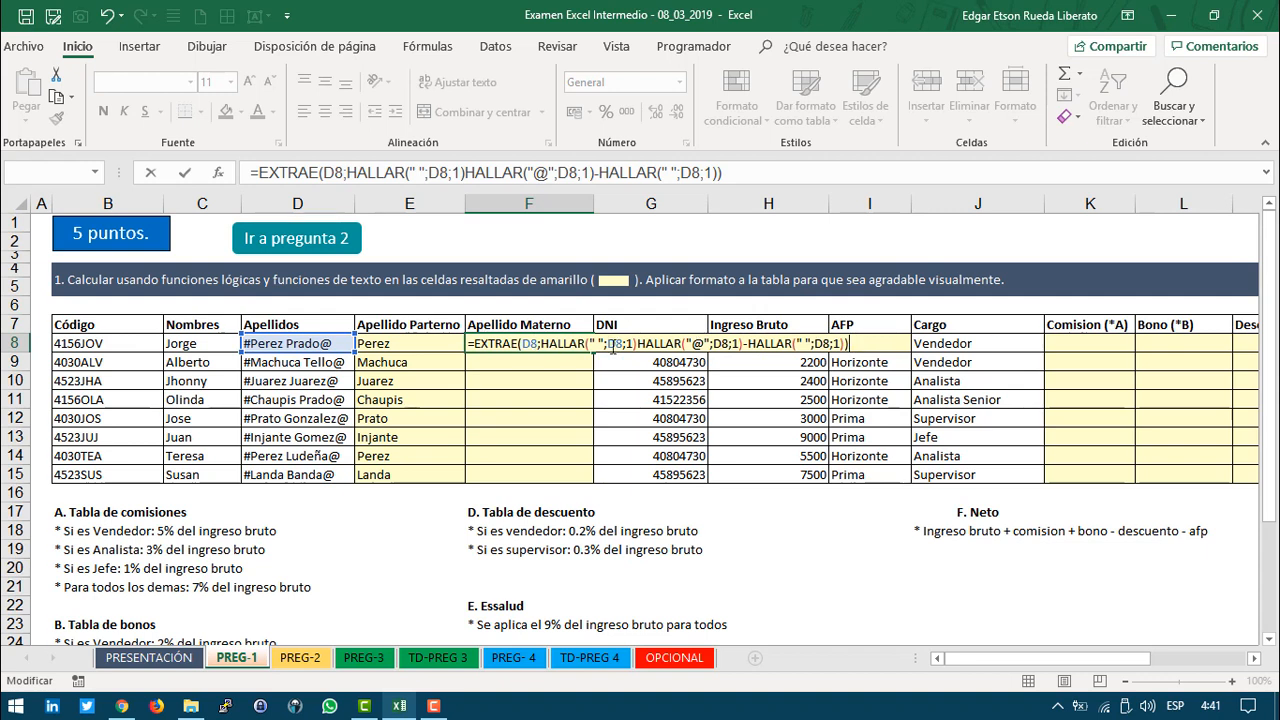
{"action": "left_click", "coordinate": [531, 343]}
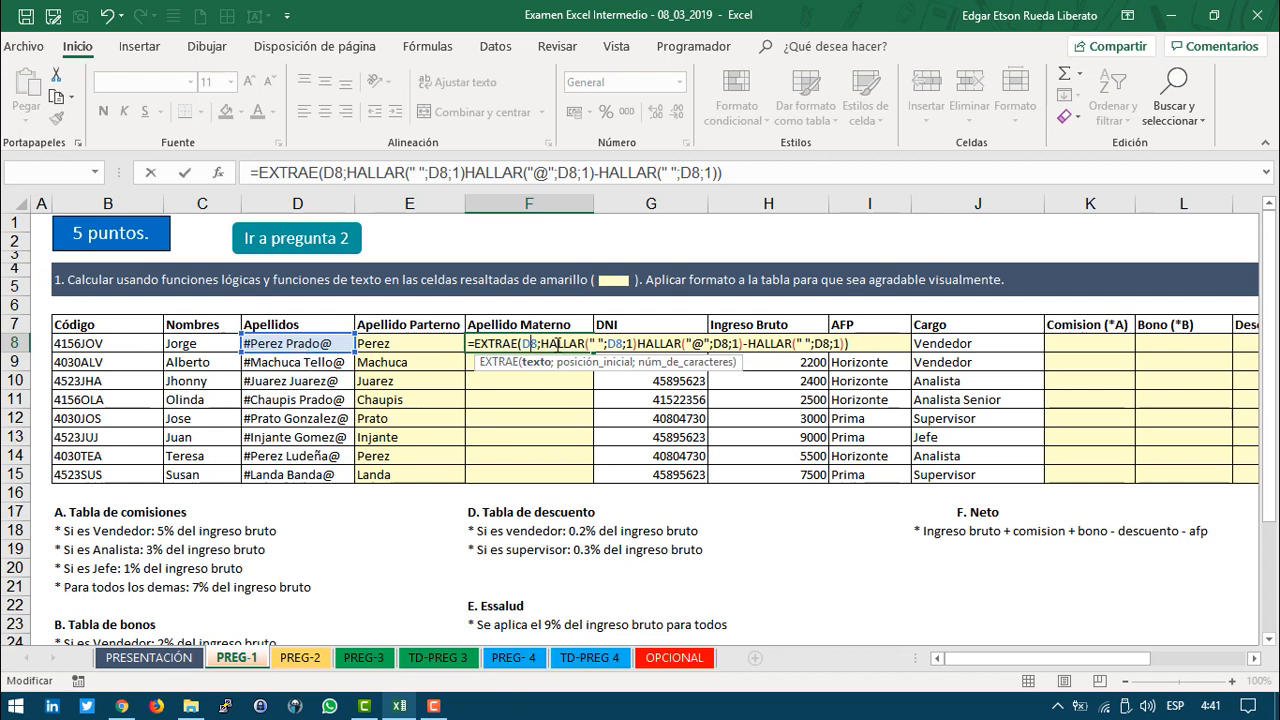
{"action": "left_click", "coordinate": [558, 344]}
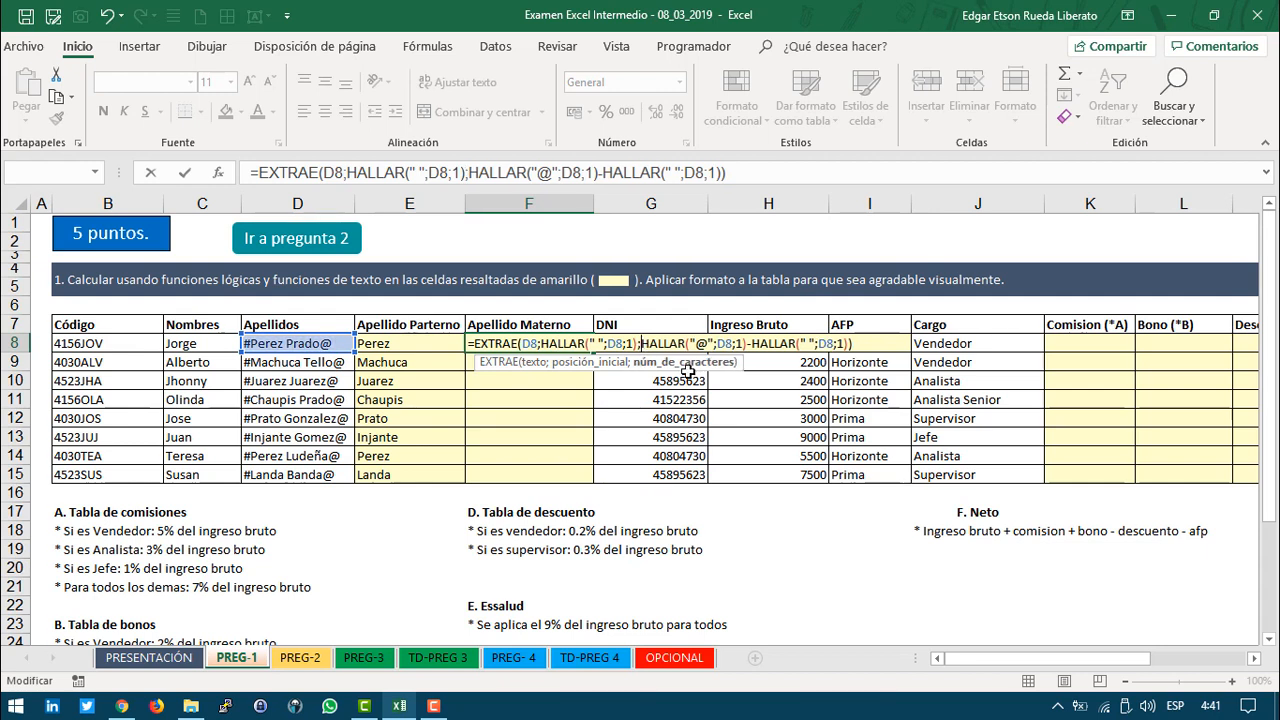
{"action": "left_click", "coordinate": [634, 343]}
{"action": "type", "text": ";"}
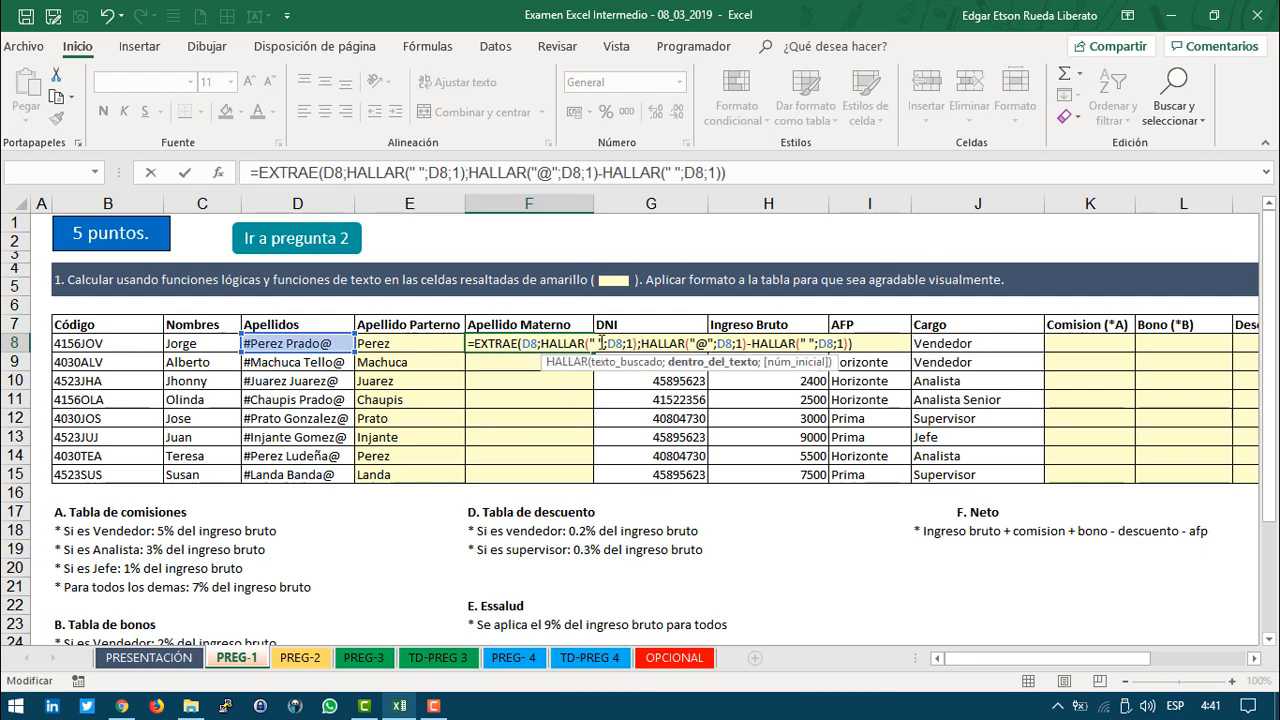
{"action": "left_click_drag", "start_coordinate": [634, 343], "coordinate": [548, 343]}
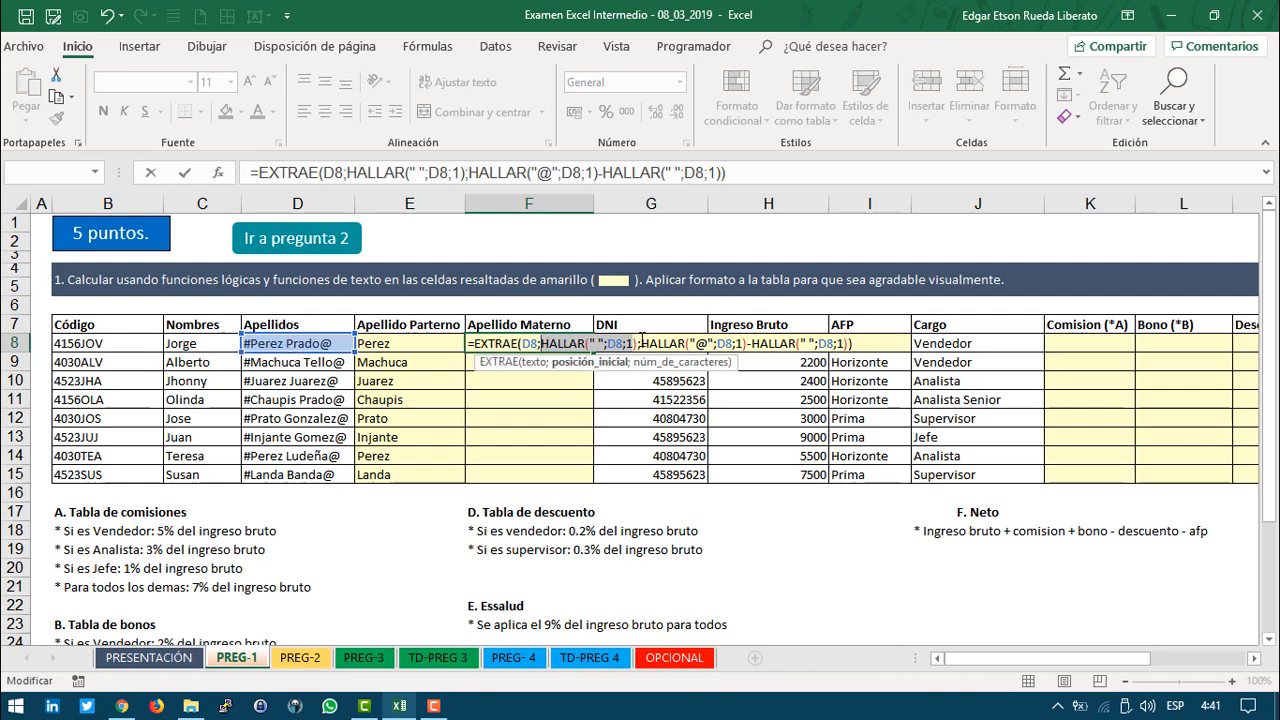
{"action": "left_click_drag", "start_coordinate": [643, 343], "coordinate": [745, 343]}
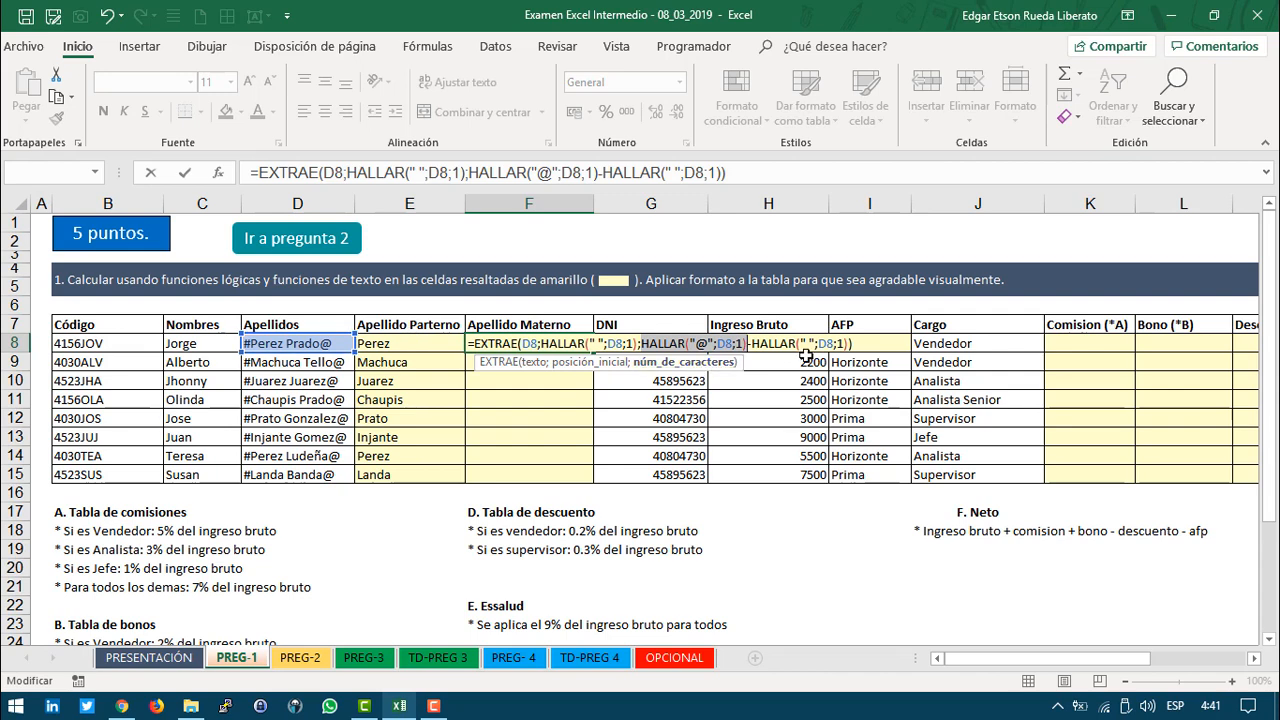
{"action": "key", "text": "Return"}
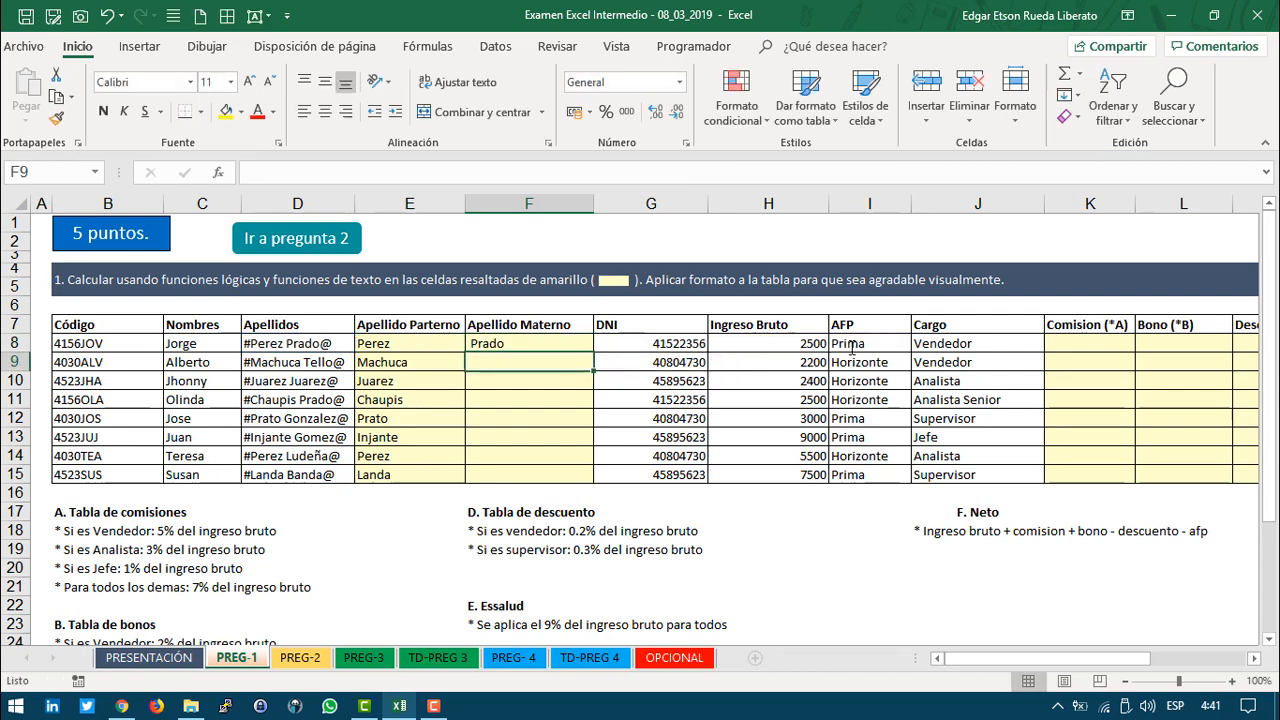
Step: Fill the maternal surname formula from F8 down through F15
{"action": "left_click", "coordinate": [533, 339]}
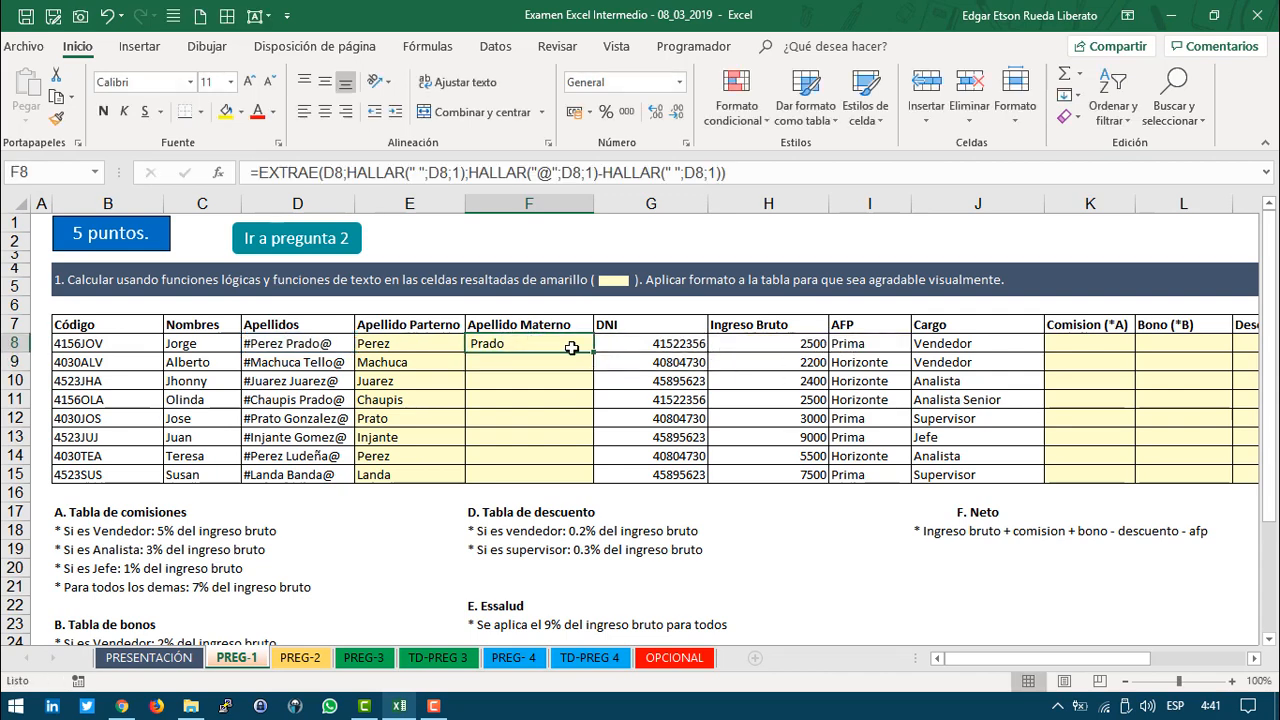
{"action": "double_click", "coordinate": [594, 352]}
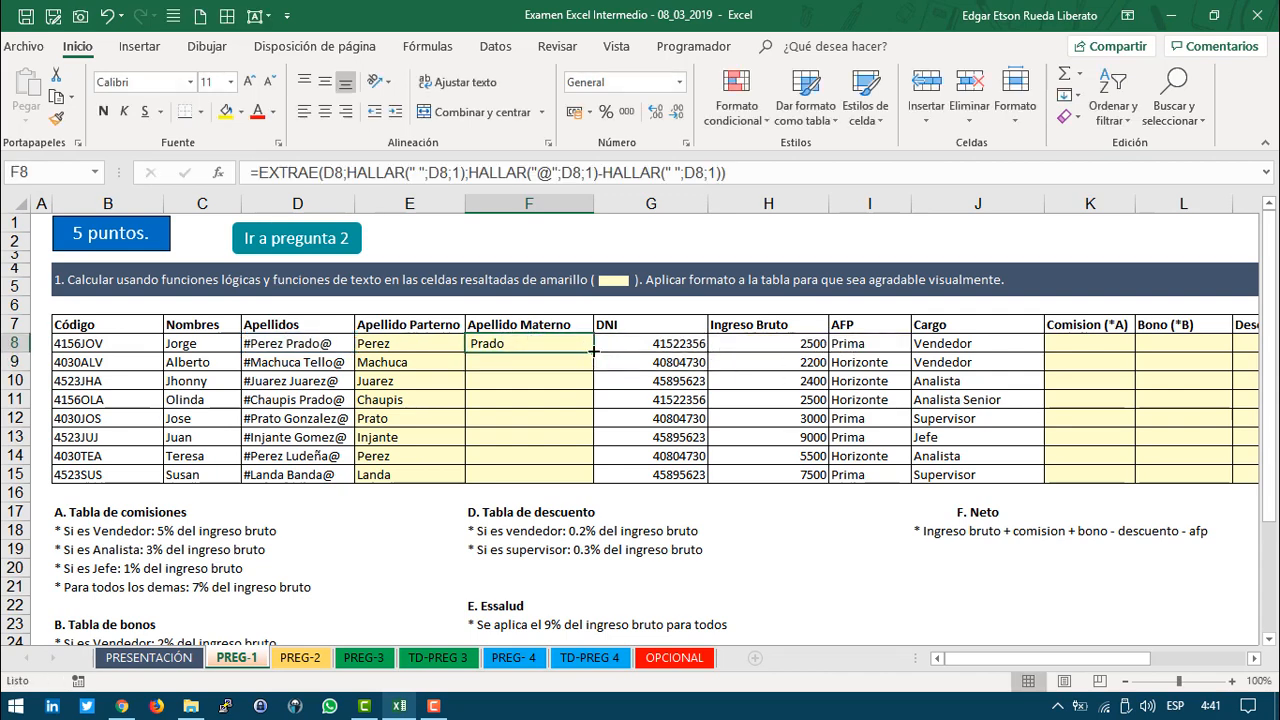
{"action": "left_click", "coordinate": [534, 434]}
{"action": "left_click", "coordinate": [529, 359]}
{"action": "left_click_drag", "start_coordinate": [529, 343], "coordinate": [534, 474]}
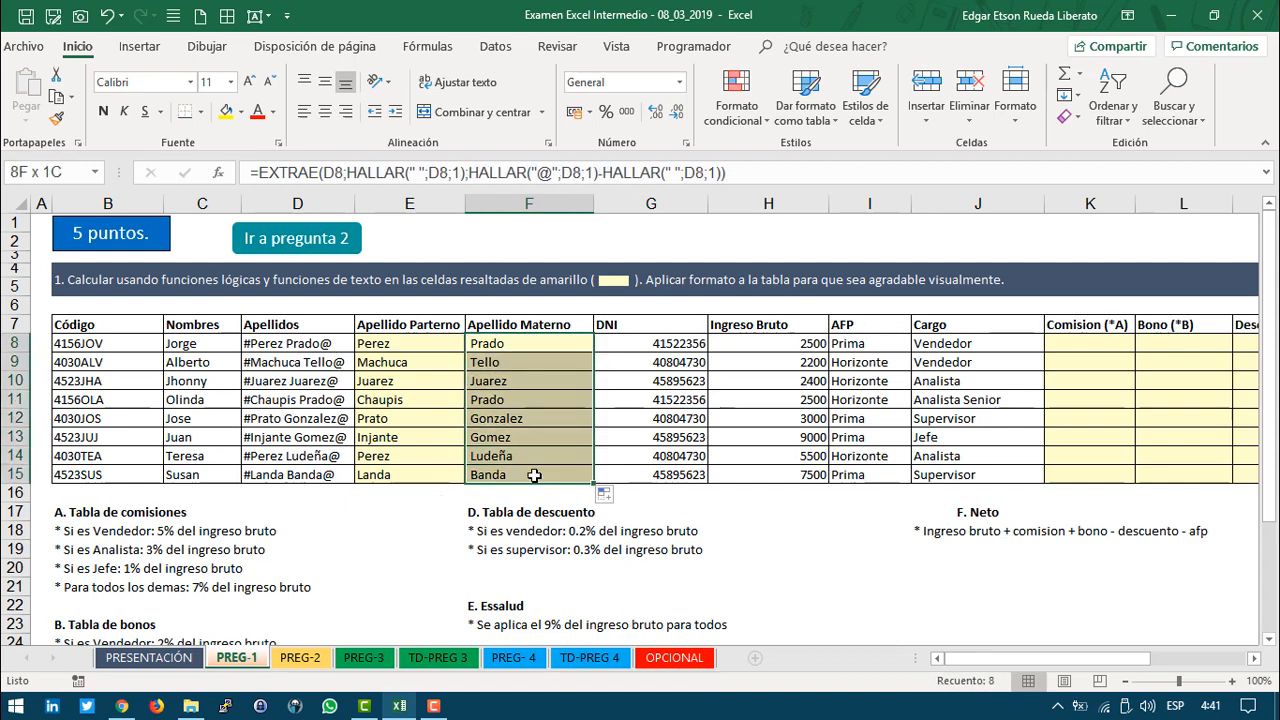
Step: Begin the commission formula in K8 with =SI(J8="Vendedor";H8*0.05; following the rules in table A
{"action": "left_click", "coordinate": [1086, 346]}
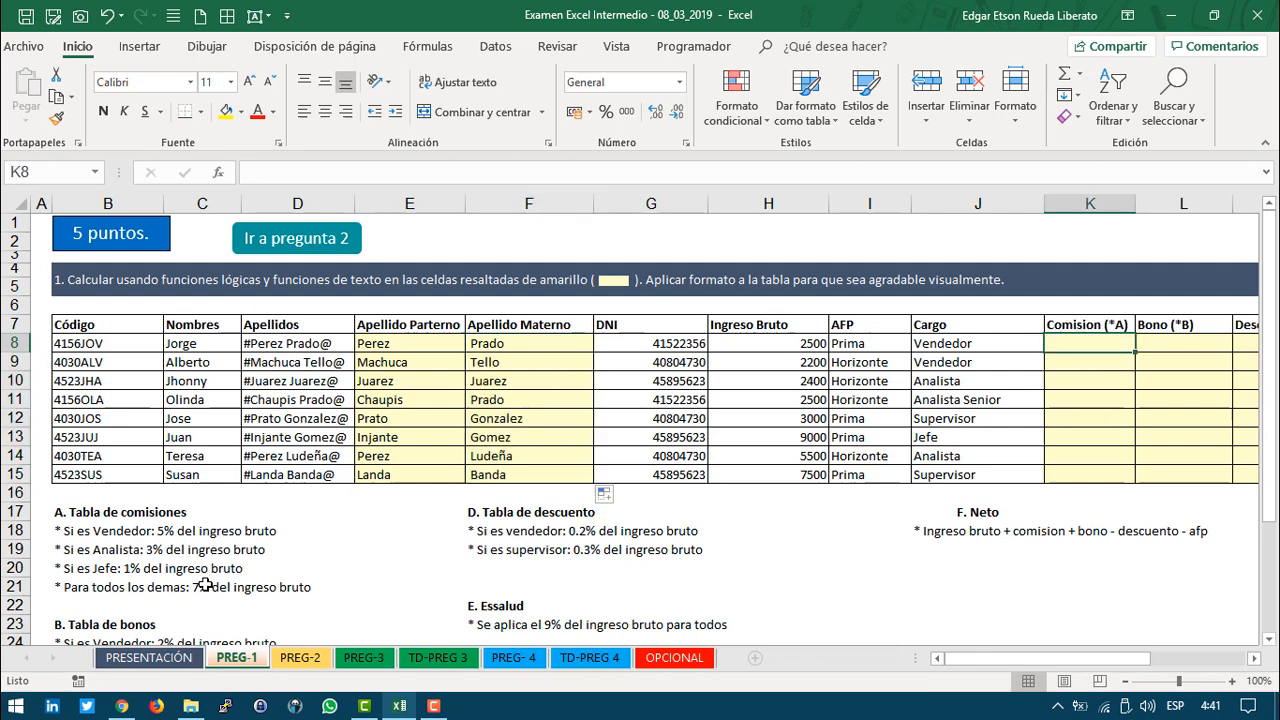
{"action": "left_click_drag", "start_coordinate": [78, 516], "coordinate": [230, 588]}
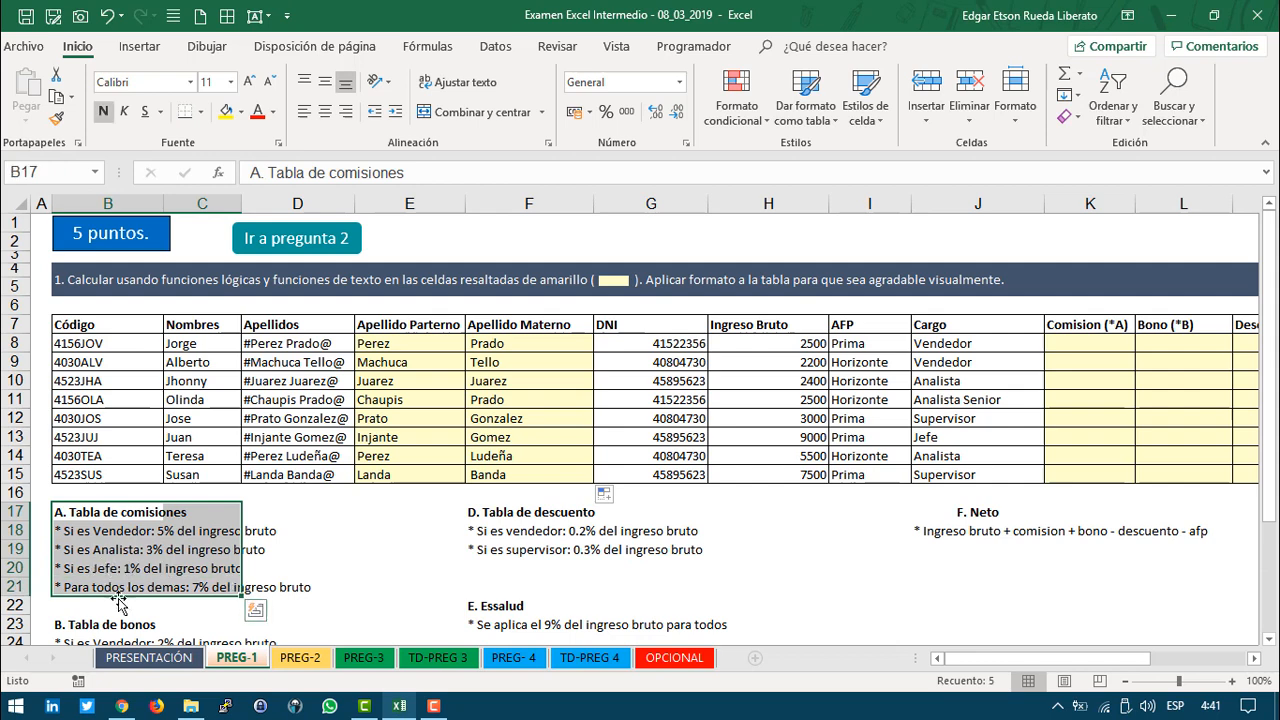
{"action": "left_click", "coordinate": [1078, 342]}
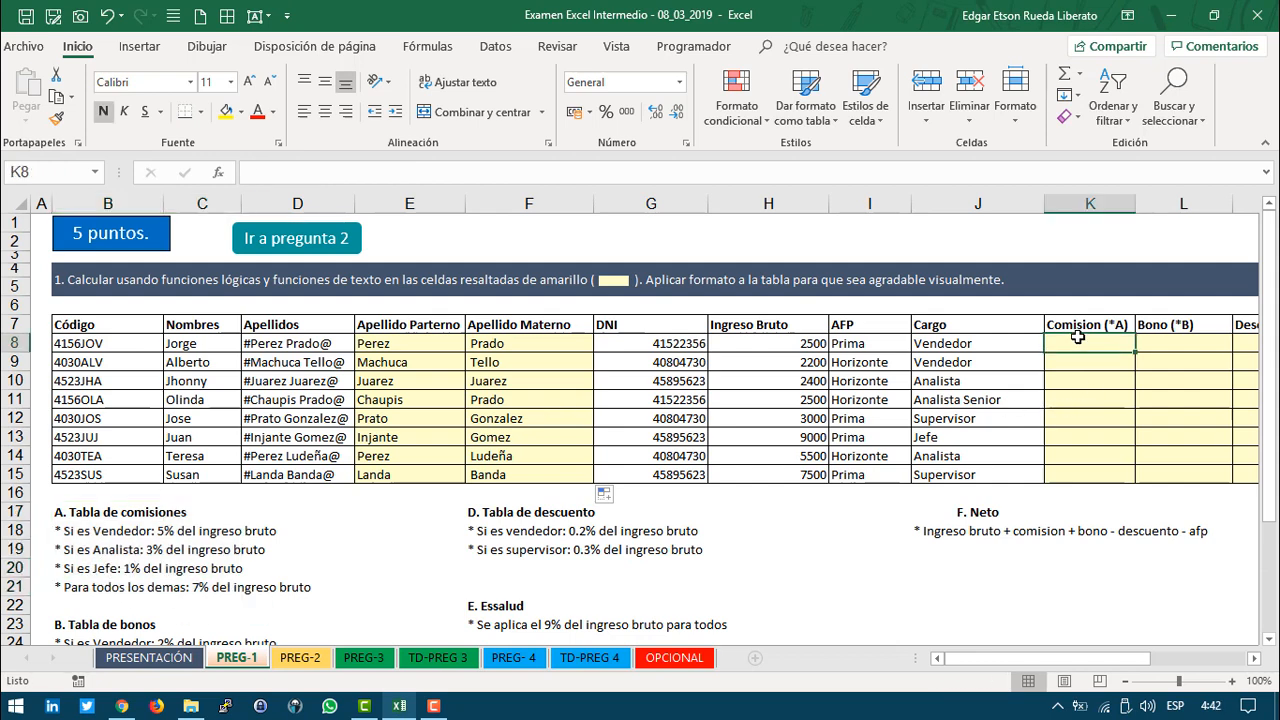
{"action": "type", "text": "=si"}
{"action": "key", "text": "Tab"}
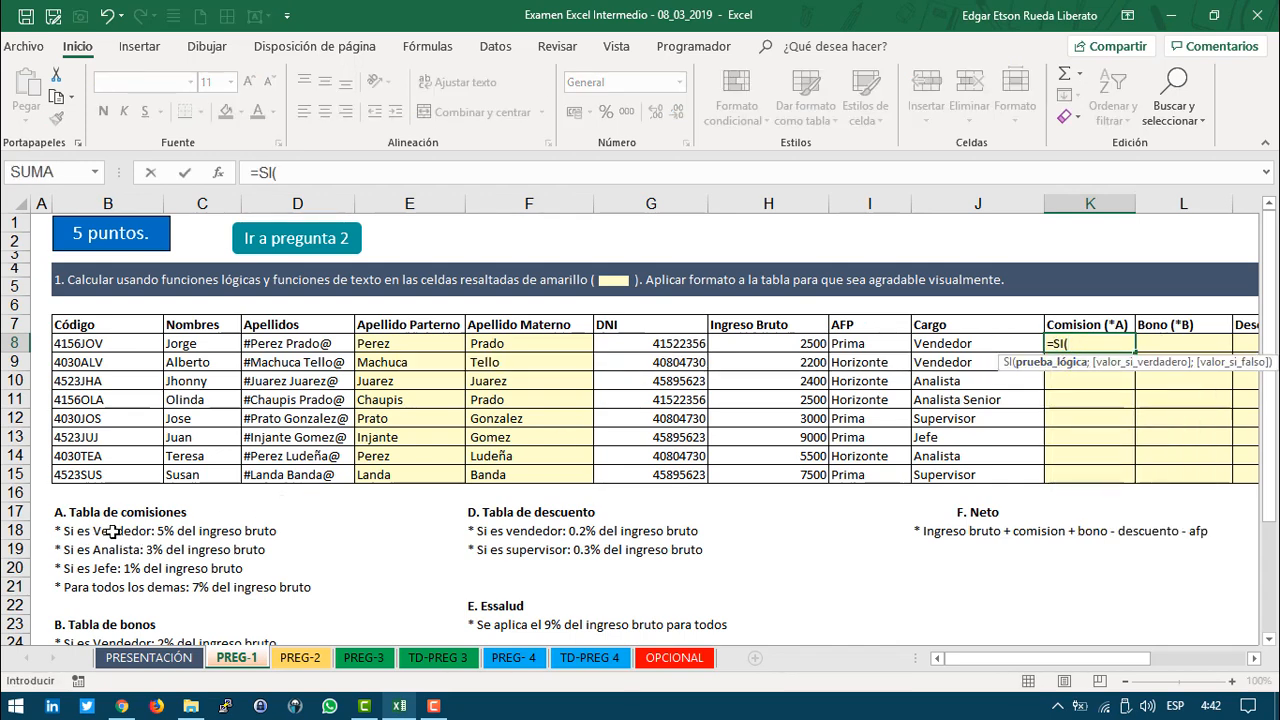
{"action": "left_click", "coordinate": [960, 344]}
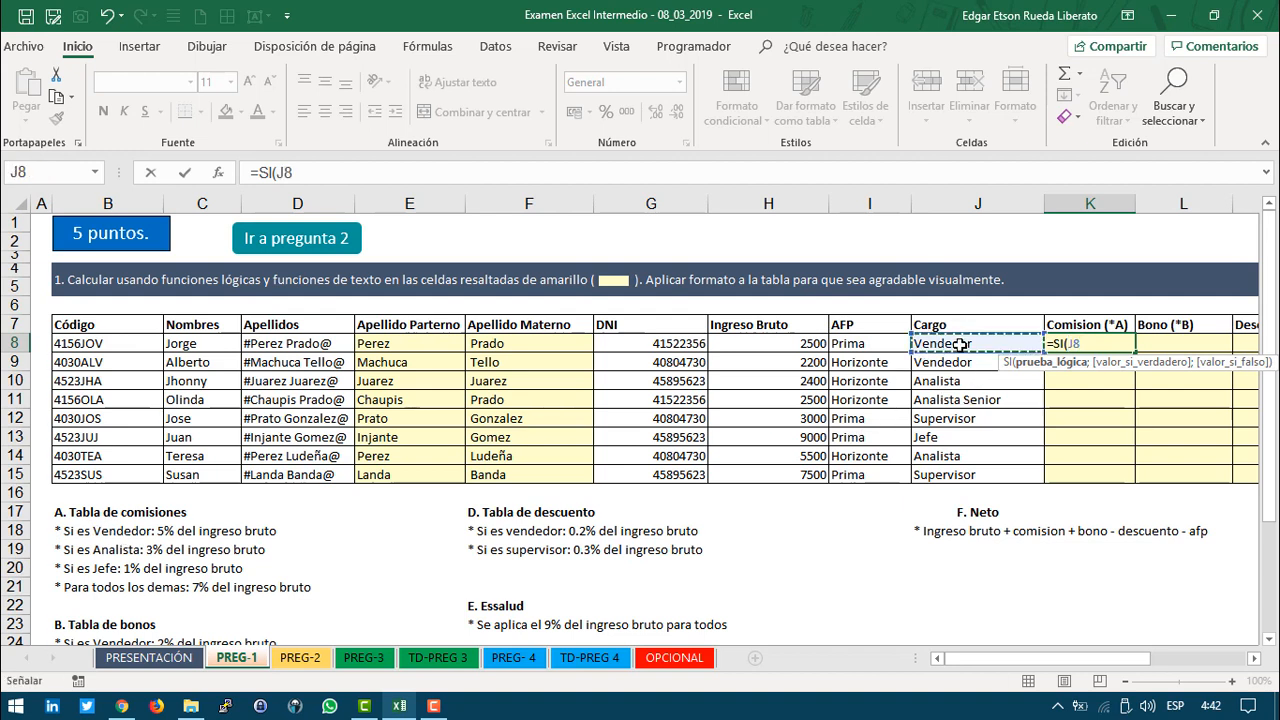
{"action": "type", "text": "=\"Vended"}
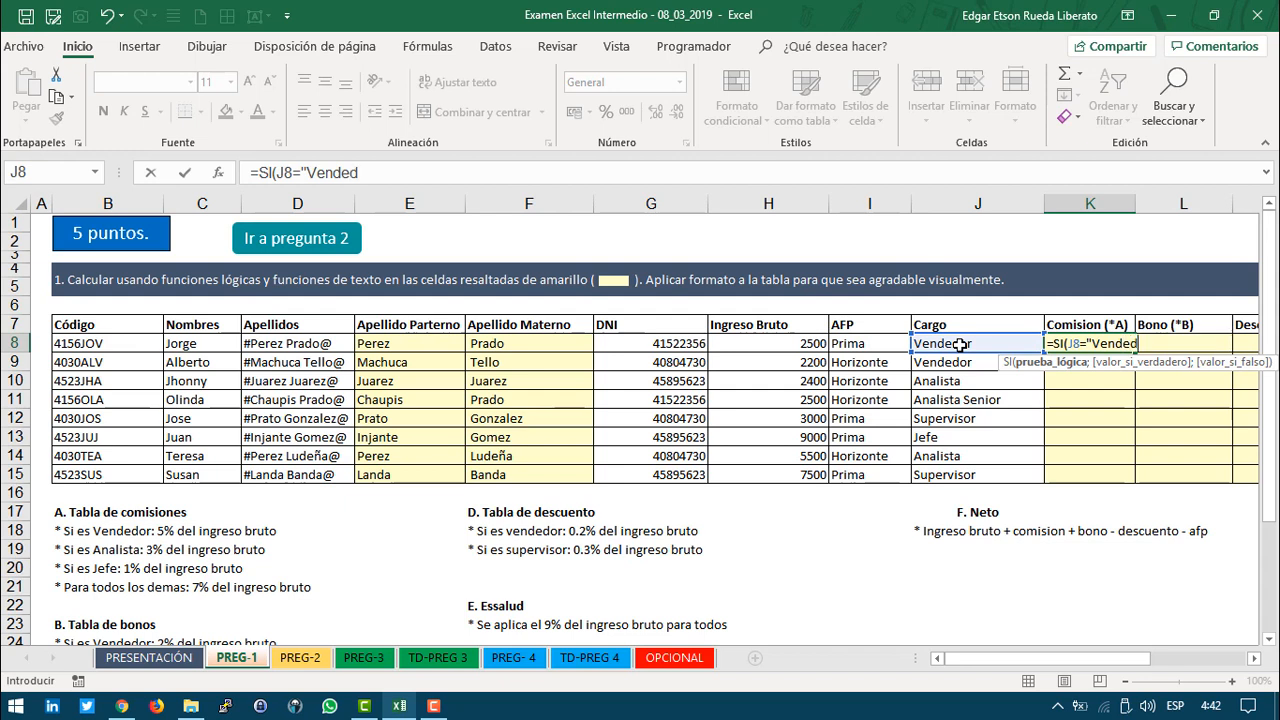
{"action": "type", "text": "or\";"}
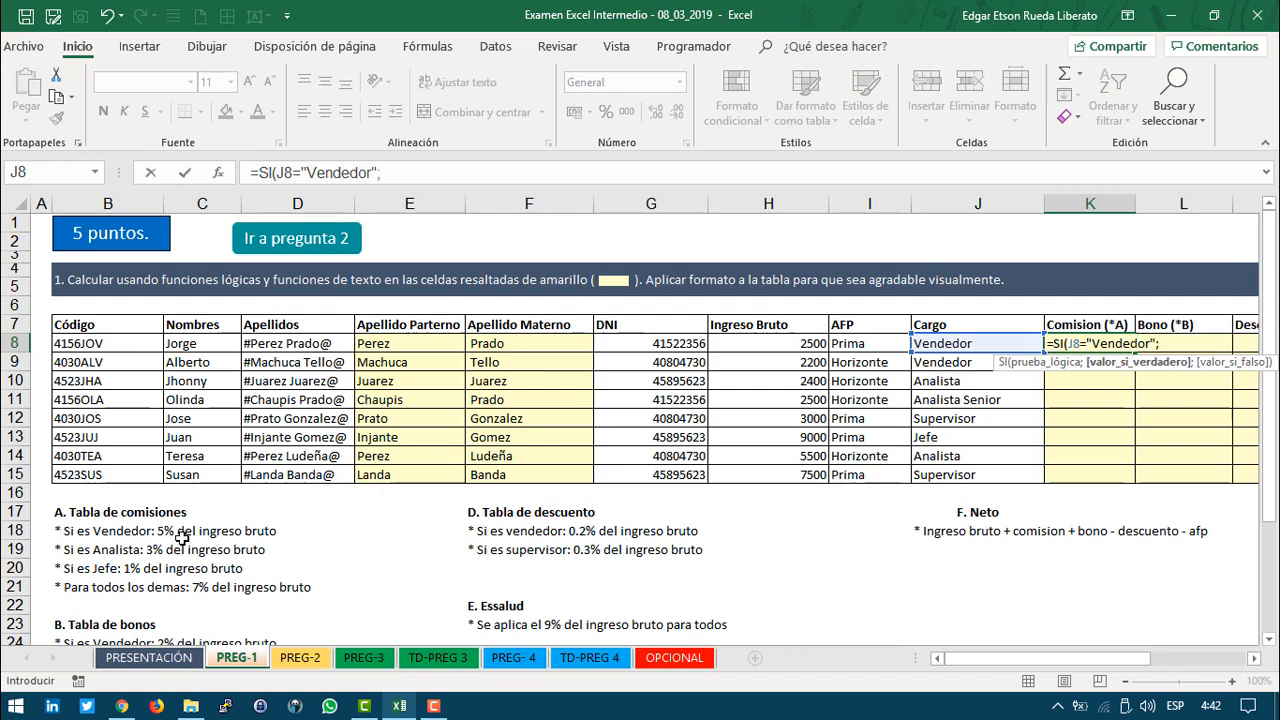
{"action": "left_click", "coordinate": [775, 347]}
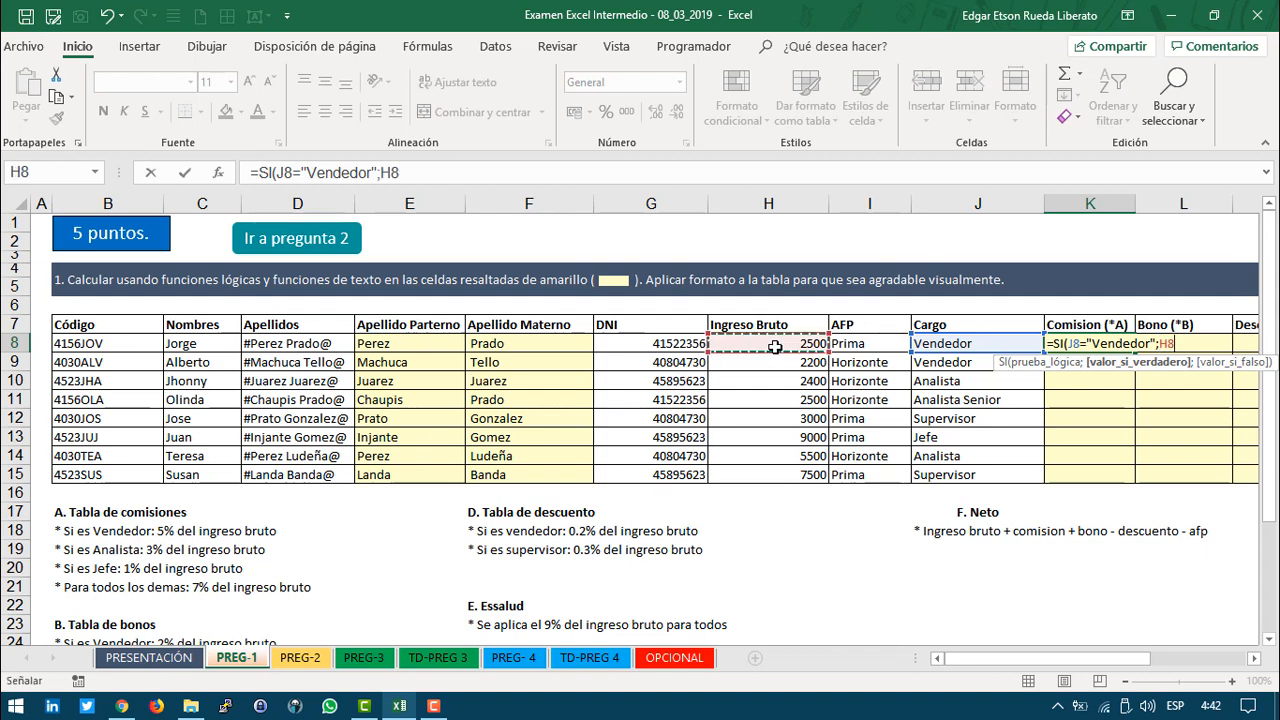
{"action": "type", "text": "*0.05"}
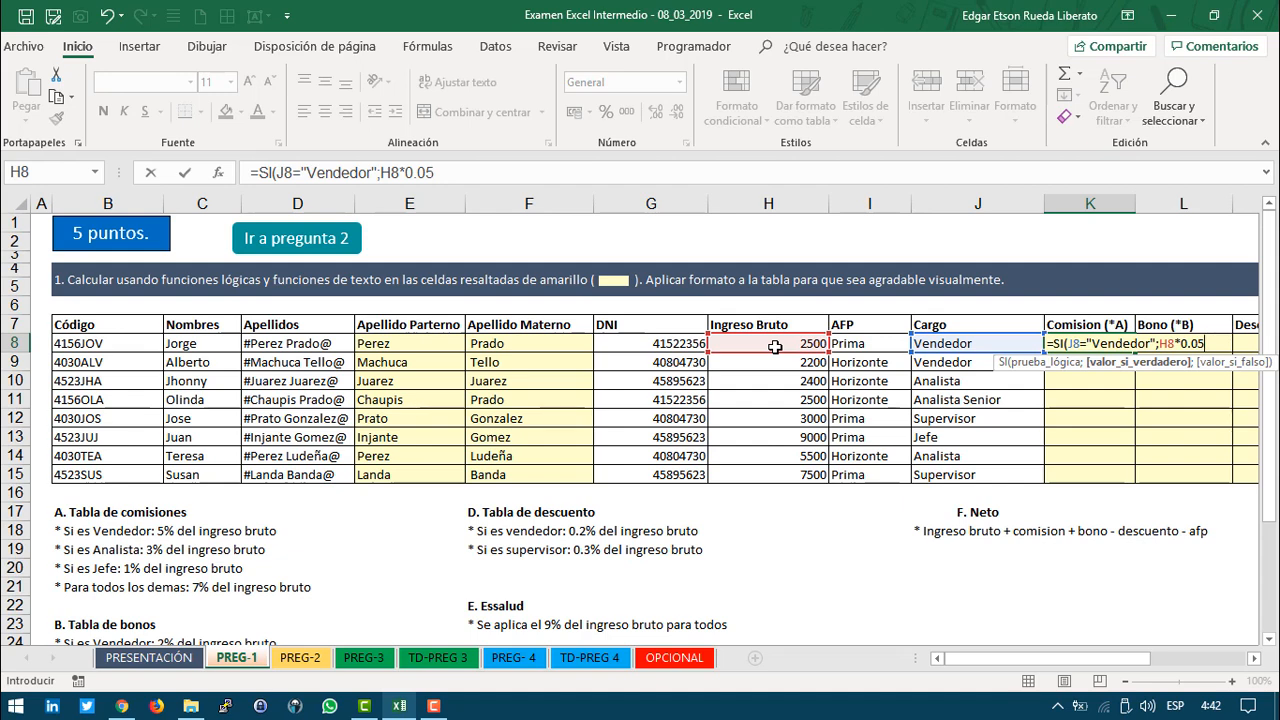
{"action": "type", "text": ";"}
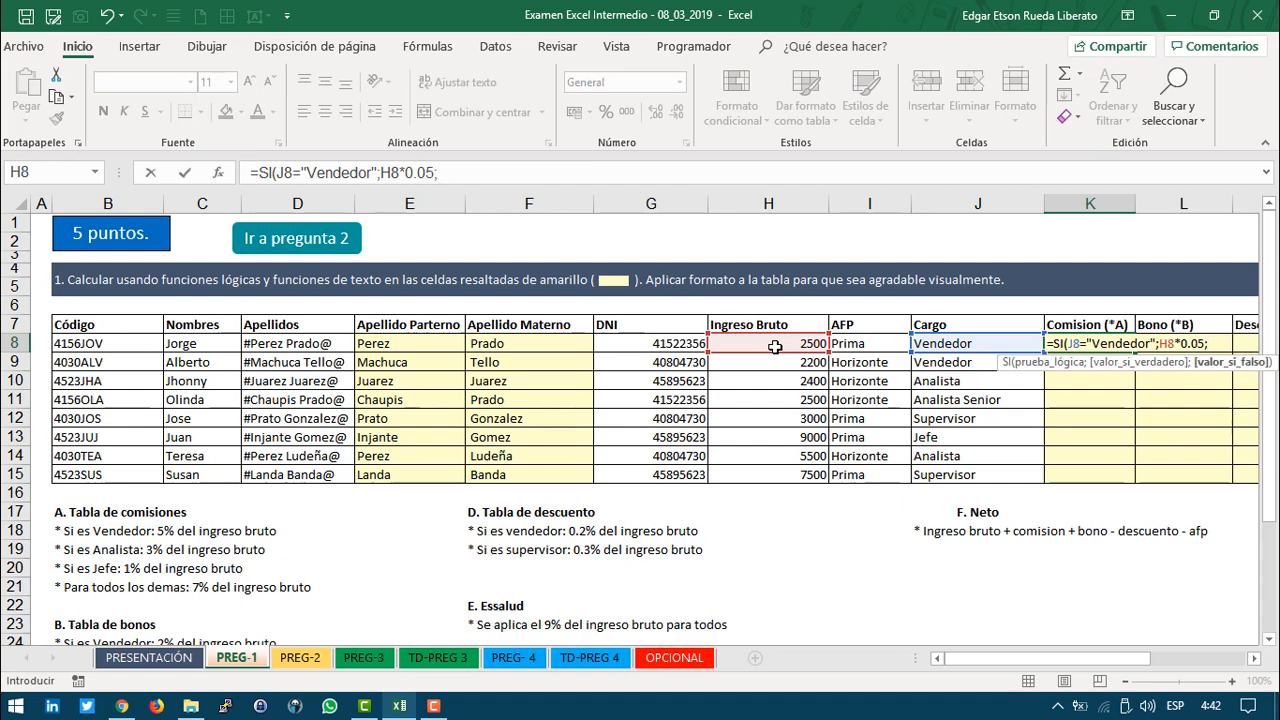
Step: Nest a second SI function as the false value in the K8 formula, with the test H8="Analista"
{"action": "type", "text": "si"}
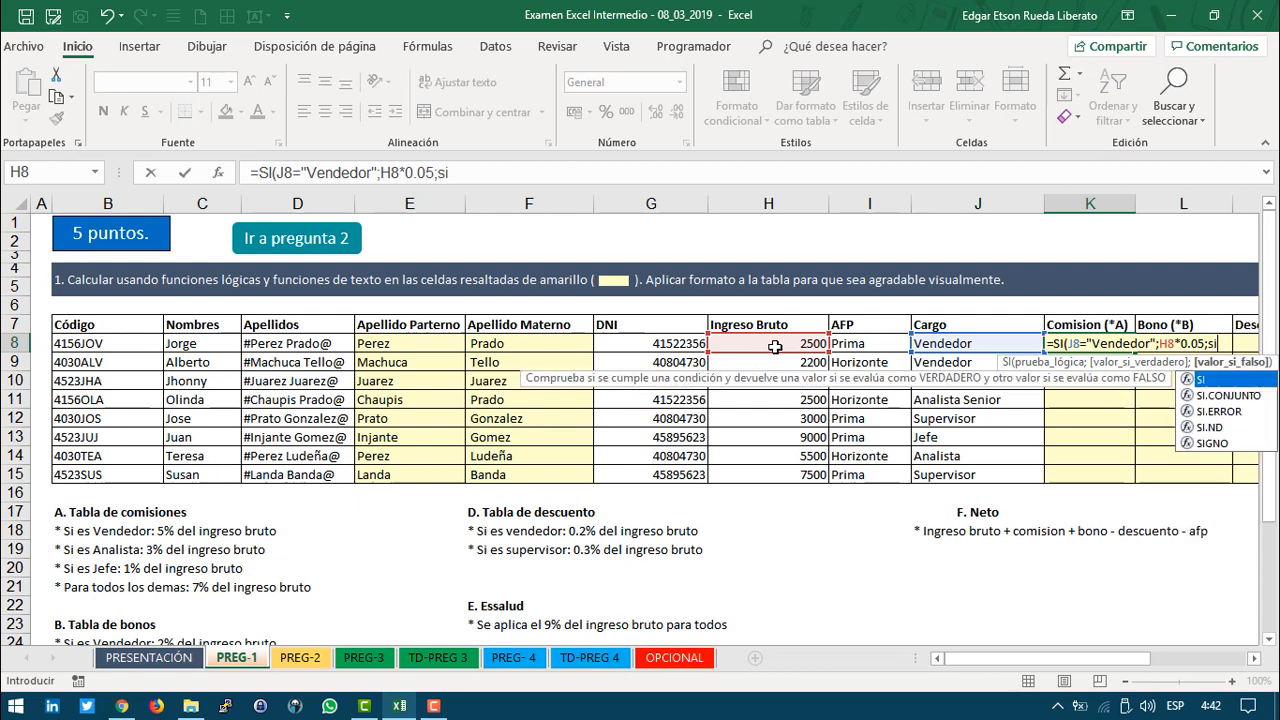
{"action": "key", "text": "Tab"}
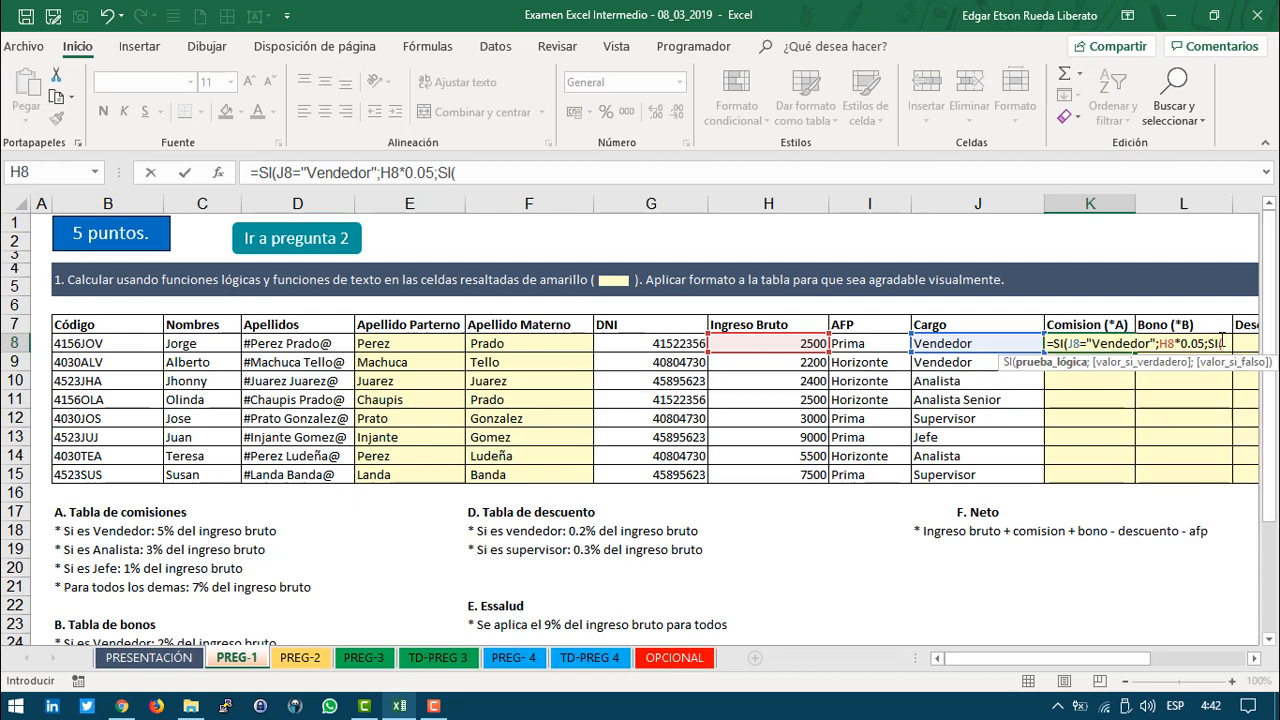
{"action": "left_click", "coordinate": [777, 344]}
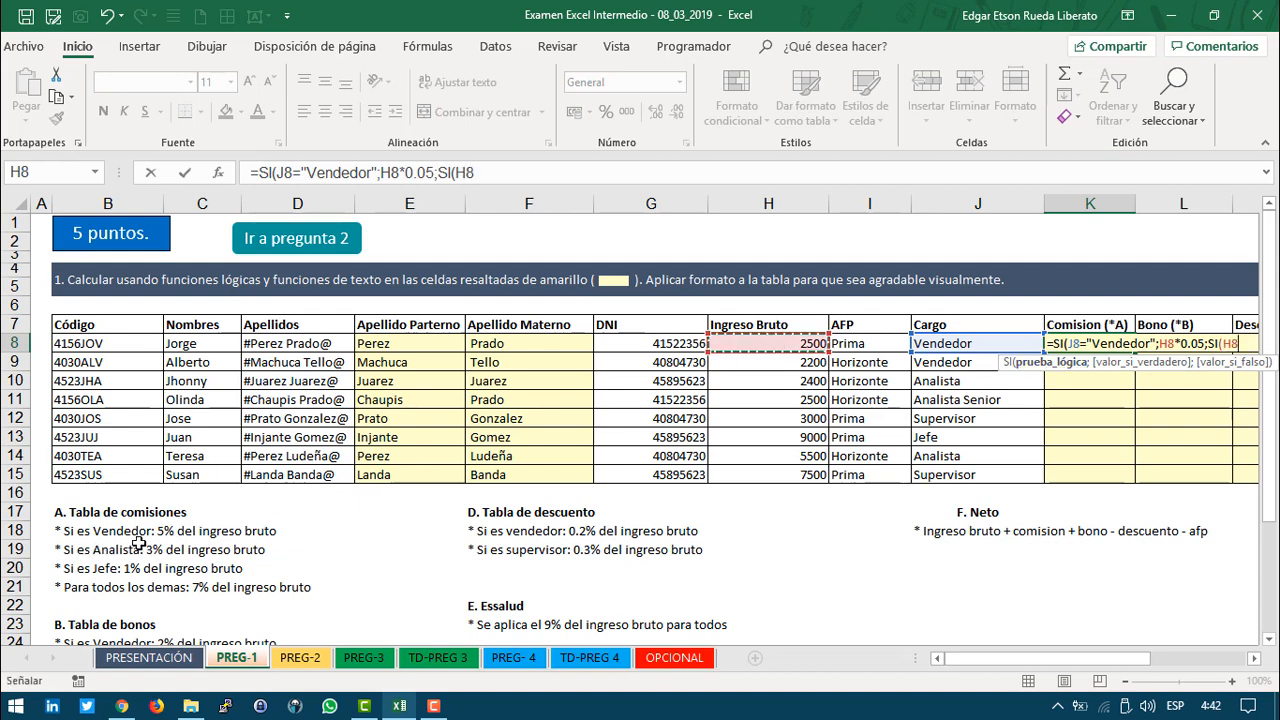
{"action": "type", "text": "=\"anali"}
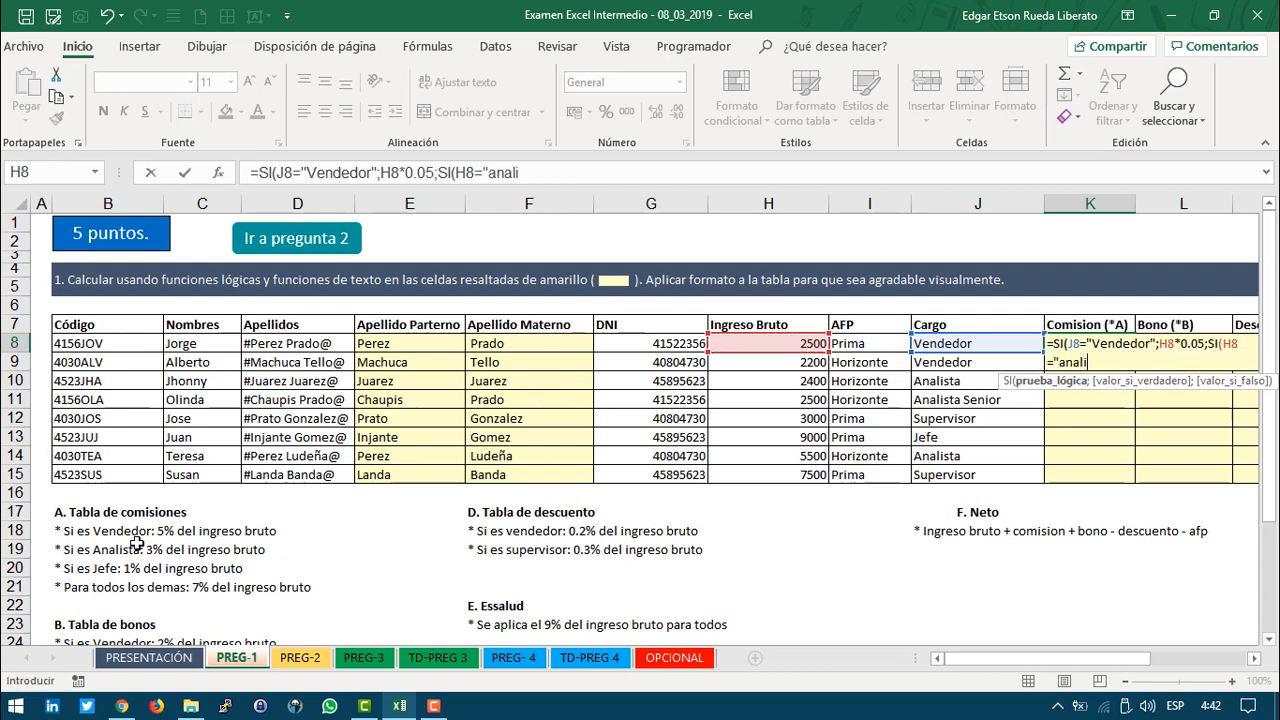
{"action": "type", "text": "st"}
{"action": "key", "text": "BackSpace"}
{"action": "key", "text": "BackSpace"}
{"action": "key", "text": "BackSpace"}
{"action": "key", "text": "BackSpace"}
{"action": "key", "text": "BackSpace"}
{"action": "key", "text": "BackSpace"}
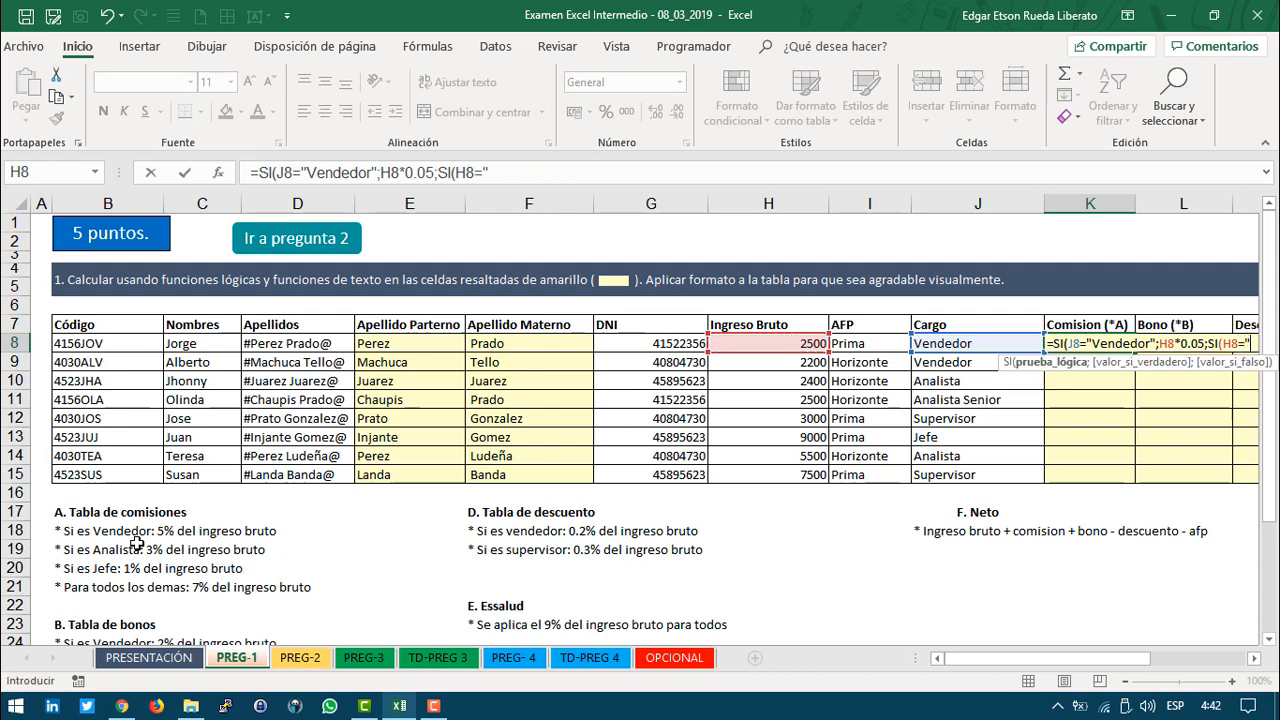
{"action": "type", "text": "nalista\""}
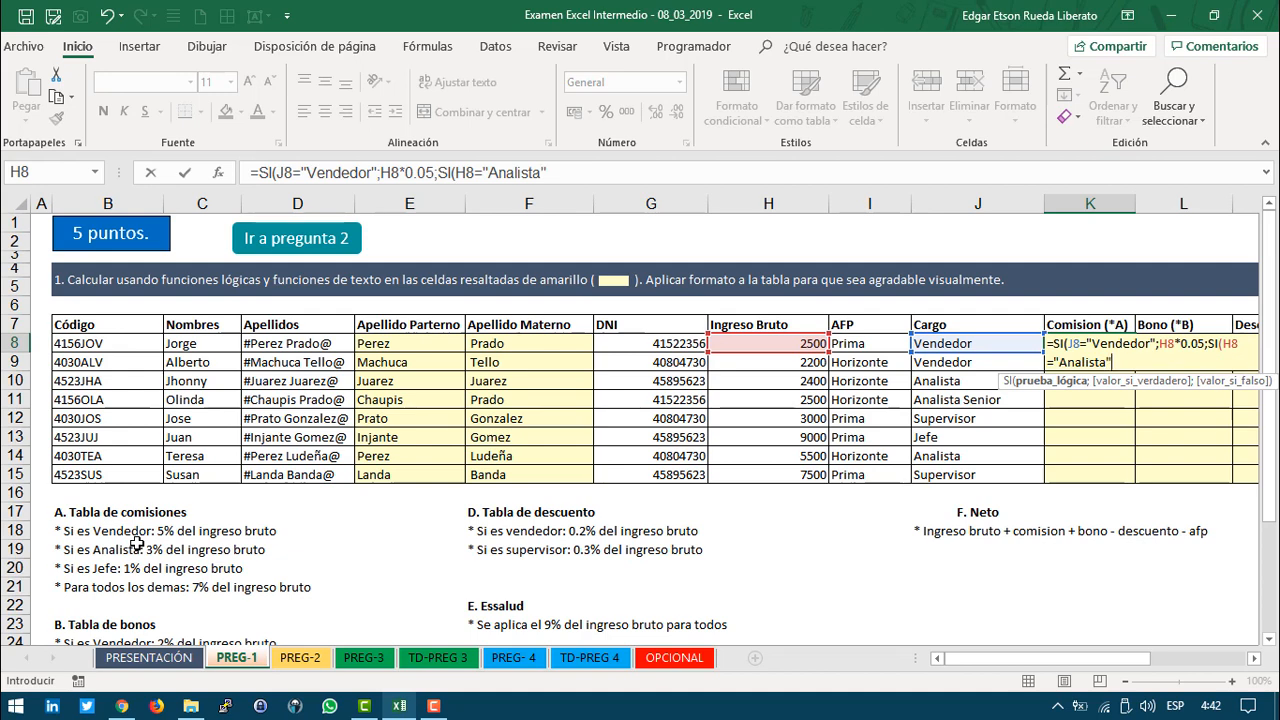
Step: Set the Analista result in the K8 formula to H8*0.03 and start a third nested SI that tests J8
{"action": "type", "text": ";"}
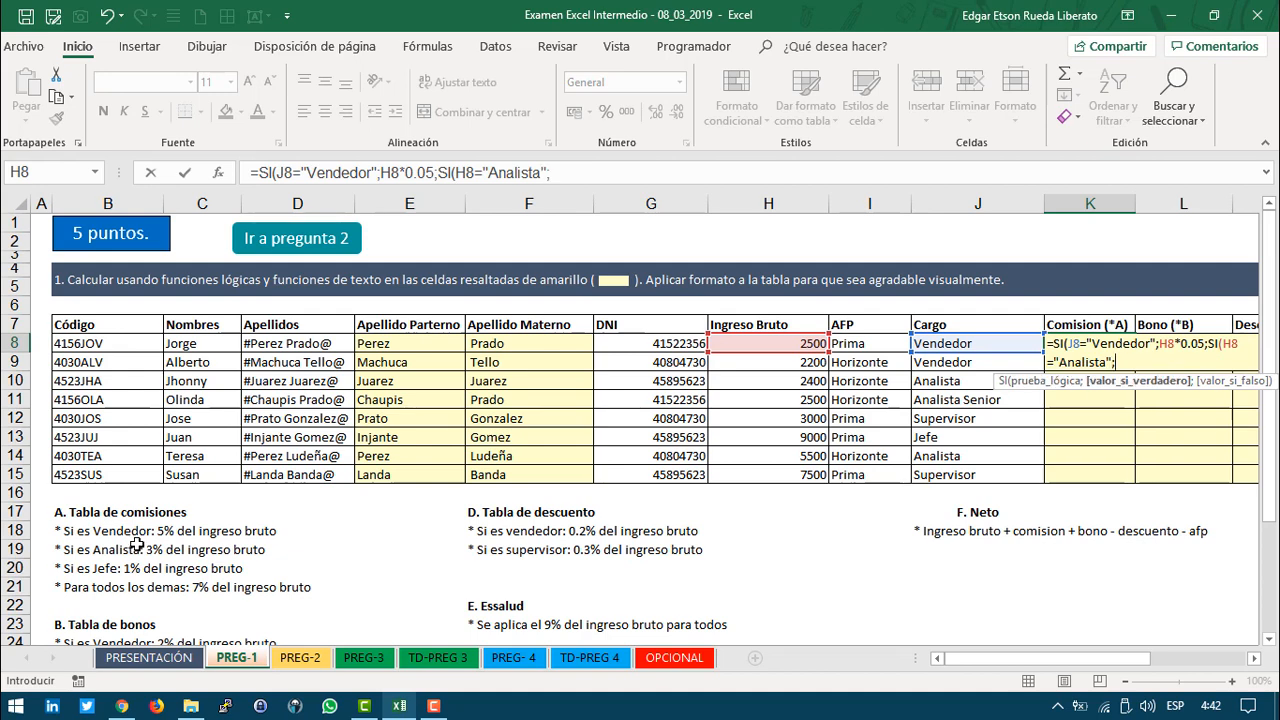
{"action": "left_click", "coordinate": [741, 344]}
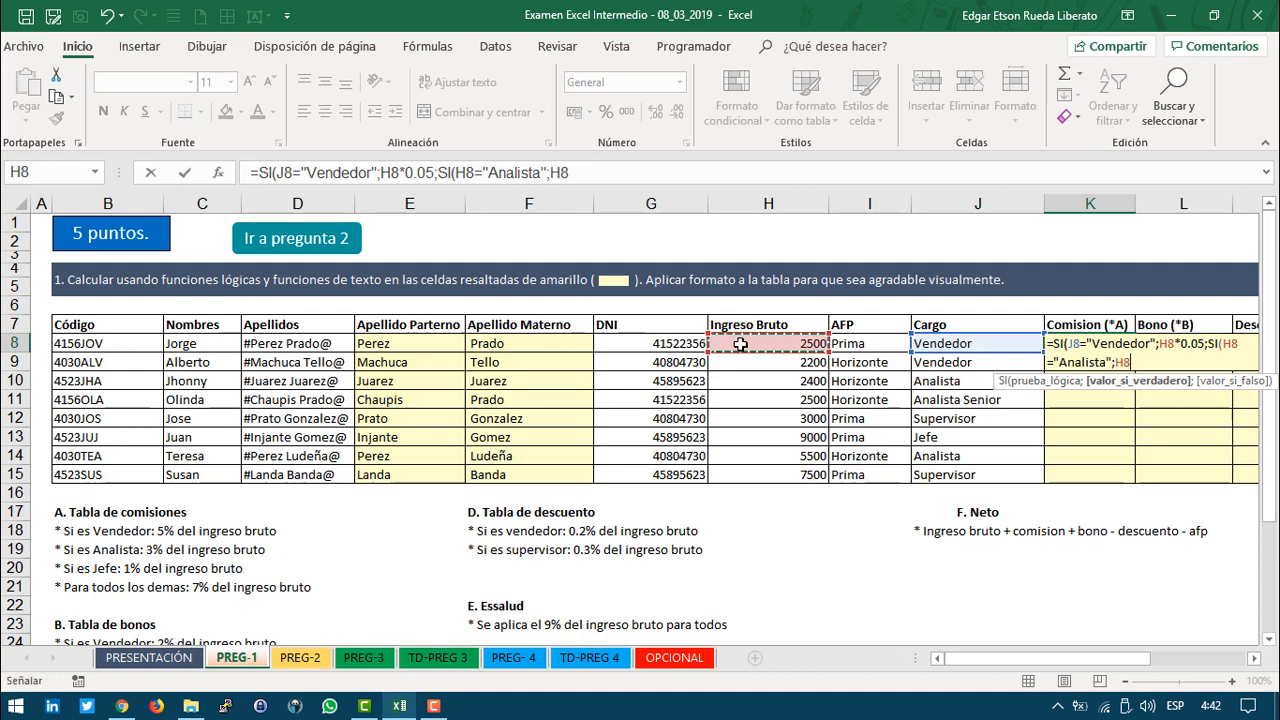
{"action": "type", "text": "*"}
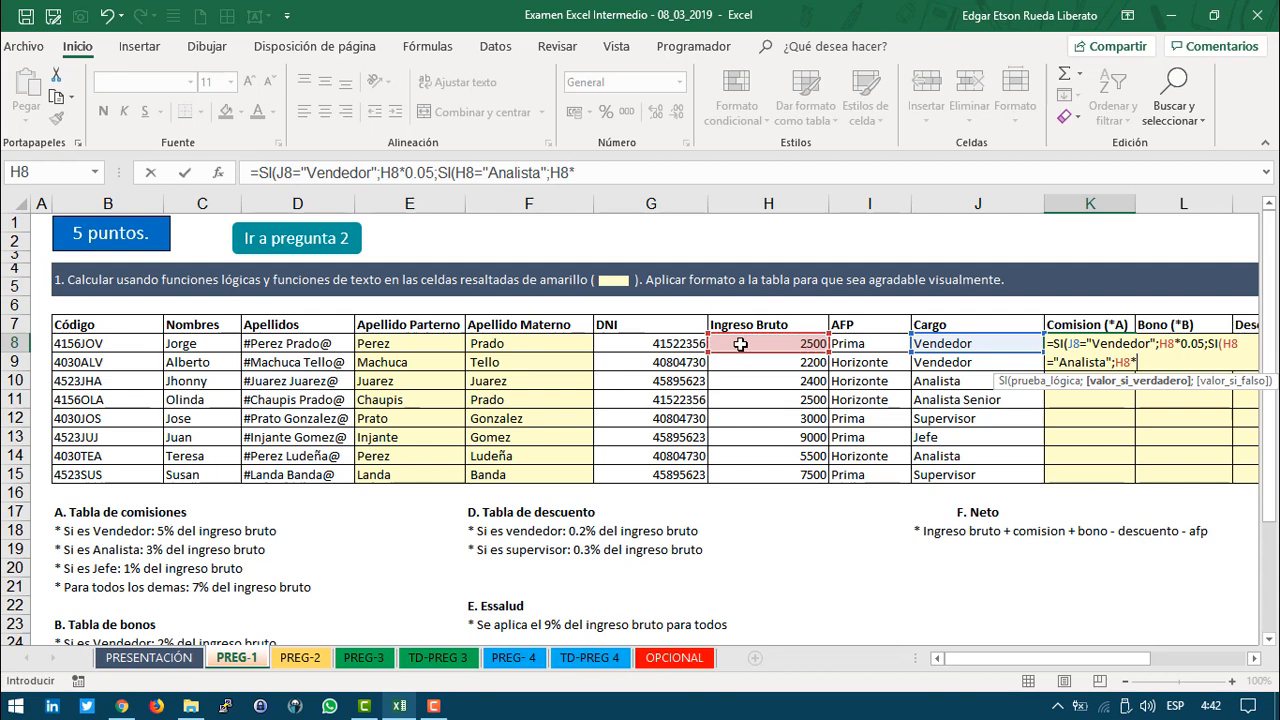
{"action": "type", "text": "0.0"}
{"action": "type", "text": "3;si"}
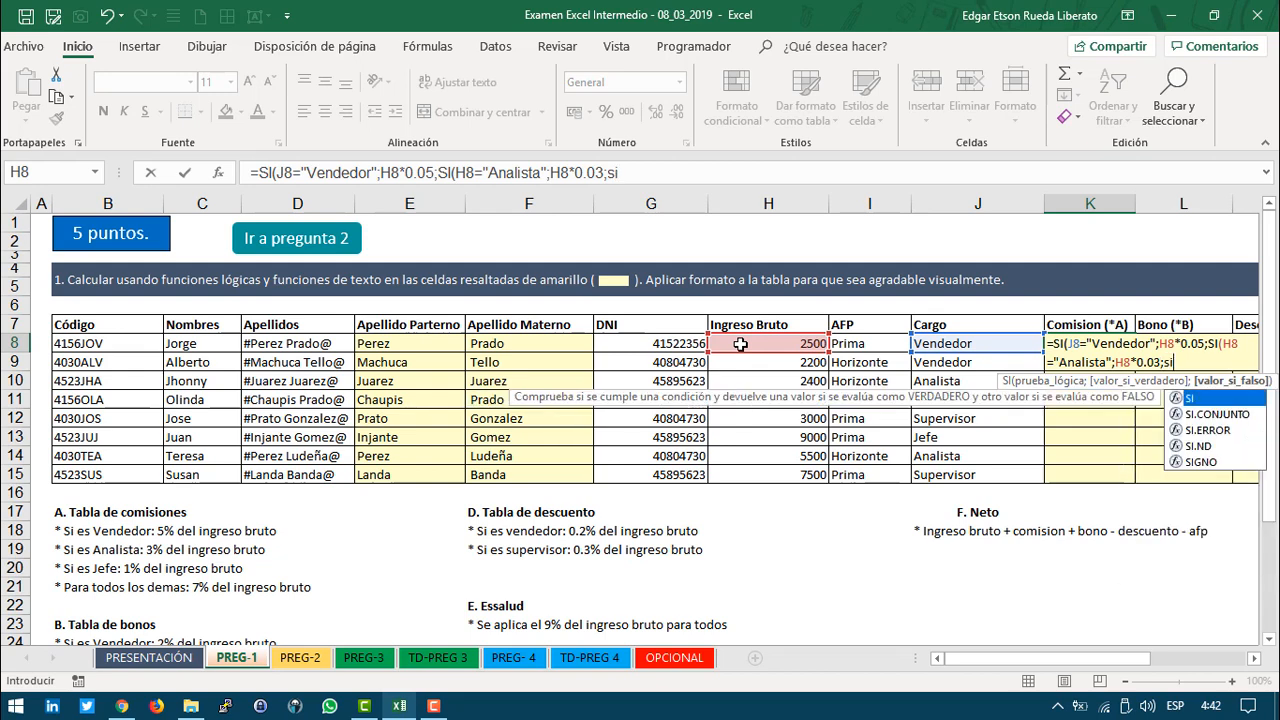
{"action": "key", "text": "Tab"}
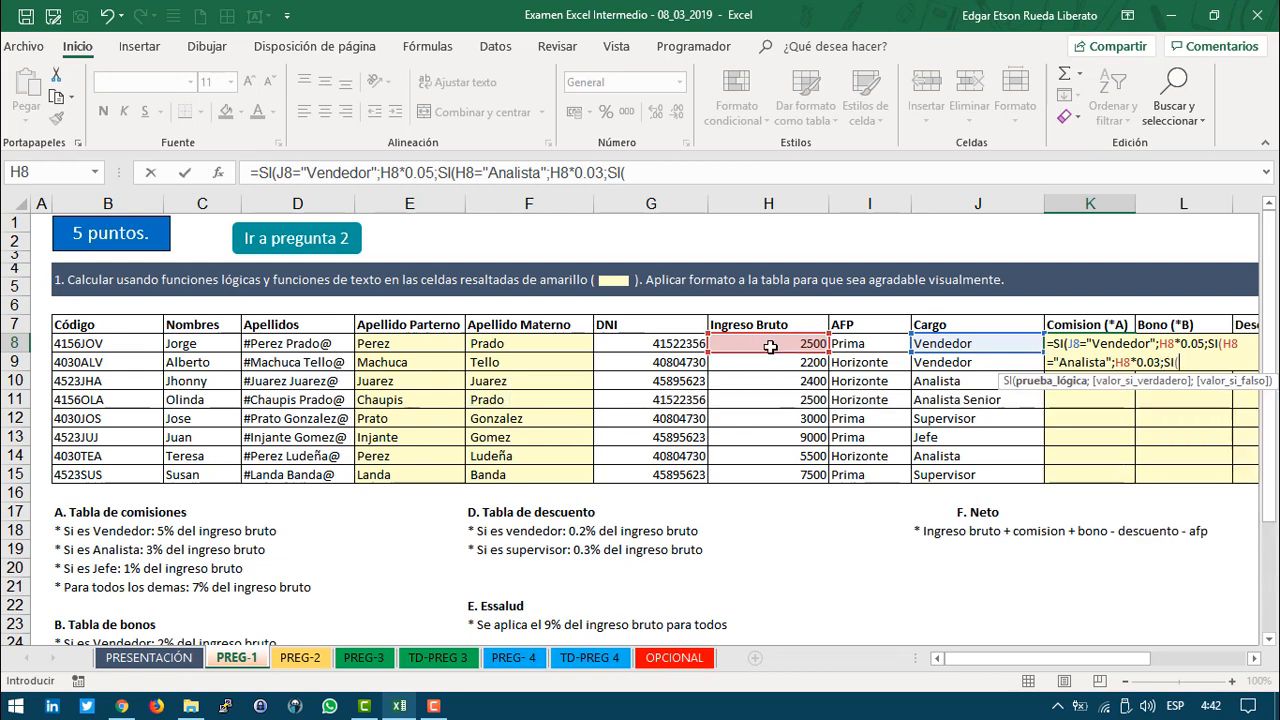
{"action": "left_click", "coordinate": [935, 344]}
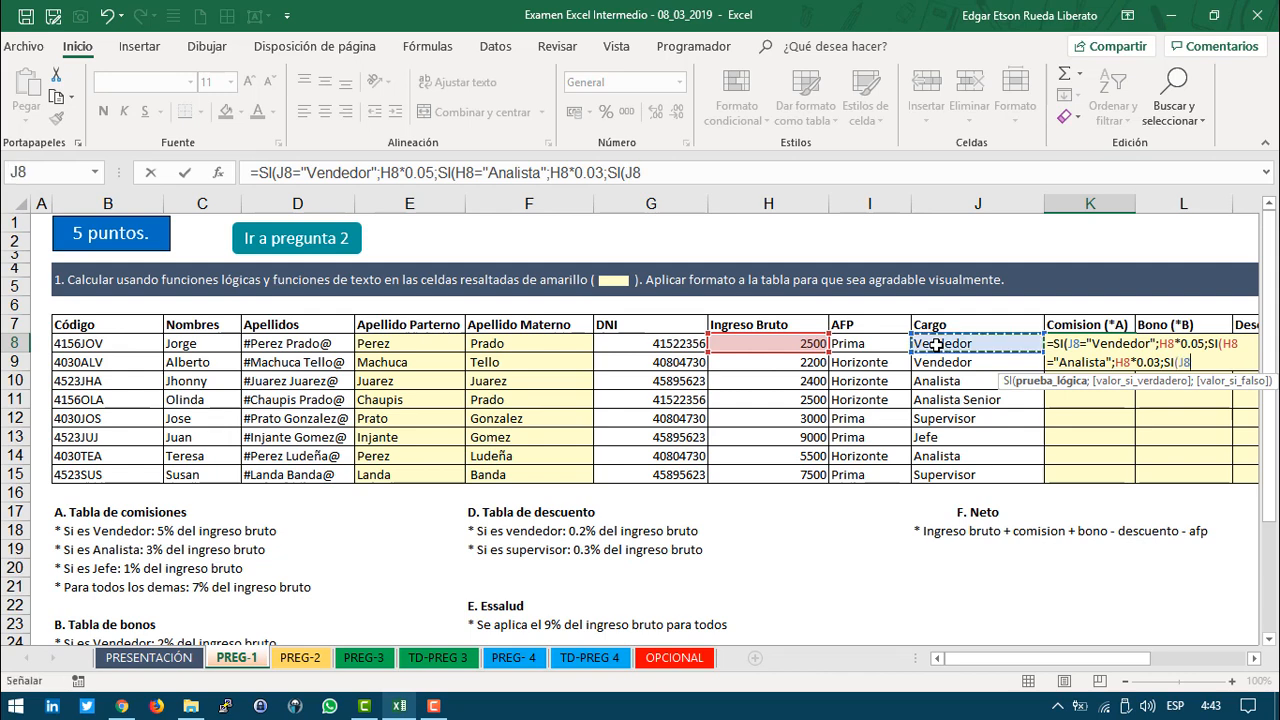
Step: Correct the reference in the Analista test of the K8 formula to J8
{"action": "left_click", "coordinate": [1240, 344]}
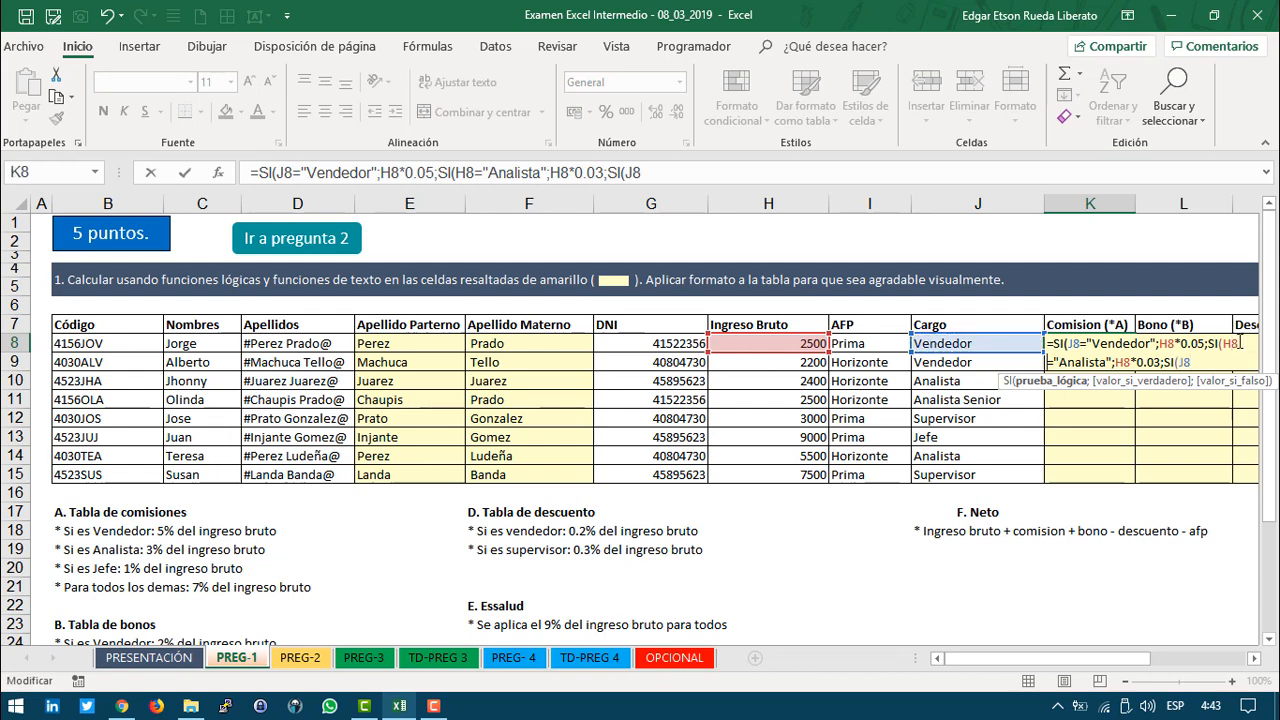
{"action": "key", "text": "BackSpace"}
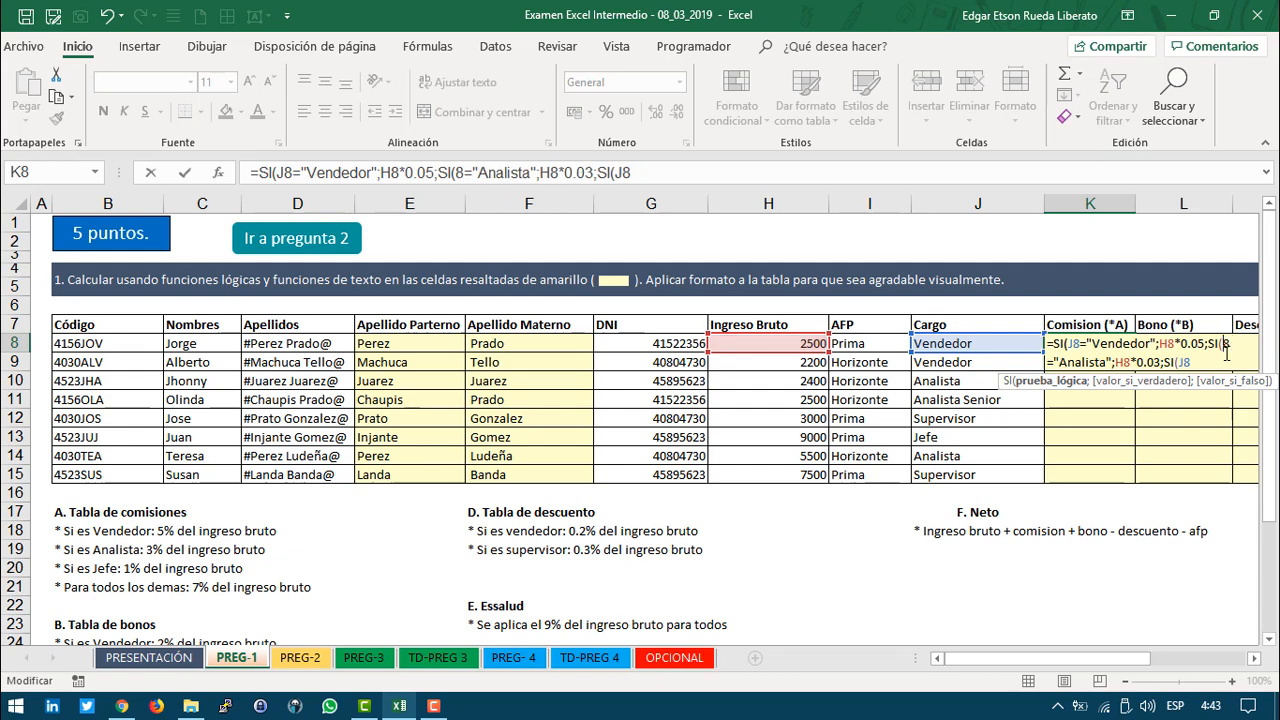
{"action": "type", "text": "J"}
{"action": "left_click", "coordinate": [1226, 352]}
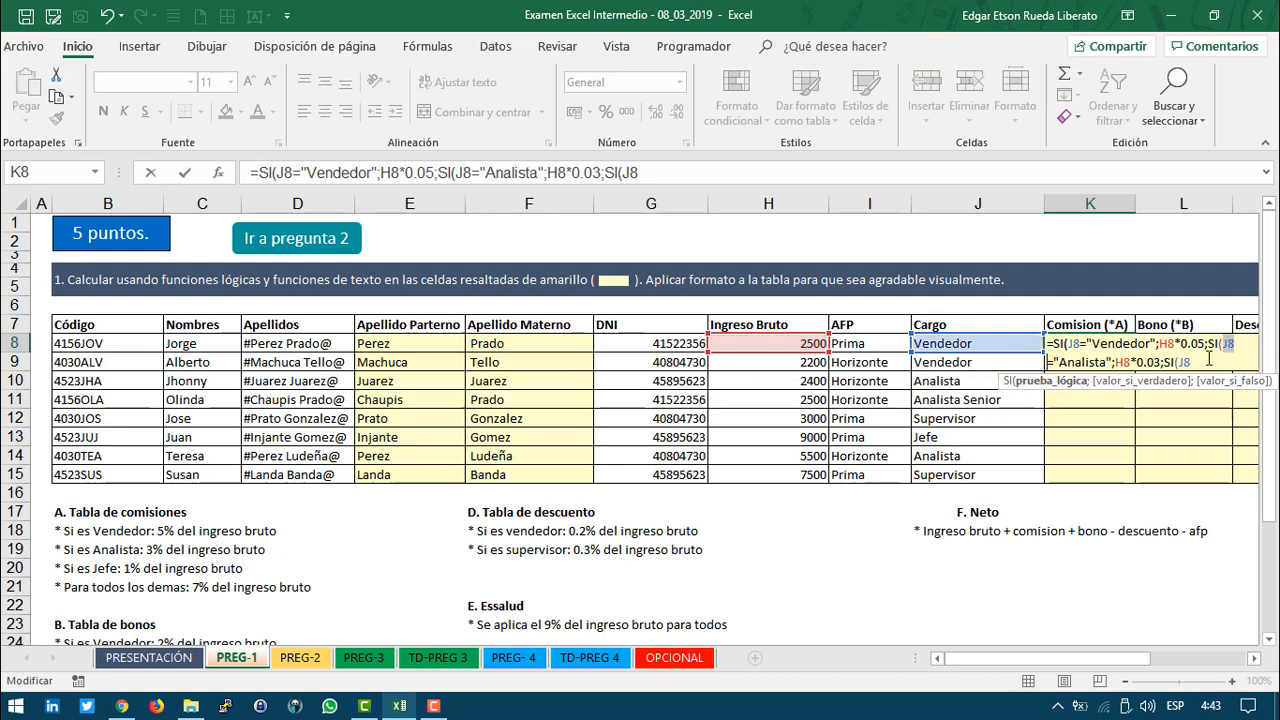
{"action": "double_click", "coordinate": [1085, 362]}
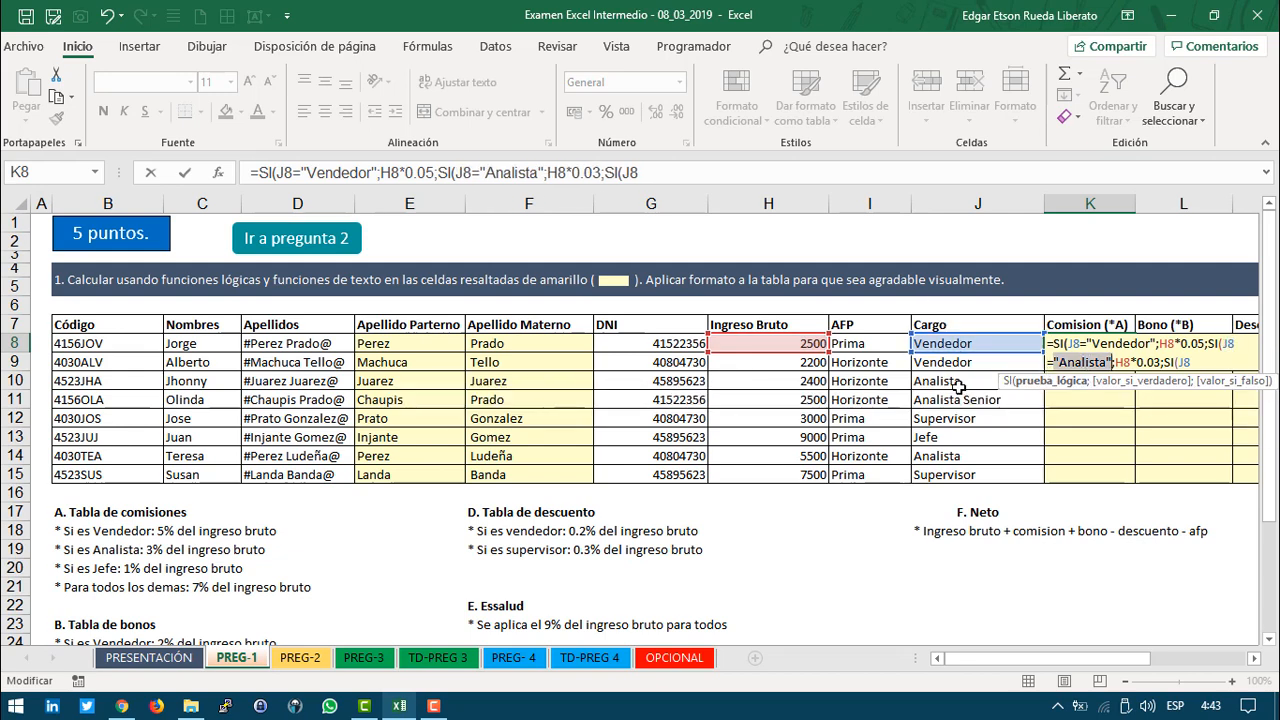
Step: Complete the third SI test in K8 as J8="Jefe" and give it the result H8*0.01
{"action": "left_click", "coordinate": [1195, 363]}
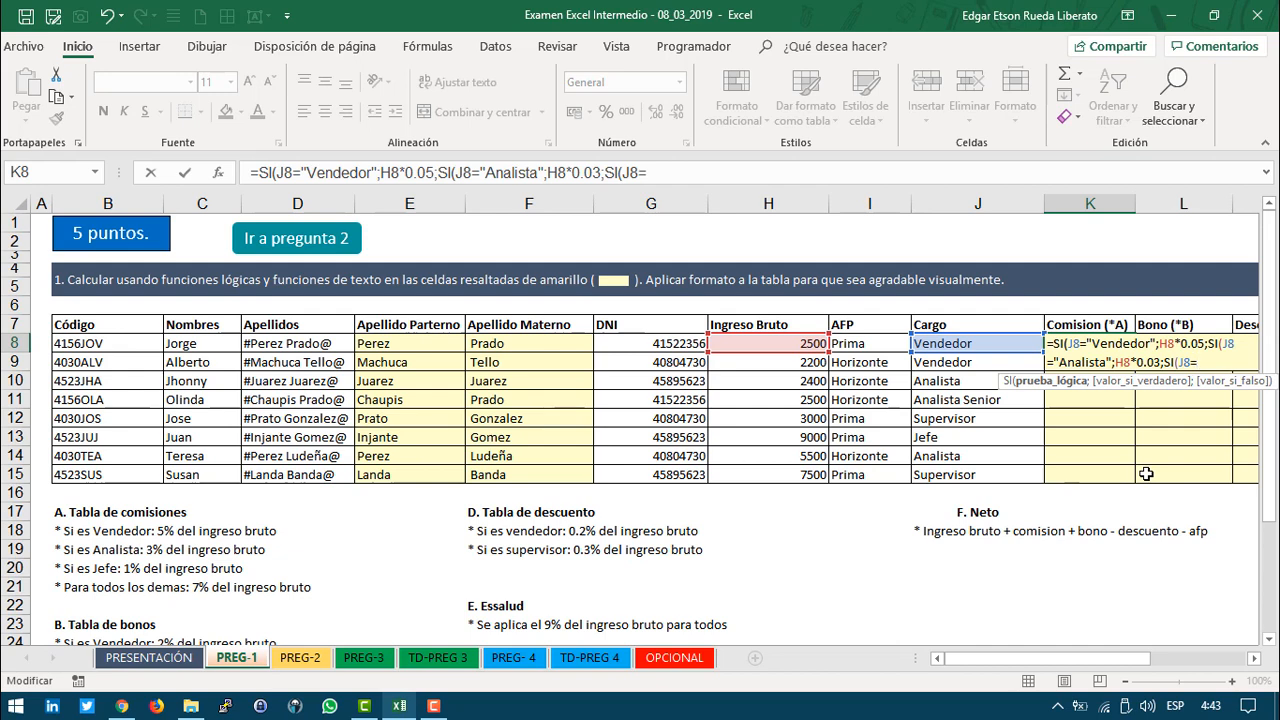
{"action": "type", "text": "efe\";"}
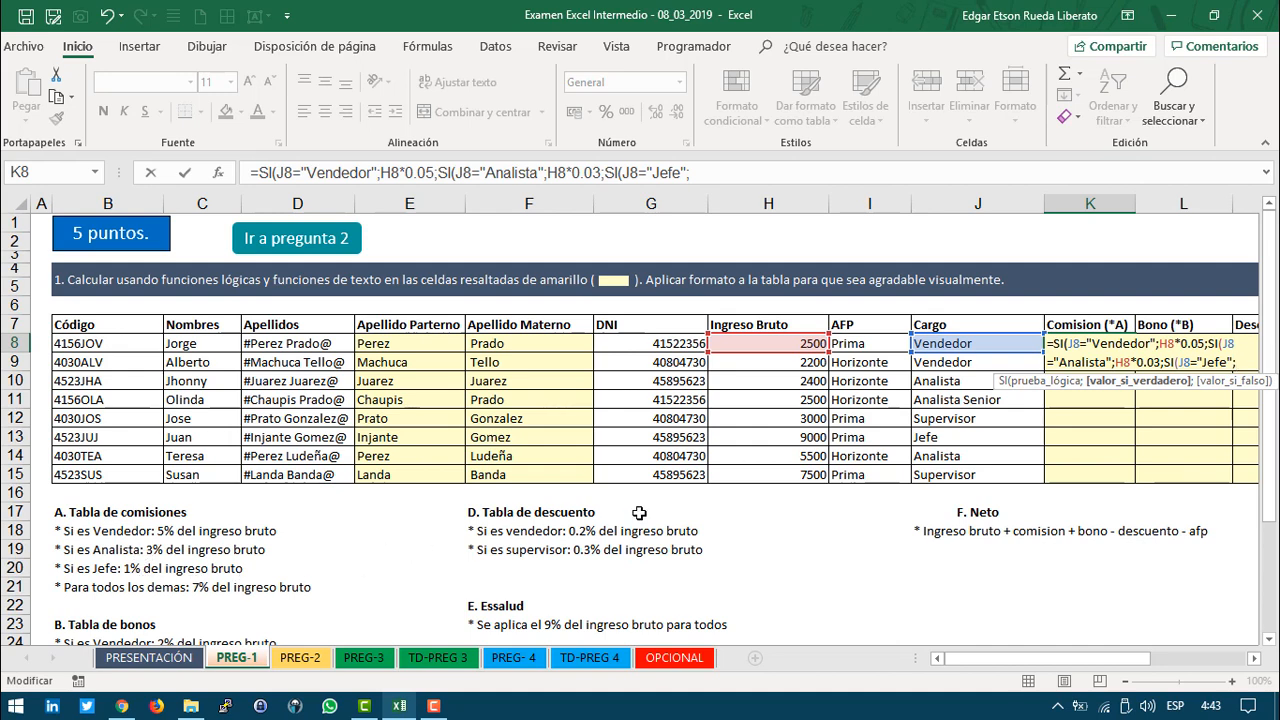
{"action": "left_click", "coordinate": [781, 344]}
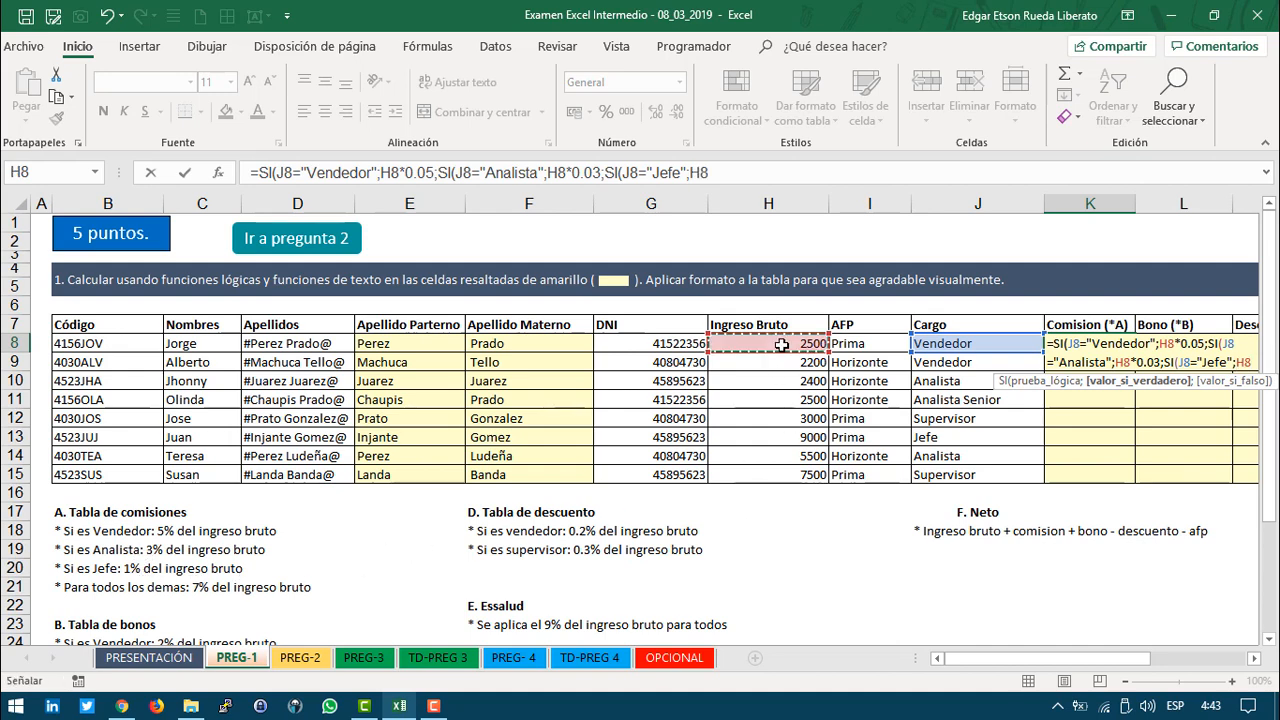
{"action": "type", "text": "*0.01"}
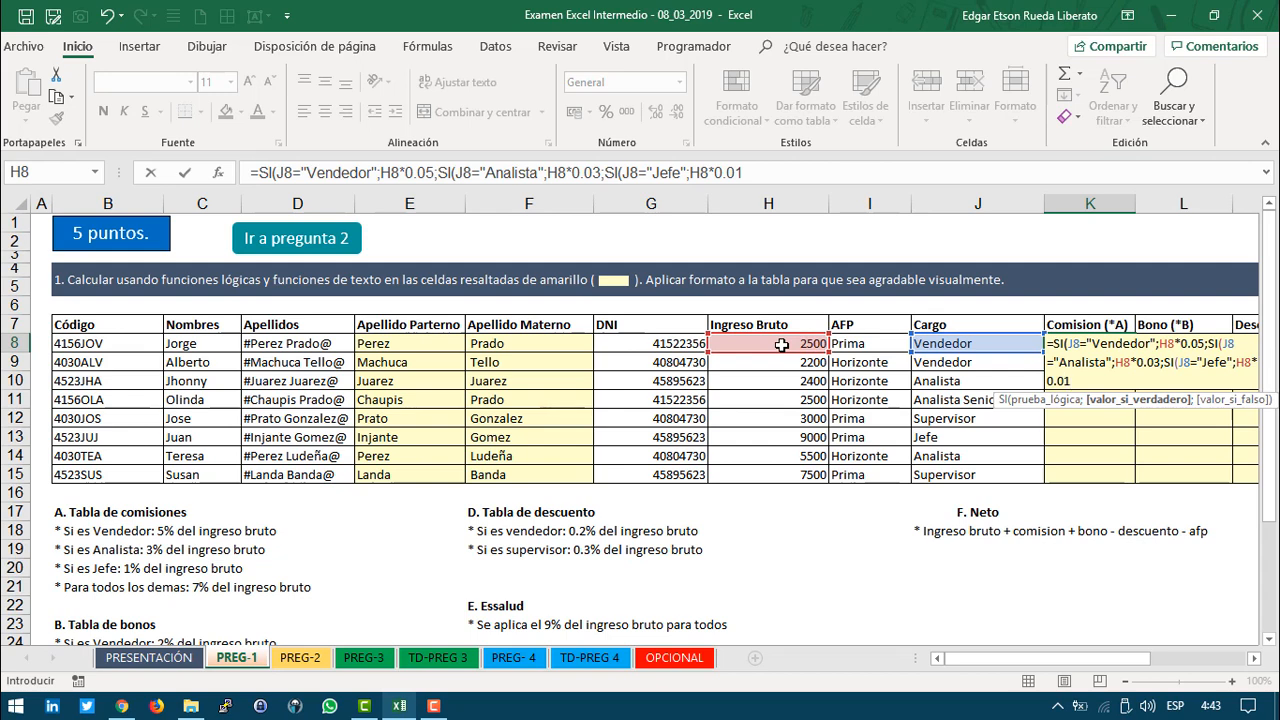
Step: Add H8*0.07 as the value for all other positions in K8 and close the three SI functions
{"action": "type", "text": ";"}
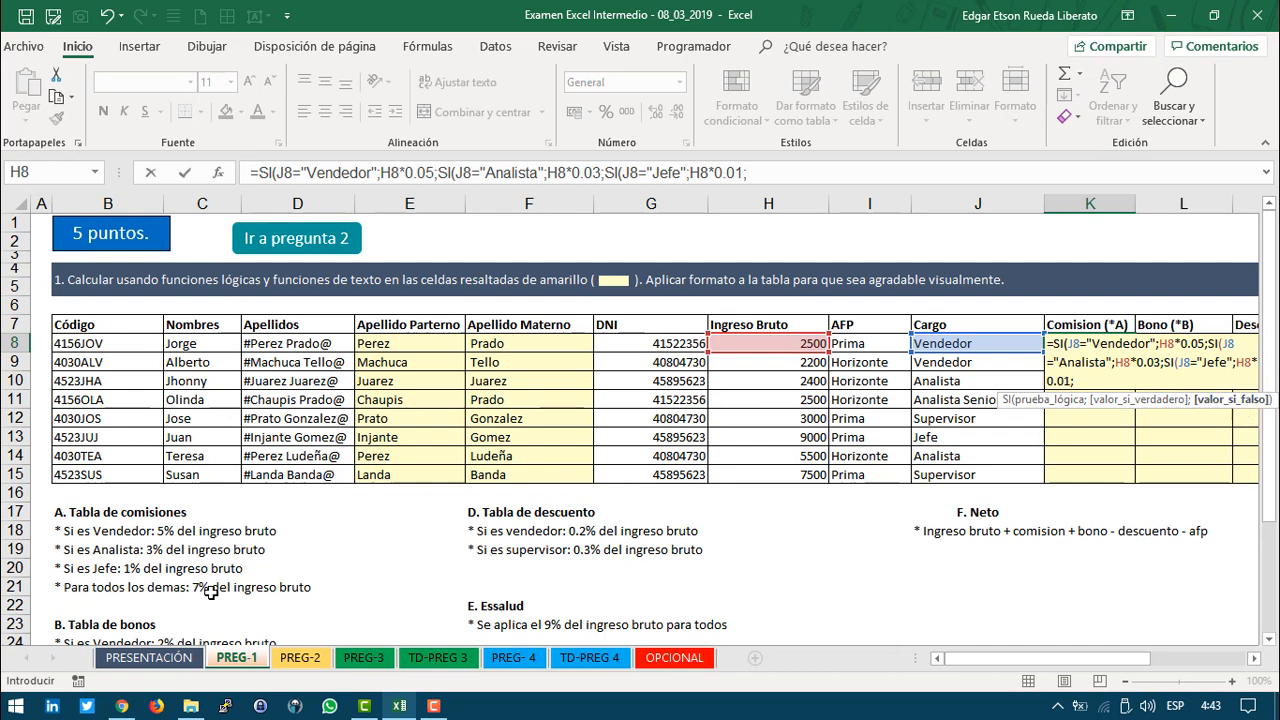
{"action": "left_click", "coordinate": [762, 347]}
{"action": "type", "text": "*"}
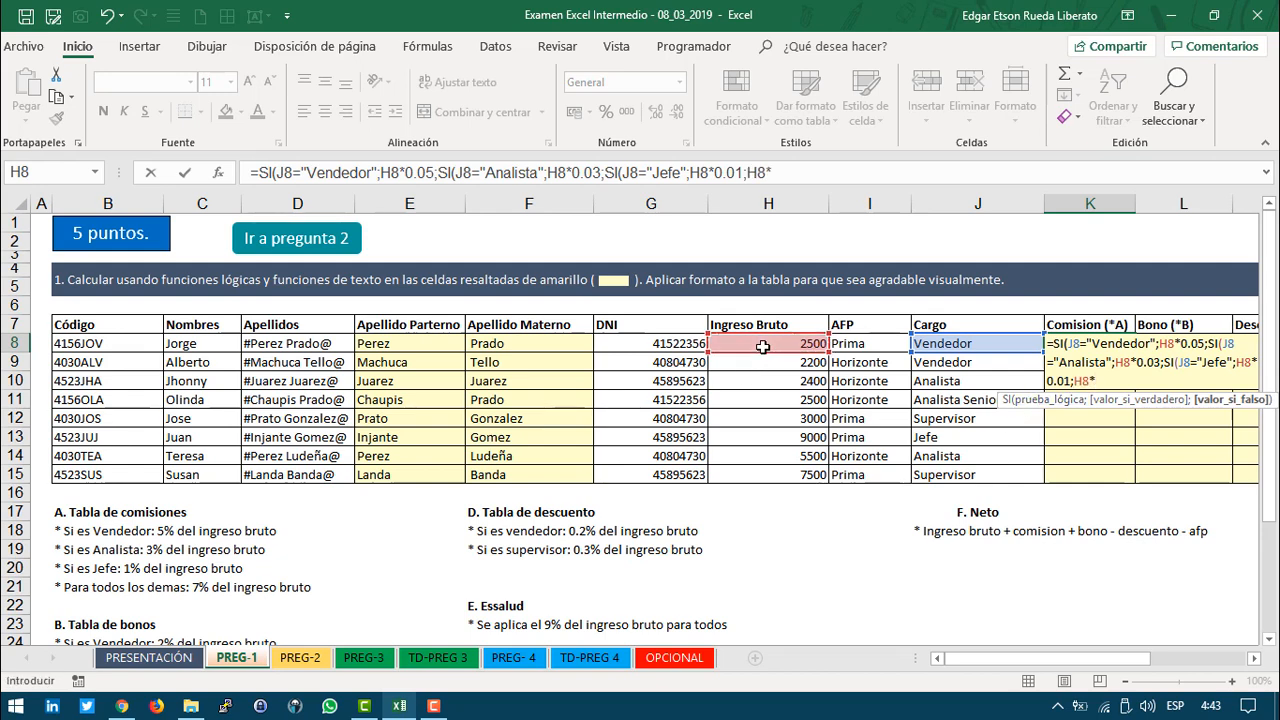
{"action": "type", "text": "0.07)))"}
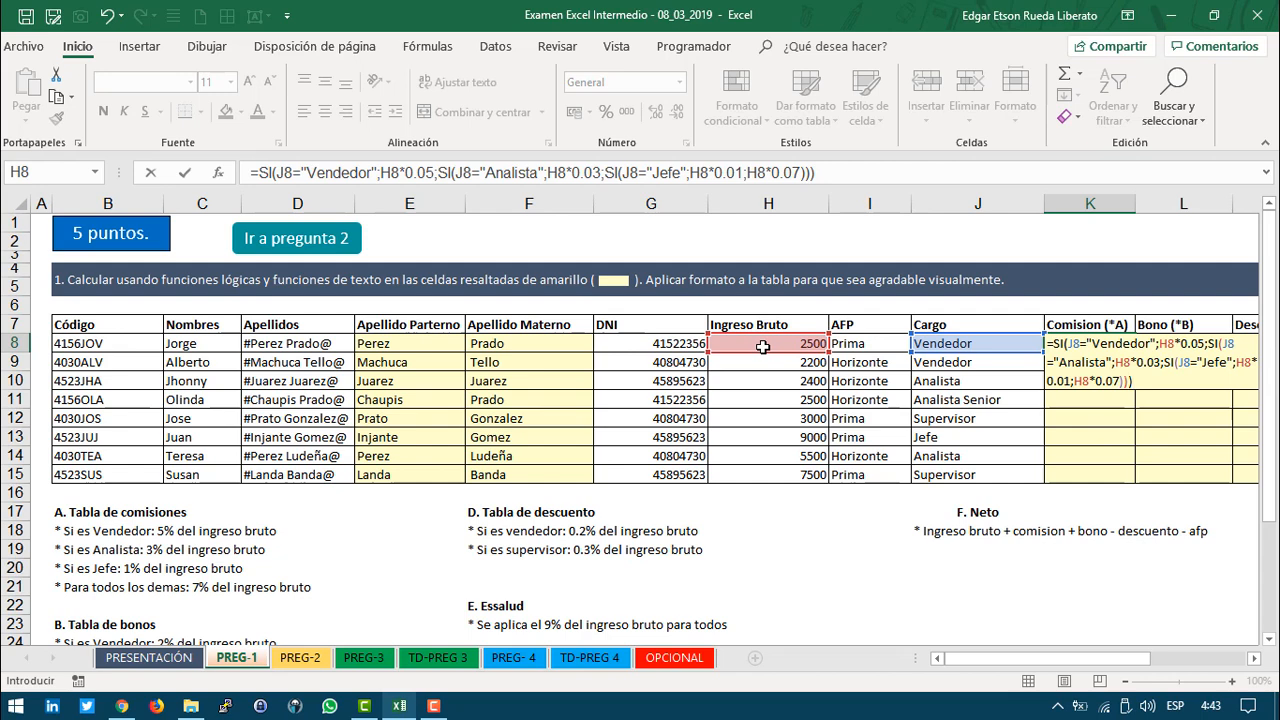
Step: Enter the commission formula in K8 and fill it down through K15
{"action": "key", "text": "Return"}
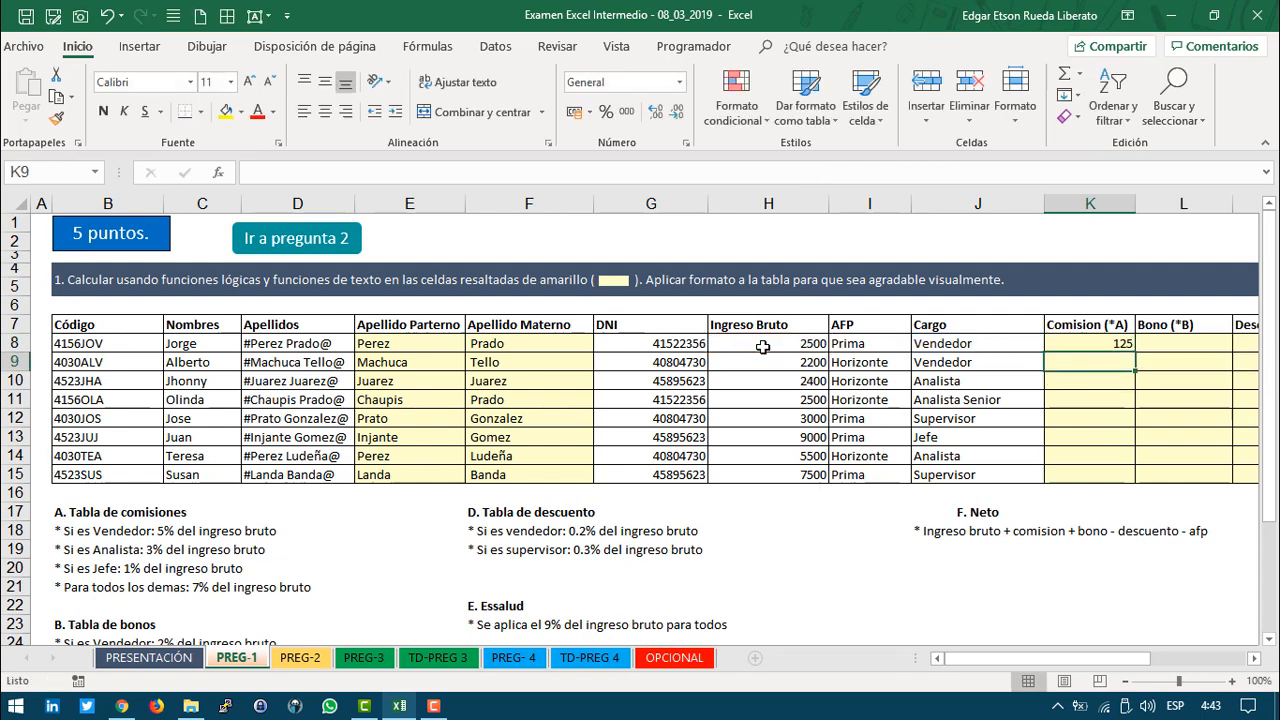
{"action": "left_click", "coordinate": [1100, 343]}
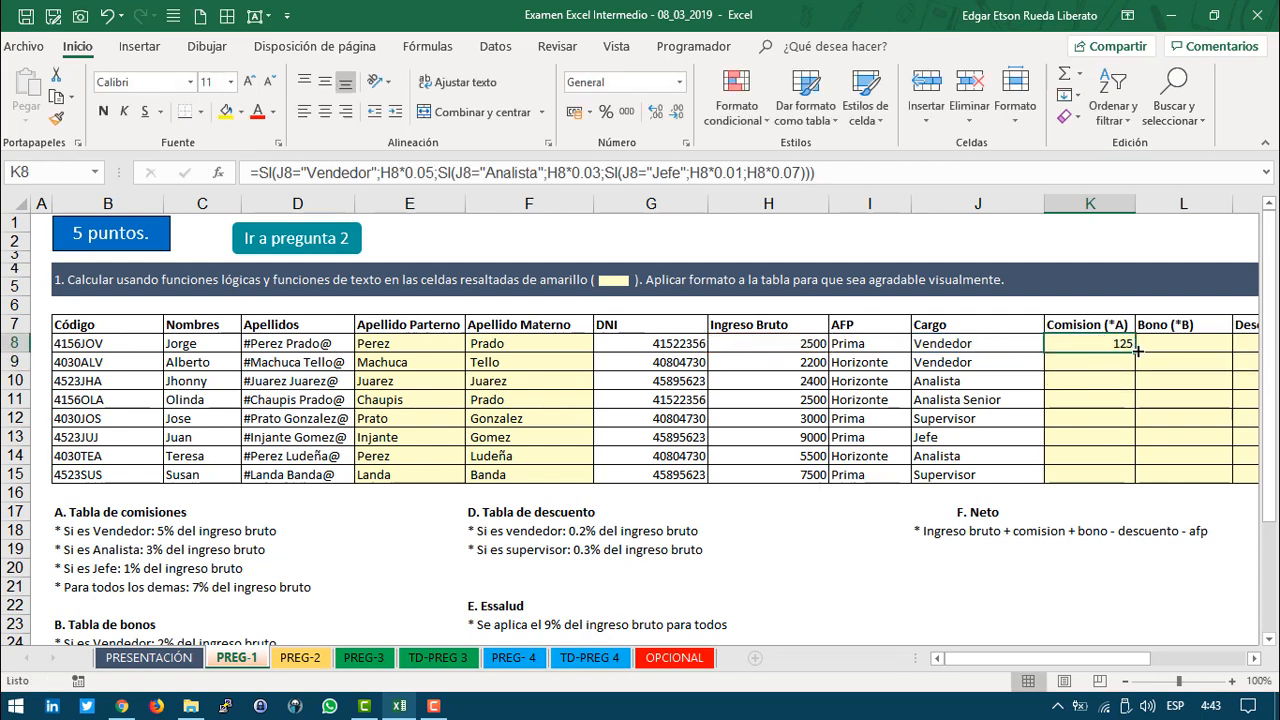
{"action": "double_click", "coordinate": [1137, 350]}
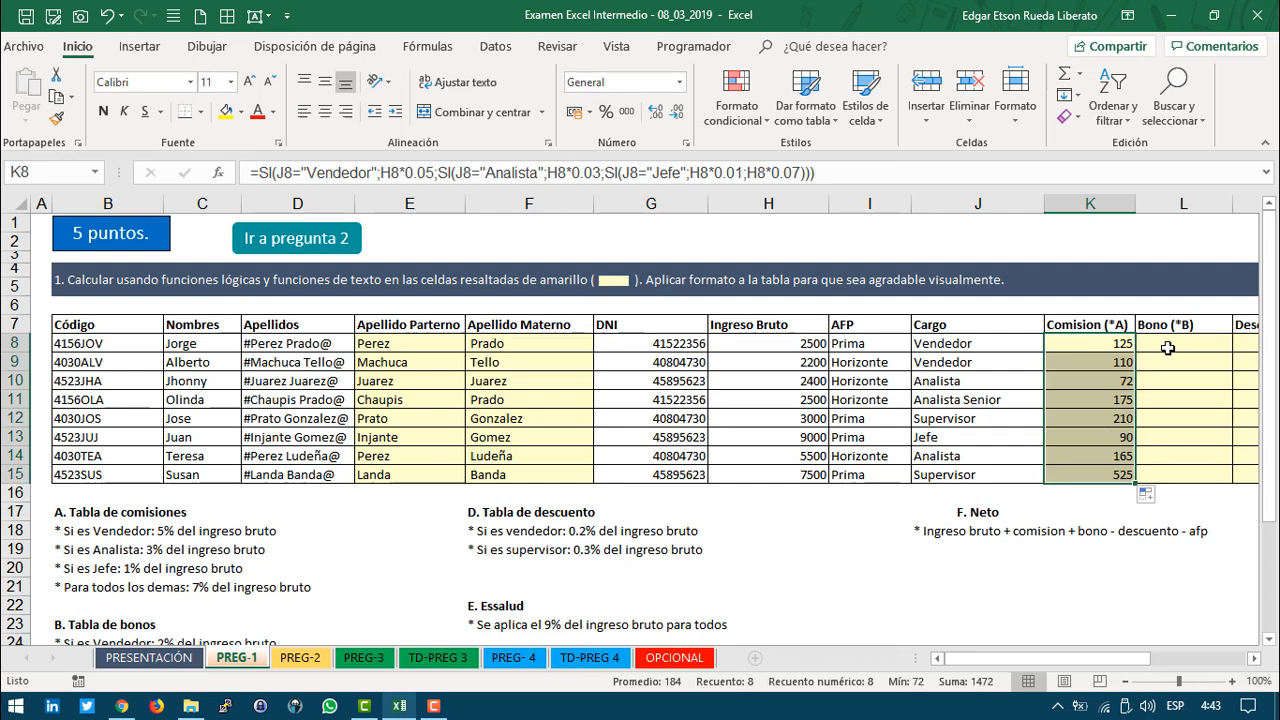
Step: Start an SI formula in the first Bono cell, L8, with the logical test J8="Vendedor"
{"action": "left_click", "coordinate": [1167, 347]}
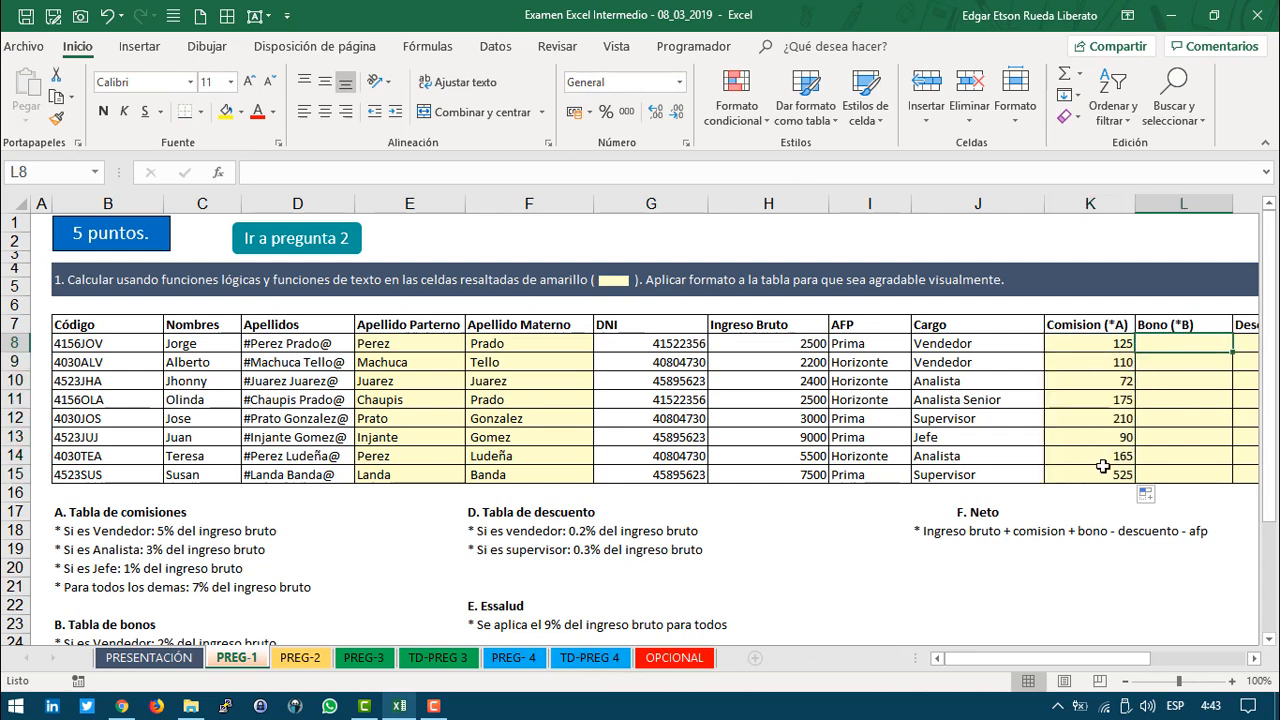
{"action": "scroll", "coordinate": [247, 584], "scroll_direction": "down", "scroll_amount": 2}
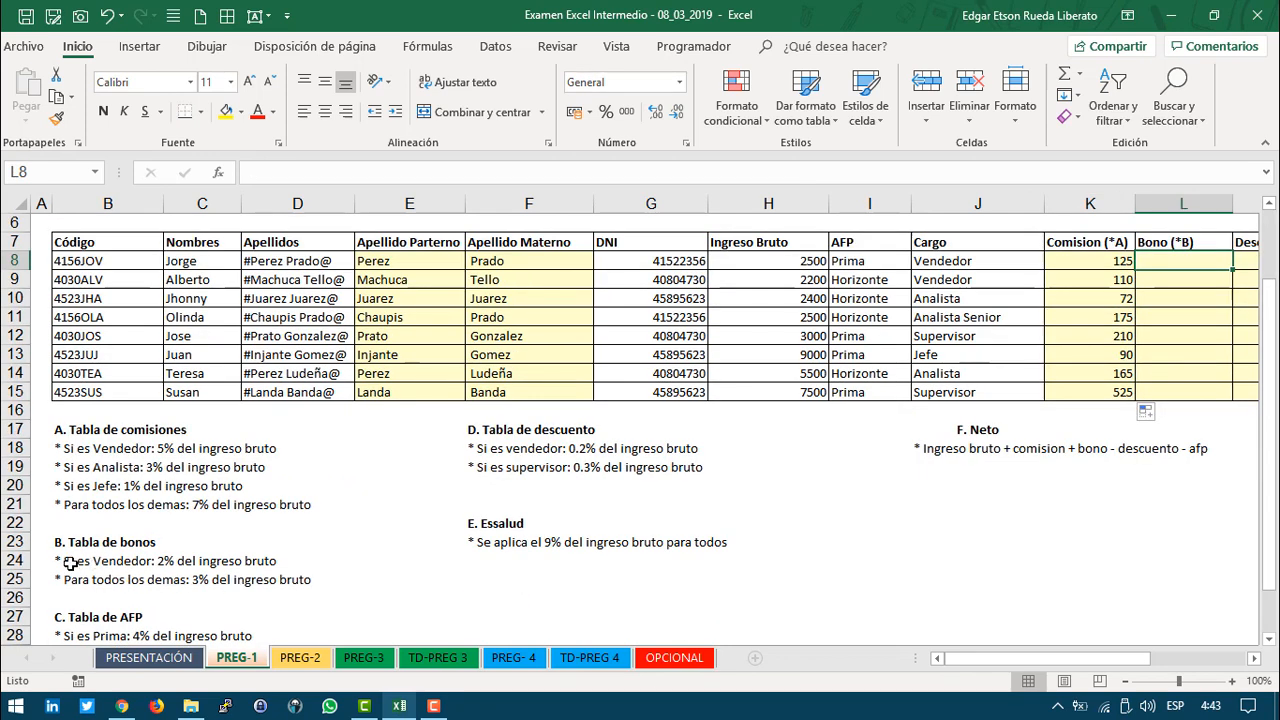
{"action": "type", "text": "=si"}
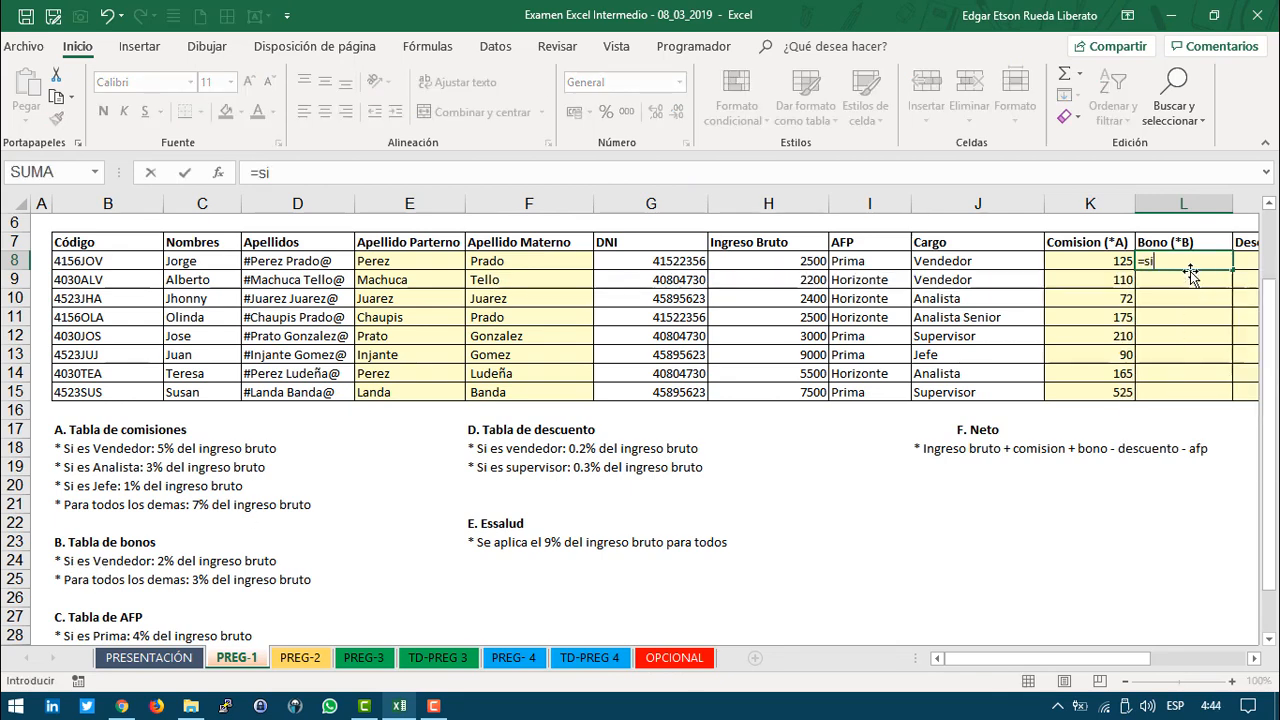
{"action": "key", "text": "Tab"}
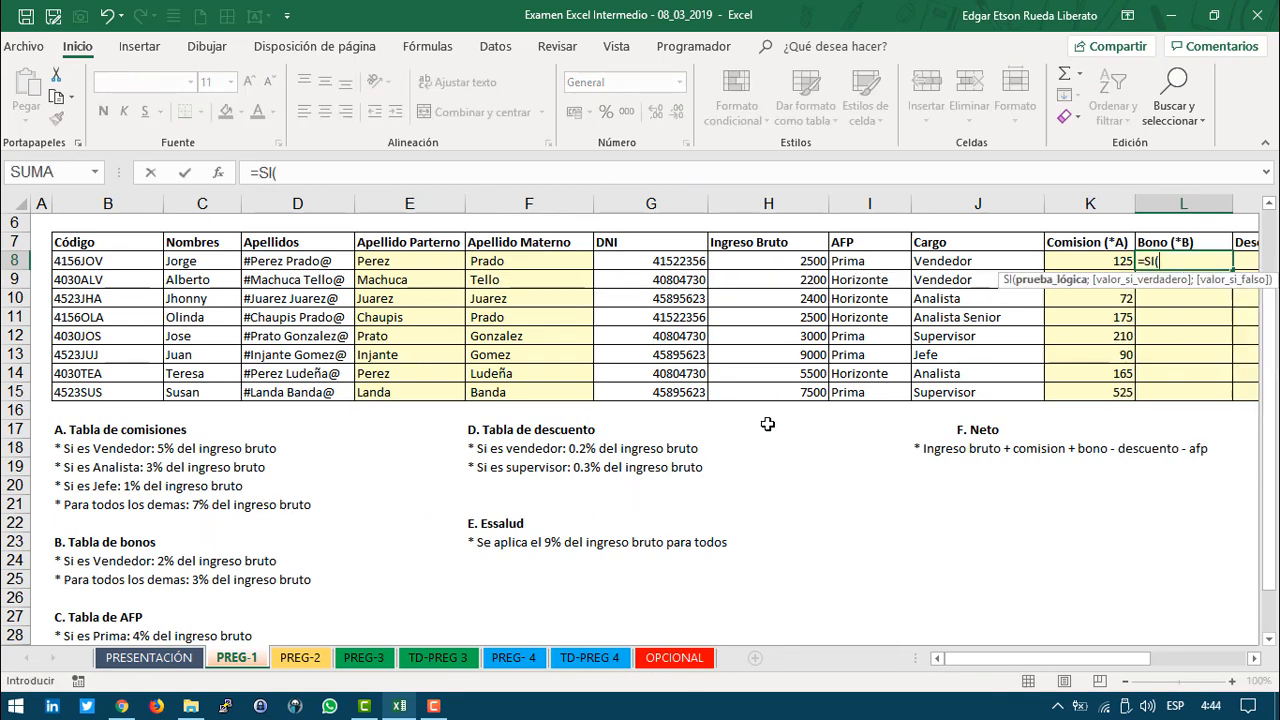
{"action": "left_click", "coordinate": [966, 261]}
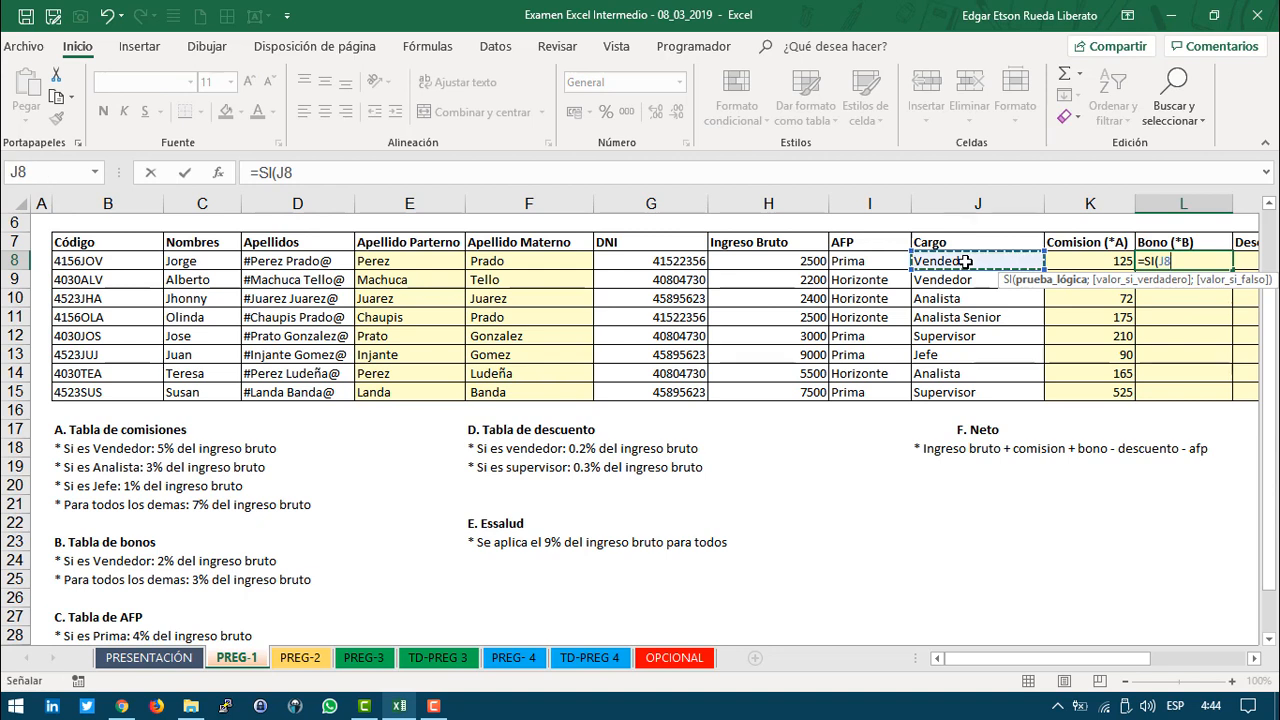
{"action": "type", "text": "="}
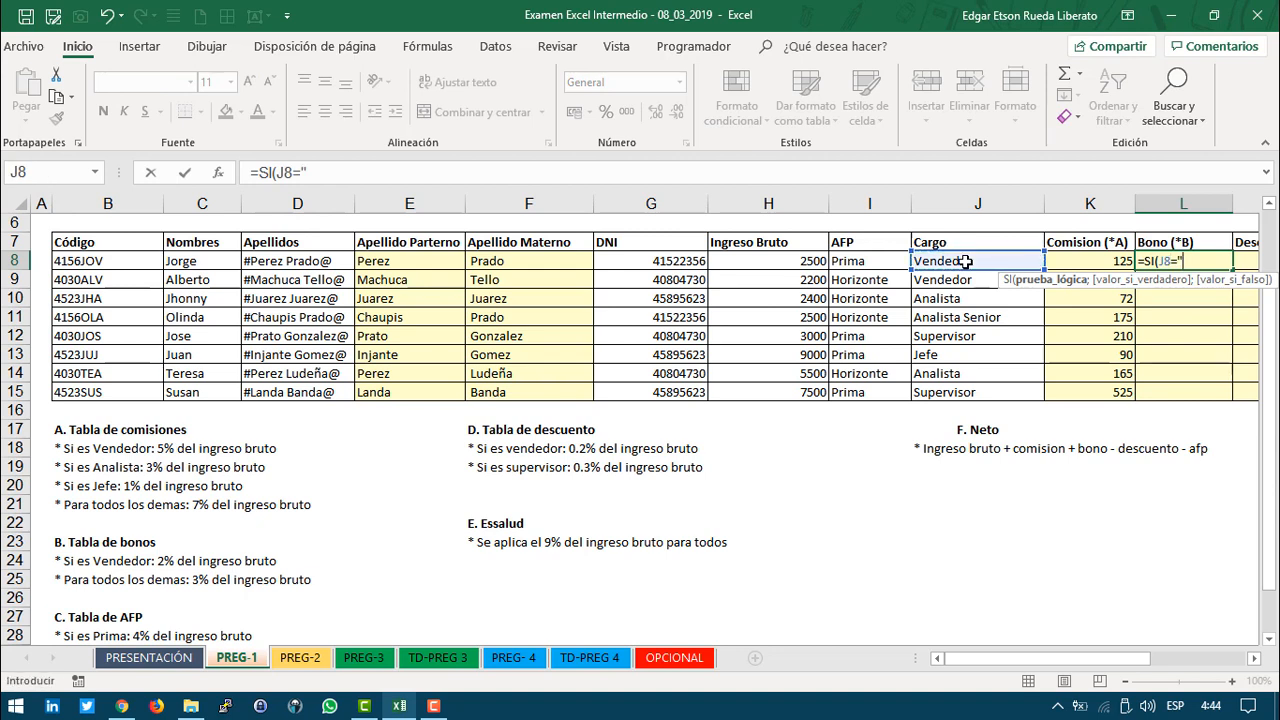
{"action": "type", "text": "\"Vendedor"}
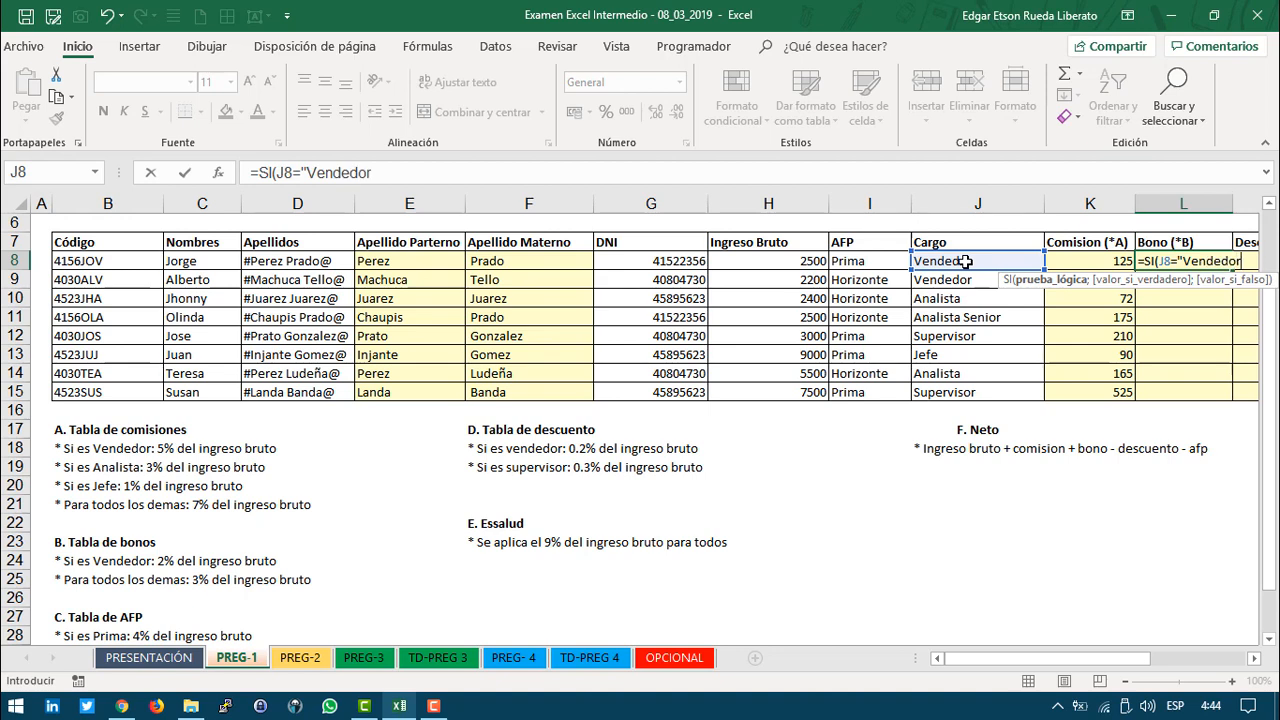
{"action": "type", "text": "\";"}
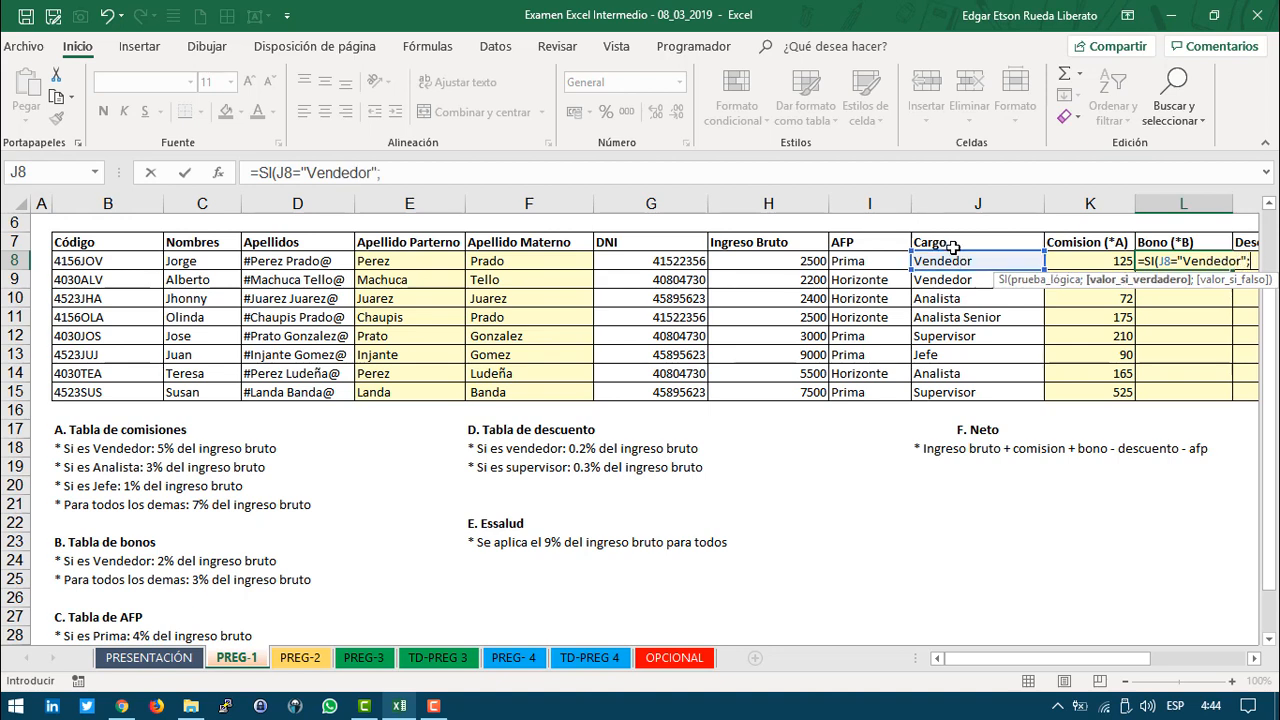
Step: Give the SI function in L8 the value H8*0.02 if true and H8*0.03 if false, and close it
{"action": "left_click", "coordinate": [767, 260]}
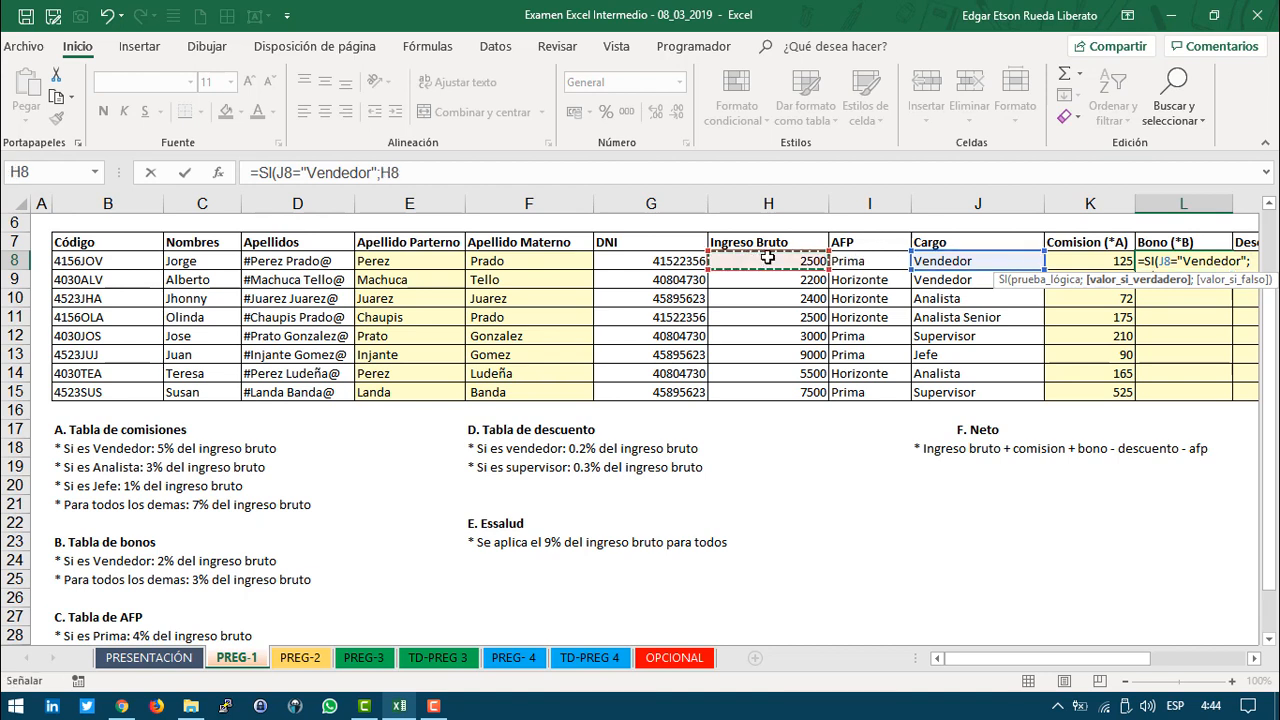
{"action": "type", "text": "*"}
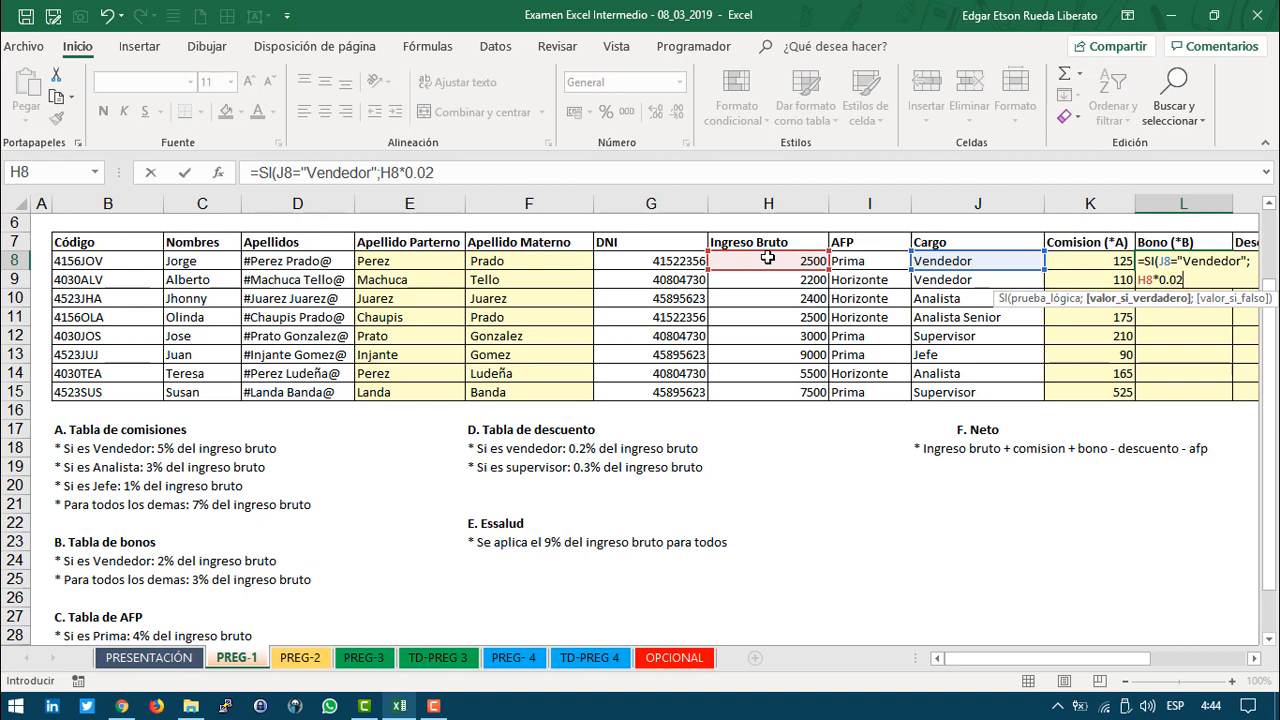
{"action": "type", "text": ")"}
{"action": "key", "text": "BackSpace"}
{"action": "type", "text": ";"}
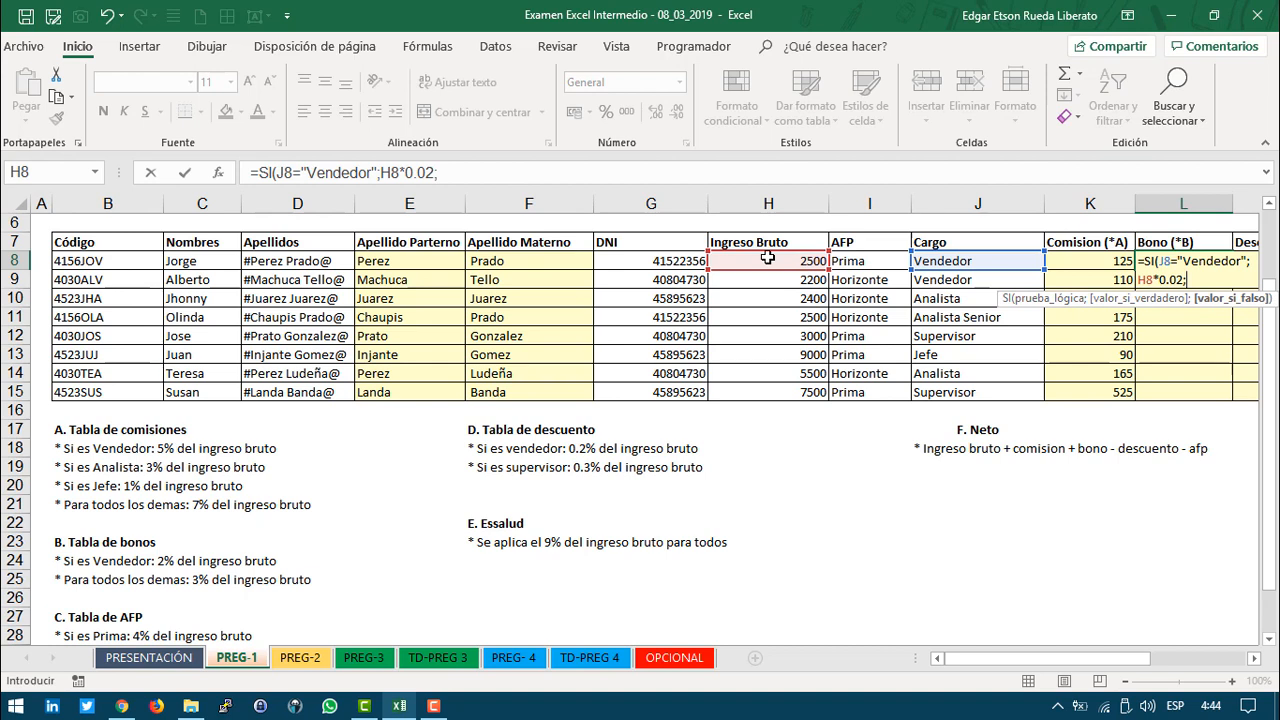
{"action": "left_click", "coordinate": [767, 258]}
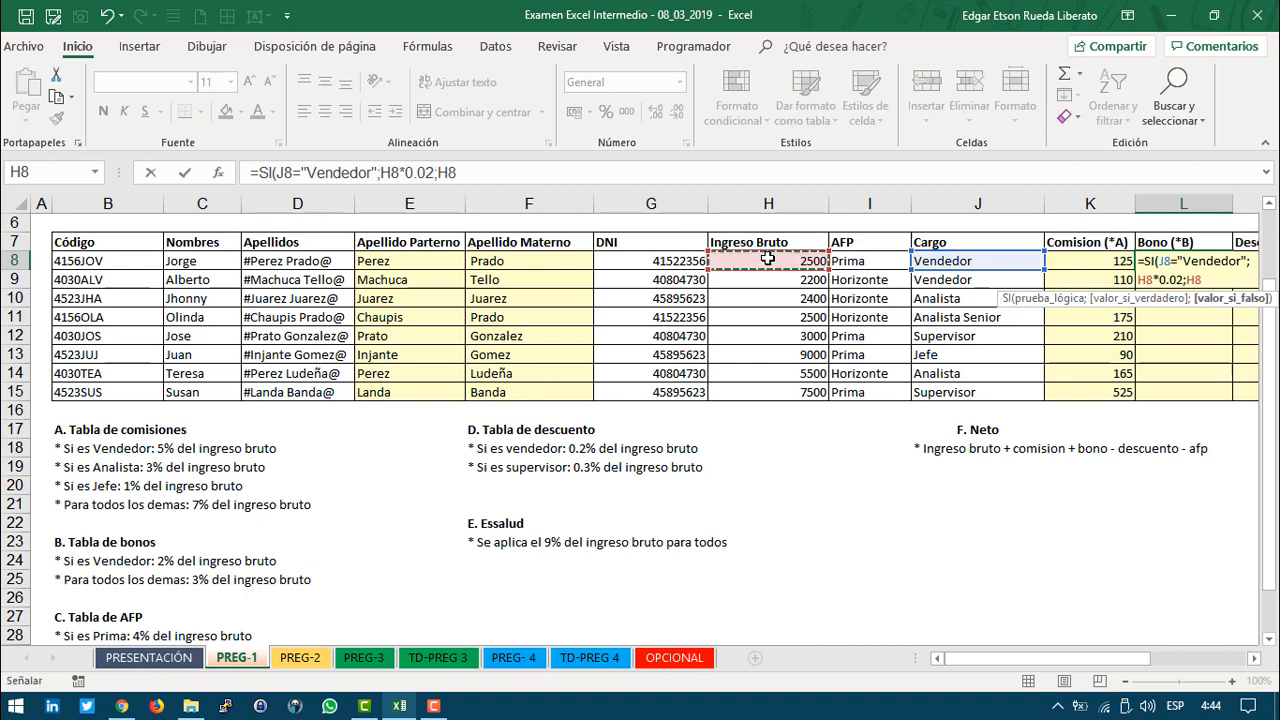
{"action": "type", "text": "*"}
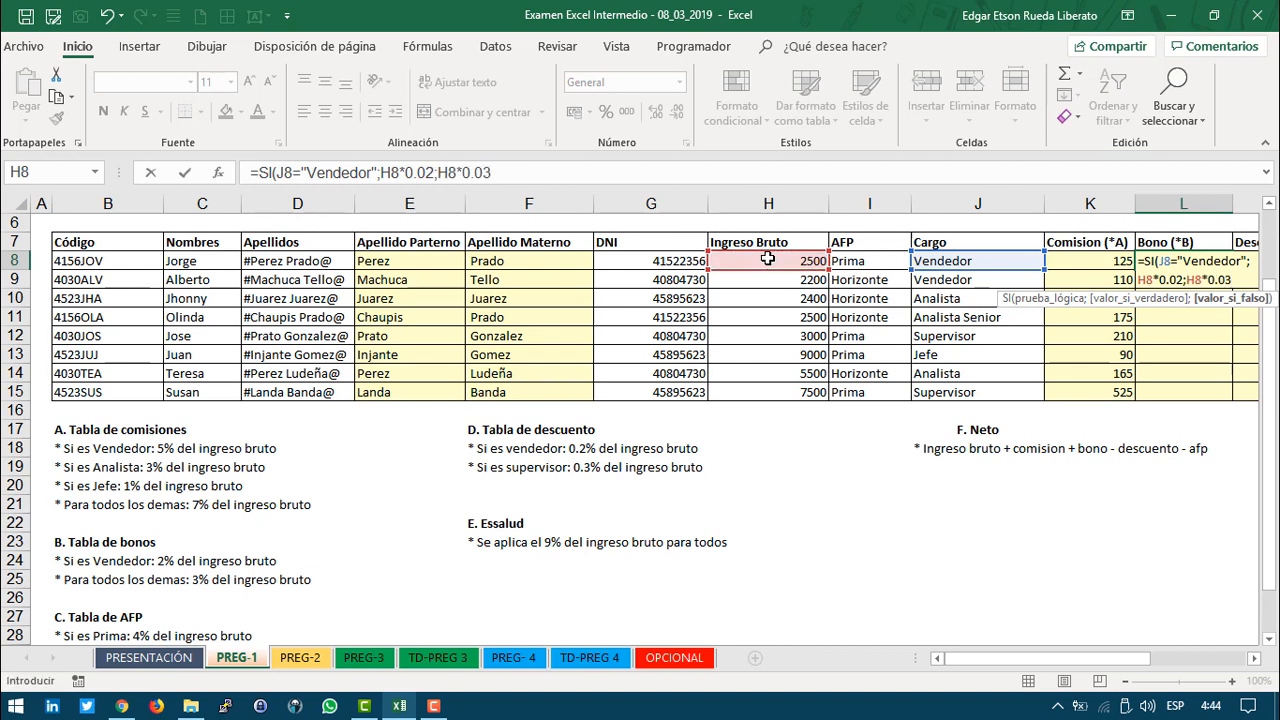
{"action": "type", "text": "0.03)"}
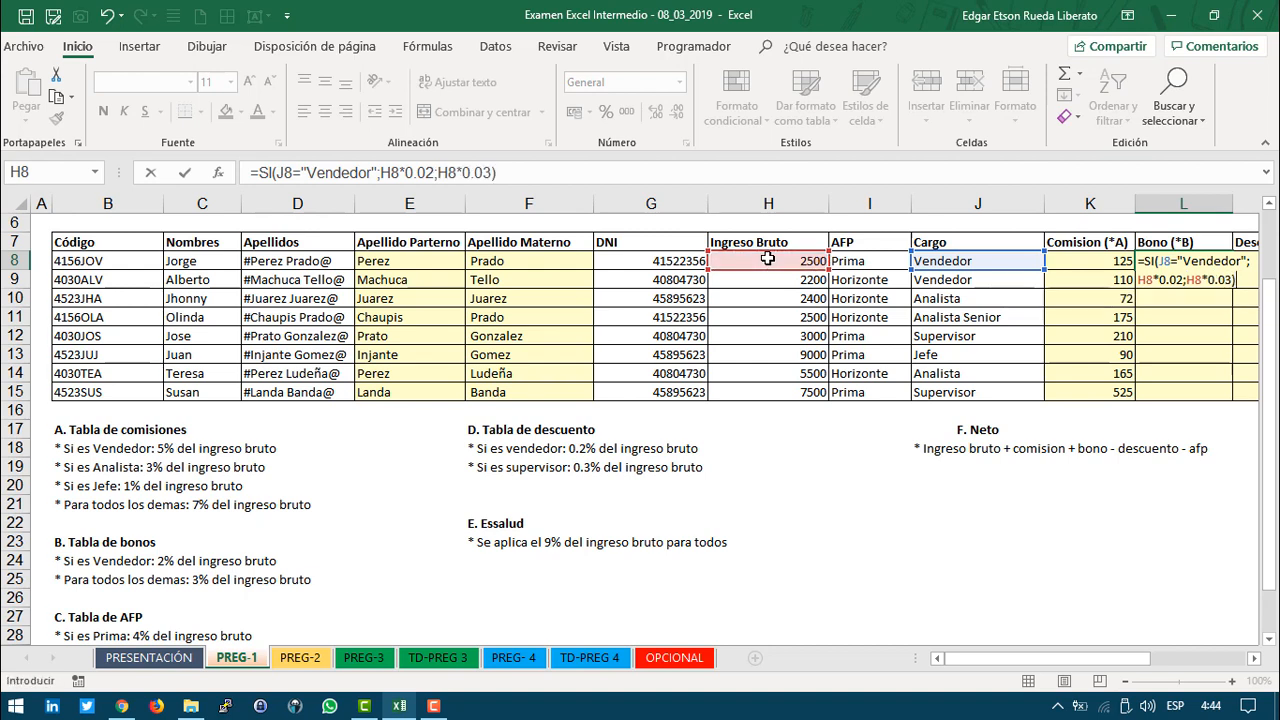
Step: Check the arguments of the bonus formula, enter it in L8 and fill it down through L15
{"action": "left_click", "coordinate": [1218, 280]}
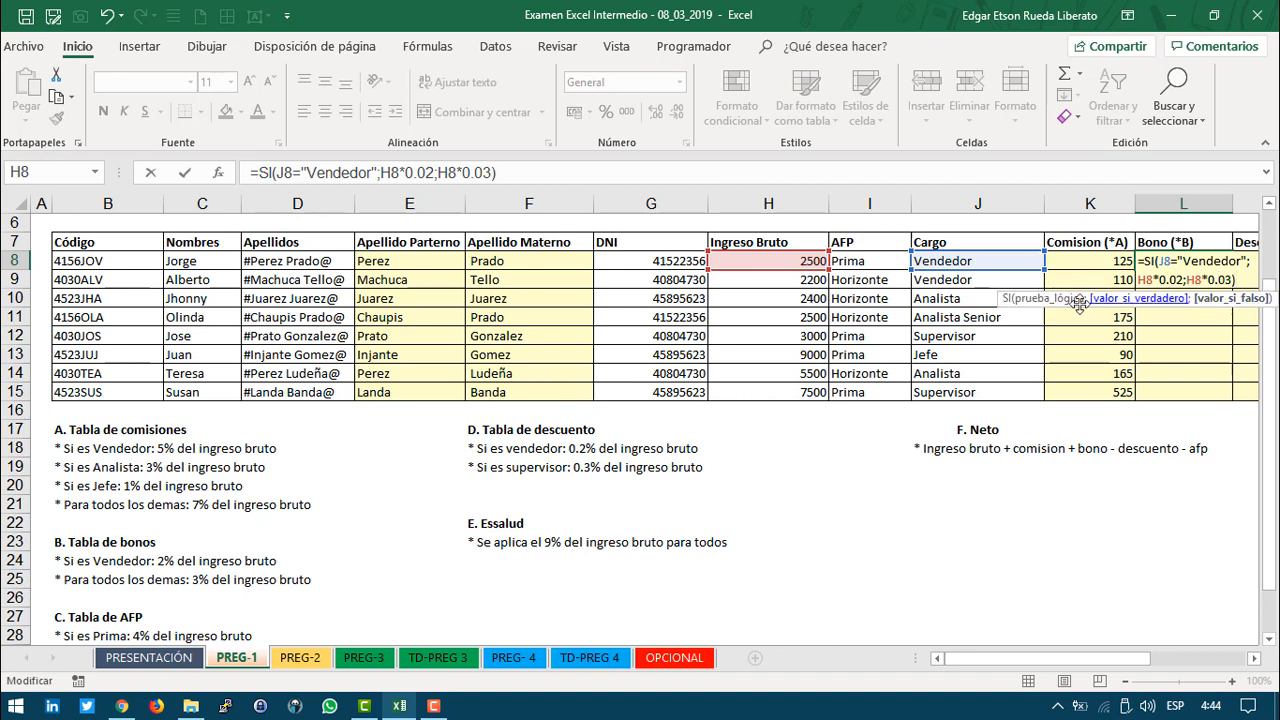
{"action": "left_click_drag", "start_coordinate": [1183, 272], "coordinate": [1163, 259]}
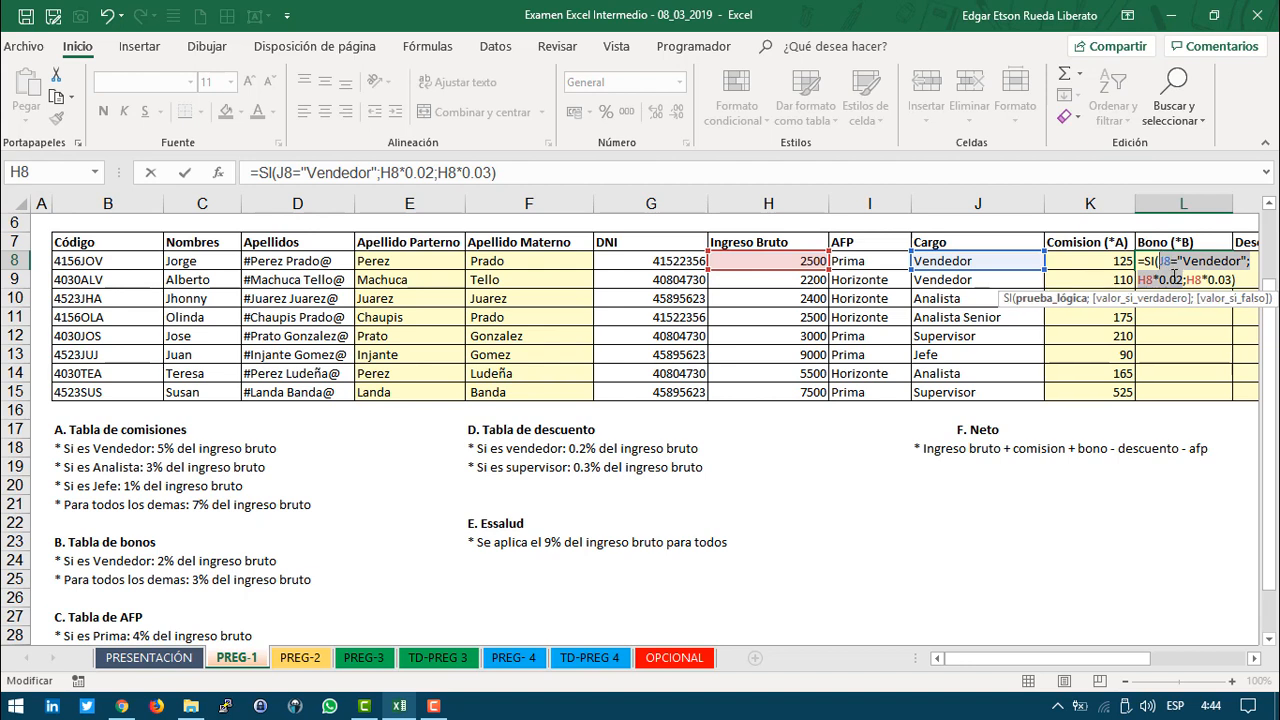
{"action": "left_click", "coordinate": [1211, 279]}
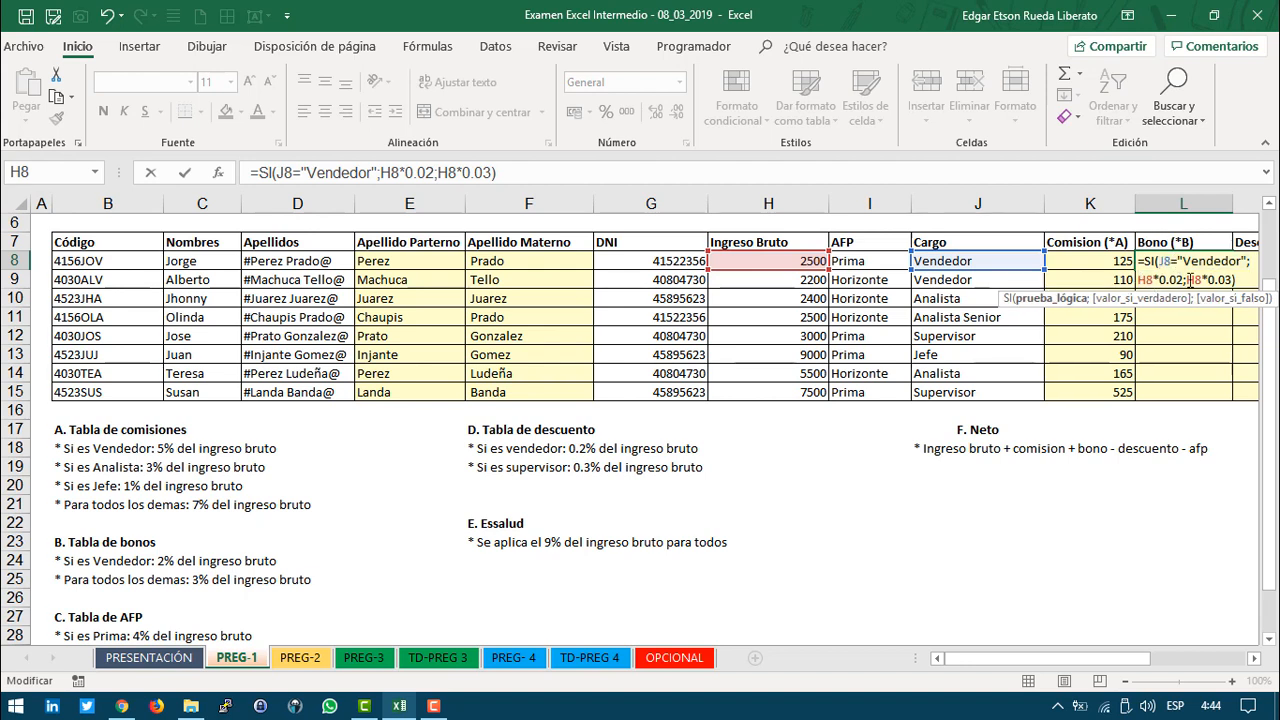
{"action": "mouse_move", "coordinate": [1211, 279]}
{"action": "left_mouse_down"}
{"action": "mouse_move", "coordinate": [1232, 281]}
{"action": "mouse_move", "coordinate": [1218, 284]}
{"action": "left_mouse_up"}
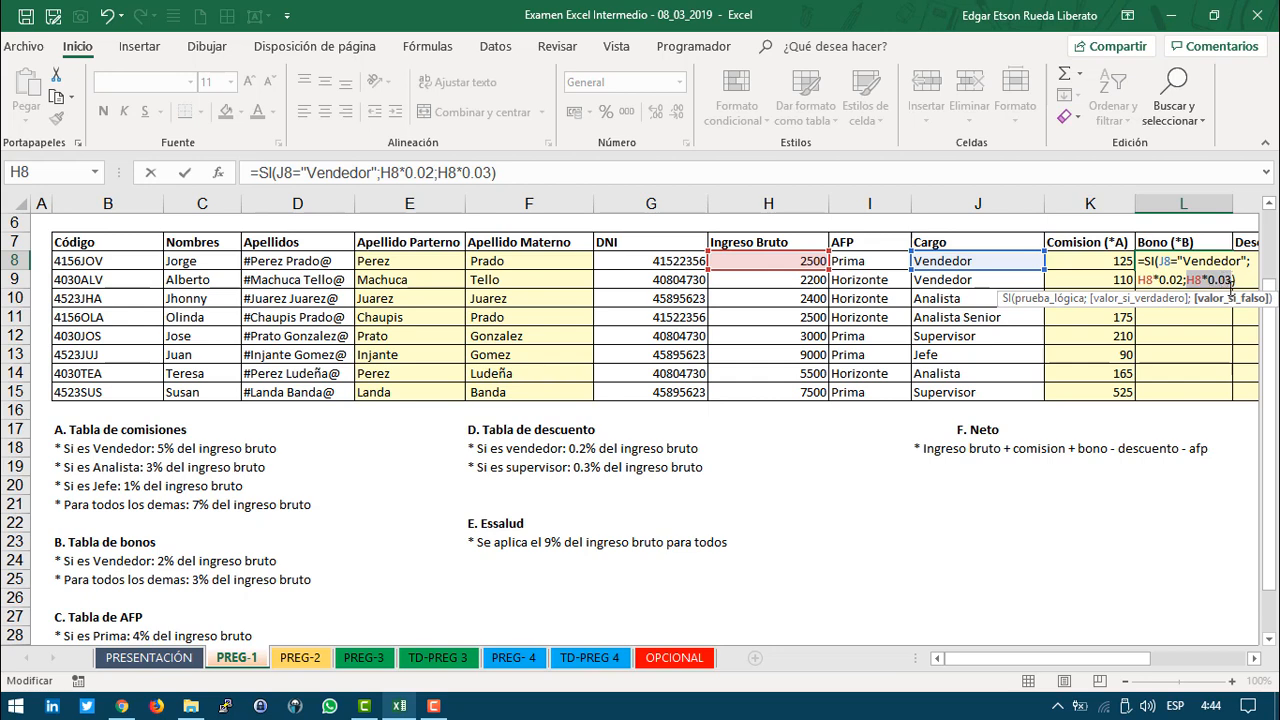
{"action": "left_click", "coordinate": [1237, 280]}
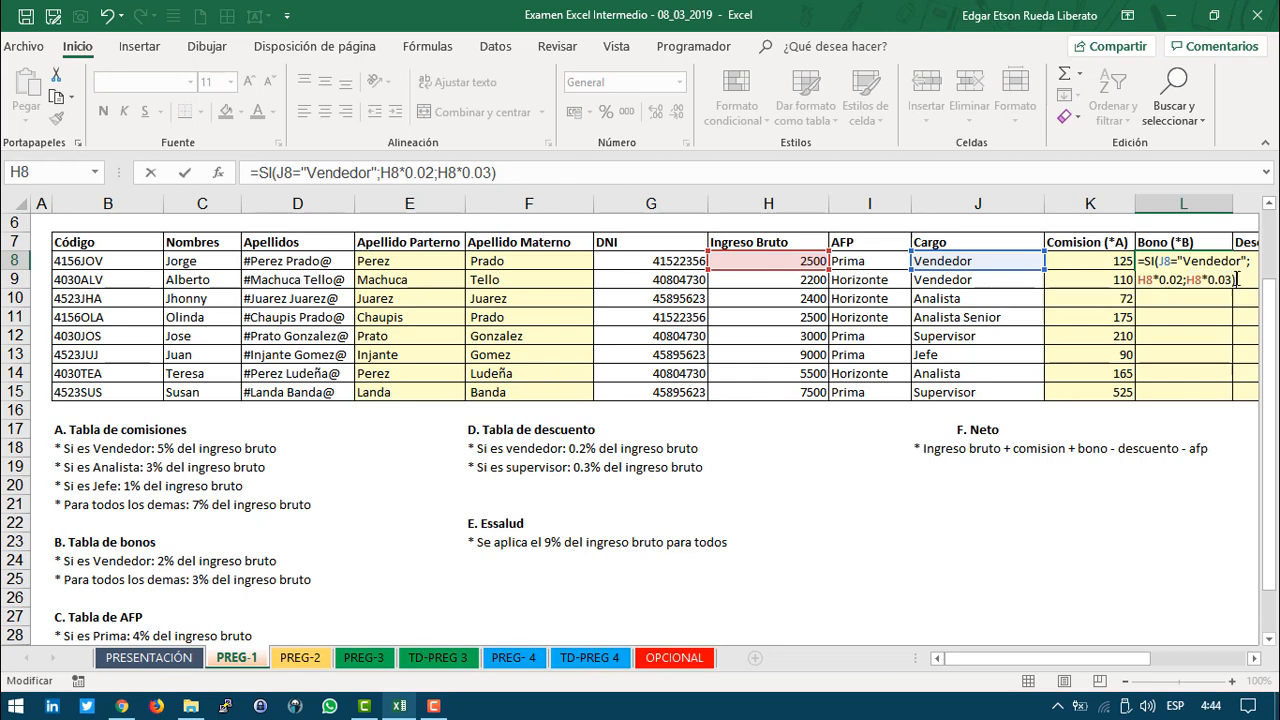
{"action": "key", "text": "Return"}
{"action": "left_click", "coordinate": [1203, 260]}
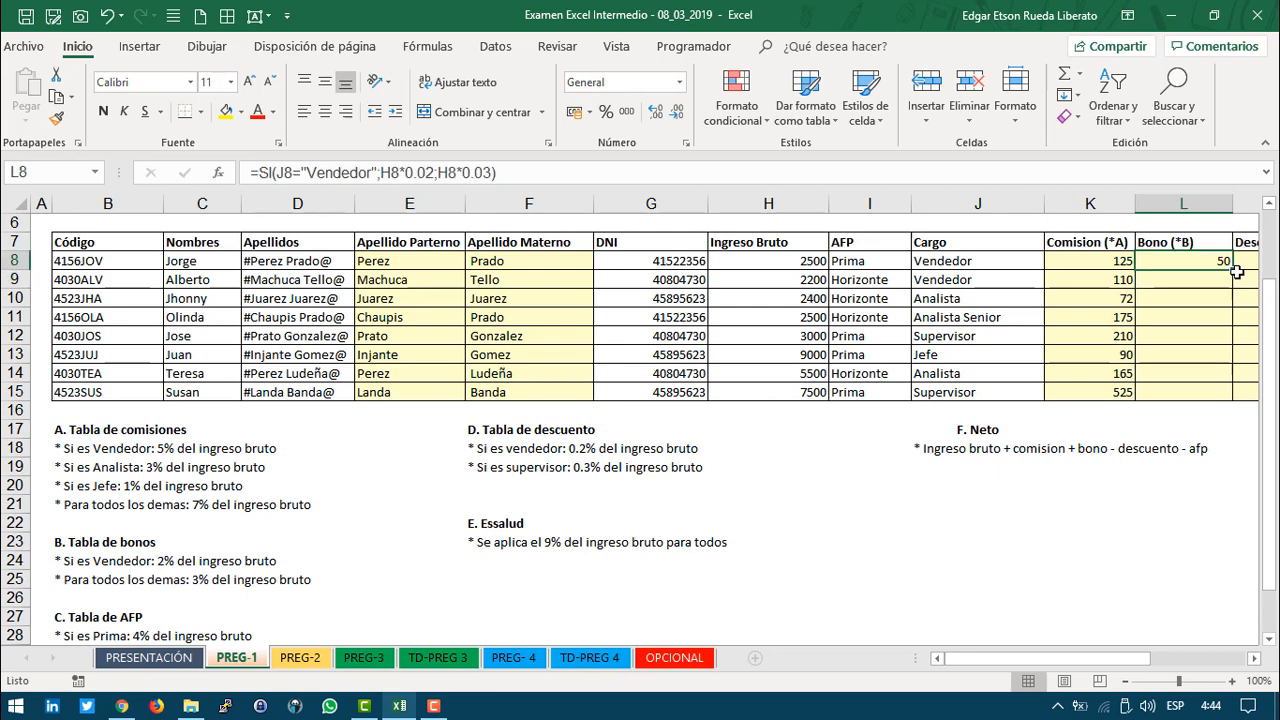
{"action": "double_click", "coordinate": [1235, 270]}
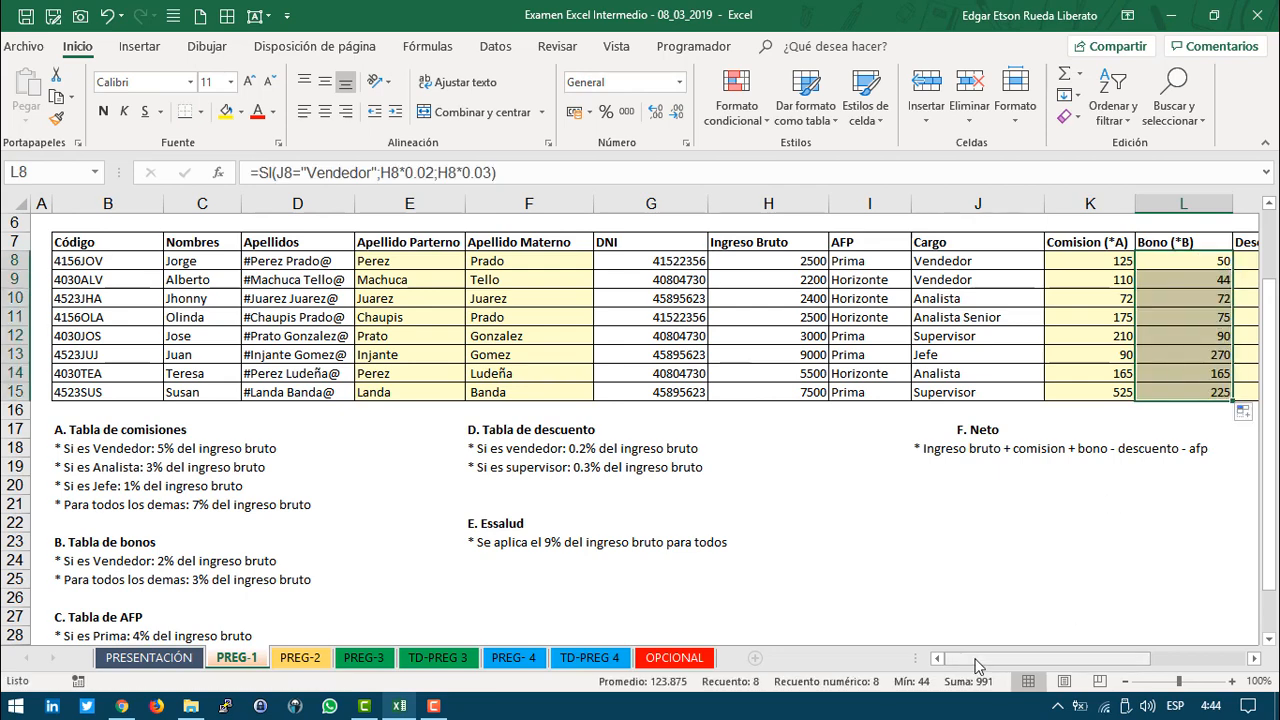
Step: Change the vendedor discount rate in F18 of the Tabla de descuento to 2%
{"action": "left_click_drag", "start_coordinate": [1064, 658], "coordinate": [1113, 667]}
{"action": "left_click", "coordinate": [300, 448]}
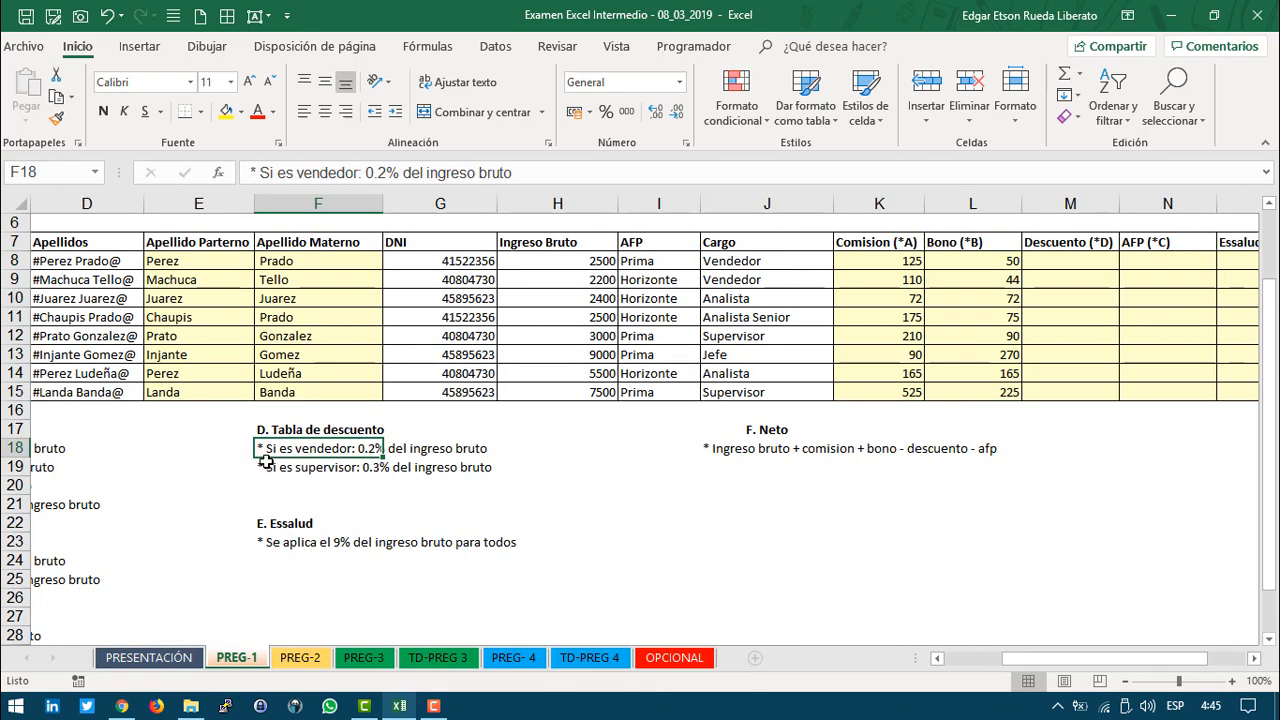
{"action": "double_click", "coordinate": [368, 450]}
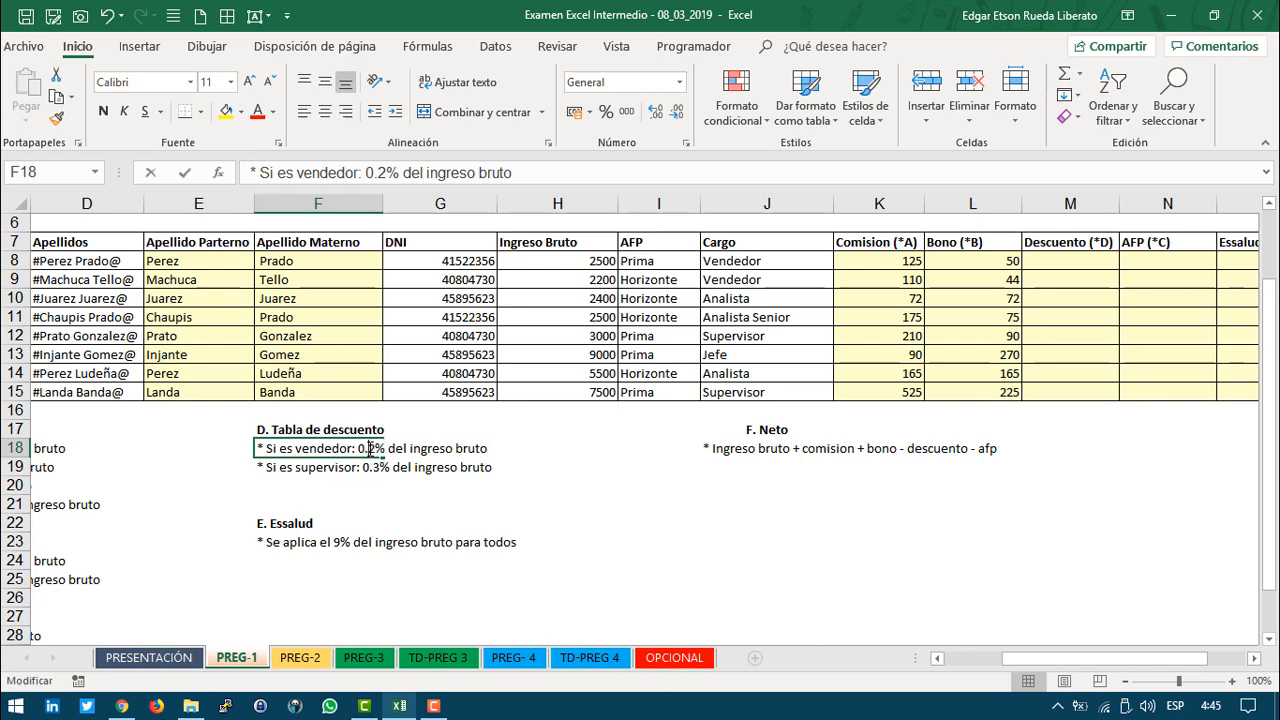
{"action": "key", "text": "BackSpace"}
{"action": "key", "text": "BackSpace"}
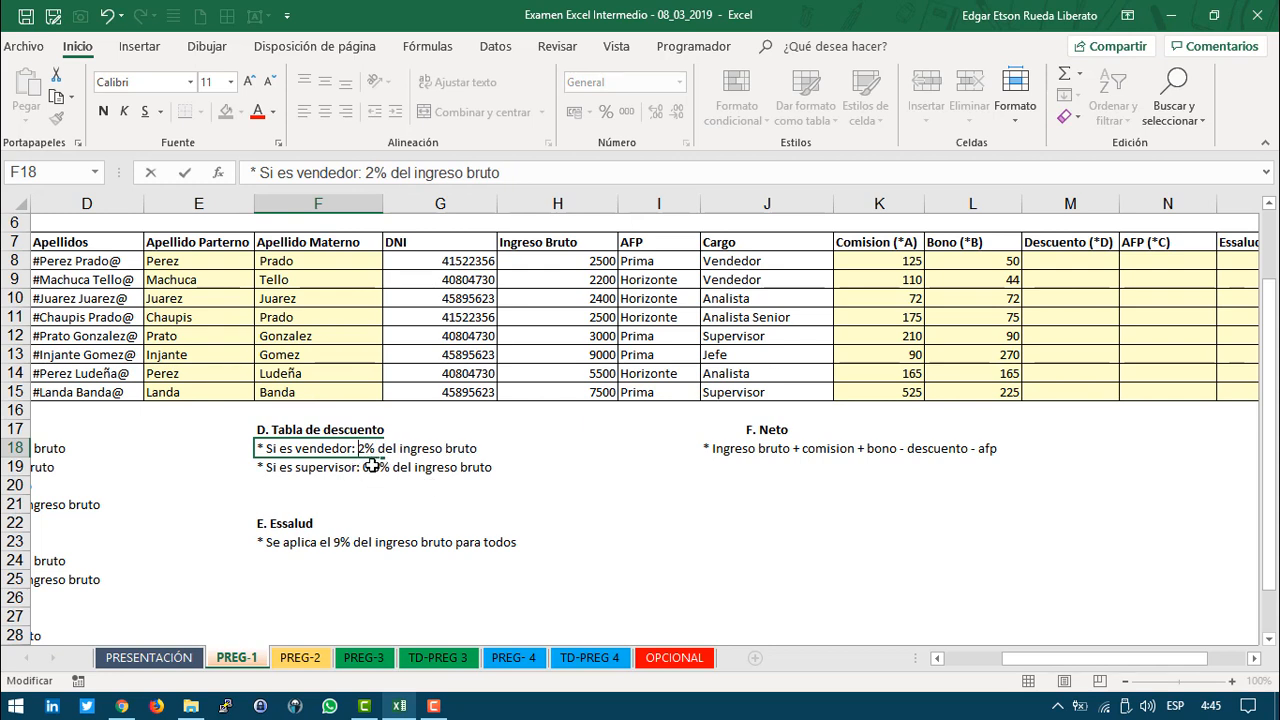
Step: Change the supervisor discount rate in F19 of the Tabla de descuento to 3%
{"action": "left_click", "coordinate": [371, 466]}
{"action": "double_click", "coordinate": [372, 467]}
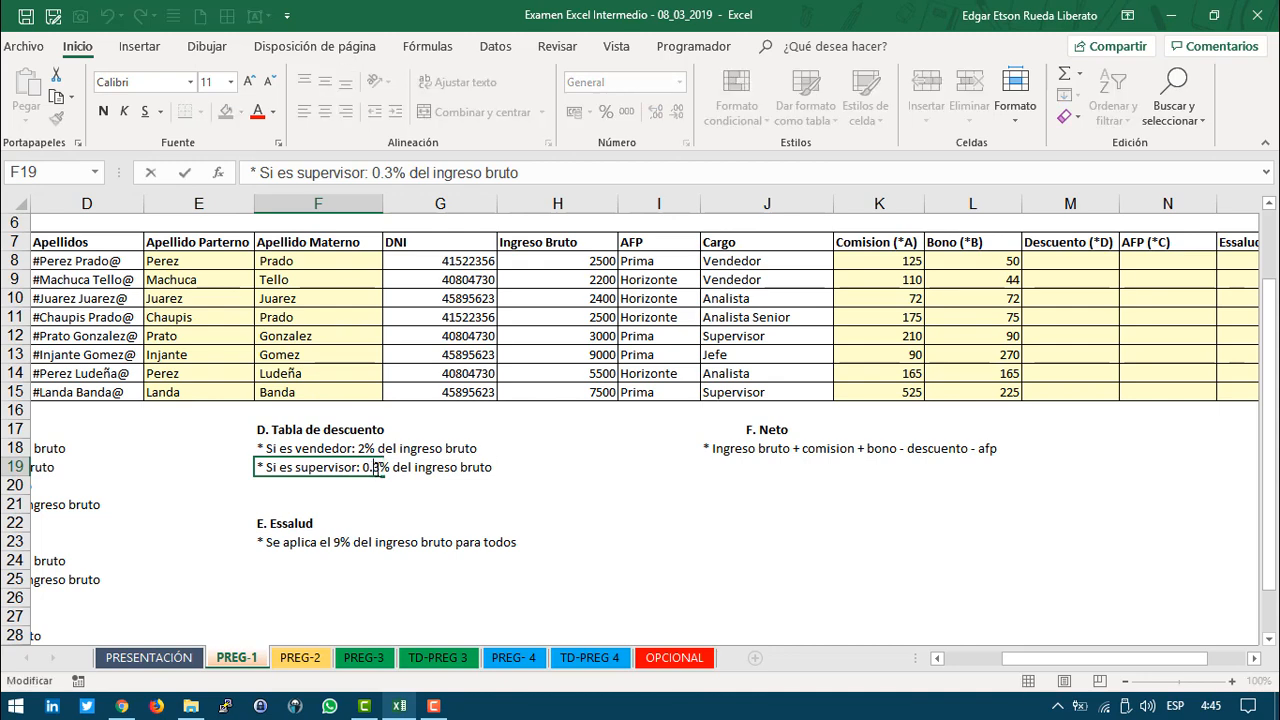
{"action": "key", "text": "BackSpace"}
{"action": "key", "text": "BackSpace"}
{"action": "key", "text": "Return"}
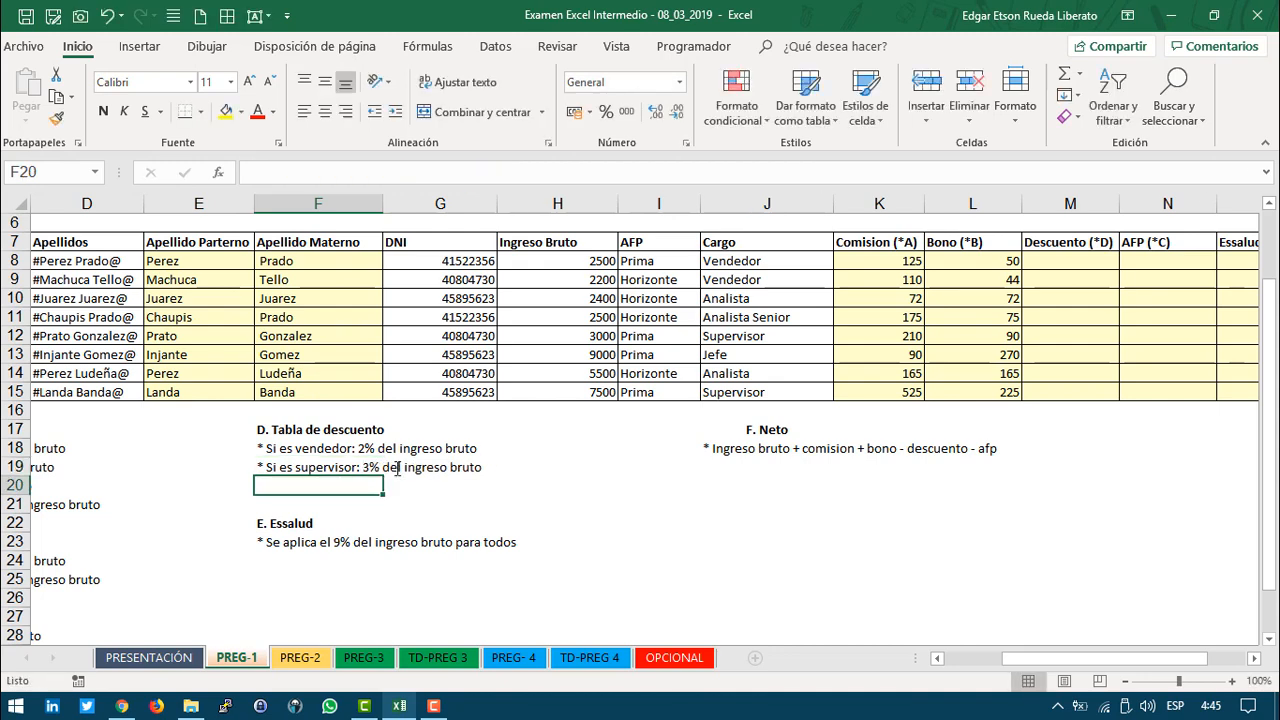
Step: Start an SI formula in the first Descuento cell, M8, with the logical test J8="Vendedor"
{"action": "left_click", "coordinate": [345, 446]}
{"action": "left_click", "coordinate": [1063, 261]}
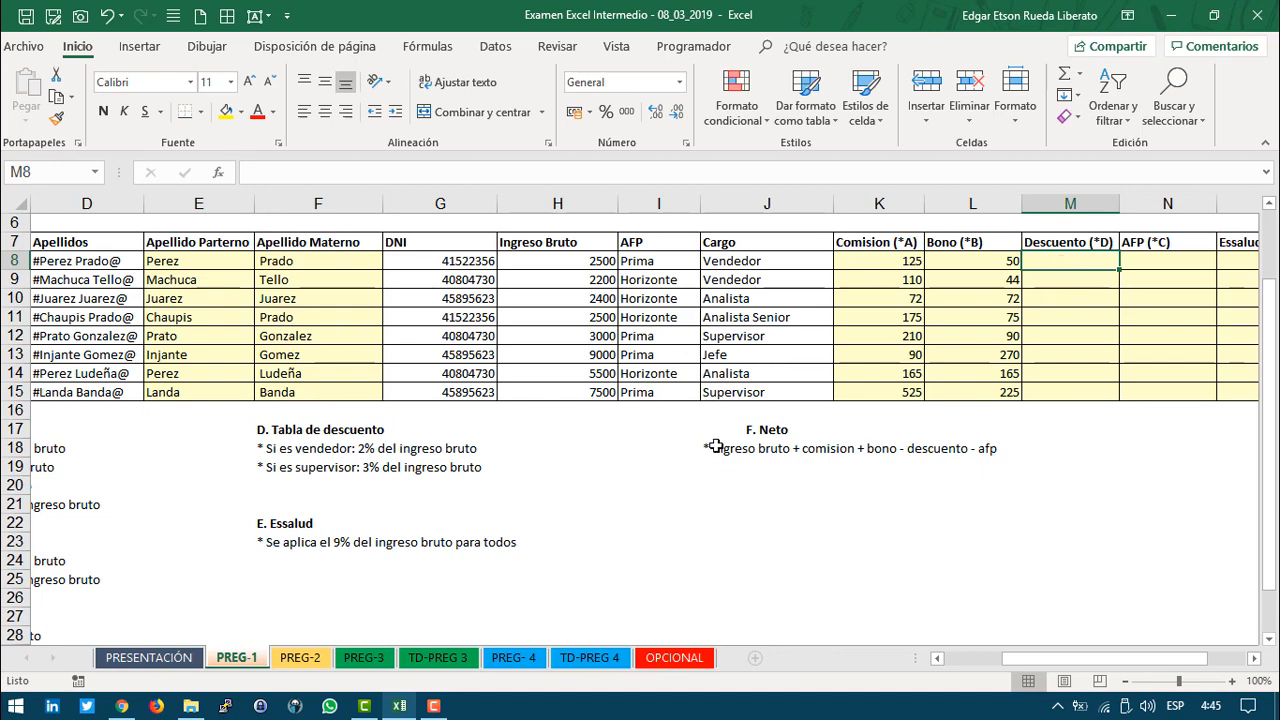
{"action": "type", "text": "=SI("}
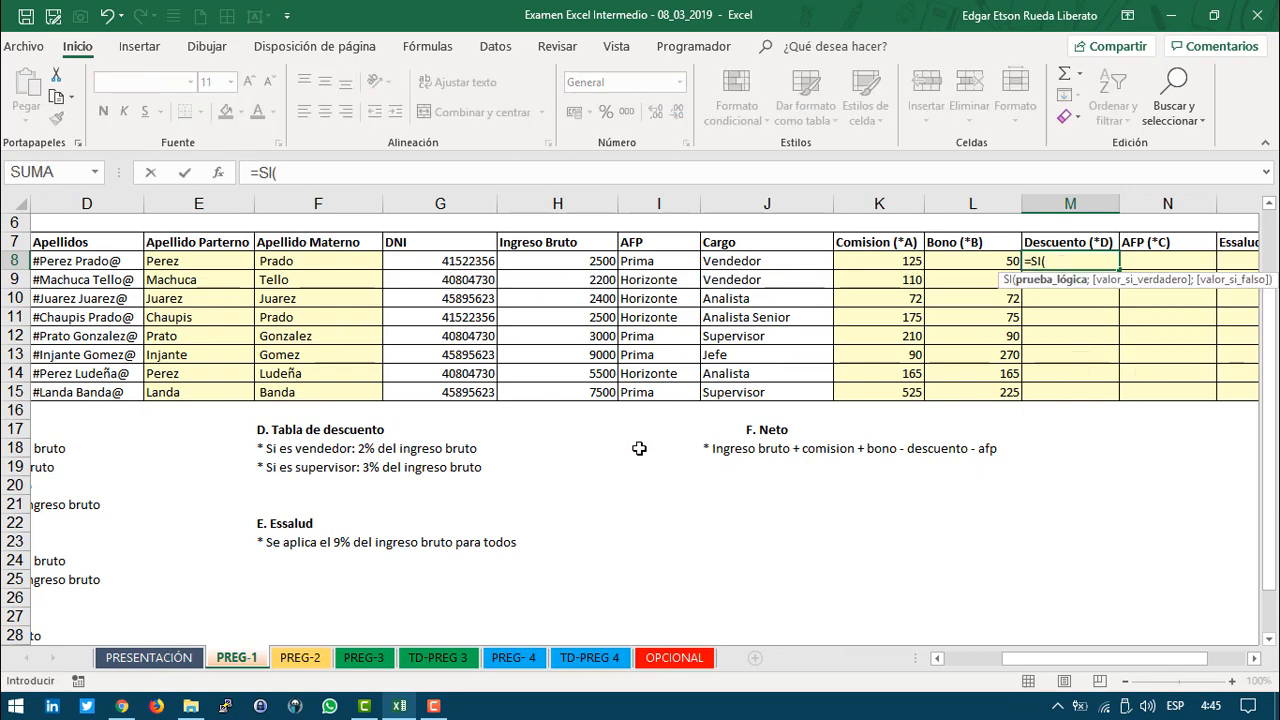
{"action": "left_click", "coordinate": [735, 259]}
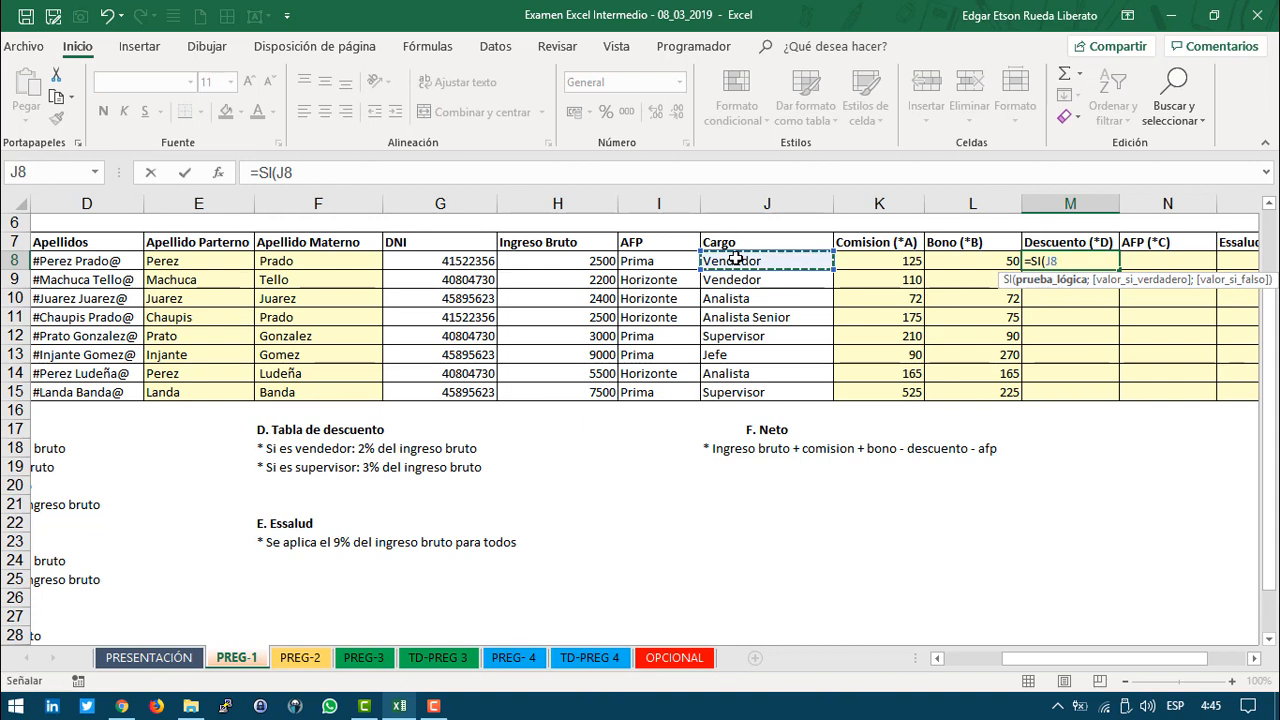
{"action": "type", "text": "=\"vendedo"}
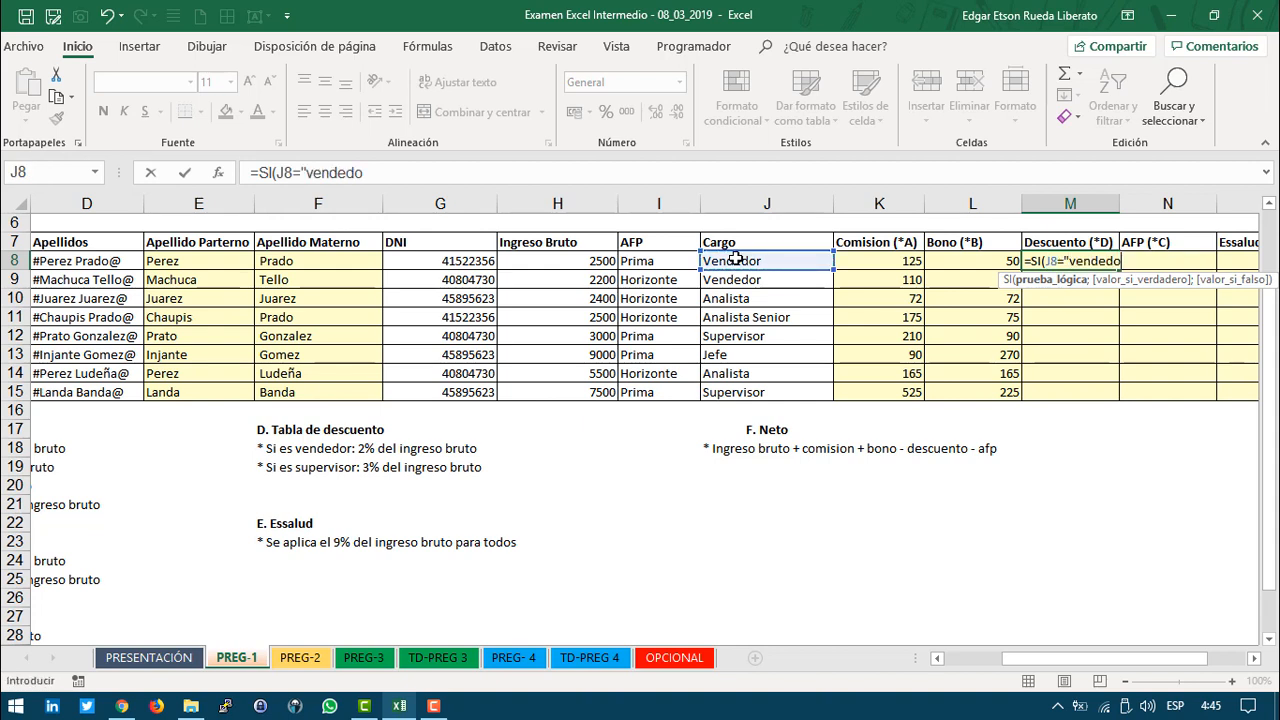
{"action": "key", "text": "BackSpace"}
{"action": "key", "text": "BackSpace"}
{"action": "key", "text": "BackSpace"}
{"action": "key", "text": "BackSpace"}
{"action": "key", "text": "BackSpace"}
{"action": "key", "text": "BackSpace"}
{"action": "type", "text": "Vendedor\";"}
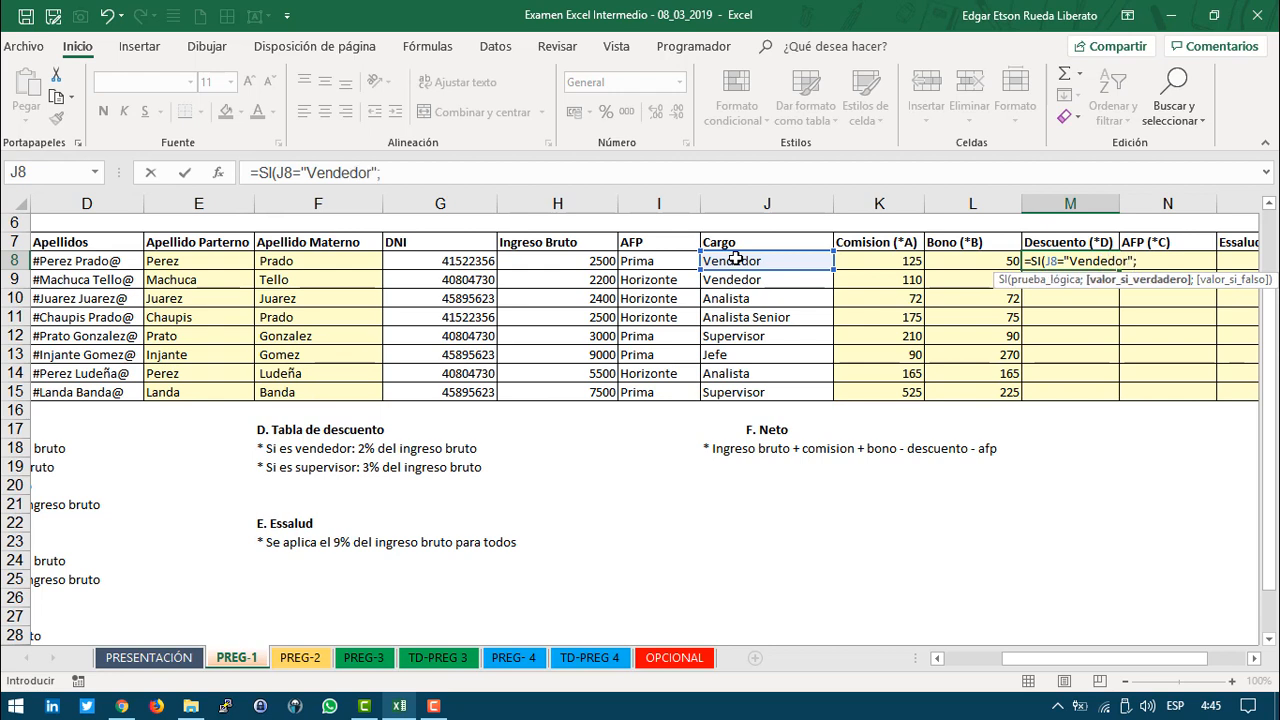
Step: Add H8*0.02 as the value if true in the M8 discount formula
{"action": "left_click", "coordinate": [544, 264]}
{"action": "type", "text": "*0.02"}
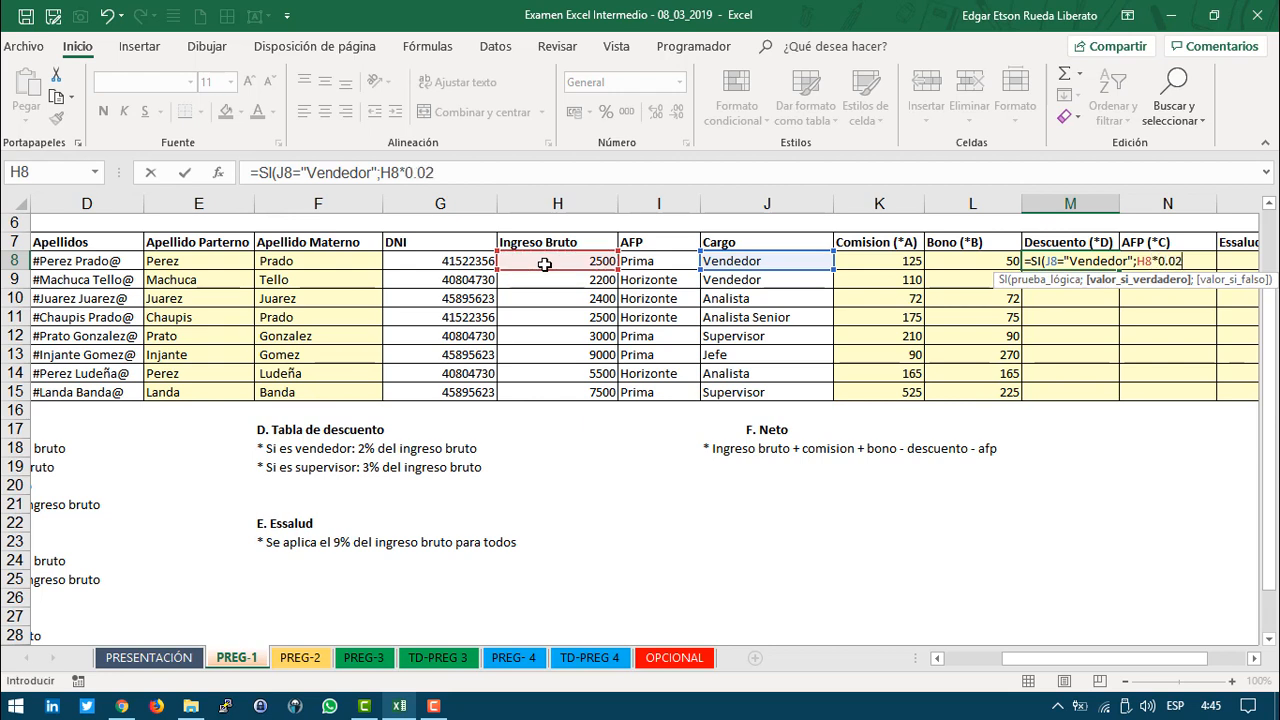
{"action": "type", "text": ";"}
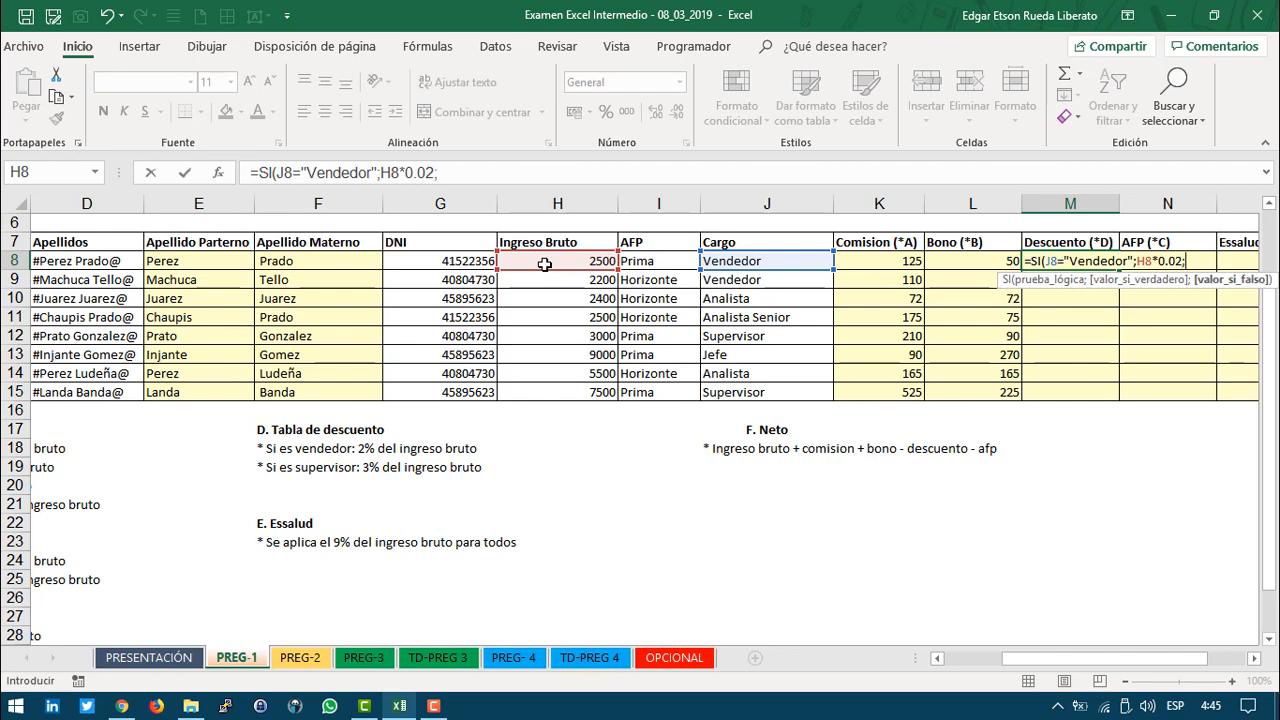
Step: Nest a second SI as the value if false in the M8 discount formula, with the logical test J8="Supervisor"
{"action": "left_click", "coordinate": [748, 261]}
{"action": "key", "text": "BackSpace"}
{"action": "key", "text": "BackSpace"}
{"action": "type", "text": "SI("}
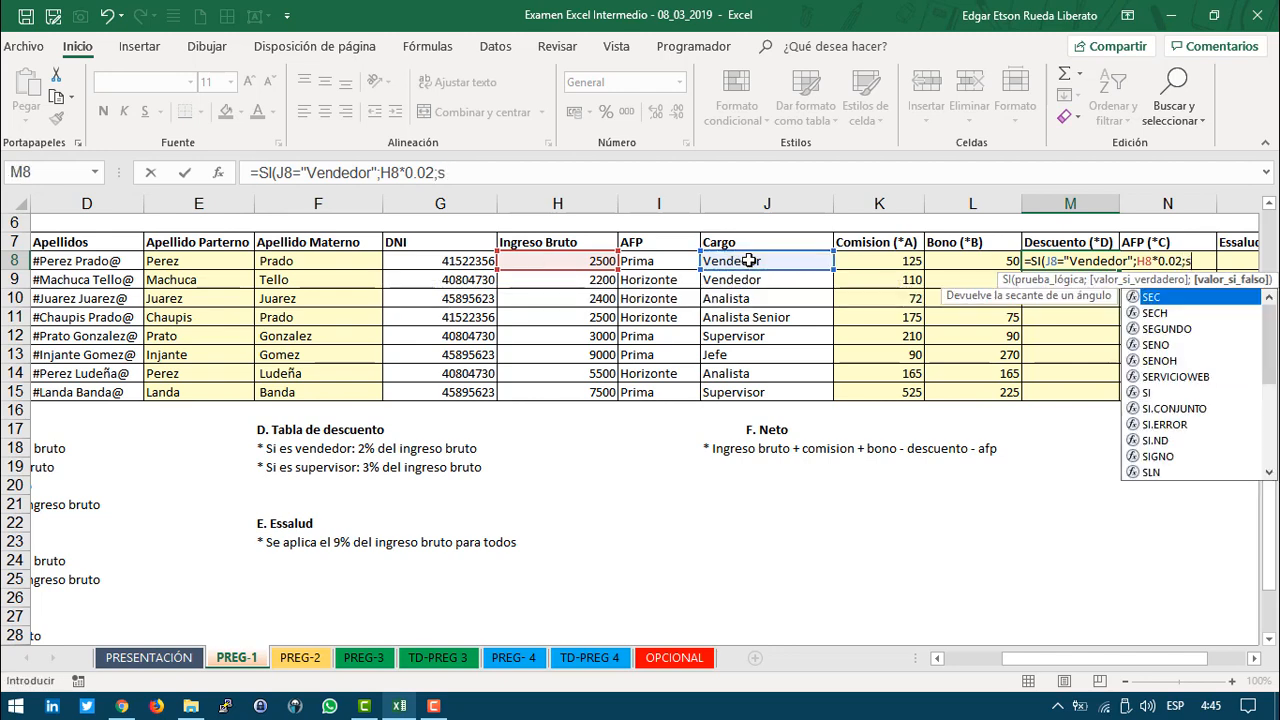
{"action": "left_click", "coordinate": [748, 261]}
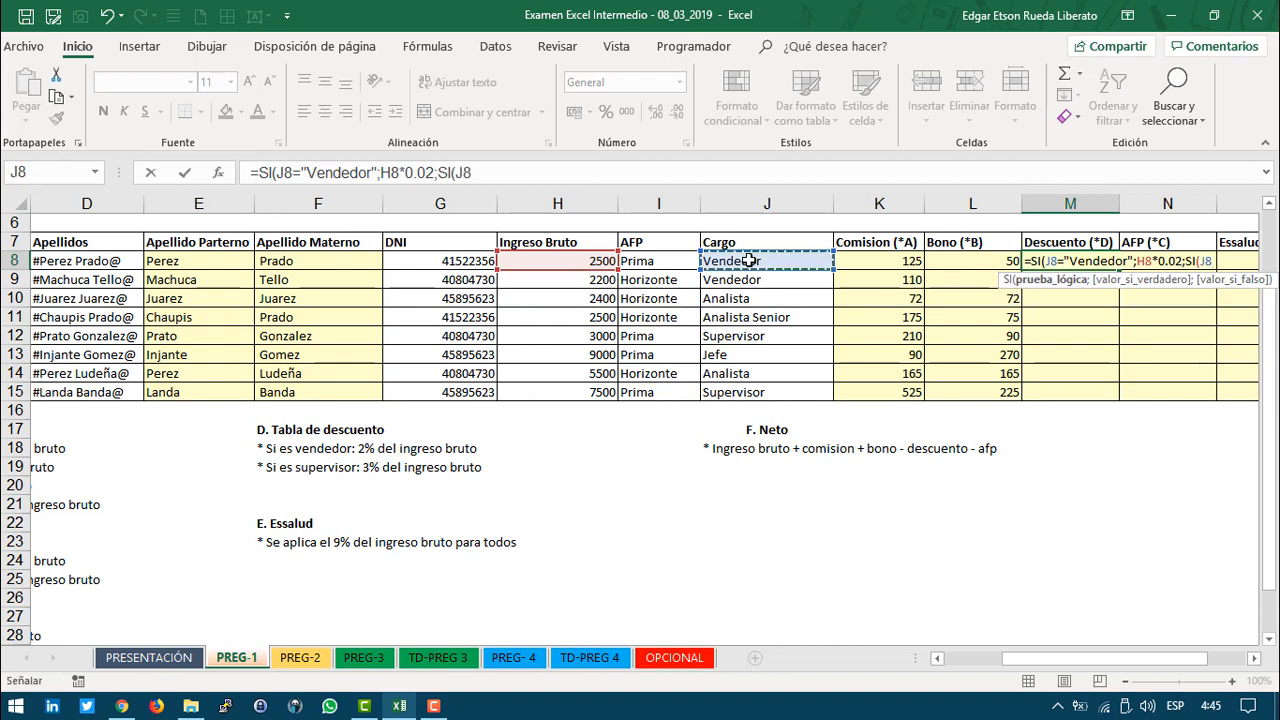
{"action": "type", "text": "=\"Supervisor"}
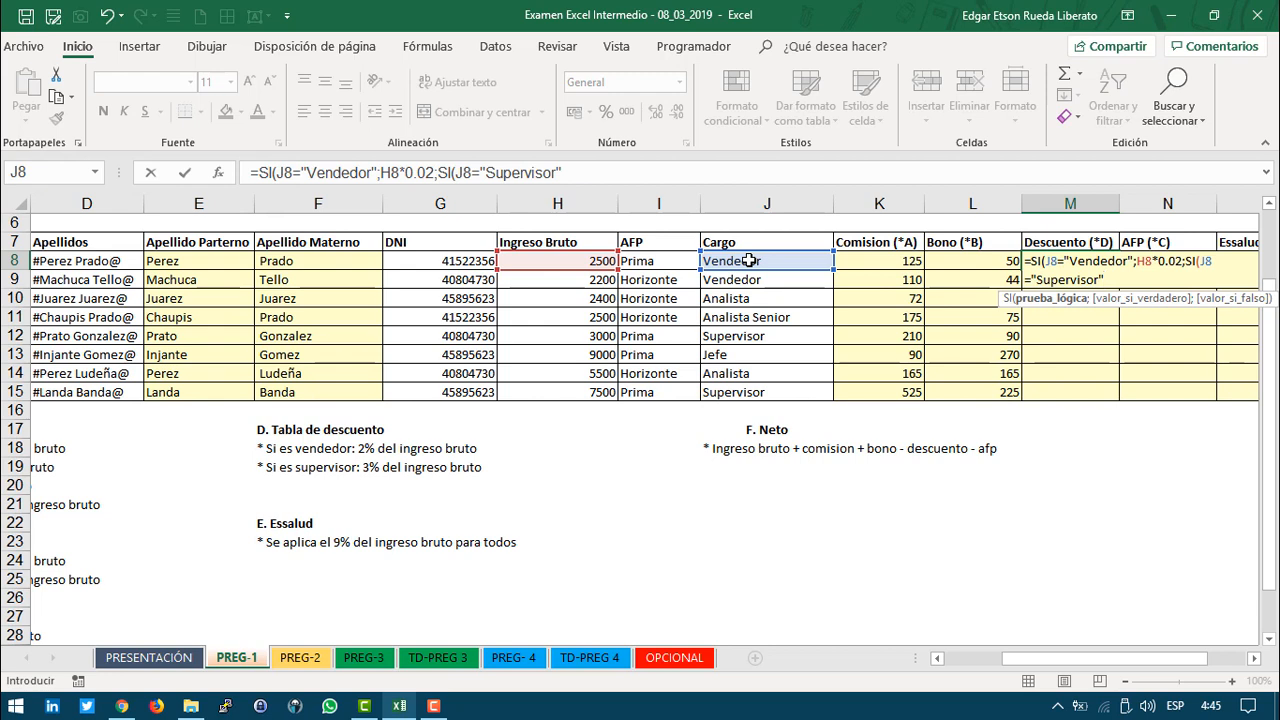
{"action": "type", "text": "\";"}
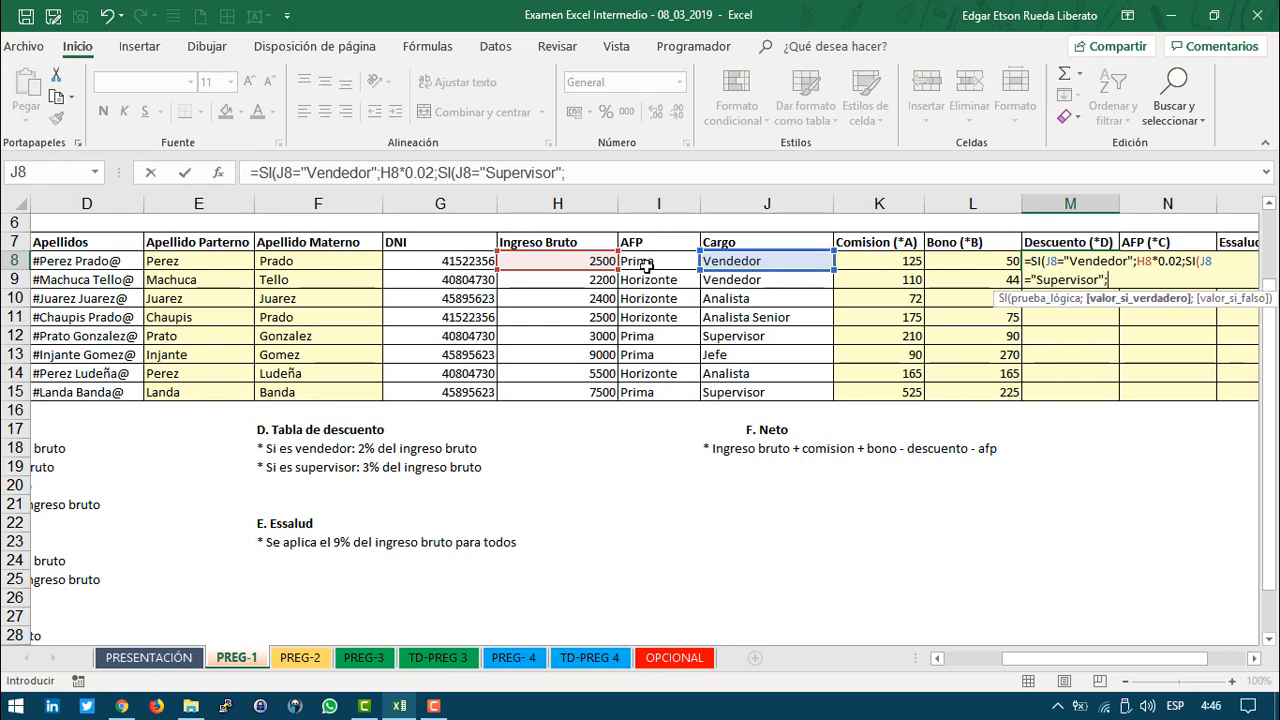
Step: Complete the M8 discount formula with H8*0.03 if true and 0 if false, and fill it down to M15
{"action": "left_click", "coordinate": [603, 257]}
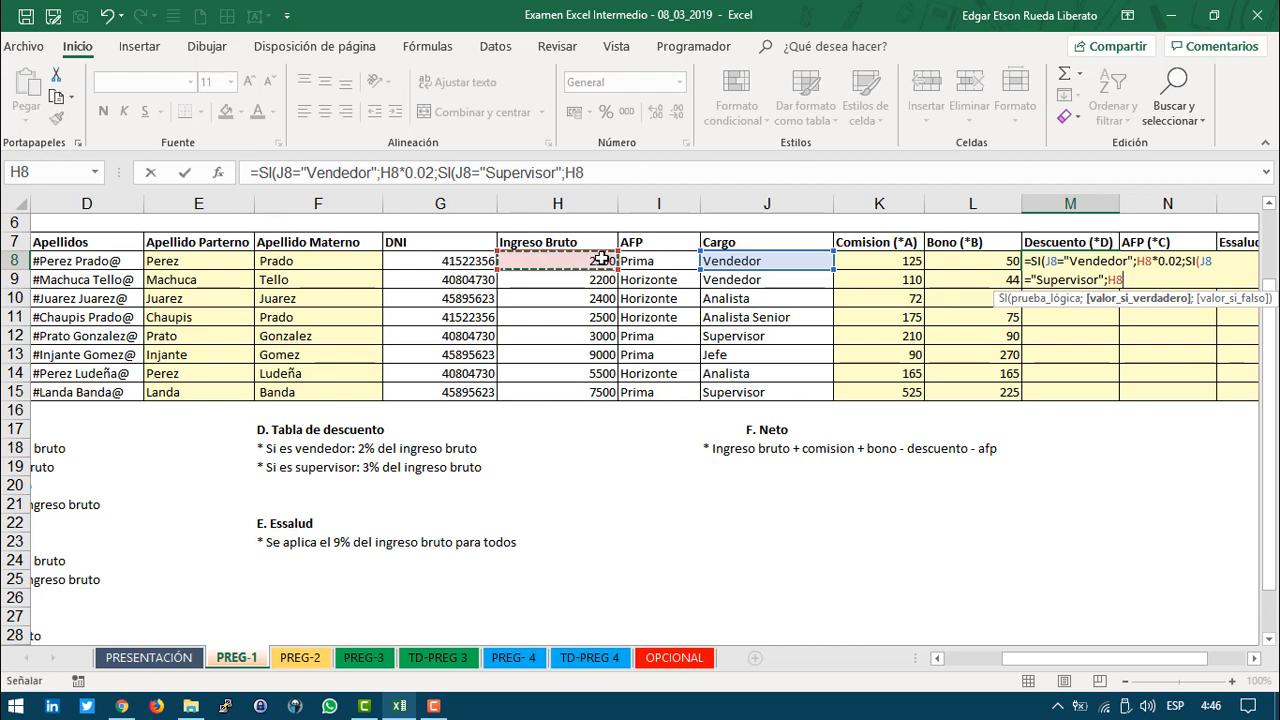
{"action": "type", "text": "*0.03;0"}
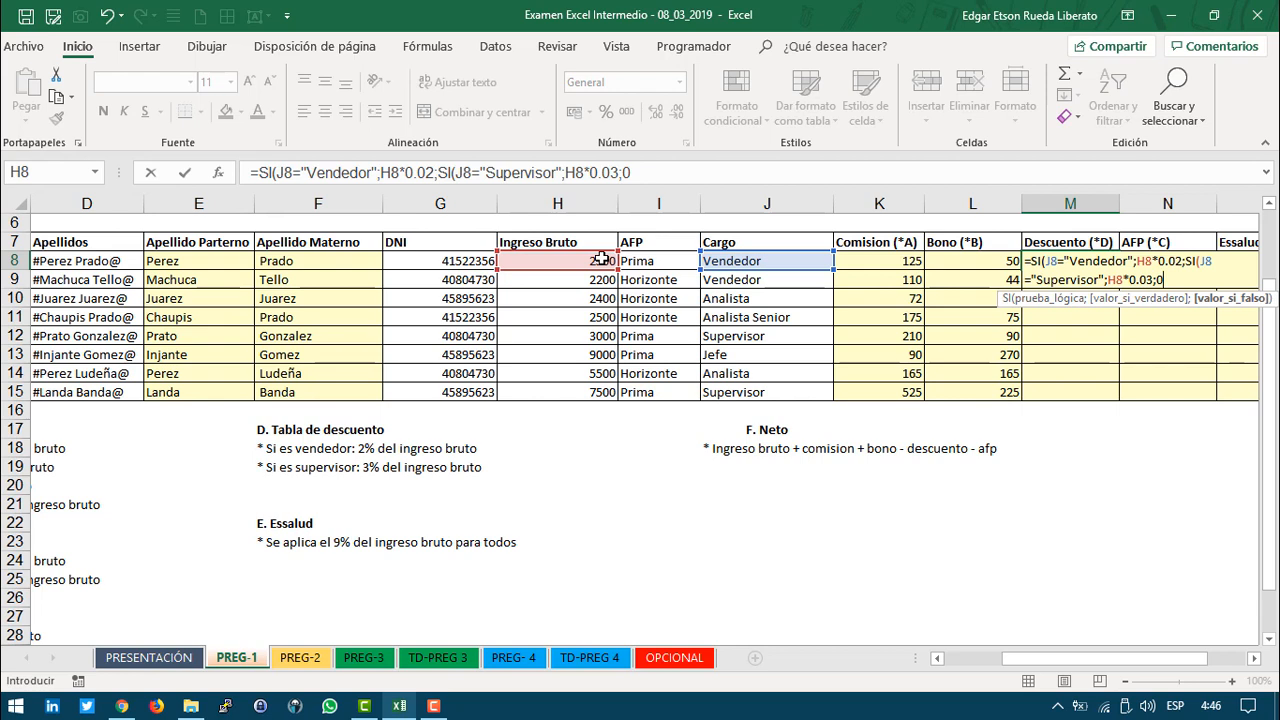
{"action": "type", "text": ")"}
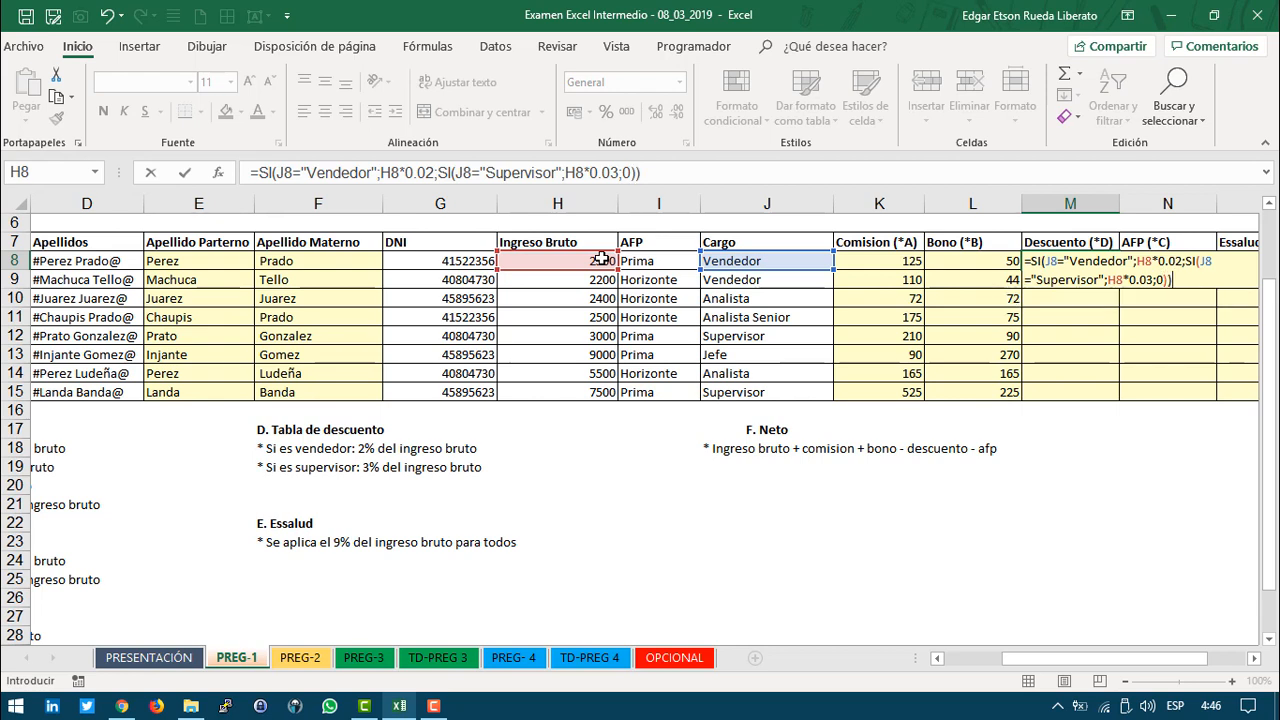
{"action": "key", "text": "ctrl+Return"}
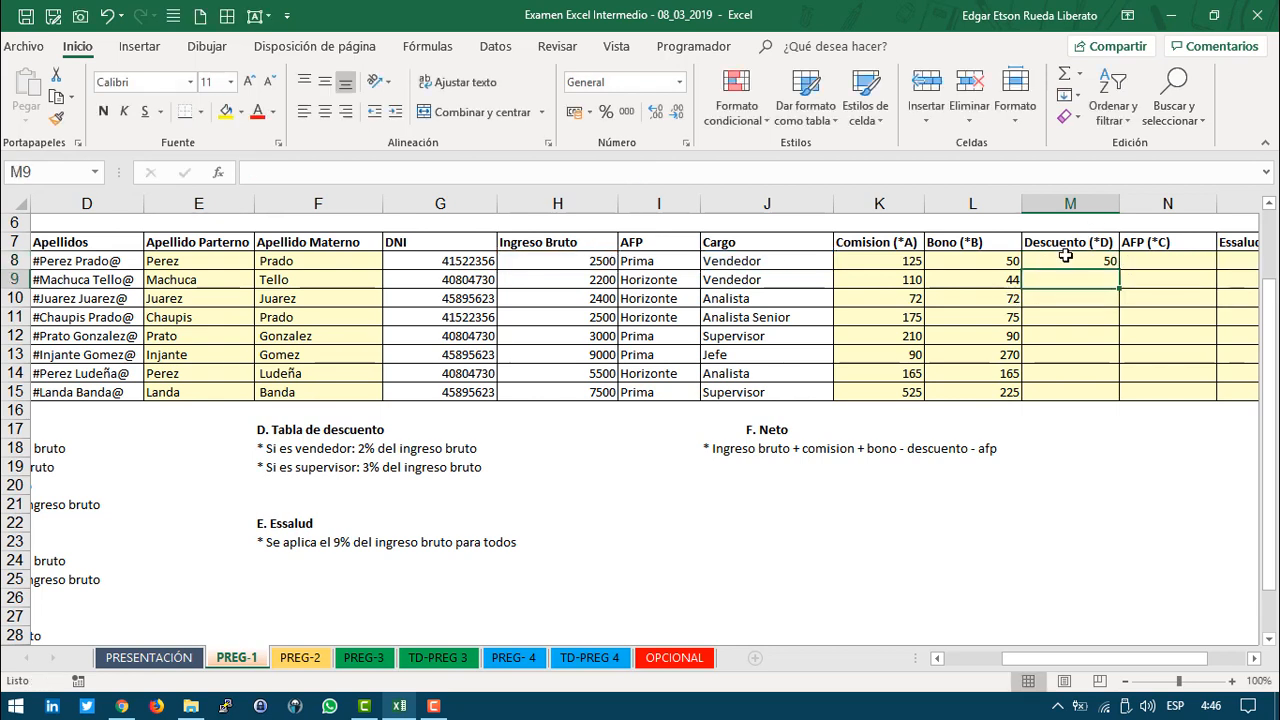
{"action": "double_click", "coordinate": [1122, 268]}
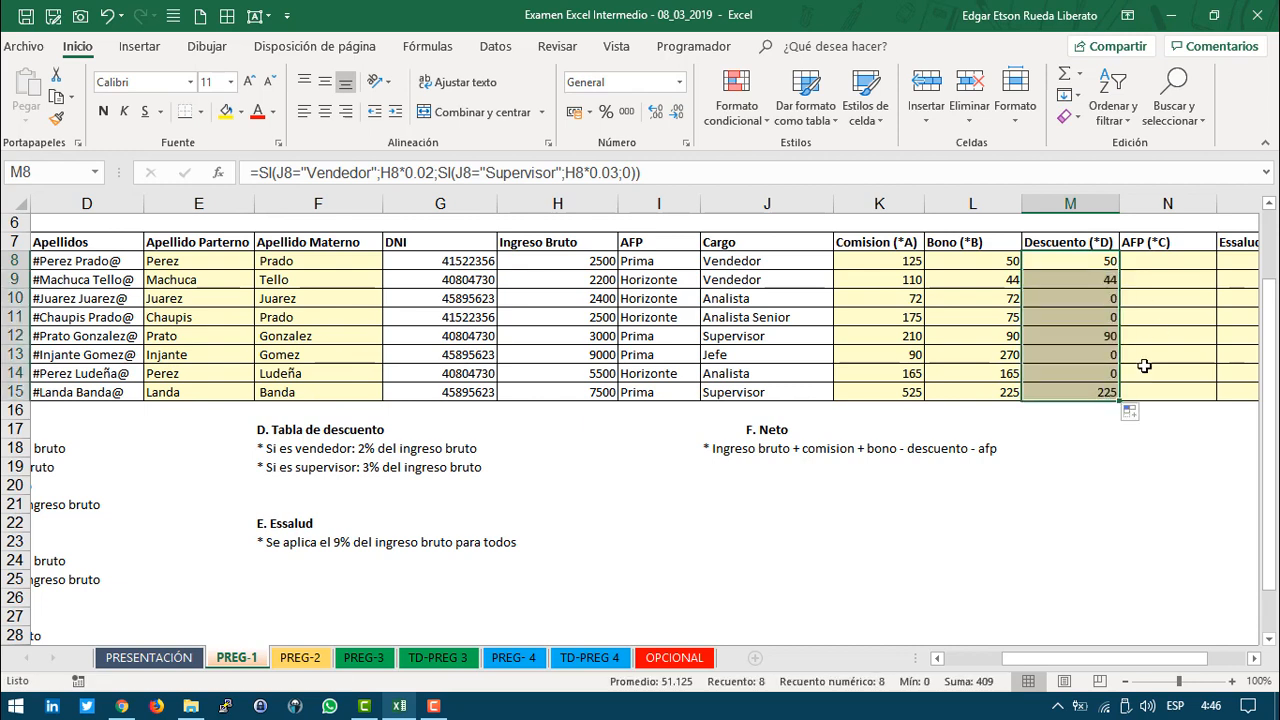
Step: Check the Descuento results in M8:M15 against each employee's Cargo
{"action": "left_click", "coordinate": [1093, 372]}
{"action": "left_click_drag", "start_coordinate": [1088, 298], "coordinate": [1097, 374]}
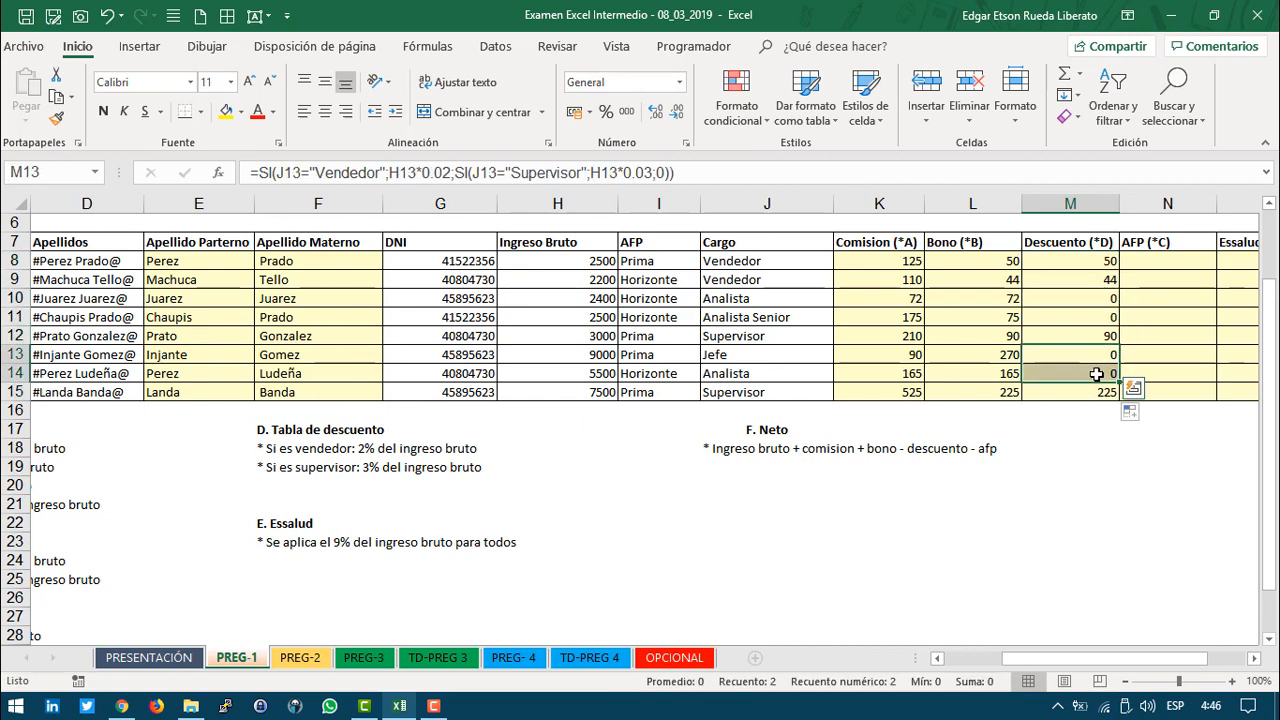
{"action": "left_click_drag", "start_coordinate": [1086, 298], "coordinate": [800, 318]}
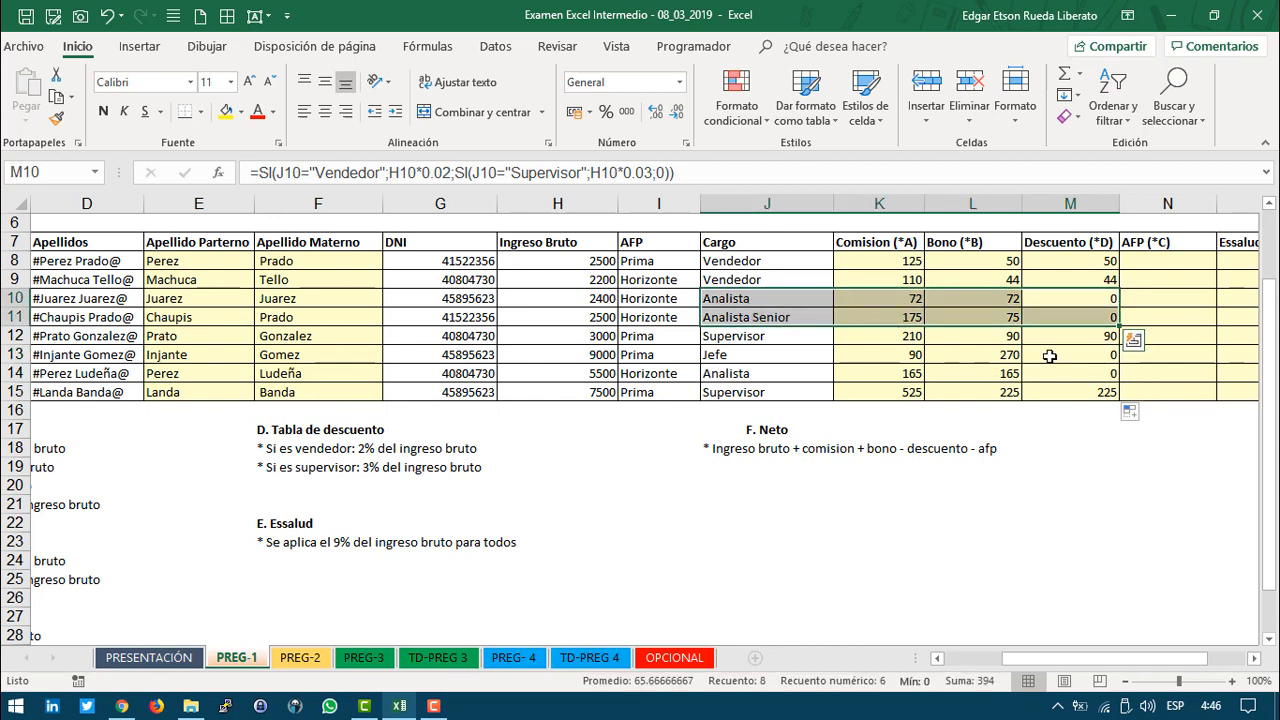
{"action": "left_click_drag", "start_coordinate": [1090, 356], "coordinate": [733, 377]}
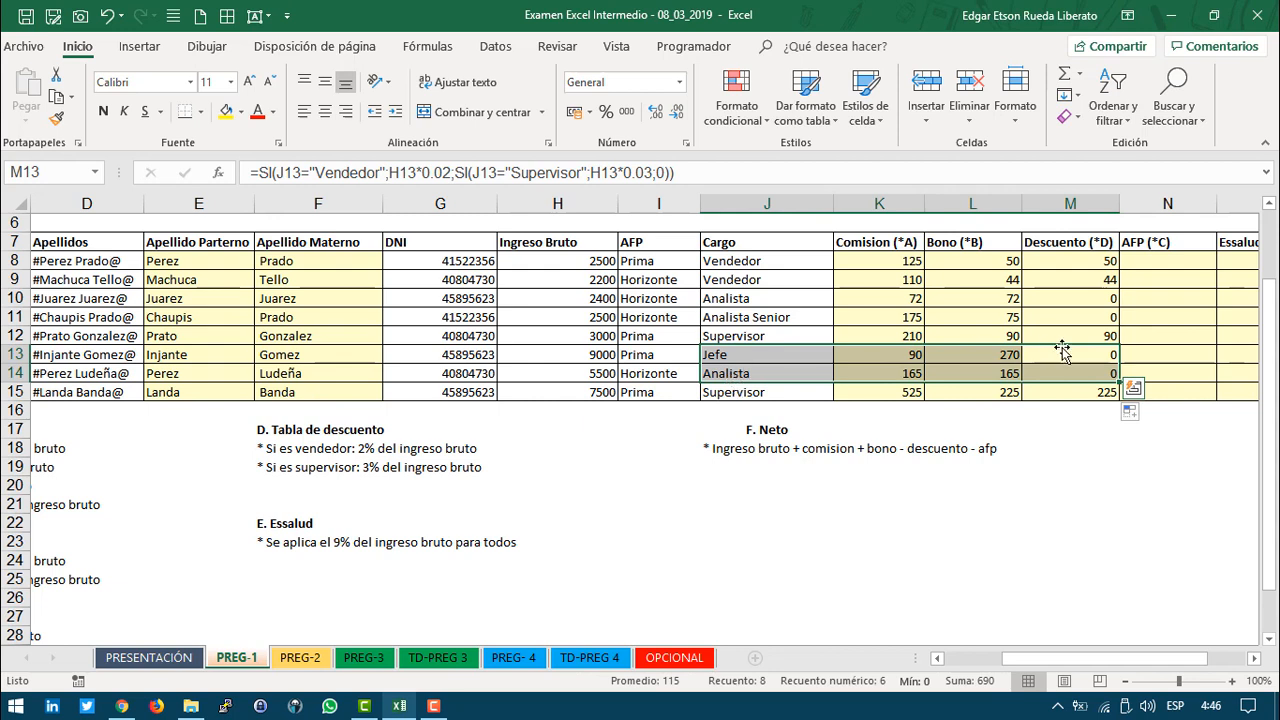
{"action": "left_click_drag", "start_coordinate": [1098, 263], "coordinate": [1097, 275]}
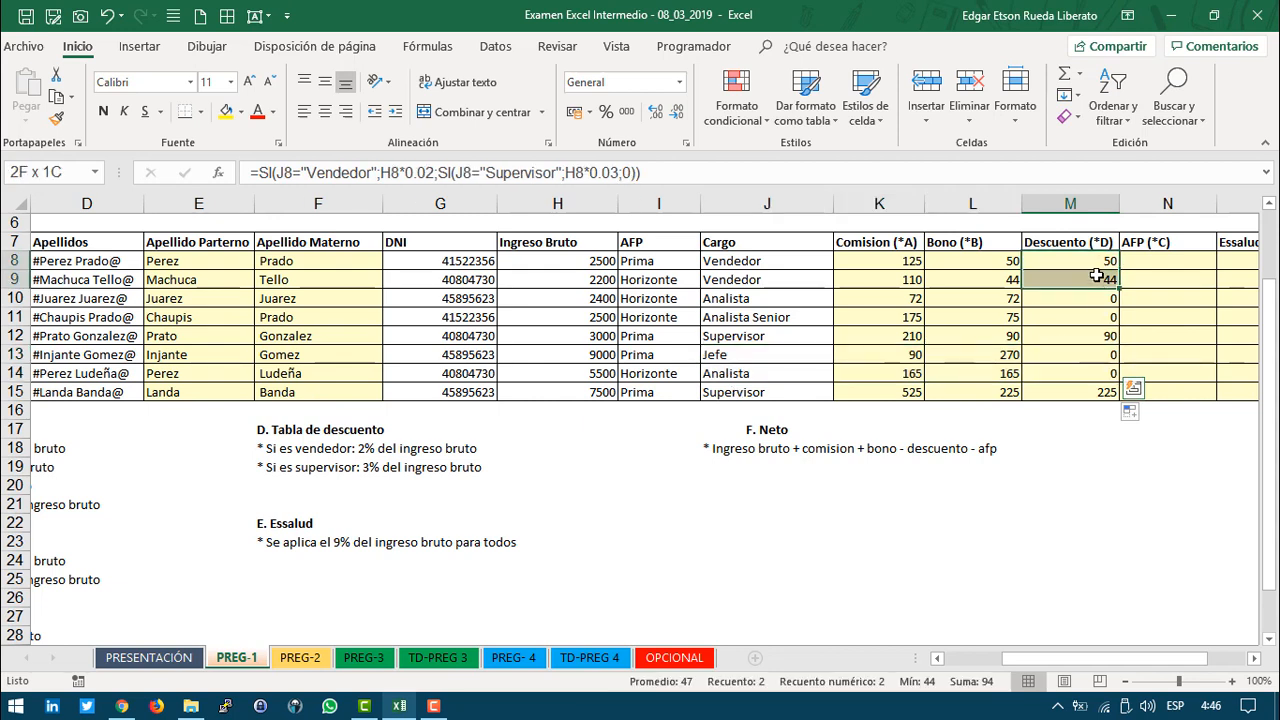
{"action": "left_click", "coordinate": [1090, 264]}
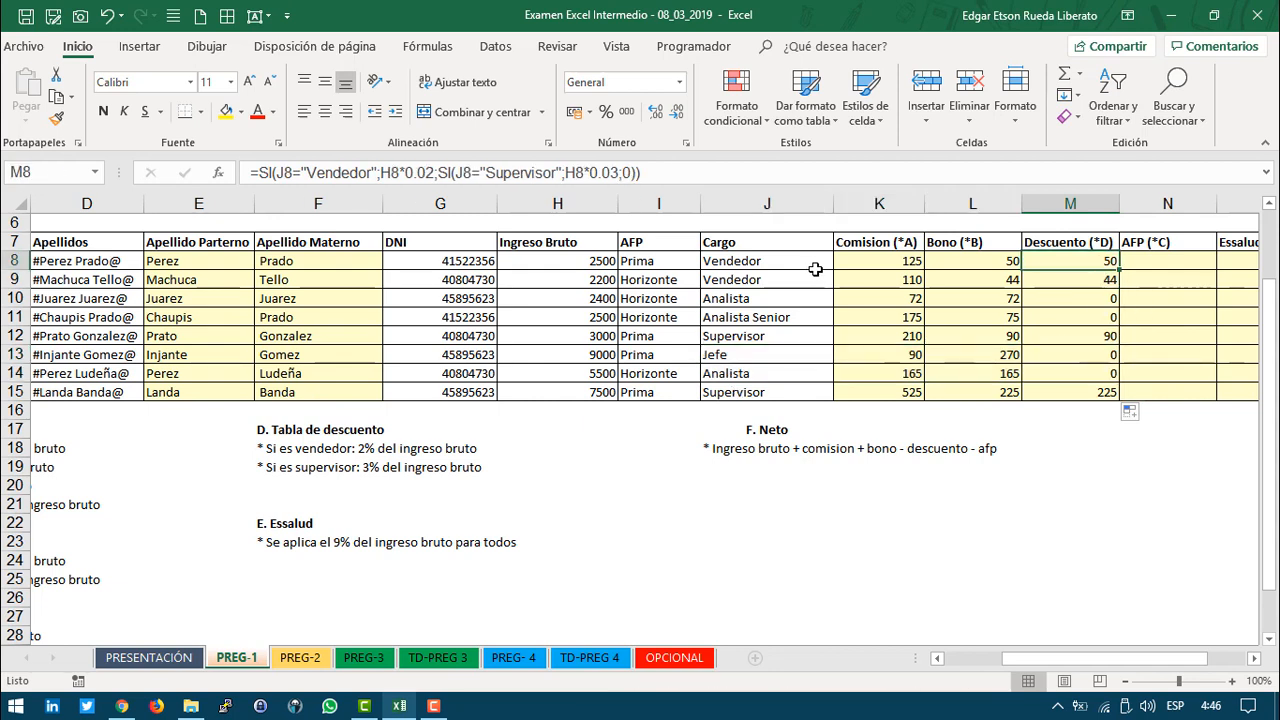
{"action": "left_click_drag", "start_coordinate": [814, 263], "coordinate": [1071, 289]}
{"action": "left_click_drag", "start_coordinate": [1057, 337], "coordinate": [750, 333]}
{"action": "left_click_drag", "start_coordinate": [1066, 391], "coordinate": [750, 392]}
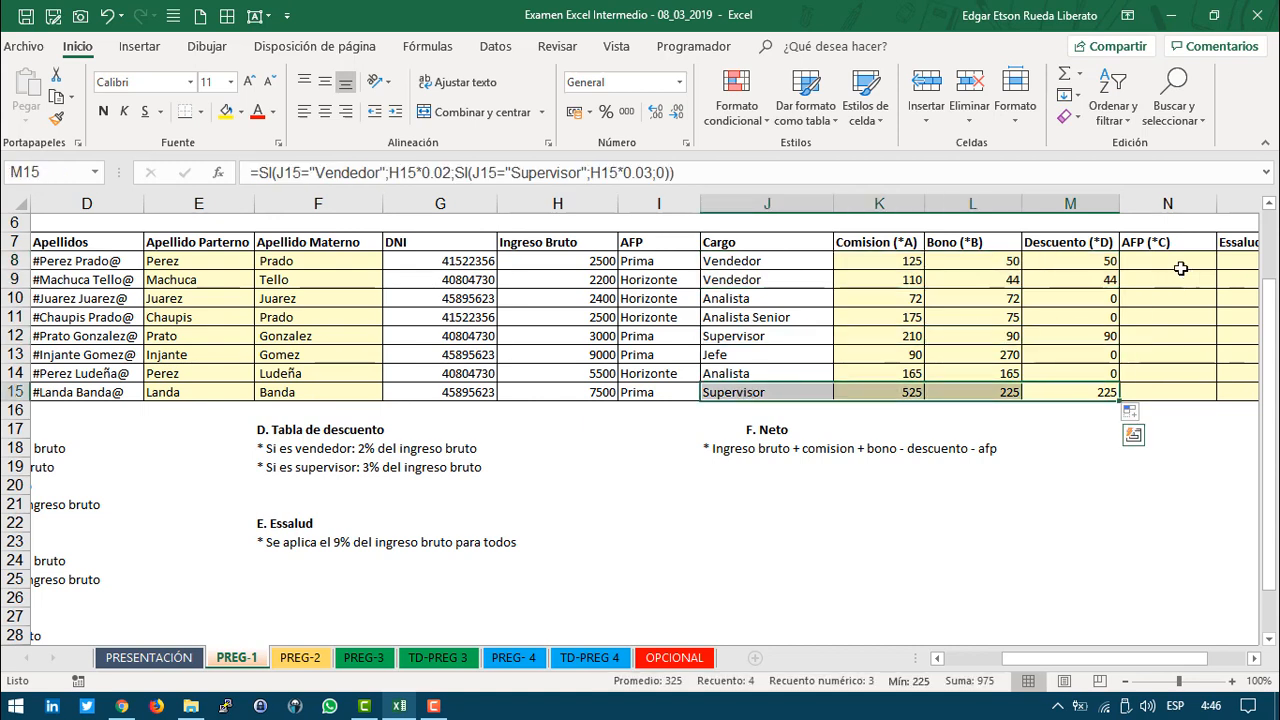
Step: Read the Prima and Horizonte percentages in section C, Tabla de AFP
{"action": "left_click", "coordinate": [1163, 263]}
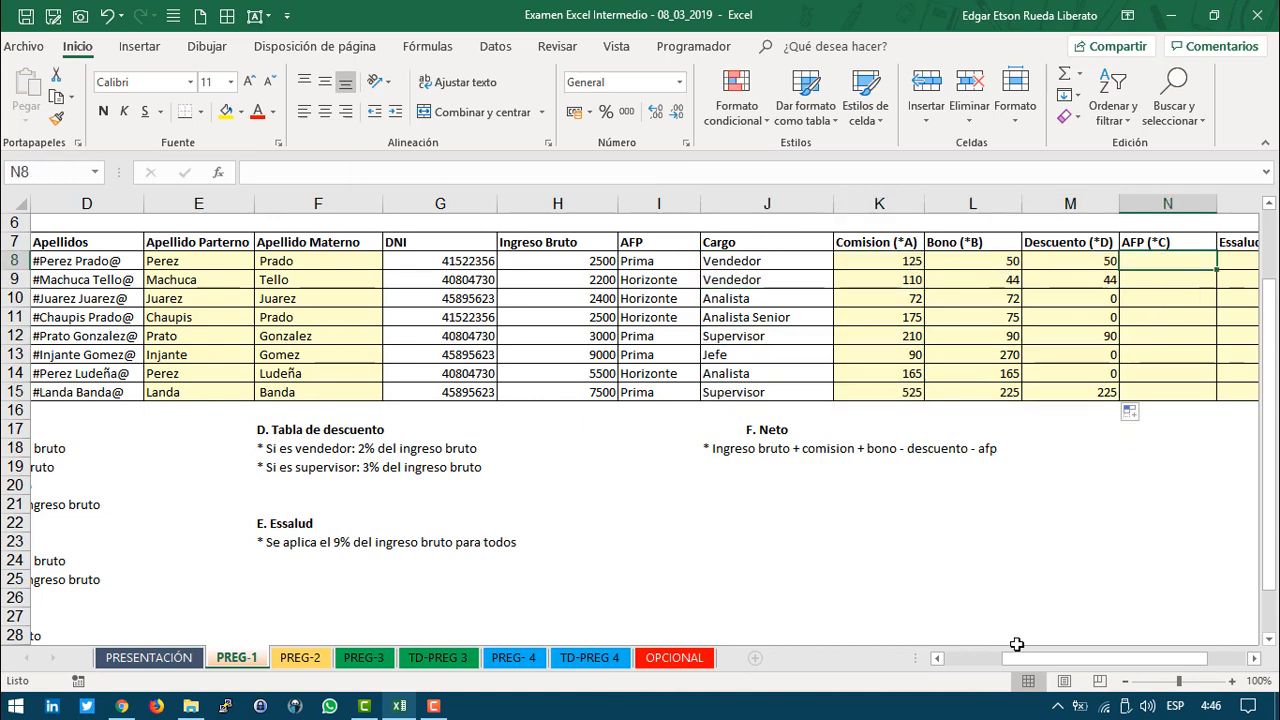
{"action": "left_click_drag", "start_coordinate": [1016, 658], "coordinate": [938, 663]}
{"action": "scroll", "coordinate": [400, 570], "scroll_direction": "down", "scroll_amount": 3}
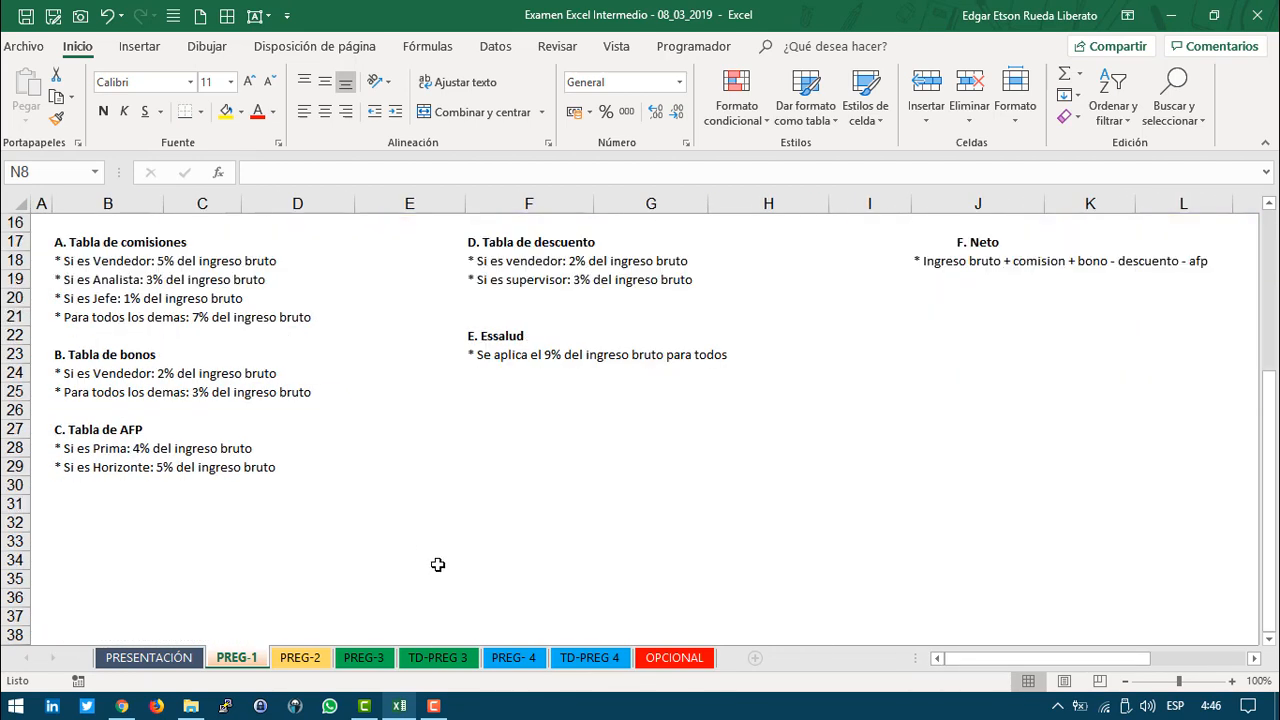
{"action": "left_click_drag", "start_coordinate": [78, 436], "coordinate": [182, 464]}
{"action": "left_click", "coordinate": [89, 449]}
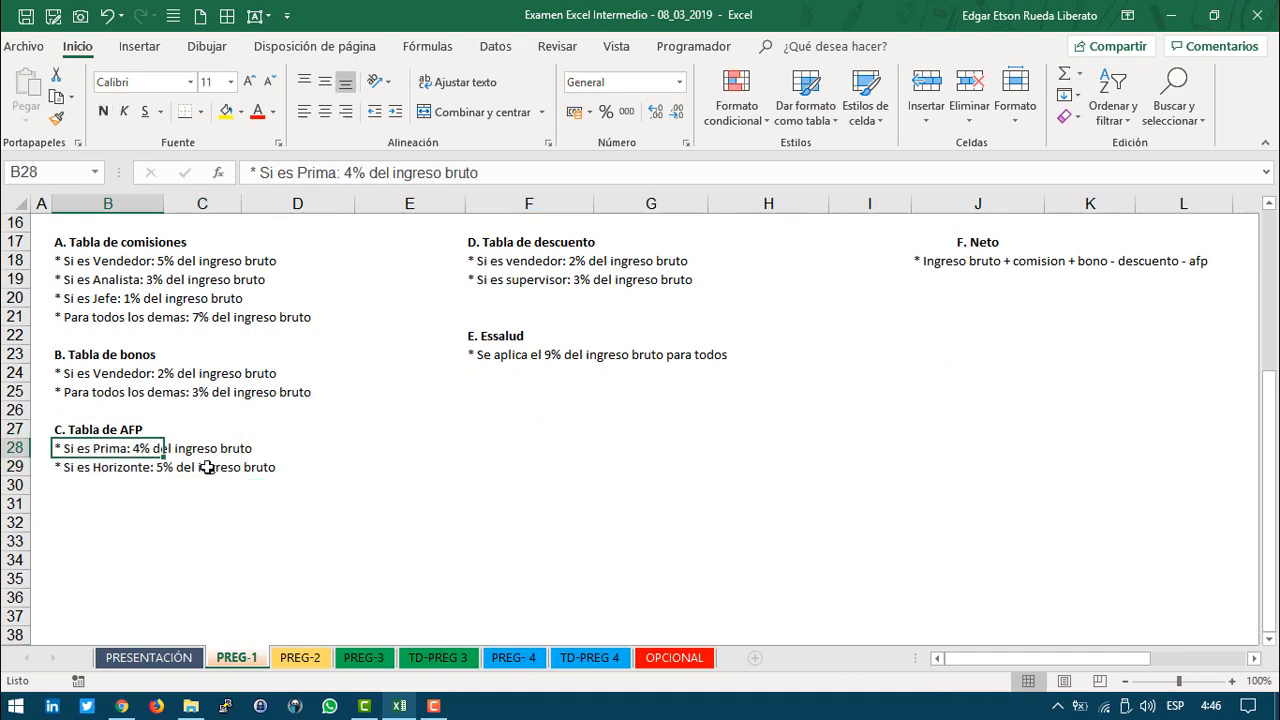
{"action": "left_click_drag", "start_coordinate": [1017, 668], "coordinate": [1100, 664]}
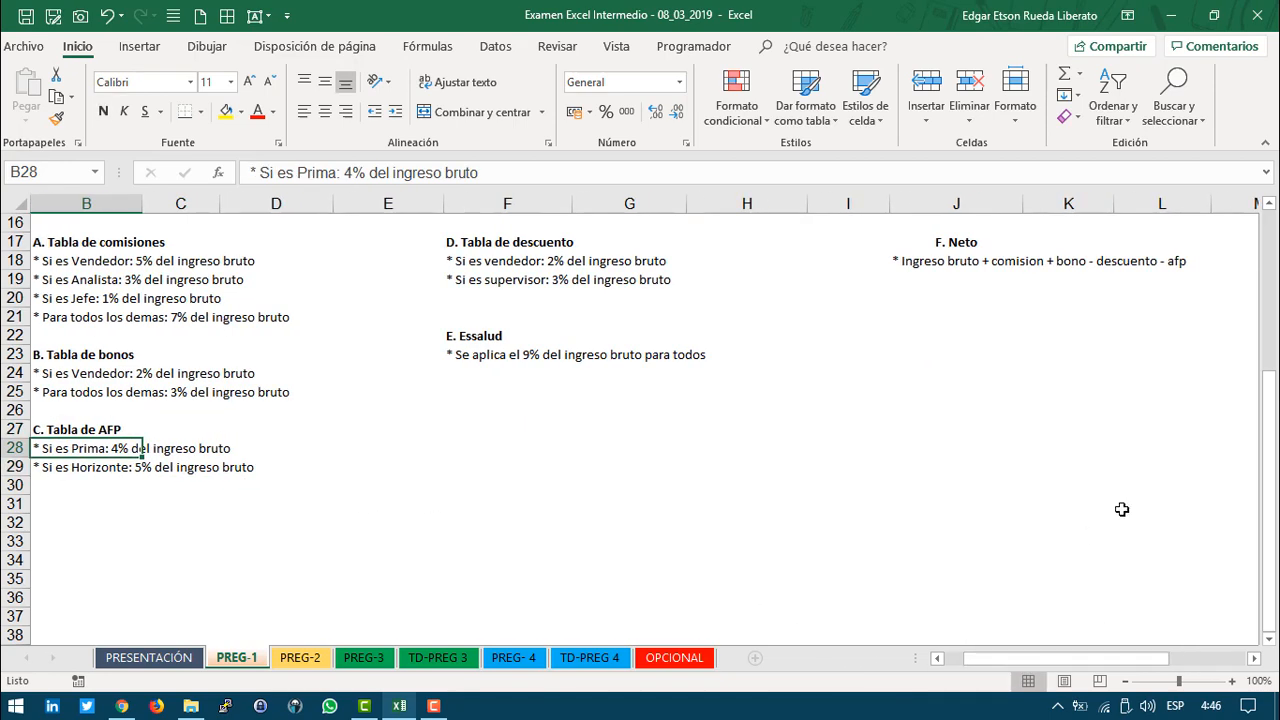
Step: Start an SI formula in the first AFP (*C) cell, N8, with the logical test I8="Prima"
{"action": "scroll", "coordinate": [1120, 509], "scroll_direction": "up", "scroll_amount": 5}
{"action": "left_click", "coordinate": [1225, 344]}
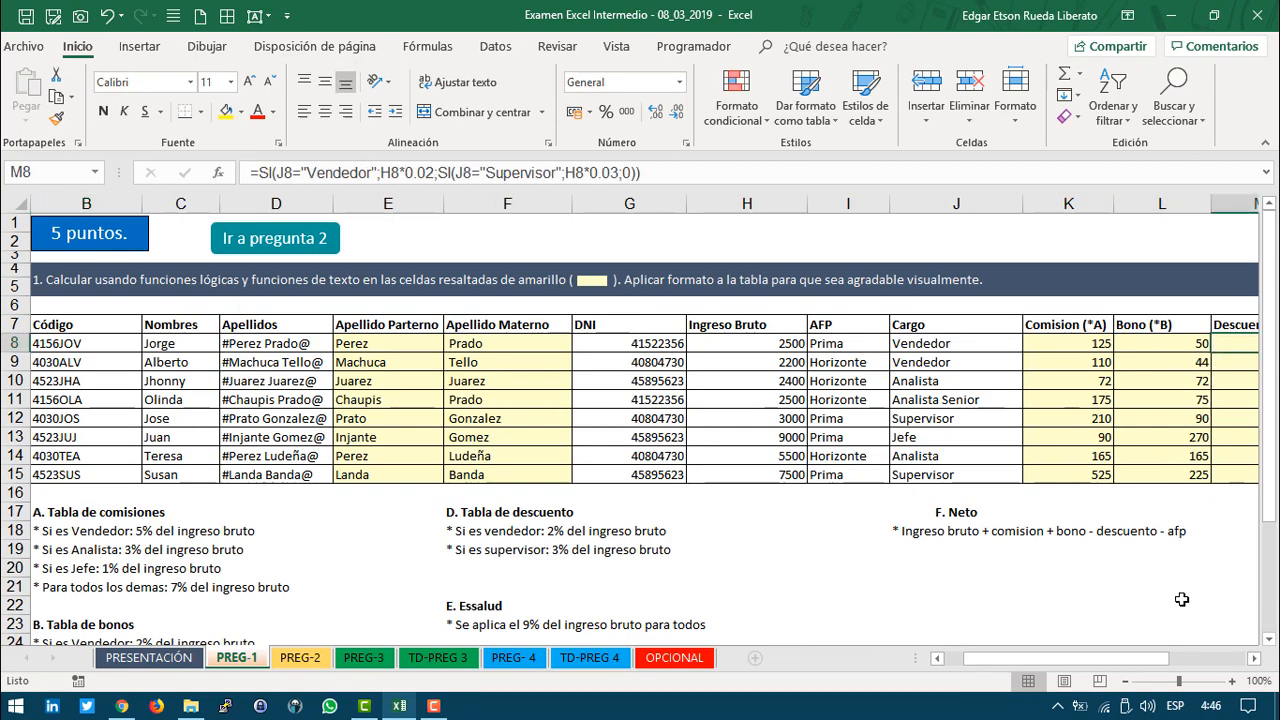
{"action": "left_click_drag", "start_coordinate": [1111, 663], "coordinate": [1153, 668]}
{"action": "left_click", "coordinate": [1140, 344]}
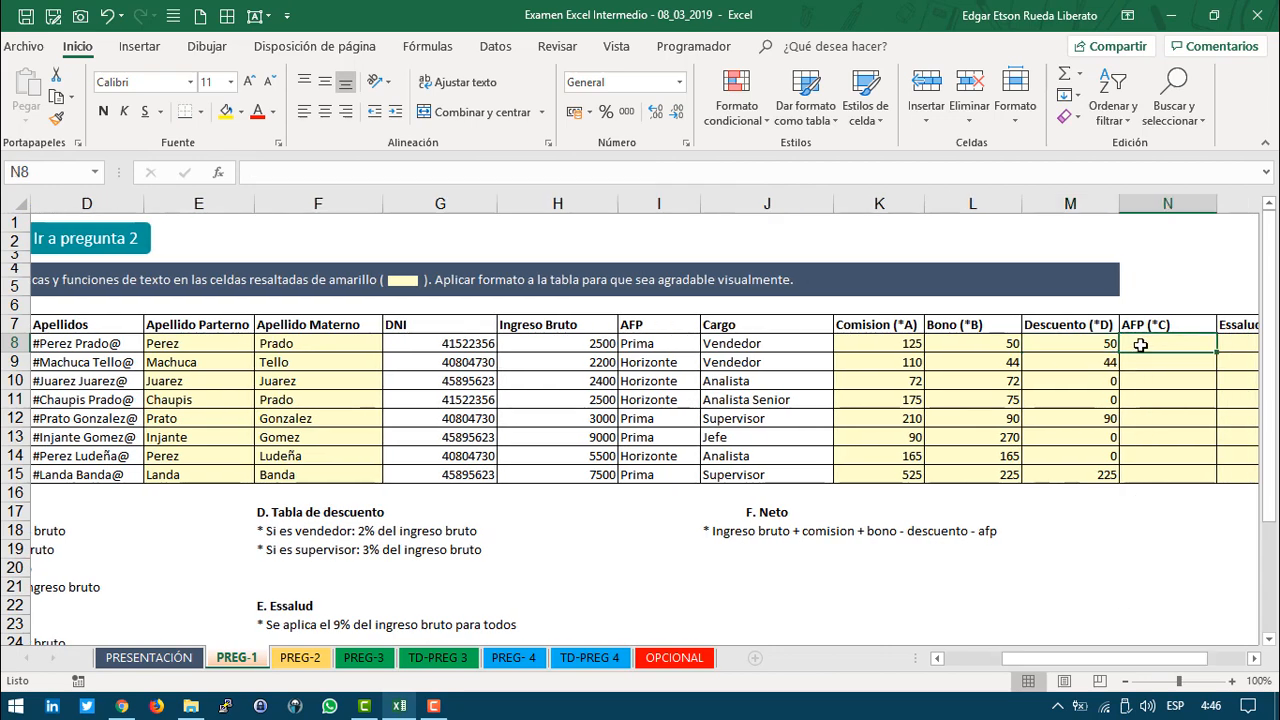
{"action": "type", "text": "=SI("}
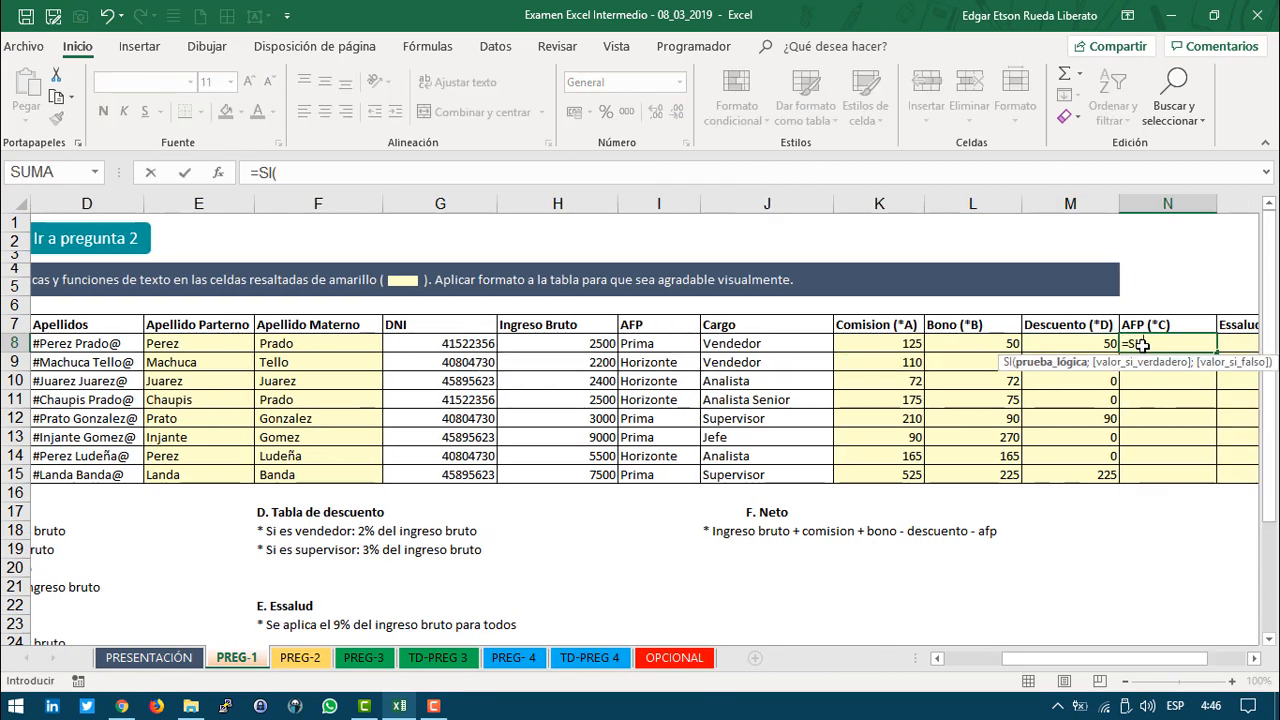
{"action": "left_click", "coordinate": [645, 344]}
{"action": "type", "text": "="}
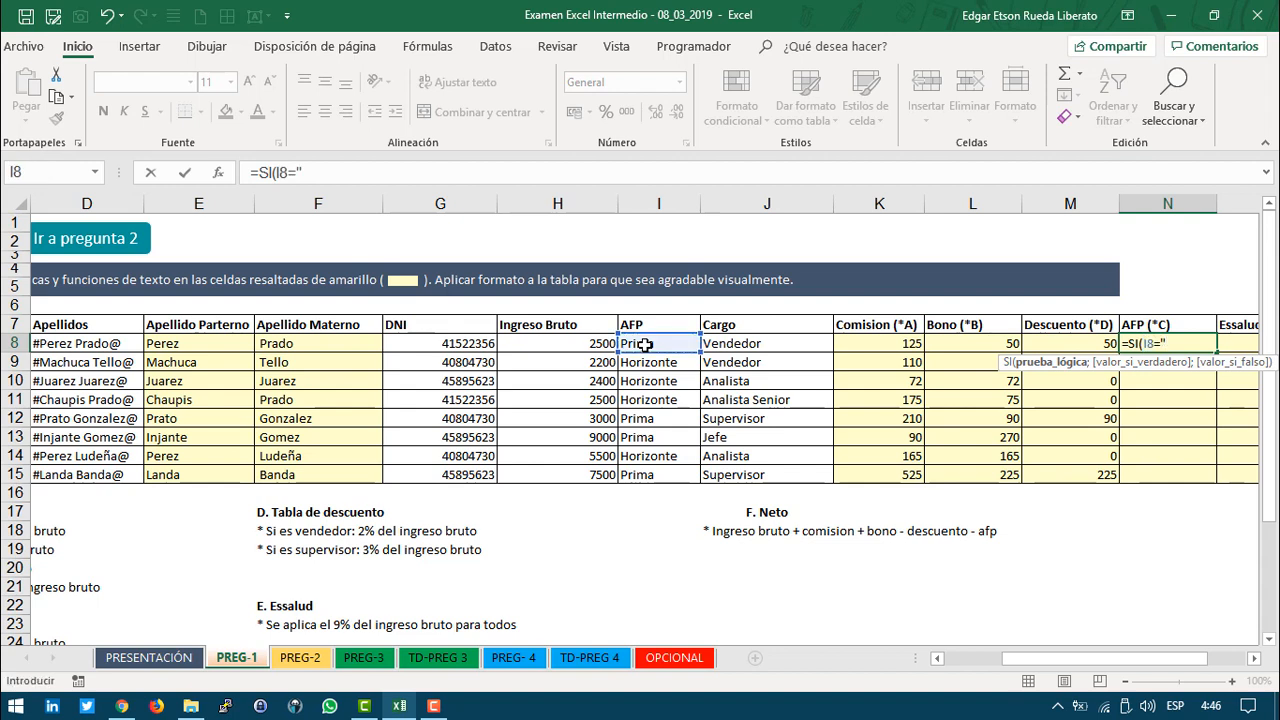
{"action": "type", "text": "\"Prima\";"}
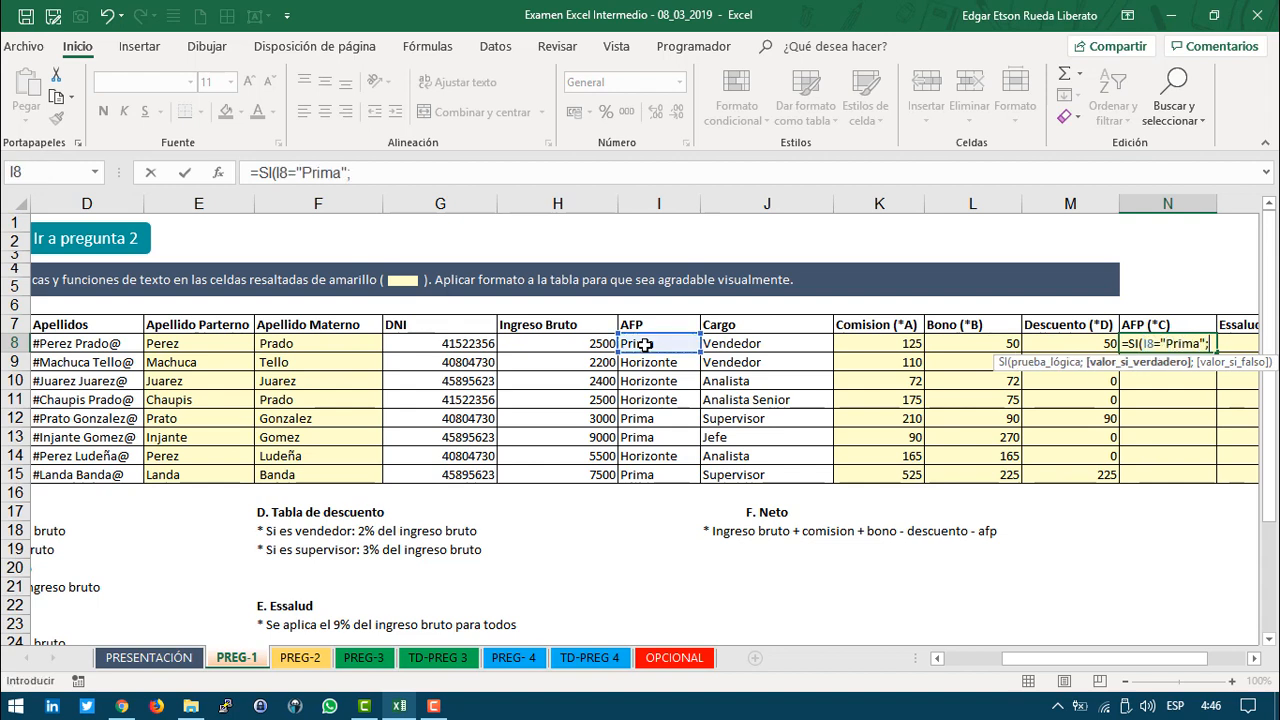
Step: Add H8*0.04 as the value if true in the N8 AFP formula, following the Tabla de AFP
{"action": "left_click_drag", "start_coordinate": [1047, 657], "coordinate": [987, 657]}
{"action": "scroll", "coordinate": [240, 560], "scroll_direction": "down", "scroll_amount": 4}
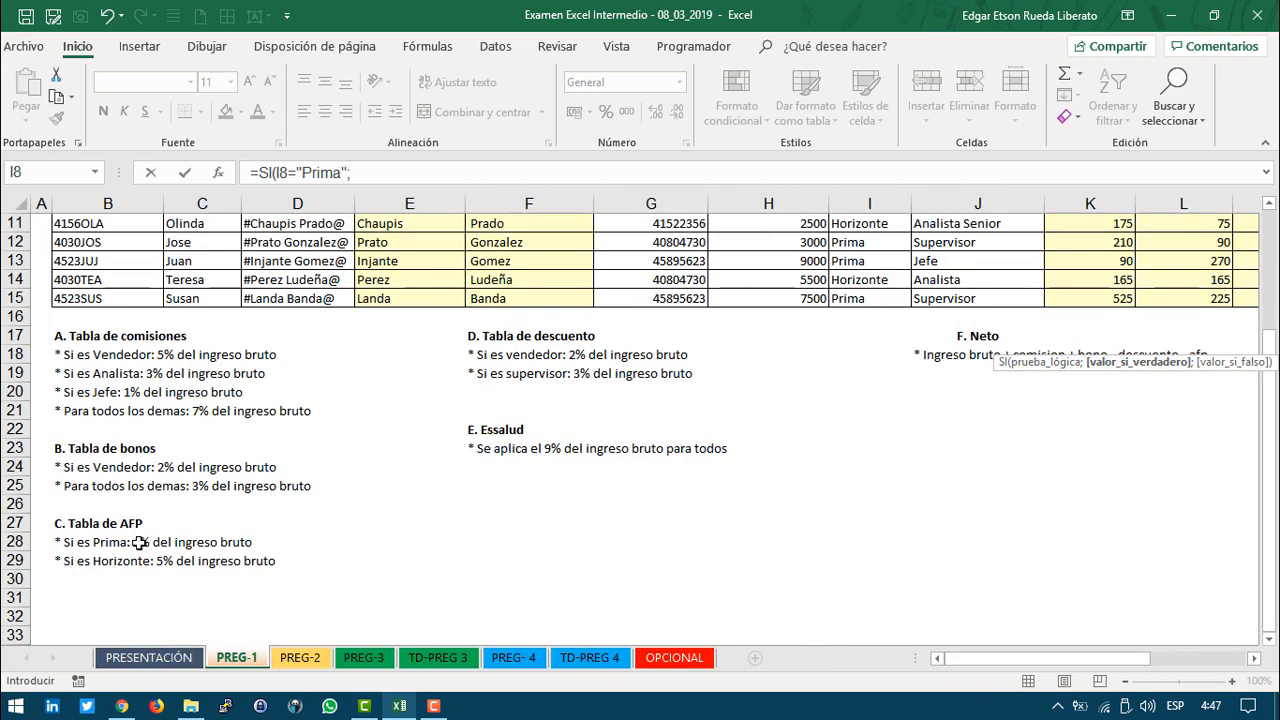
{"action": "left_click_drag", "start_coordinate": [999, 655], "coordinate": [1094, 657]}
{"action": "scroll", "coordinate": [1120, 483], "scroll_direction": "up", "scroll_amount": 4}
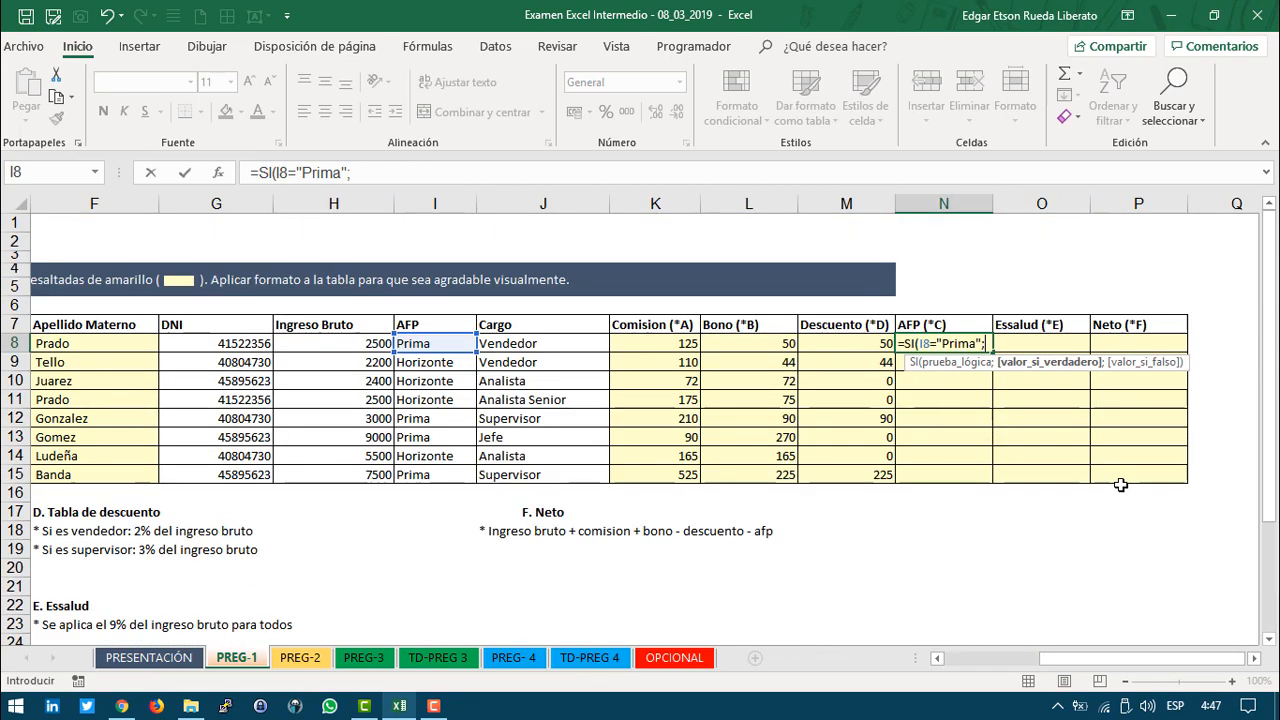
{"action": "left_click", "coordinate": [333, 341]}
{"action": "type", "text": "*"}
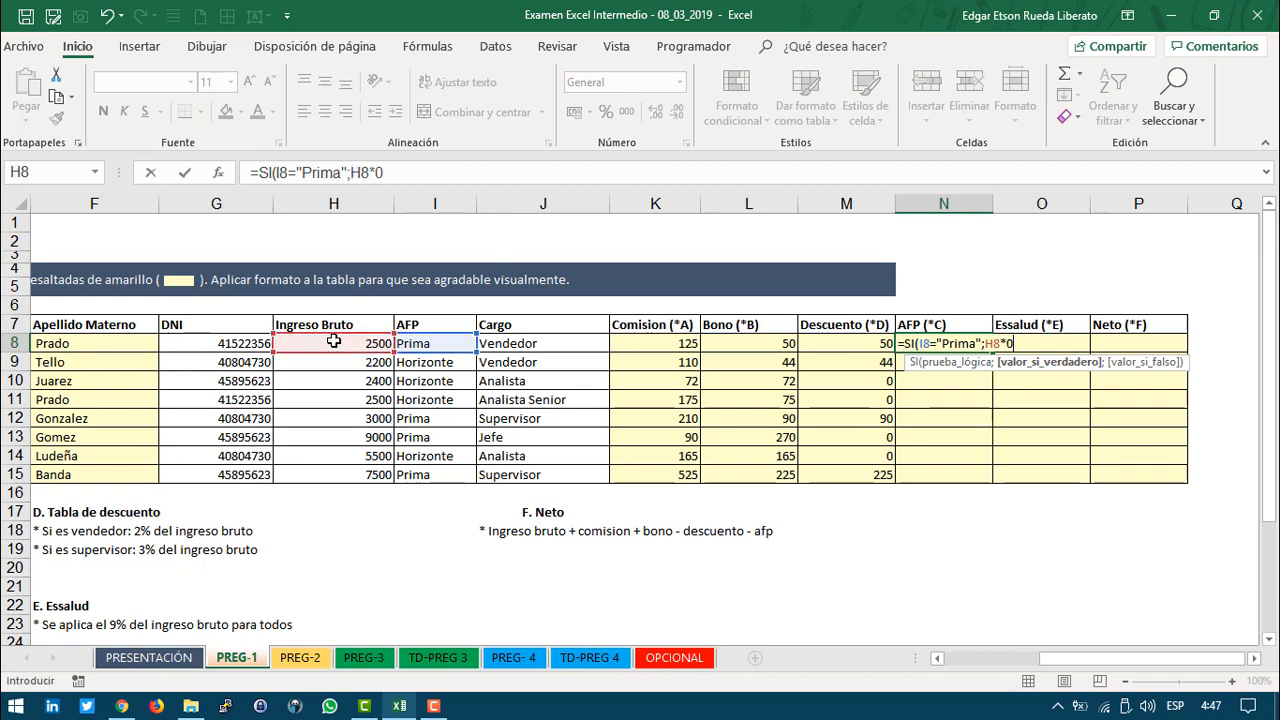
{"action": "type", "text": "0.04;"}
Step: Nest a second SI as the value if false in the N8 AFP formula, with the logical test I8="Horizonte"
{"action": "left_click_drag", "start_coordinate": [1039, 658], "coordinate": [935, 665]}
{"action": "scroll", "coordinate": [200, 575], "scroll_direction": "down", "scroll_amount": 4}
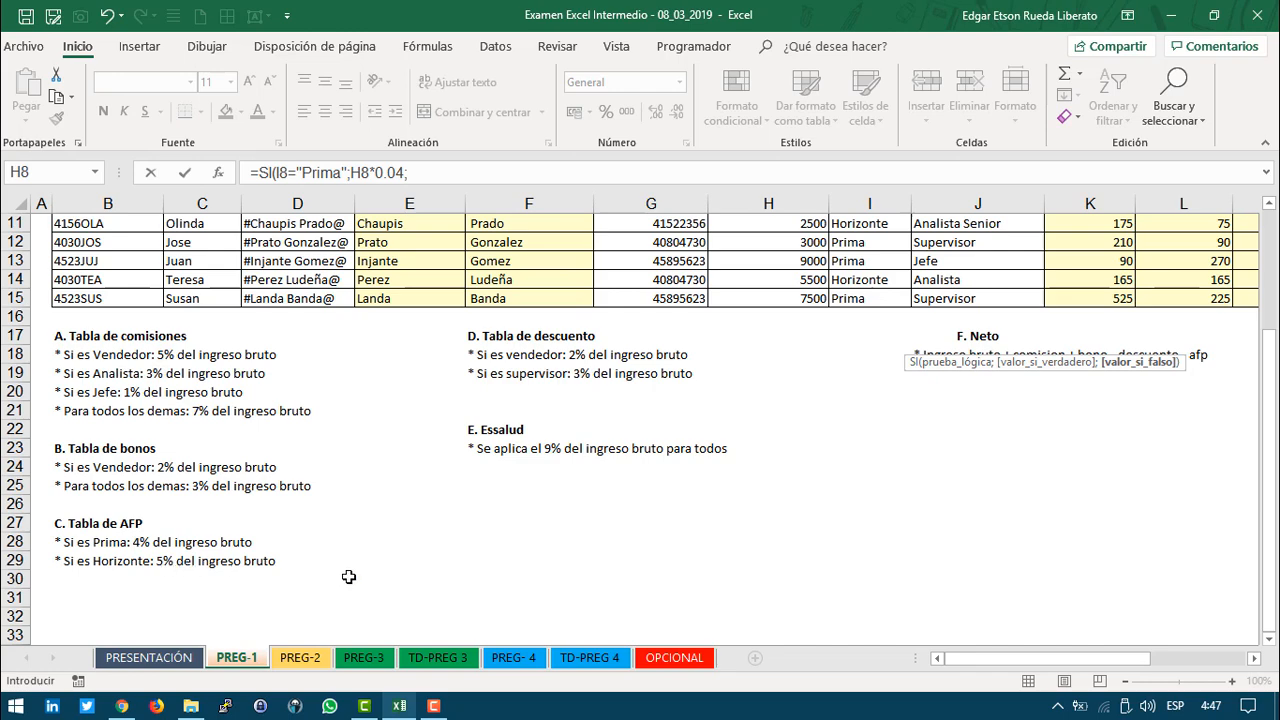
{"action": "left_click_drag", "start_coordinate": [960, 660], "coordinate": [1054, 662]}
{"action": "scroll", "coordinate": [1128, 506], "scroll_direction": "up", "scroll_amount": 4}
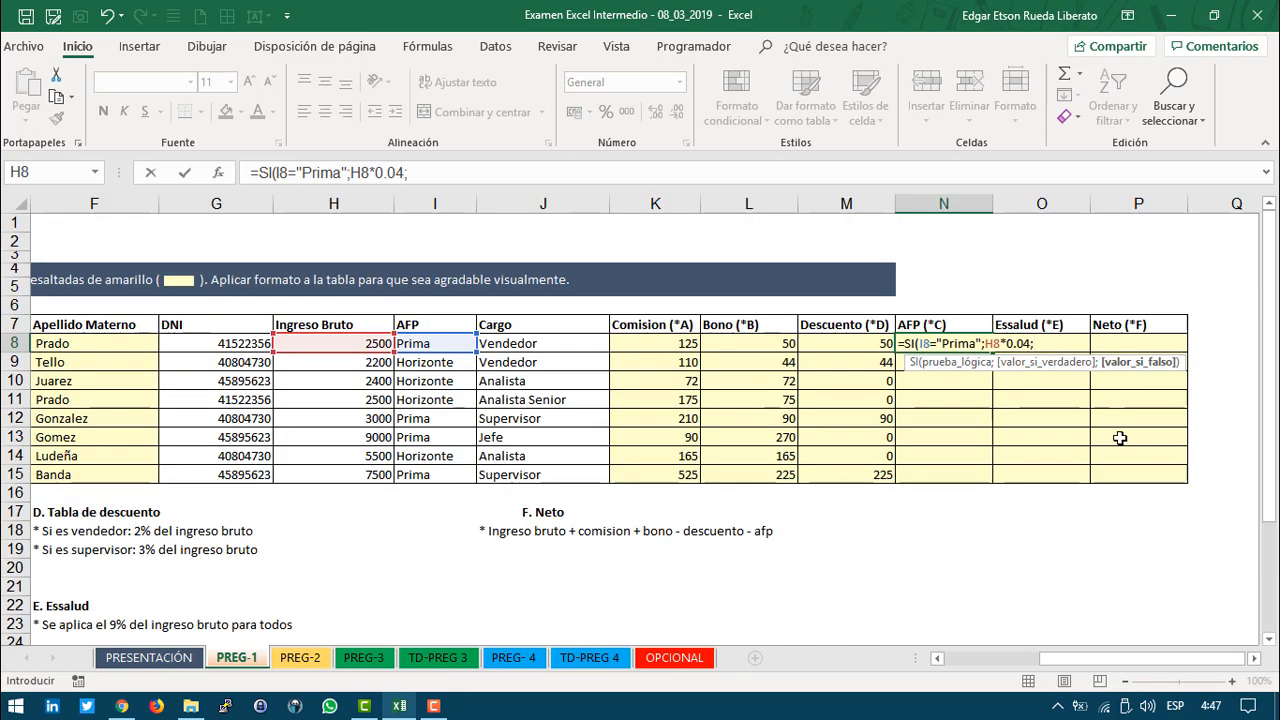
{"action": "type", "text": "SI("}
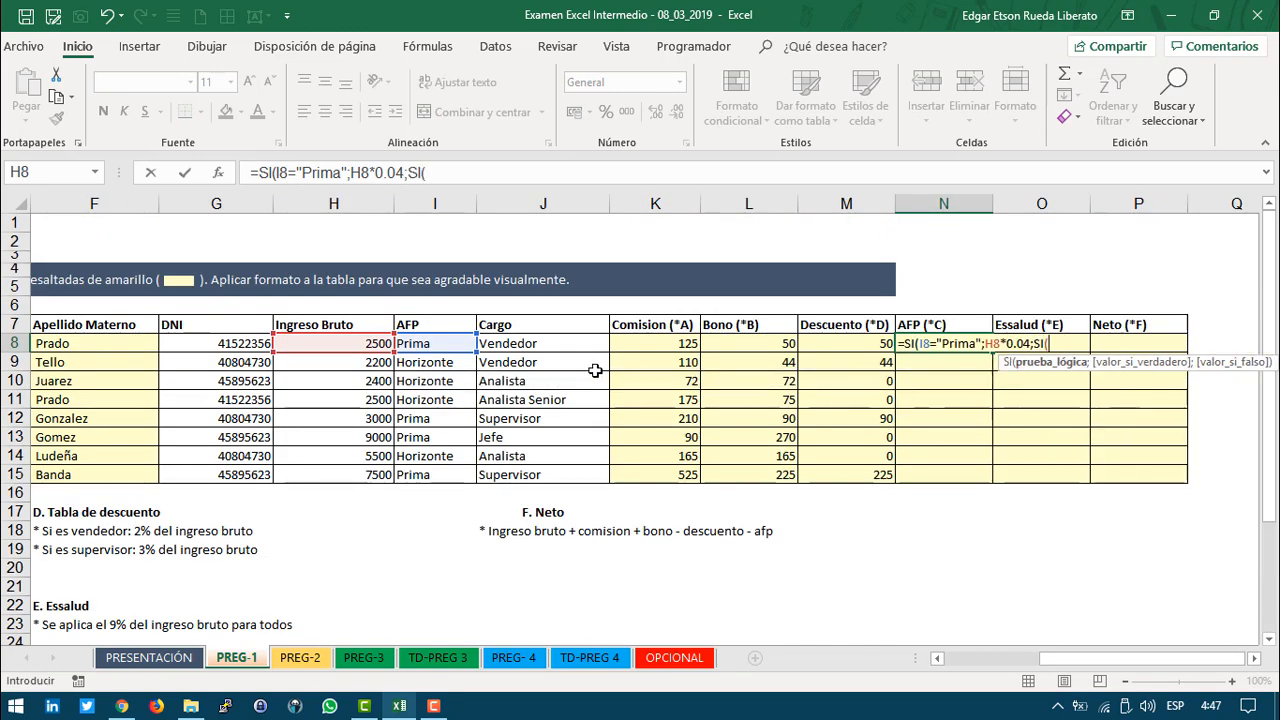
{"action": "left_click", "coordinate": [438, 344]}
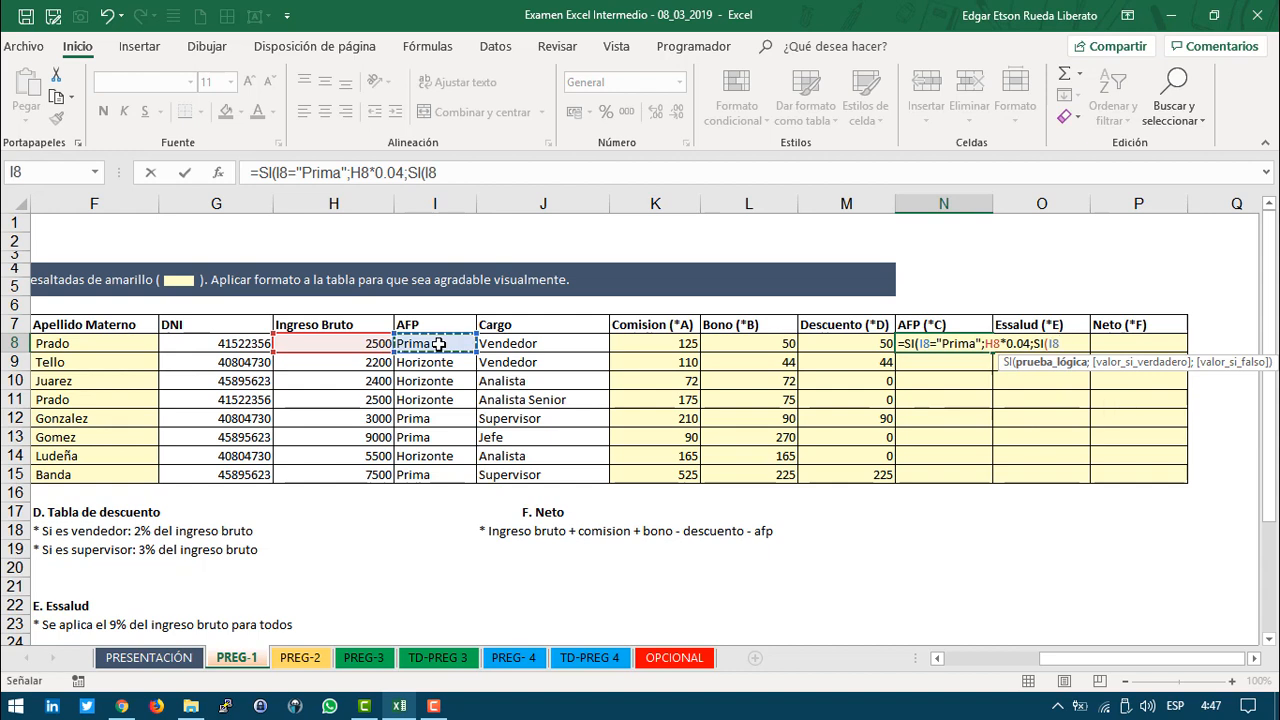
{"action": "type", "text": "="}
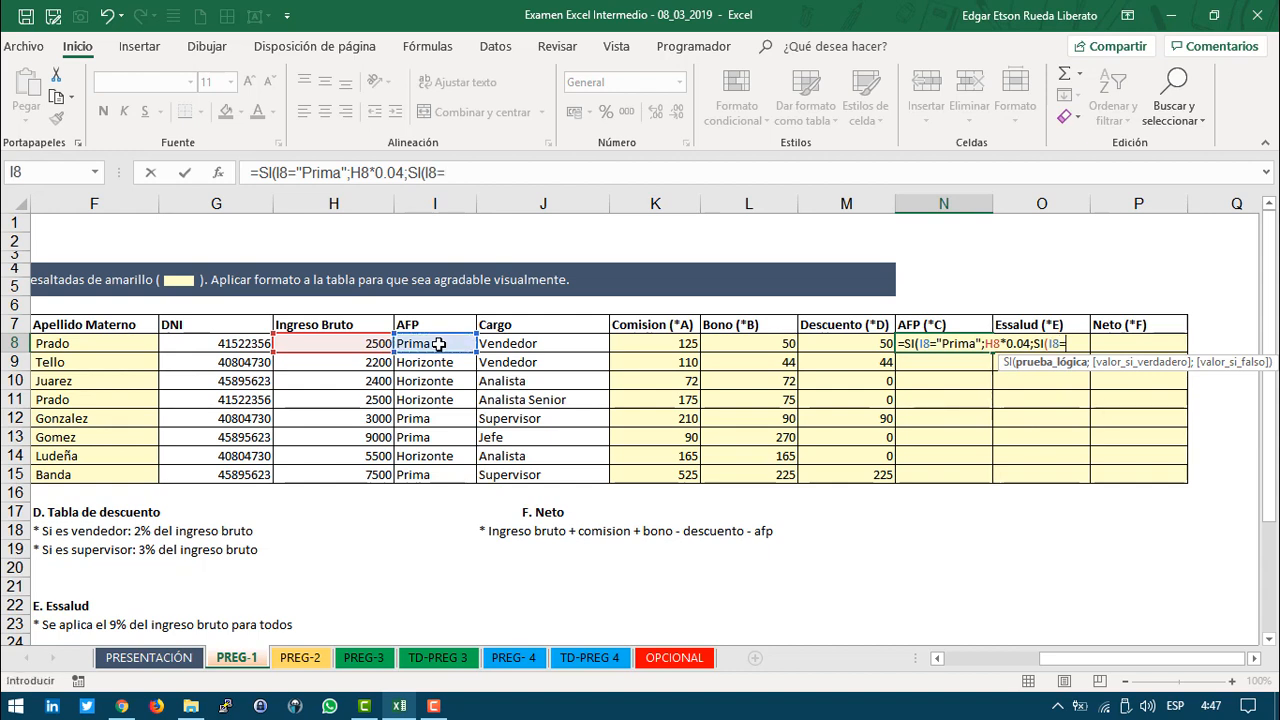
{"action": "type", "text": "\"Horizonte\""}
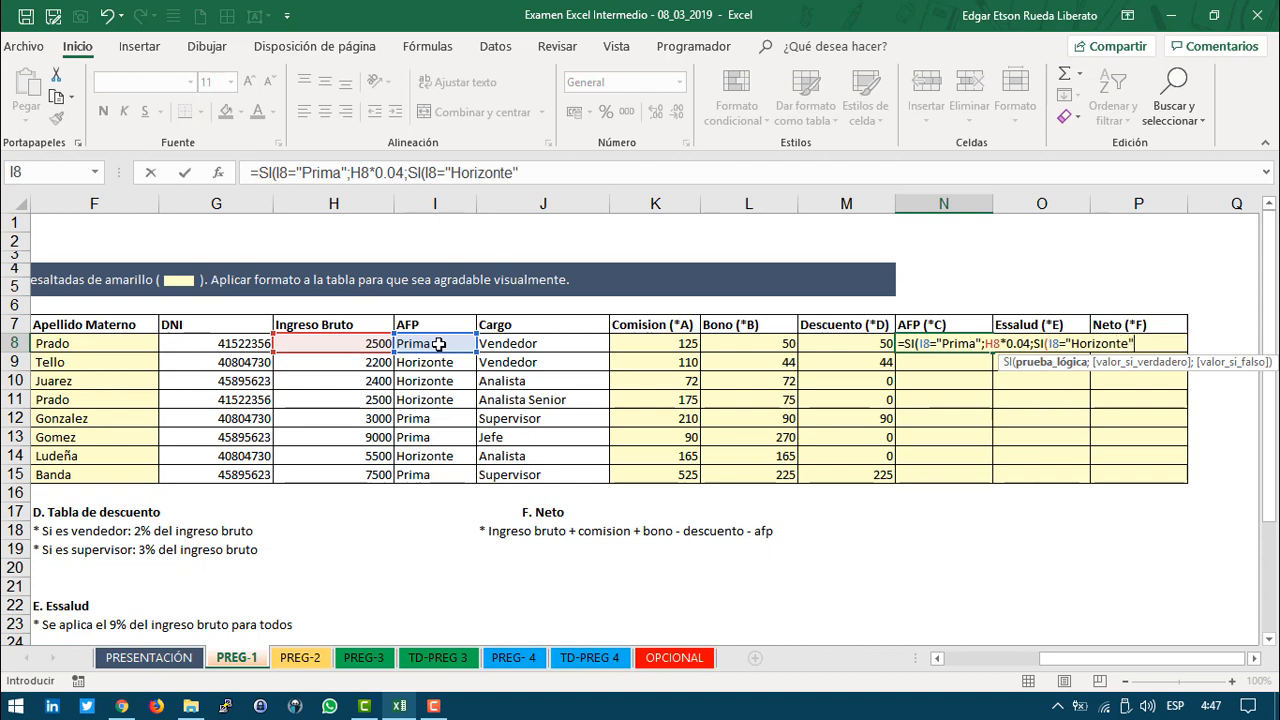
{"action": "type", "text": ";"}
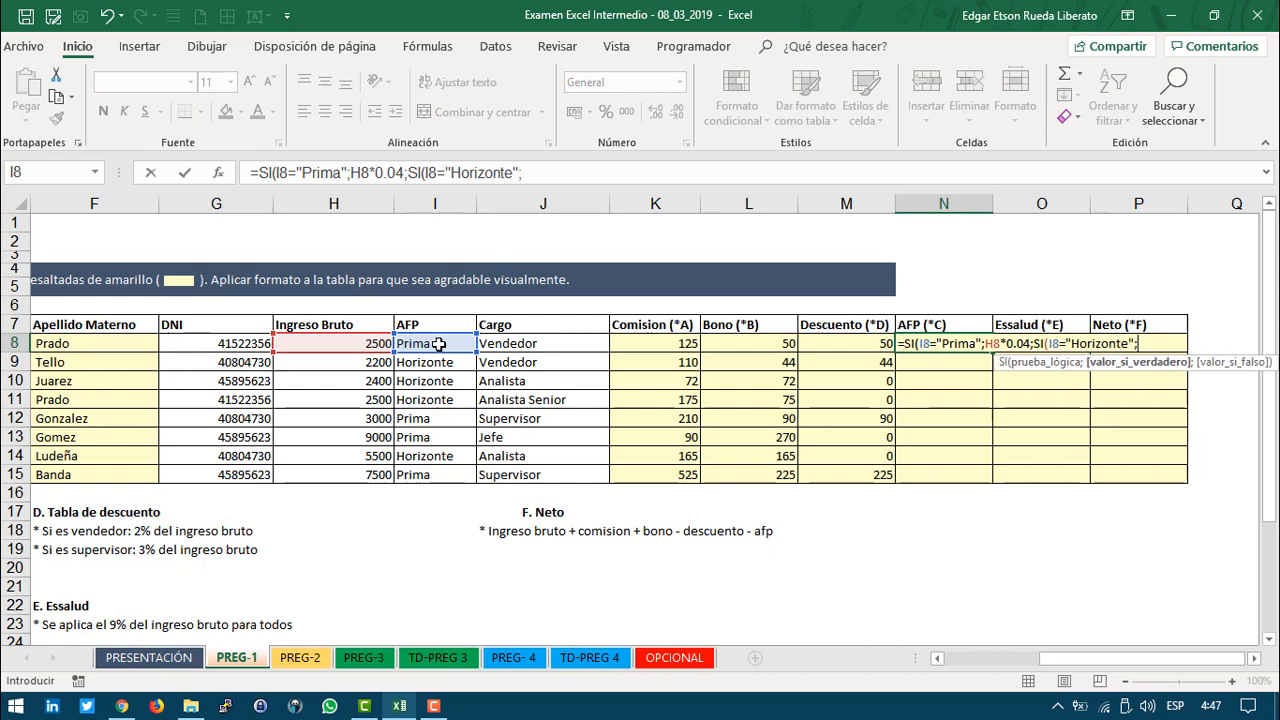
Step: Complete the nested SI in the N8 AFP formula with H8*0.05 if true and 0 if false
{"action": "left_click", "coordinate": [370, 344]}
{"action": "type", "text": "*"}
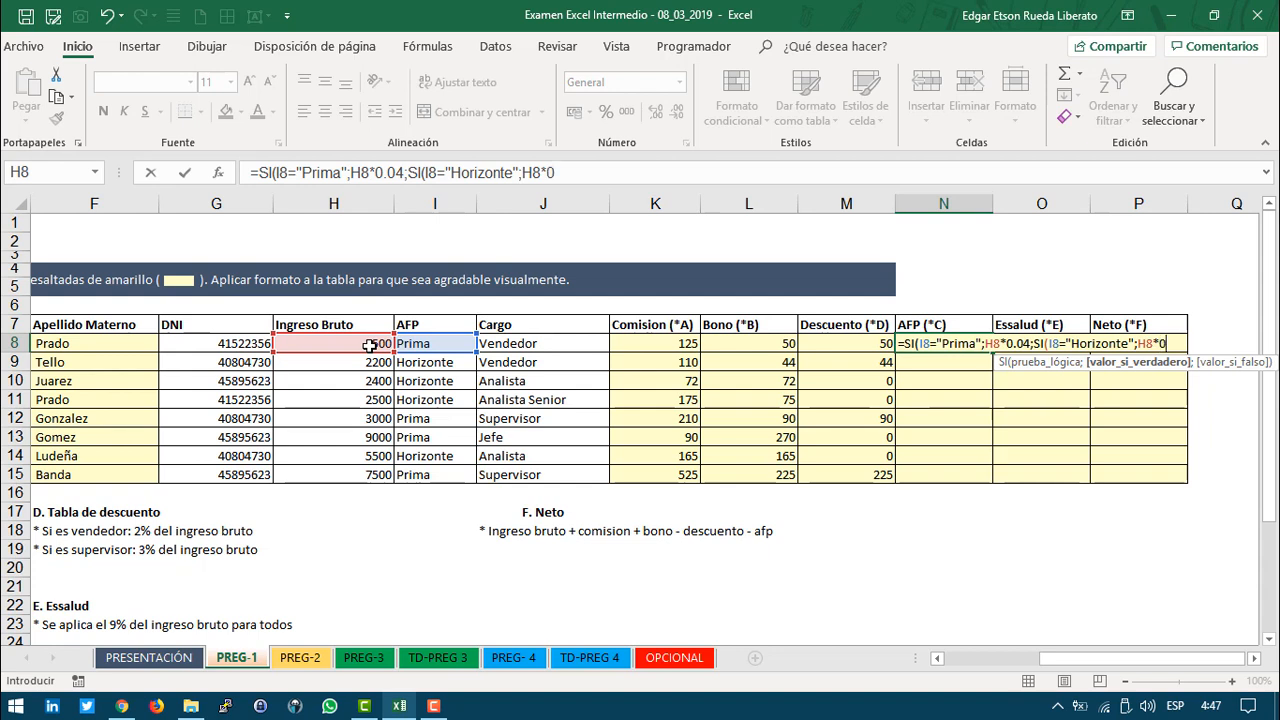
{"action": "type", "text": "0.05)"}
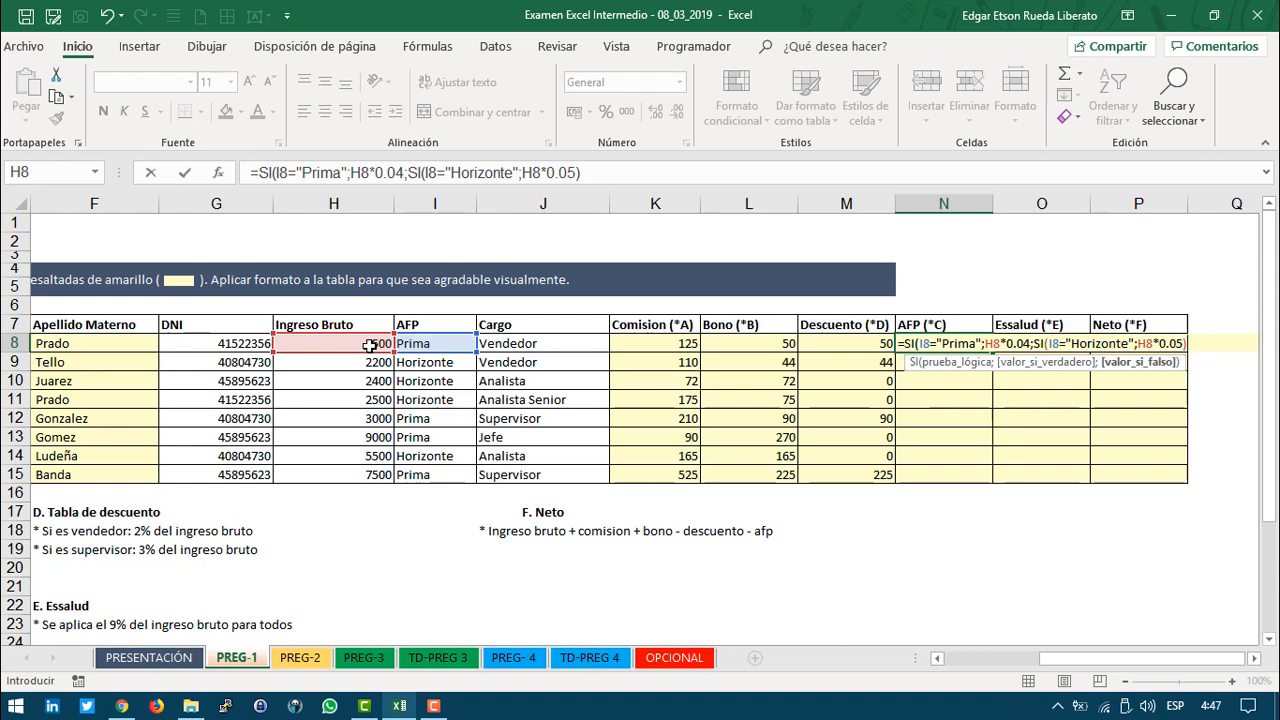
{"action": "key", "text": "BackSpace"}
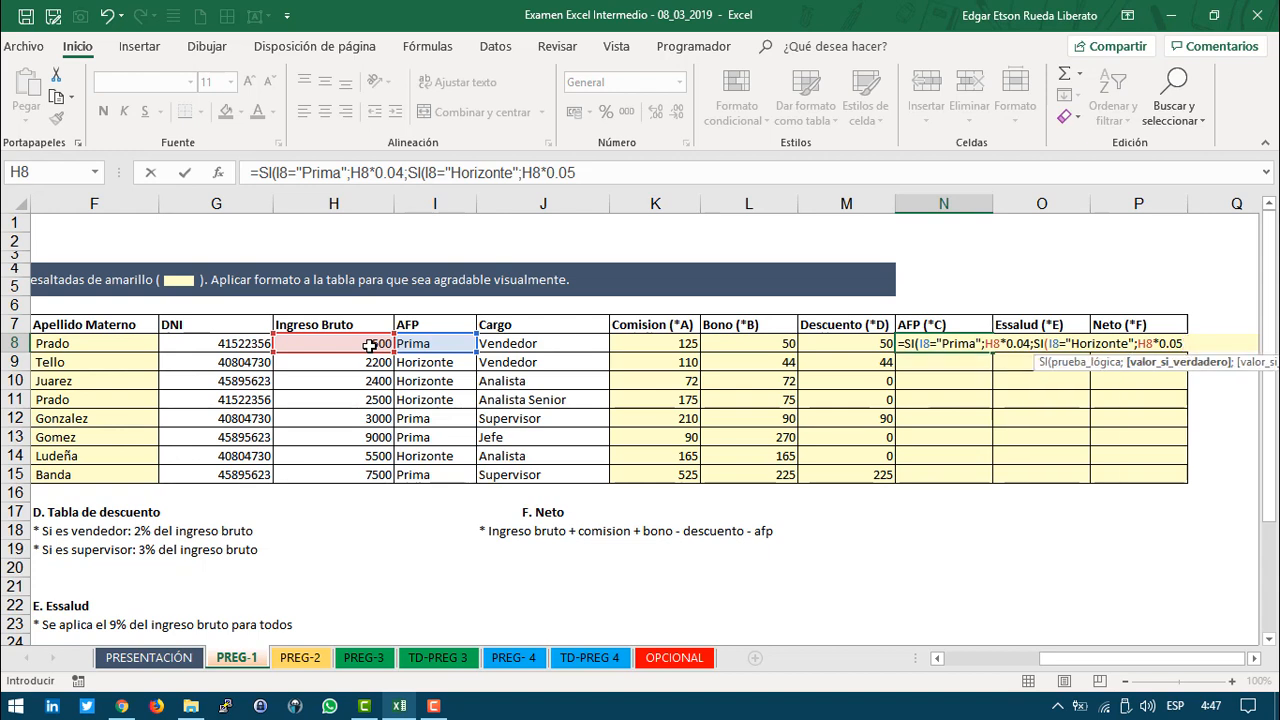
{"action": "type", "text": ";0"}
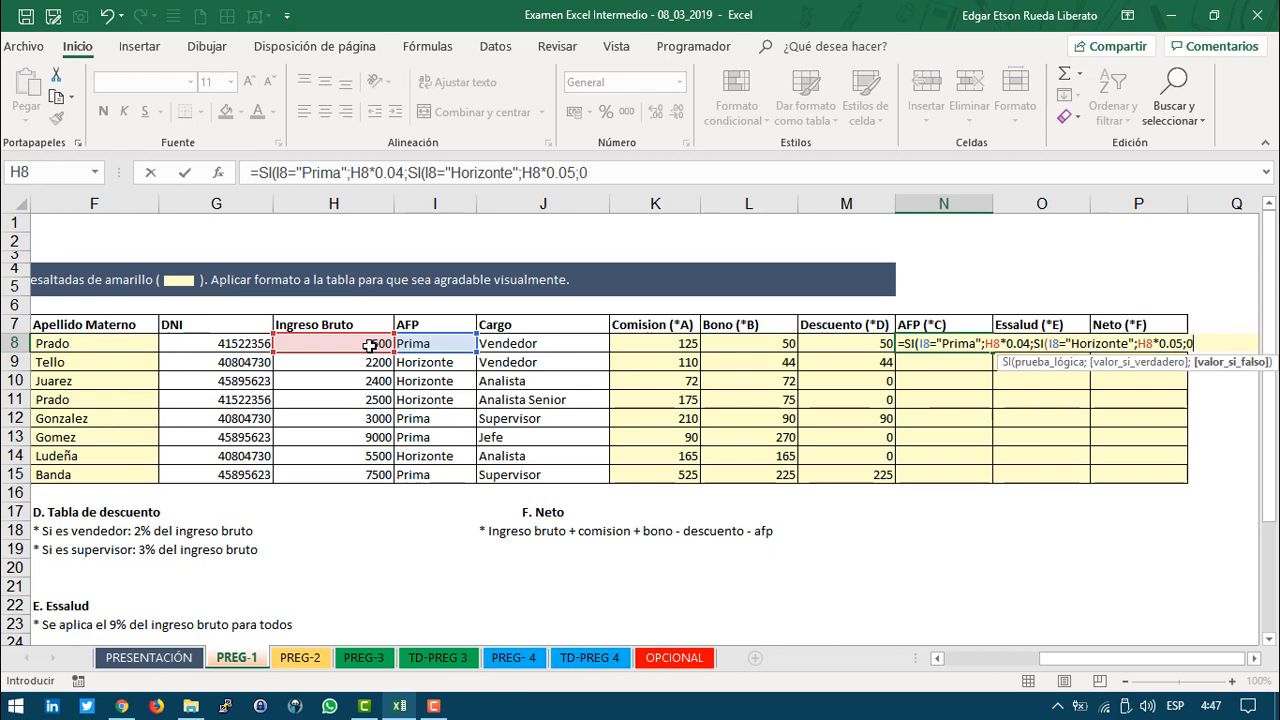
{"action": "type", "text": ")"}
{"action": "key", "text": "Return"}
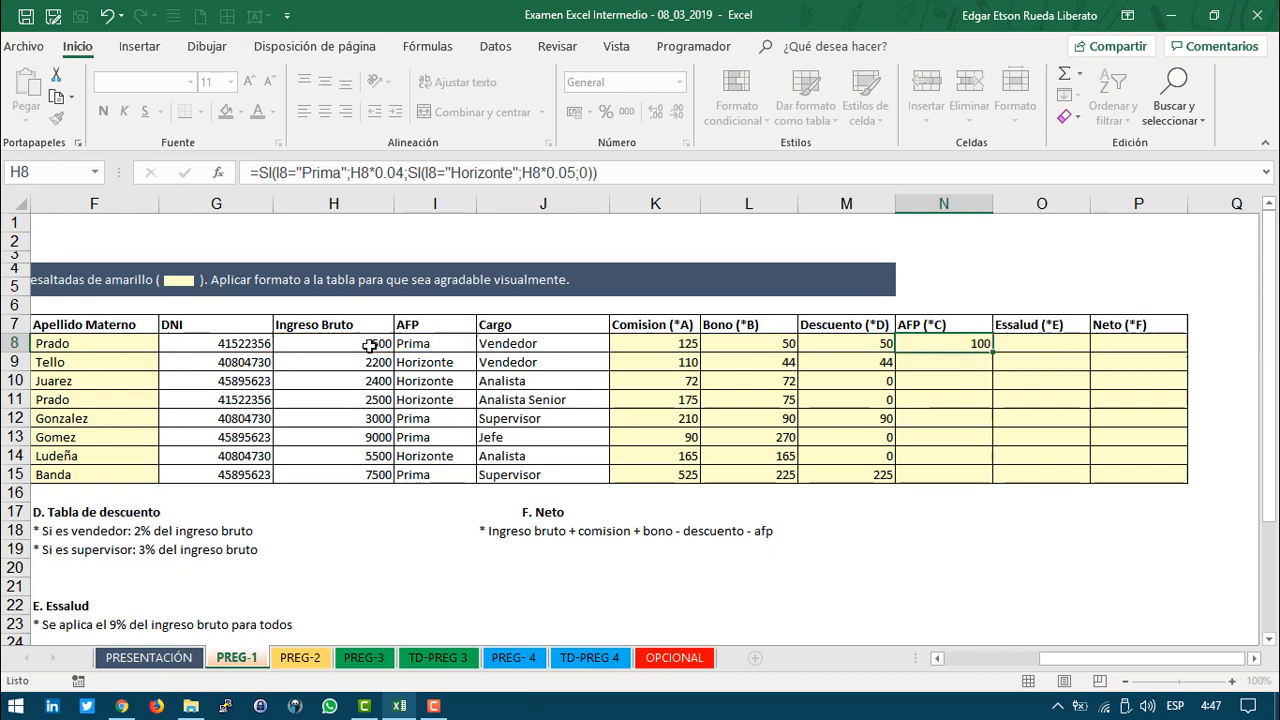
Step: Copy the N8 AFP formula down the column through N15
{"action": "left_click", "coordinate": [978, 344]}
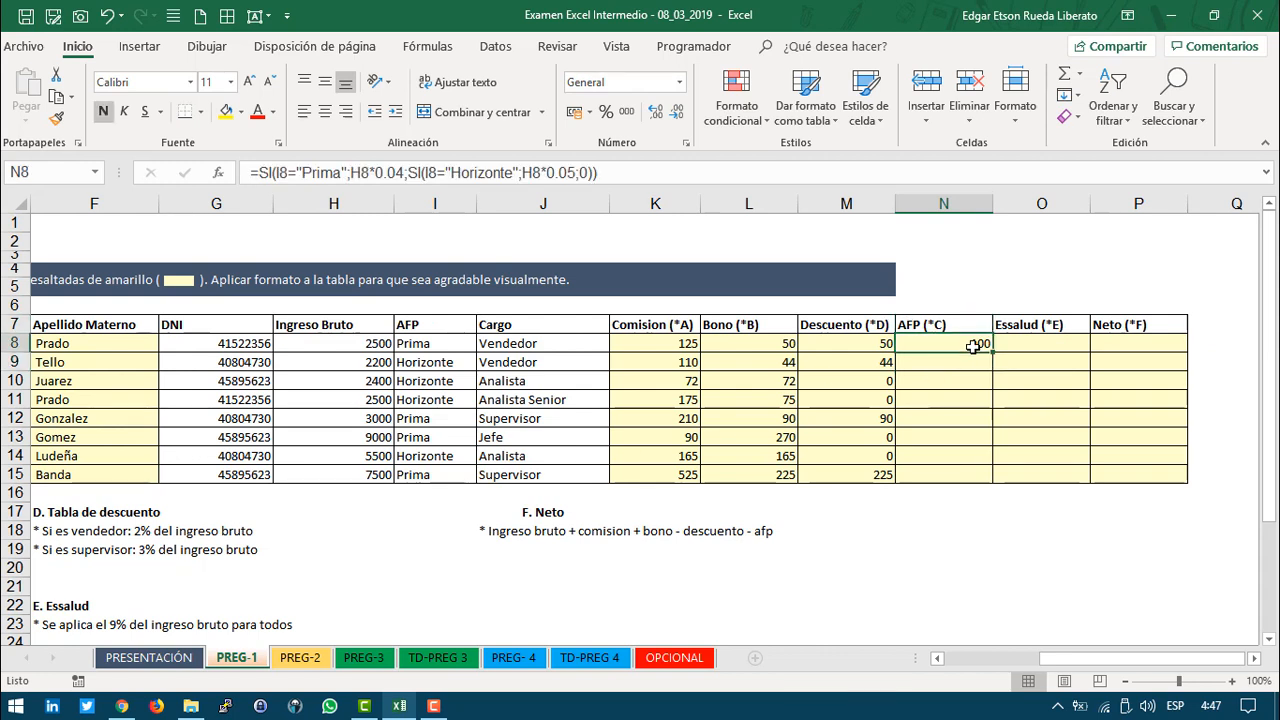
{"action": "double_click", "coordinate": [992, 353]}
{"action": "left_click", "coordinate": [944, 456]}
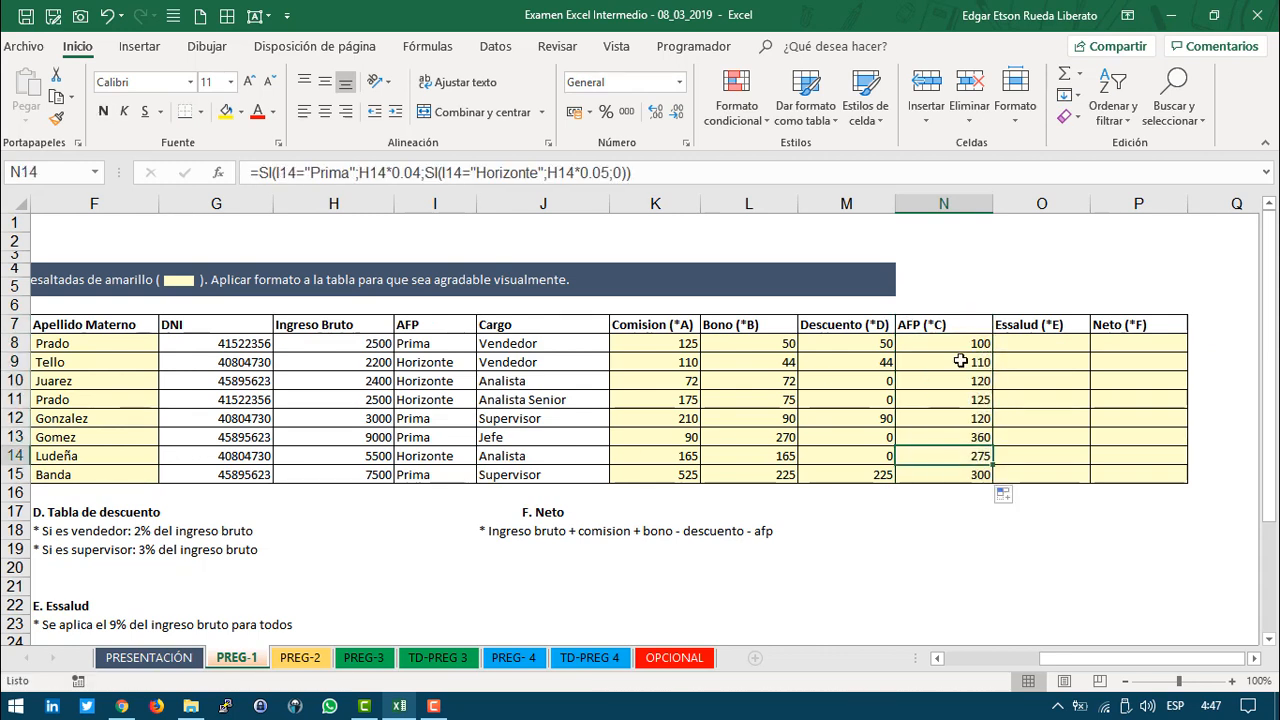
Step: Calculate Essalud (*E) in O8 with the formula =H8*0.09, following section E
{"action": "left_click", "coordinate": [1016, 345]}
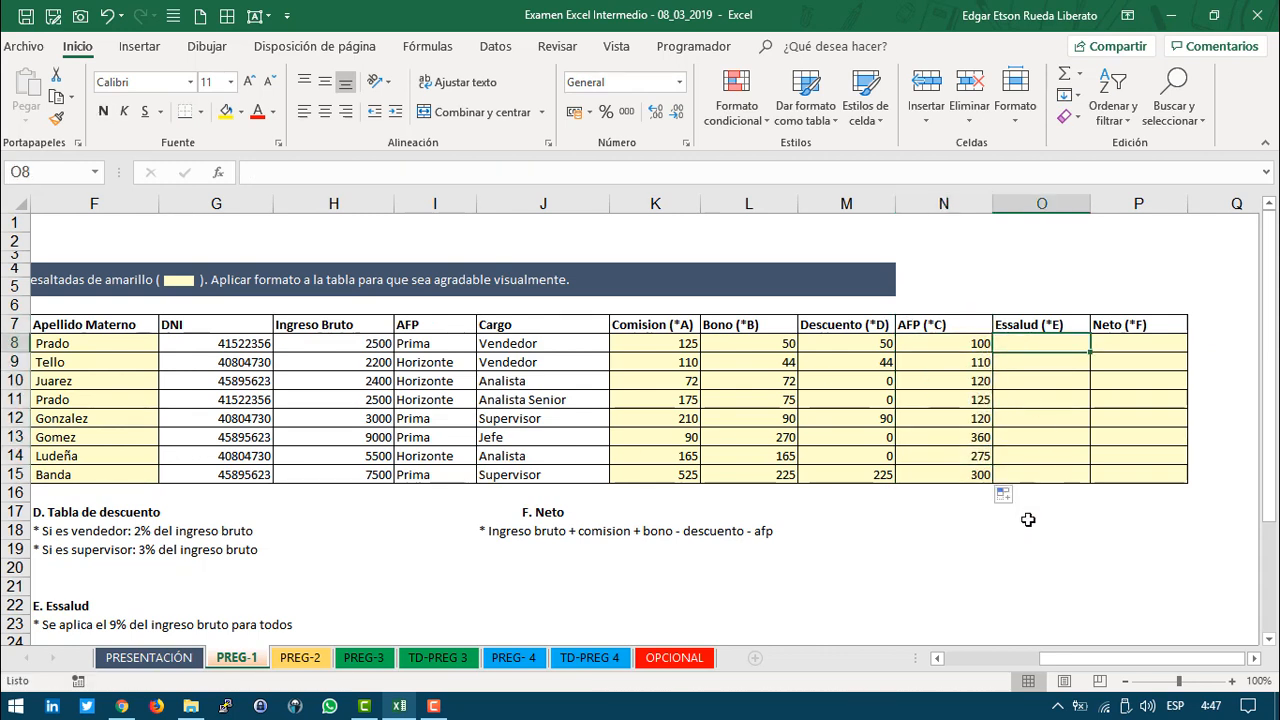
{"action": "scroll", "coordinate": [300, 566], "scroll_direction": "down", "scroll_amount": 2}
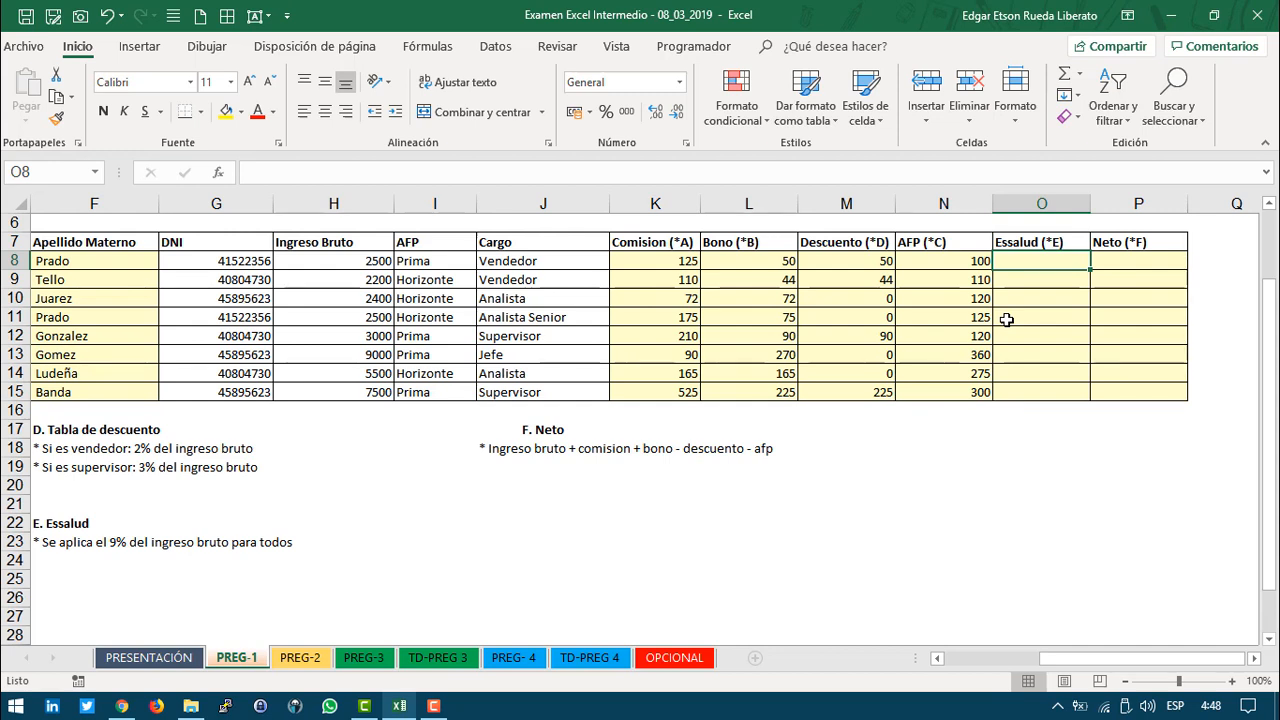
{"action": "type", "text": "="}
{"action": "left_click", "coordinate": [369, 262]}
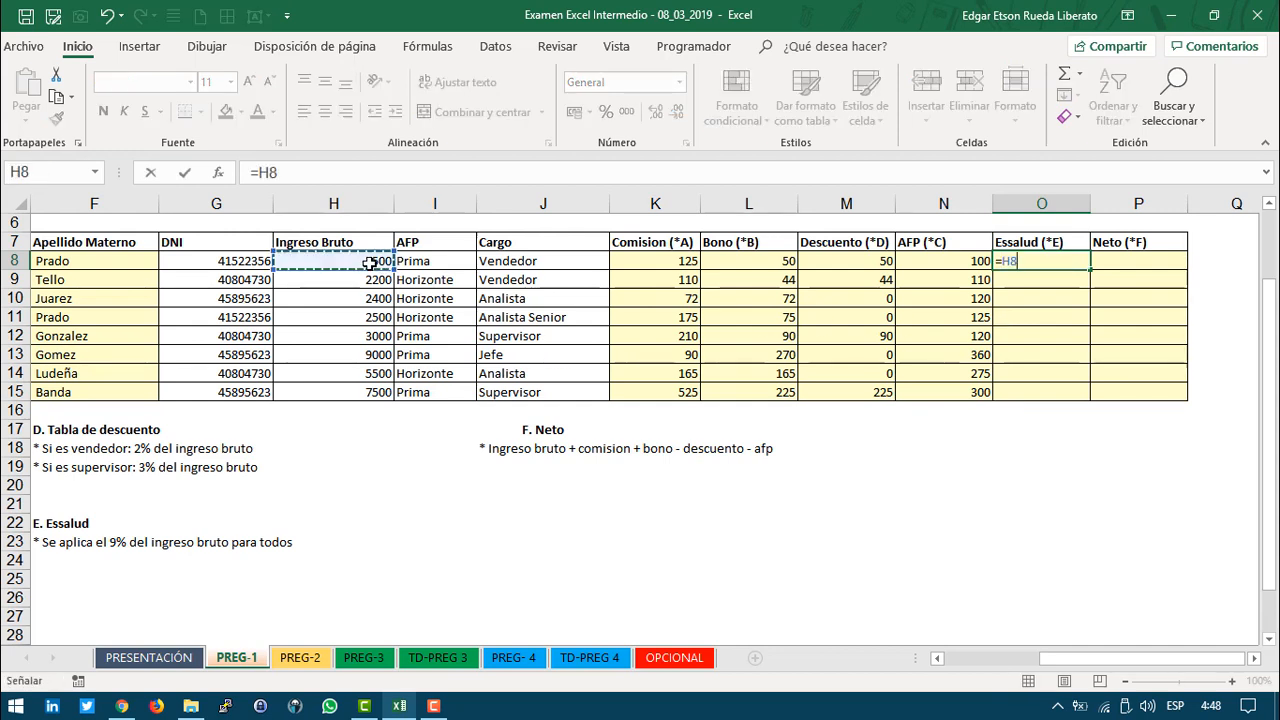
{"action": "type", "text": "*"}
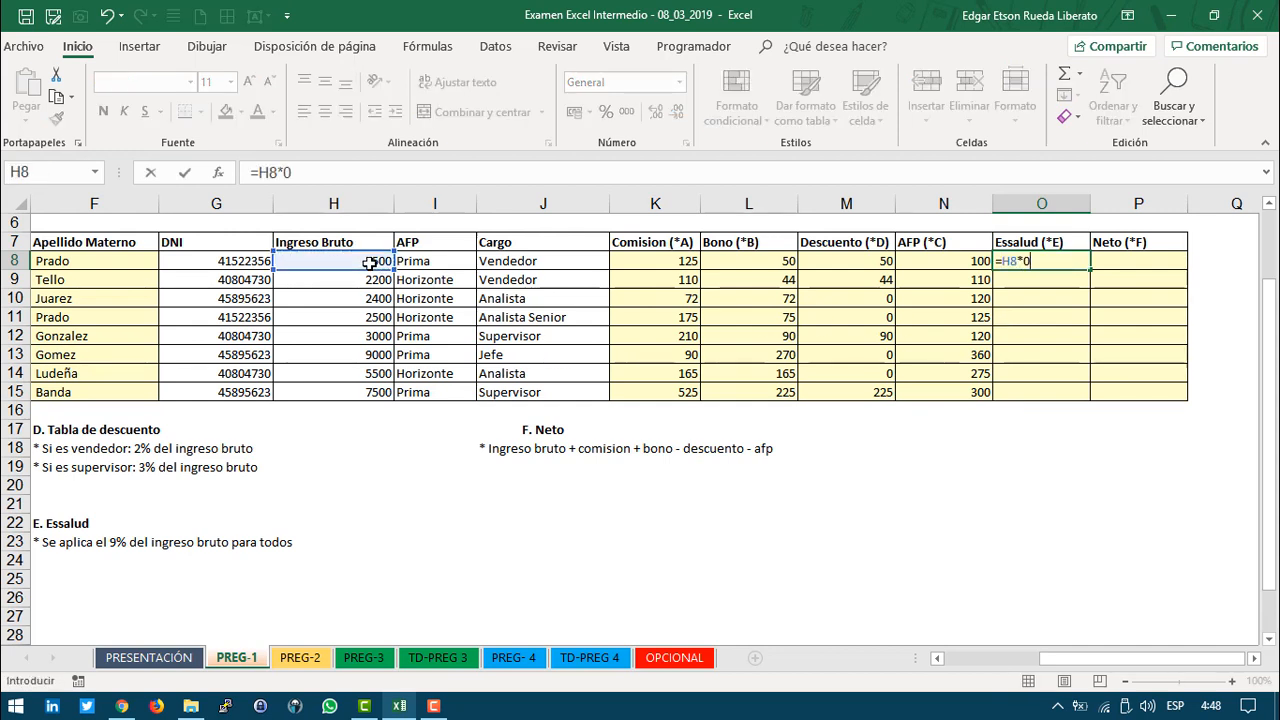
{"action": "type", "text": "0.09"}
{"action": "key", "text": "Return"}
Step: Copy the O8 Essalud formula down the column through O15
{"action": "left_click", "coordinate": [1031, 261]}
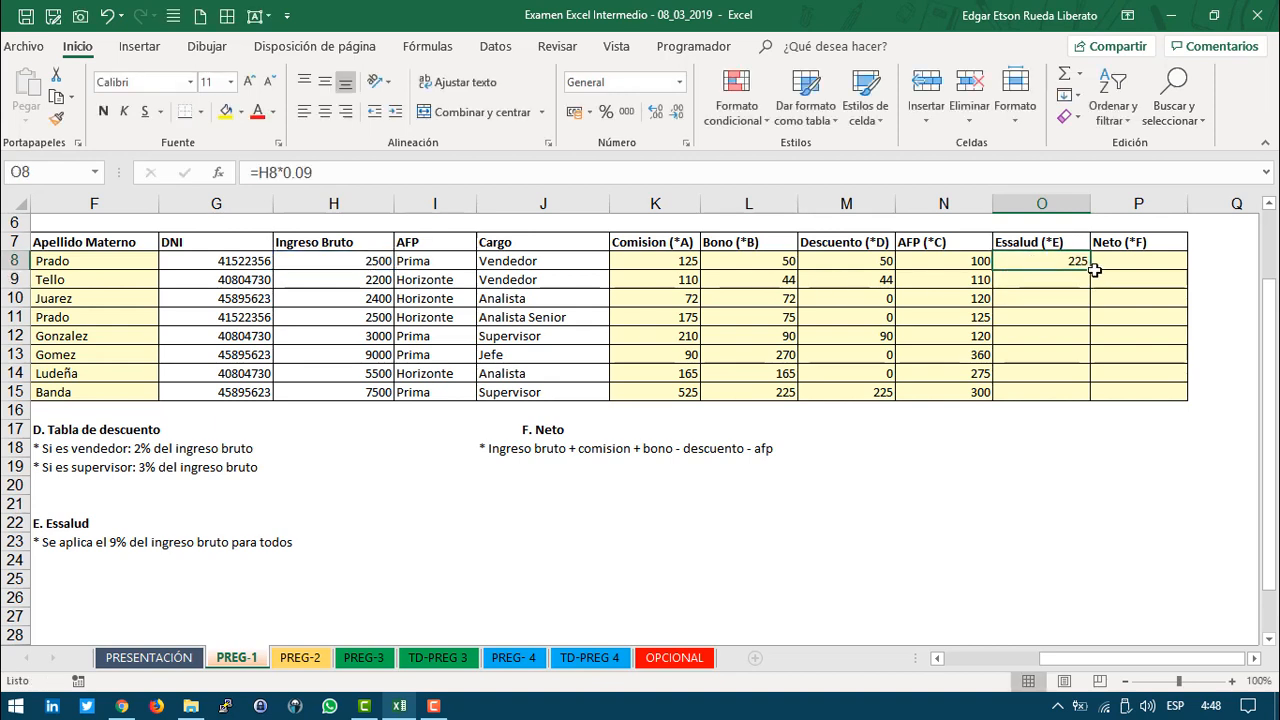
{"action": "double_click", "coordinate": [1091, 270]}
{"action": "left_click", "coordinate": [1055, 354]}
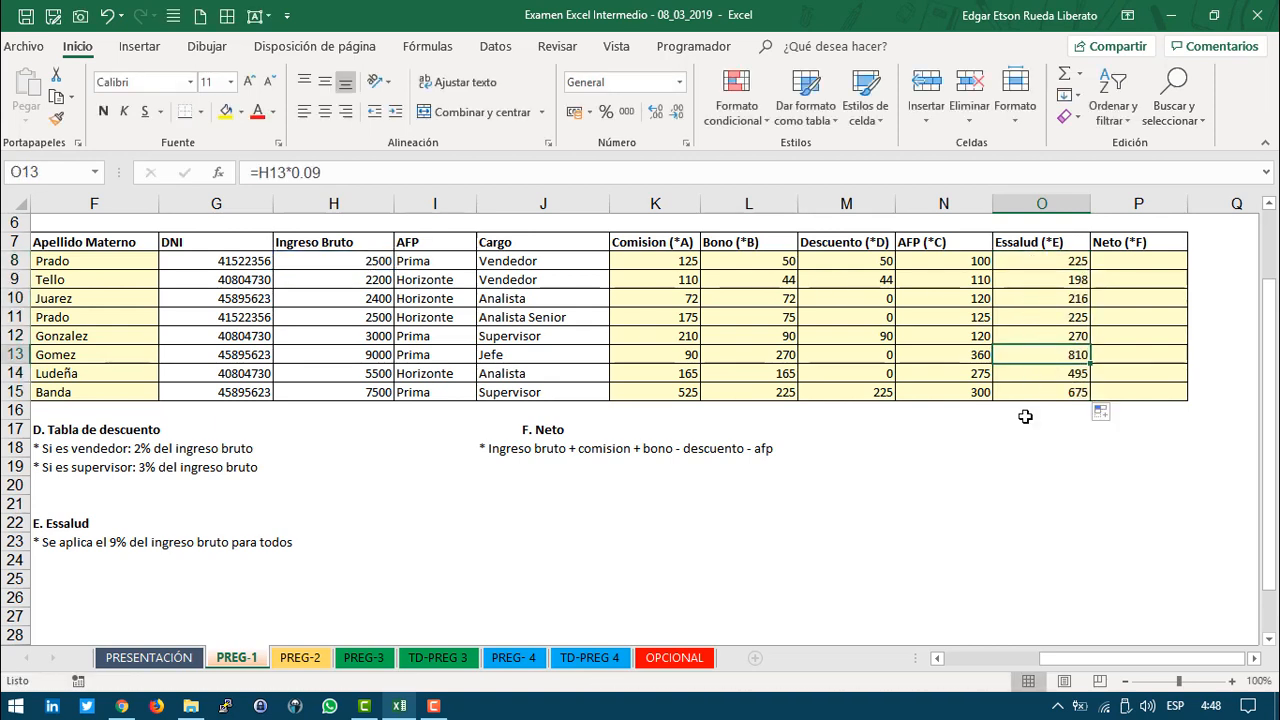
Step: Calculate Neto (*F) in P8 with the formula =H8+K8+L8-M8-N8, following section F
{"action": "left_click", "coordinate": [1128, 264]}
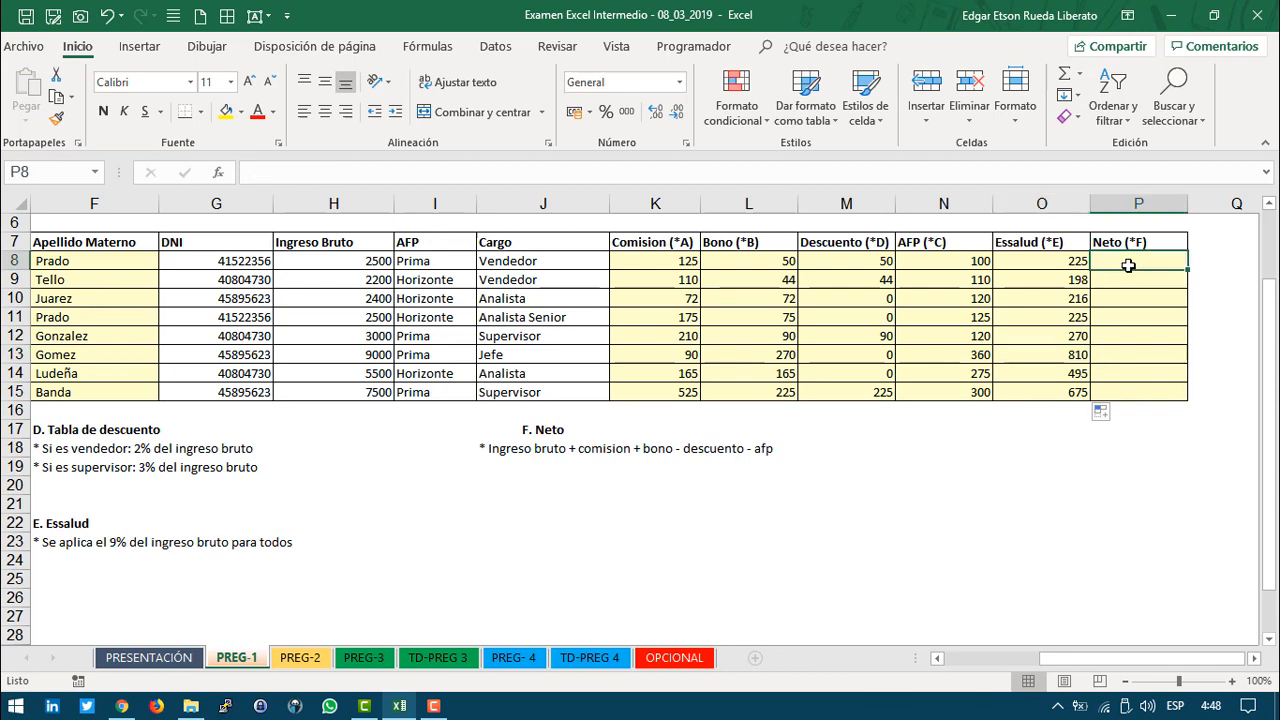
{"action": "type", "text": "="}
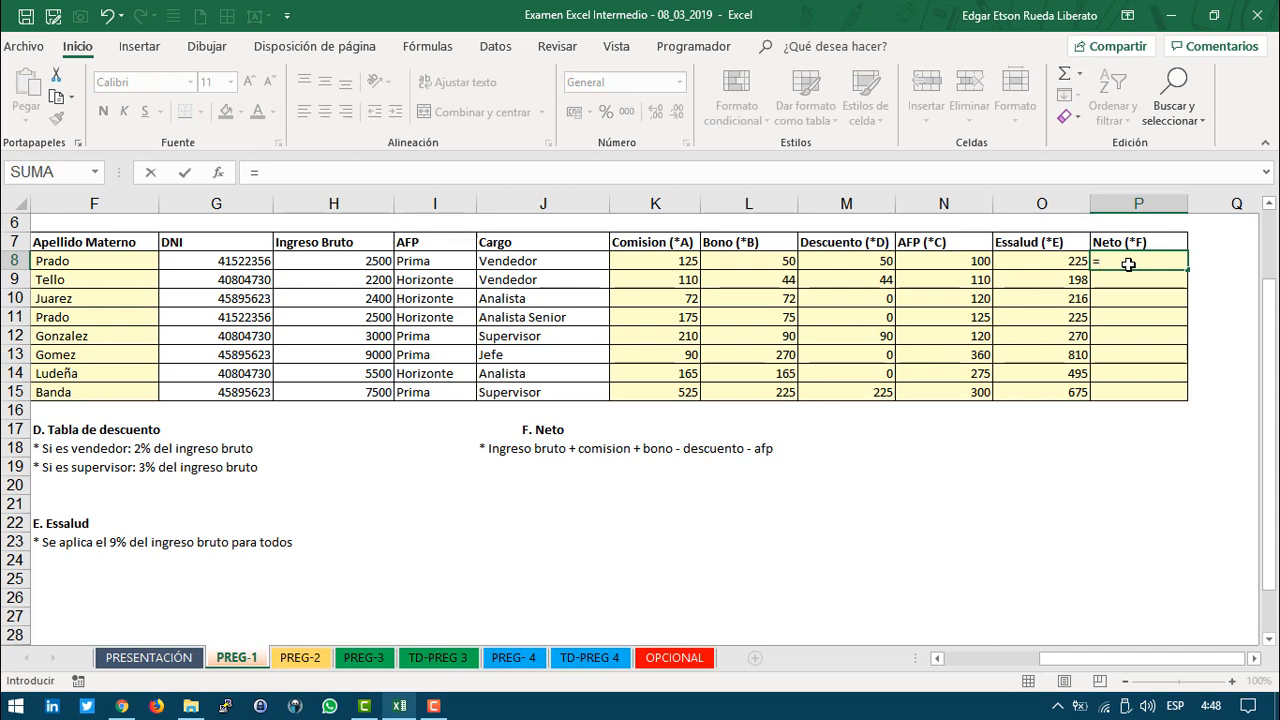
{"action": "left_click", "coordinate": [366, 262]}
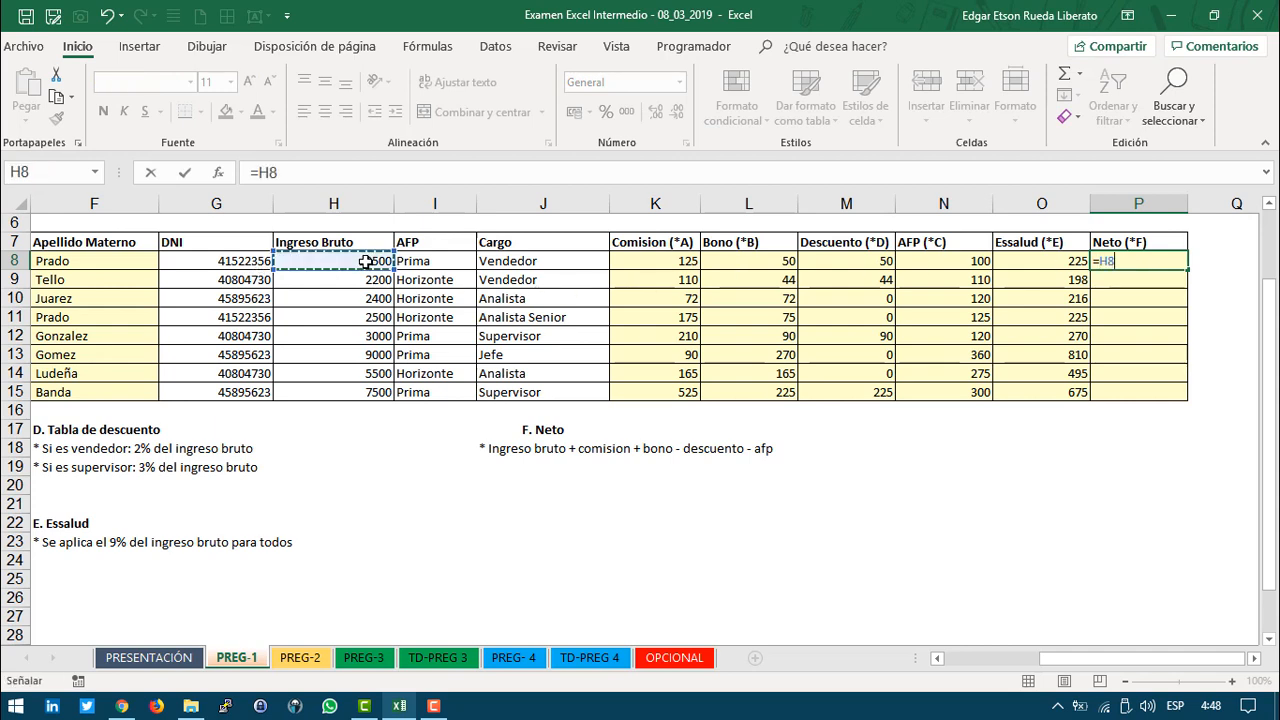
{"action": "type", "text": "+"}
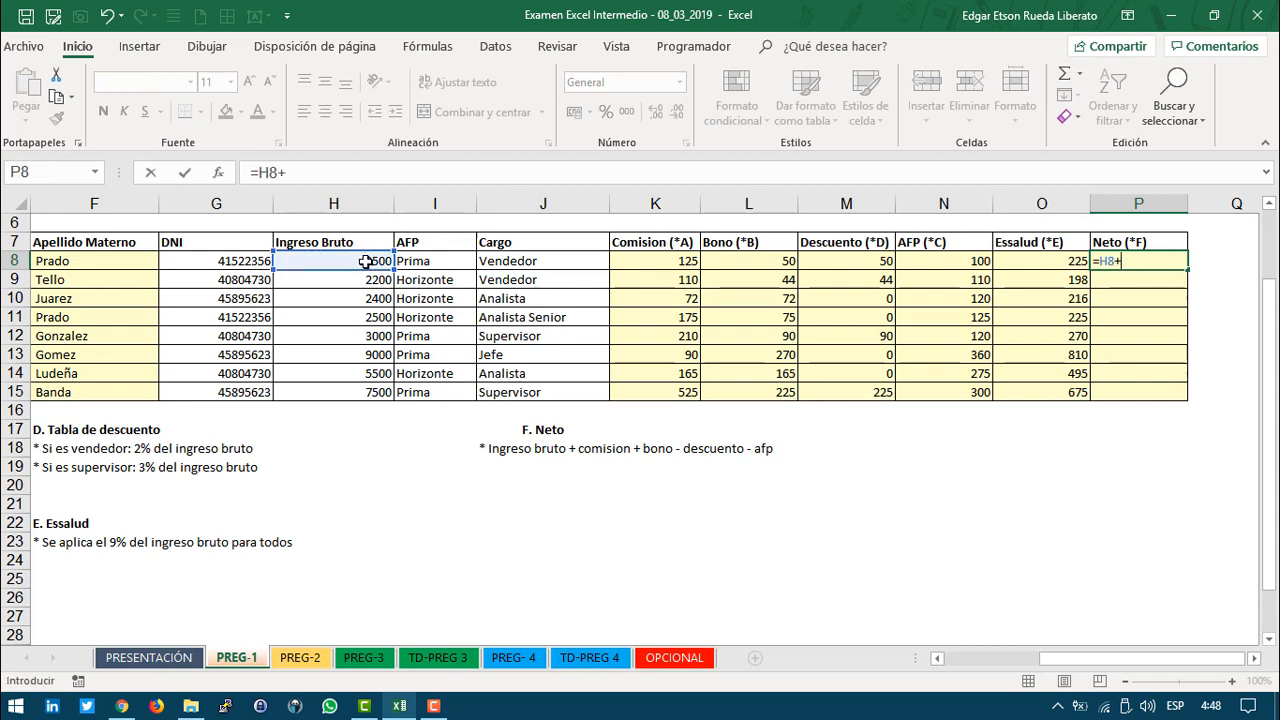
{"action": "left_click", "coordinate": [668, 258]}
{"action": "type", "text": "+"}
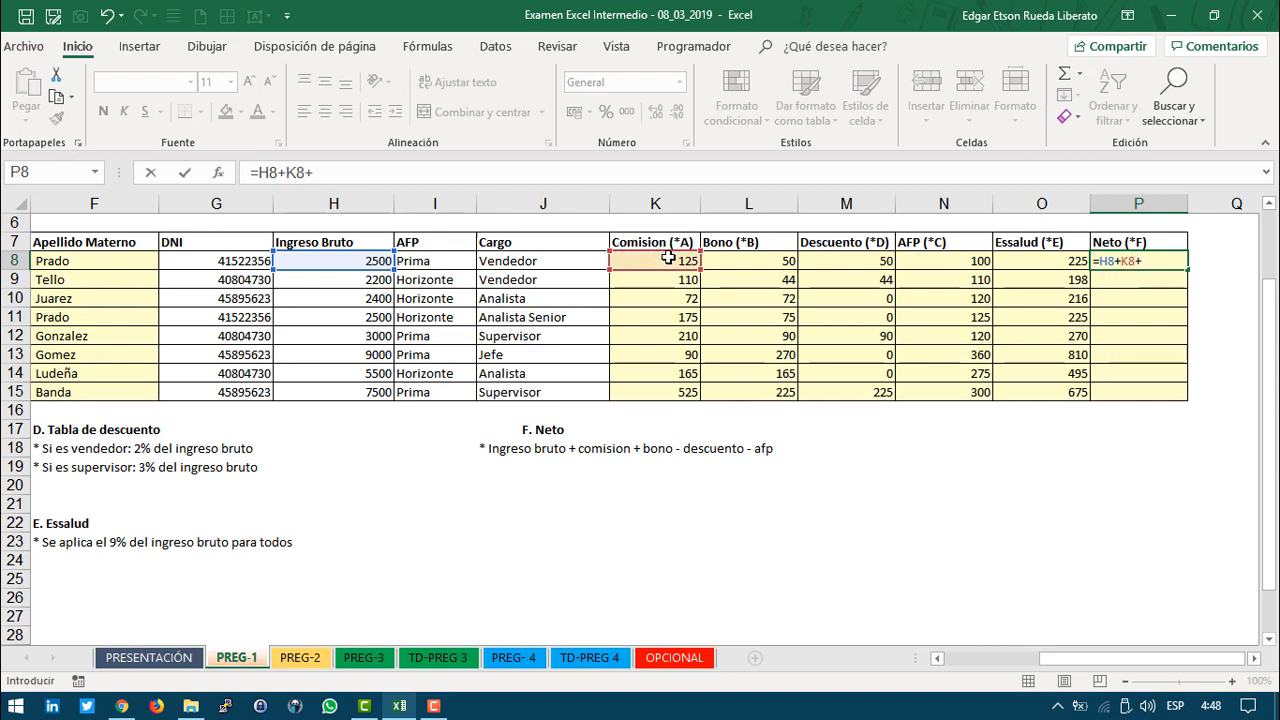
{"action": "left_click", "coordinate": [716, 262]}
{"action": "type", "text": "-"}
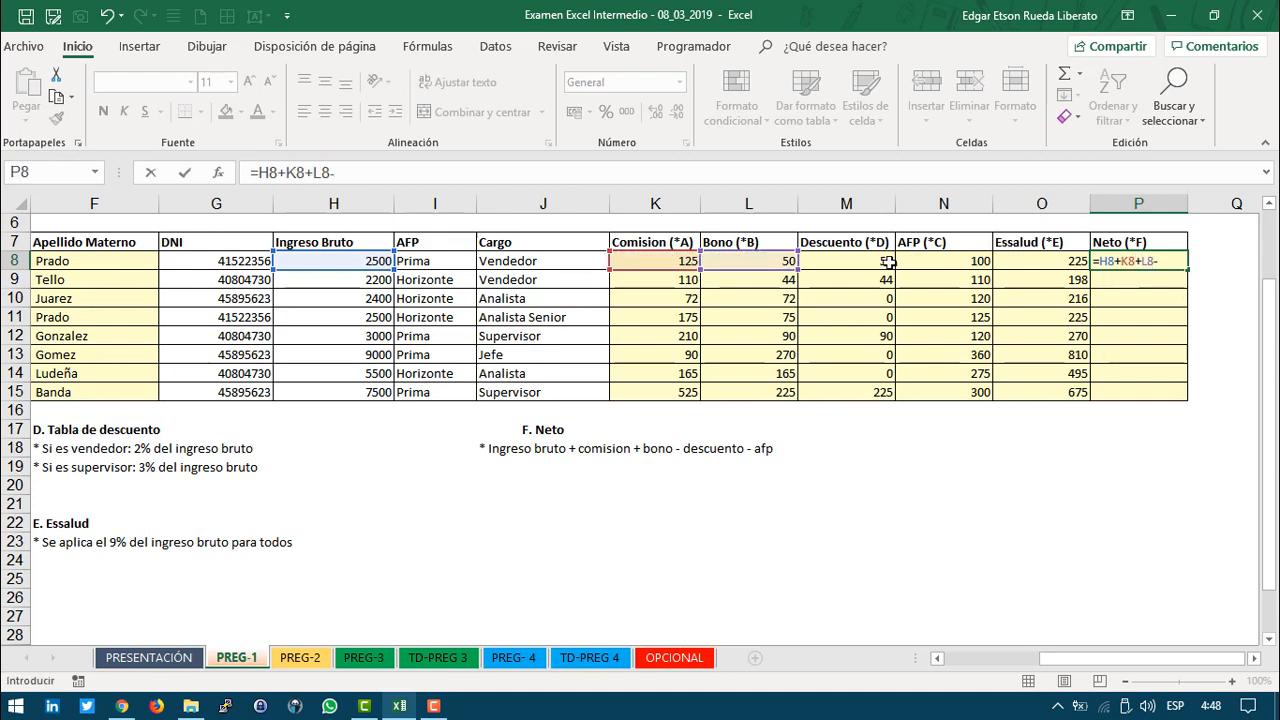
{"action": "left_click", "coordinate": [856, 265]}
{"action": "type", "text": "-"}
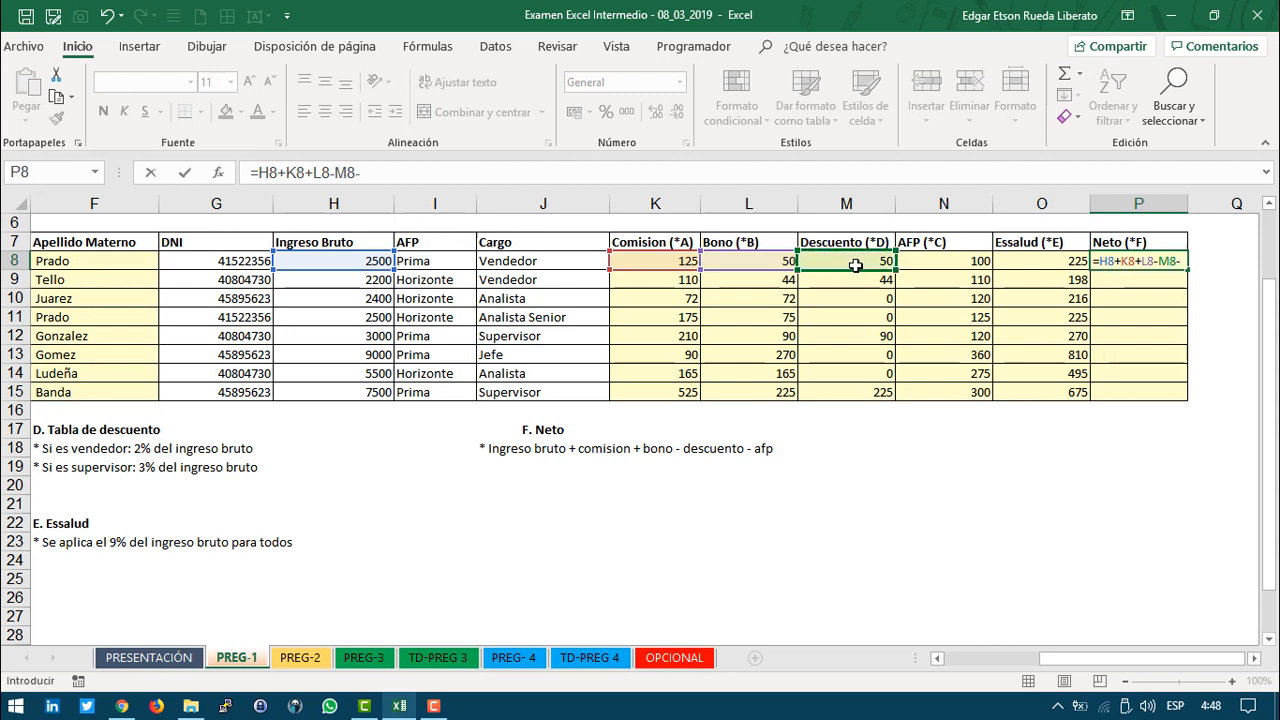
{"action": "left_click", "coordinate": [931, 262]}
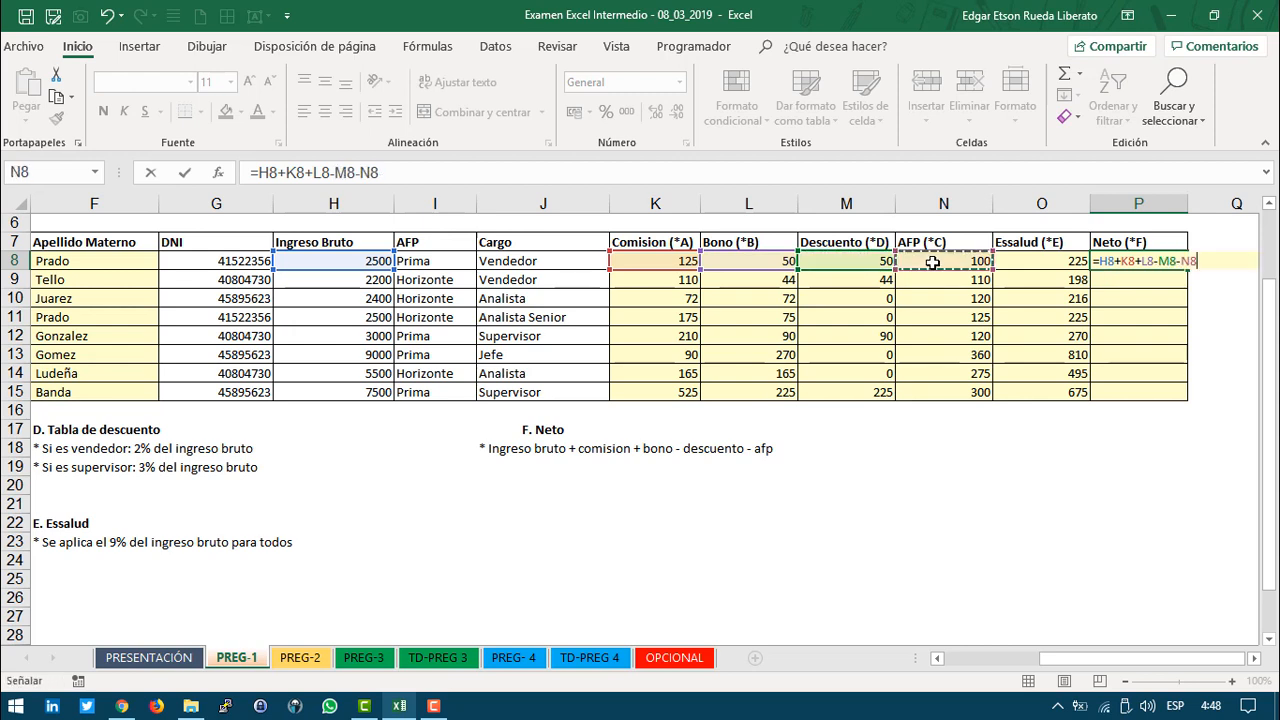
{"action": "key", "text": "Return"}
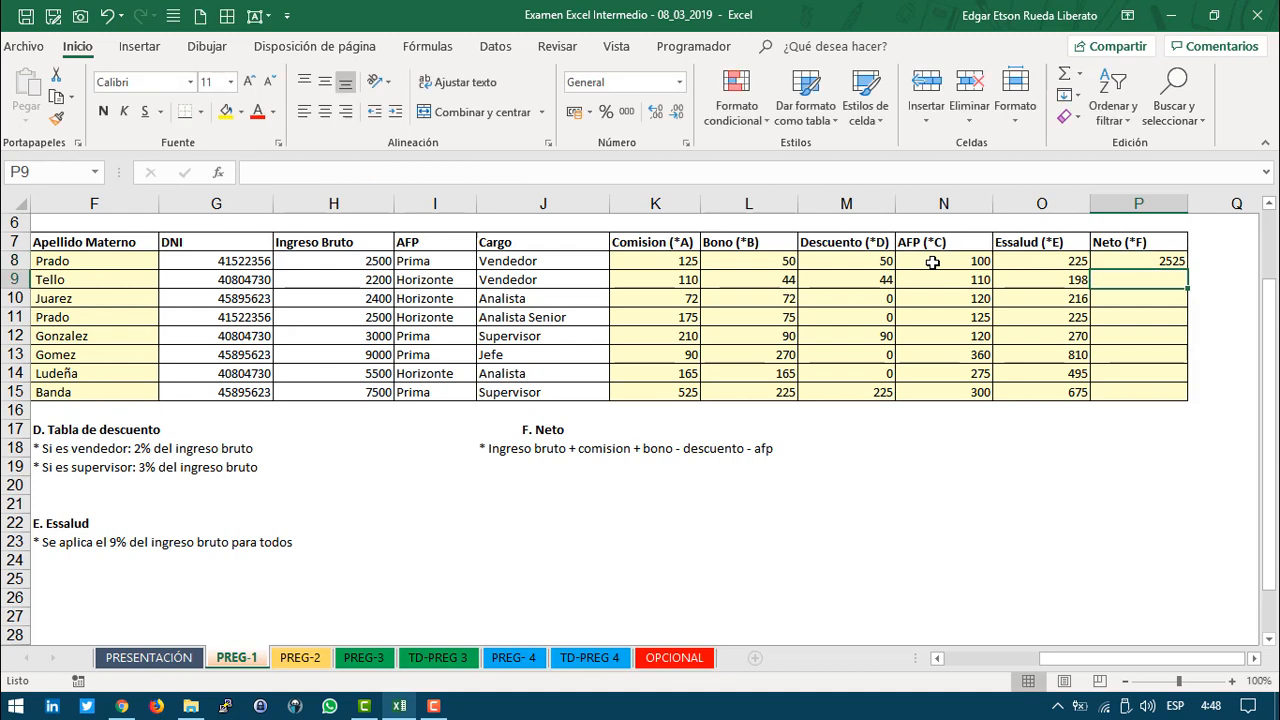
Step: Copy the P8 Neto formula down the column through P15
{"action": "left_click", "coordinate": [1184, 263]}
{"action": "left_click_drag", "start_coordinate": [1186, 263], "coordinate": [1186, 392]}
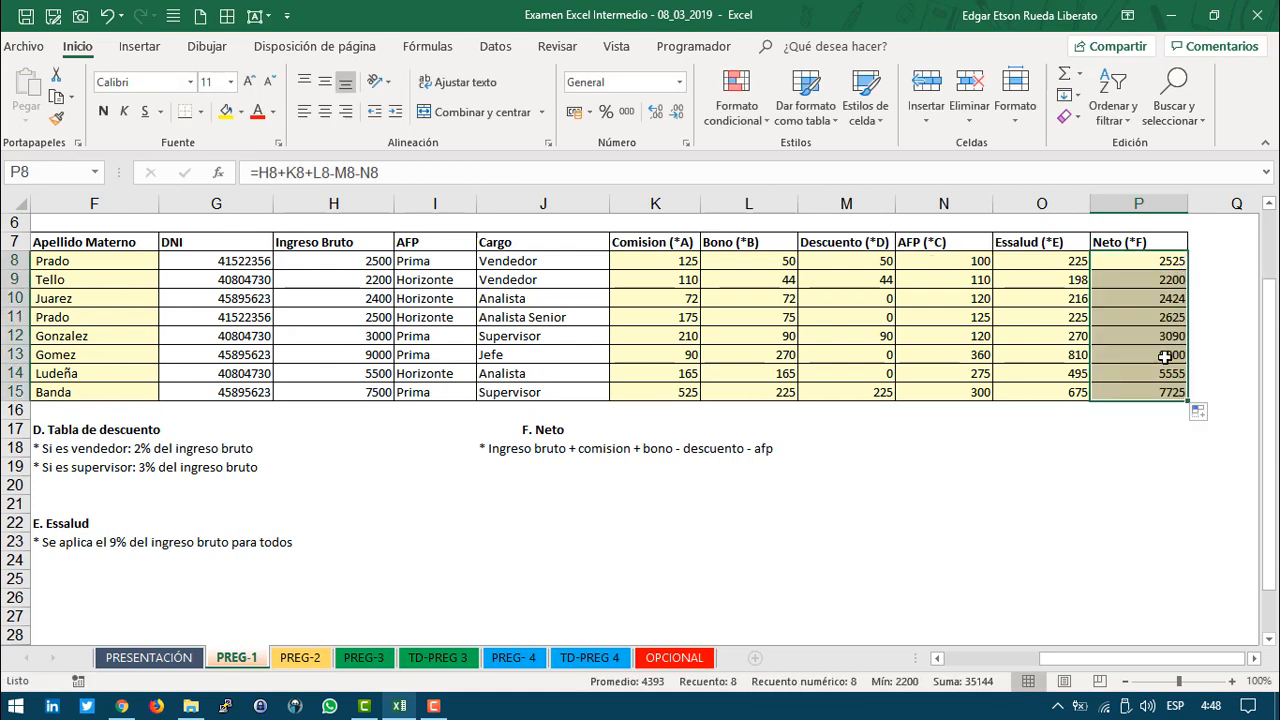
{"action": "left_click", "coordinate": [1140, 354]}
Step: Switch to the PREG-2 sheet and read the question's instruction in the banner above the tables
{"action": "left_click_drag", "start_coordinate": [1115, 658], "coordinate": [1010, 658]}
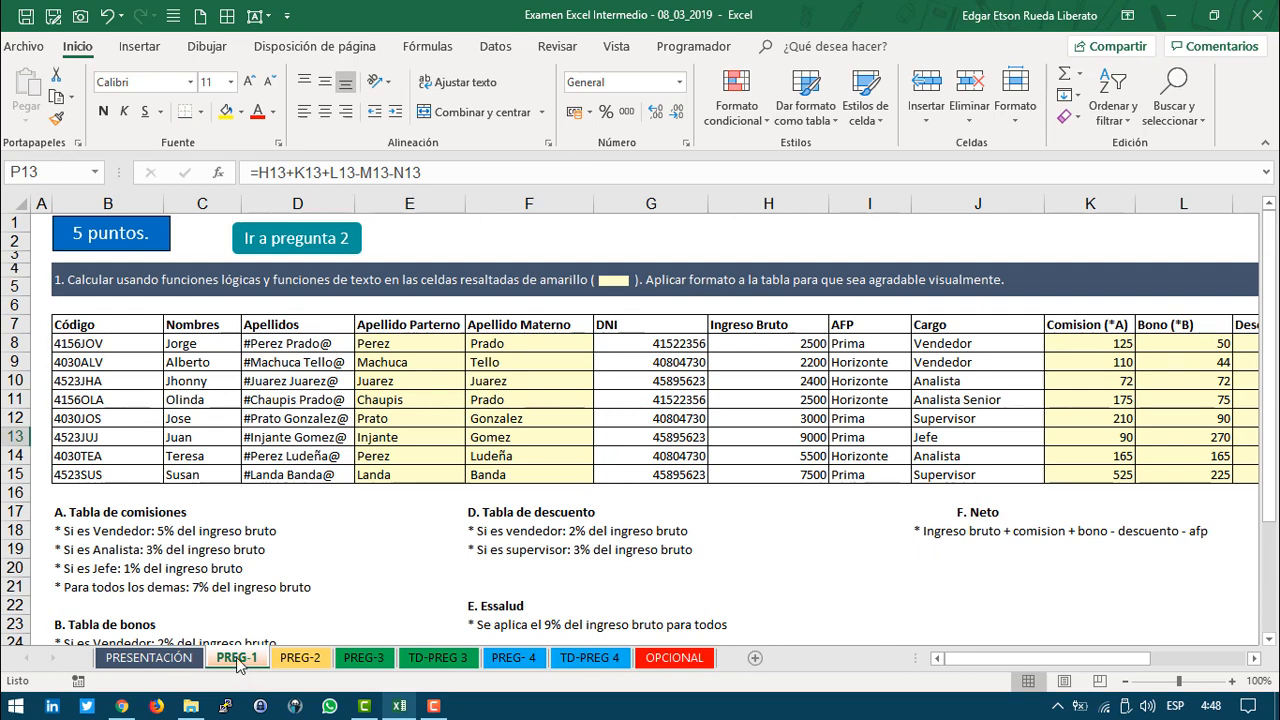
{"action": "left_click", "coordinate": [300, 657]}
{"action": "left_click", "coordinate": [350, 385]}
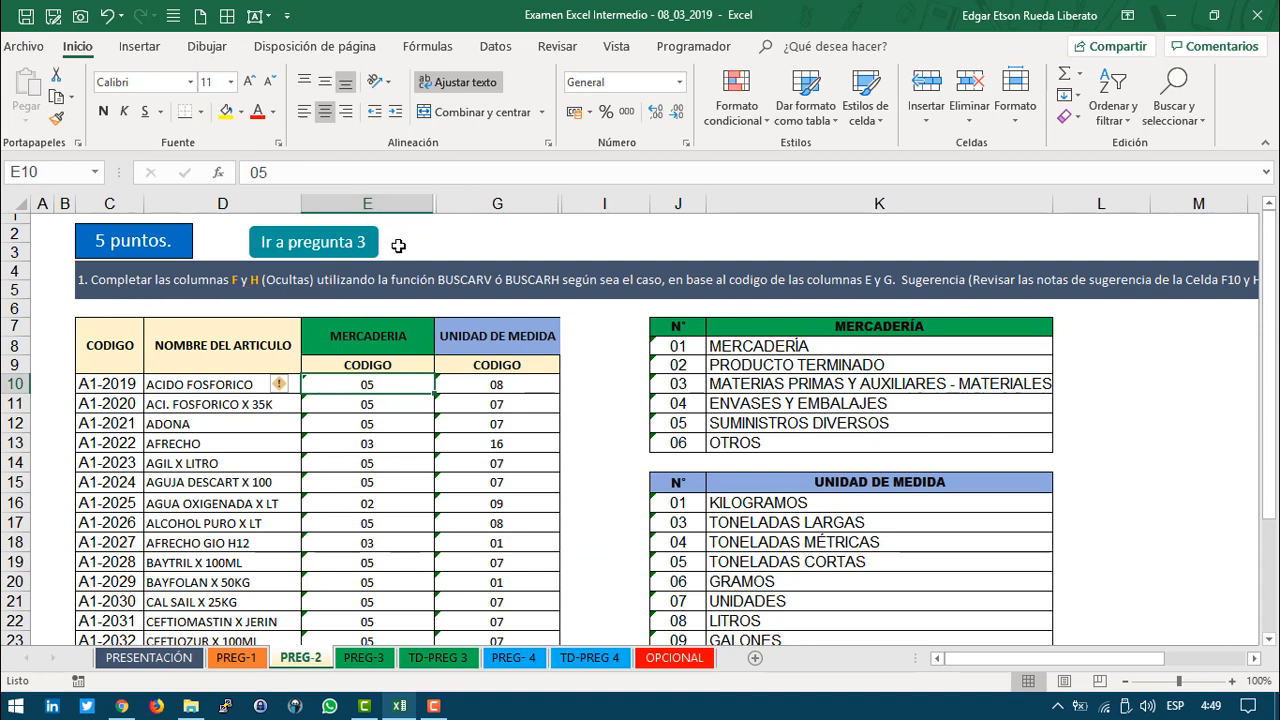
{"action": "left_click", "coordinate": [282, 280]}
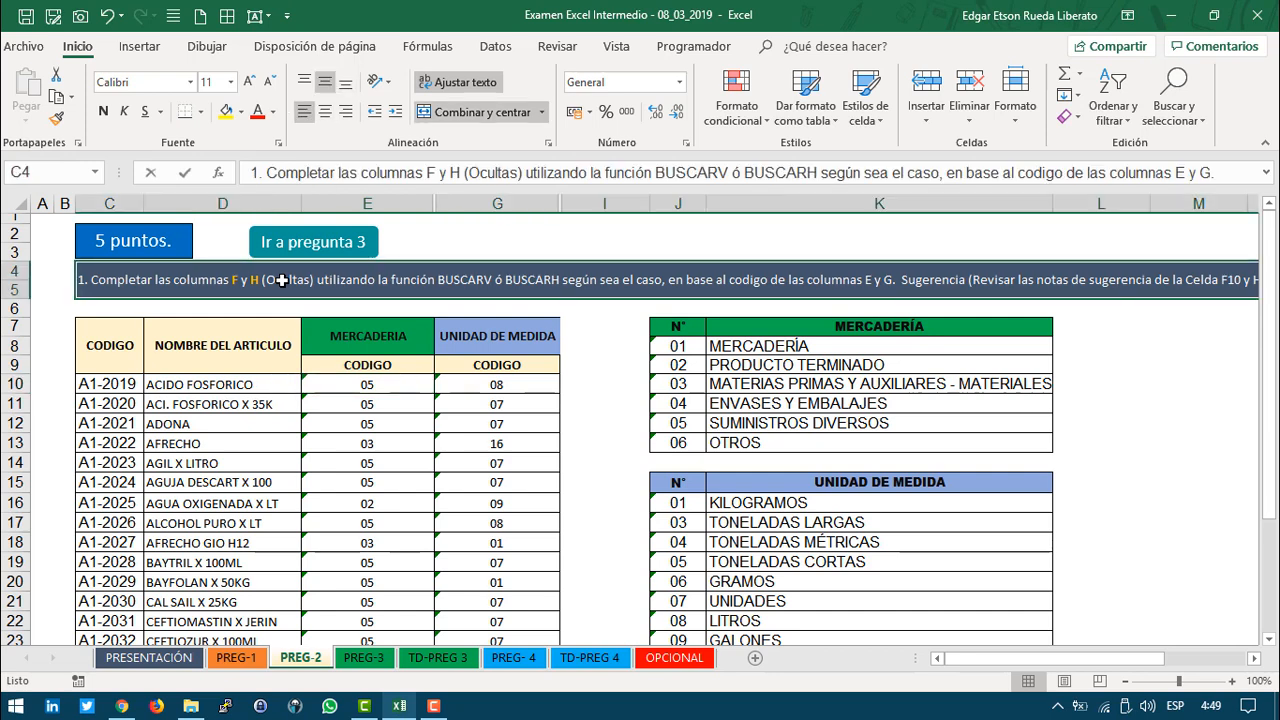
{"action": "double_click", "coordinate": [282, 280]}
{"action": "left_click", "coordinate": [372, 318]}
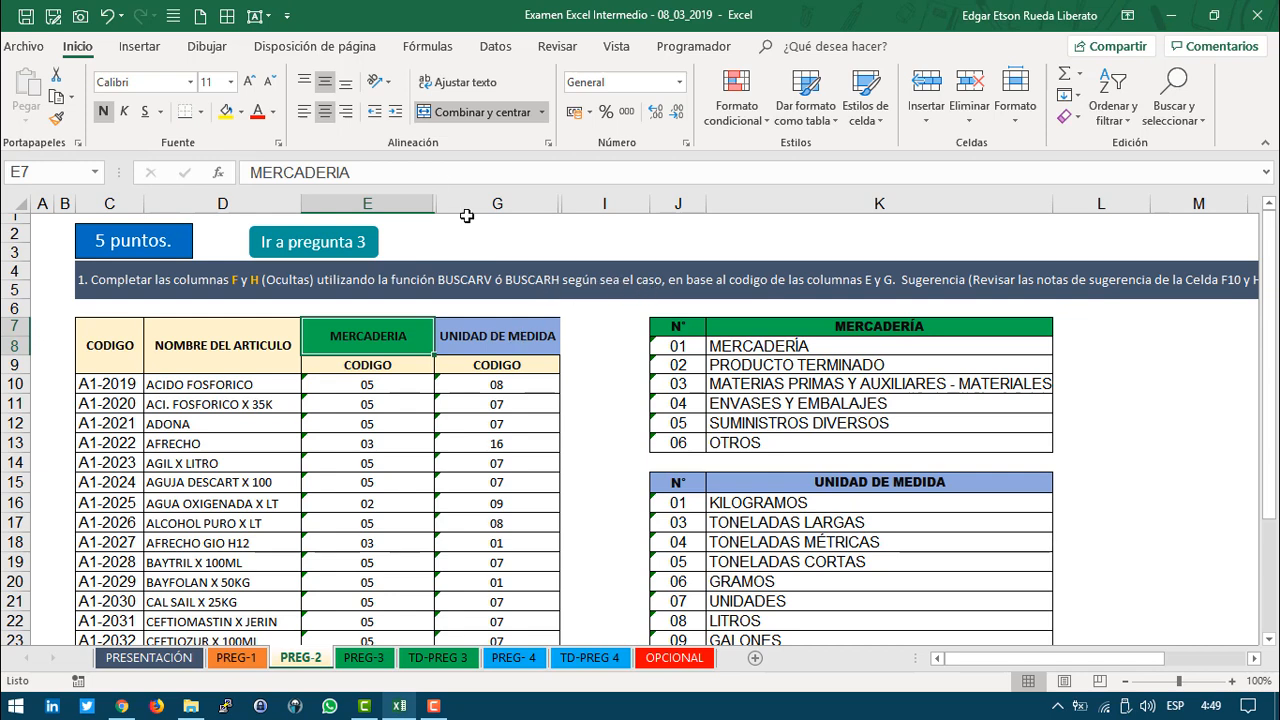
Step: Unhide columns F and H in the article table on PREG-2
{"action": "left_click_drag", "start_coordinate": [420, 203], "coordinate": [570, 197]}
{"action": "right_click", "coordinate": [570, 197]}
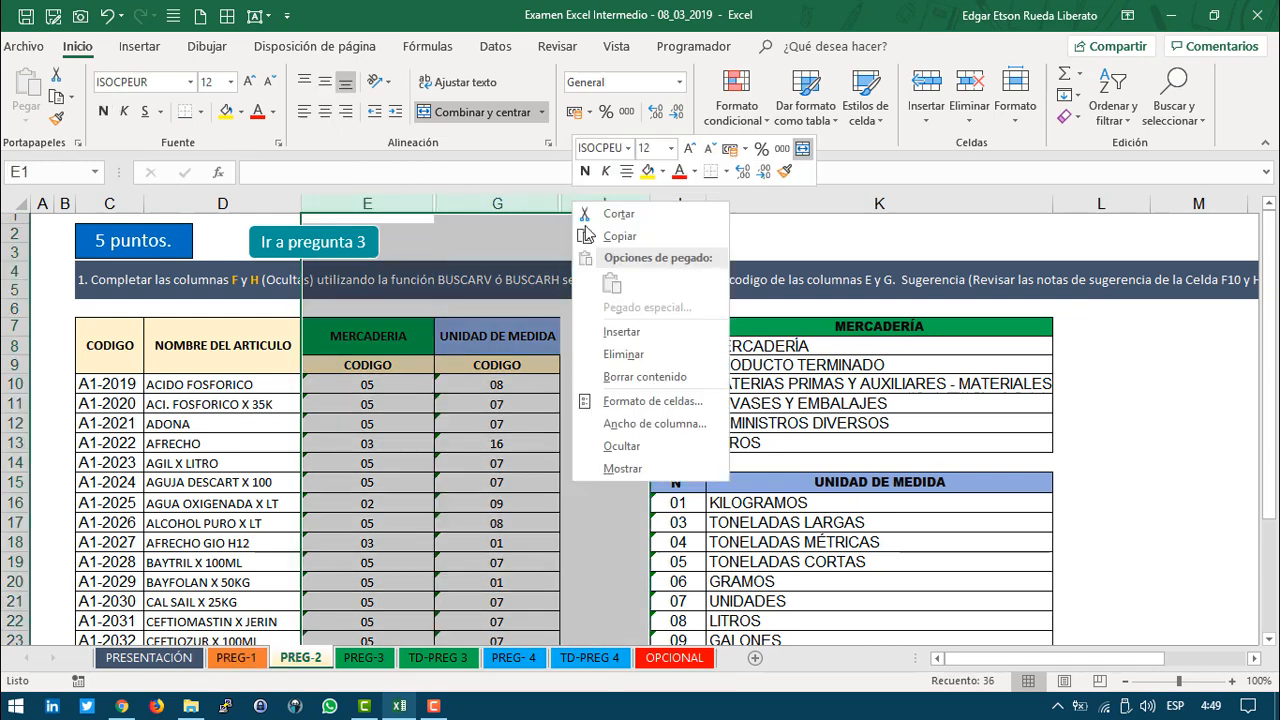
{"action": "left_click", "coordinate": [622, 467]}
{"action": "left_click", "coordinate": [620, 393]}
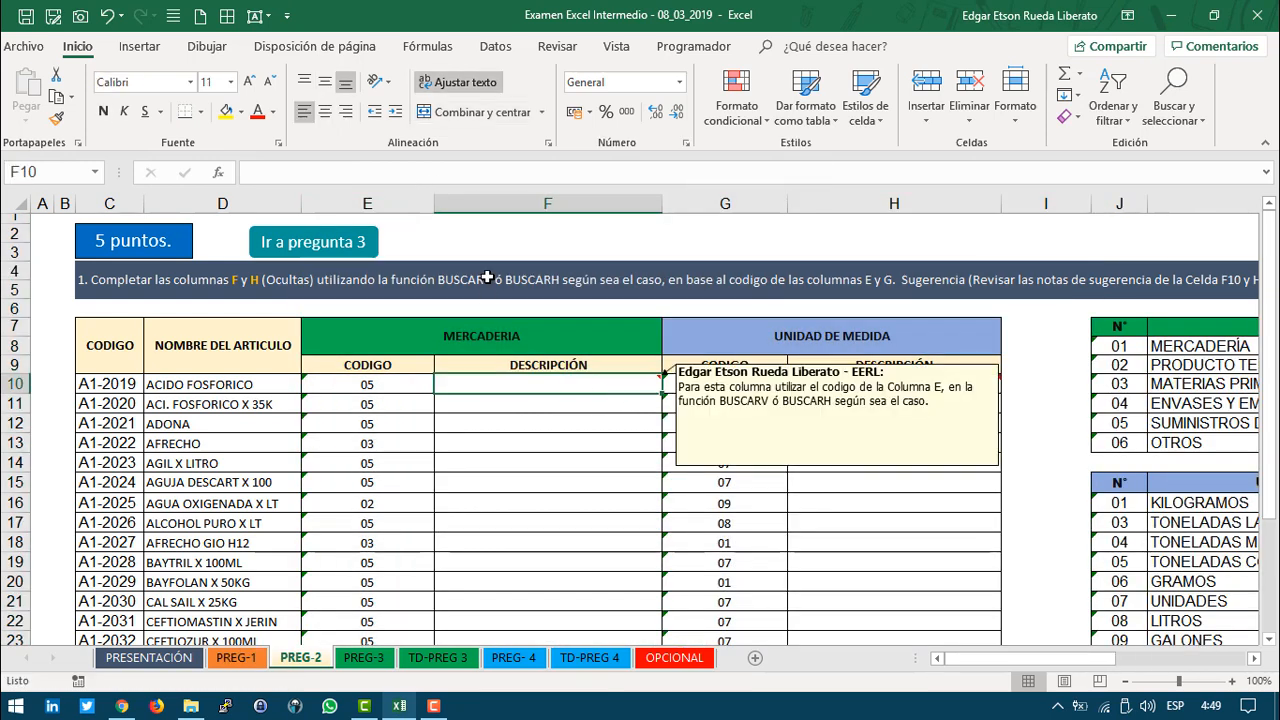
Step: Examine the Descripción columns F and H and the Código columns E and G against the question's instruction
{"action": "left_click", "coordinate": [500, 203]}
{"action": "left_click", "coordinate": [905, 203]}
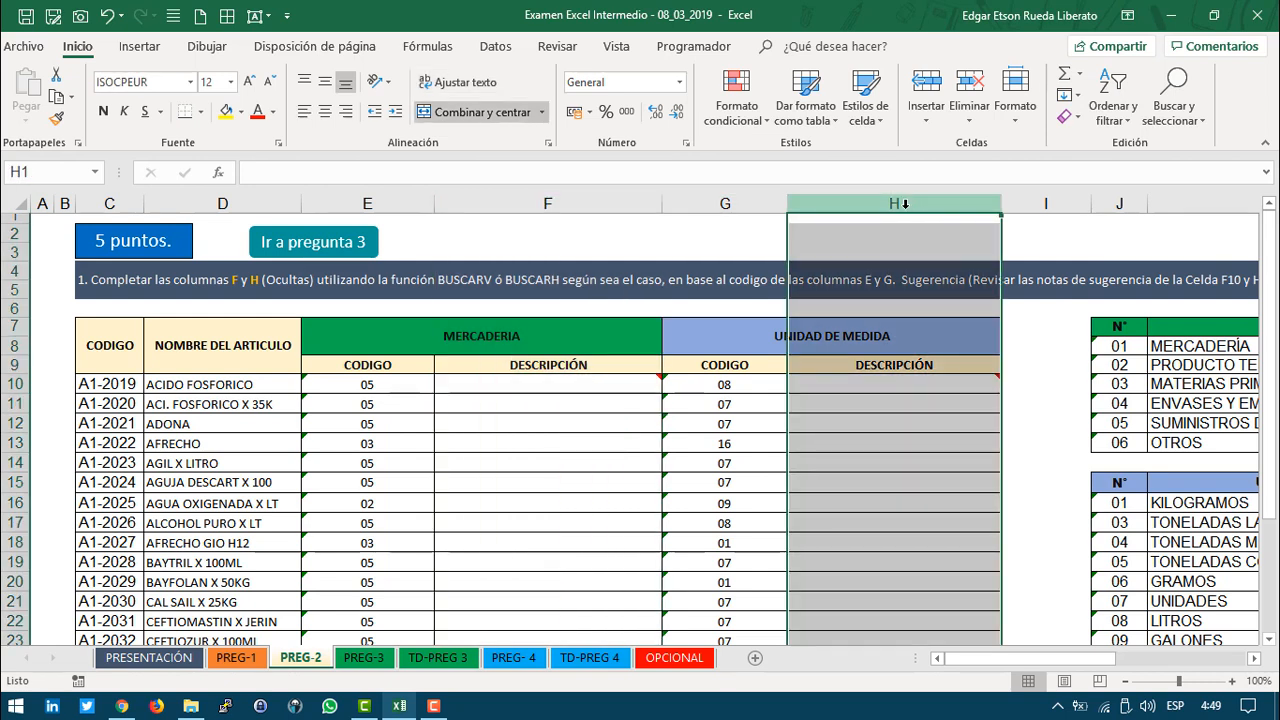
{"action": "mouse_move", "coordinate": [974, 662]}
{"action": "left_mouse_down"}
{"action": "mouse_move", "coordinate": [988, 665]}
{"action": "mouse_move", "coordinate": [972, 664]}
{"action": "left_mouse_up"}
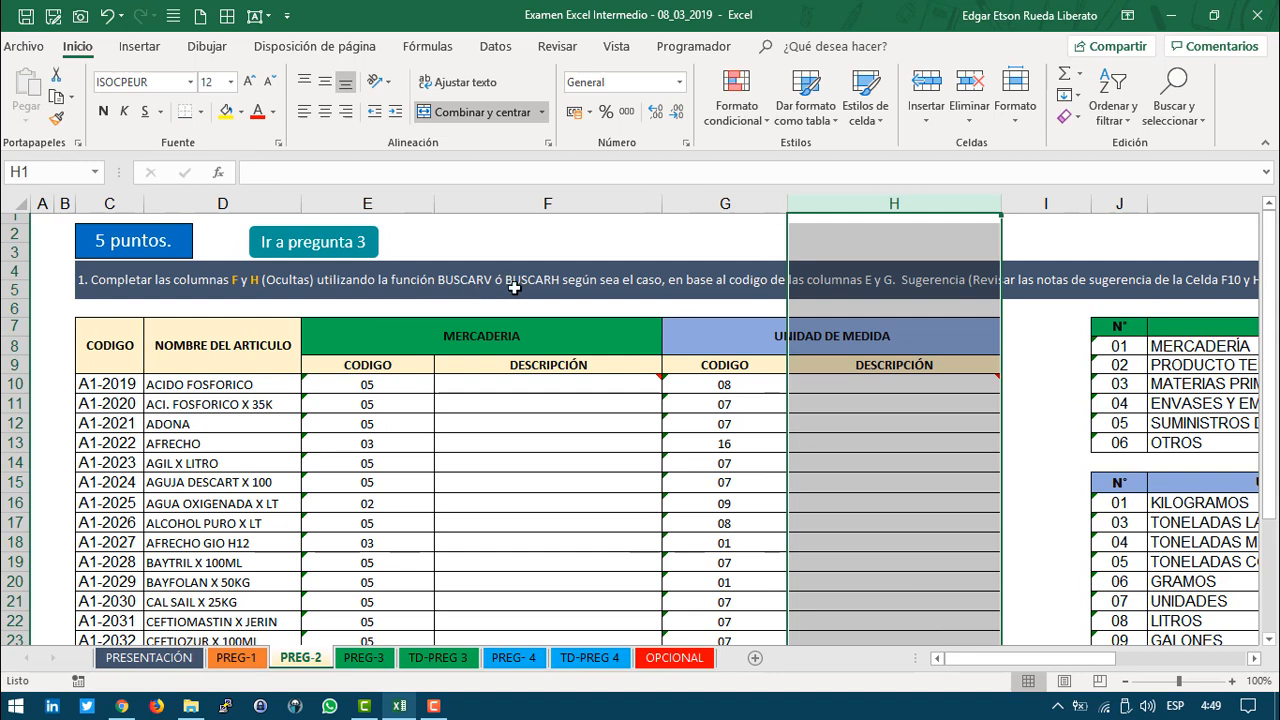
{"action": "left_click", "coordinate": [685, 285]}
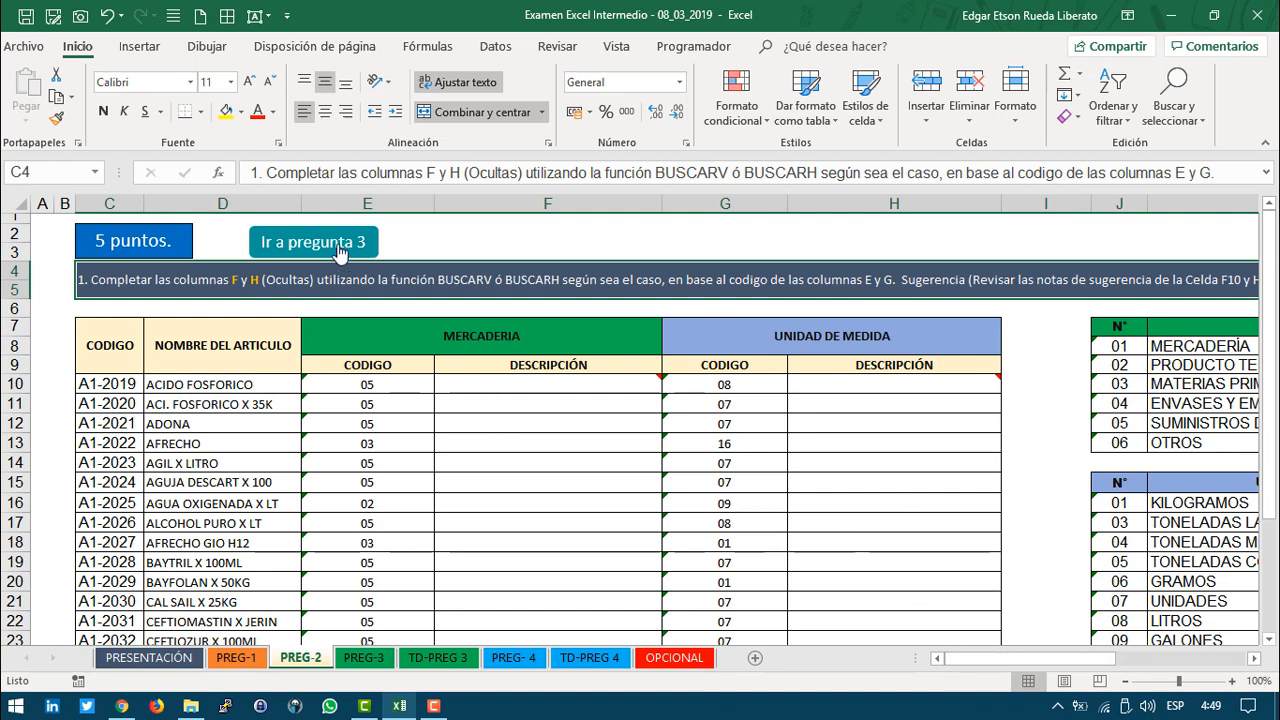
{"action": "left_click", "coordinate": [350, 203]}
{"action": "left_click", "coordinate": [724, 203]}
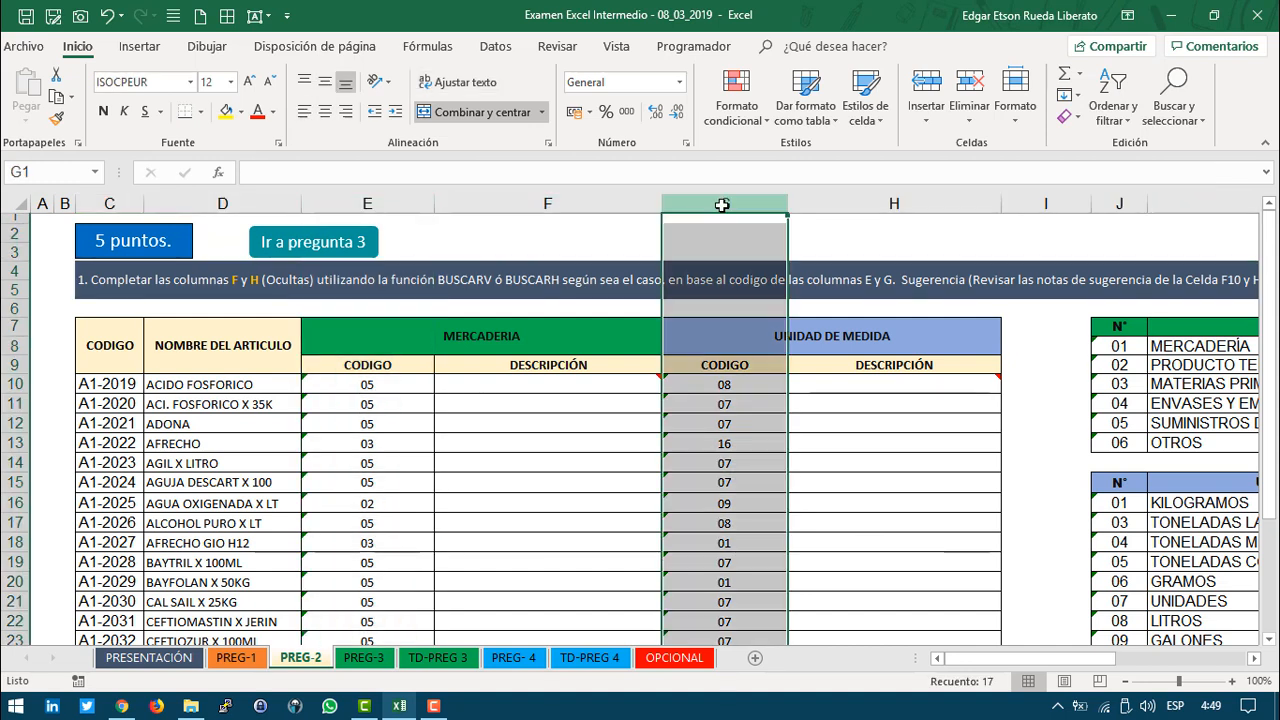
{"action": "left_click", "coordinate": [477, 345]}
{"action": "left_click", "coordinate": [366, 390]}
{"action": "left_click", "coordinate": [507, 386]}
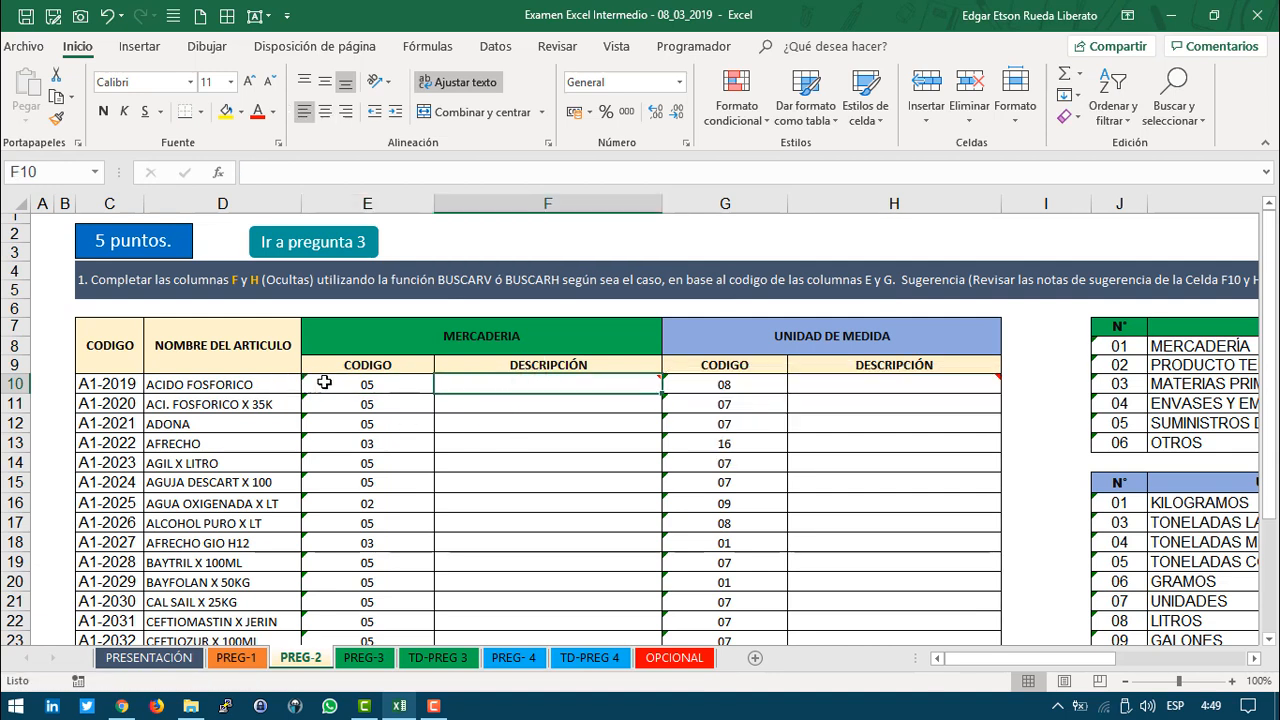
{"action": "left_click_drag", "start_coordinate": [366, 365], "coordinate": [365, 468]}
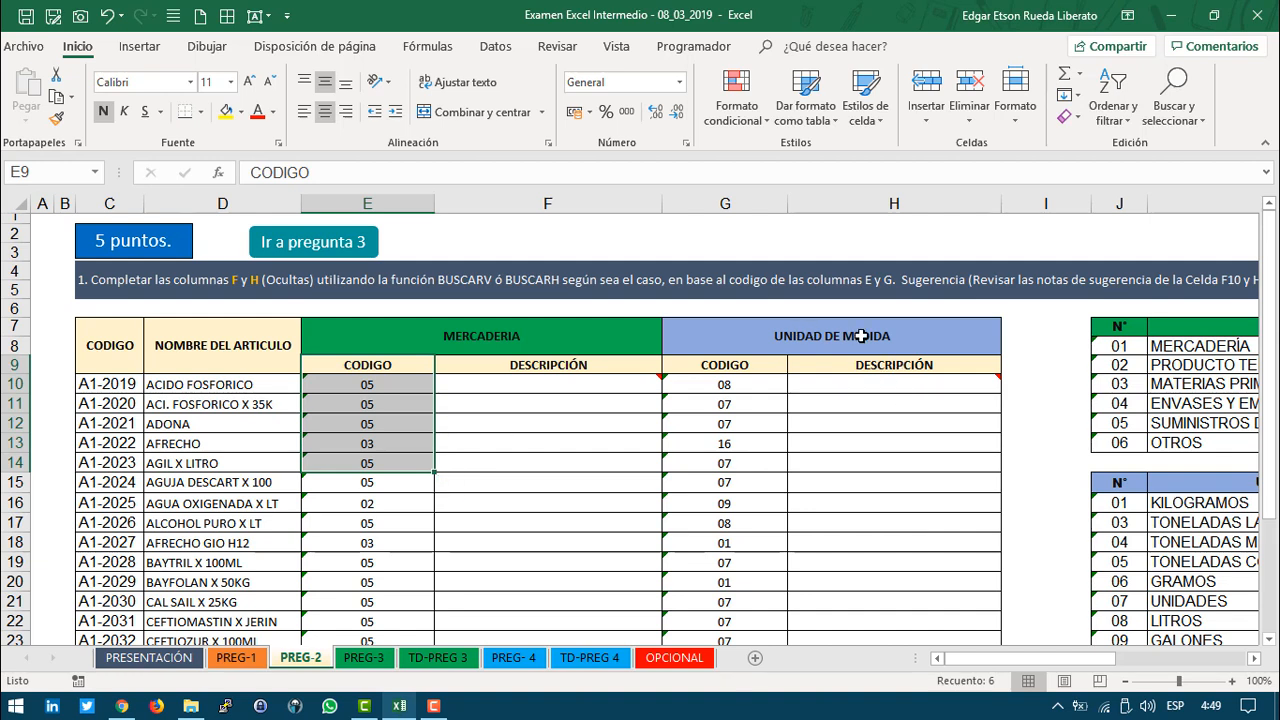
Step: Examine the Unidad de medida Código and Descripción columns and the lookup tables in columns J and K
{"action": "left_click", "coordinate": [872, 367]}
{"action": "left_click", "coordinate": [857, 383]}
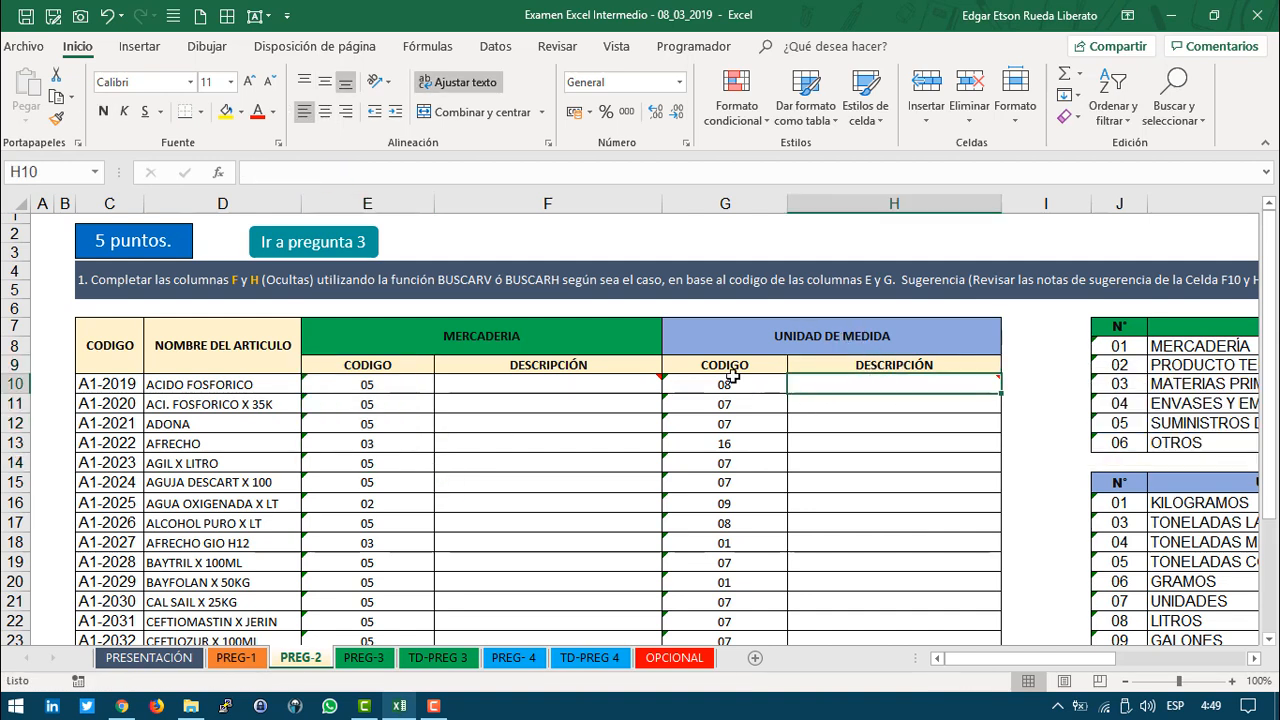
{"action": "left_click_drag", "start_coordinate": [724, 366], "coordinate": [724, 410]}
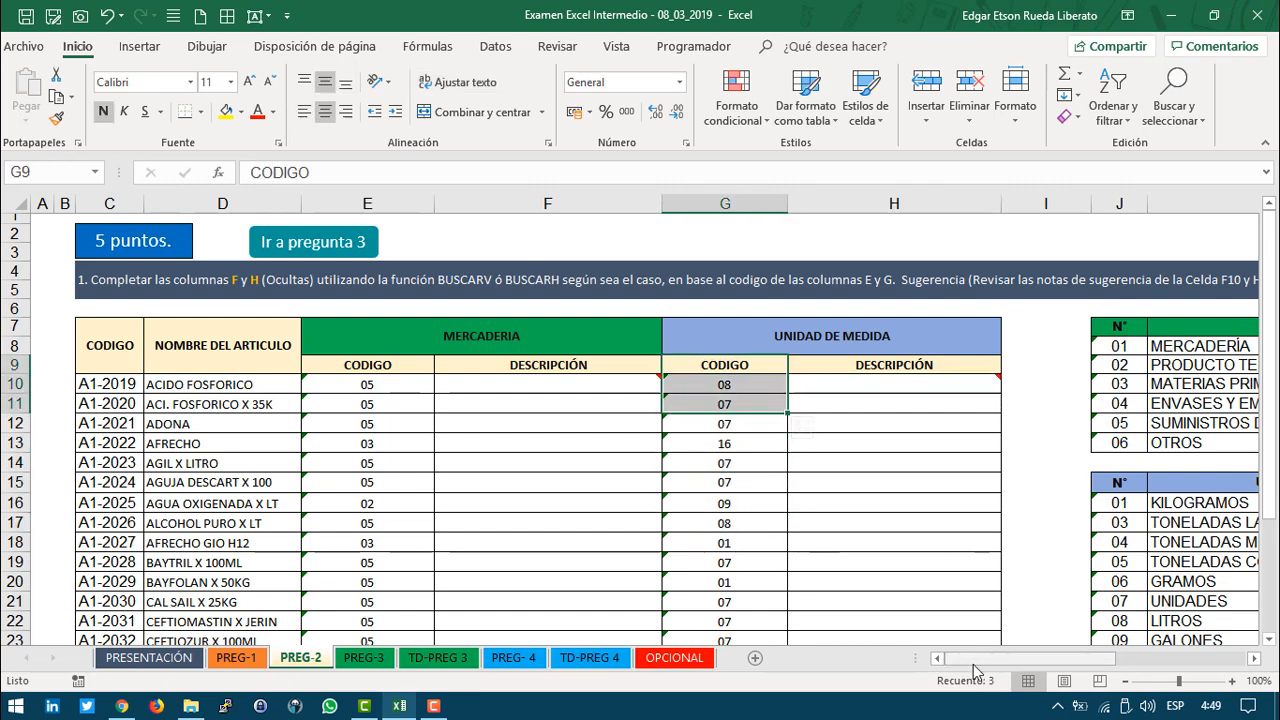
{"action": "left_click_drag", "start_coordinate": [975, 660], "coordinate": [1065, 668]}
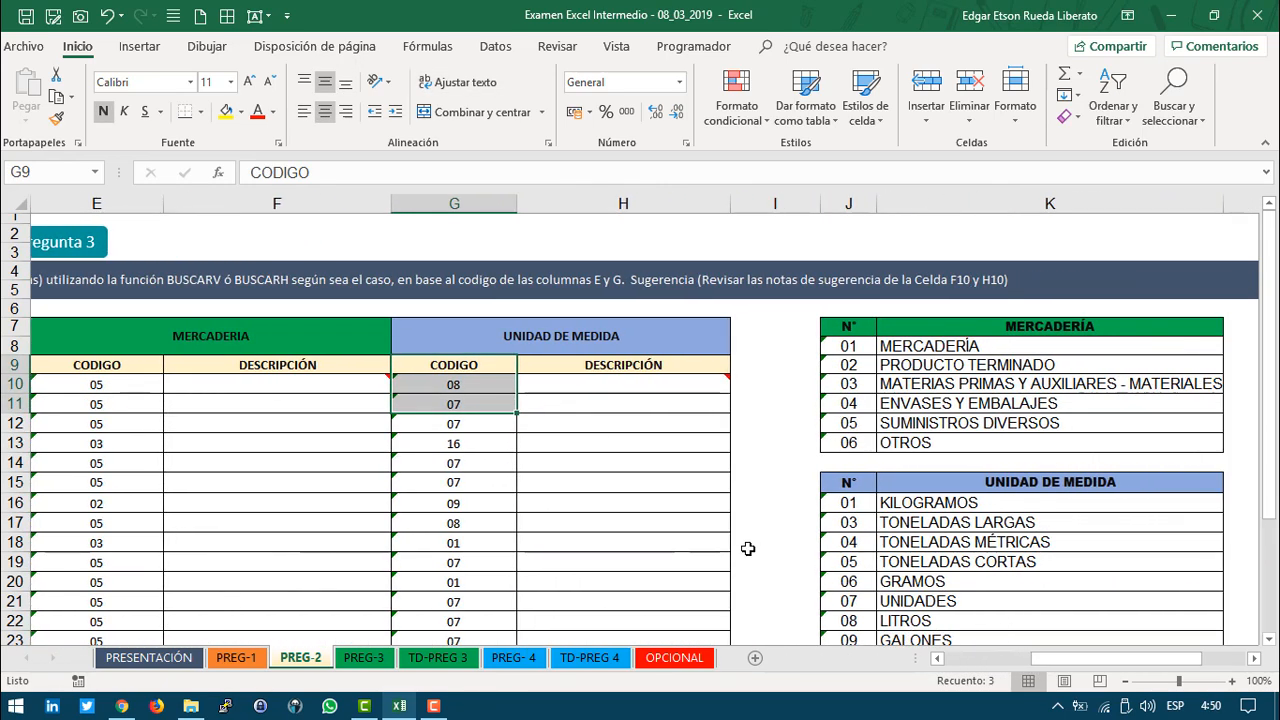
Step: Enter =BUSCARV(E10;$J$8:$K$13;2;FALSO) in F10 to look up the Mercadería description by its code
{"action": "left_click", "coordinate": [257, 386]}
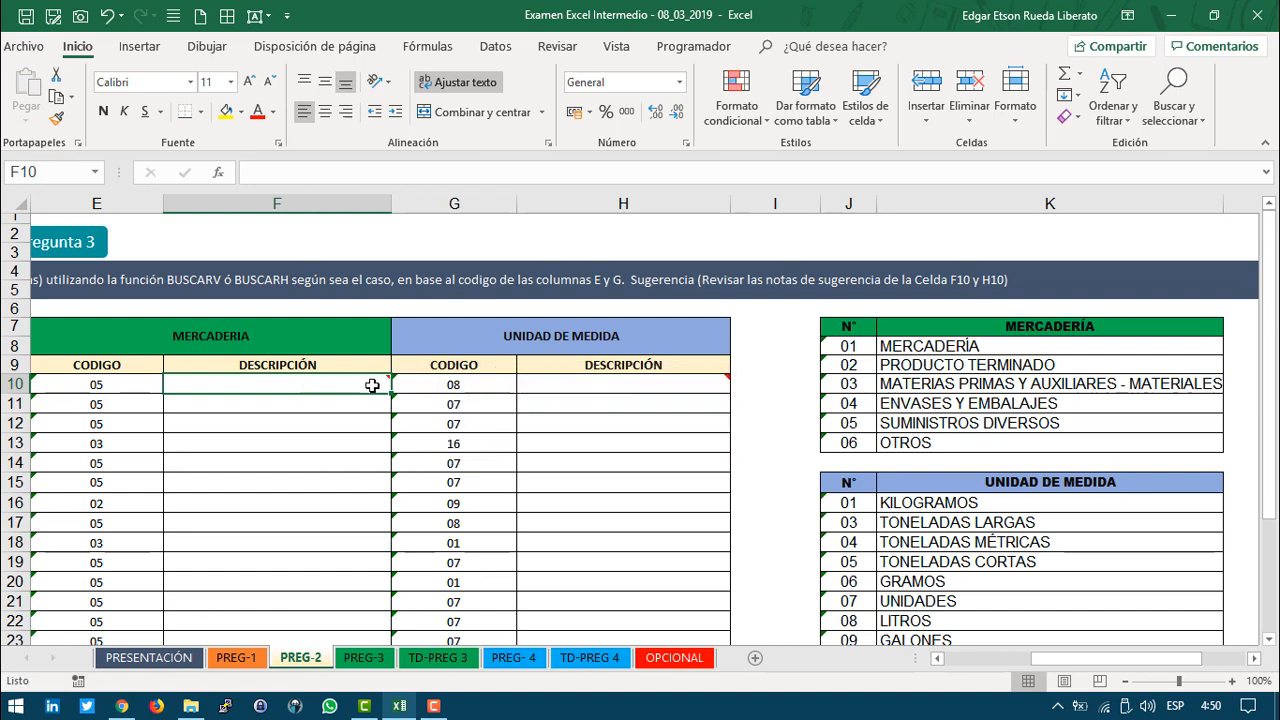
{"action": "mouse_move", "coordinate": [372, 386]}
{"action": "type", "text": "=buscarv"}
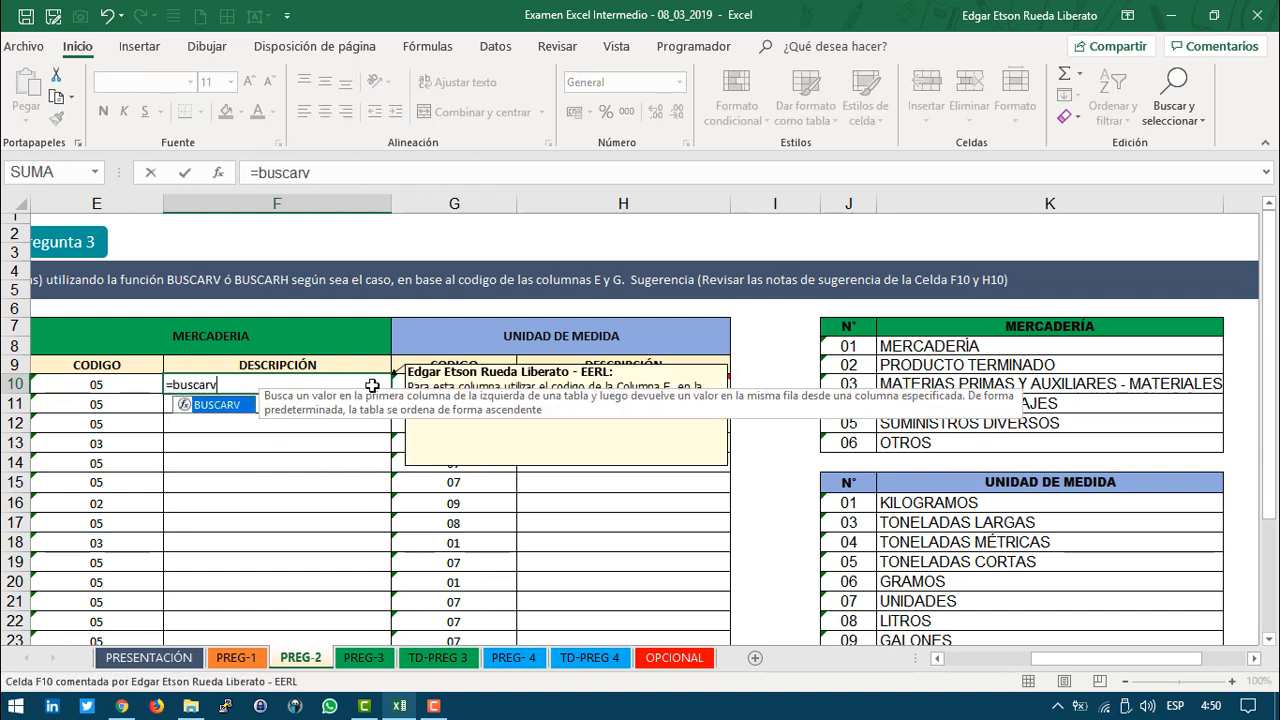
{"action": "key", "text": "Tab"}
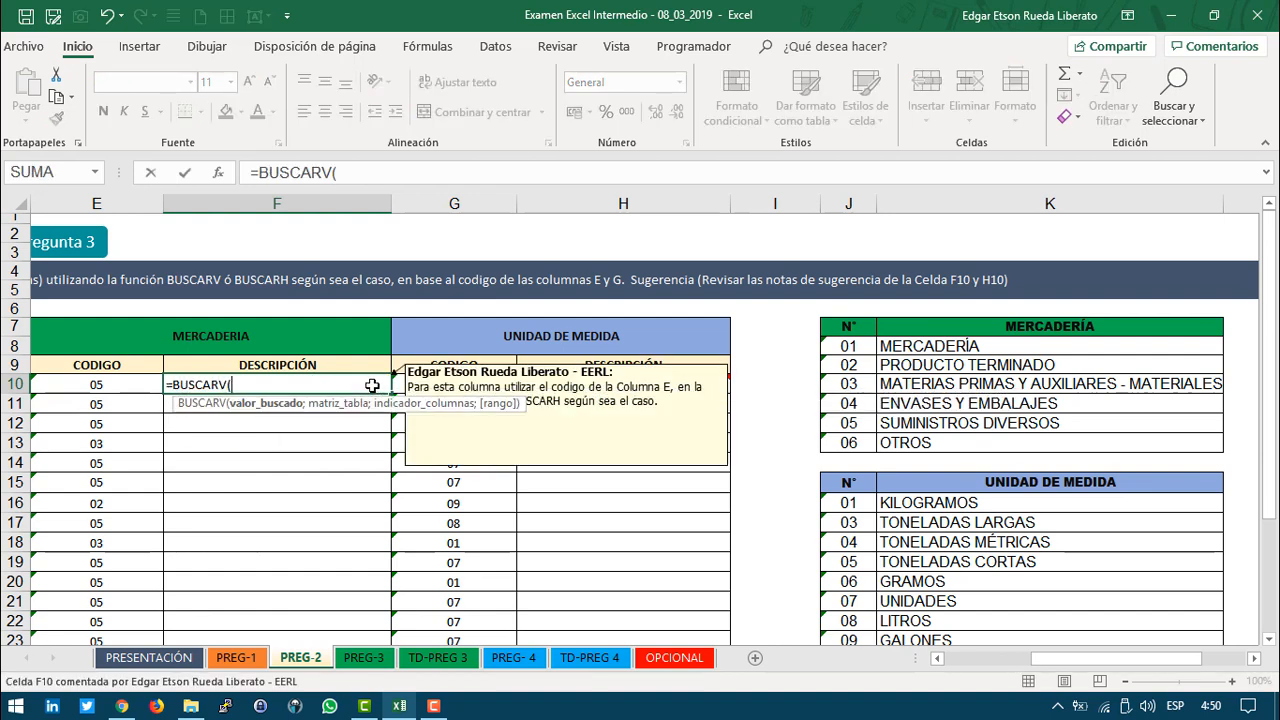
{"action": "left_click", "coordinate": [82, 384]}
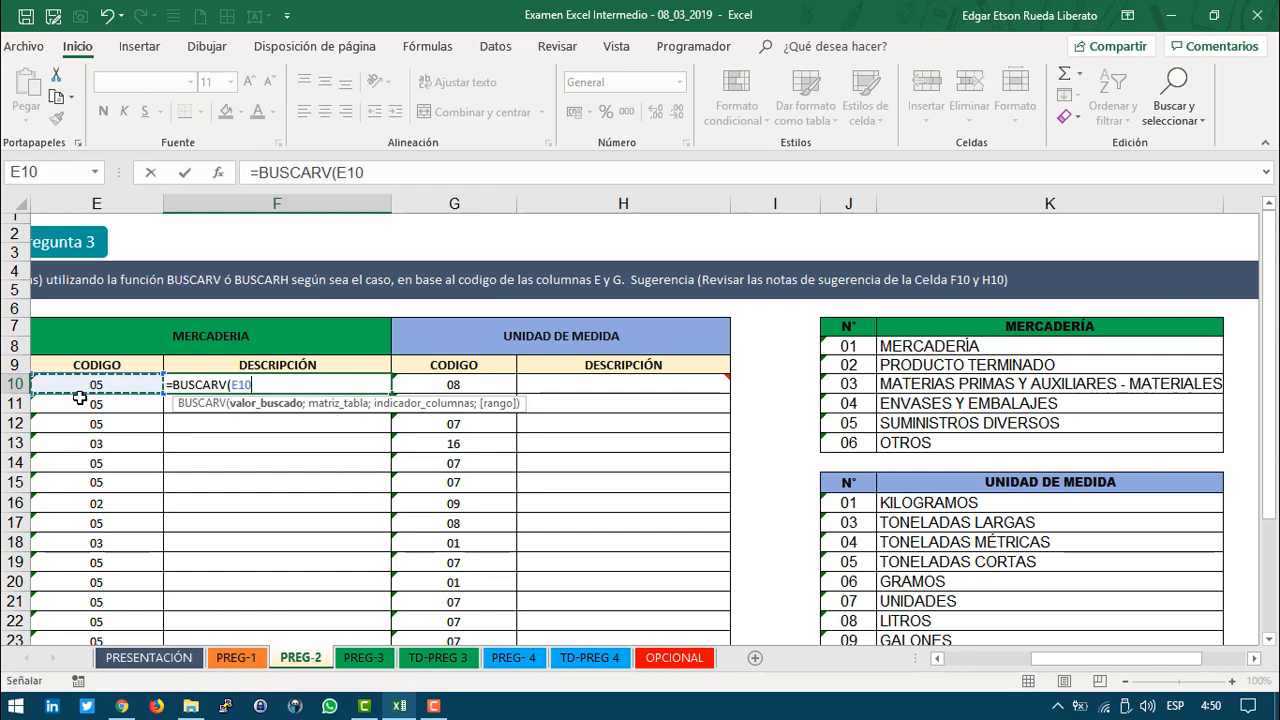
{"action": "type", "text": ";"}
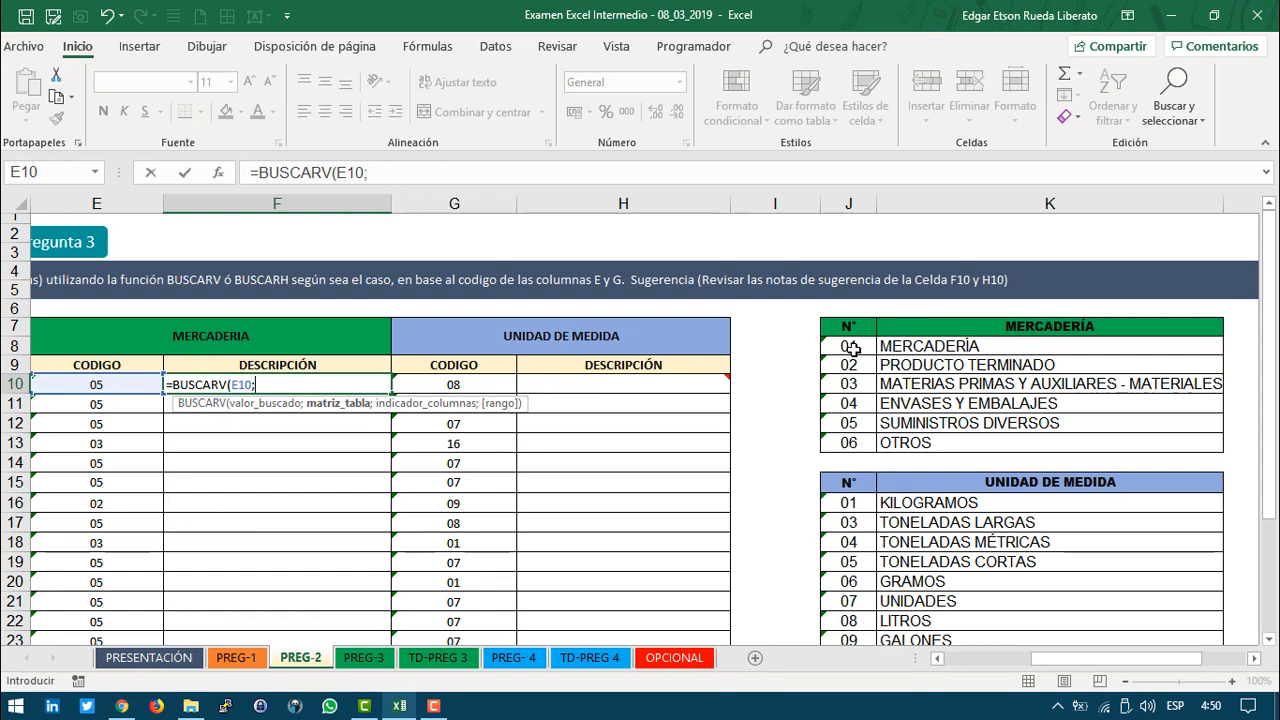
{"action": "left_click_drag", "start_coordinate": [850, 347], "coordinate": [1110, 443]}
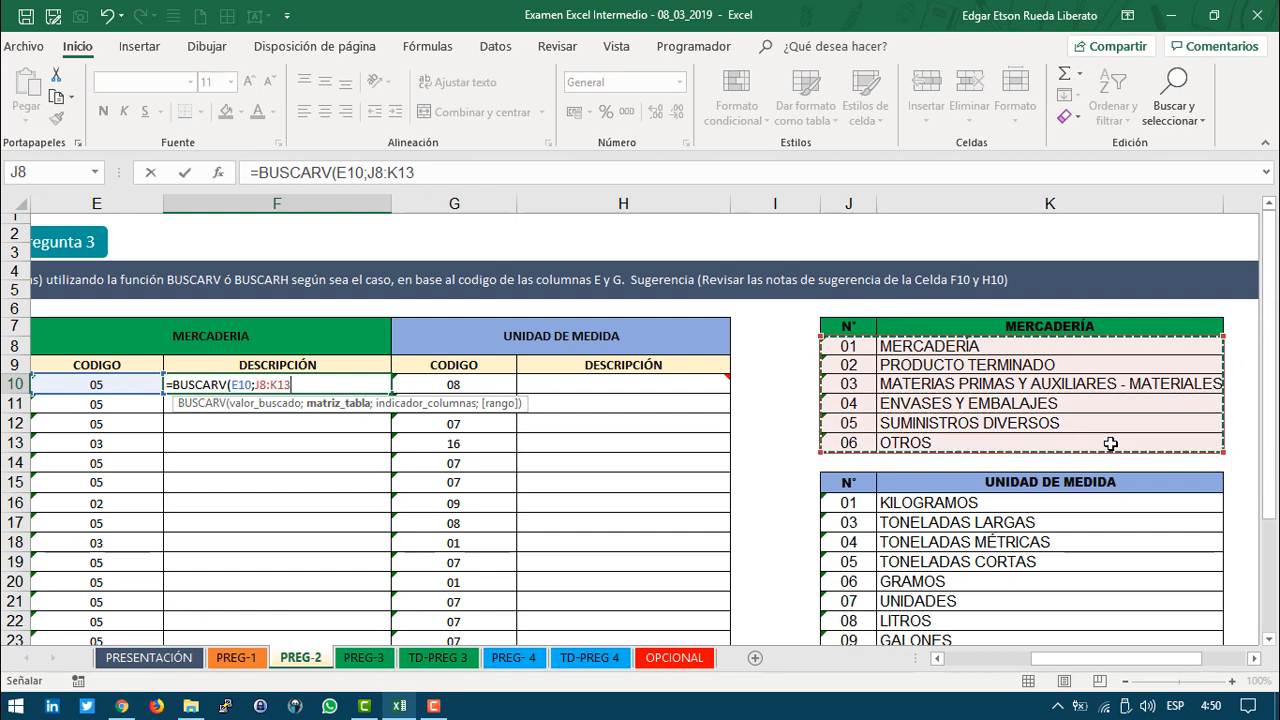
{"action": "key", "text": "F4"}
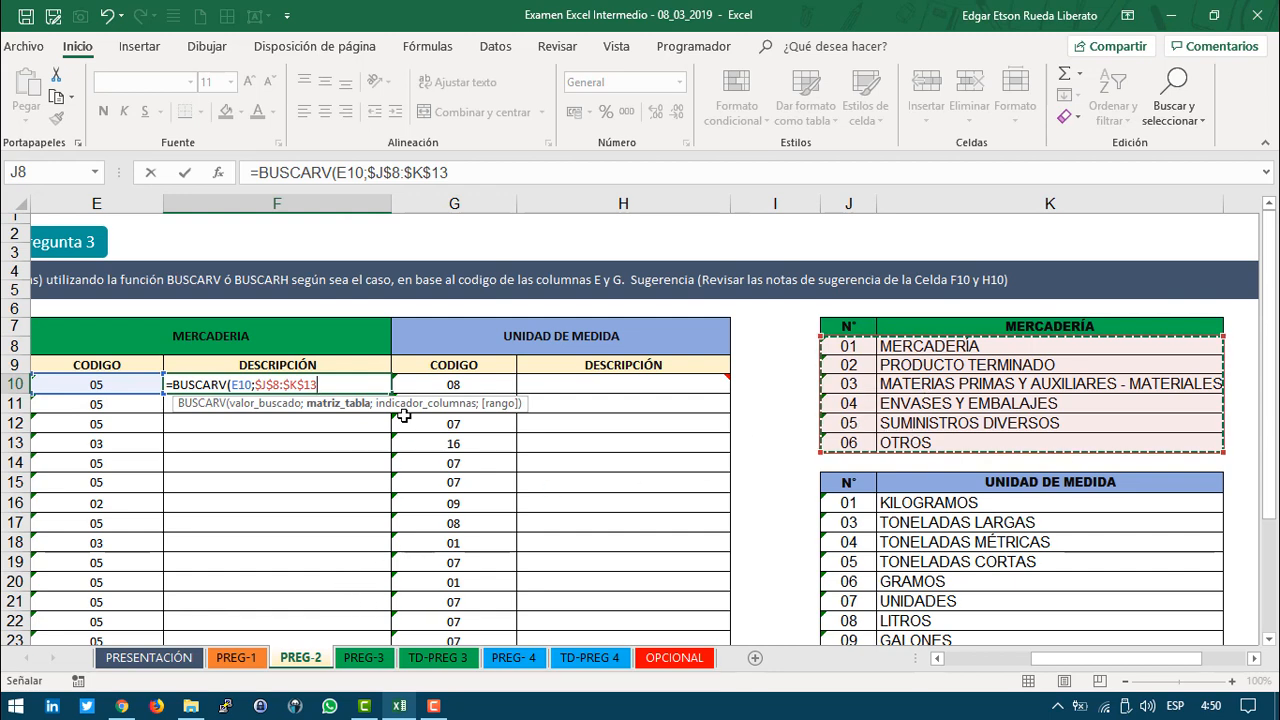
{"action": "type", "text": ";"}
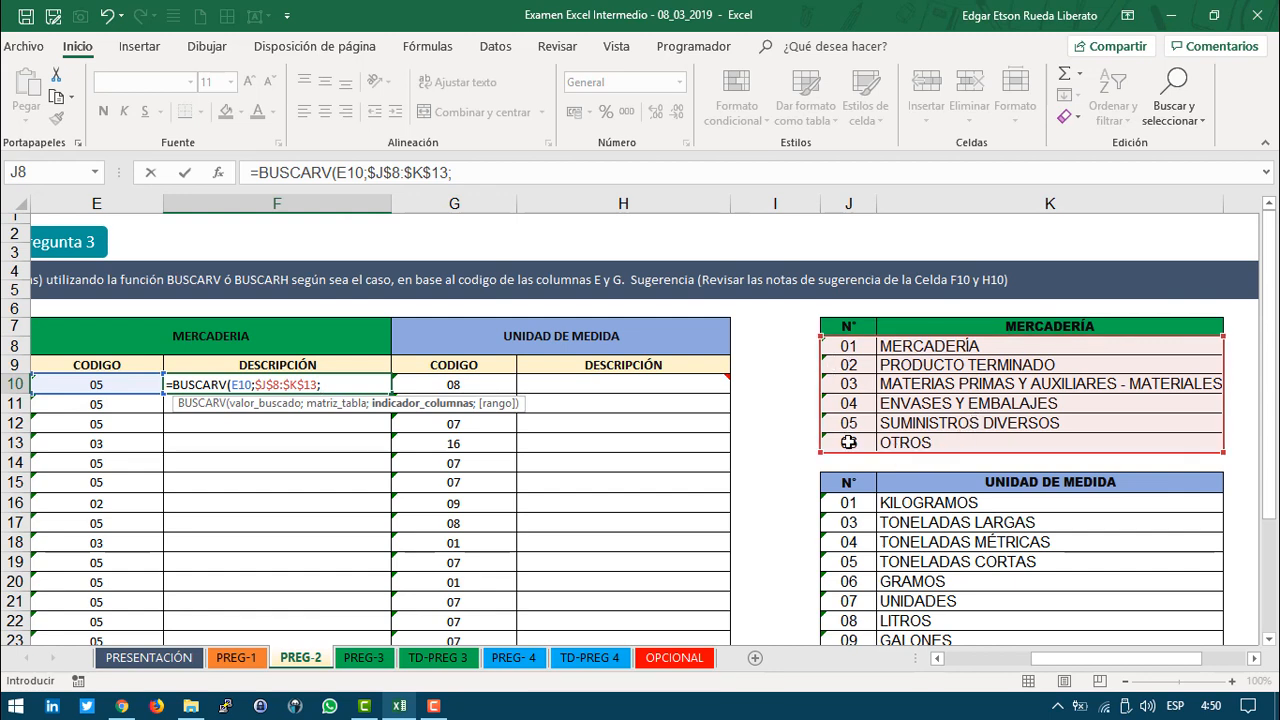
{"action": "type", "text": "2;"}
{"action": "key", "text": "Down"}
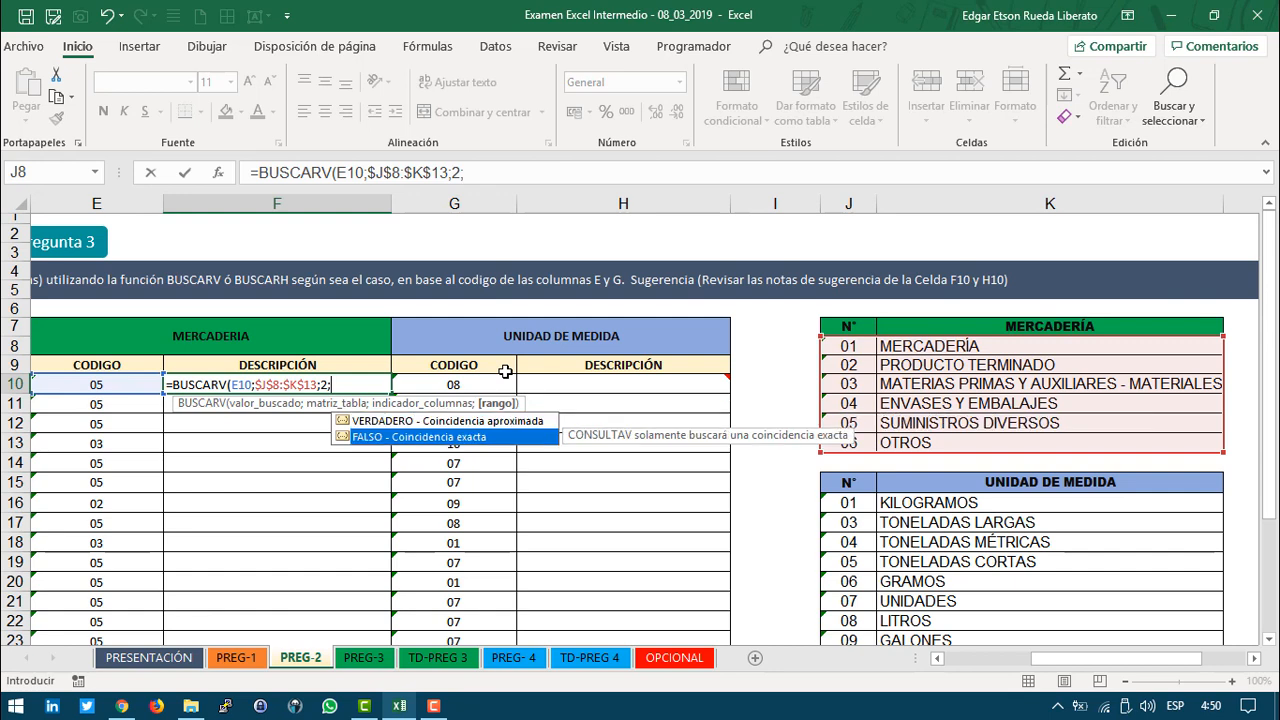
{"action": "key", "text": "Tab"}
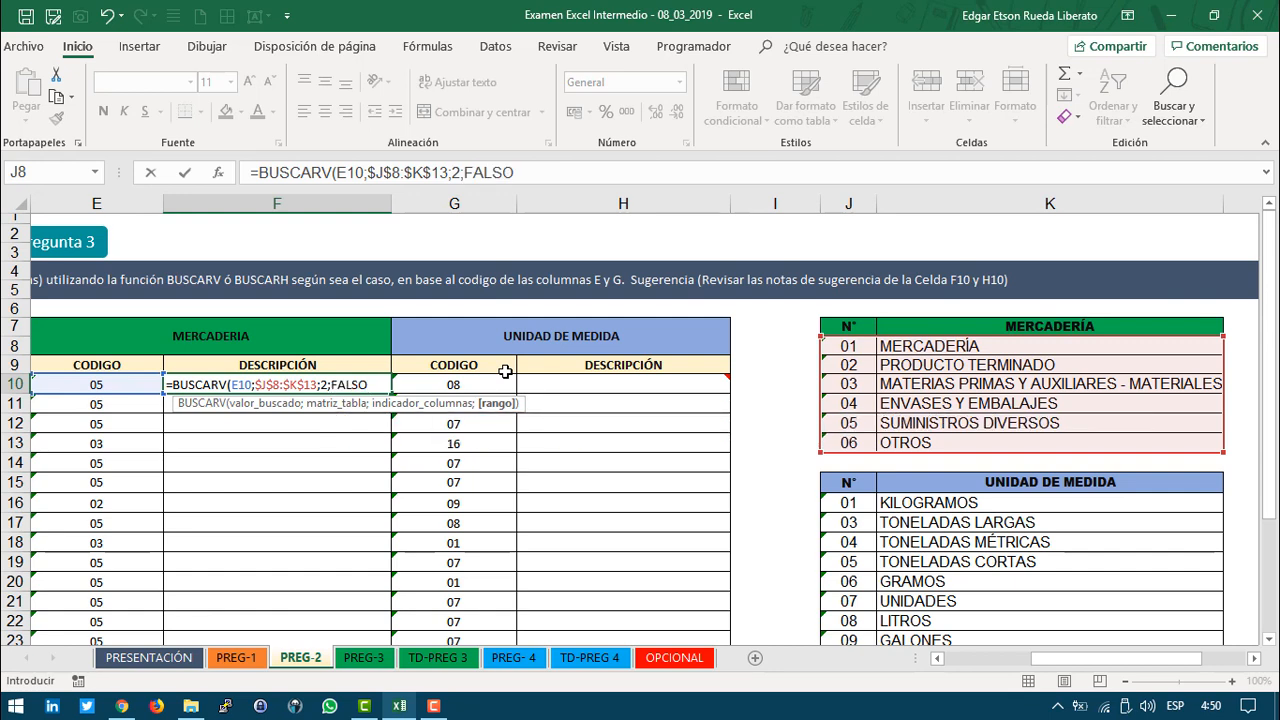
{"action": "type", "text": ")"}
{"action": "key", "text": "Return"}
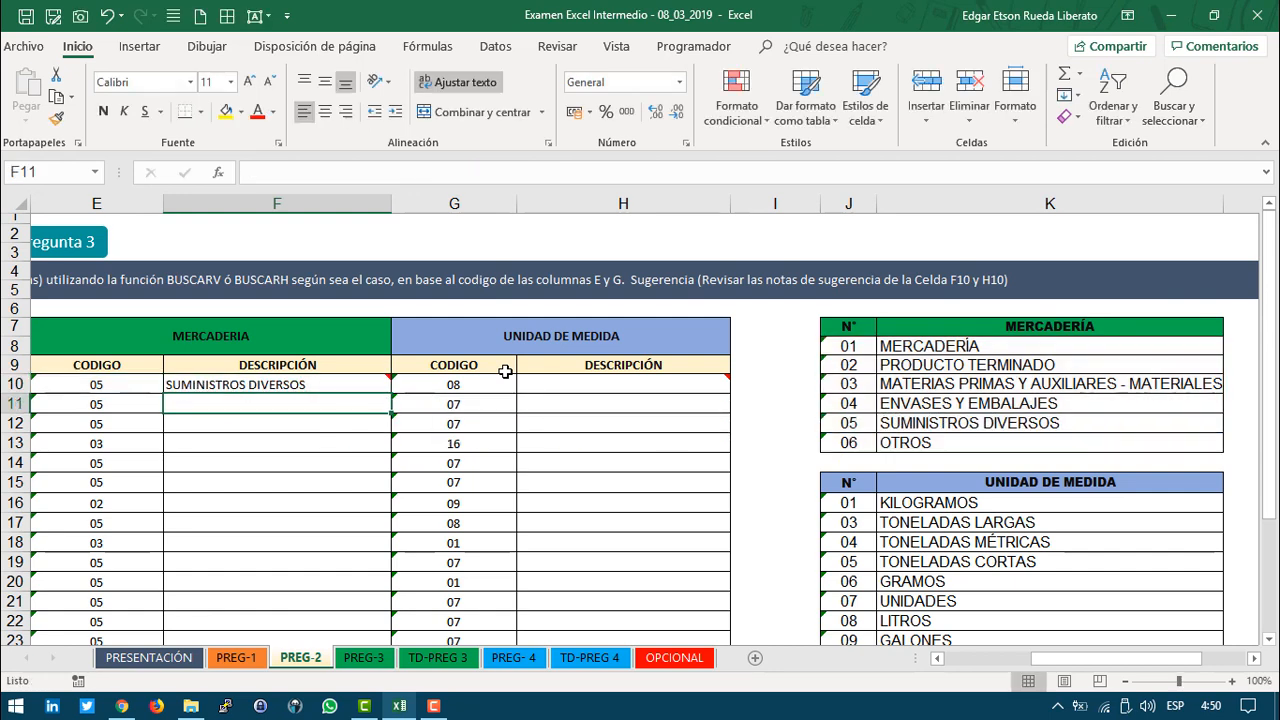
Step: Copy the F10 Mercadería lookup formula down the Descripción column through F24
{"action": "left_click", "coordinate": [383, 387]}
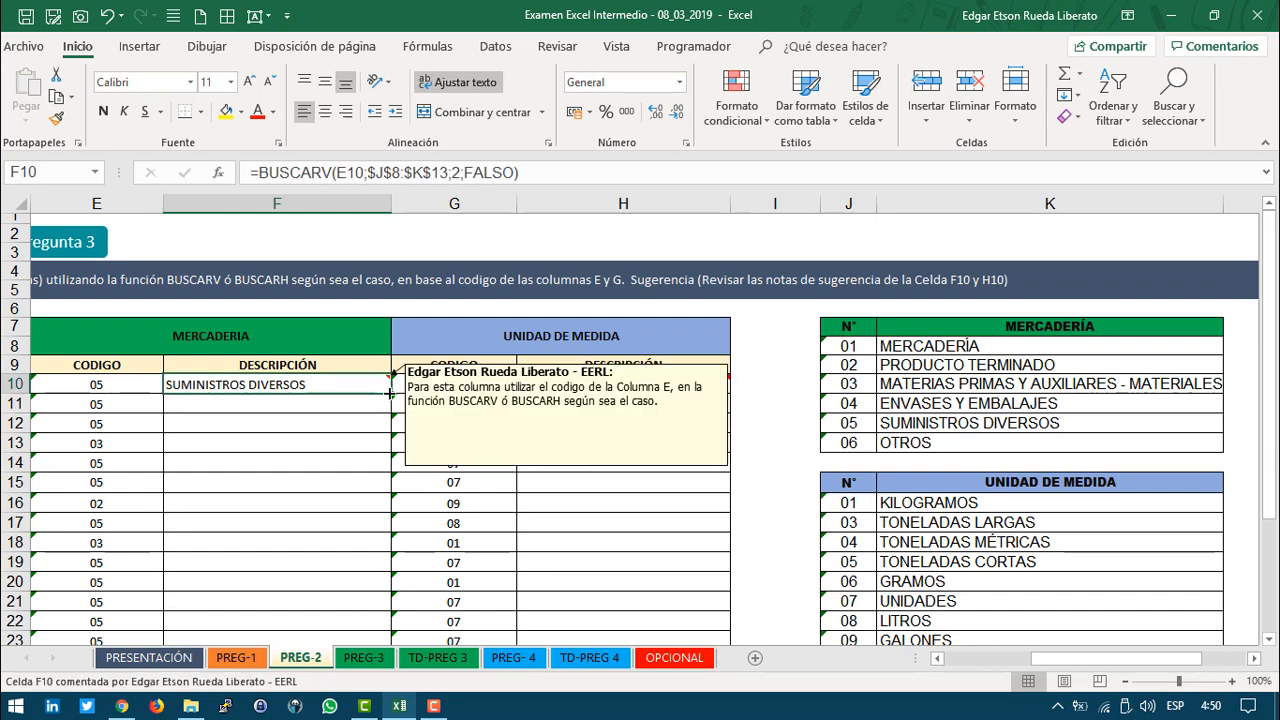
{"action": "double_click", "coordinate": [390, 393]}
{"action": "scroll", "coordinate": [380, 431], "scroll_direction": "down", "scroll_amount": 3}
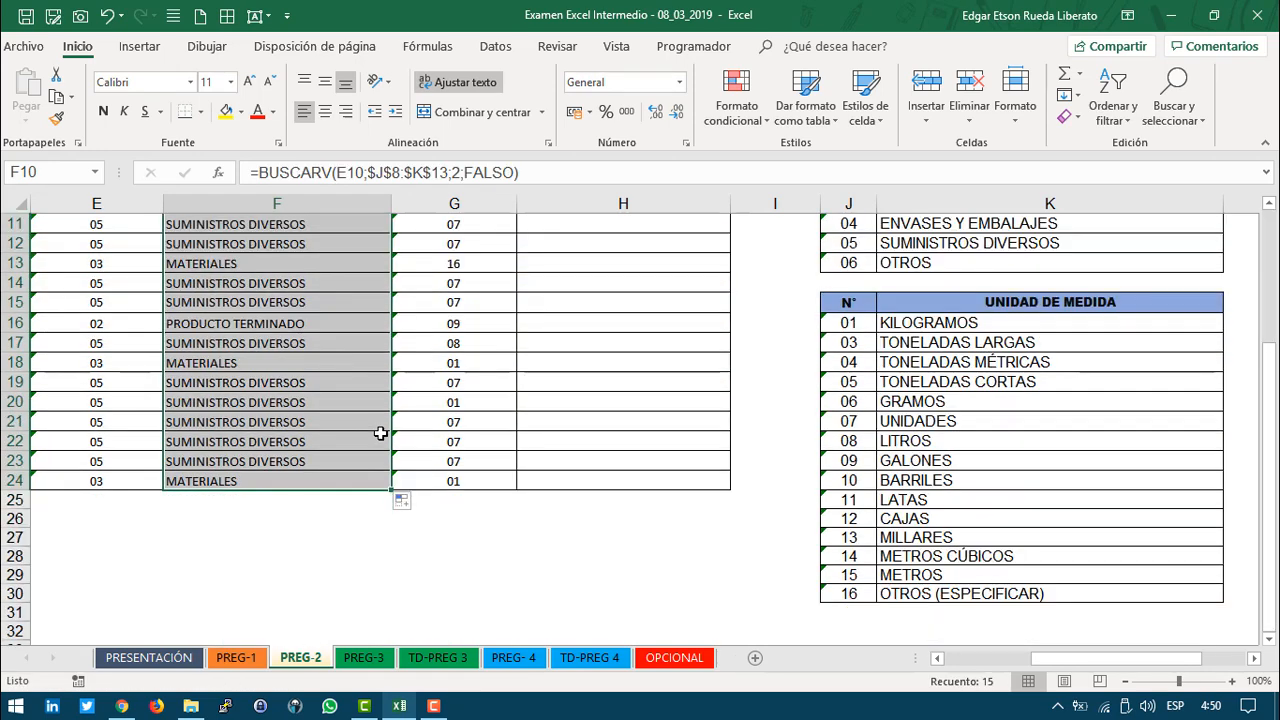
{"action": "scroll", "coordinate": [380, 431], "scroll_direction": "up", "scroll_amount": 3}
Step: Begin a BUSCARV formula in H10 with G10 as lookup value and the Unidad de medida table fixed as $J$16:$K$30
{"action": "left_click", "coordinate": [555, 385]}
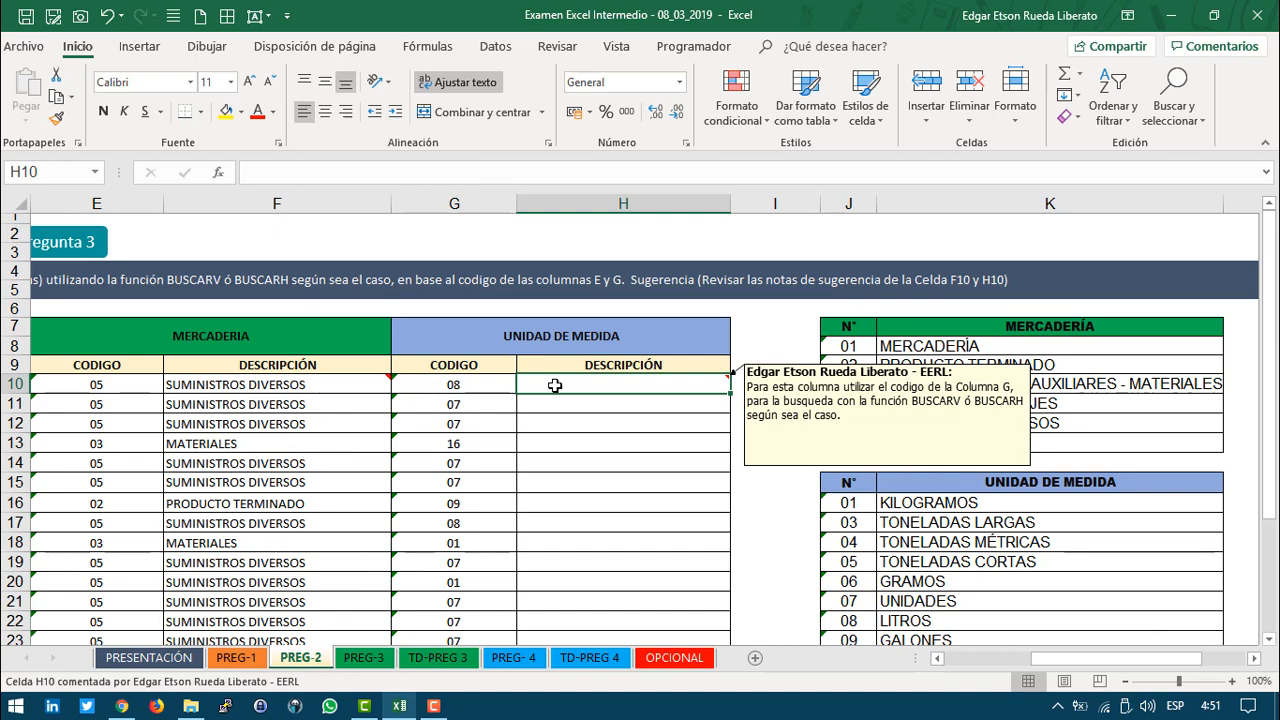
{"action": "type", "text": "=busc"}
{"action": "key", "text": "Down"}
{"action": "key", "text": "Down"}
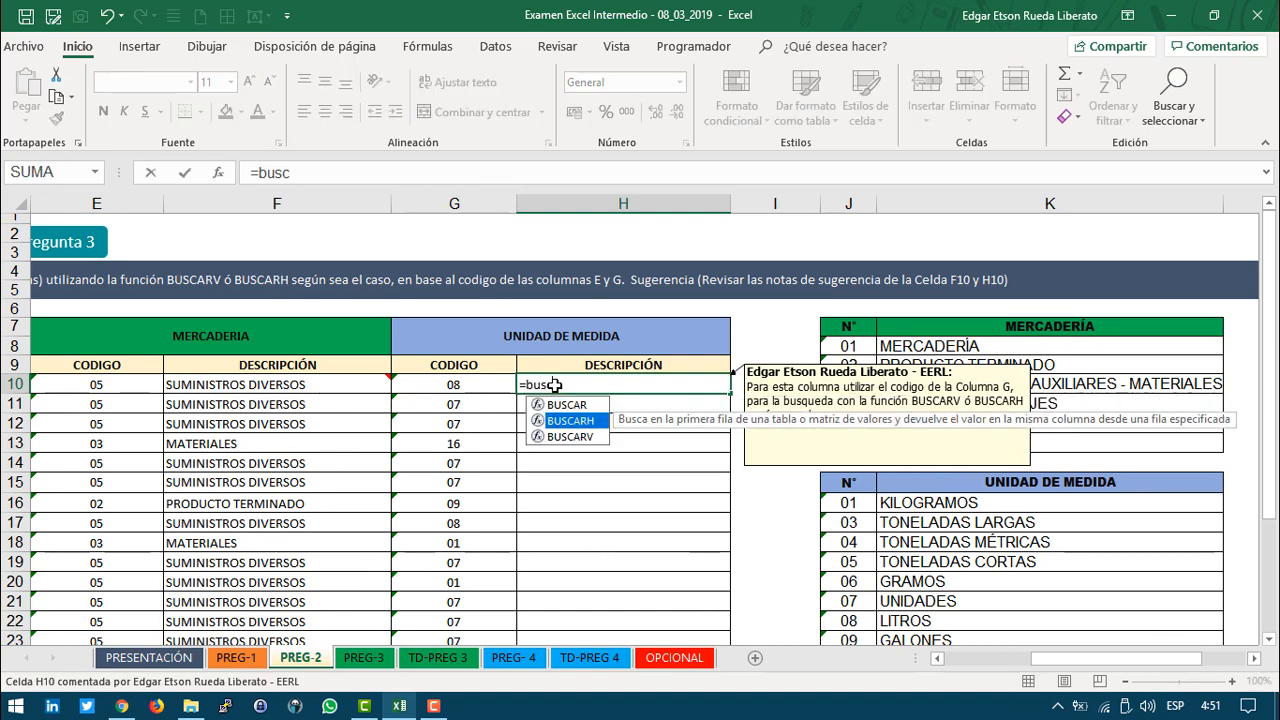
{"action": "key", "text": "Tab"}
{"action": "left_click", "coordinate": [478, 381]}
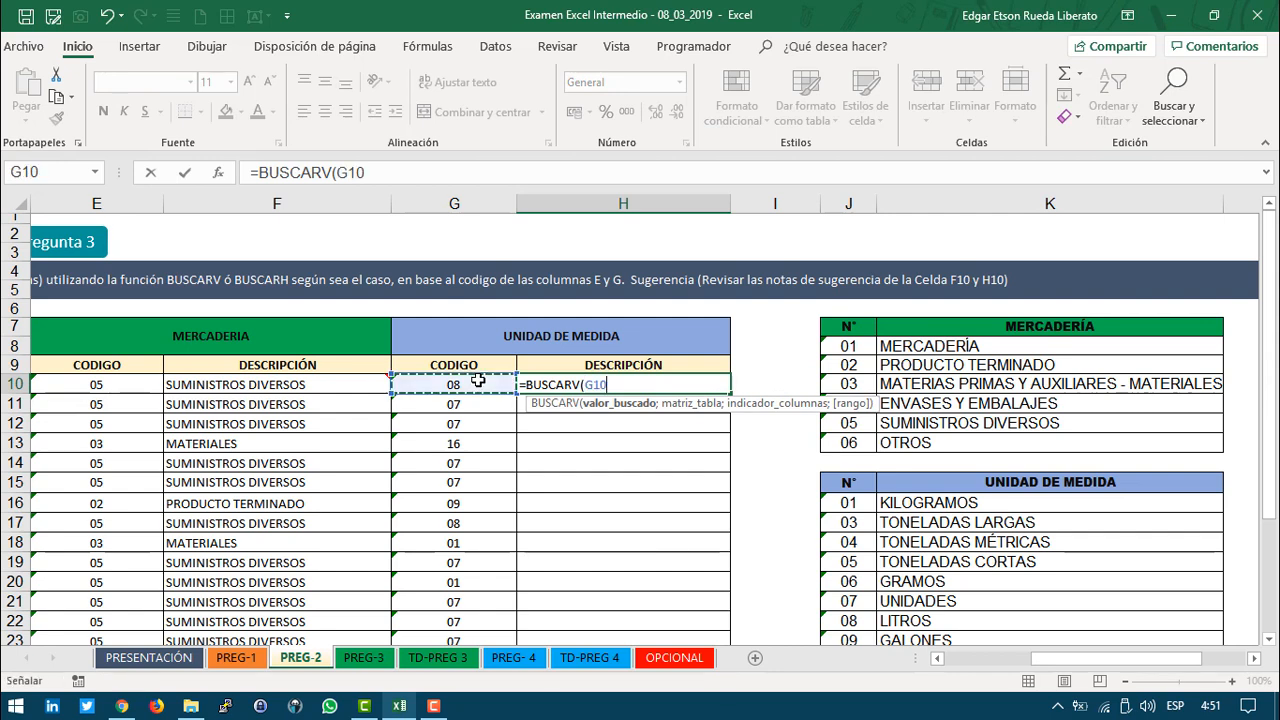
{"action": "type", "text": ";"}
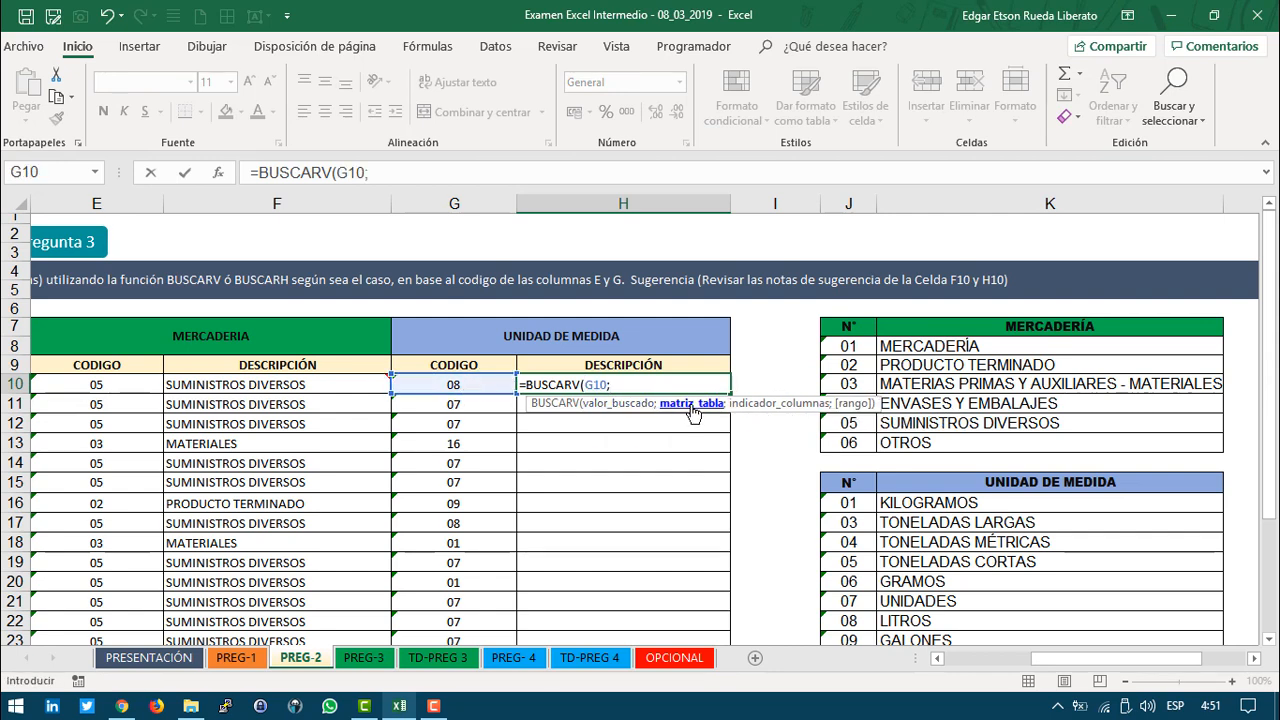
{"action": "scroll", "coordinate": [858, 468], "scroll_direction": "down", "scroll_amount": 2}
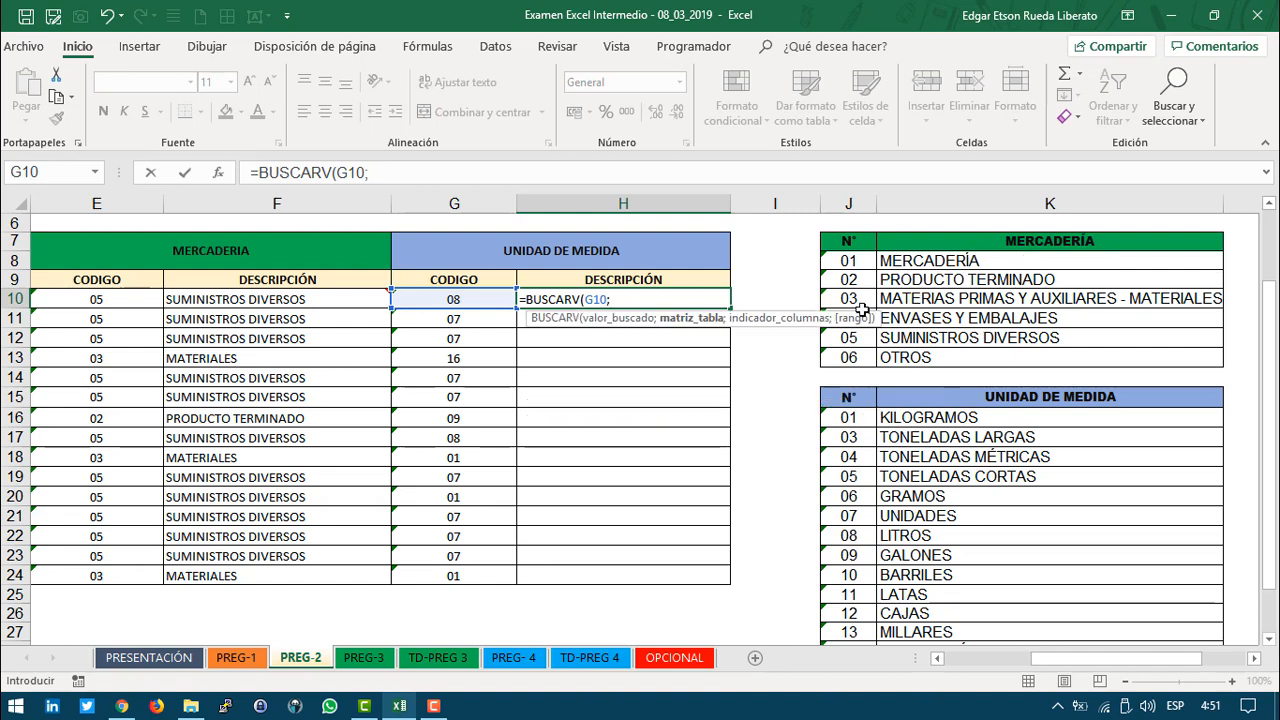
{"action": "scroll", "coordinate": [914, 404], "scroll_direction": "down", "scroll_amount": 2}
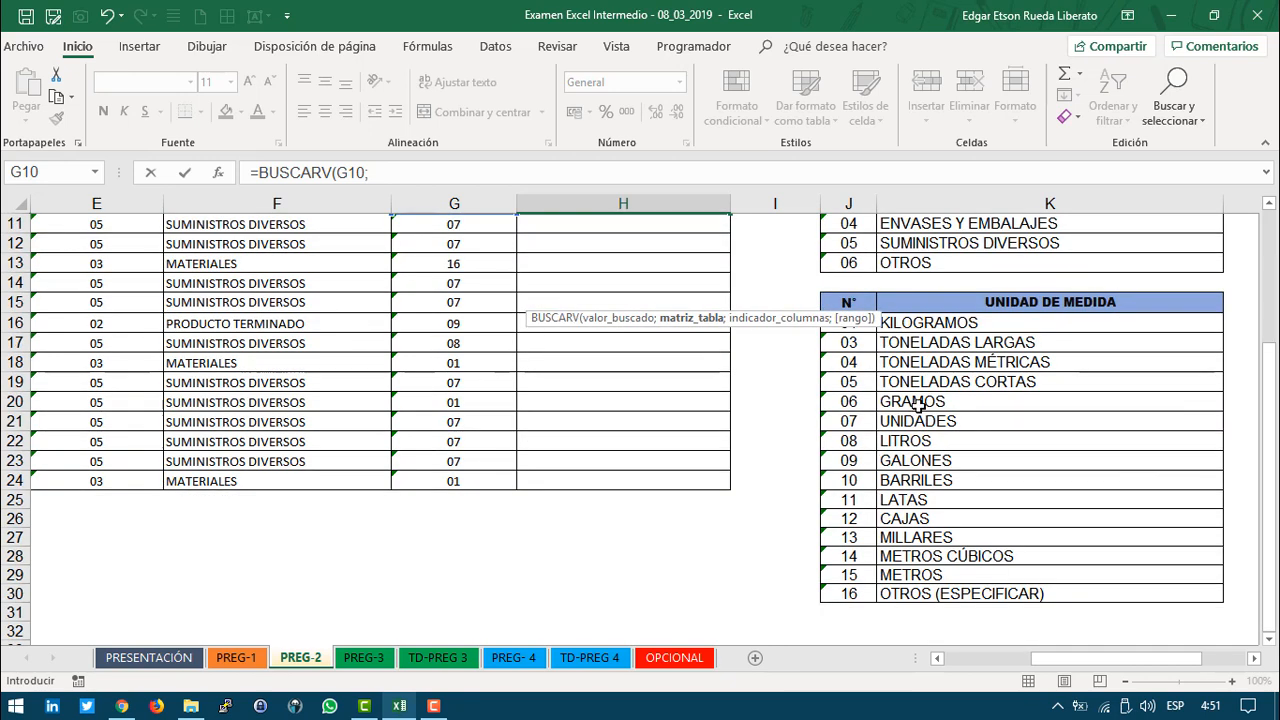
{"action": "left_click", "coordinate": [885, 330]}
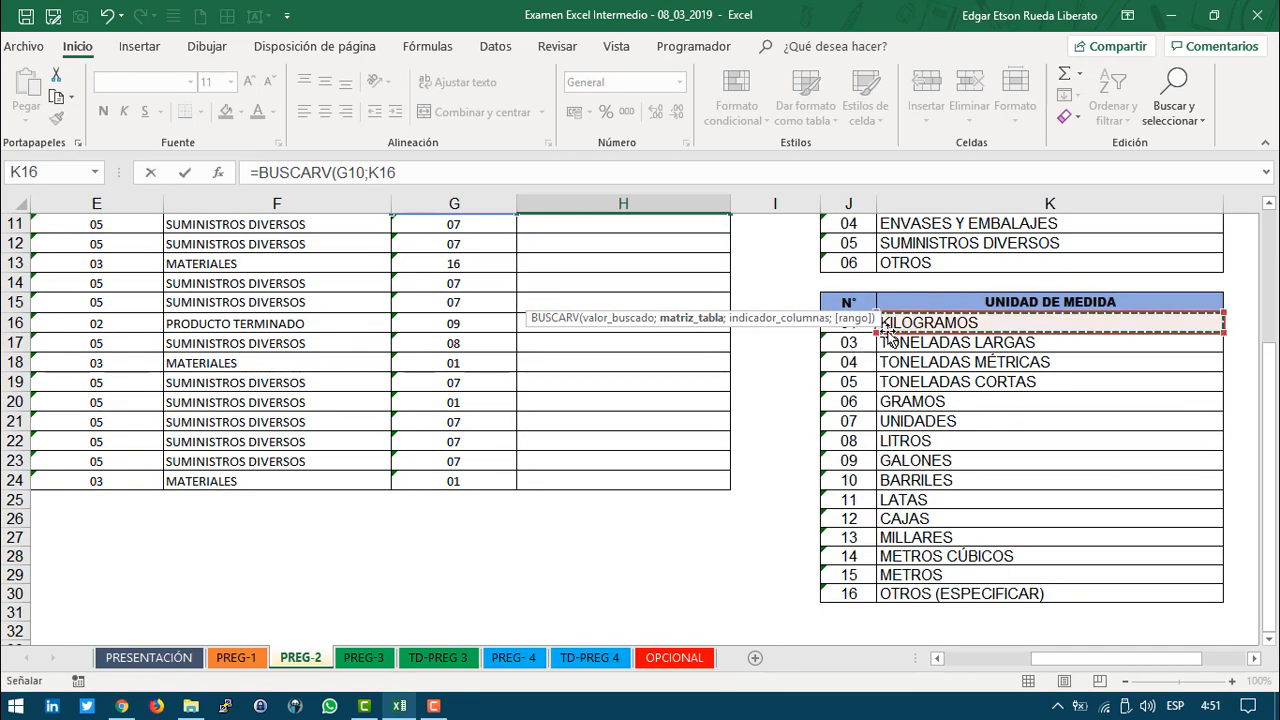
{"action": "key", "text": "Left"}
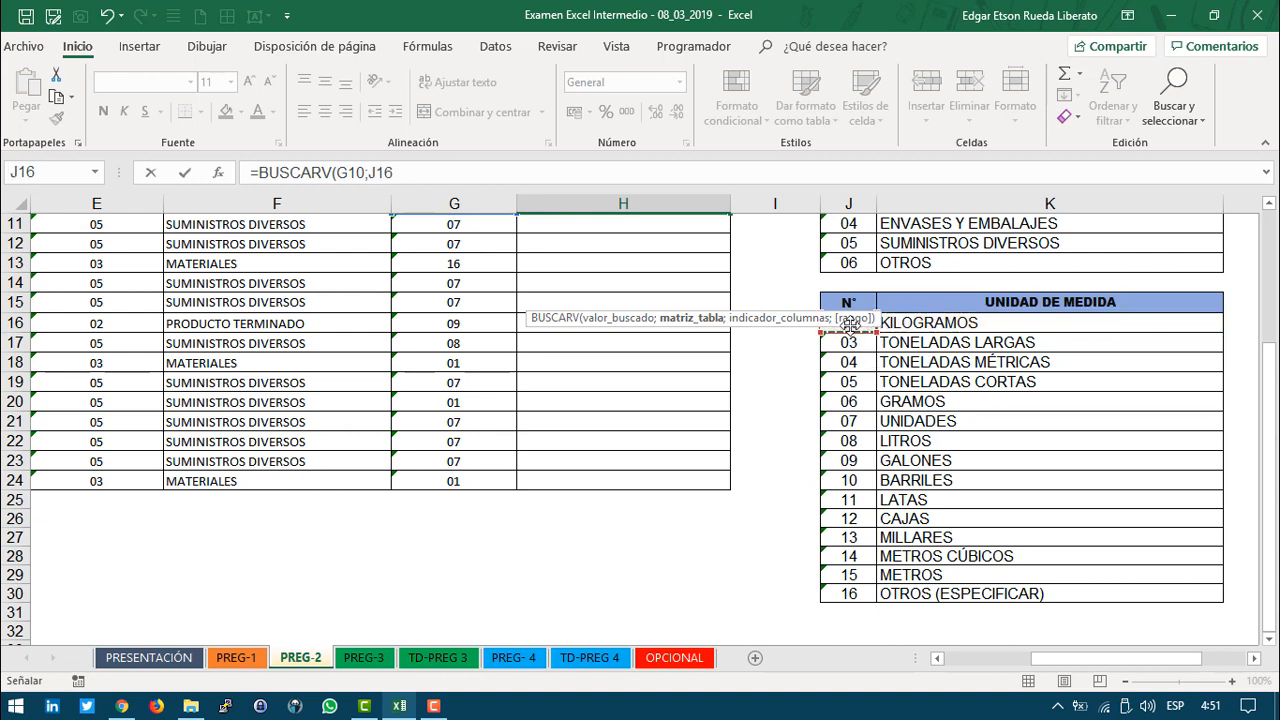
{"action": "scroll", "coordinate": [801, 431], "scroll_direction": "up", "scroll_amount": 3}
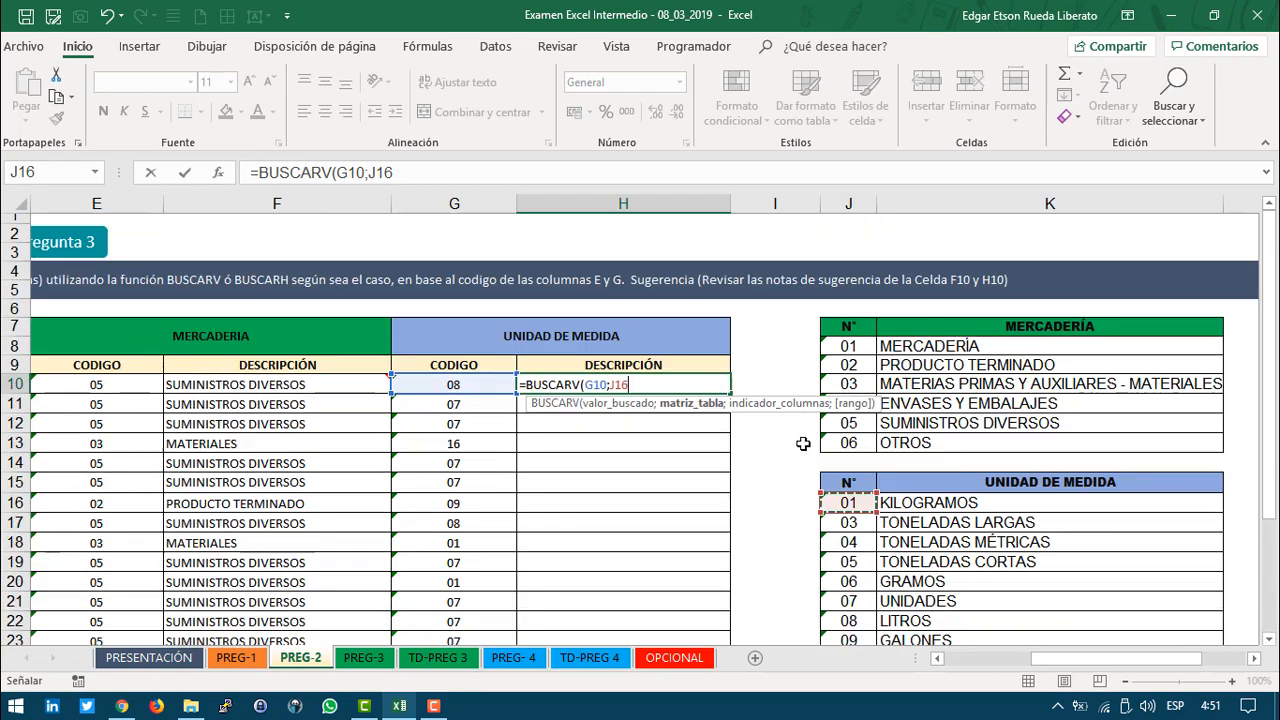
{"action": "left_click_drag", "start_coordinate": [852, 498], "coordinate": [1028, 610]}
{"action": "scroll", "coordinate": [660, 461], "scroll_direction": "up", "scroll_amount": 2}
{"action": "scroll", "coordinate": [660, 461], "scroll_direction": "up", "scroll_amount": 1}
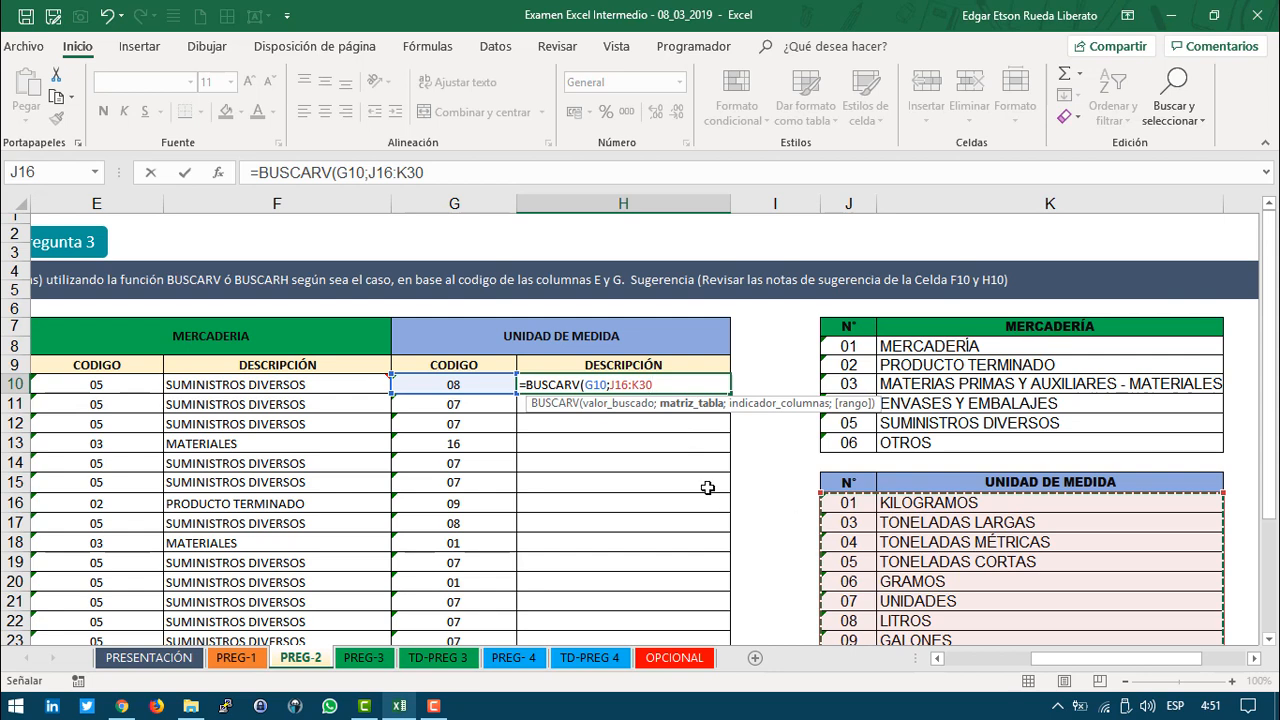
{"action": "key", "text": "F4"}
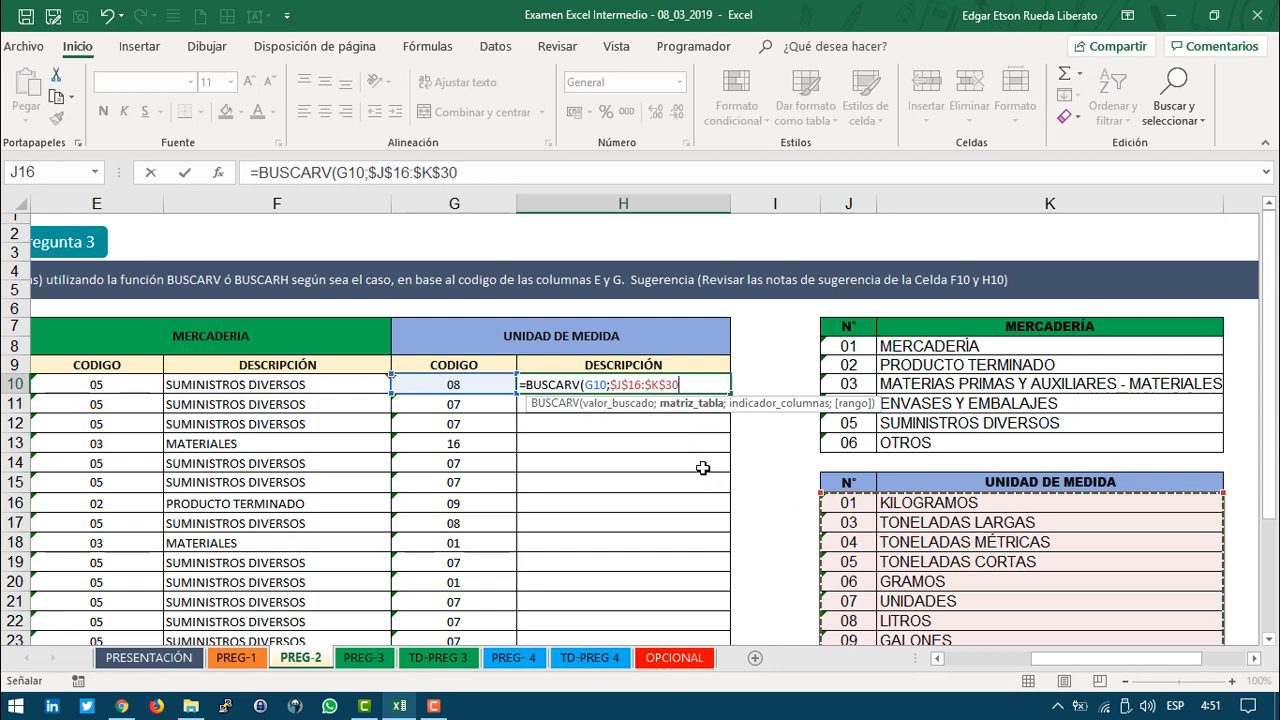
Step: Complete the H10 BUSCARV formula with column index 2 and FALSO for an exact match
{"action": "type", "text": ";"}
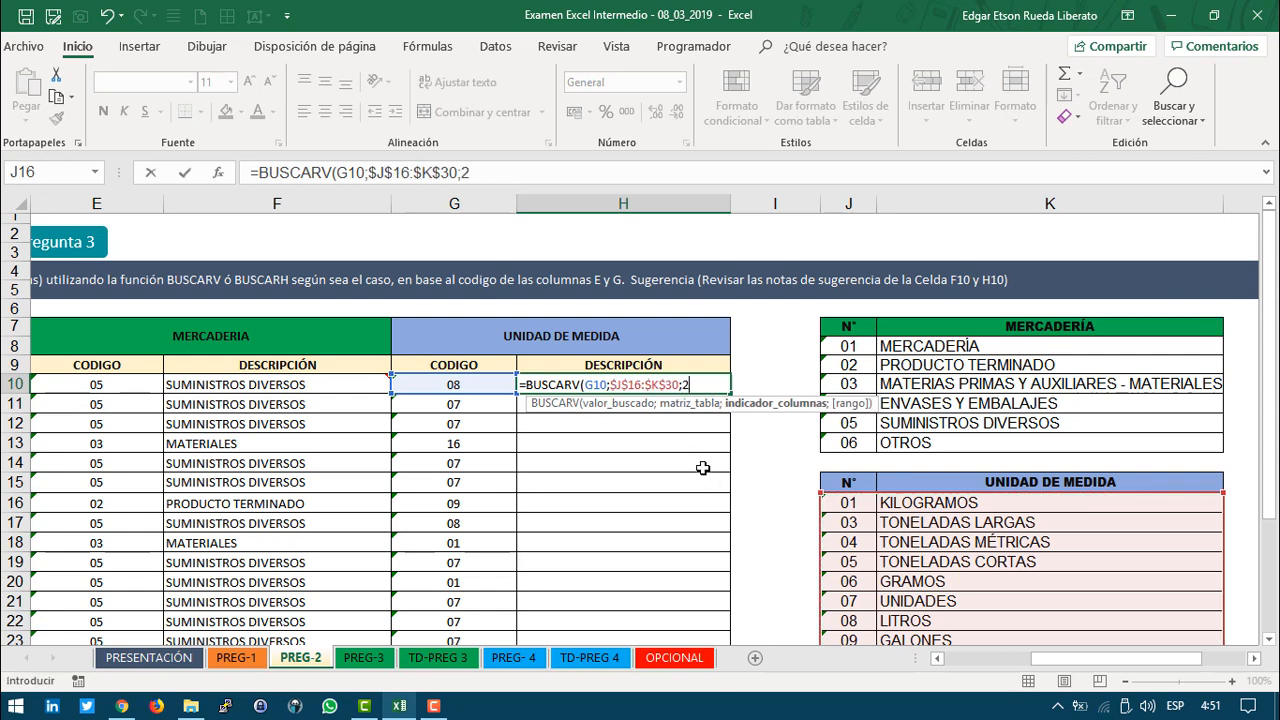
{"action": "type", "text": "2;"}
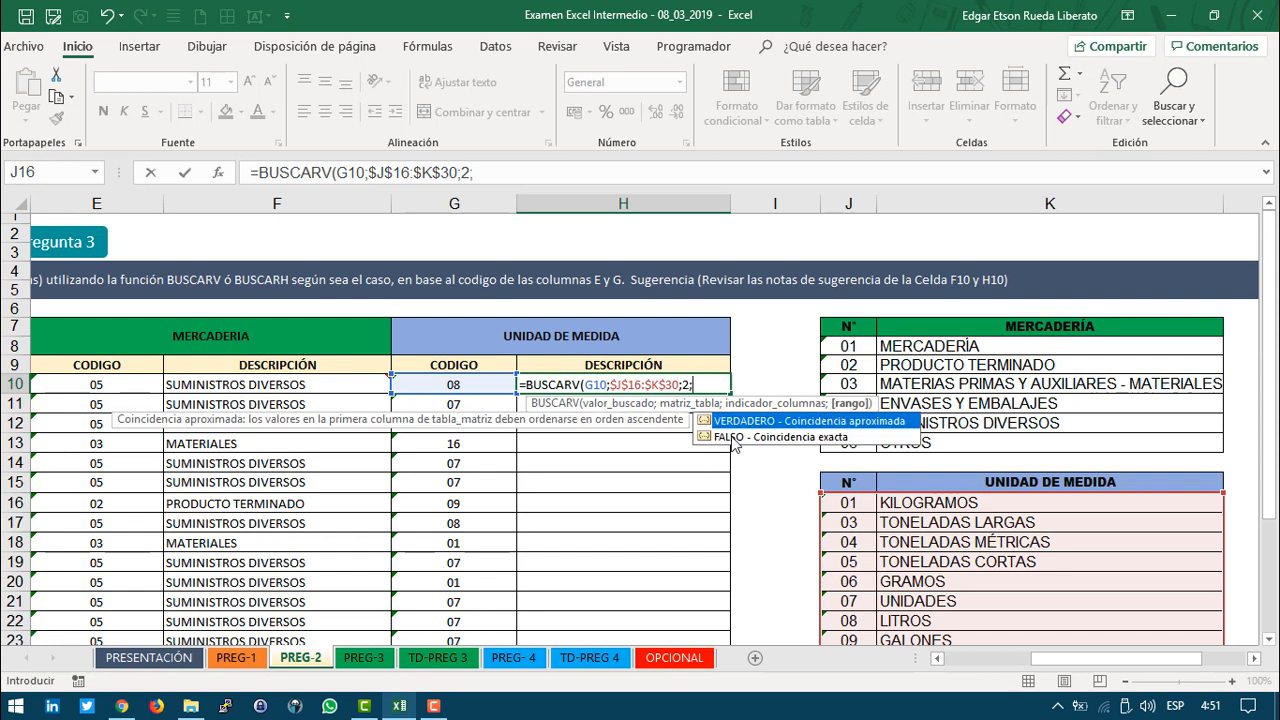
{"action": "double_click", "coordinate": [732, 437]}
{"action": "type", "text": ")"}
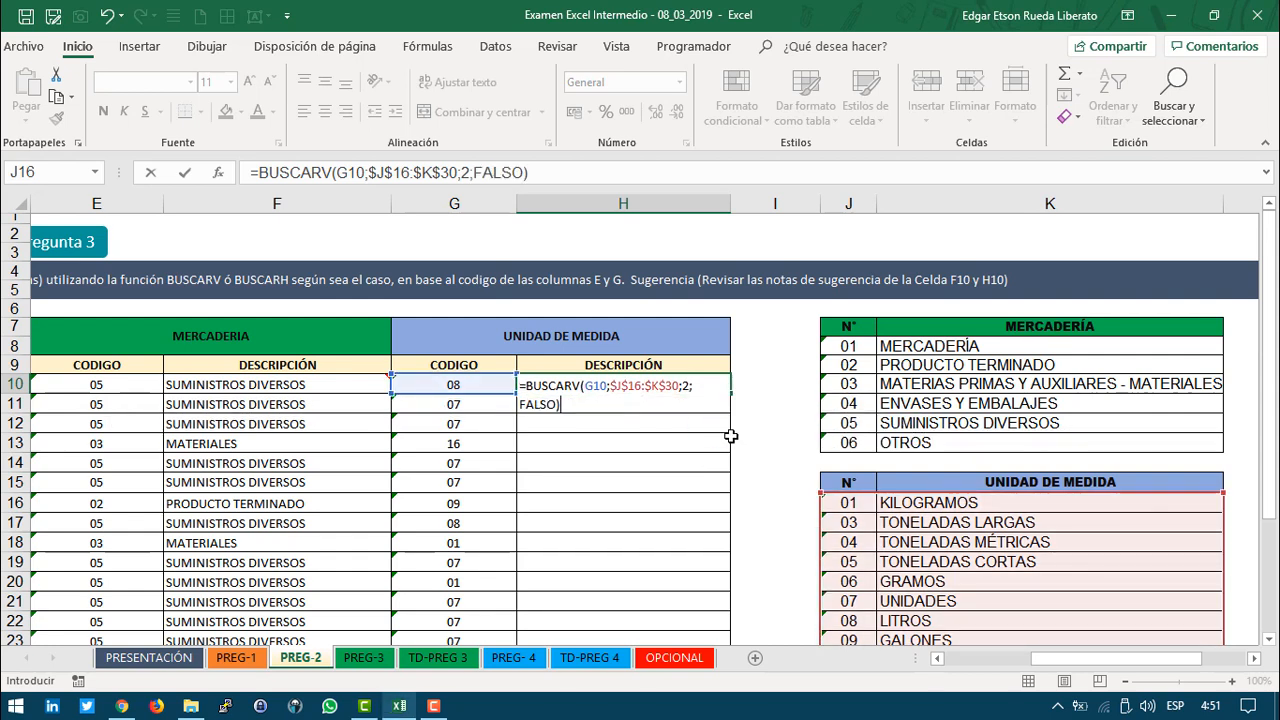
{"action": "key", "text": "Return"}
Step: Copy the H10 Unidad de medida lookup formula down the Descripción column through H24
{"action": "left_click", "coordinate": [703, 387]}
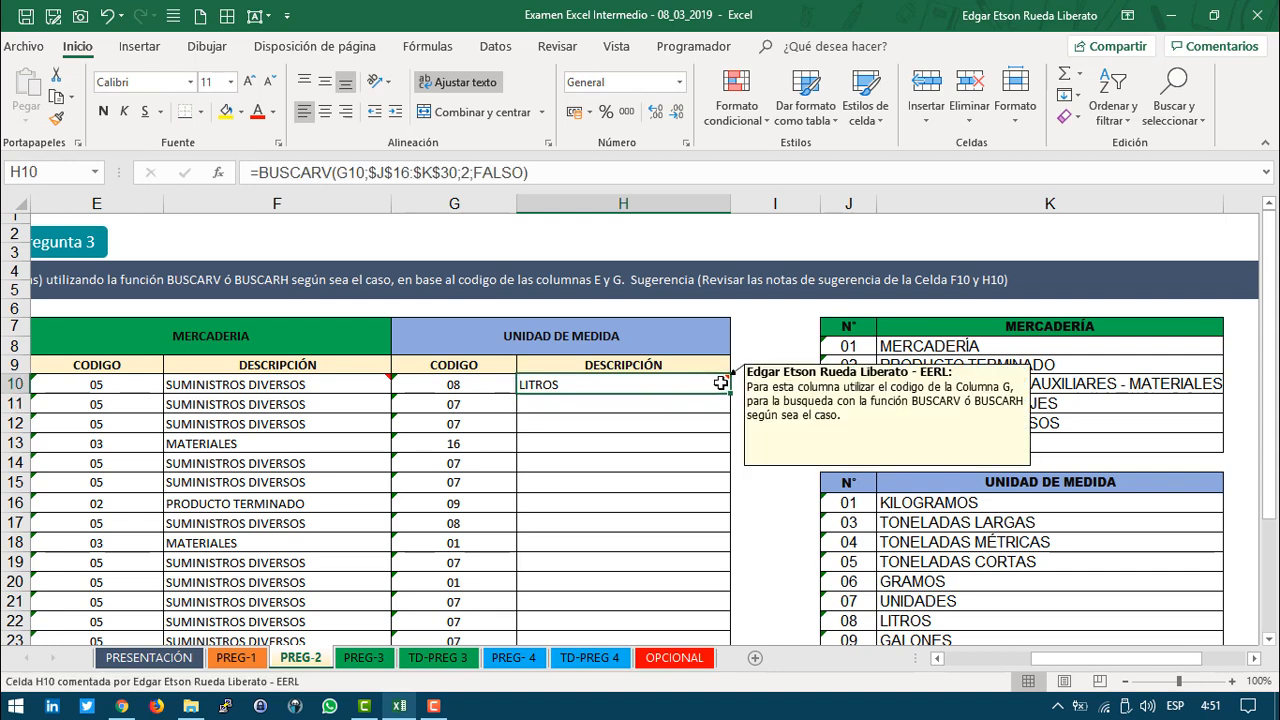
{"action": "double_click", "coordinate": [729, 393]}
{"action": "left_click", "coordinate": [639, 443]}
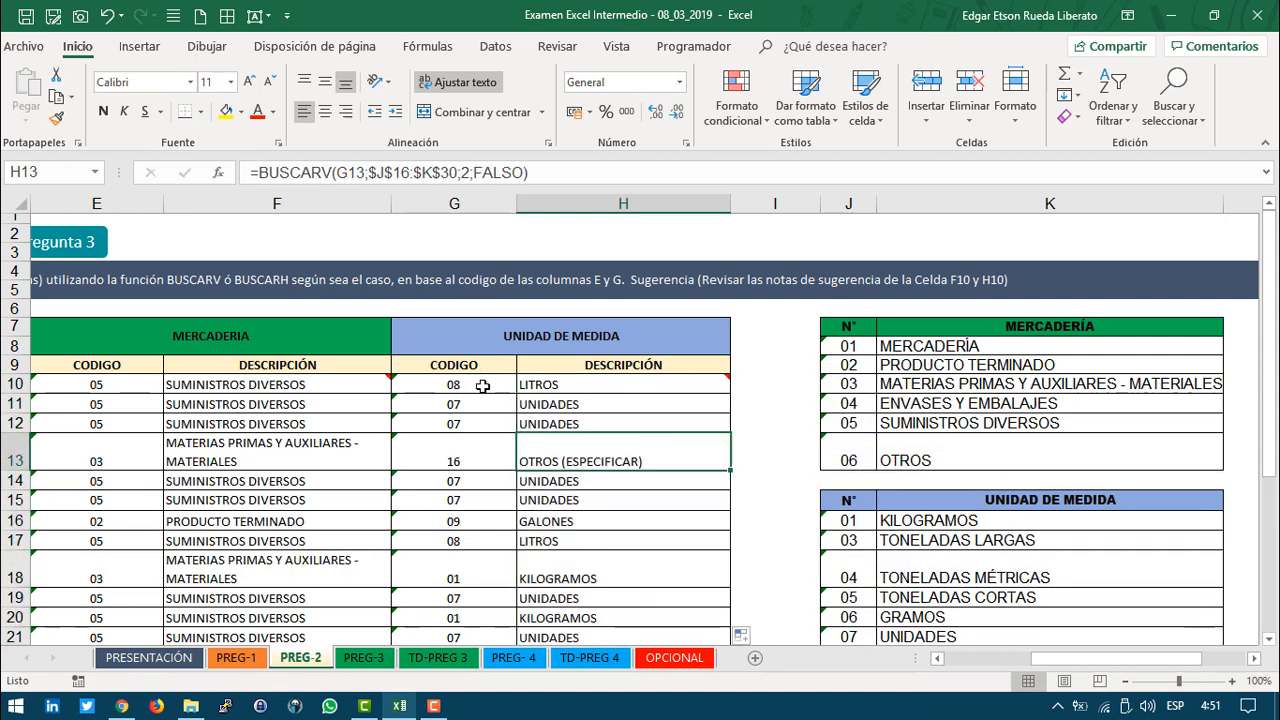
Step: Check the G10 code and its description against the matching entry in the Unidad de medida lookup table
{"action": "left_click", "coordinate": [480, 386]}
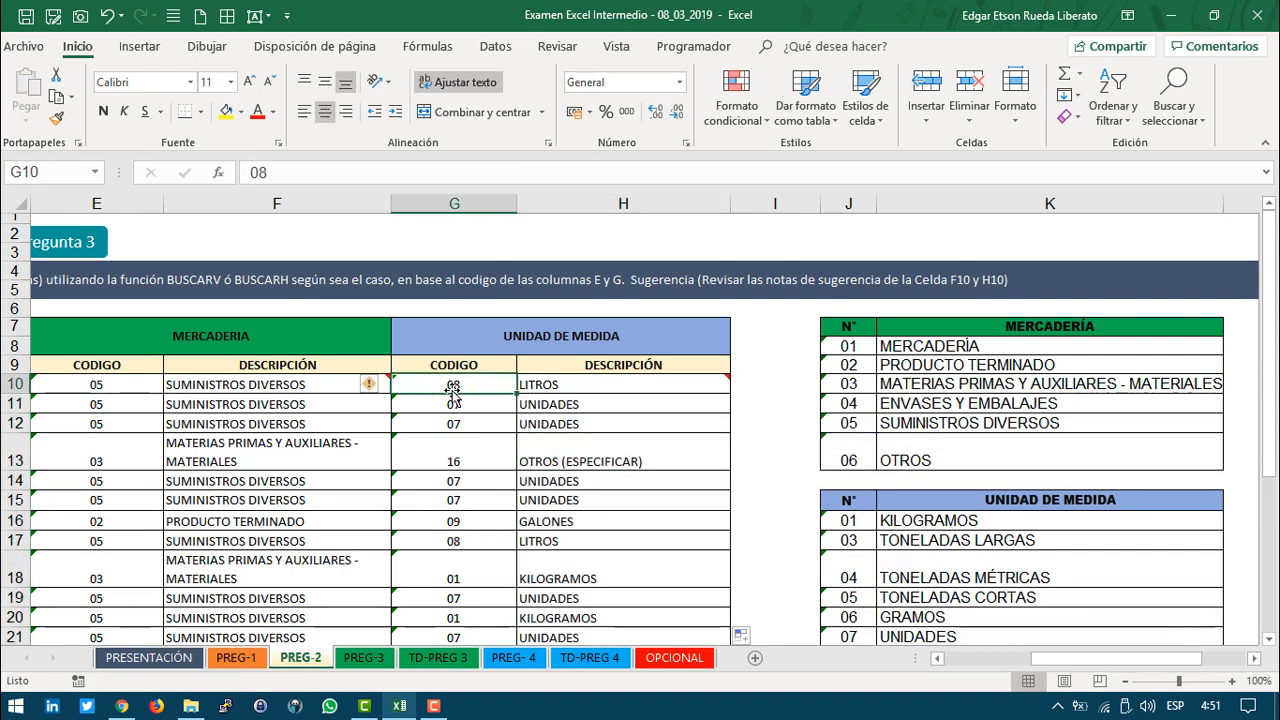
{"action": "scroll", "coordinate": [1042, 550], "scroll_direction": "down", "scroll_amount": 2}
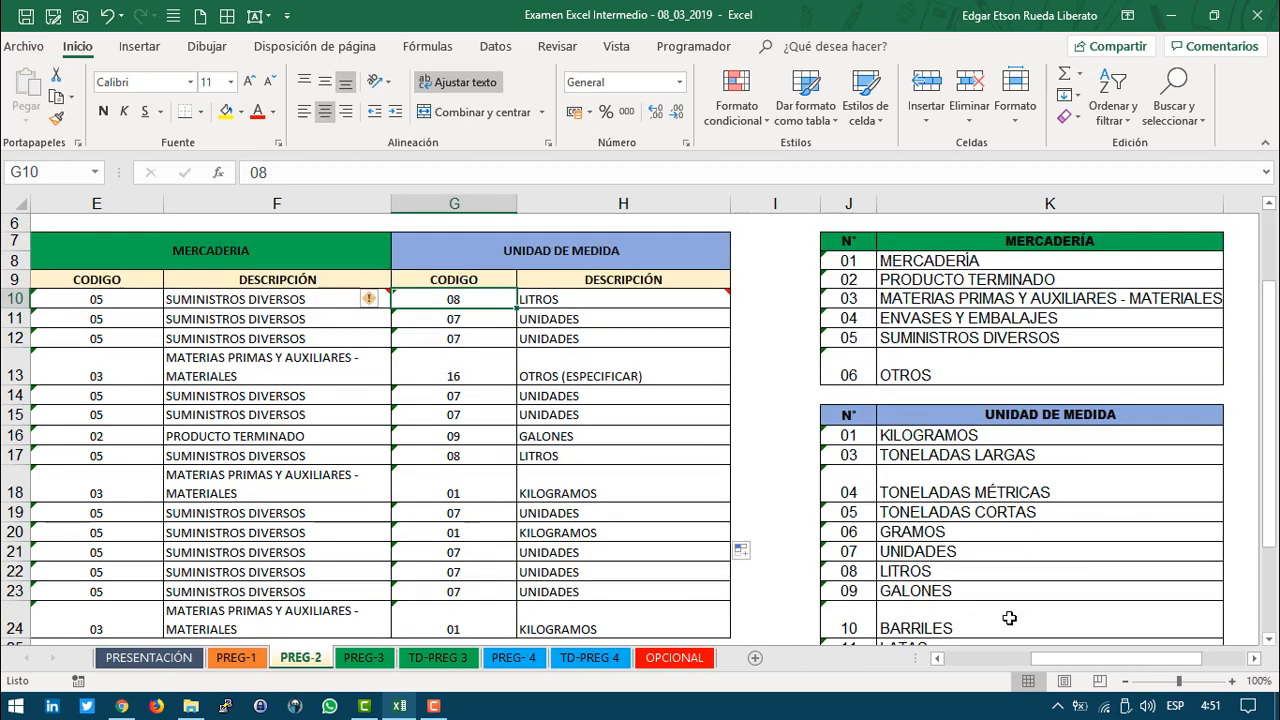
{"action": "scroll", "coordinate": [903, 462], "scroll_direction": "down", "scroll_amount": 2}
{"action": "left_click", "coordinate": [854, 482]}
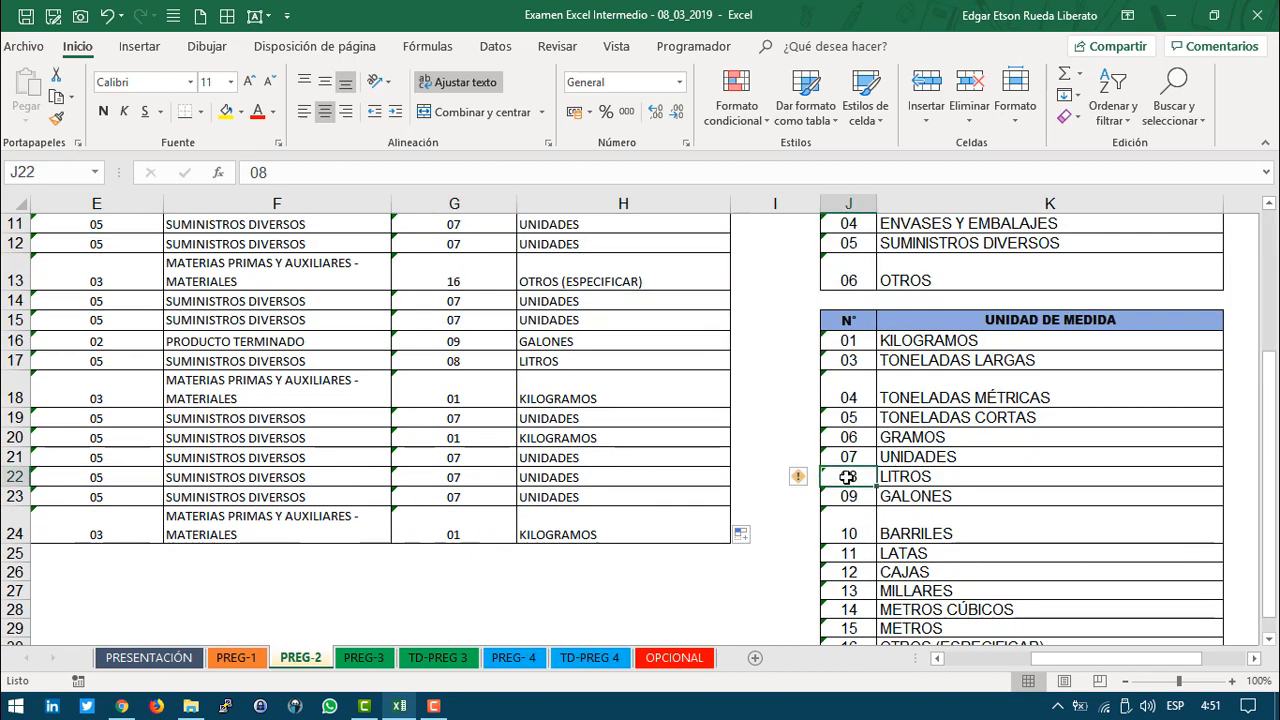
Step: Compare the codes in G10 and G11 and their Unidad de medida descriptions with the lookup table
{"action": "left_click", "coordinate": [908, 480]}
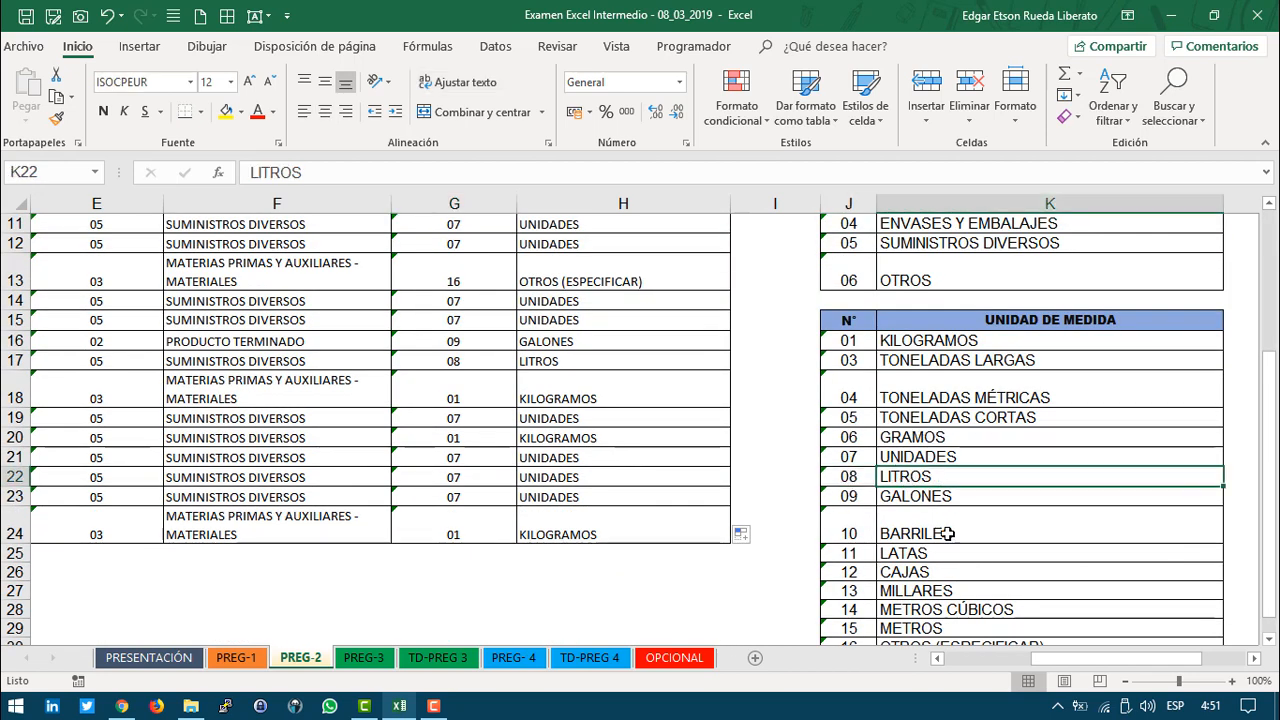
{"action": "scroll", "coordinate": [582, 493], "scroll_direction": "up", "scroll_amount": 2}
{"action": "left_click", "coordinate": [552, 300]}
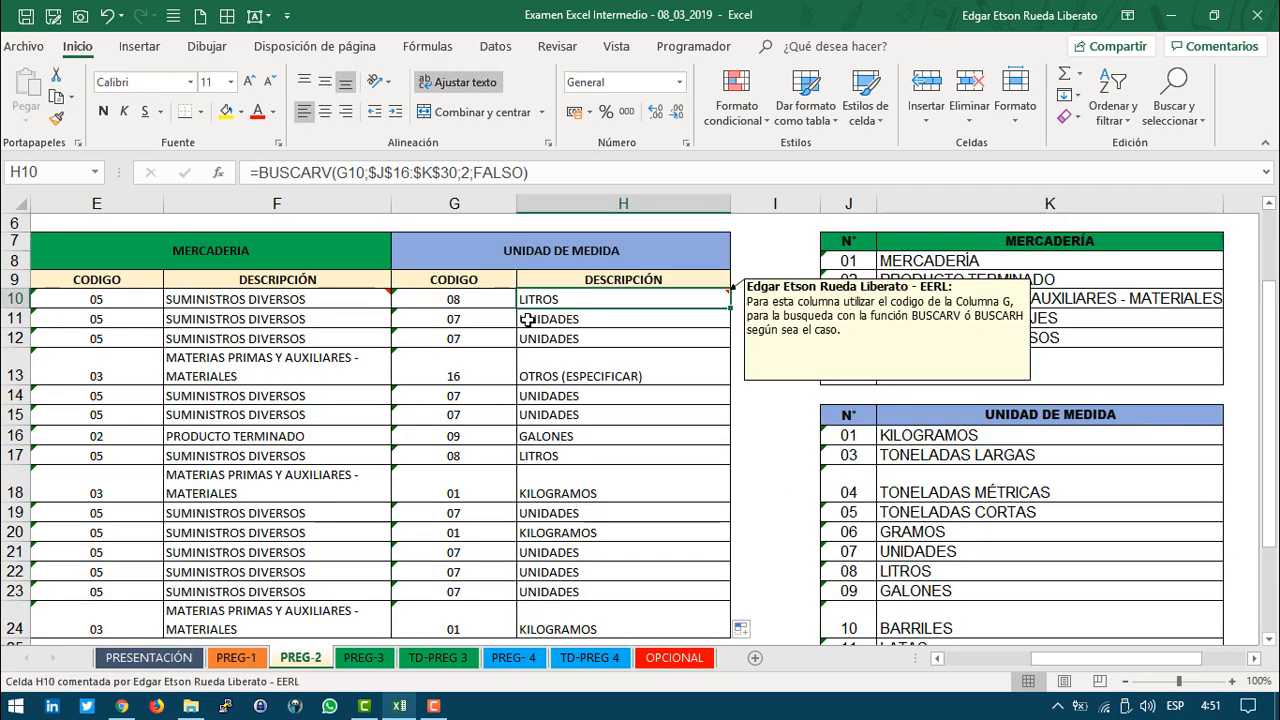
{"action": "left_click", "coordinate": [463, 317]}
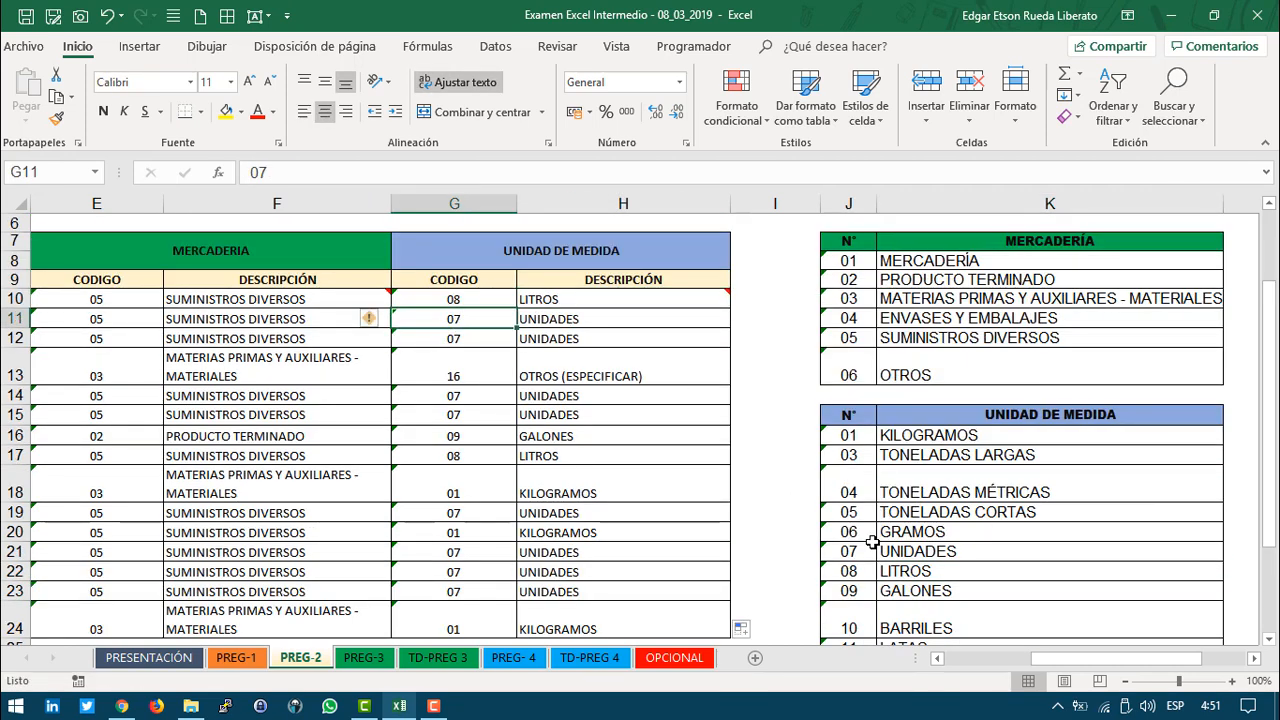
{"action": "left_click_drag", "start_coordinate": [558, 320], "coordinate": [565, 340]}
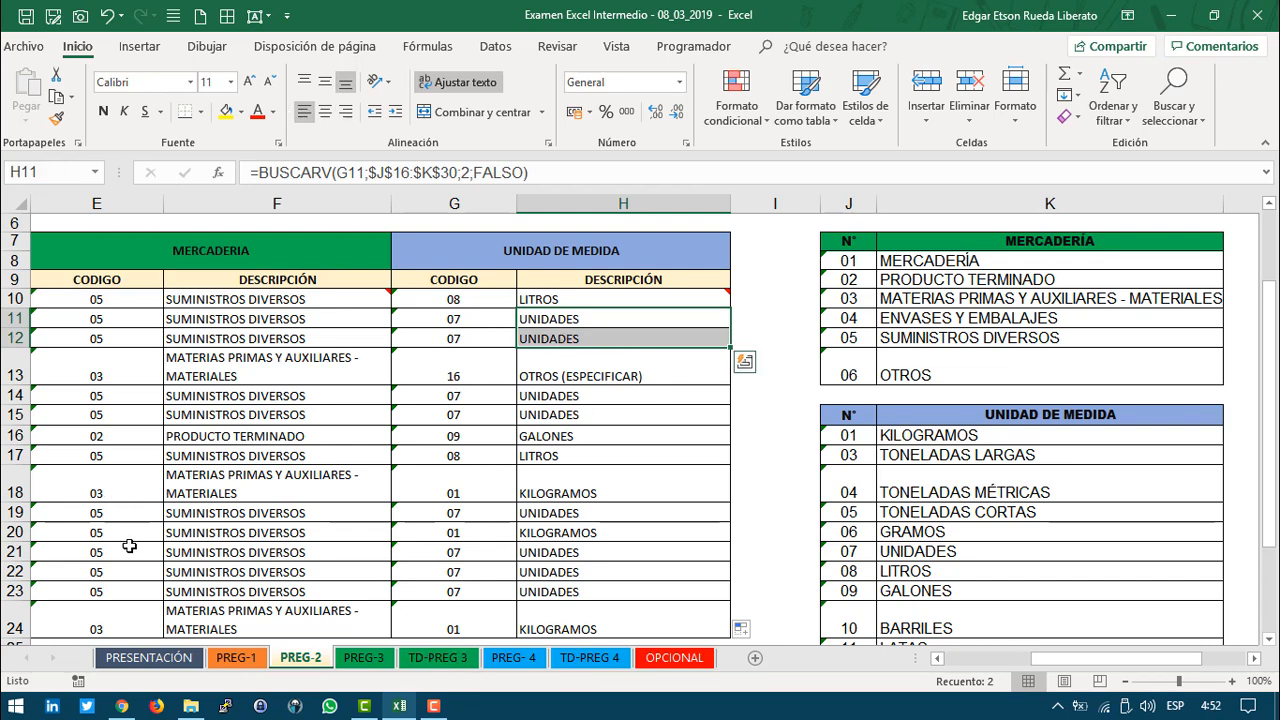
{"action": "scroll", "coordinate": [696, 552], "scroll_direction": "down", "scroll_amount": 2}
{"action": "scroll", "coordinate": [637, 534], "scroll_direction": "up", "scroll_amount": 3}
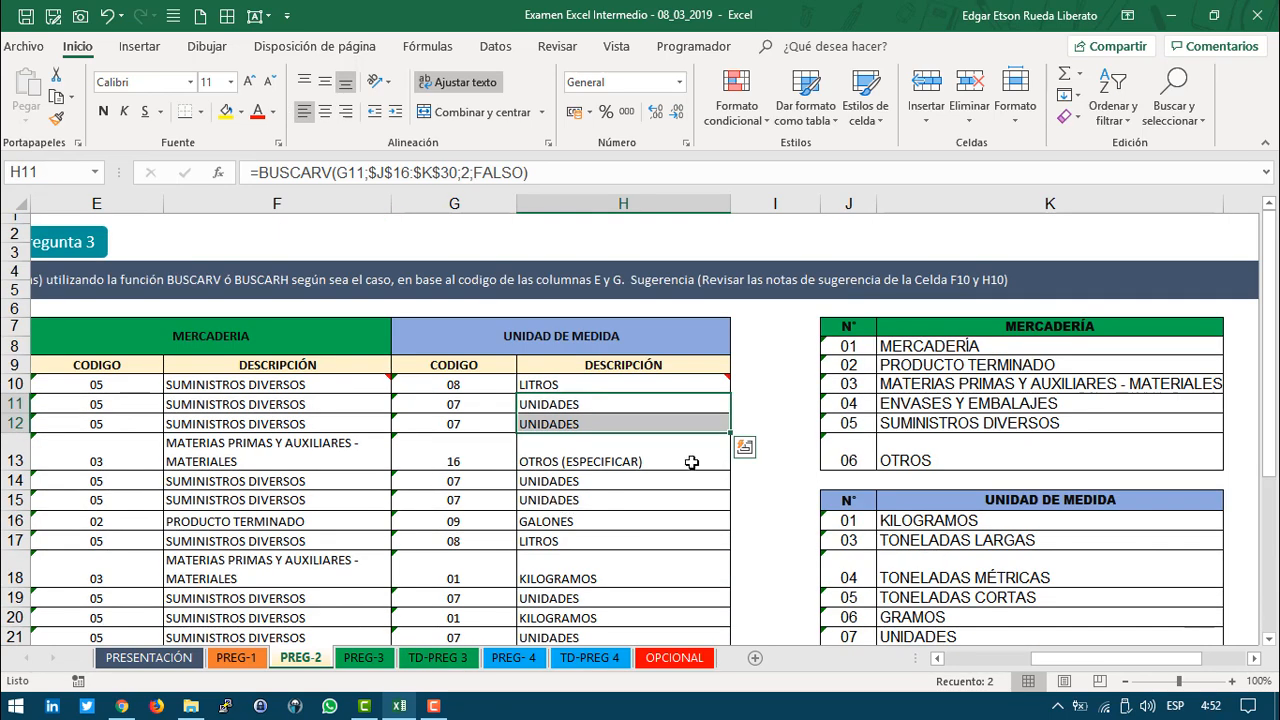
Step: Go to question 3 and look over its instruction and the medal data table on PREG-3
{"action": "scroll", "coordinate": [894, 636], "scroll_direction": "left", "scroll_amount": 3}
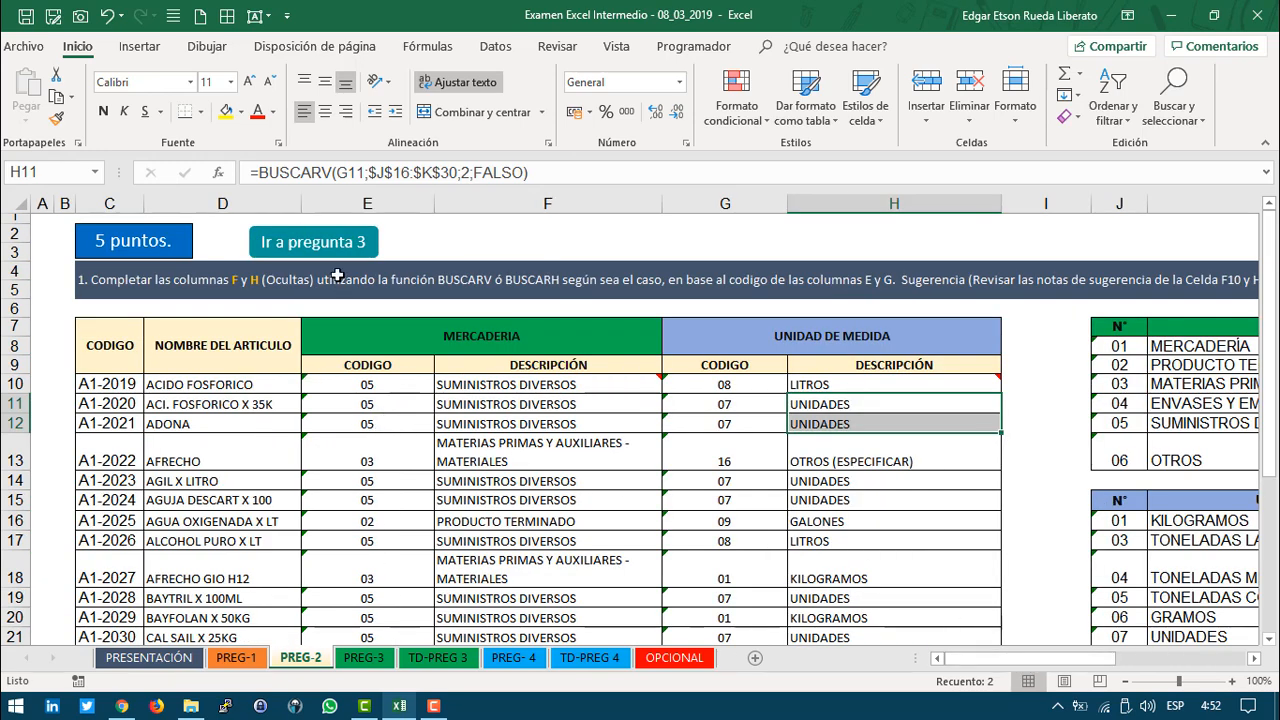
{"action": "left_click", "coordinate": [318, 244]}
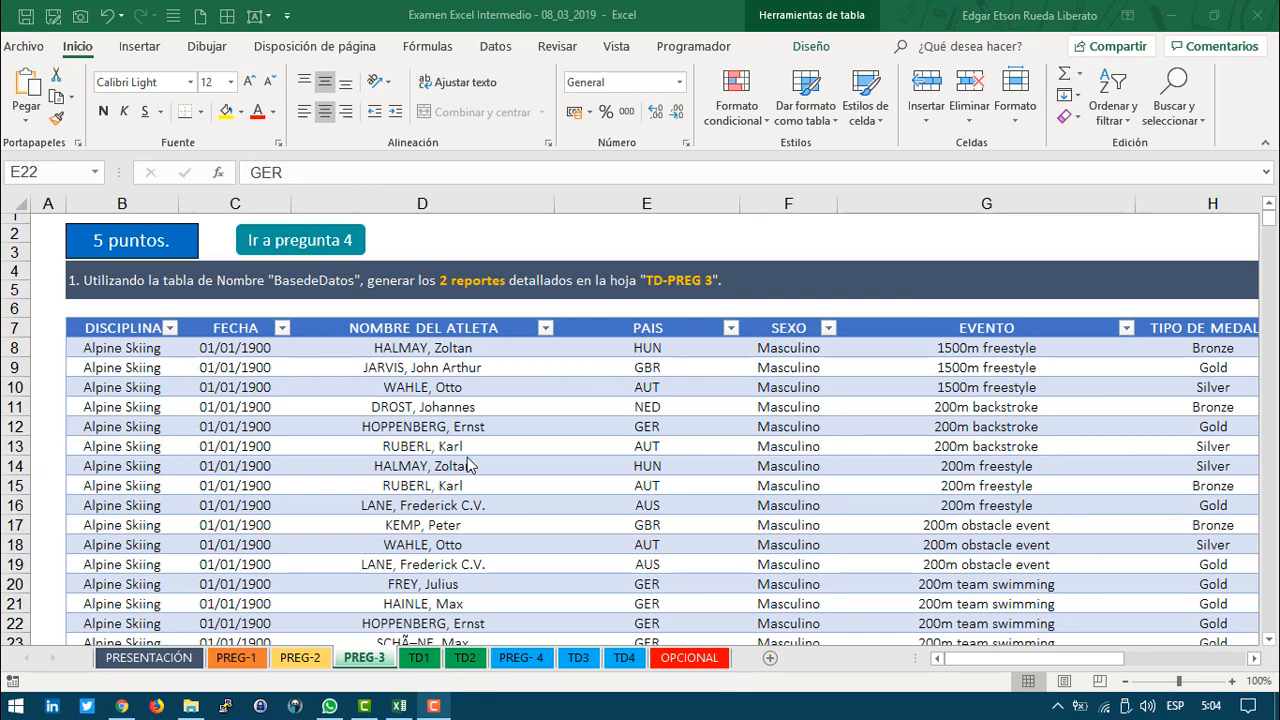
{"action": "left_click", "coordinate": [320, 386]}
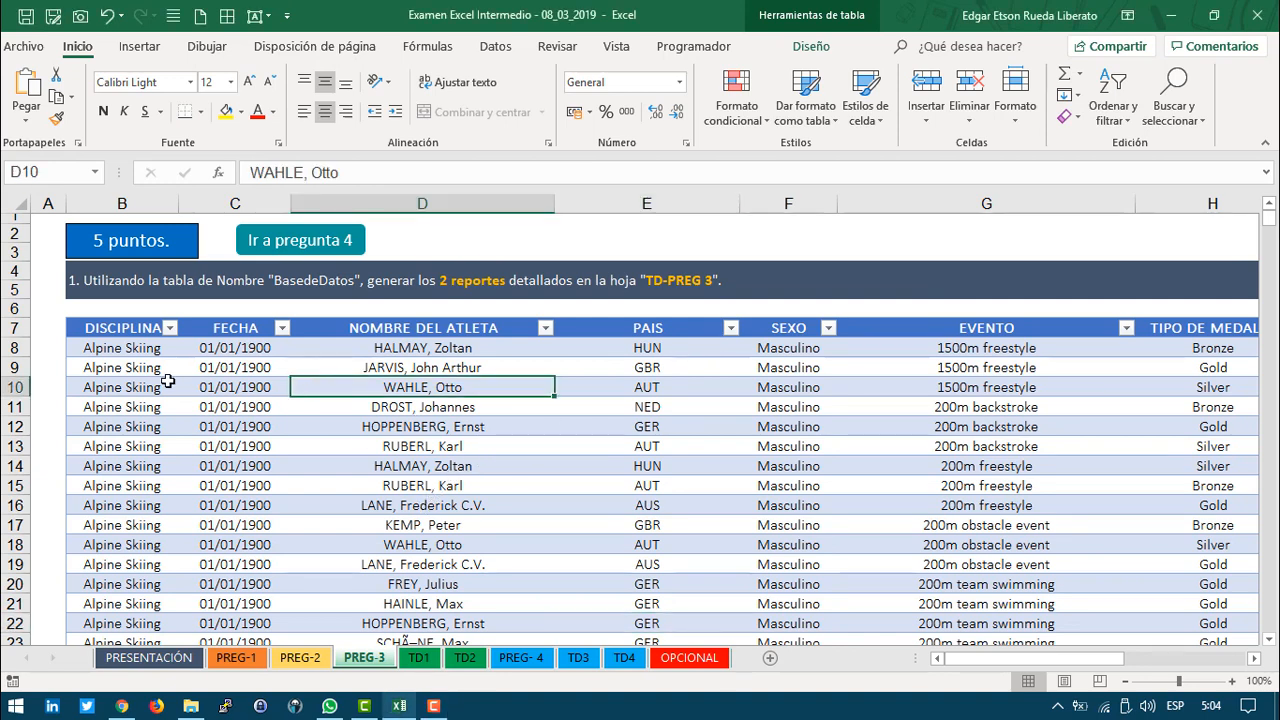
{"action": "left_click", "coordinate": [166, 384]}
{"action": "left_click", "coordinate": [155, 334]}
{"action": "left_click_drag", "start_coordinate": [155, 338], "coordinate": [925, 622]}
{"action": "left_click", "coordinate": [788, 525]}
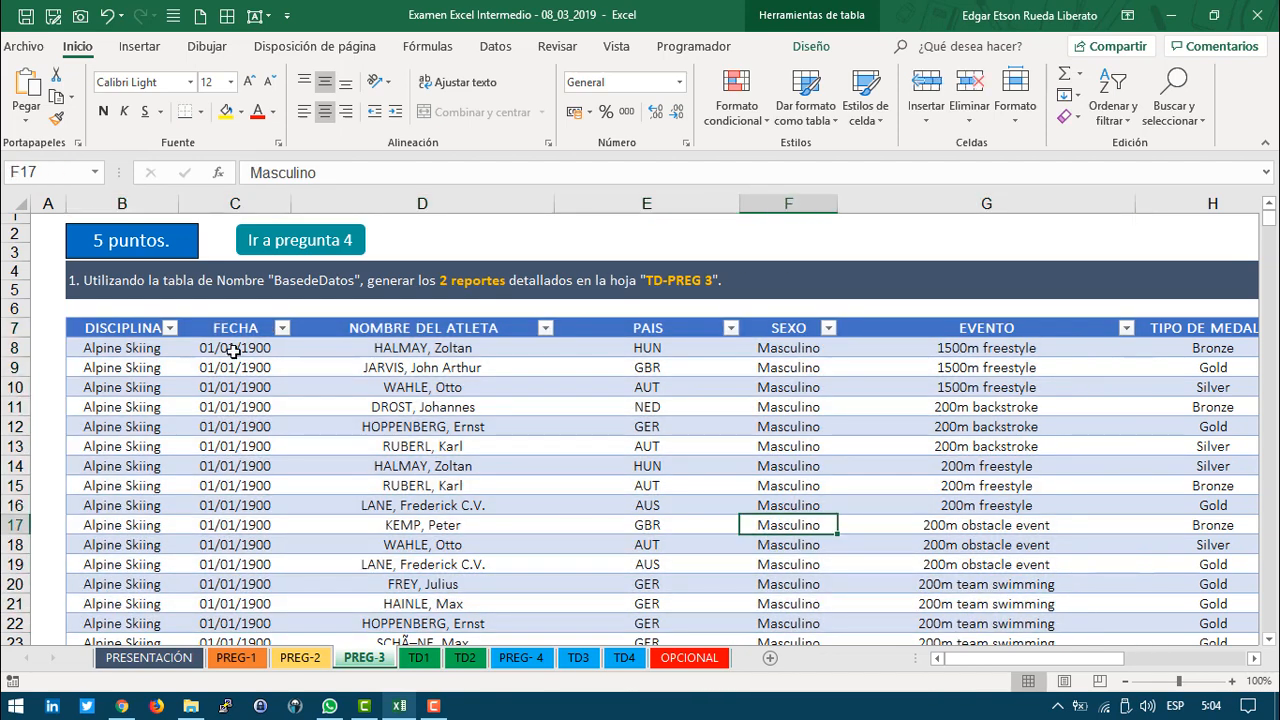
Step: Check the name assigned to the PREG-3 data table in its table design properties
{"action": "left_click", "coordinate": [472, 405]}
{"action": "left_click", "coordinate": [800, 50]}
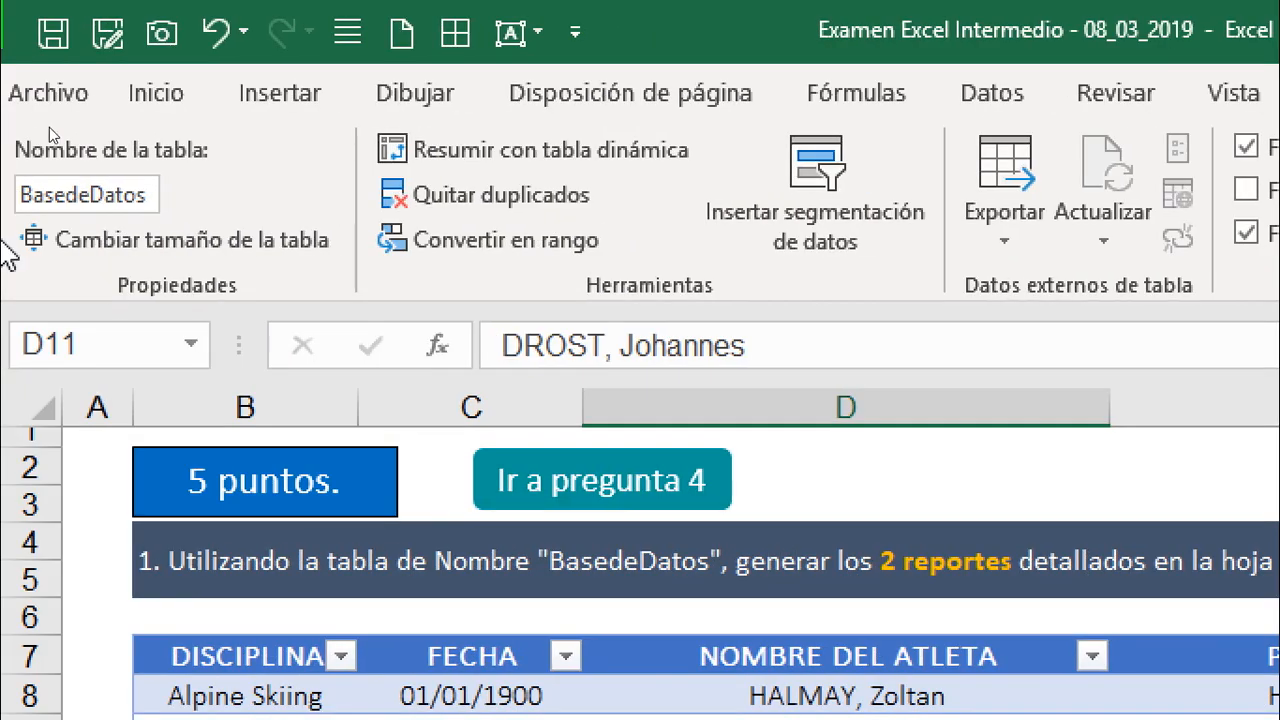
{"action": "left_click", "coordinate": [120, 194]}
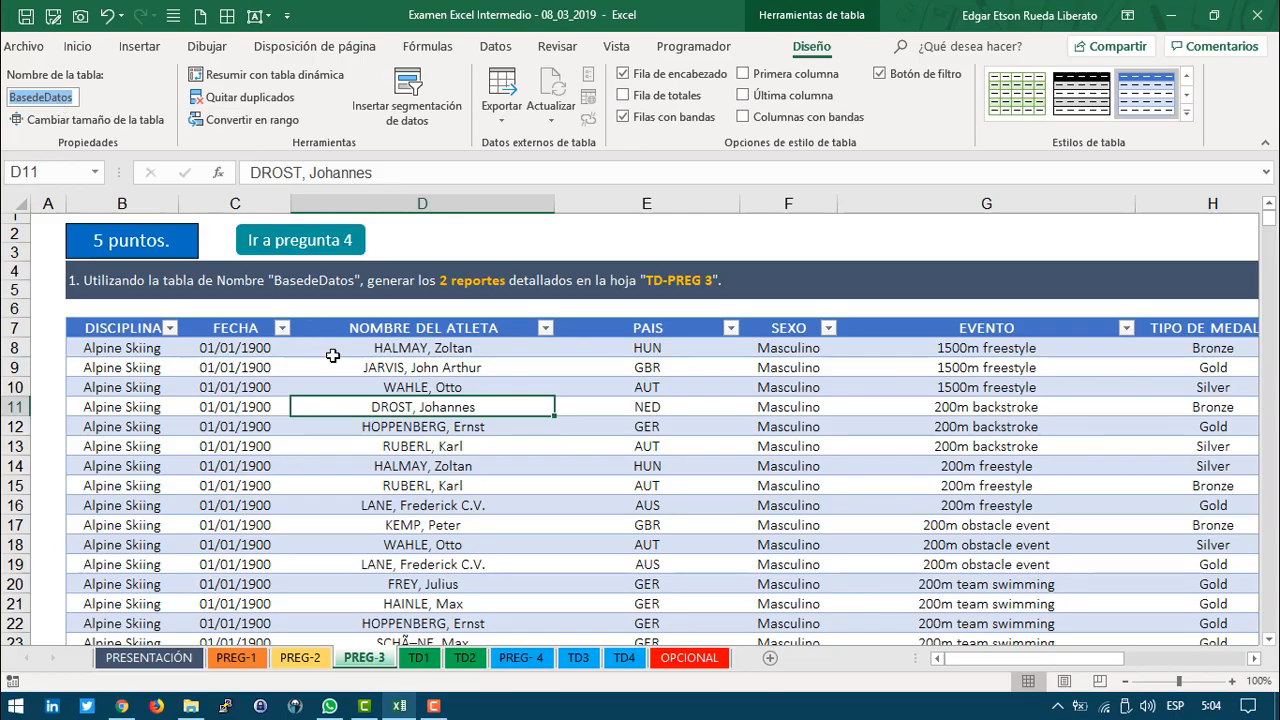
{"action": "left_click", "coordinate": [358, 385]}
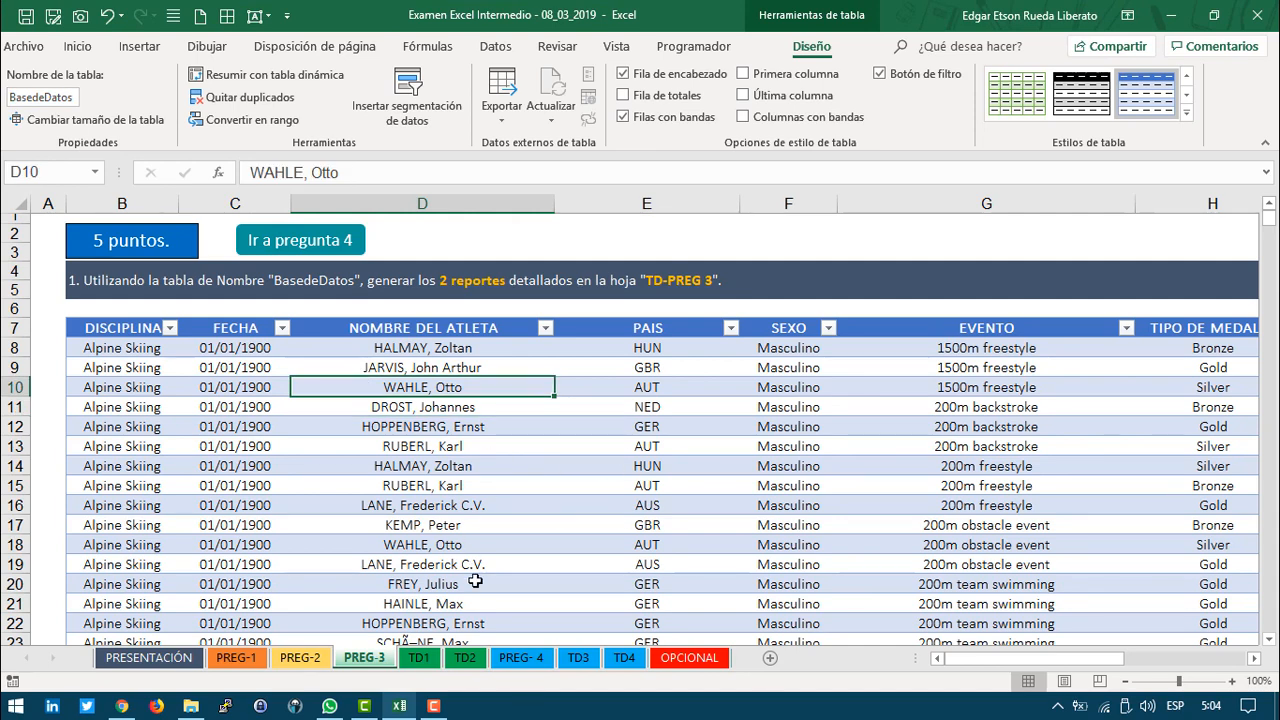
Step: Review the first report's instructions and its reference image on the TD1 sheet
{"action": "left_click", "coordinate": [418, 657]}
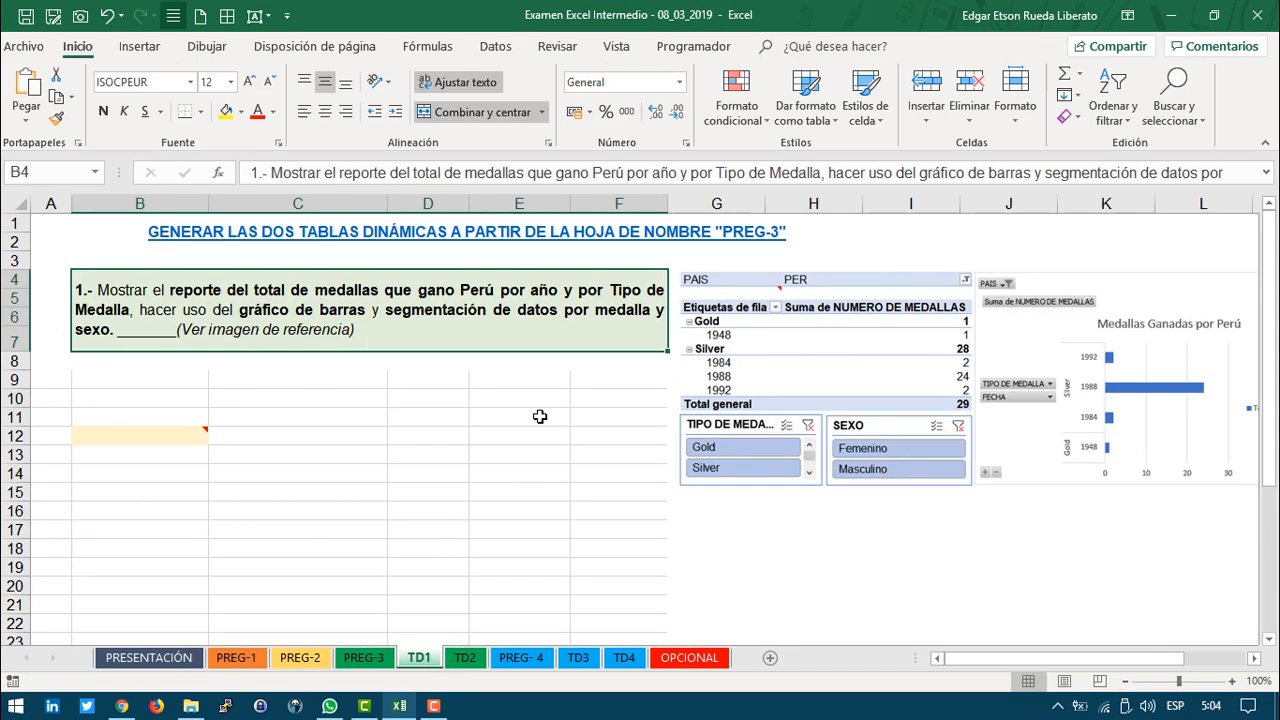
{"action": "left_click", "coordinate": [385, 416]}
{"action": "left_click", "coordinate": [864, 400]}
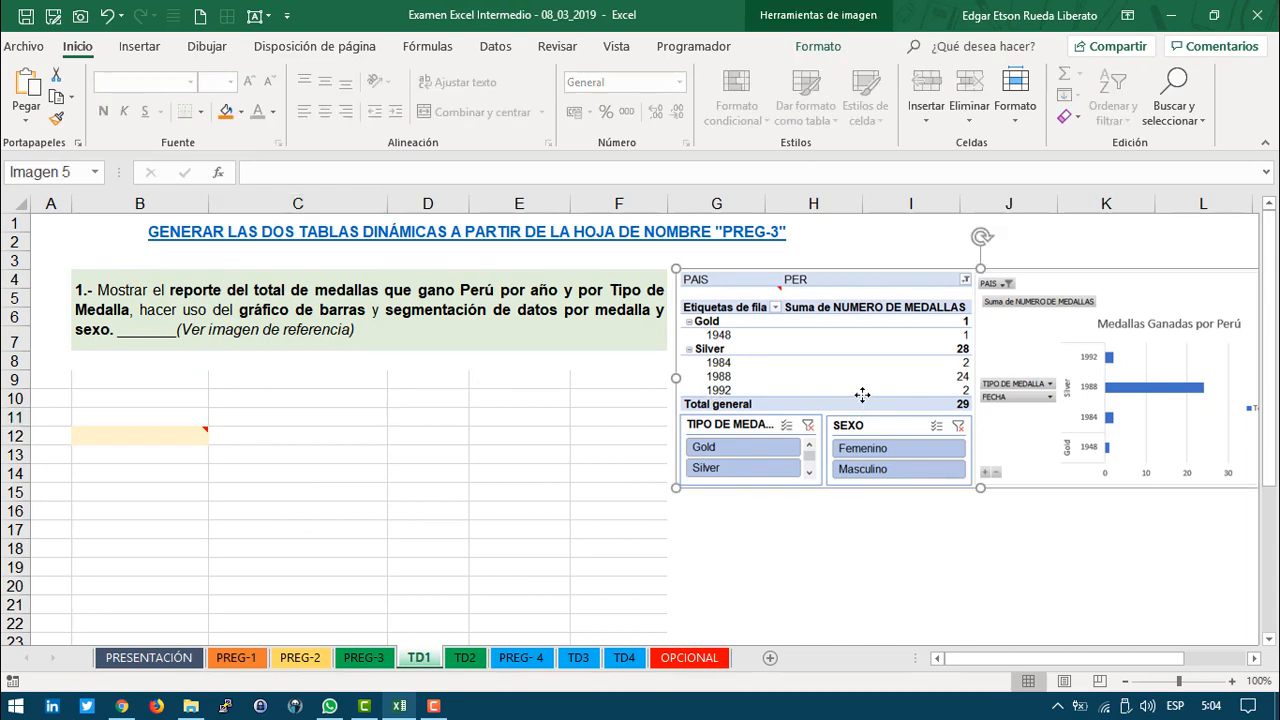
{"action": "left_click_drag", "start_coordinate": [1056, 657], "coordinate": [1009, 657]}
Step: Create a pivot table from the BasedeDatos table on PREG-3, placing it in cell B12 of the existing TD1 sheet
{"action": "left_click", "coordinate": [368, 656]}
{"action": "left_click", "coordinate": [405, 428]}
{"action": "left_click", "coordinate": [498, 468]}
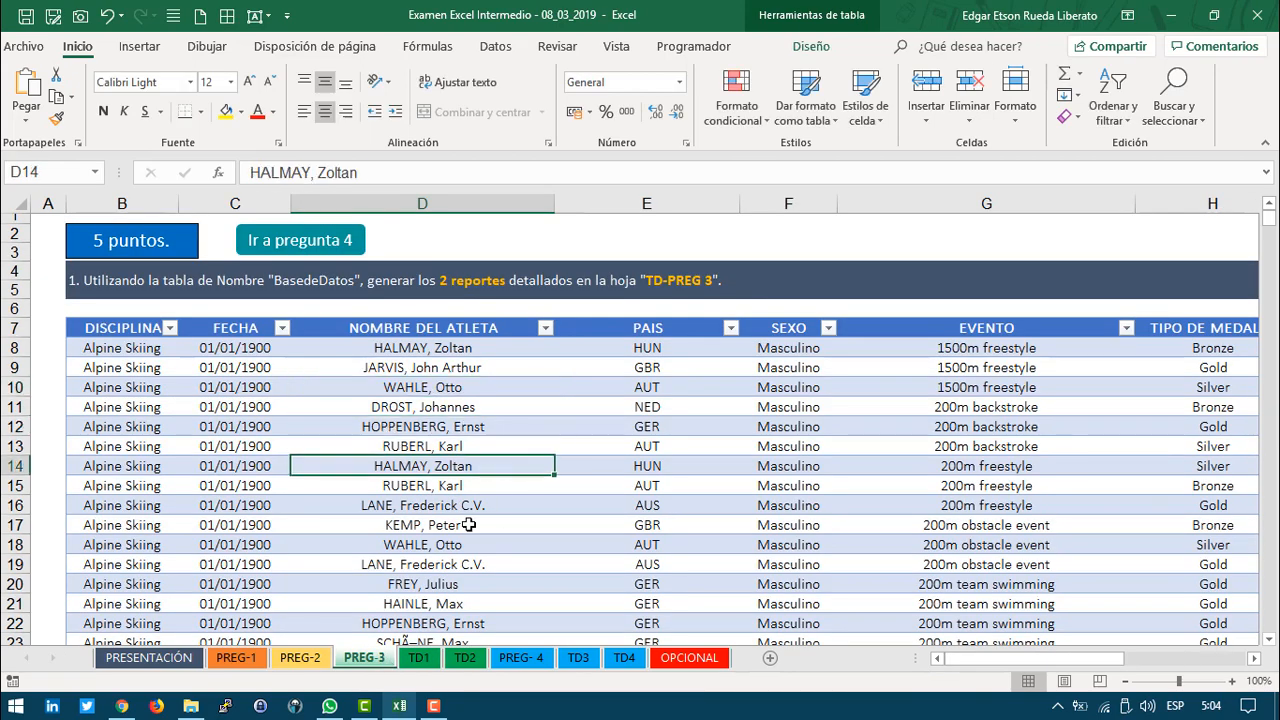
{"action": "left_click", "coordinate": [468, 524]}
{"action": "left_click", "coordinate": [398, 428]}
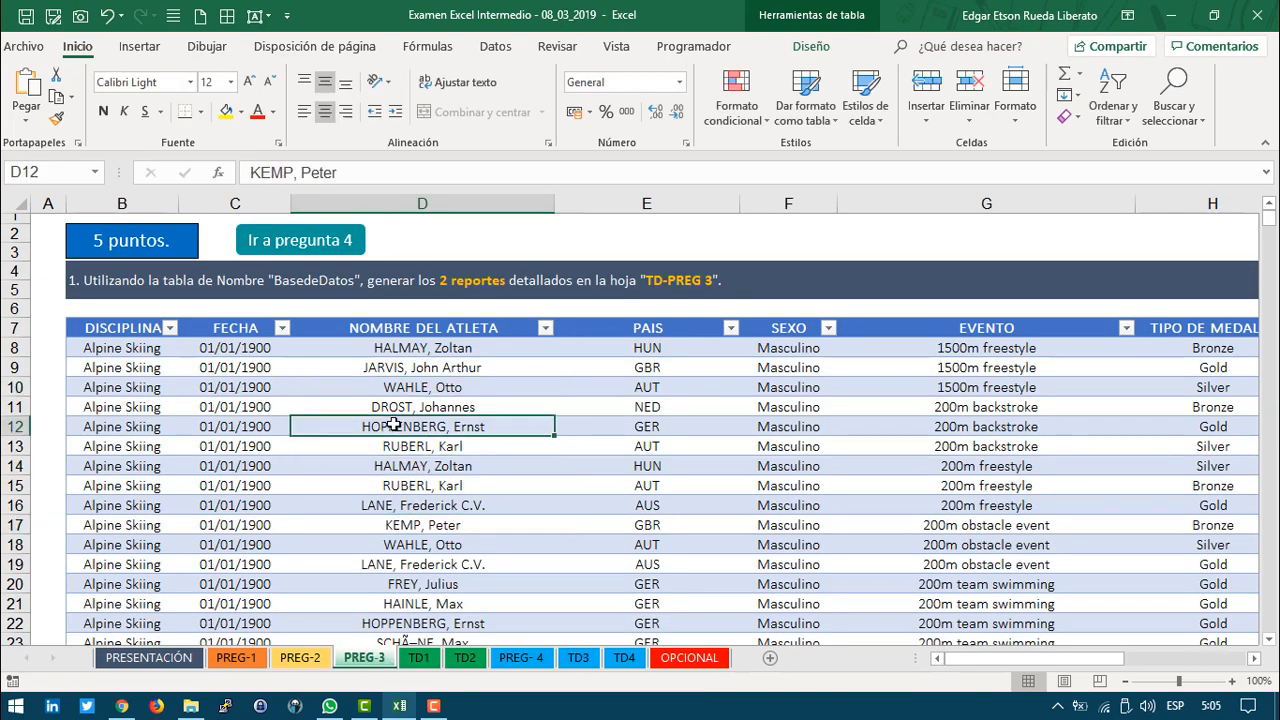
{"action": "left_click", "coordinate": [138, 47]}
{"action": "left_click", "coordinate": [49, 92]}
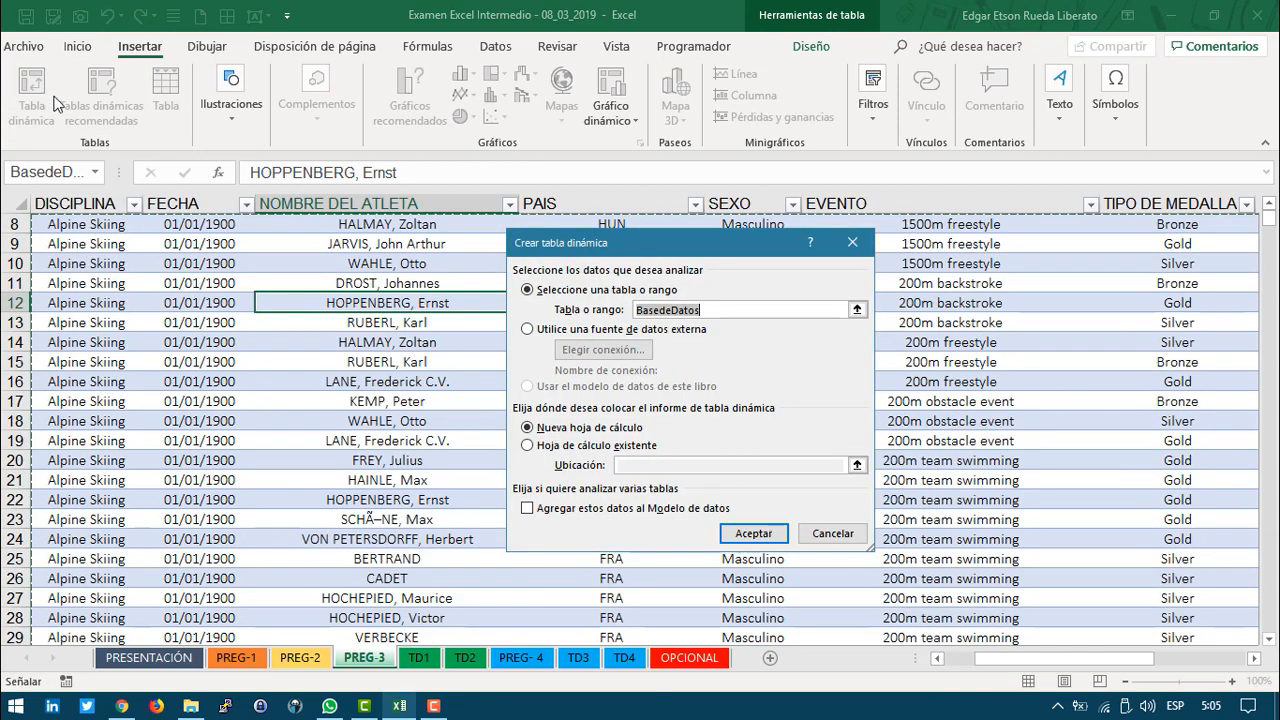
{"action": "left_click", "coordinate": [527, 445]}
{"action": "left_click", "coordinate": [857, 466]}
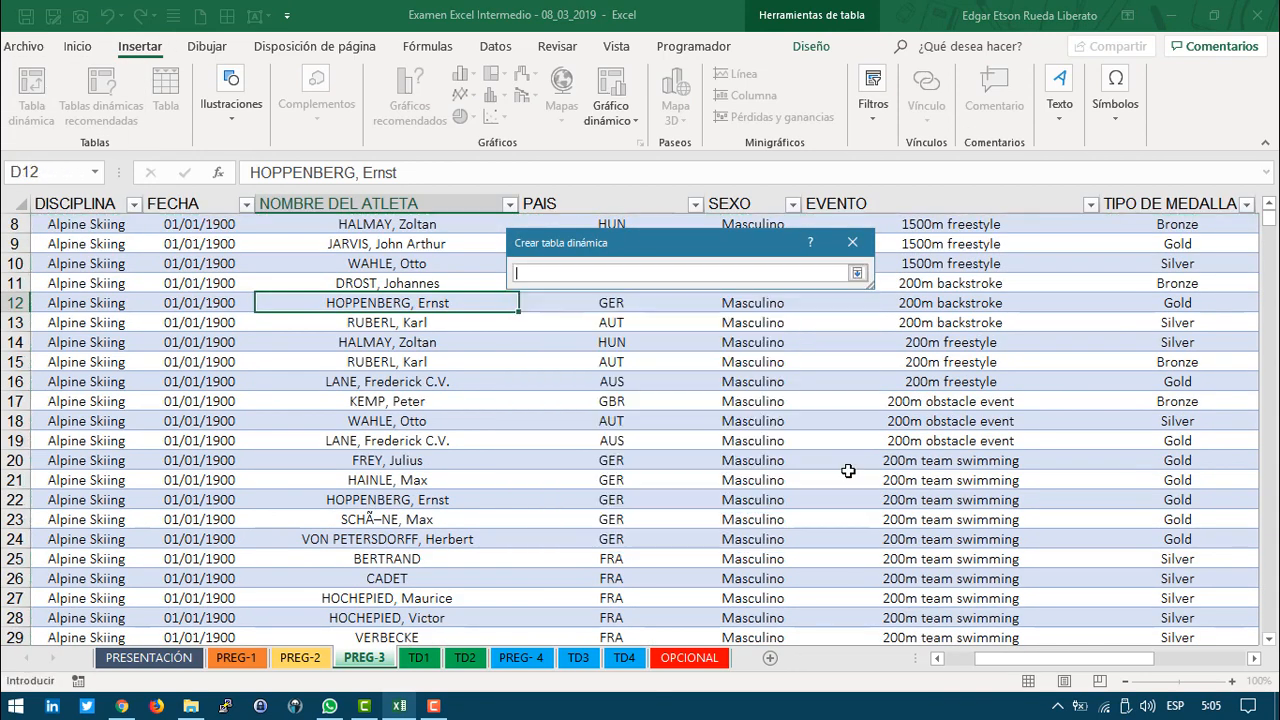
{"action": "left_click", "coordinate": [422, 657]}
{"action": "left_click", "coordinate": [153, 436]}
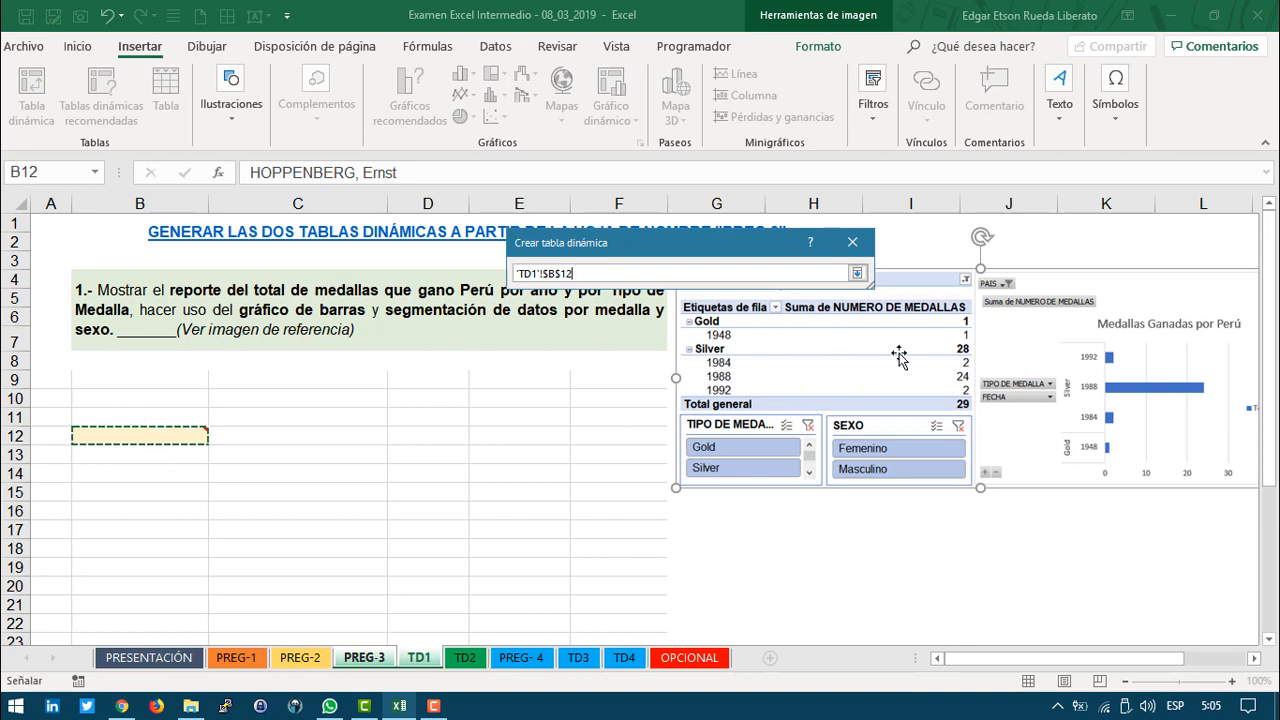
{"action": "left_click", "coordinate": [857, 273]}
{"action": "left_click", "coordinate": [757, 533]}
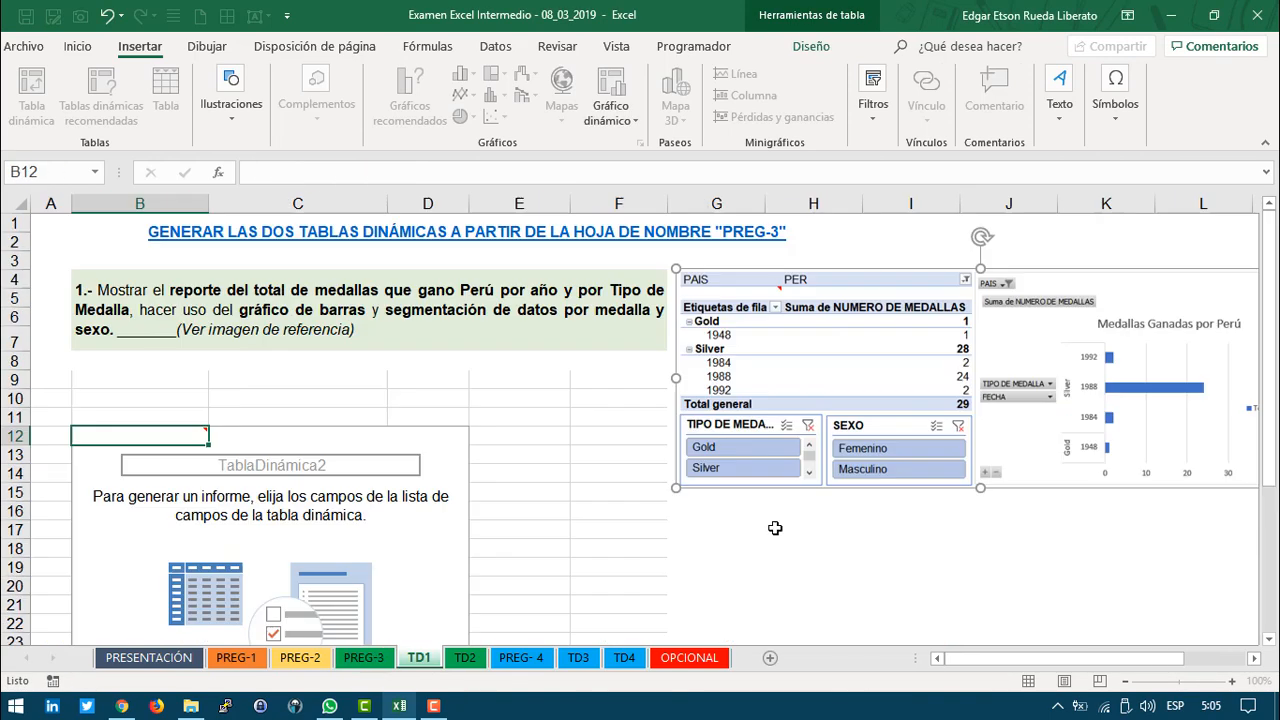
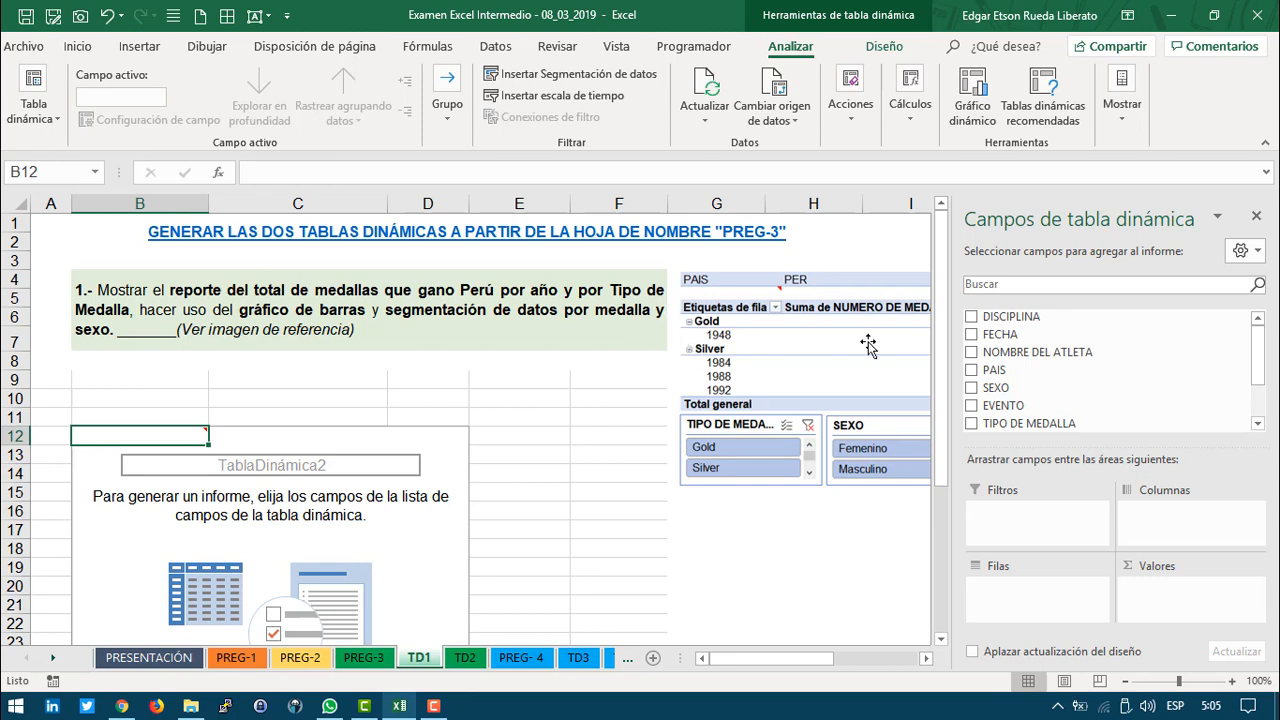
Step: Add TIPO DE MEDALLA and, beneath it, FECHA as row fields of the pivot table and look through the rows
{"action": "left_click_drag", "start_coordinate": [990, 424], "coordinate": [1012, 590]}
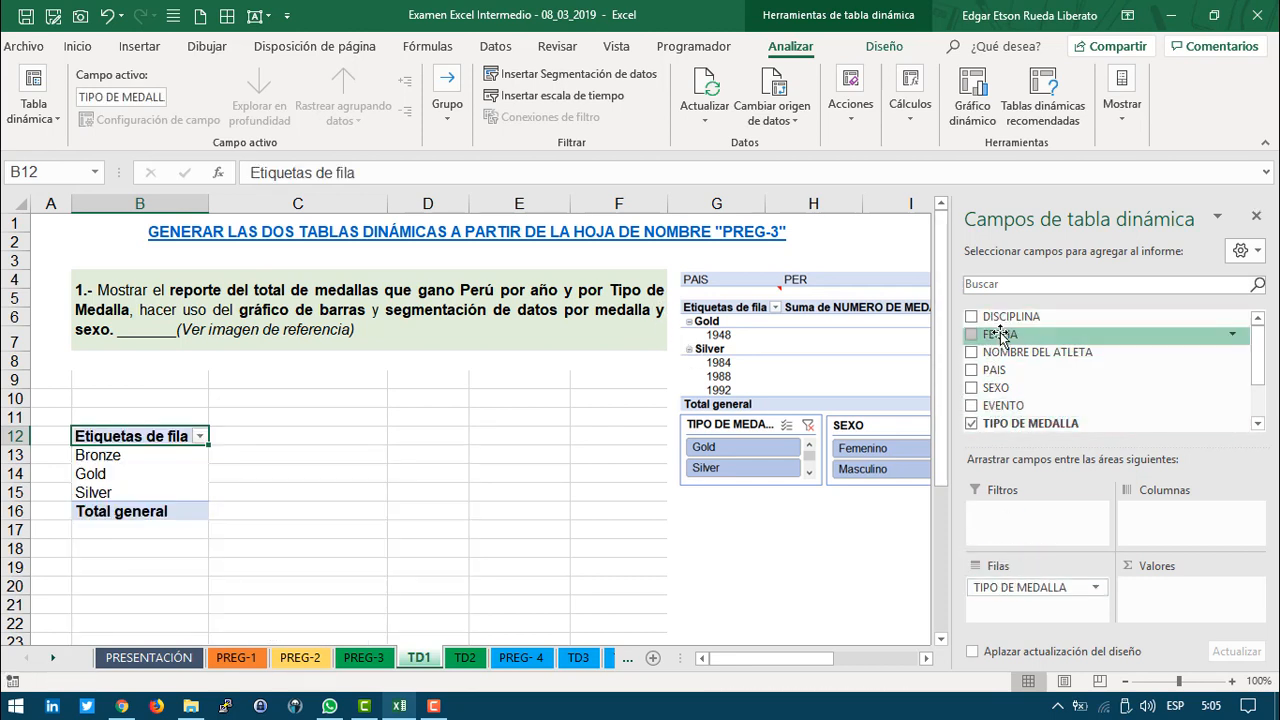
{"action": "left_click_drag", "start_coordinate": [998, 334], "coordinate": [1040, 604]}
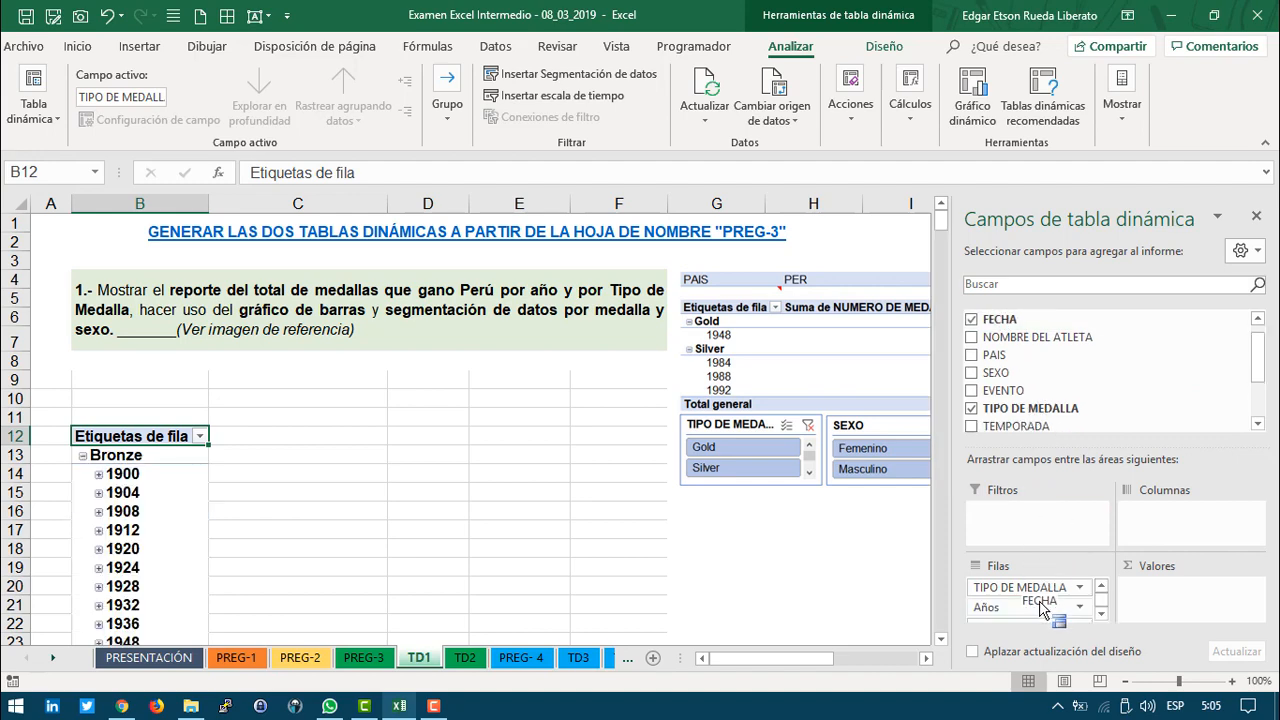
{"action": "scroll", "coordinate": [156, 529], "scroll_direction": "down", "scroll_amount": 7}
{"action": "scroll", "coordinate": [156, 529], "scroll_direction": "down", "scroll_amount": 17}
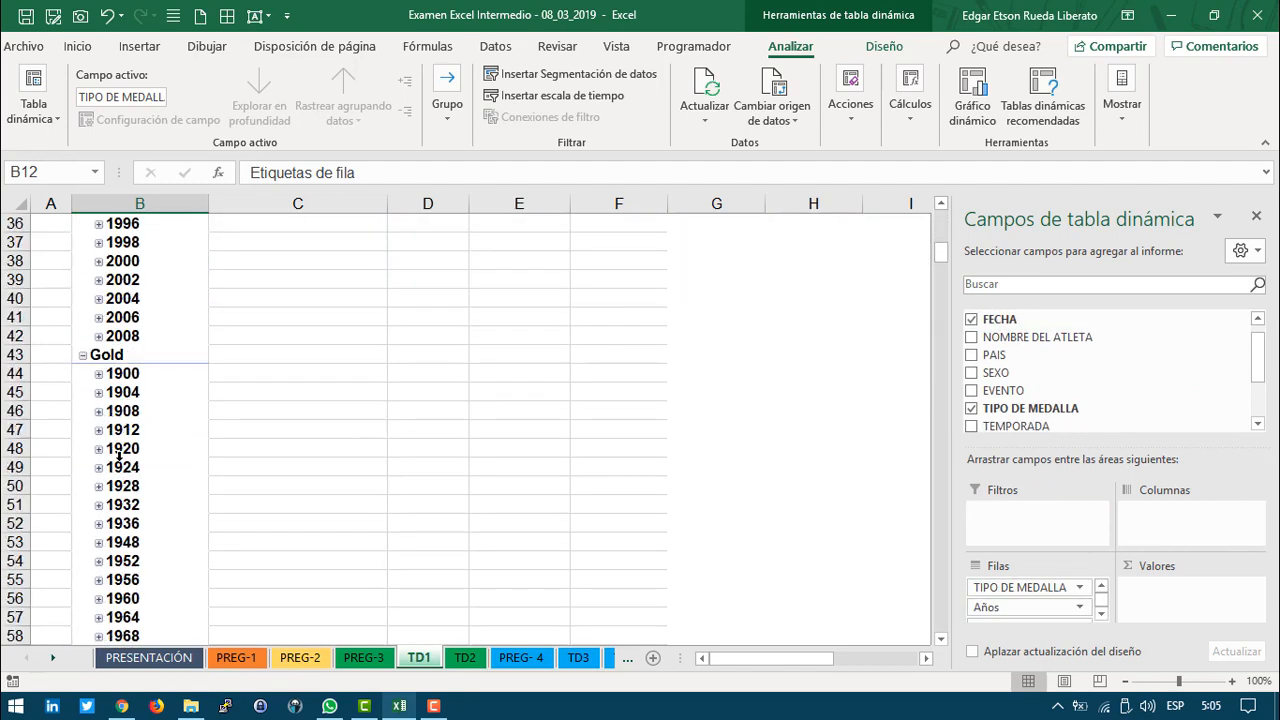
{"action": "scroll", "coordinate": [121, 476], "scroll_direction": "up", "scroll_amount": 20}
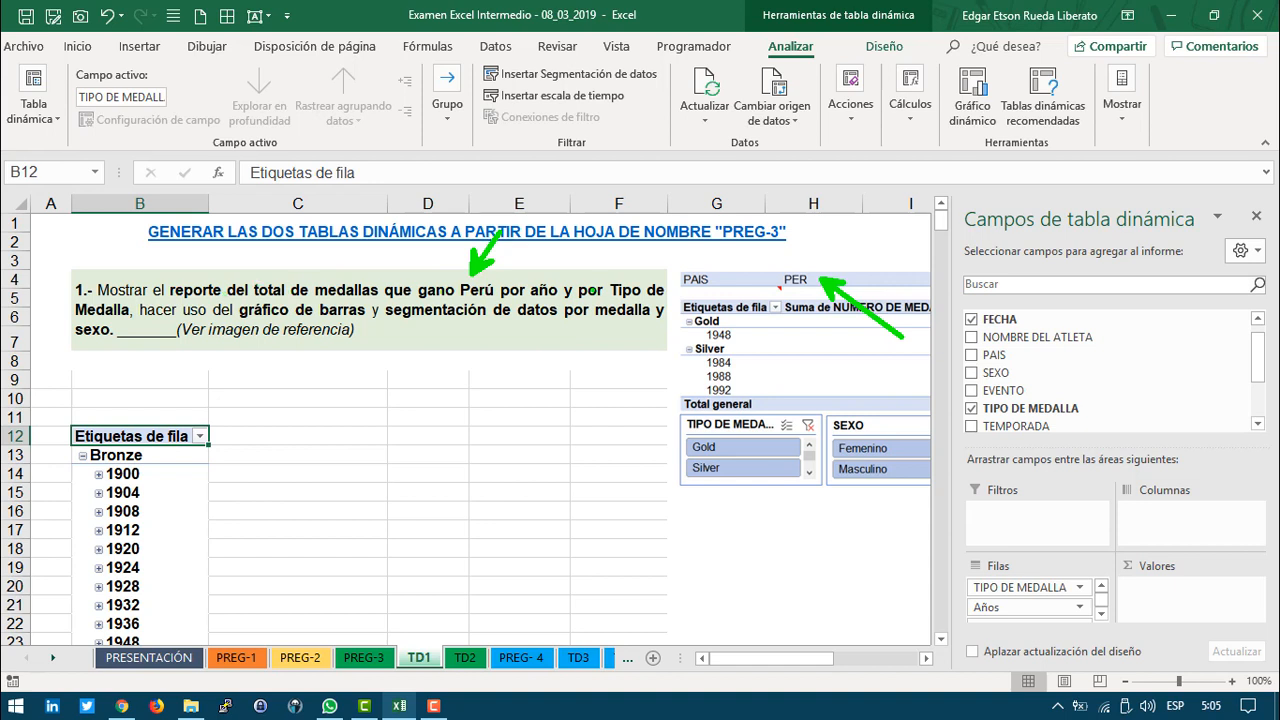
Step: Add PAIS as the pivot table's report filter and filter it to PER
{"action": "left_click_drag", "start_coordinate": [996, 355], "coordinate": [1014, 512]}
{"action": "left_click", "coordinate": [274, 399]}
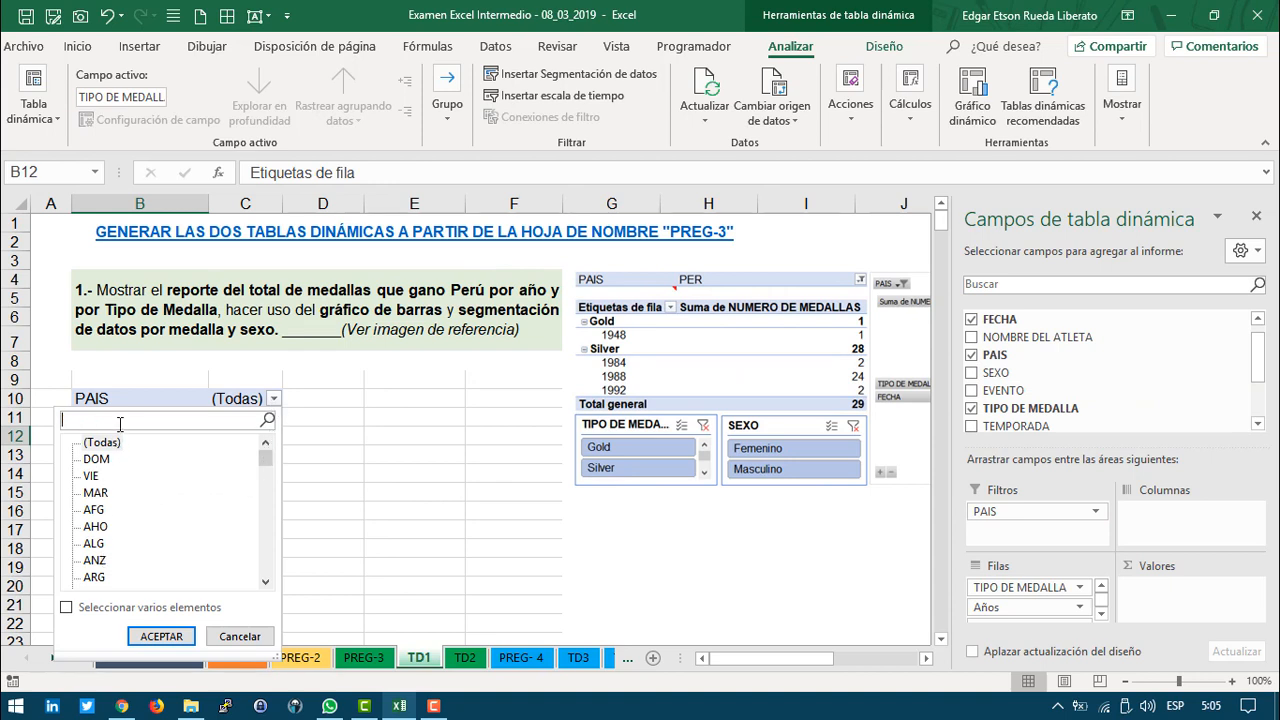
{"action": "type", "text": "PER"}
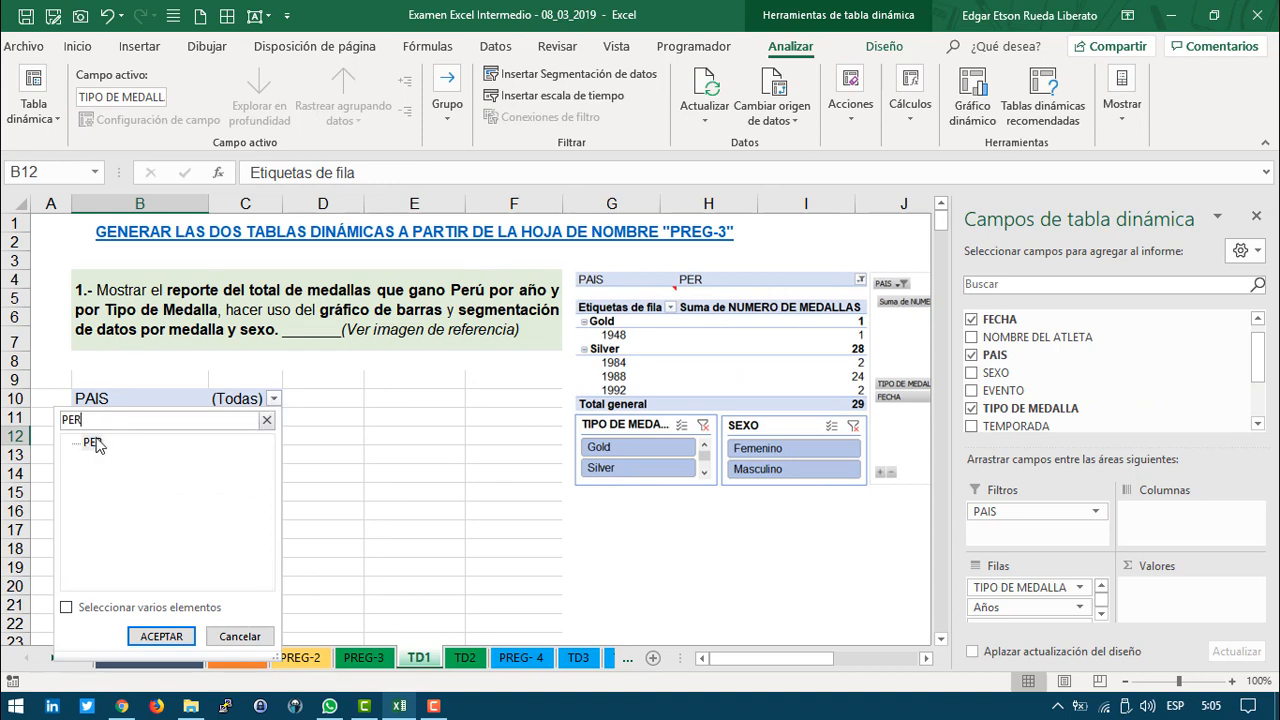
{"action": "left_click", "coordinate": [165, 636]}
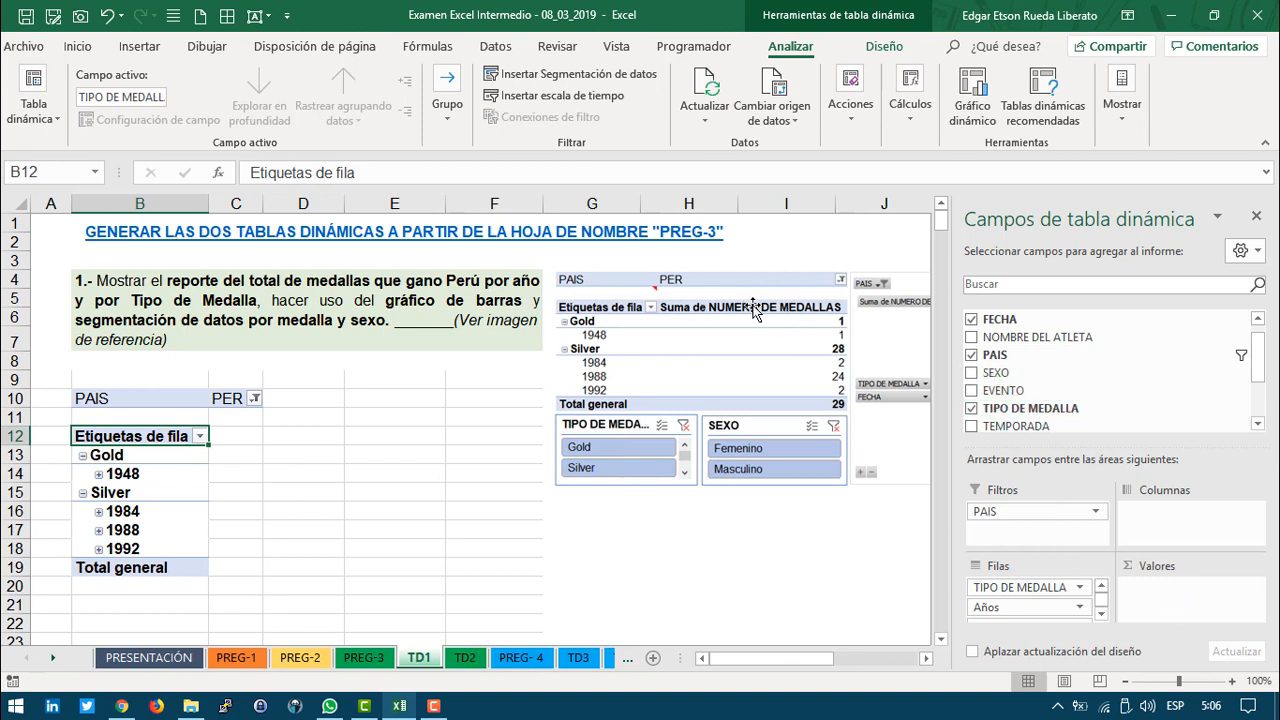
Step: Add NUMERO DE MEDALLAS to the pivot table's values as a sum
{"action": "scroll", "coordinate": [1030, 360], "scroll_direction": "down", "scroll_amount": 2}
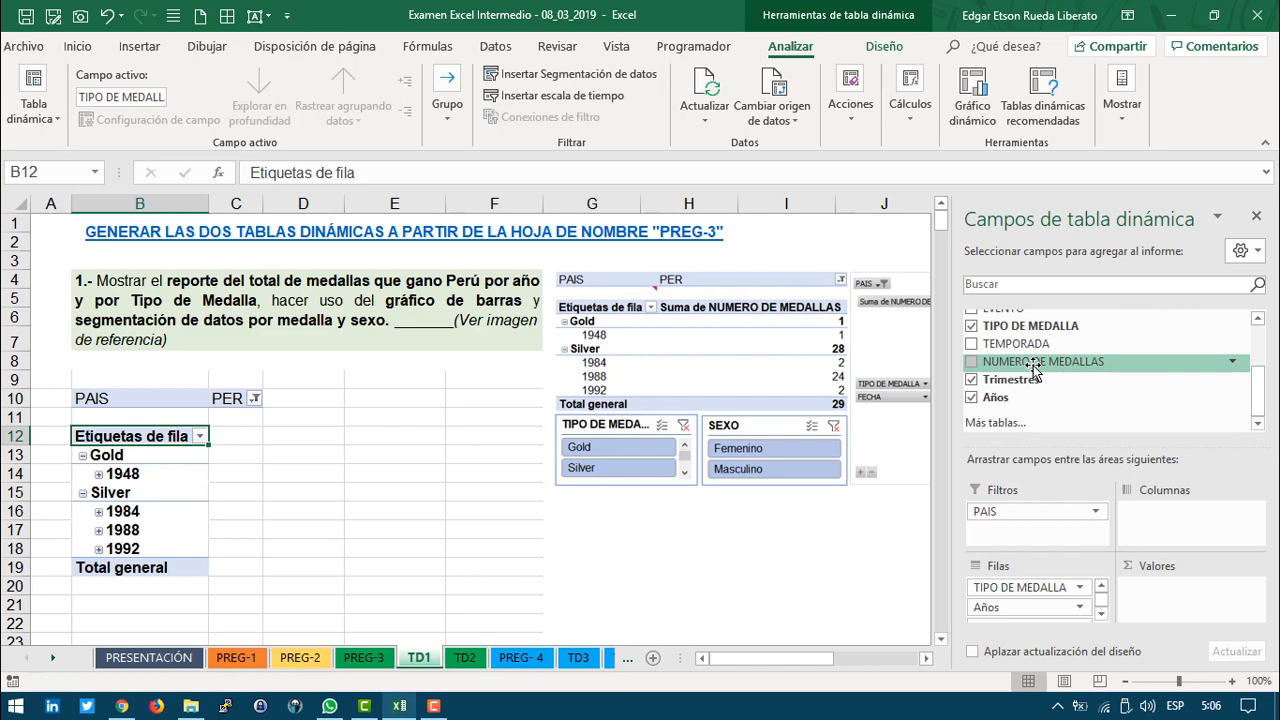
{"action": "left_click", "coordinate": [986, 366]}
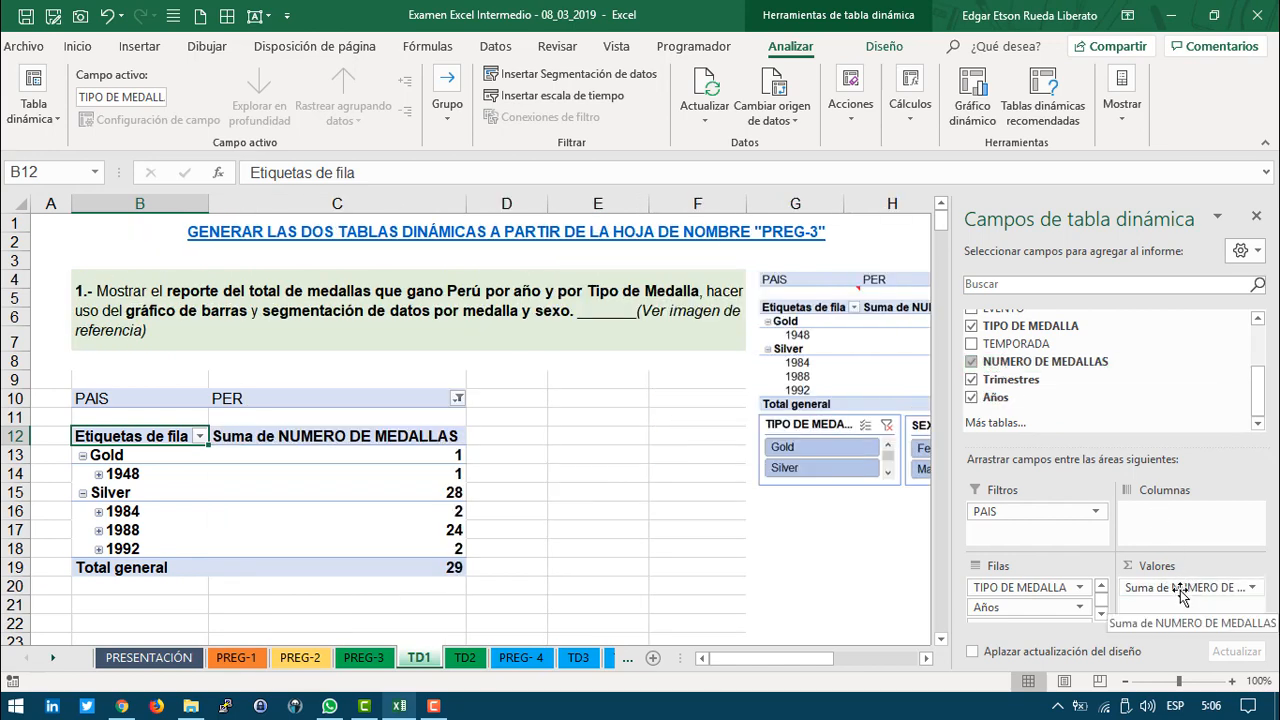
{"action": "mouse_move", "coordinate": [1181, 592]}
{"action": "left_mouse_down"}
{"action": "mouse_move", "coordinate": [1084, 411]}
{"action": "mouse_move", "coordinate": [1037, 370]}
{"action": "mouse_move", "coordinate": [1170, 598]}
{"action": "left_mouse_up"}
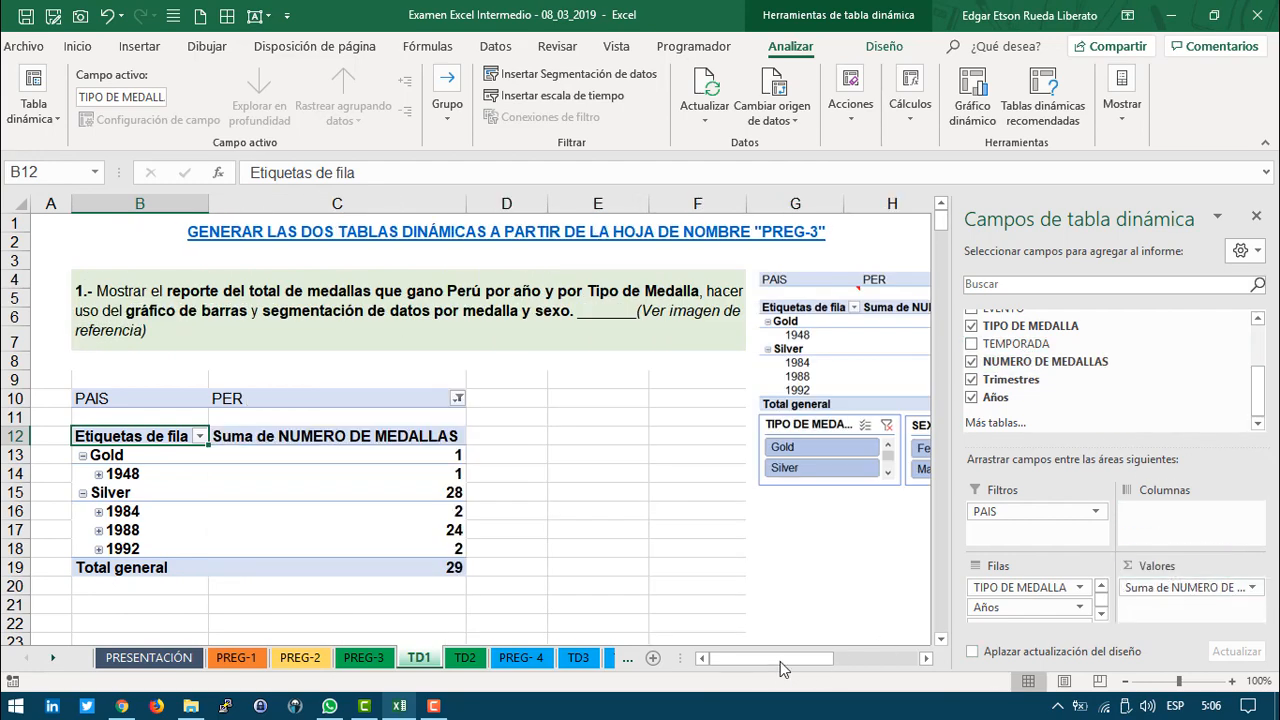
Step: Ungroup the year rows in the pivot table so FECHA lists individual dates, and select the first date under Gold
{"action": "mouse_move", "coordinate": [780, 658]}
{"action": "left_mouse_down"}
{"action": "mouse_move", "coordinate": [820, 658]}
{"action": "mouse_move", "coordinate": [782, 658]}
{"action": "left_mouse_up"}
{"action": "left_click", "coordinate": [120, 474]}
{"action": "right_click", "coordinate": [120, 474]}
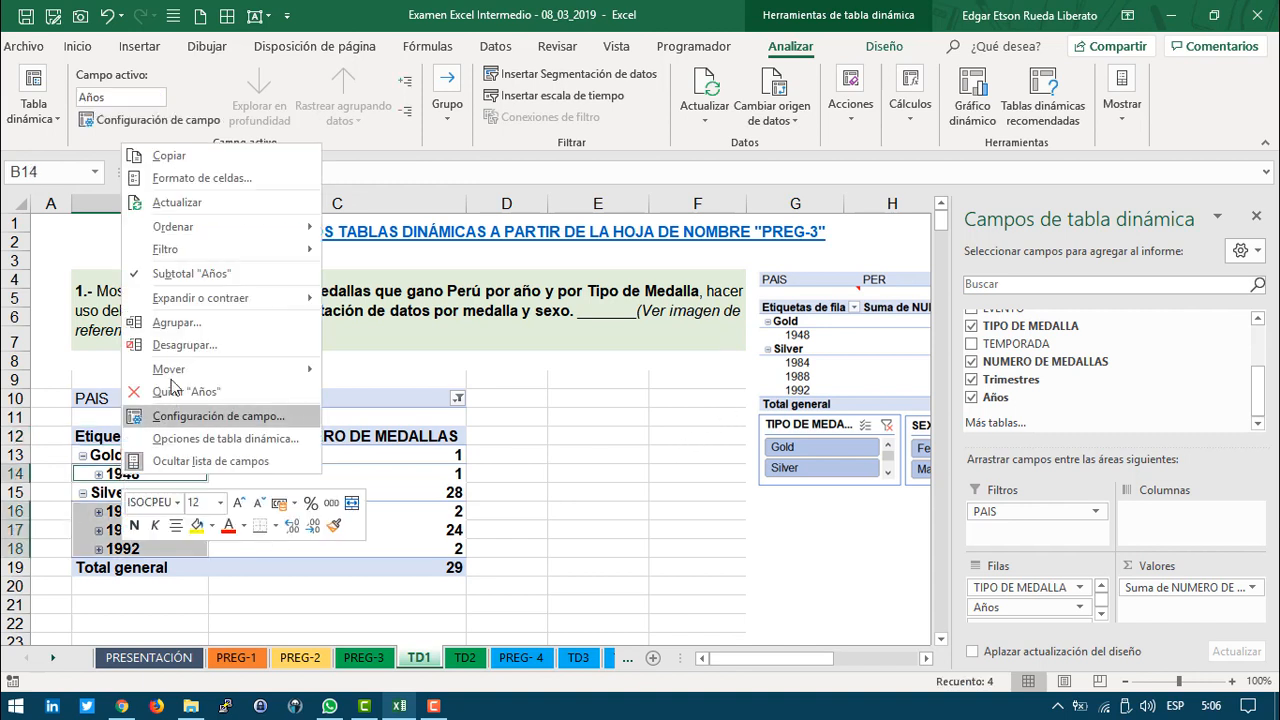
{"action": "left_click", "coordinate": [180, 345]}
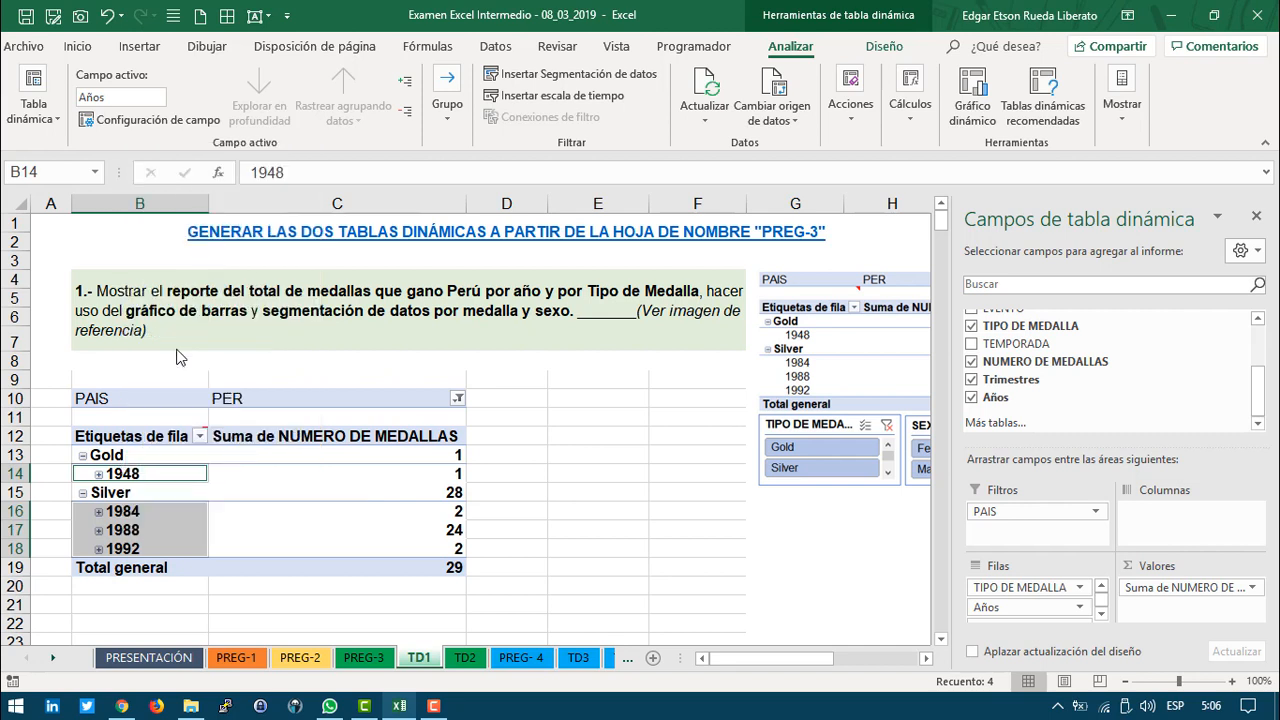
{"action": "left_click", "coordinate": [147, 519]}
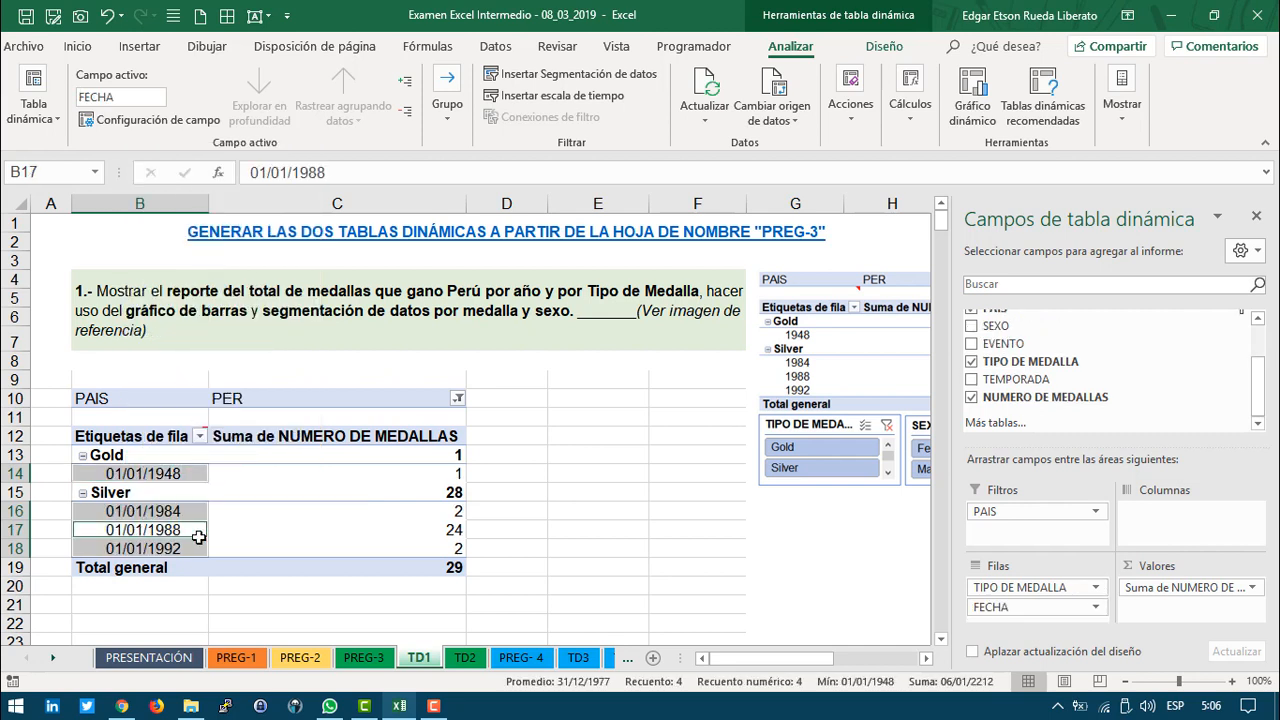
{"action": "left_click", "coordinate": [143, 474]}
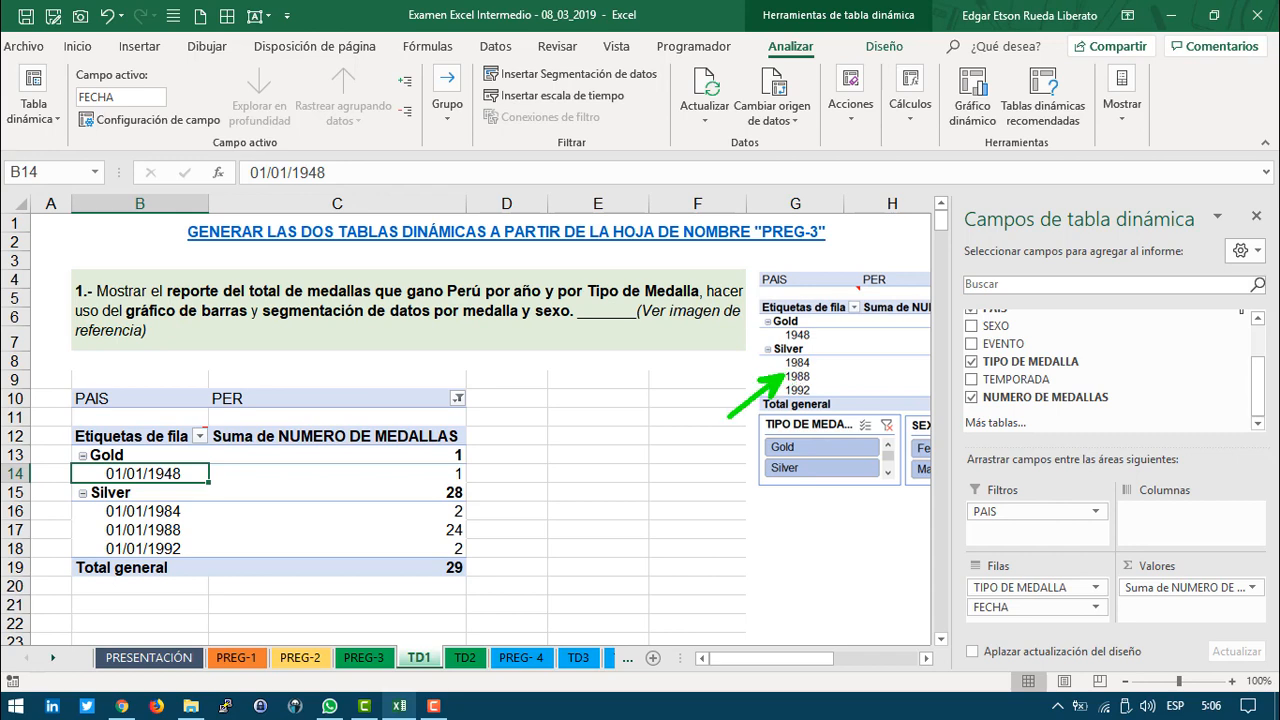
Step: Group the FECHA dates in the pivot table by Años only
{"action": "right_click", "coordinate": [142, 475]}
{"action": "left_click", "coordinate": [206, 327]}
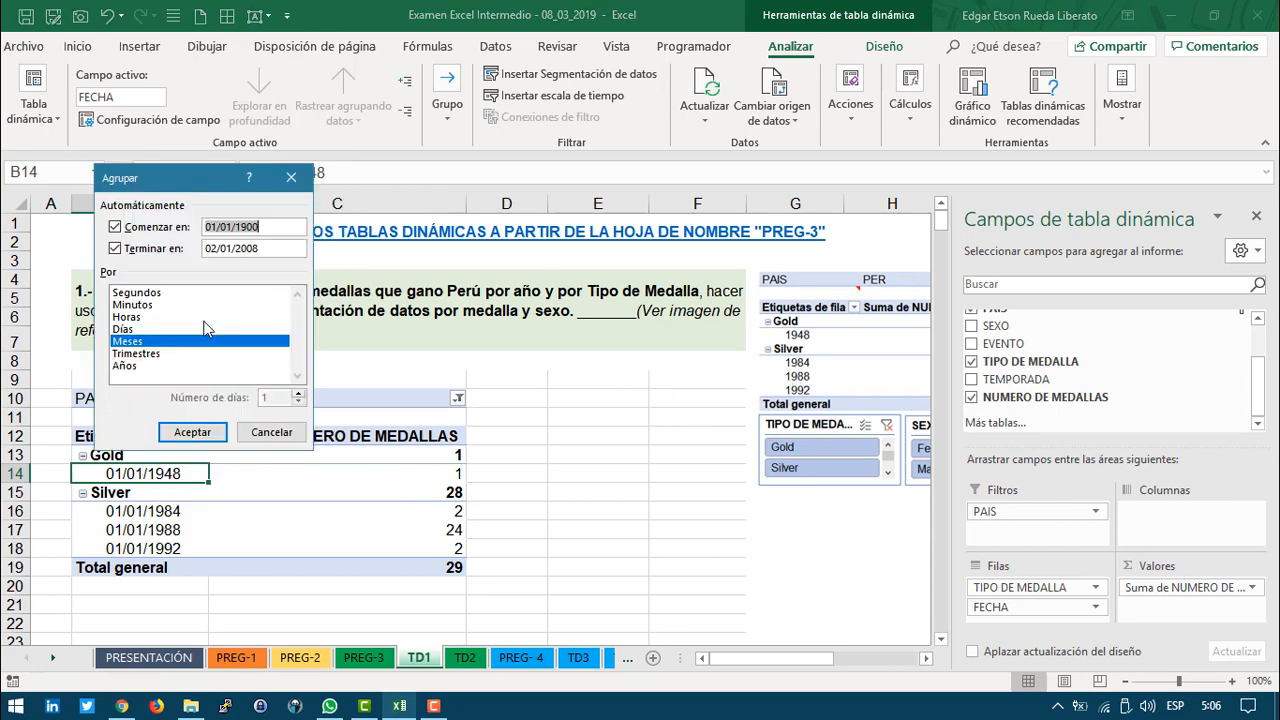
{"action": "left_click", "coordinate": [133, 342]}
{"action": "left_click", "coordinate": [125, 366]}
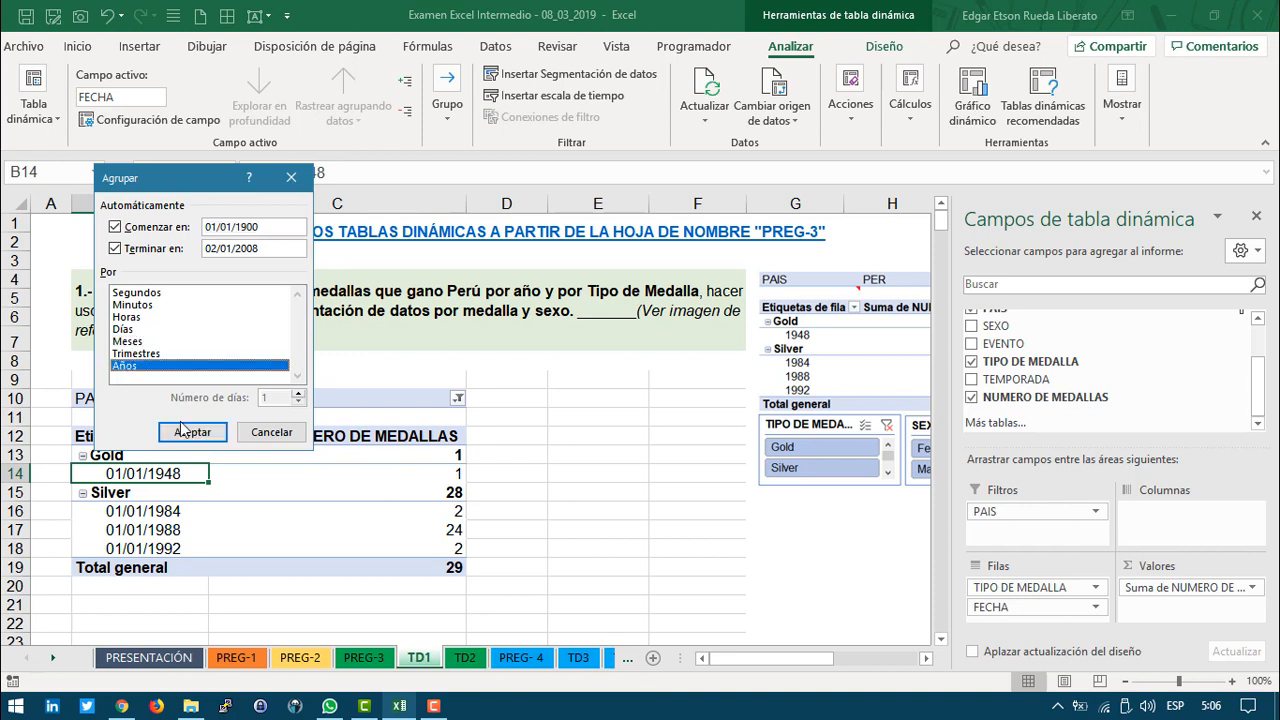
{"action": "left_click", "coordinate": [188, 432]}
{"action": "left_click", "coordinate": [314, 532]}
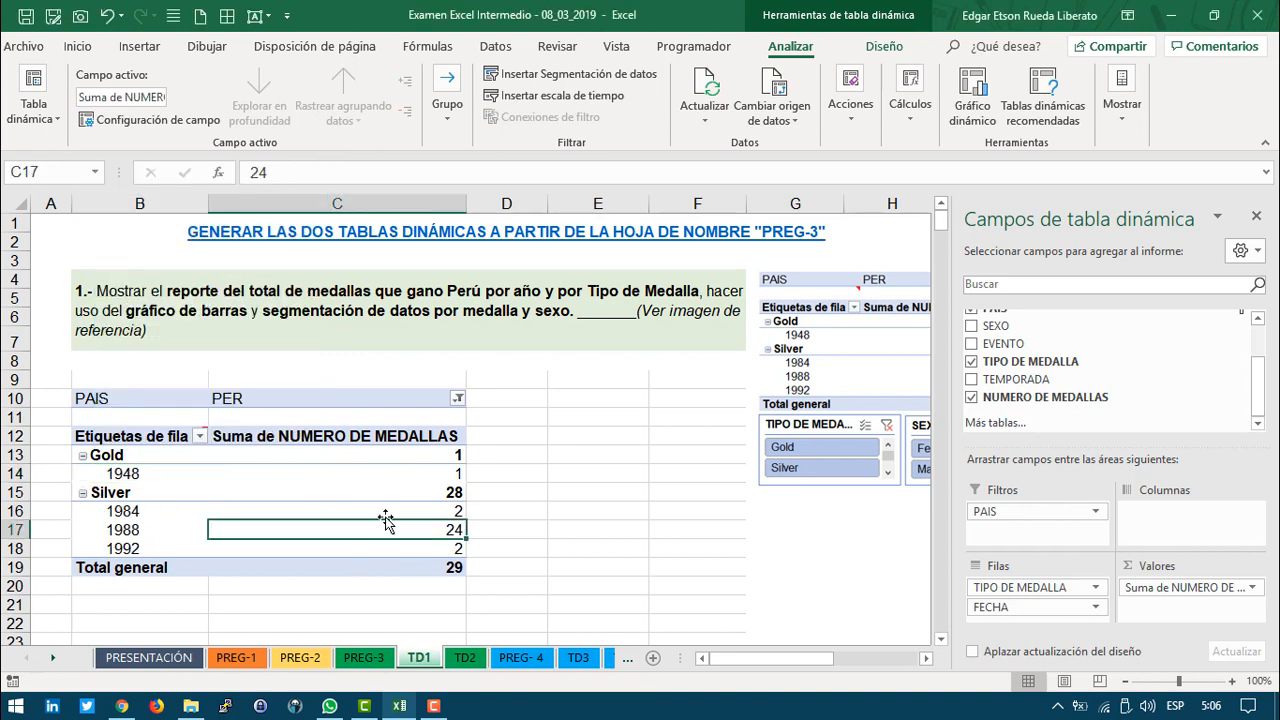
Step: Review the pivot table's rows, values and PAIS filter, and compare them with the reference image and its two slicers
{"action": "left_click", "coordinate": [175, 497]}
{"action": "left_click_drag", "start_coordinate": [150, 441], "coordinate": [388, 567]}
{"action": "left_click", "coordinate": [201, 397]}
{"action": "left_click_drag", "start_coordinate": [201, 397], "coordinate": [340, 399]}
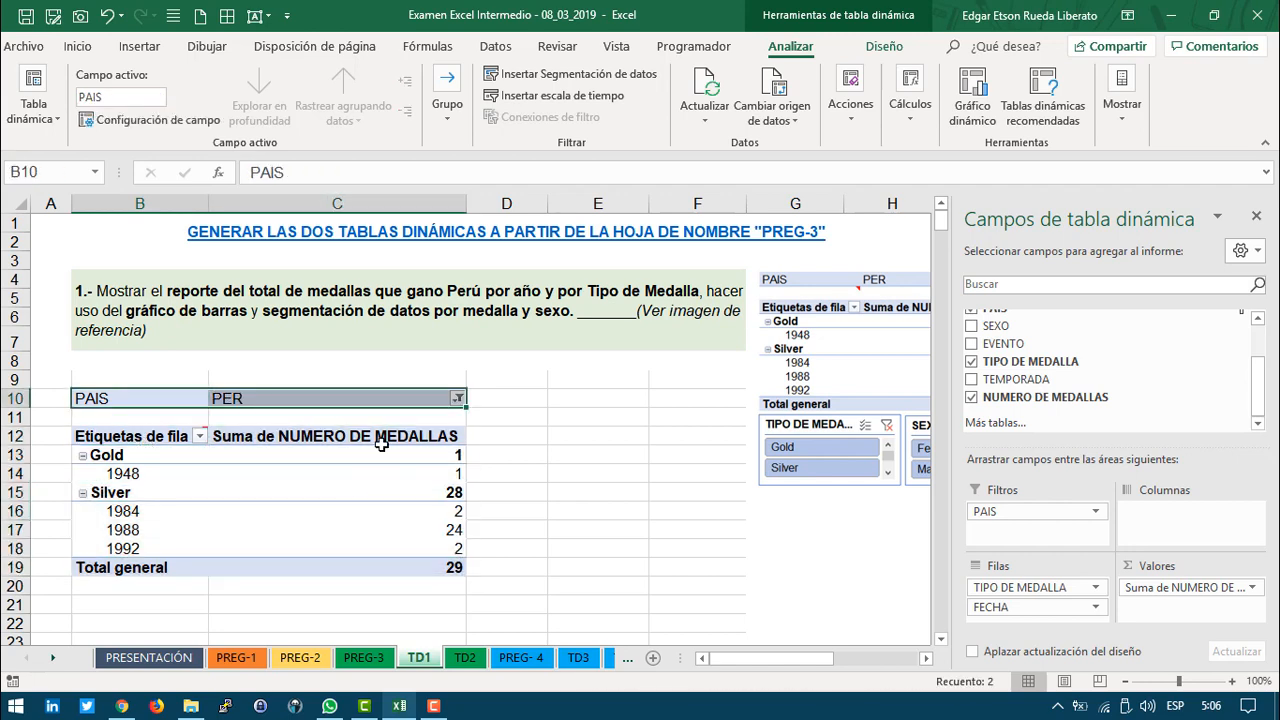
{"action": "left_click", "coordinate": [251, 537]}
{"action": "left_click", "coordinate": [263, 490]}
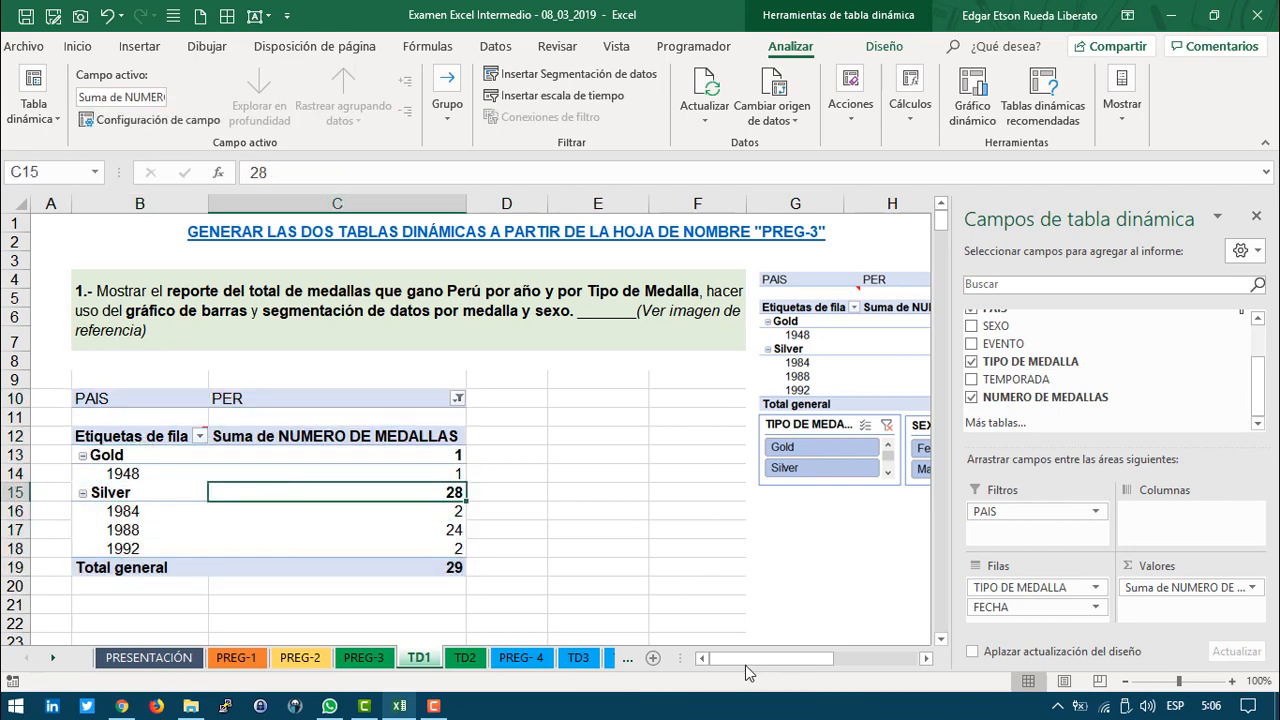
{"action": "left_click_drag", "start_coordinate": [745, 665], "coordinate": [778, 671]}
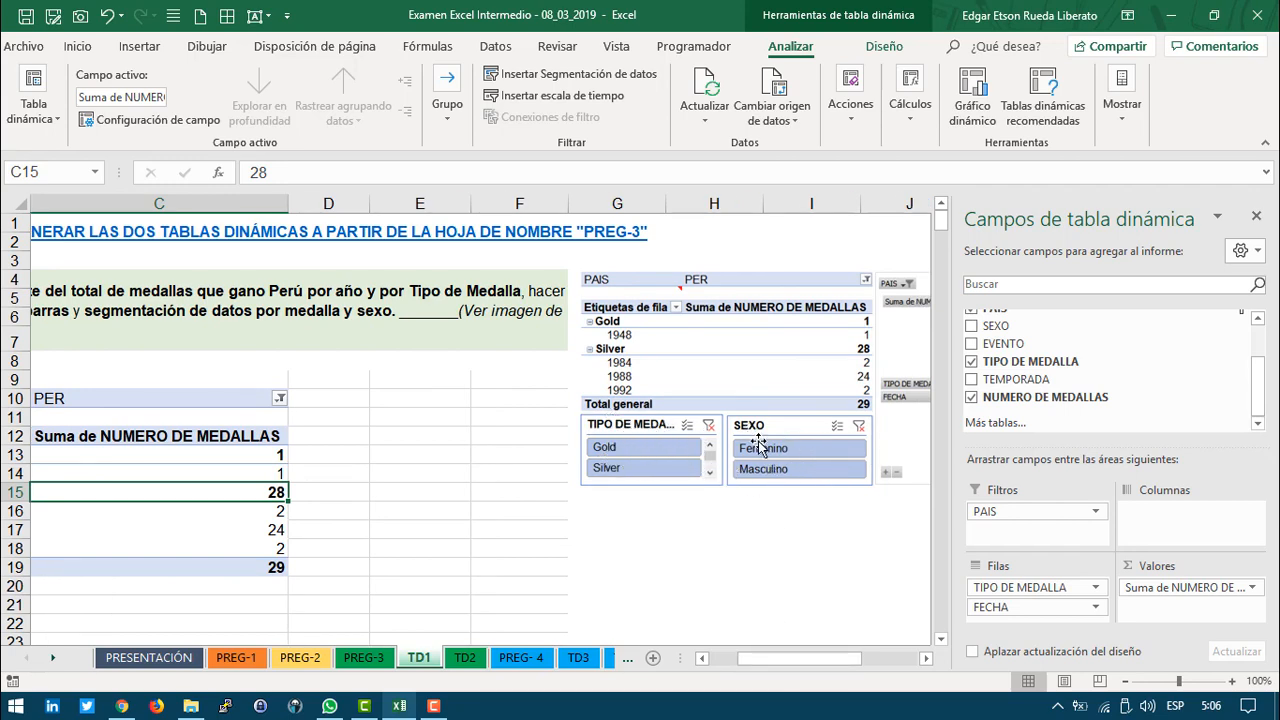
{"action": "left_click_drag", "start_coordinate": [760, 660], "coordinate": [725, 665]}
{"action": "left_click", "coordinate": [266, 531]}
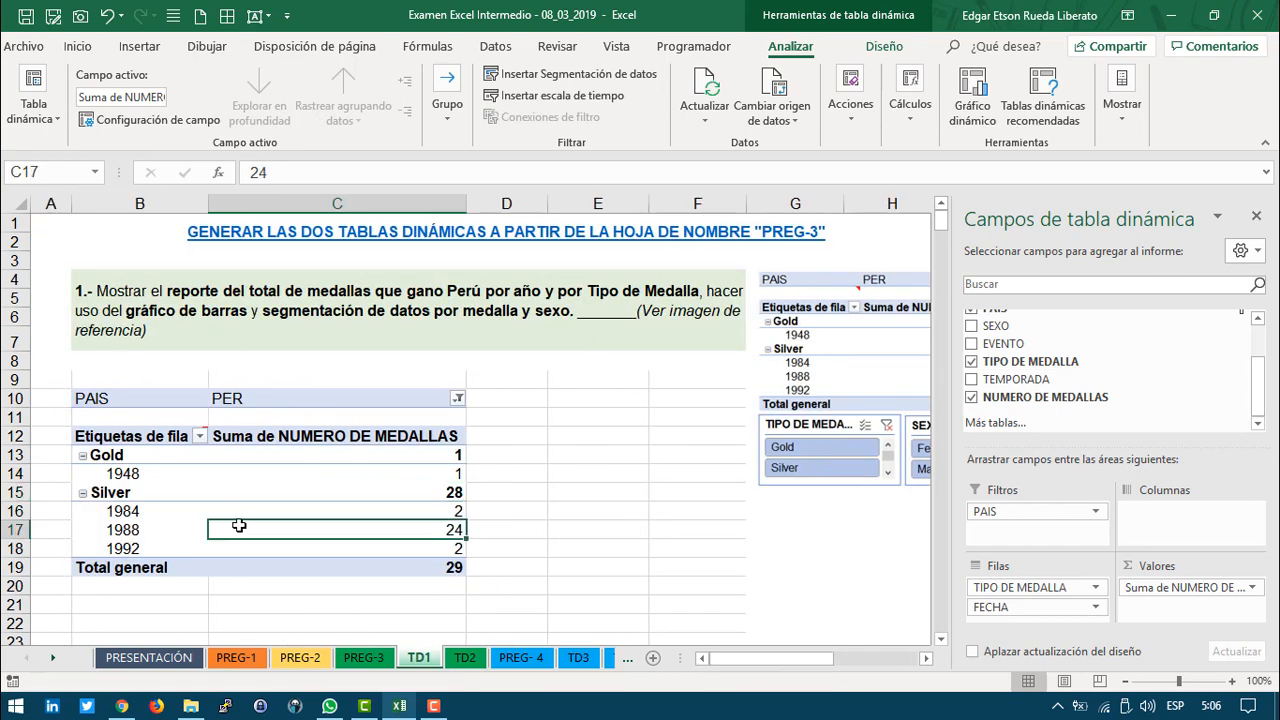
{"action": "left_click", "coordinate": [186, 474]}
{"action": "left_click", "coordinate": [180, 530]}
Step: Insert slicers for SEXO and TIPO DE MEDALLA on the pivot table
{"action": "left_click", "coordinate": [240, 511]}
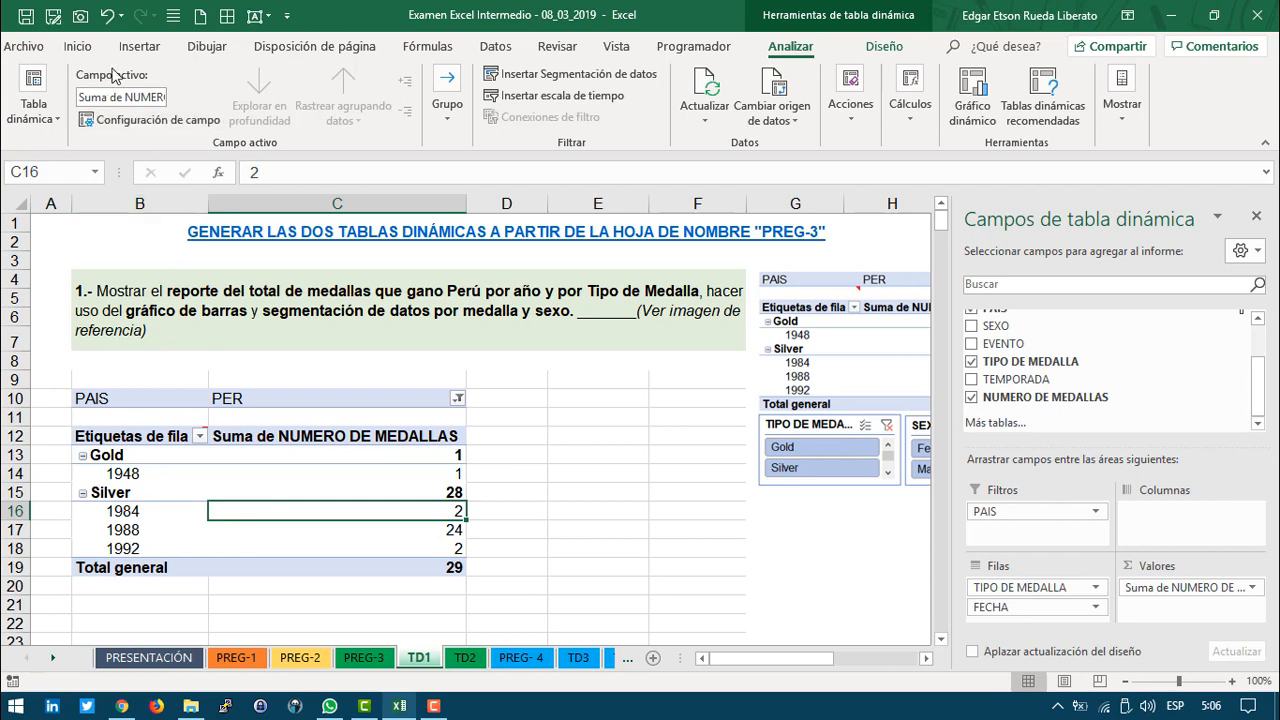
{"action": "left_click", "coordinate": [139, 46]}
{"action": "left_click", "coordinate": [873, 100]}
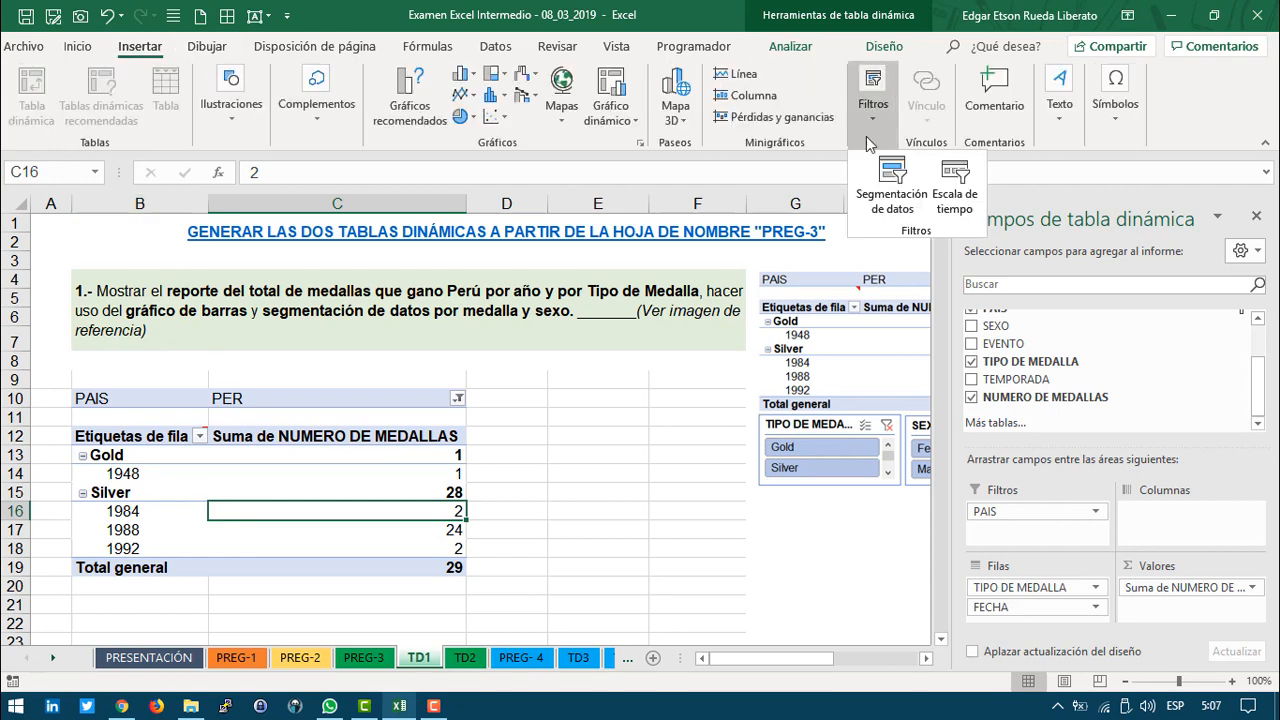
{"action": "left_click", "coordinate": [876, 187]}
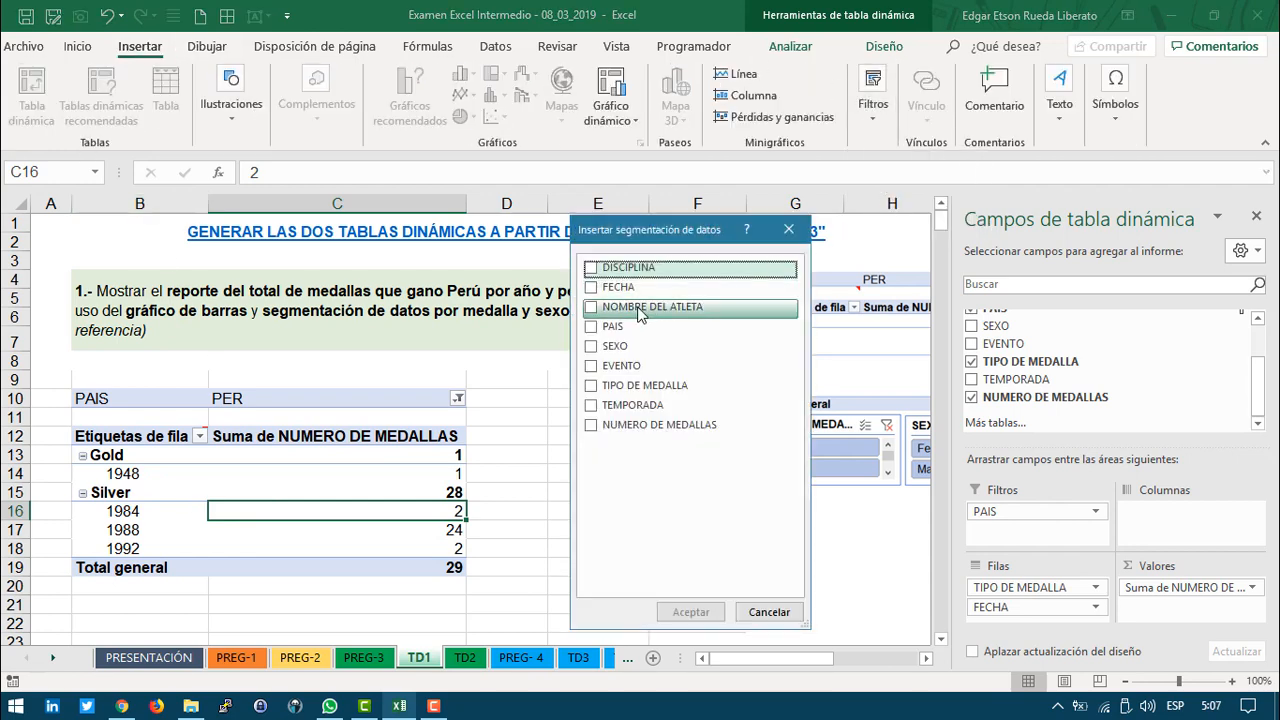
{"action": "left_click", "coordinate": [591, 347]}
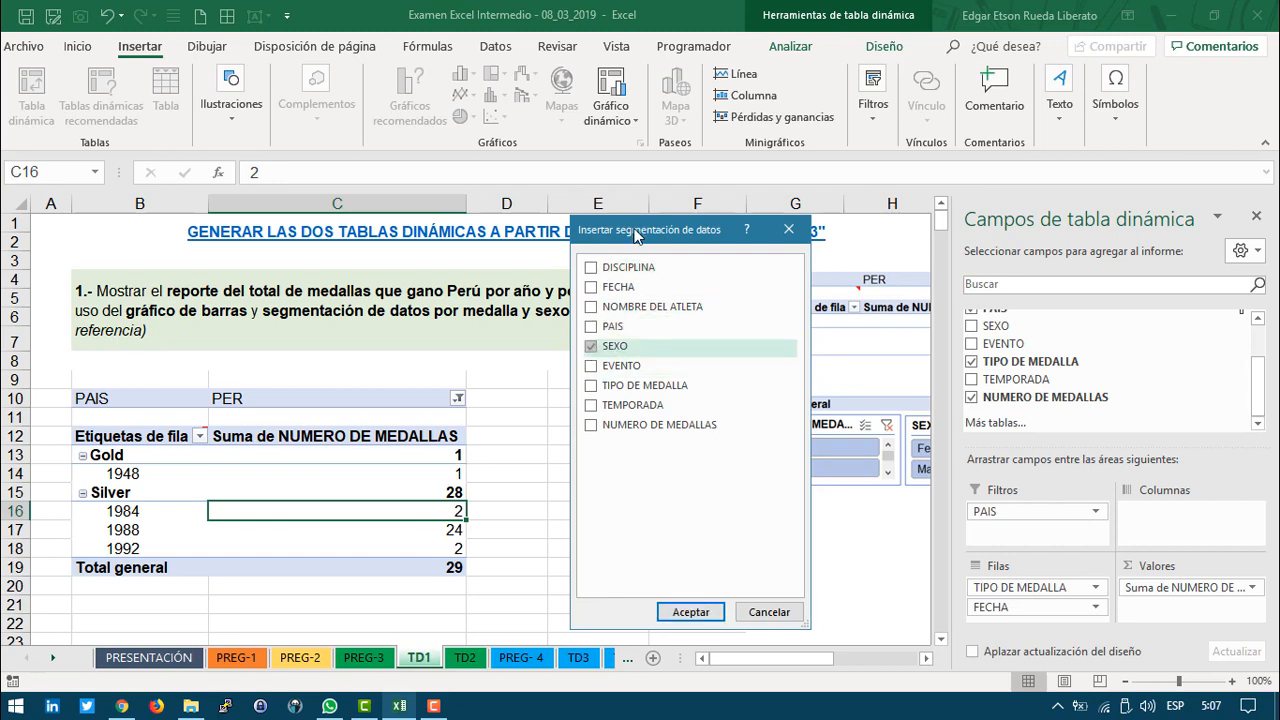
{"action": "left_click", "coordinate": [591, 385]}
{"action": "left_click", "coordinate": [690, 611]}
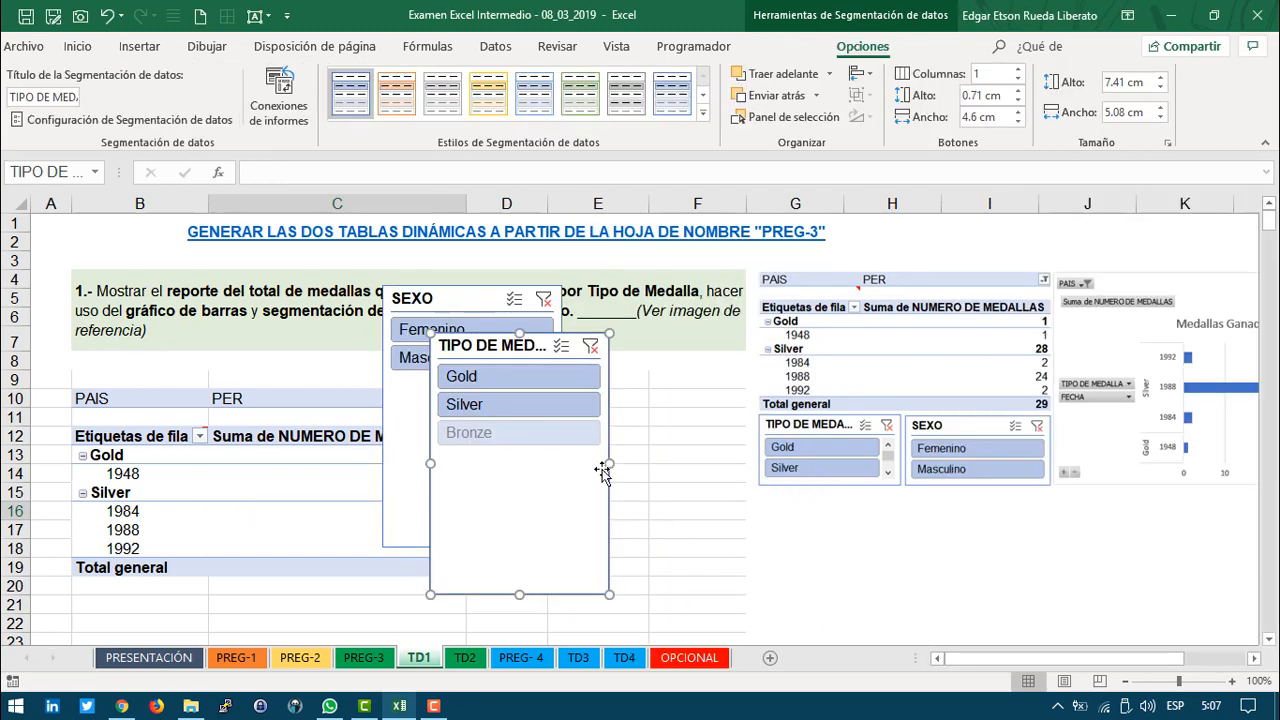
Step: Shorten the TIPO DE MEDALLA slicer to about 3.1 cm high and reduce the SEXO slicer to fit its two buttons
{"action": "left_click_drag", "start_coordinate": [520, 333], "coordinate": [520, 487]}
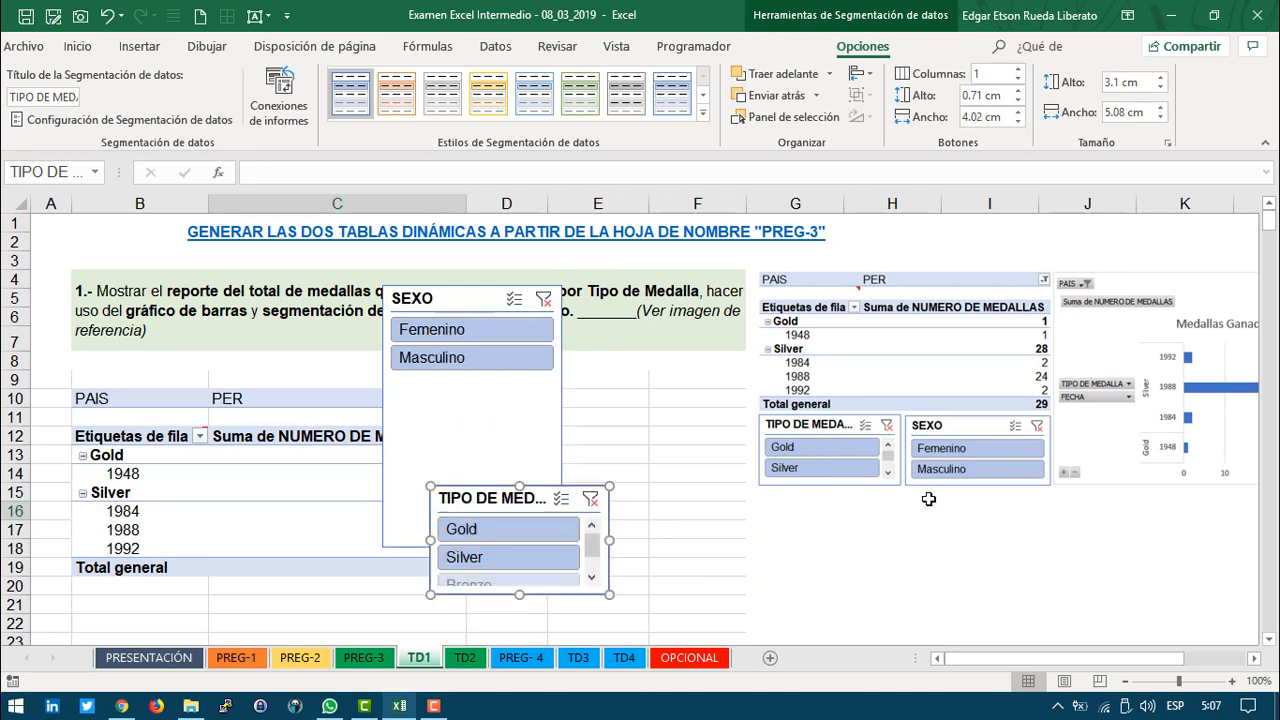
{"action": "left_click", "coordinate": [390, 291]}
{"action": "left_click_drag", "start_coordinate": [474, 293], "coordinate": [468, 450]}
Step: Place the TIPO DE MEDALLA slicer directly below the pivot table in column B and trim its lower edge slightly
{"action": "left_click", "coordinate": [473, 500]}
{"action": "left_click_drag", "start_coordinate": [335, 564], "coordinate": [119, 598]}
{"action": "scroll", "coordinate": [174, 535], "scroll_direction": "down", "scroll_amount": 1}
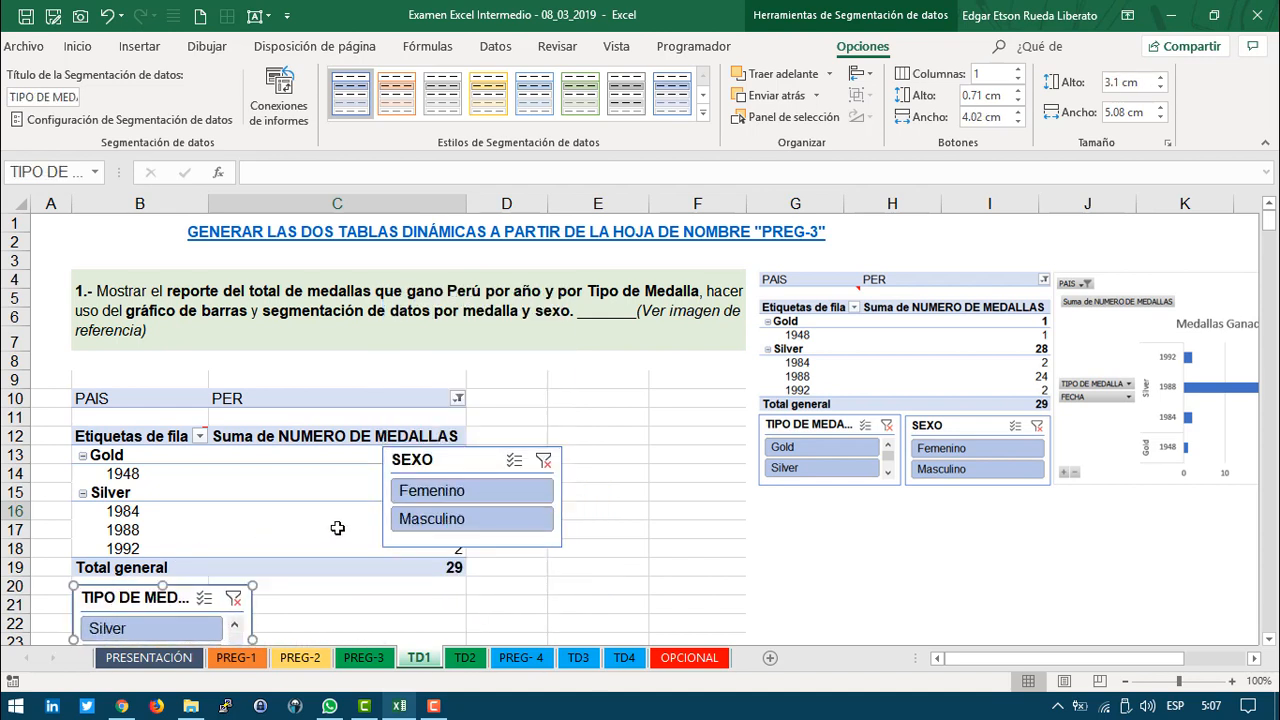
{"action": "left_click", "coordinate": [552, 604]}
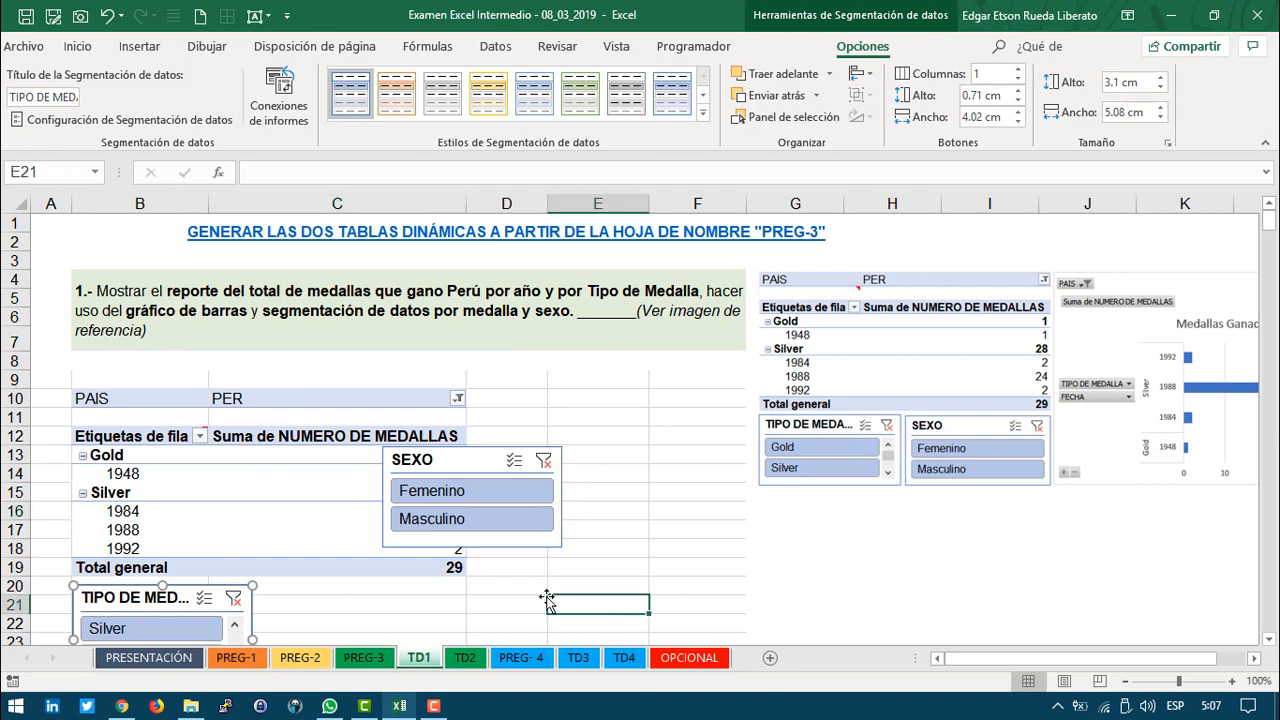
{"action": "scroll", "coordinate": [425, 563], "scroll_direction": "down", "scroll_amount": 2}
{"action": "left_click", "coordinate": [165, 604]}
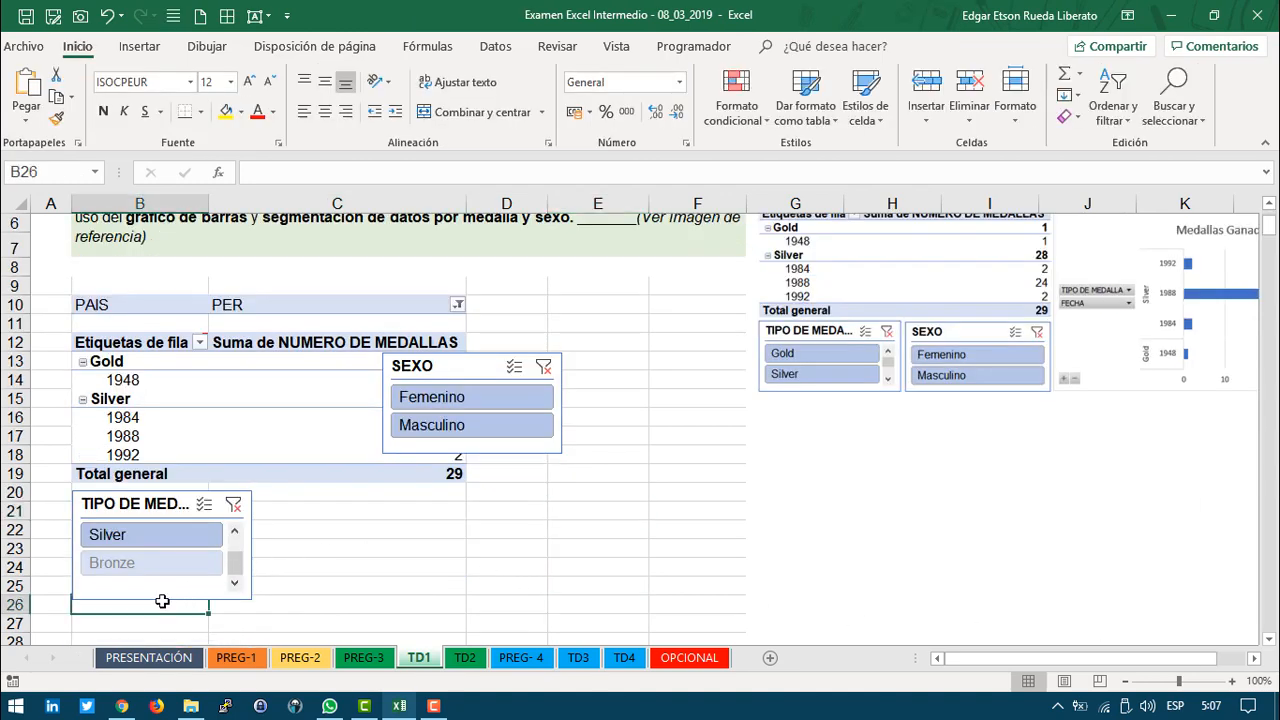
{"action": "left_click", "coordinate": [161, 597]}
{"action": "mouse_move", "coordinate": [162, 599]}
{"action": "left_mouse_down"}
{"action": "mouse_move", "coordinate": [166, 551]}
{"action": "mouse_move", "coordinate": [165, 590]}
{"action": "left_mouse_up"}
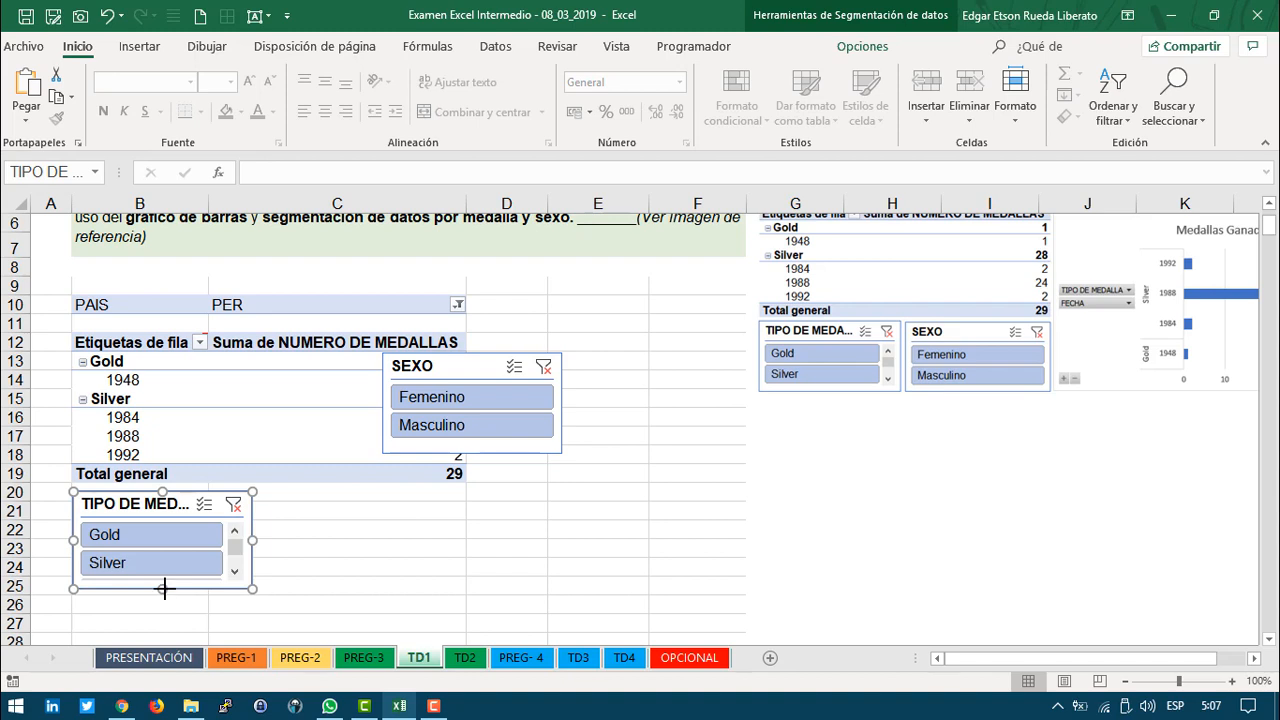
{"action": "left_click", "coordinate": [394, 606]}
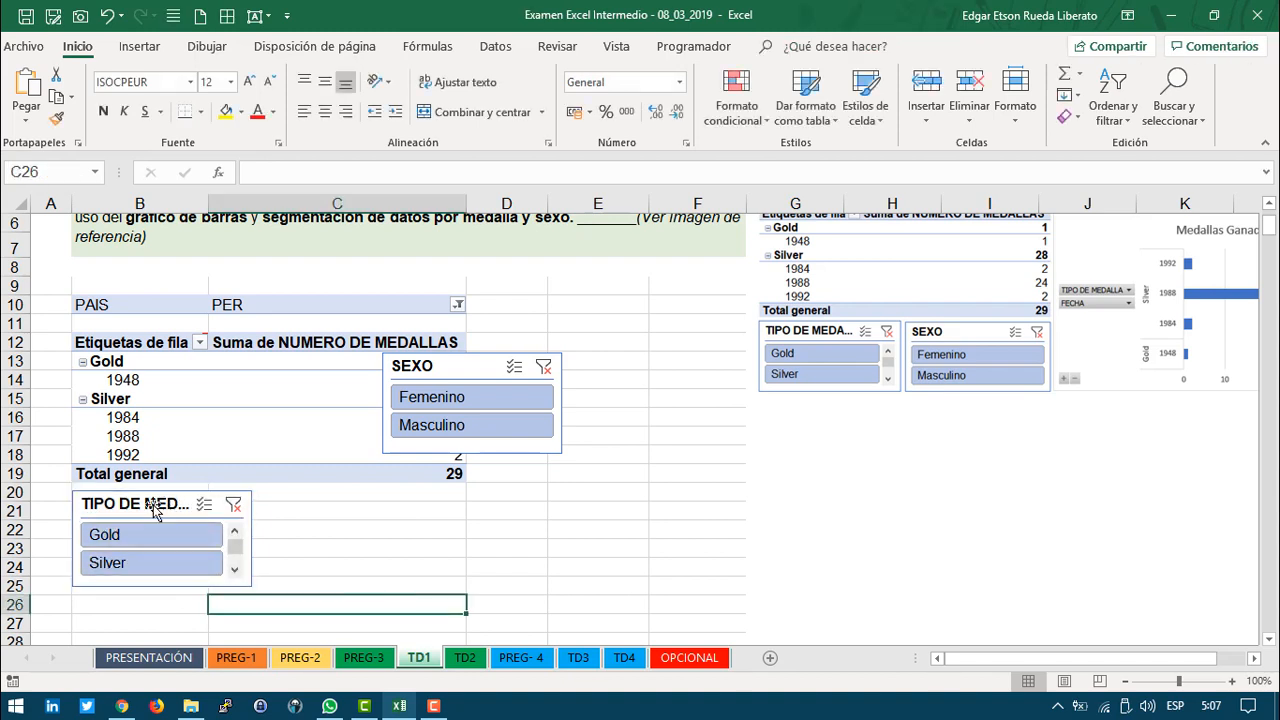
Step: Move the SEXO slicer below the pivot table in column C, beside the TIPO DE MEDALLA slicer
{"action": "left_click", "coordinate": [155, 510]}
{"action": "left_click", "coordinate": [467, 366]}
{"action": "left_click_drag", "start_coordinate": [467, 366], "coordinate": [372, 505]}
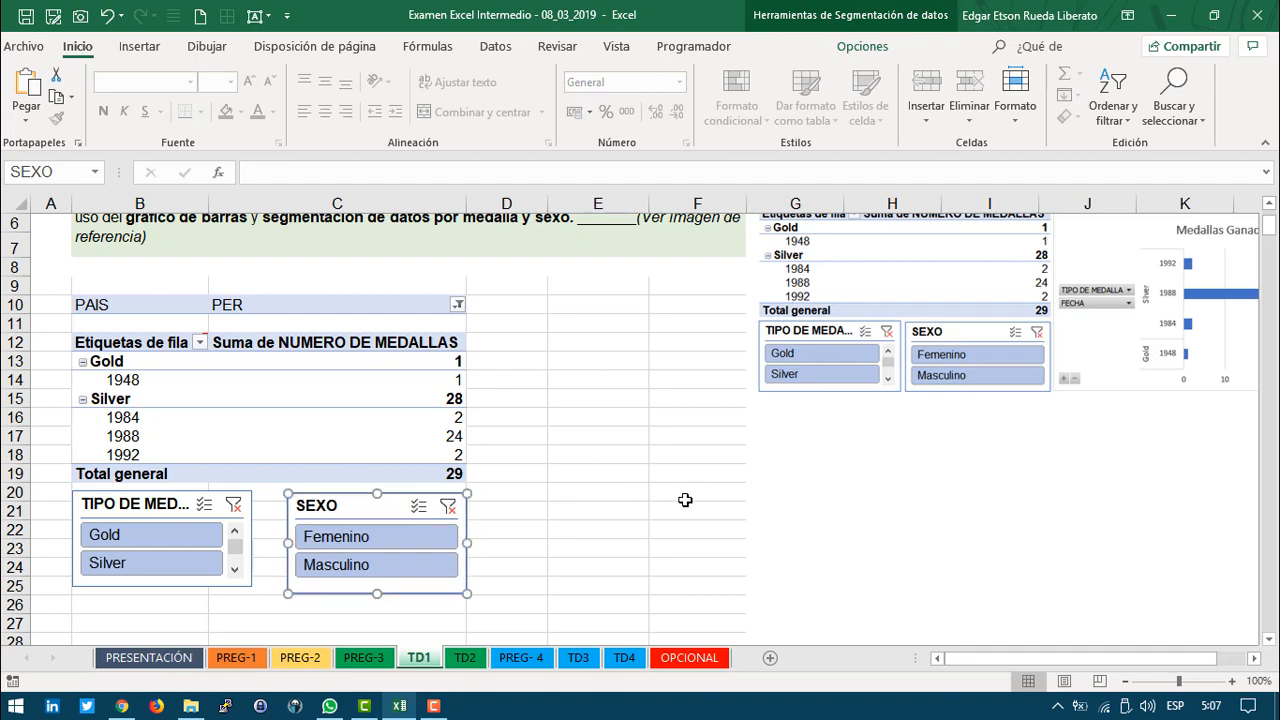
{"action": "left_click", "coordinate": [685, 500]}
Step: Examine the bar chart in the reference image
{"action": "left_click", "coordinate": [1172, 372]}
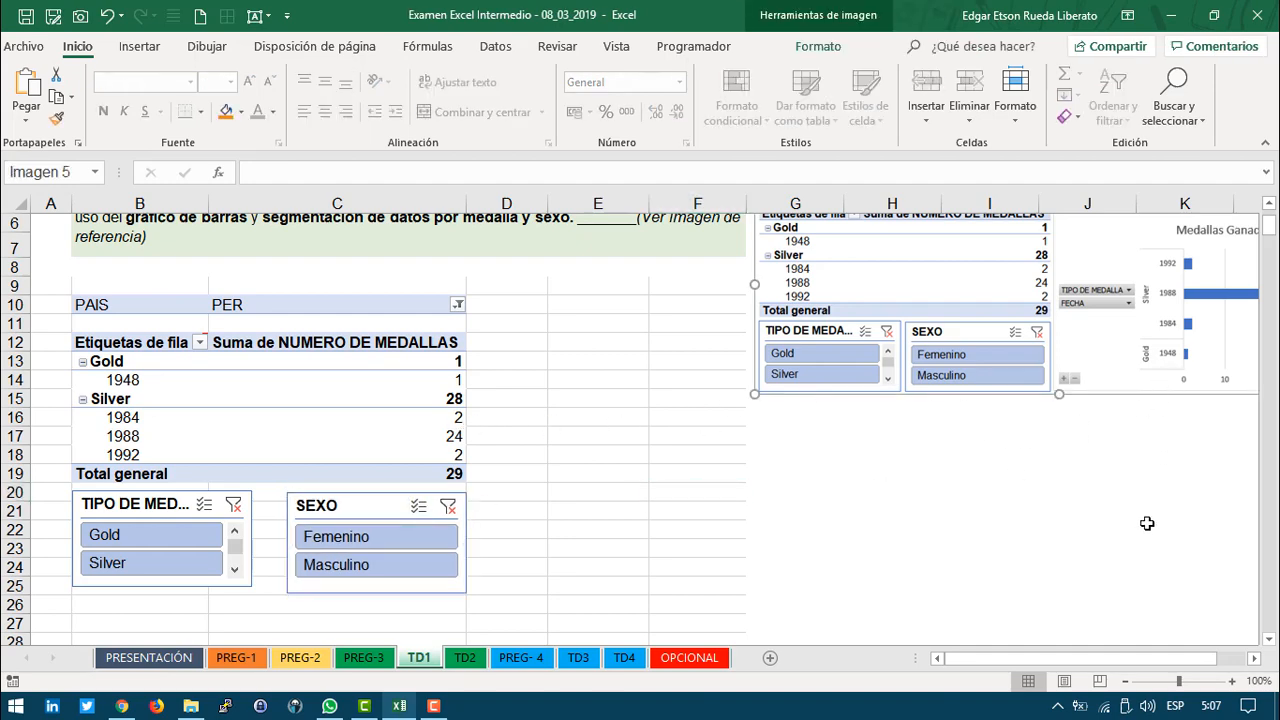
{"action": "left_click_drag", "start_coordinate": [1090, 662], "coordinate": [1118, 661]}
{"action": "scroll", "coordinate": [1138, 520], "scroll_direction": "up", "scroll_amount": 2}
{"action": "left_click", "coordinate": [1077, 517]}
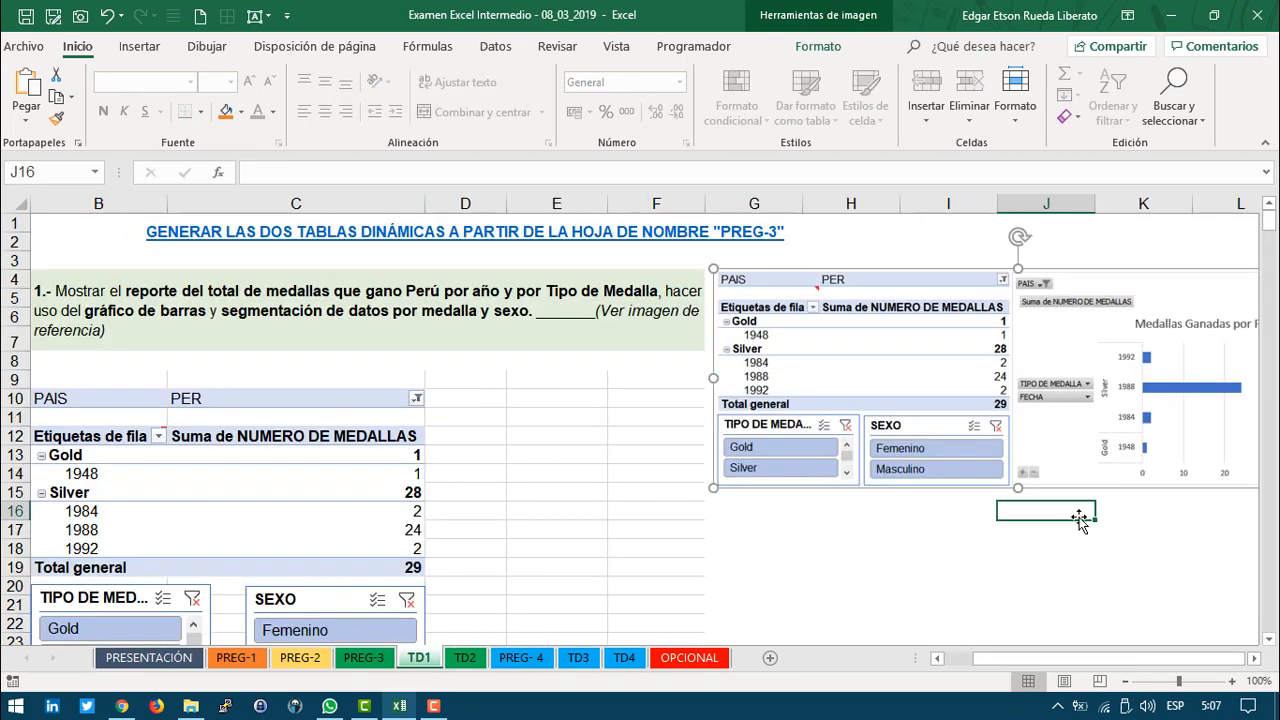
{"action": "key", "text": "Right"}
{"action": "key", "text": "Right"}
{"action": "key", "text": "Right"}
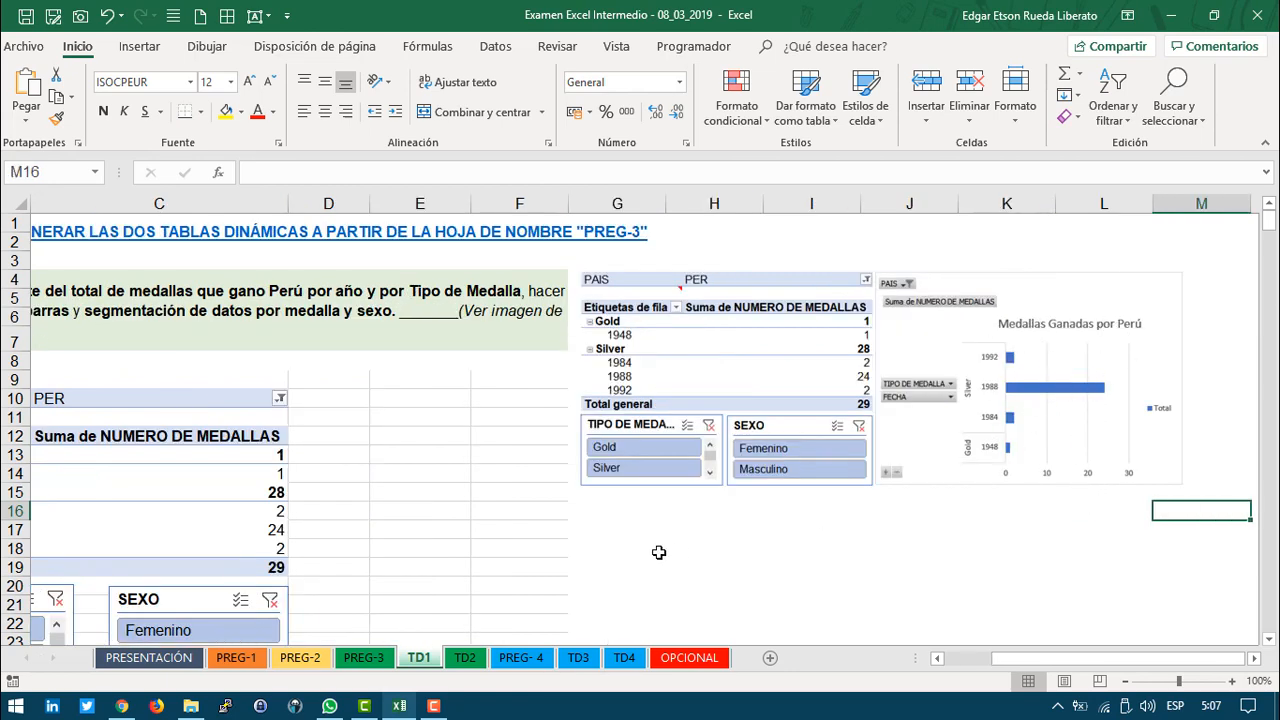
{"action": "left_click", "coordinate": [465, 535]}
{"action": "key", "text": "Left"}
{"action": "key", "text": "Left"}
{"action": "key", "text": "Left"}
{"action": "key", "text": "Left"}
Step: Insert a 2-D clustered bar chart from the pivot table
{"action": "left_click", "coordinate": [277, 508]}
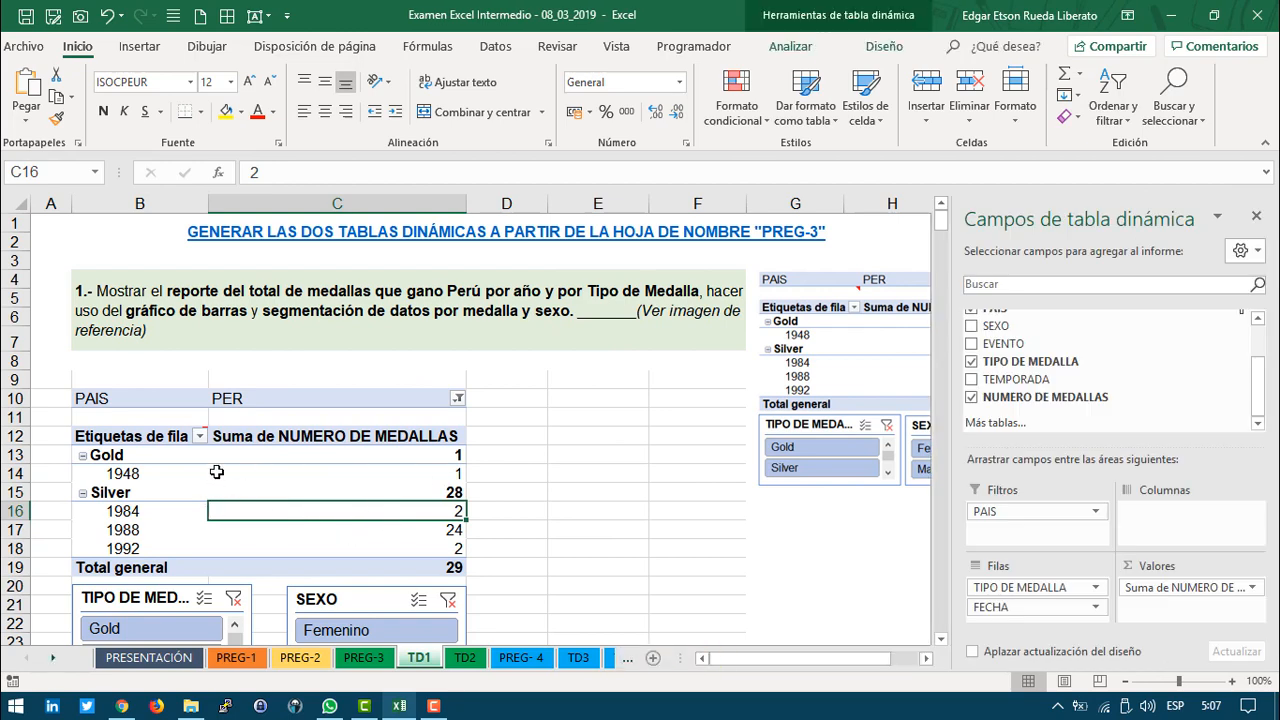
{"action": "left_click", "coordinate": [140, 46]}
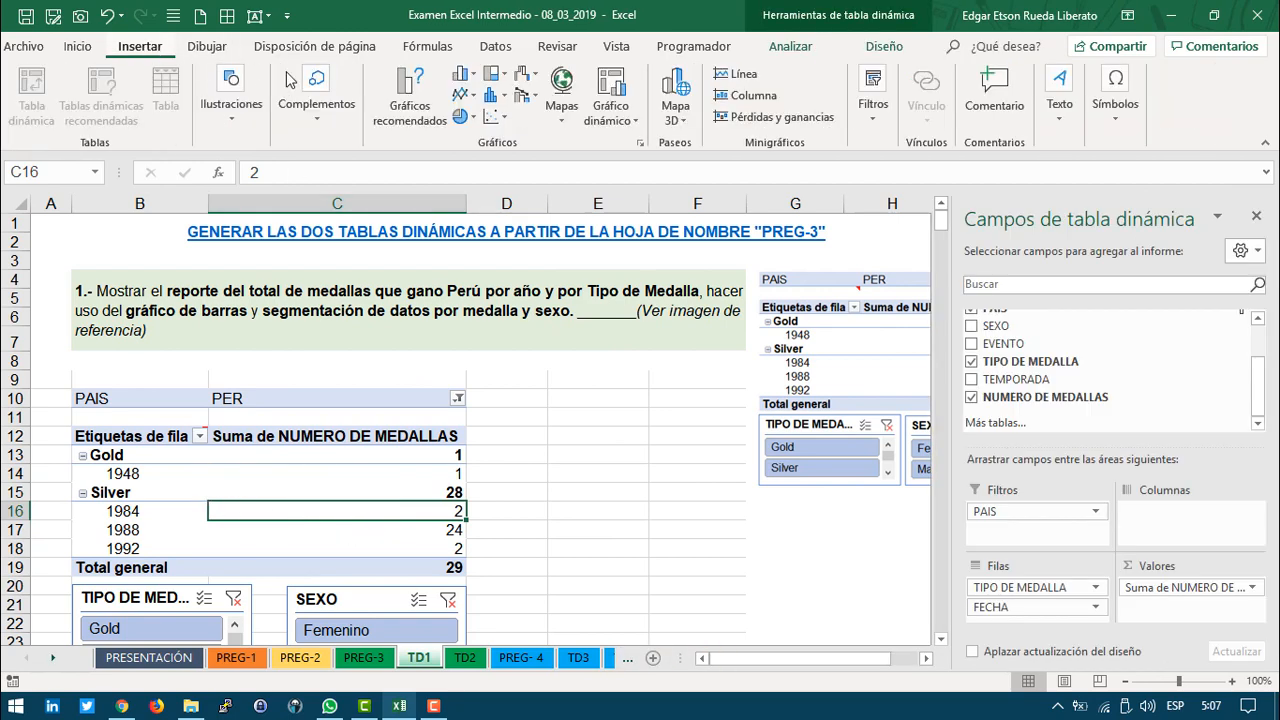
{"action": "left_click", "coordinate": [468, 76]}
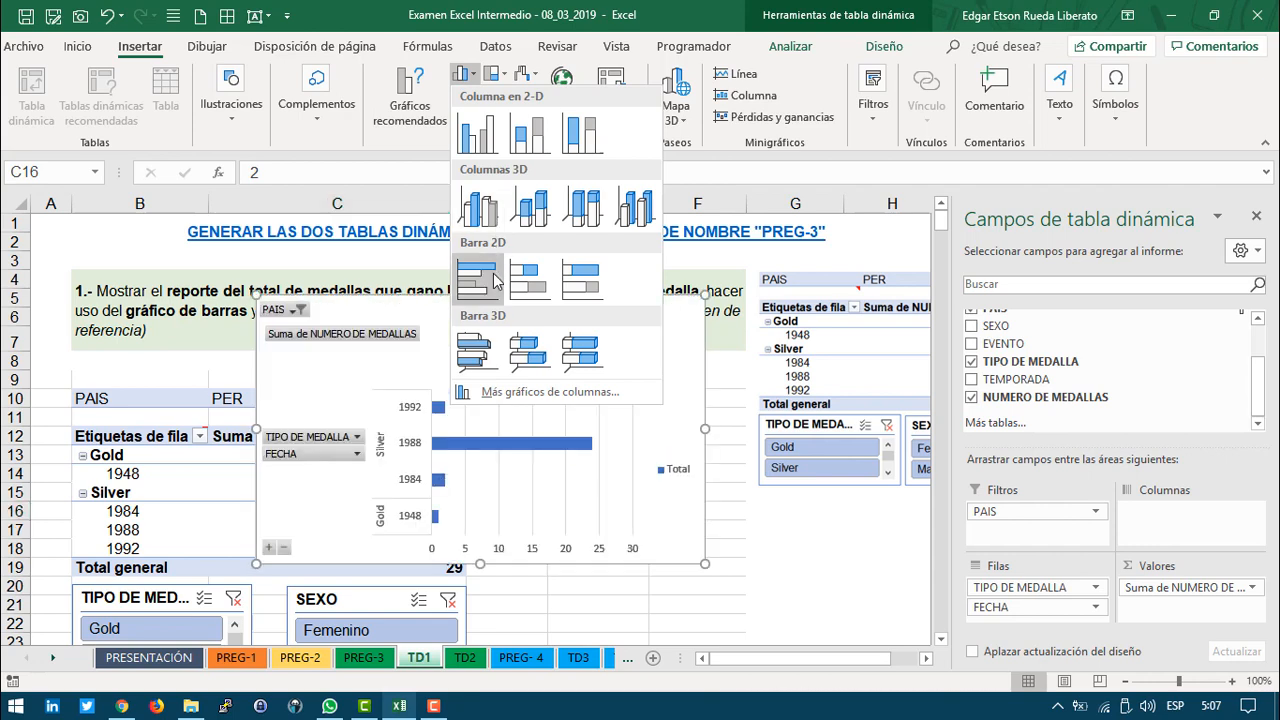
{"action": "left_click", "coordinate": [497, 281]}
Step: Open the new chart's title for editing and check the title wording of the chart in the reference image
{"action": "left_click", "coordinate": [538, 365]}
{"action": "double_click", "coordinate": [542, 367]}
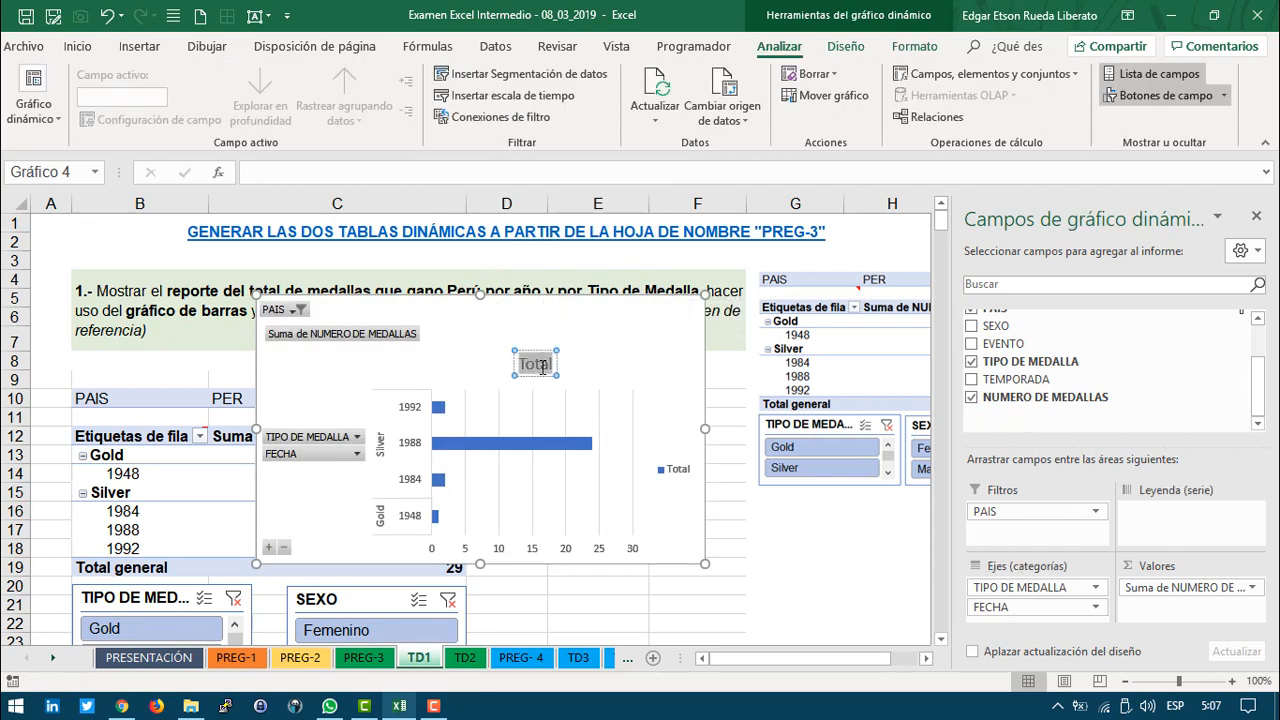
{"action": "left_click_drag", "start_coordinate": [778, 658], "coordinate": [864, 657]}
{"action": "left_click", "coordinate": [826, 558]}
{"action": "key", "text": "Right"}
{"action": "key", "text": "Right"}
{"action": "key", "text": "Right"}
{"action": "key", "text": "Right"}
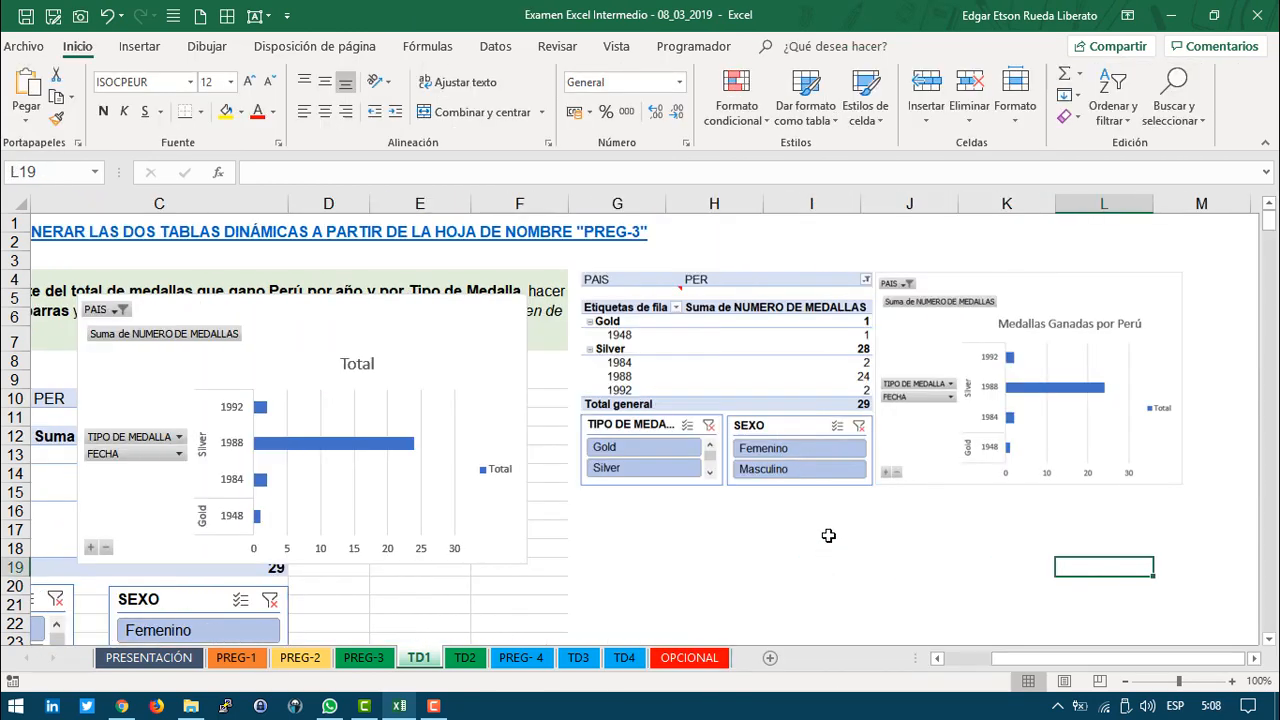
{"action": "key", "text": "Left"}
{"action": "key", "text": "Left"}
{"action": "key", "text": "Left"}
{"action": "key", "text": "Left"}
{"action": "key", "text": "Left"}
{"action": "key", "text": "Left"}
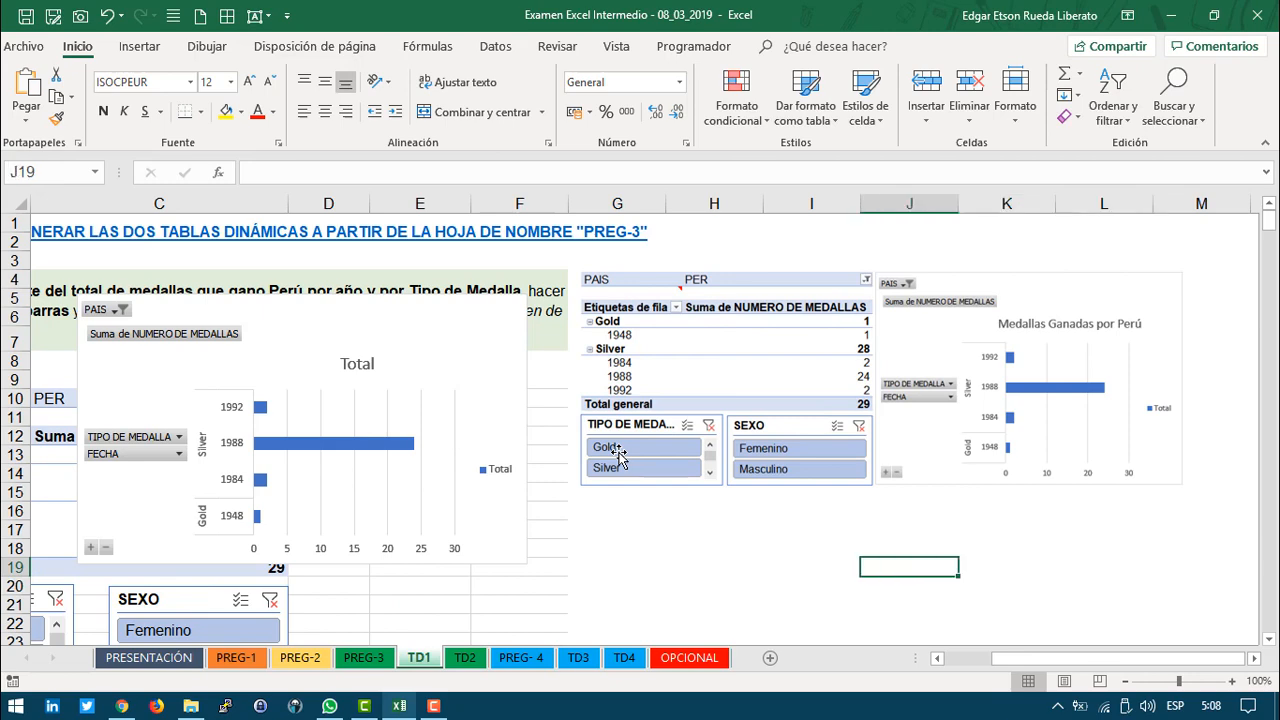
Step: Change the bar chart's title to "Medallas ganadas por Perú"
{"action": "left_click", "coordinate": [364, 363]}
{"action": "double_click", "coordinate": [364, 363]}
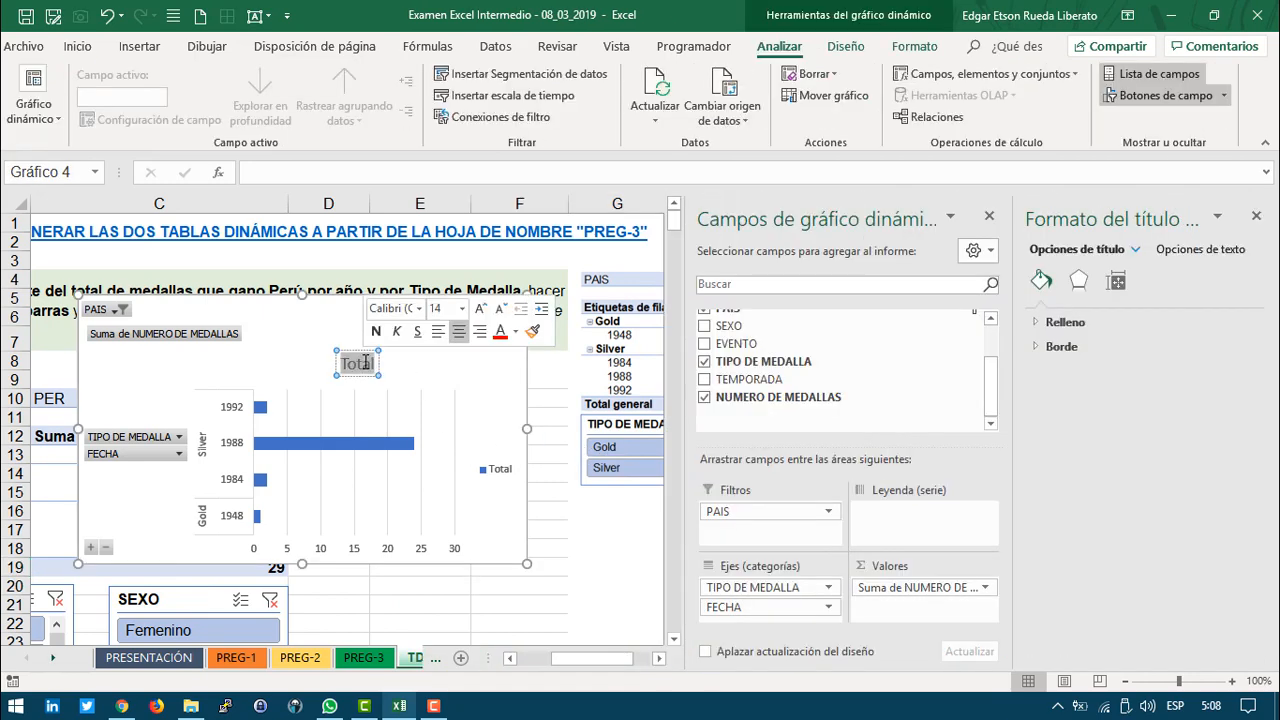
{"action": "type", "text": "Medalla"}
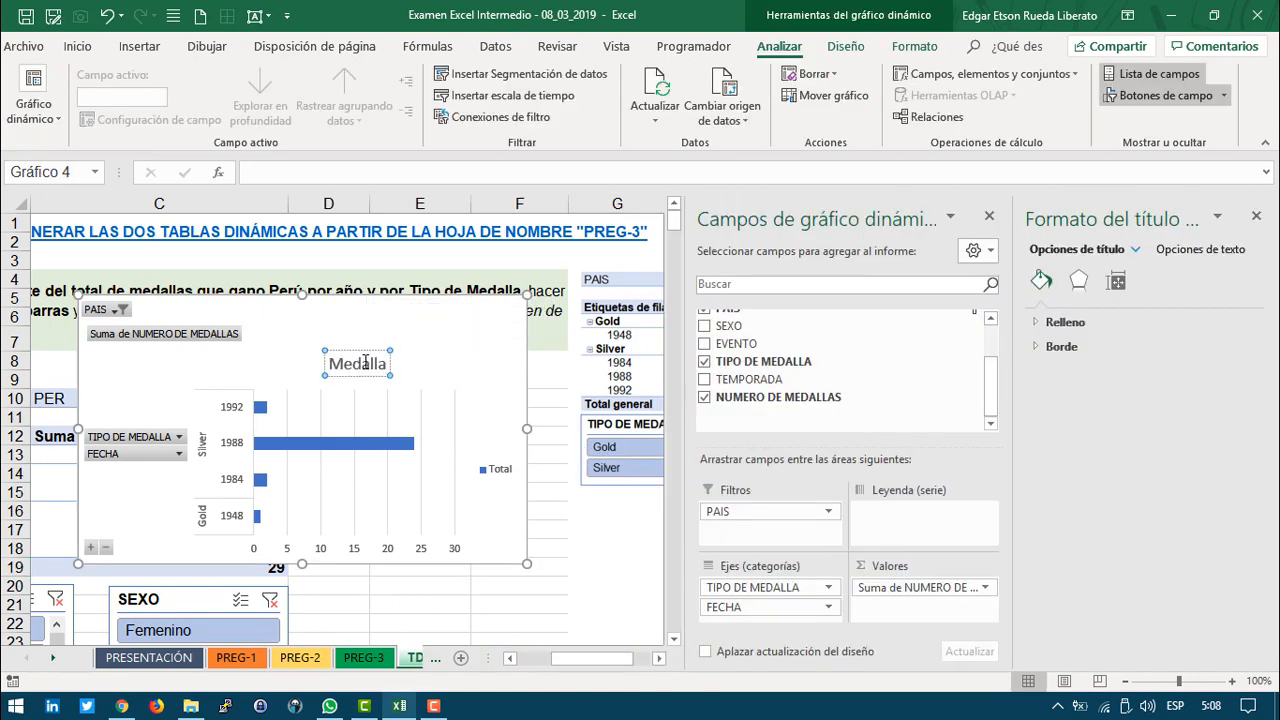
{"action": "type", "text": "s ganadas por"}
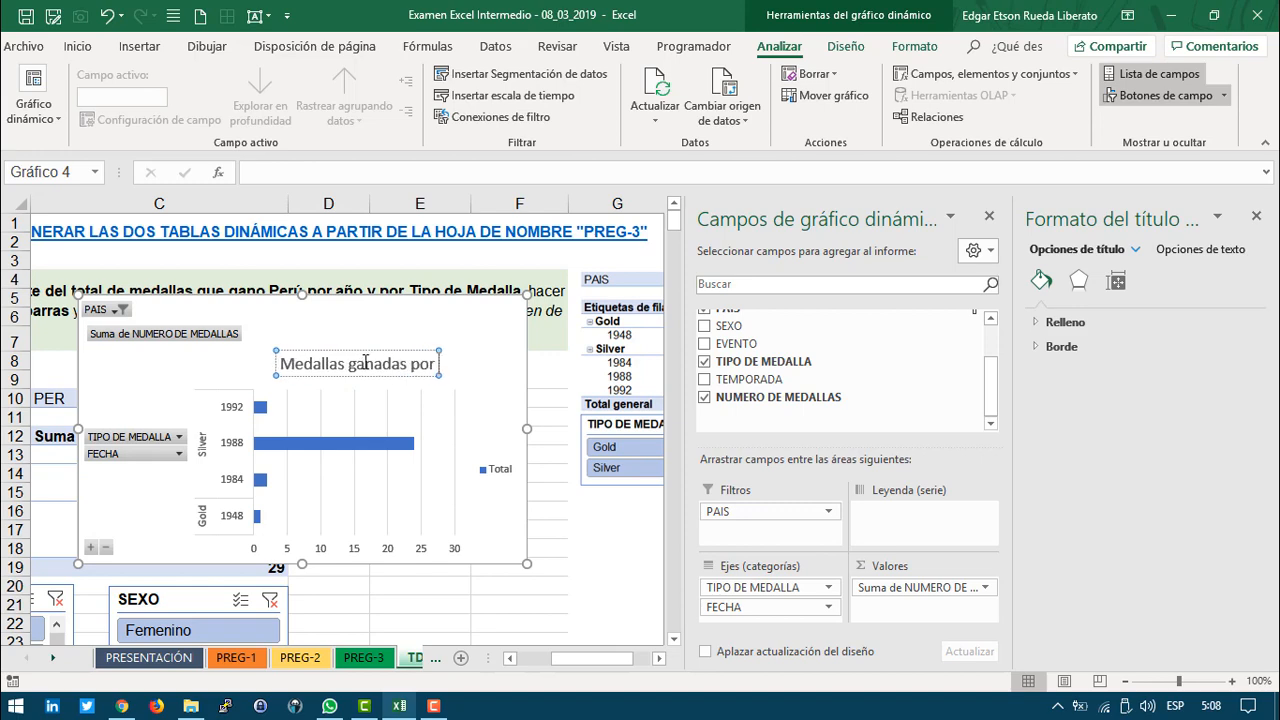
{"action": "type", "text": " Perú"}
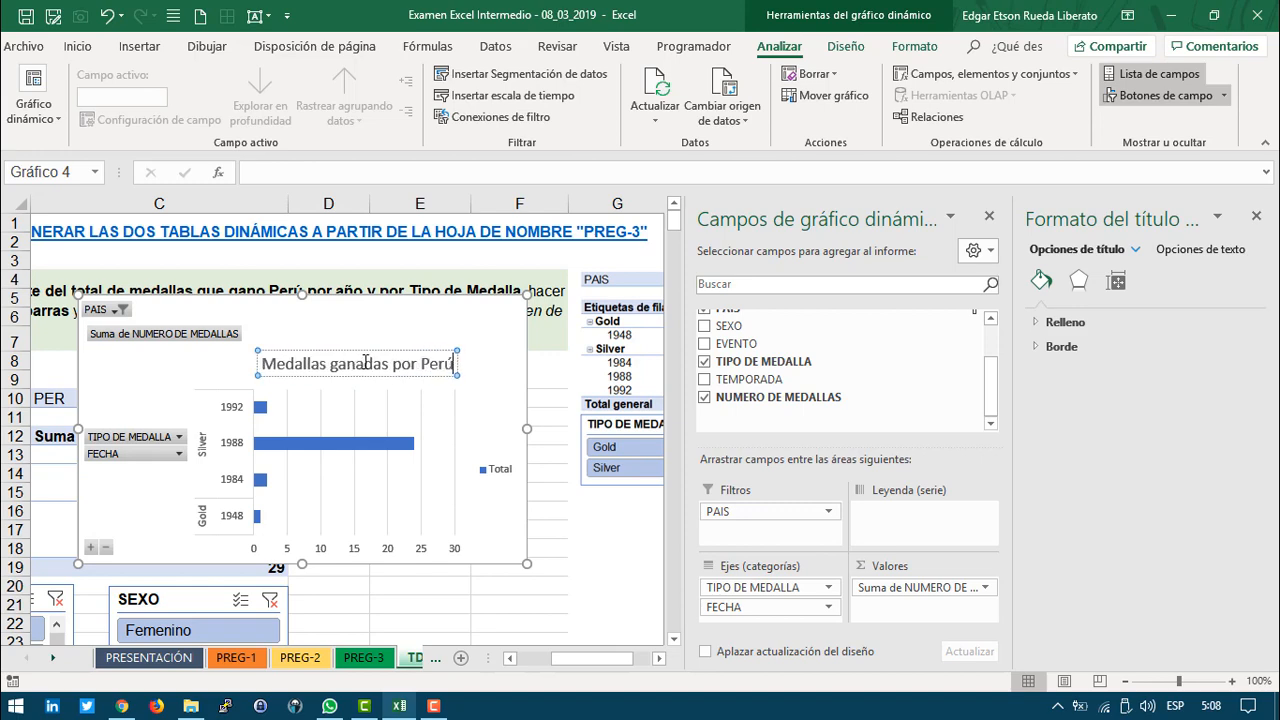
{"action": "left_click", "coordinate": [520, 530]}
Step: Move the bar chart beside the pivot table, starting in column D, trim its lower edge level with the slicers, and dismiss the formatting options
{"action": "scroll", "coordinate": [450, 500], "scroll_direction": "down", "scroll_amount": 1}
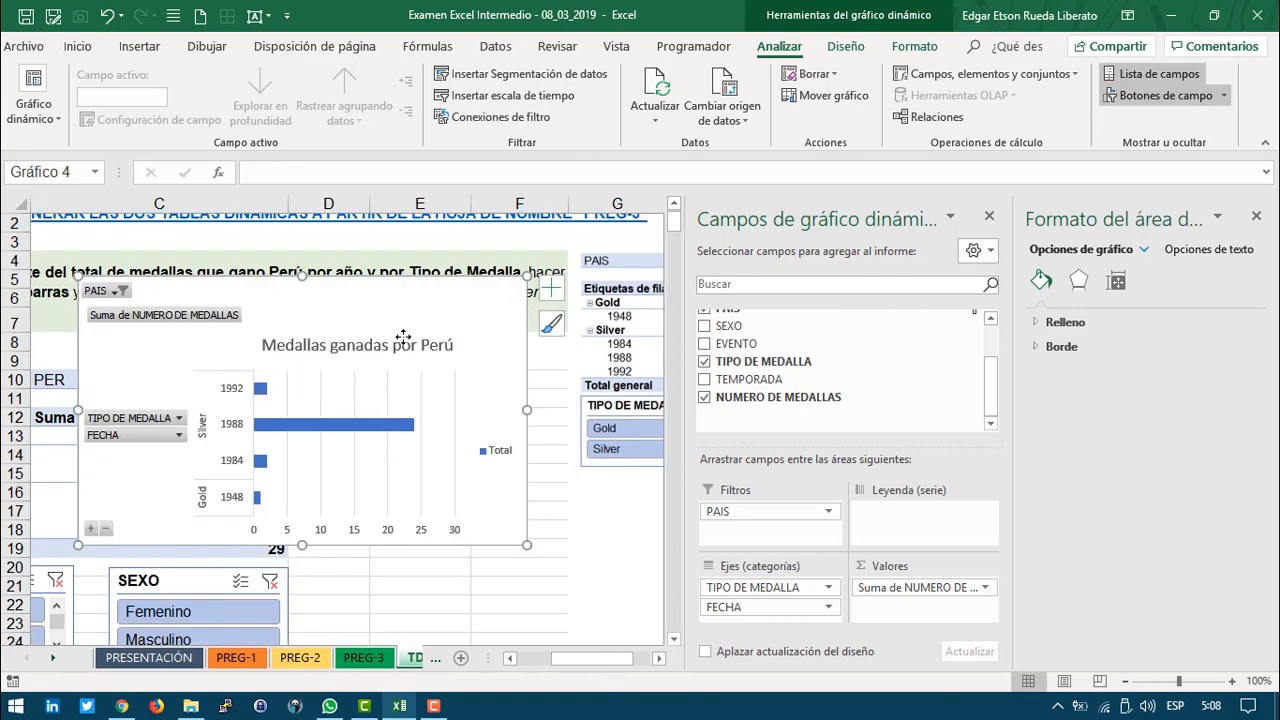
{"action": "left_click_drag", "start_coordinate": [403, 337], "coordinate": [569, 438]}
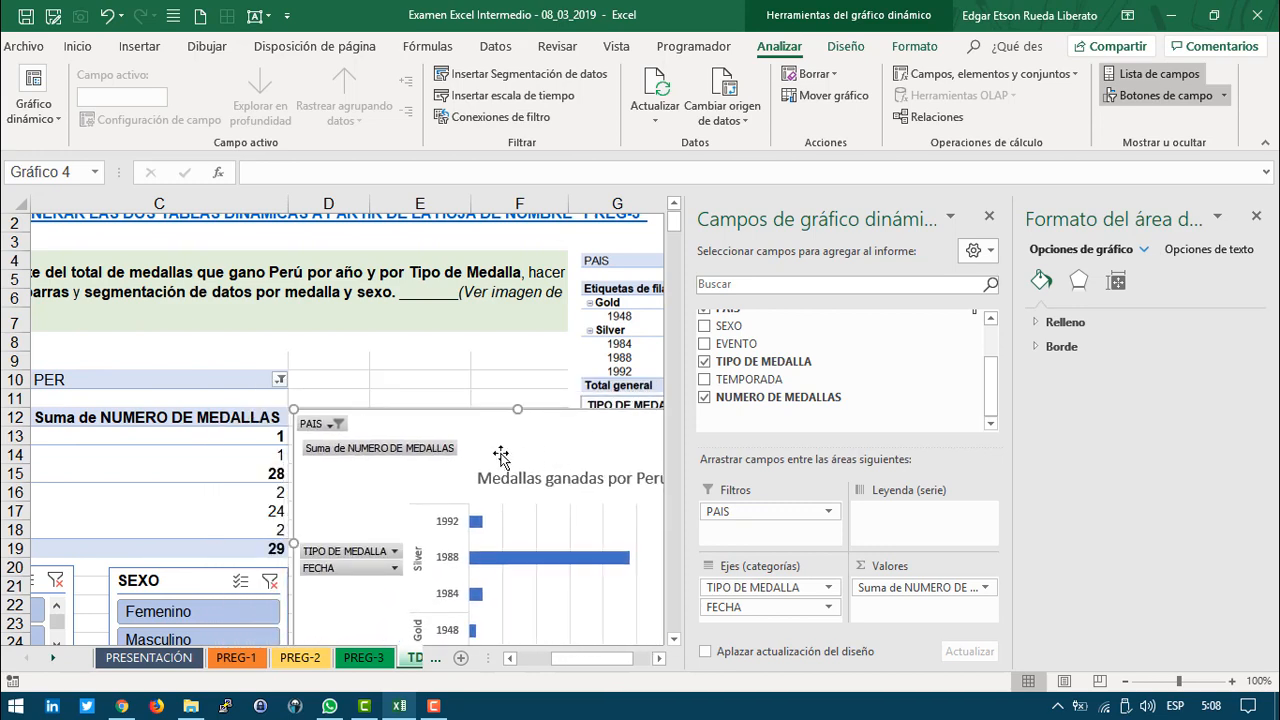
{"action": "scroll", "coordinate": [500, 450], "scroll_direction": "down", "scroll_amount": 3}
{"action": "left_click_drag", "start_coordinate": [516, 484], "coordinate": [516, 476]}
{"action": "left_click", "coordinate": [1258, 218]}
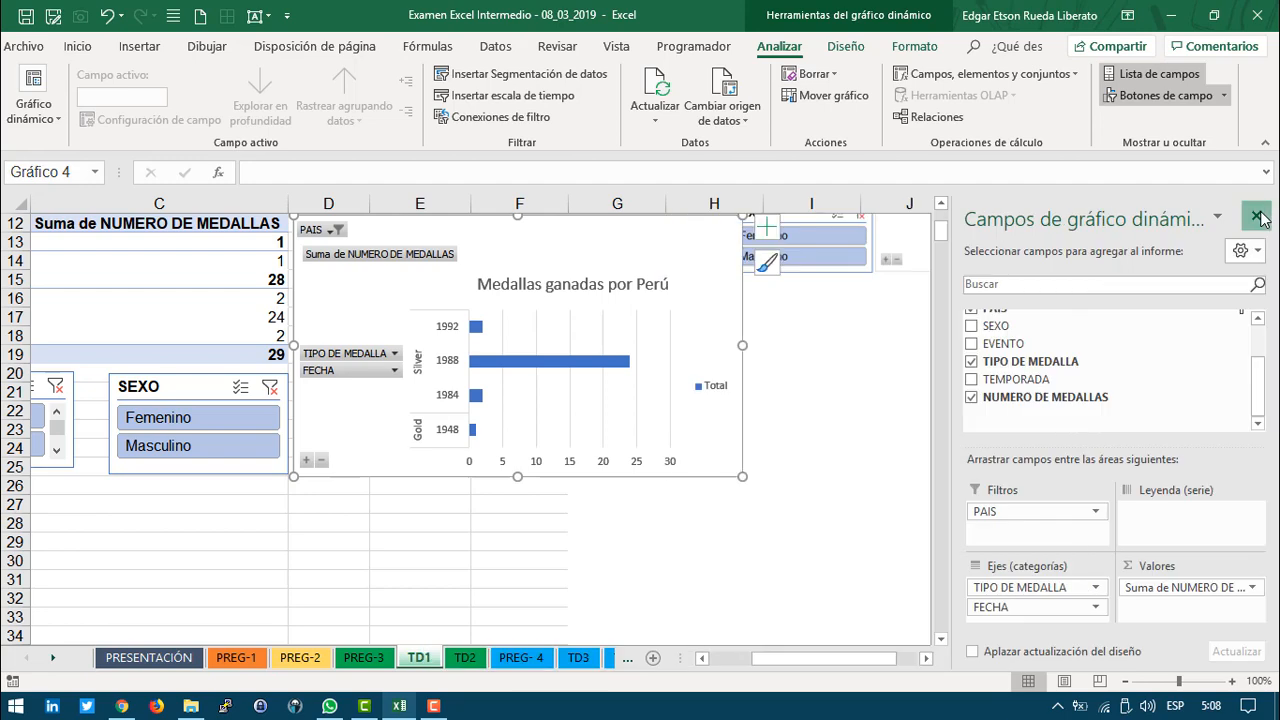
Step: Move the reference image clear of the bar chart so that it starts in column I, and bring the pivot table back into view
{"action": "left_click", "coordinate": [820, 408]}
{"action": "scroll", "coordinate": [820, 408], "scroll_direction": "up", "scroll_amount": 4}
{"action": "left_click", "coordinate": [987, 328]}
{"action": "left_click_drag", "start_coordinate": [987, 328], "coordinate": [1106, 329]}
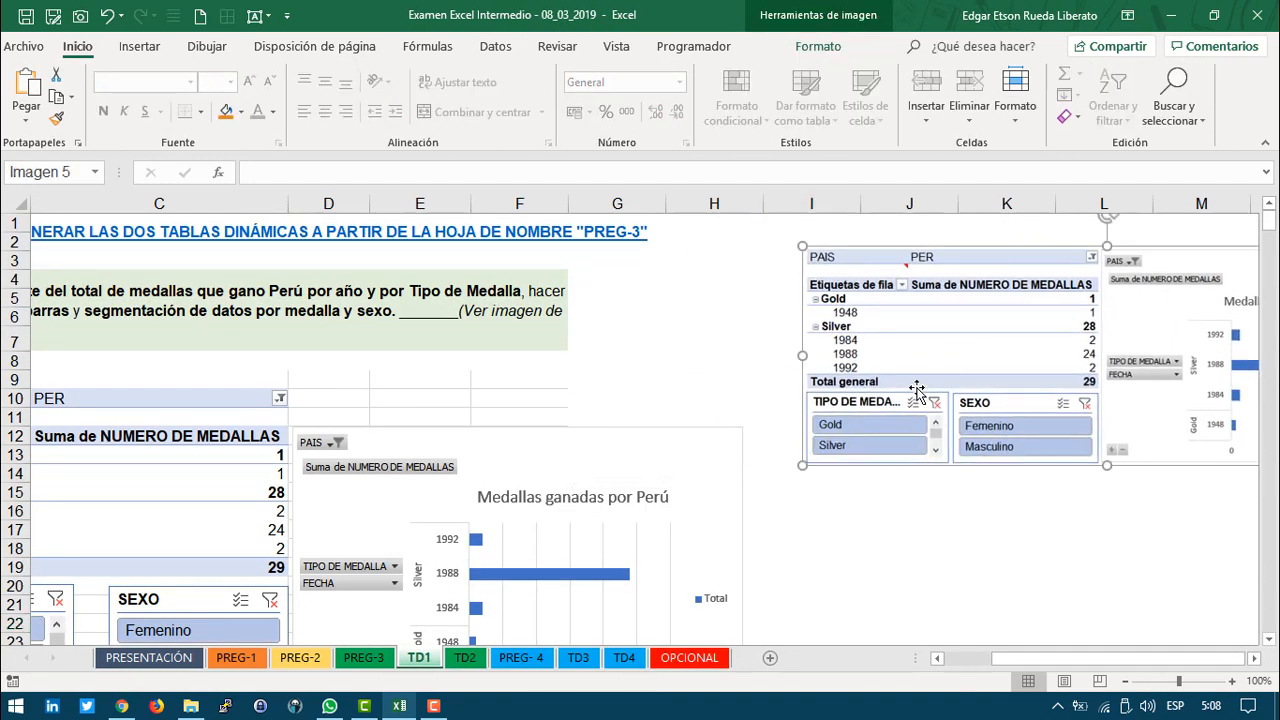
{"action": "left_click", "coordinate": [942, 657]}
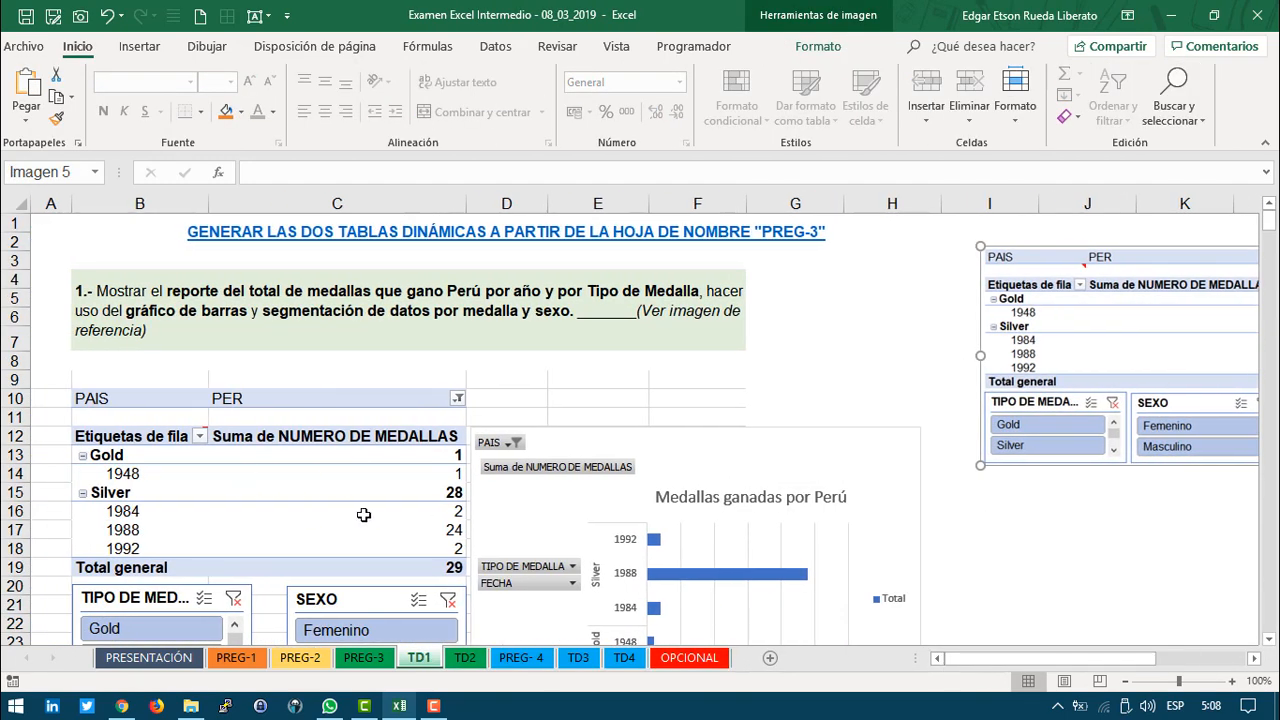
Step: Shift the TIPO DE MEDALLA slicer slightly so that its lower edge lines up with the SEXO slicer under the pivot table
{"action": "scroll", "coordinate": [280, 488], "scroll_direction": "down", "scroll_amount": 2}
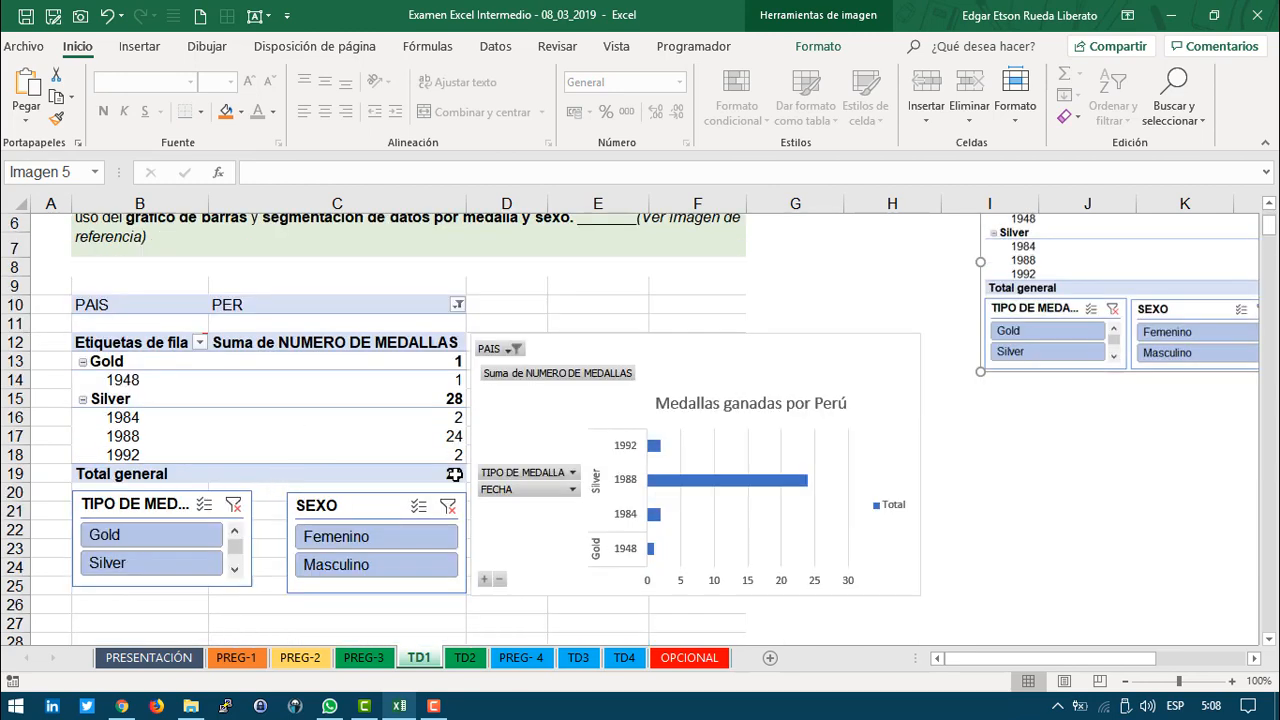
{"action": "left_click", "coordinate": [341, 517]}
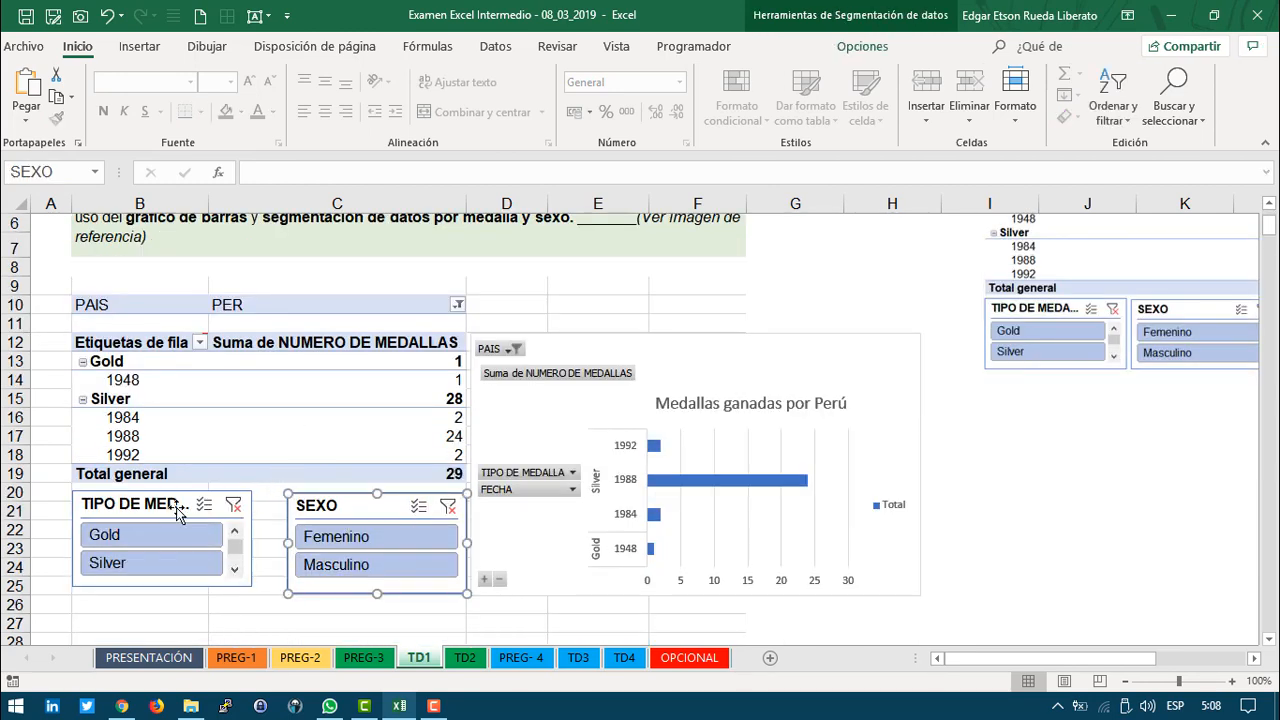
{"action": "left_click_drag", "start_coordinate": [175, 505], "coordinate": [181, 511]}
{"action": "left_click_drag", "start_coordinate": [163, 590], "coordinate": [166, 593]}
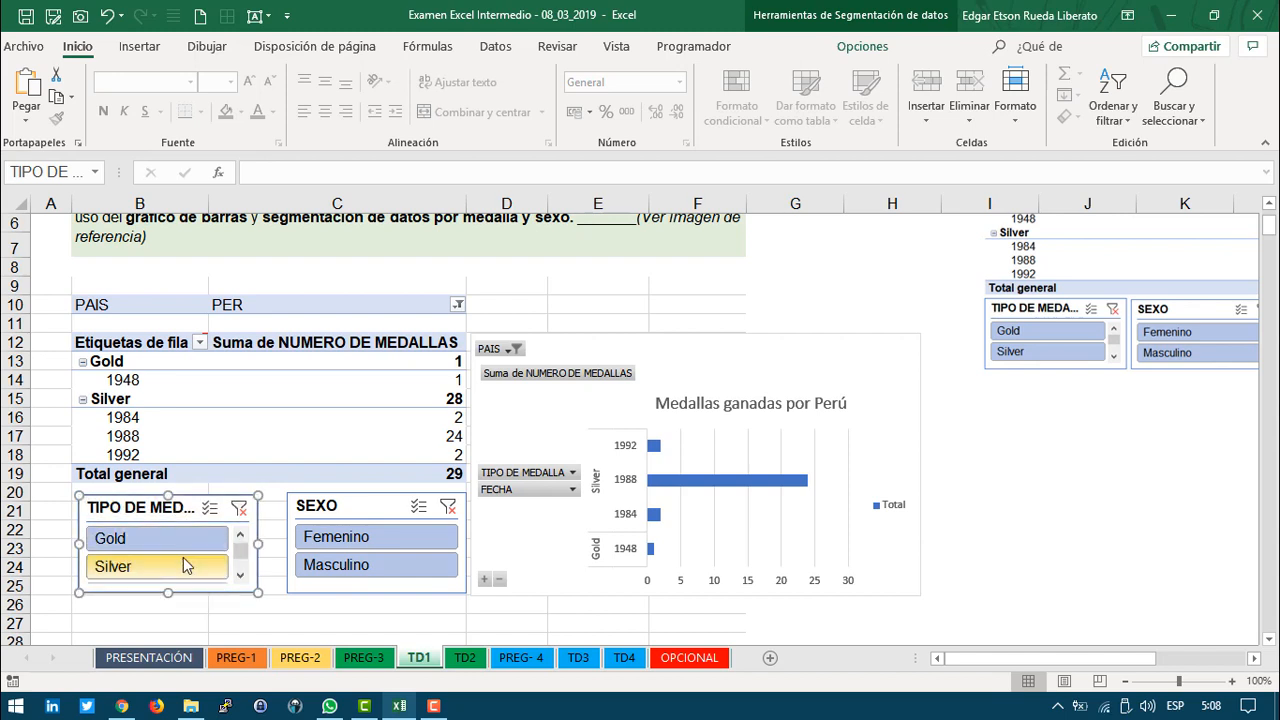
Step: Look through the items of the TIPO DE MEDALLA slicer and open its slicer settings
{"action": "scroll", "coordinate": [183, 558], "scroll_direction": "down", "scroll_amount": 1}
{"action": "scroll", "coordinate": [183, 552], "scroll_direction": "up", "scroll_amount": 1}
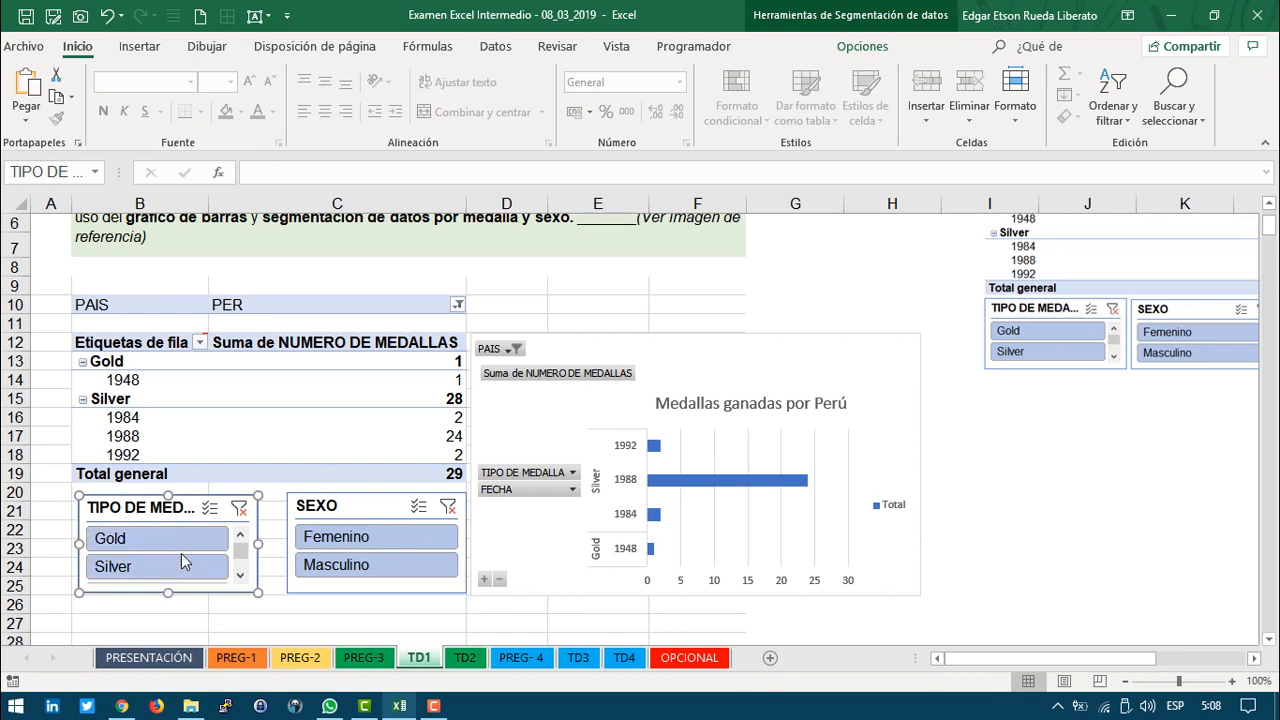
{"action": "scroll", "coordinate": [181, 562], "scroll_direction": "down", "scroll_amount": 1}
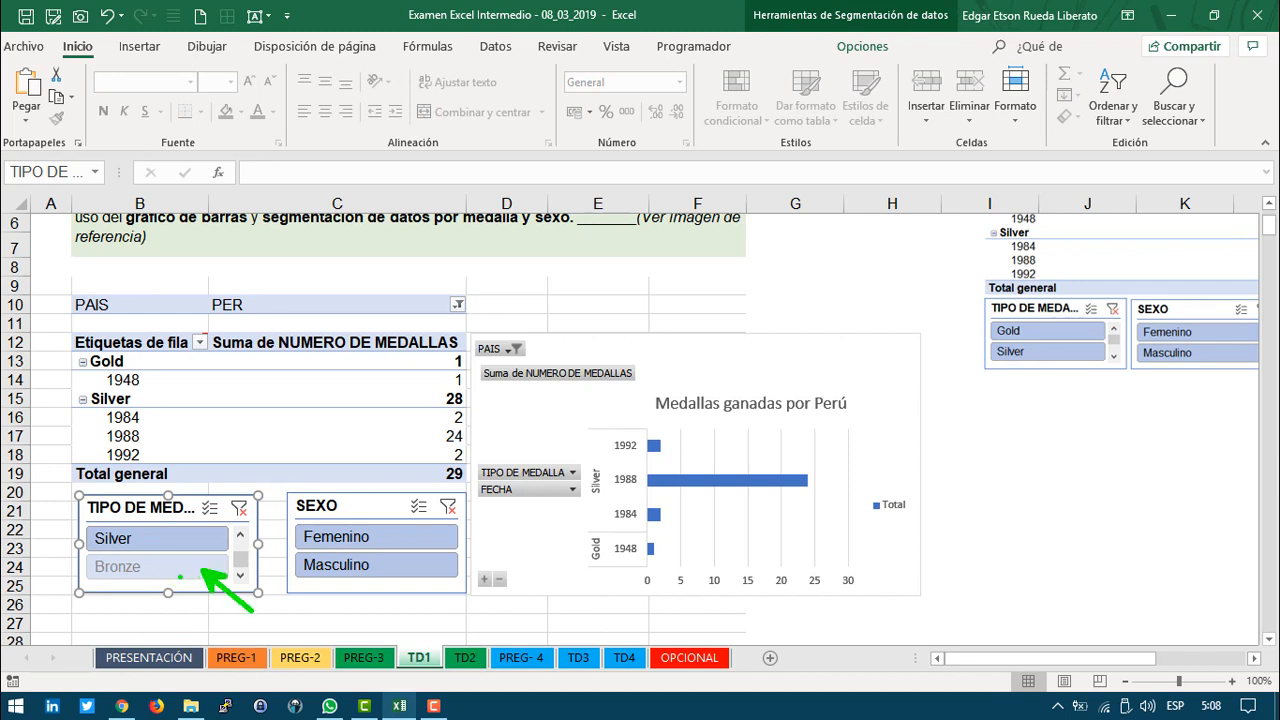
{"action": "left_click_drag", "start_coordinate": [241, 575], "coordinate": [240, 553]}
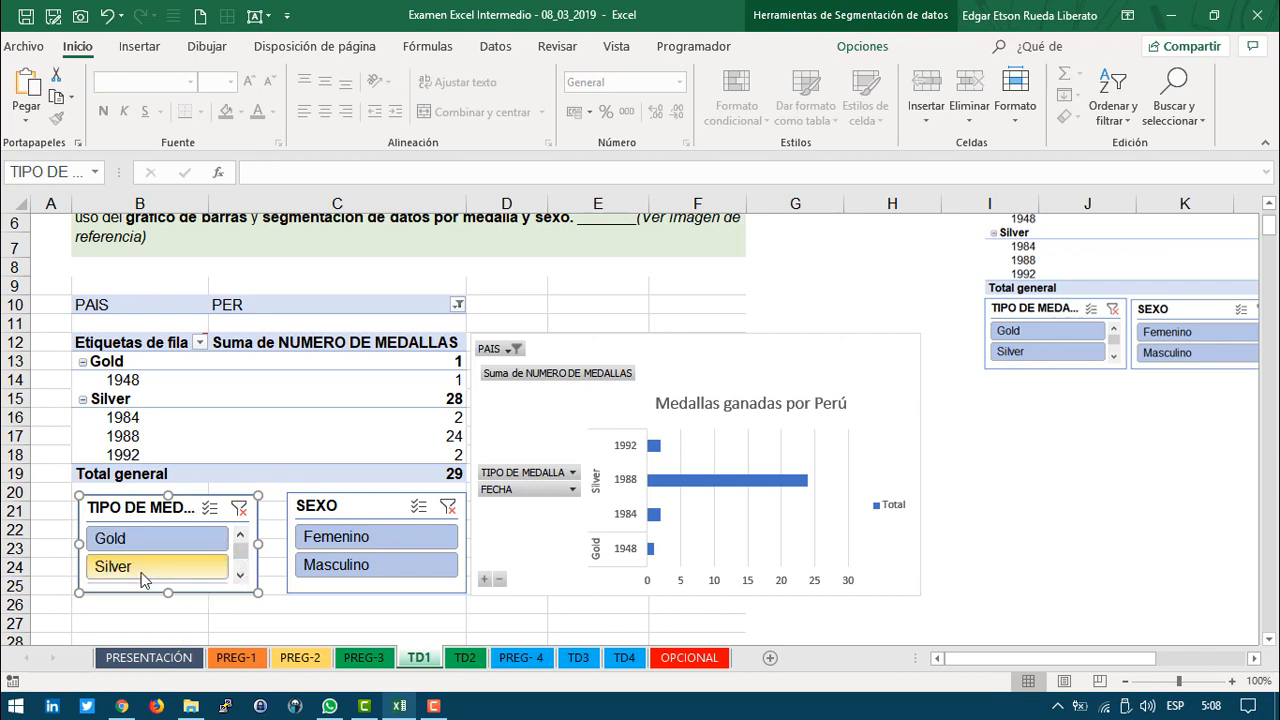
{"action": "scroll", "coordinate": [147, 560], "scroll_direction": "down", "scroll_amount": 1}
{"action": "scroll", "coordinate": [150, 542], "scroll_direction": "up", "scroll_amount": 1}
{"action": "right_click", "coordinate": [146, 518]}
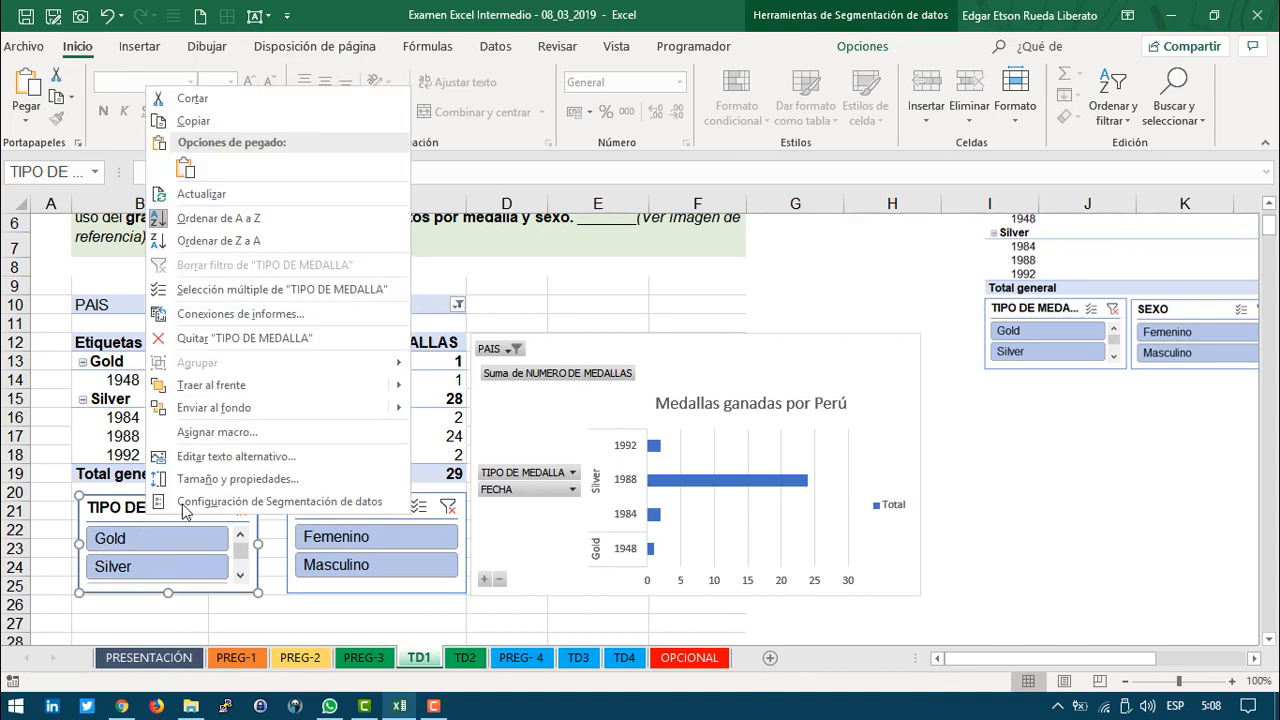
{"action": "left_click", "coordinate": [191, 505]}
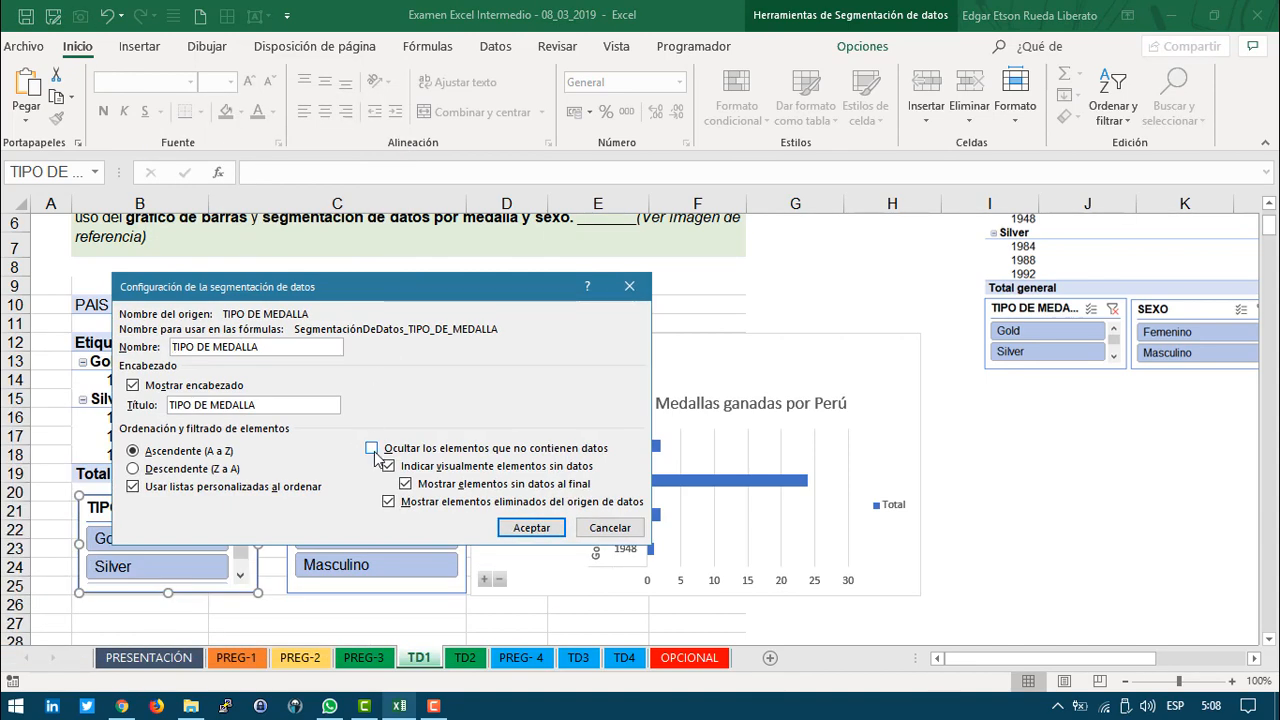
Step: Hide the items without data in the TIPO DE MEDALLA slicer and slightly reposition the TIPO DE MEDALLA and SEXO slicers below the pivot table
{"action": "left_click", "coordinate": [374, 450]}
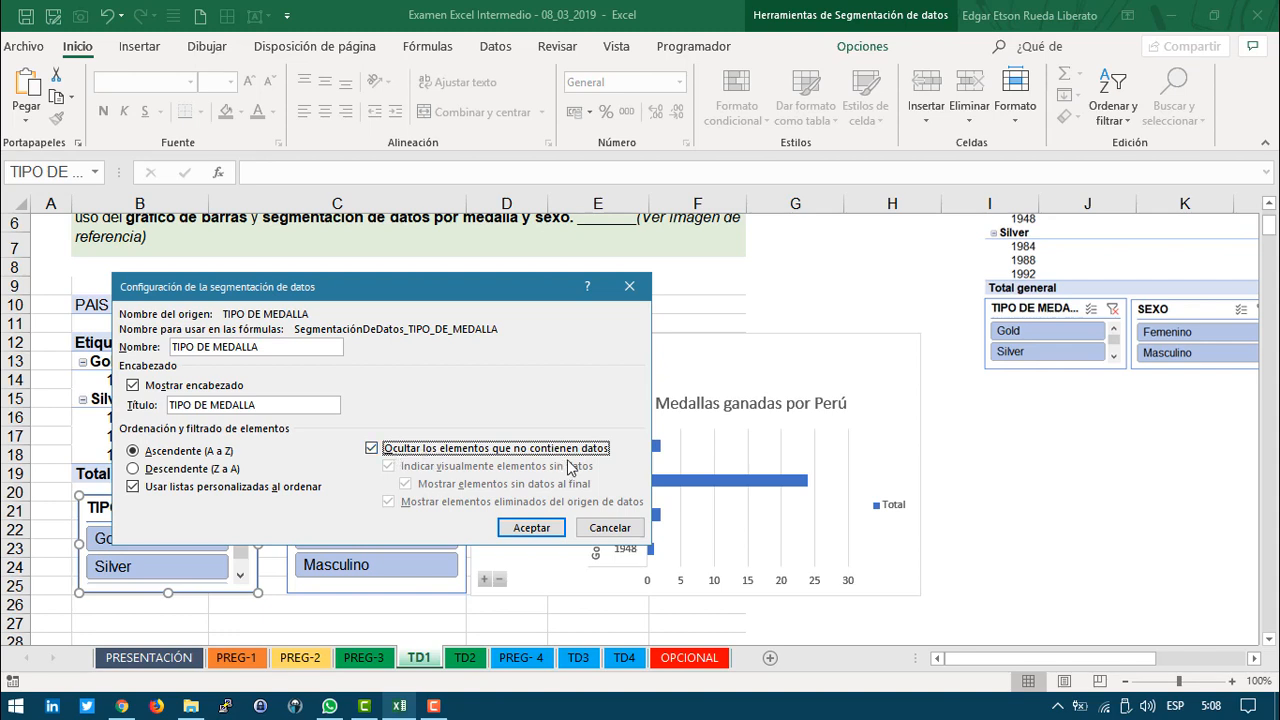
{"action": "left_click", "coordinate": [531, 528]}
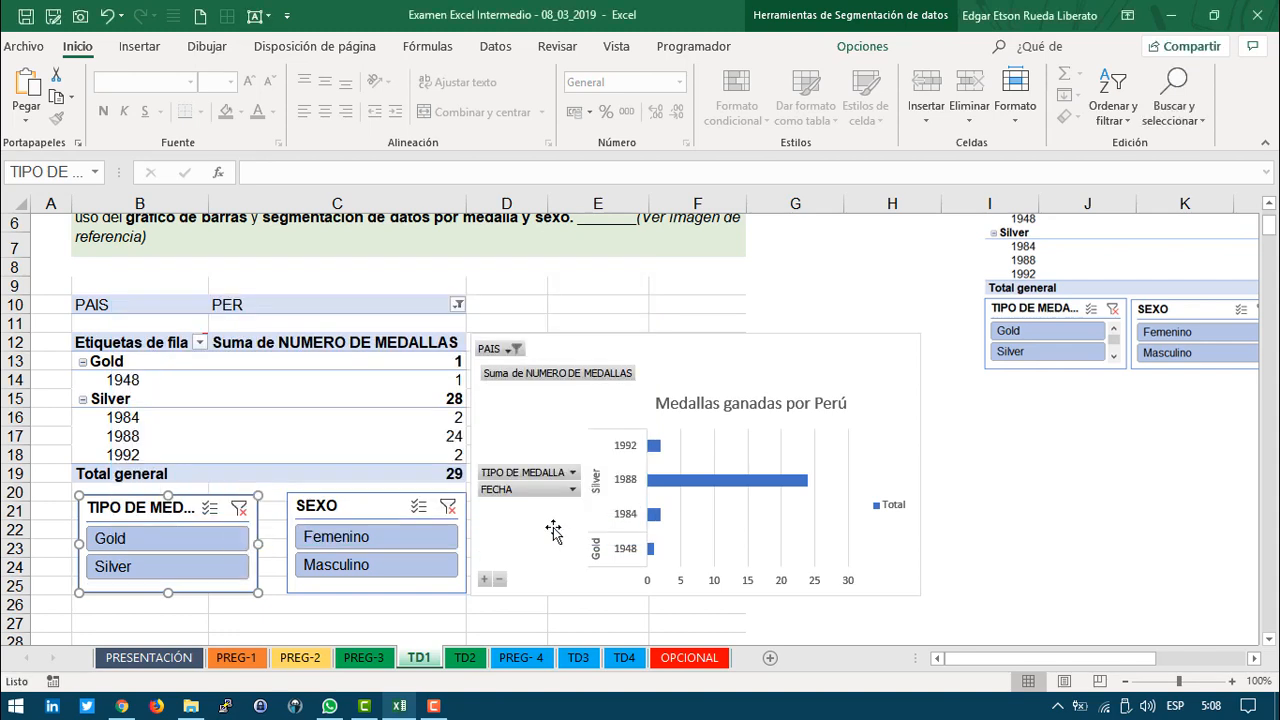
{"action": "left_click", "coordinate": [346, 628]}
{"action": "left_click", "coordinate": [237, 593]}
{"action": "left_click_drag", "start_coordinate": [147, 515], "coordinate": [134, 507]}
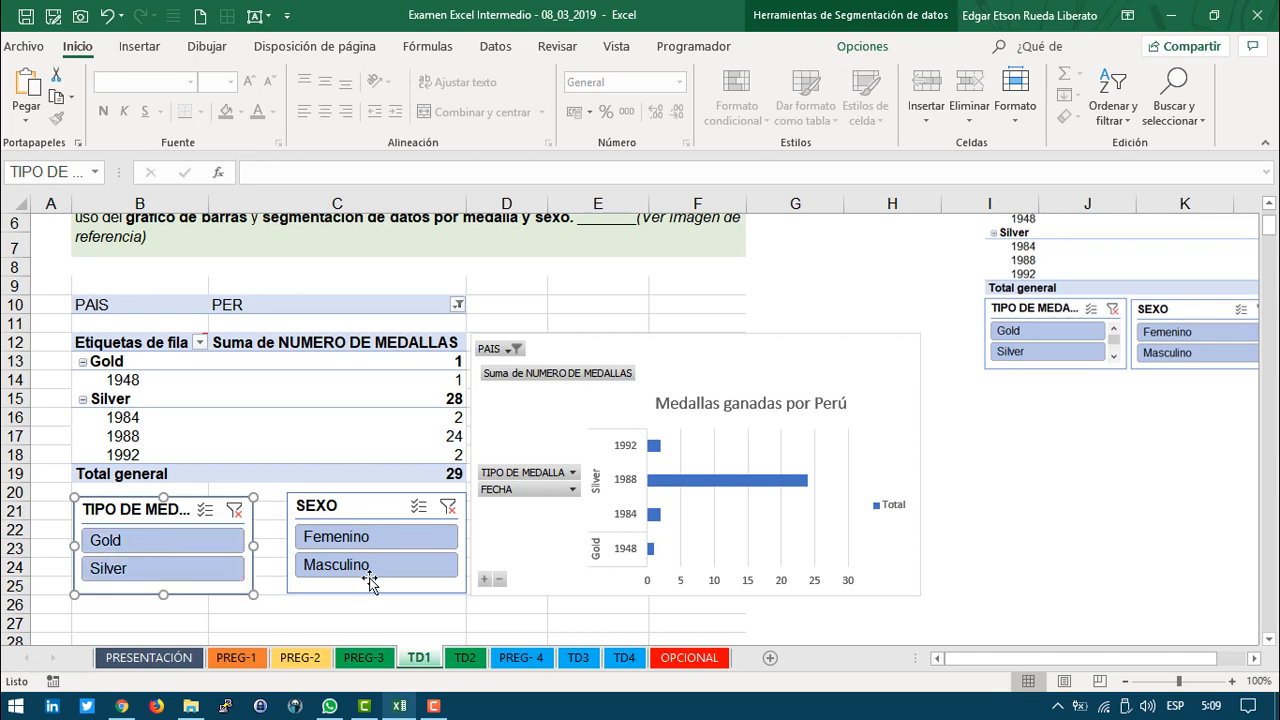
{"action": "left_click_drag", "start_coordinate": [341, 508], "coordinate": [337, 506]}
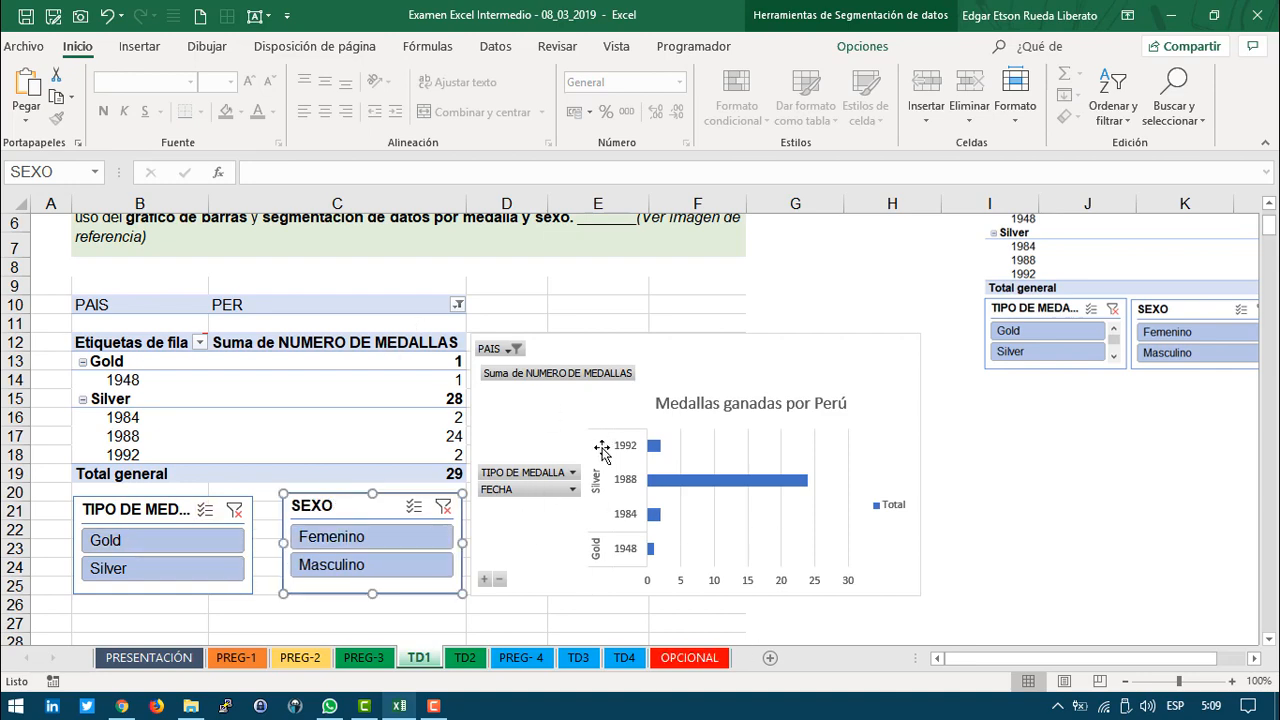
Step: Create a pivot table from the BasedeDatos table on sheet PREG-3, placed at cell B11 of the existing sheet TD2
{"action": "left_click", "coordinate": [462, 657]}
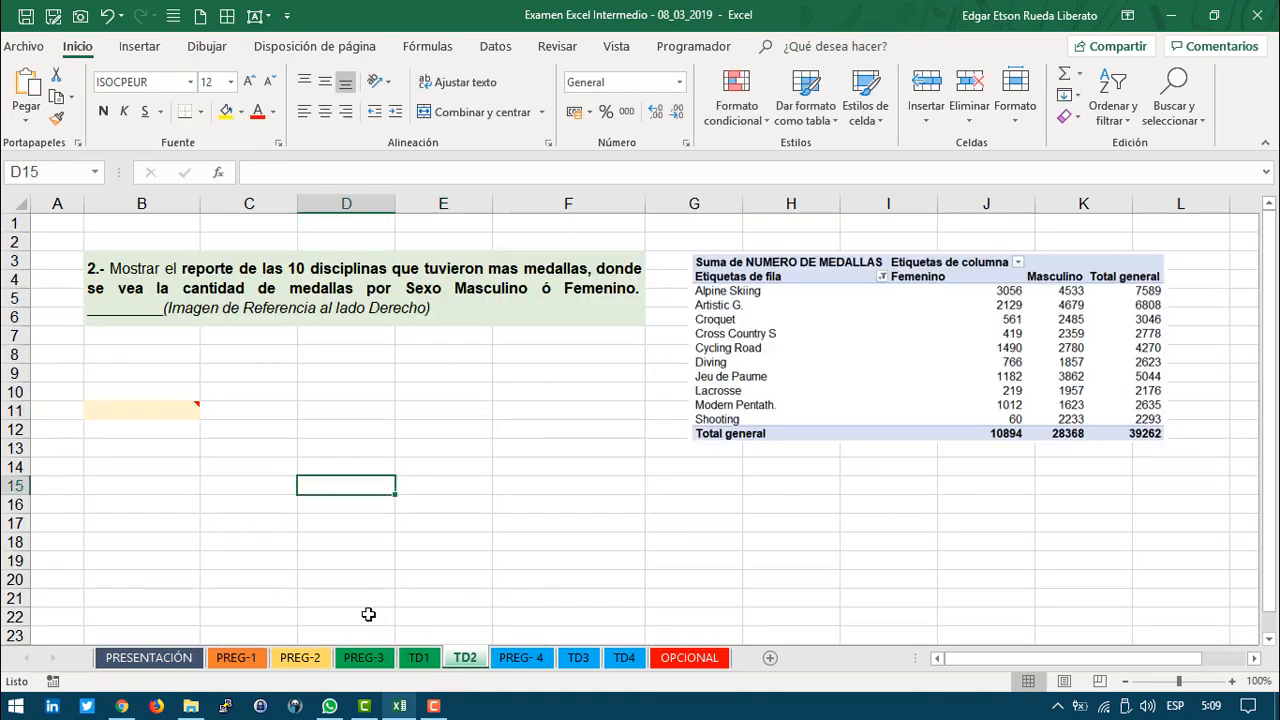
{"action": "left_click", "coordinate": [170, 411]}
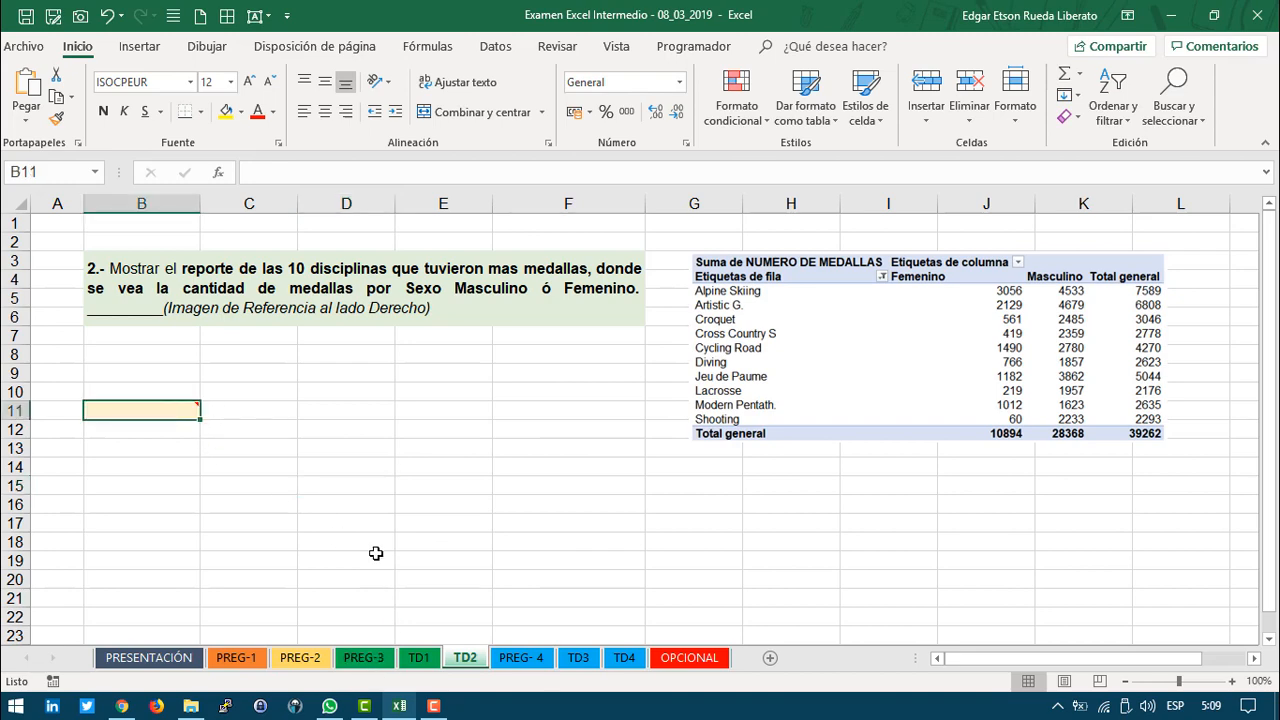
{"action": "left_click", "coordinate": [364, 657]}
{"action": "left_click", "coordinate": [376, 400]}
{"action": "scroll", "coordinate": [376, 400], "scroll_direction": "up", "scroll_amount": 2}
{"action": "left_click", "coordinate": [365, 453]}
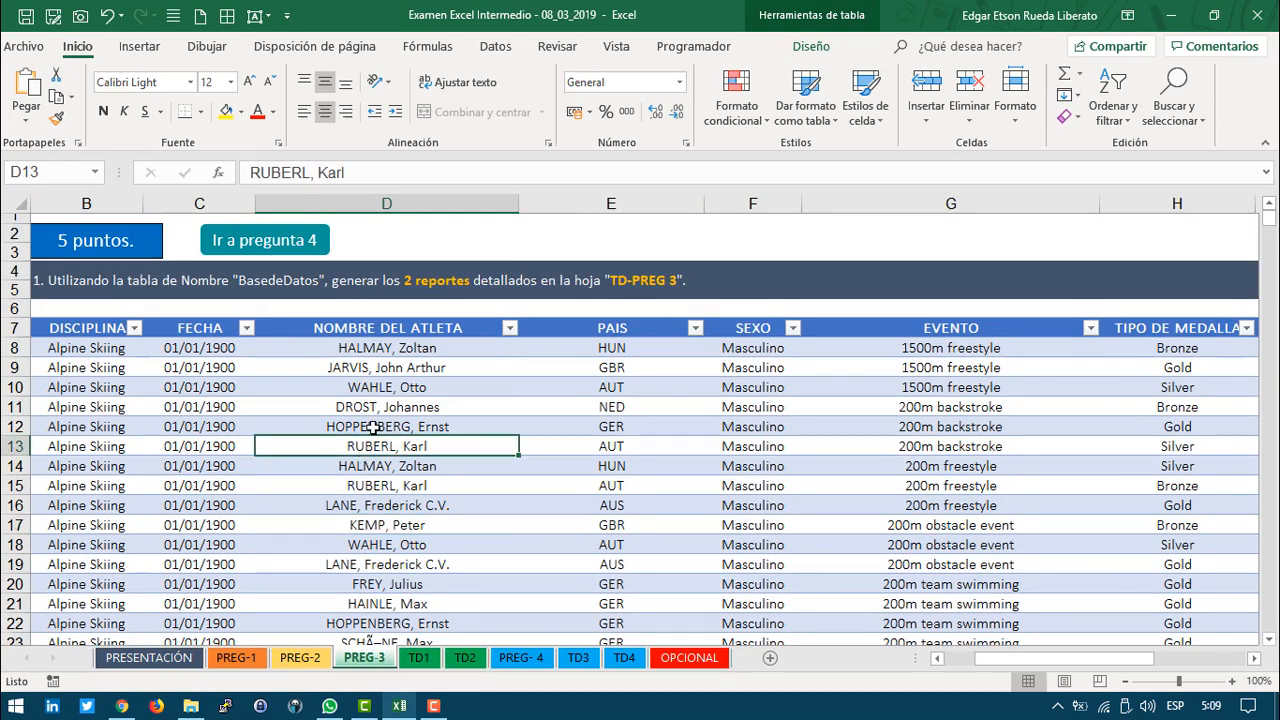
{"action": "left_click", "coordinate": [139, 46]}
{"action": "left_click", "coordinate": [31, 100]}
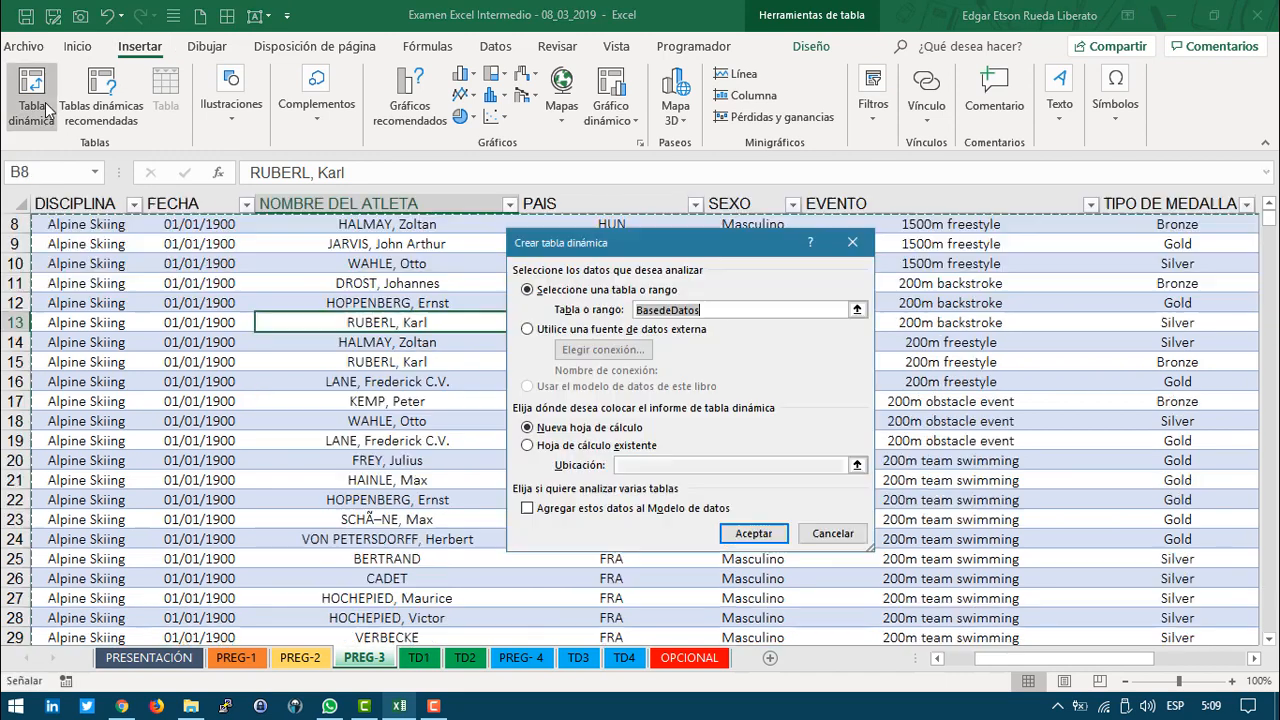
{"action": "left_click", "coordinate": [640, 446]}
{"action": "left_click", "coordinate": [856, 465]}
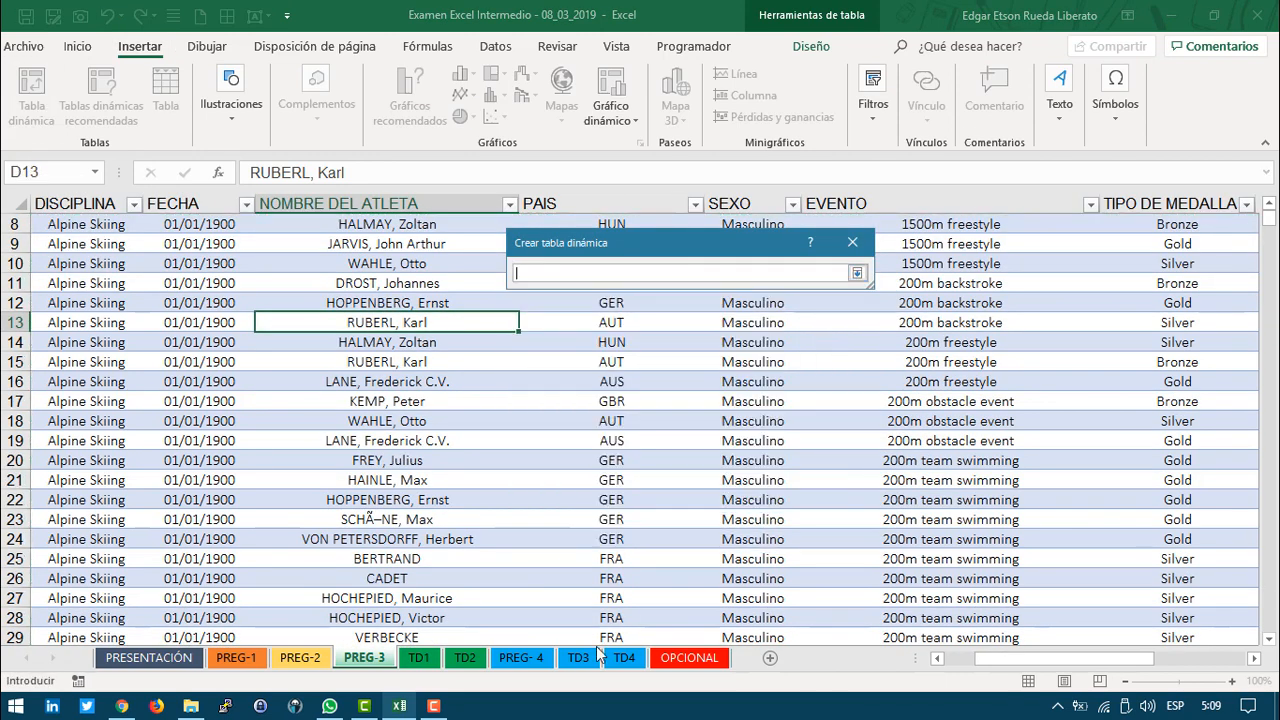
{"action": "left_click", "coordinate": [466, 658]}
{"action": "left_click", "coordinate": [170, 412]}
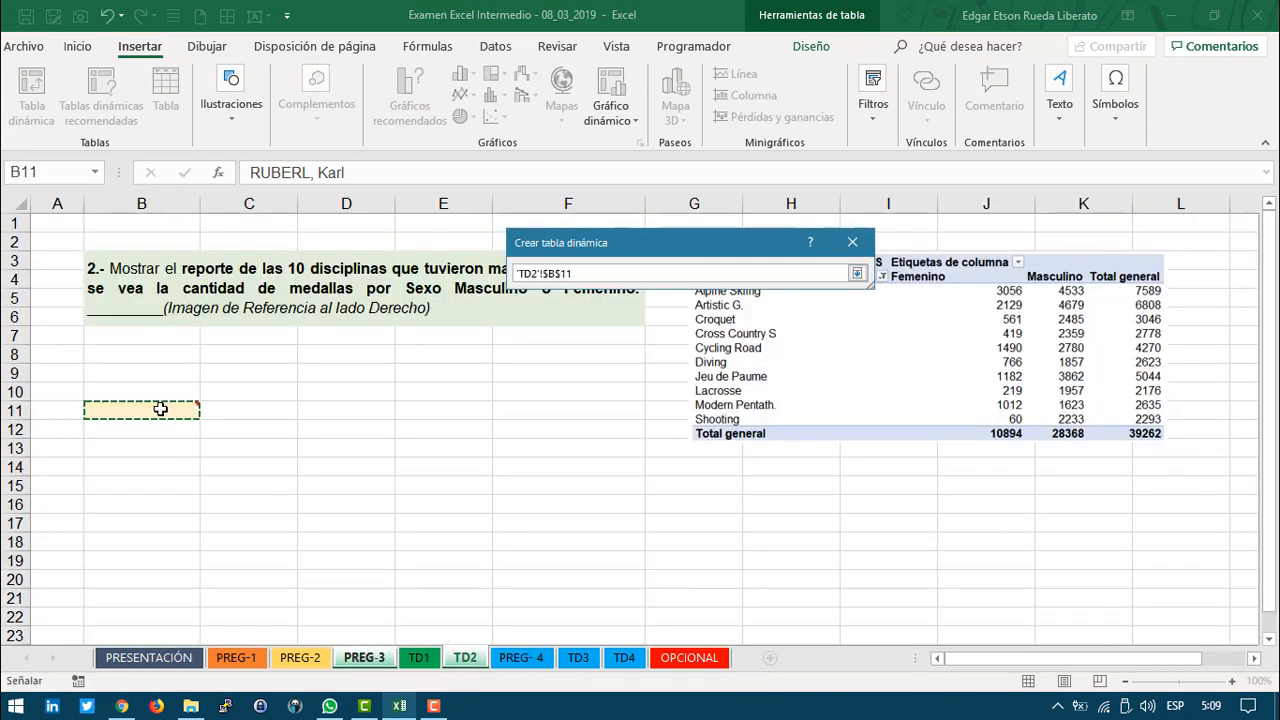
{"action": "left_click", "coordinate": [856, 273]}
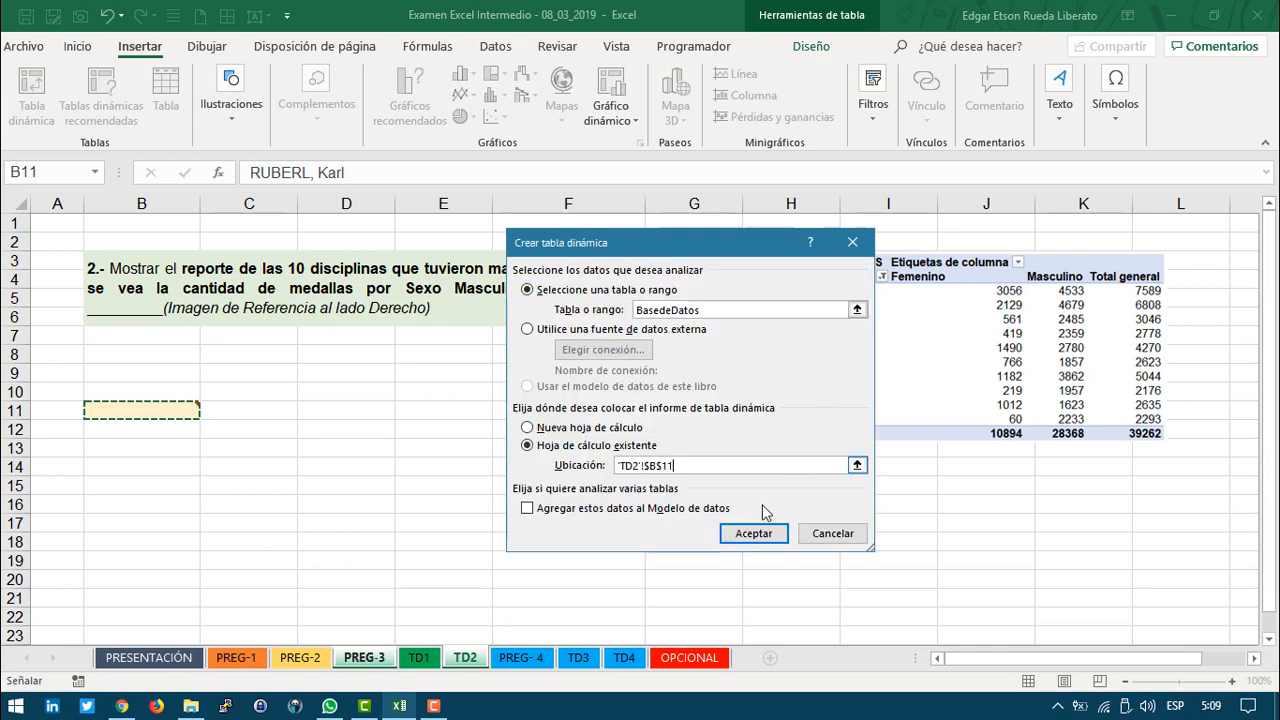
{"action": "left_click", "coordinate": [754, 534]}
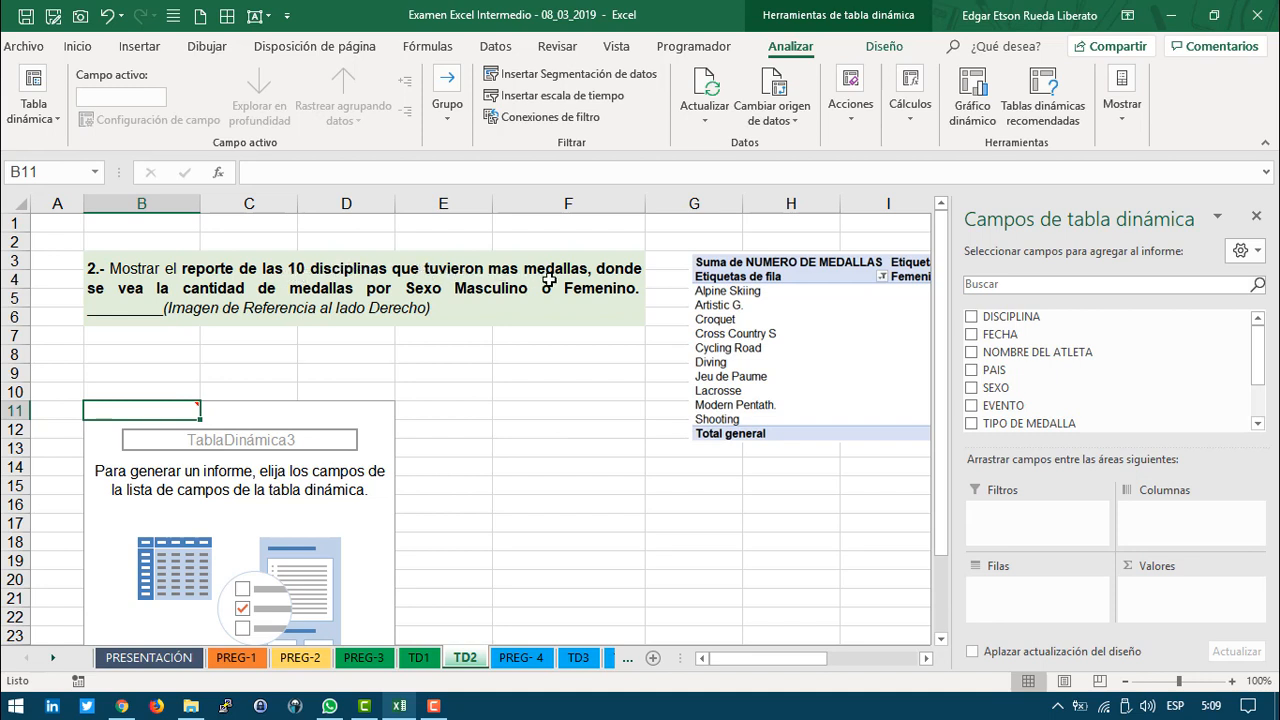
Step: Add DISCIPLINA as the pivot table's row field and the sum of NUMERO DE MEDALLAS as its values
{"action": "scroll", "coordinate": [1071, 380], "scroll_direction": "down", "scroll_amount": 2}
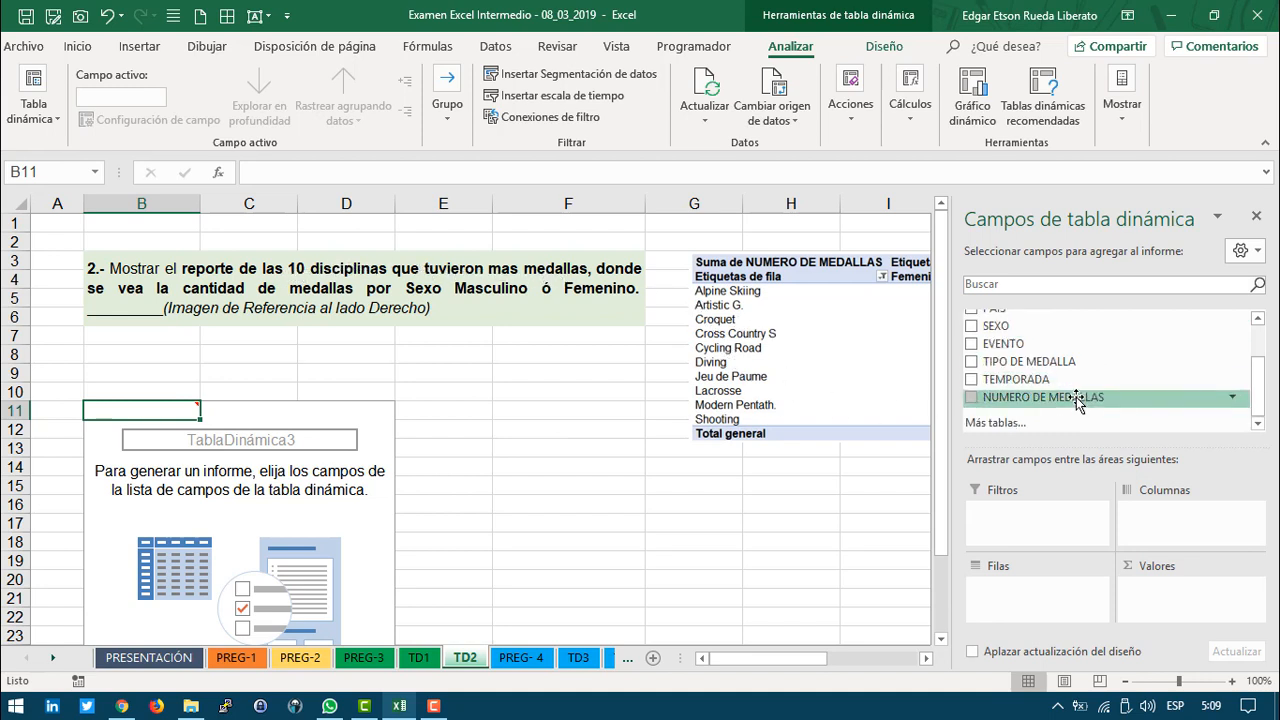
{"action": "scroll", "coordinate": [1062, 390], "scroll_direction": "up", "scroll_amount": 2}
{"action": "left_click_drag", "start_coordinate": [1010, 316], "coordinate": [1030, 612]}
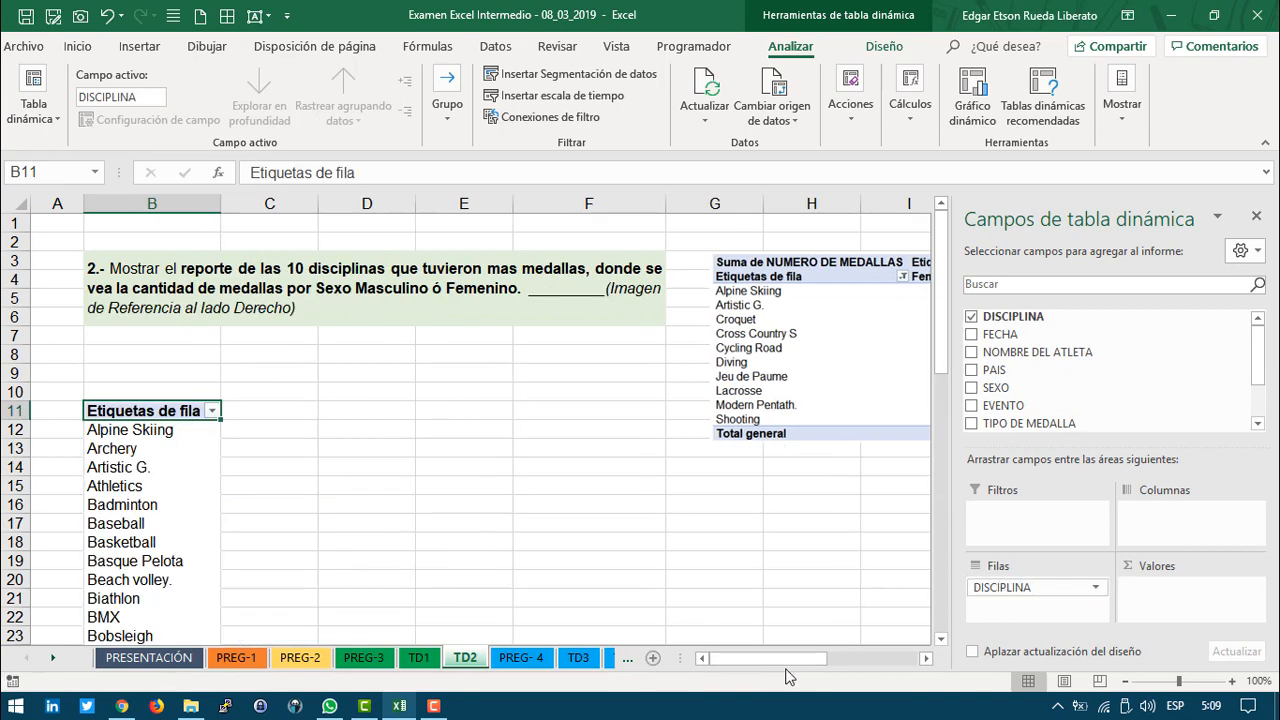
{"action": "left_click_drag", "start_coordinate": [786, 674], "coordinate": [802, 674]}
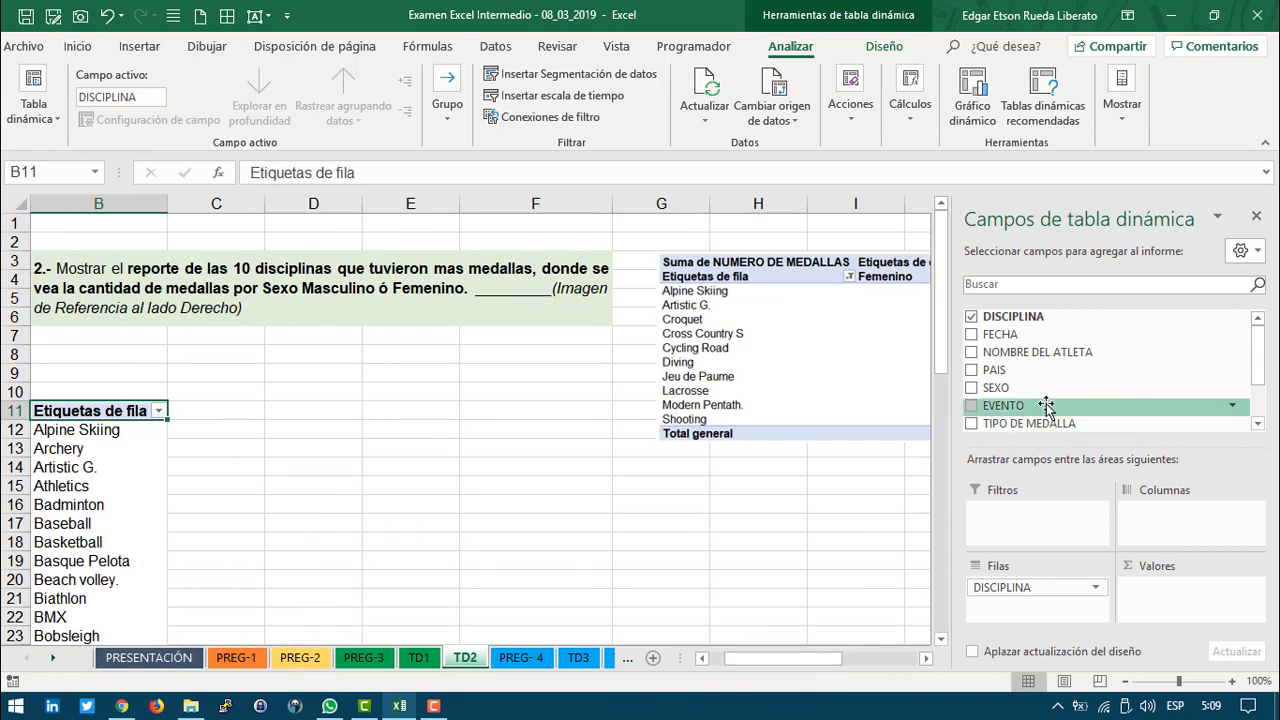
{"action": "scroll", "coordinate": [1046, 400], "scroll_direction": "down", "scroll_amount": 2}
{"action": "left_click_drag", "start_coordinate": [1046, 400], "coordinate": [1228, 592]}
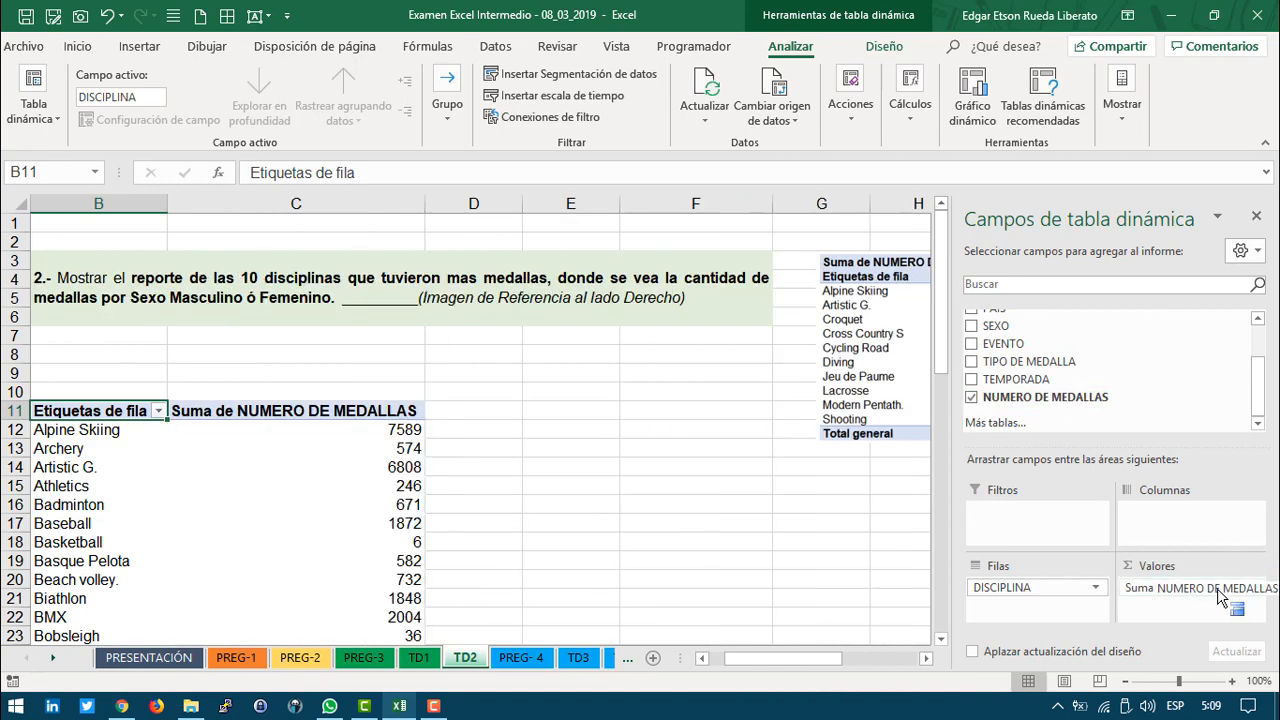
Step: Add SEXO as the column field so the medals are split by sex, as in the reference image
{"action": "left_click_drag", "start_coordinate": [834, 666], "coordinate": [870, 667]}
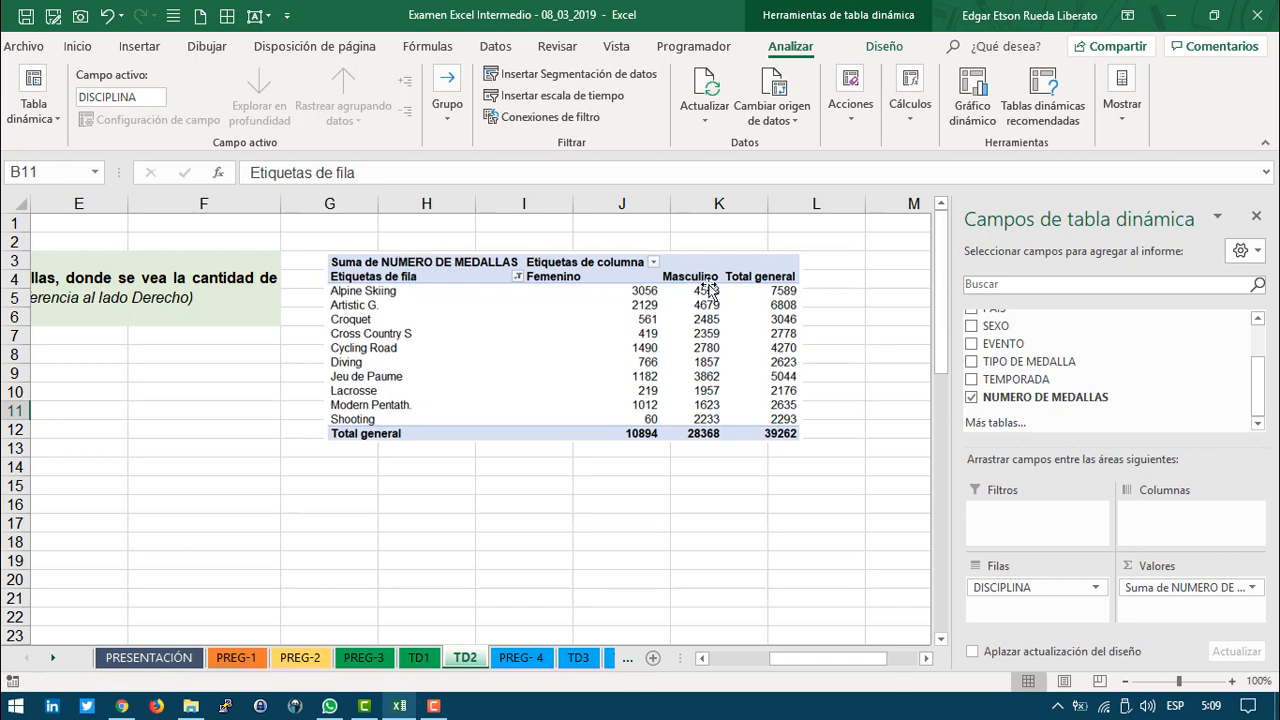
{"action": "left_click_drag", "start_coordinate": [1014, 327], "coordinate": [1183, 512]}
{"action": "left_click_drag", "start_coordinate": [775, 660], "coordinate": [712, 664]}
{"action": "scroll", "coordinate": [343, 517], "scroll_direction": "down", "scroll_amount": 5}
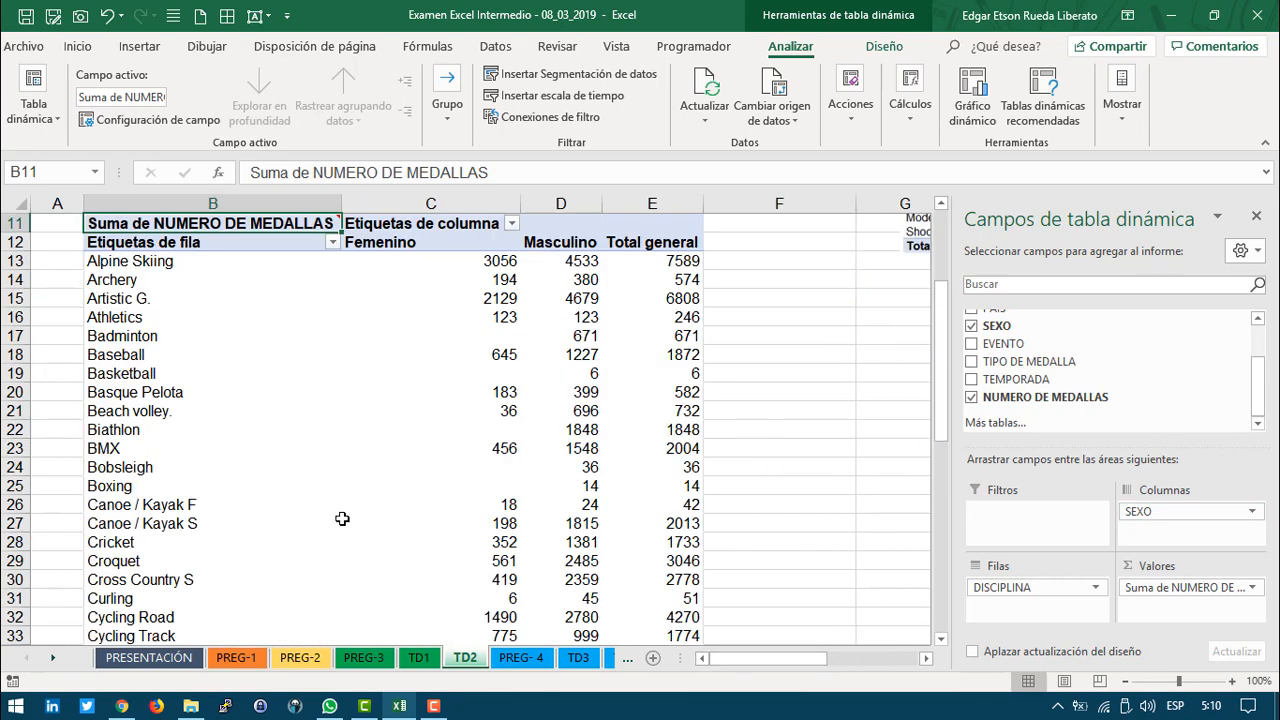
{"action": "scroll", "coordinate": [395, 520], "scroll_direction": "up", "scroll_amount": 5}
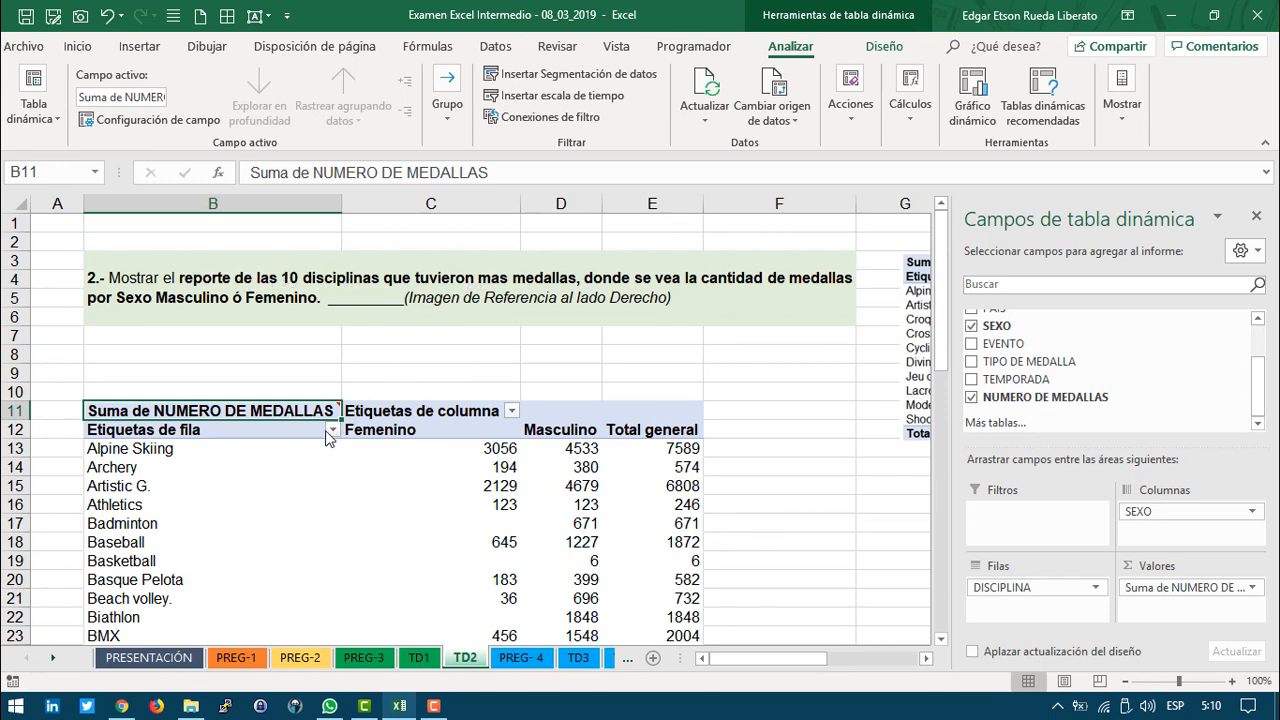
Step: Filter the DISCIPLINA row labels to the top 10 items by Suma de NUMERO DE MEDALLAS
{"action": "left_click", "coordinate": [108, 426]}
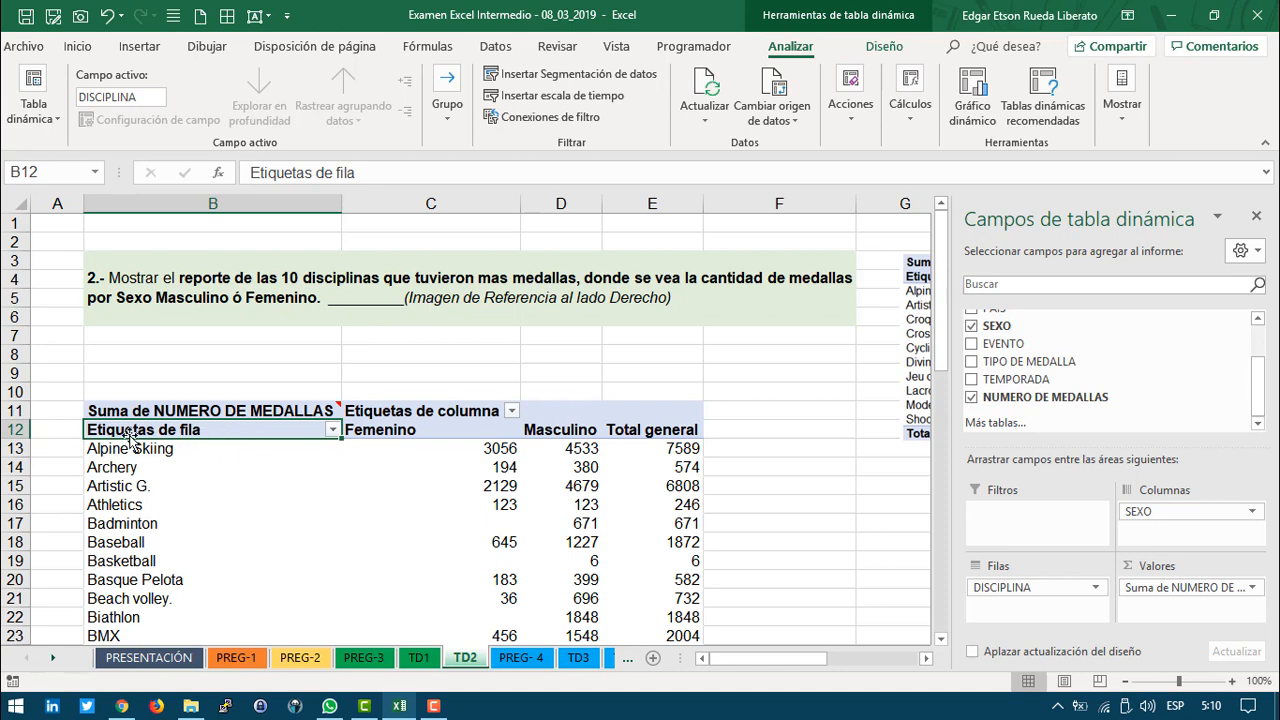
{"action": "left_click", "coordinate": [333, 429]}
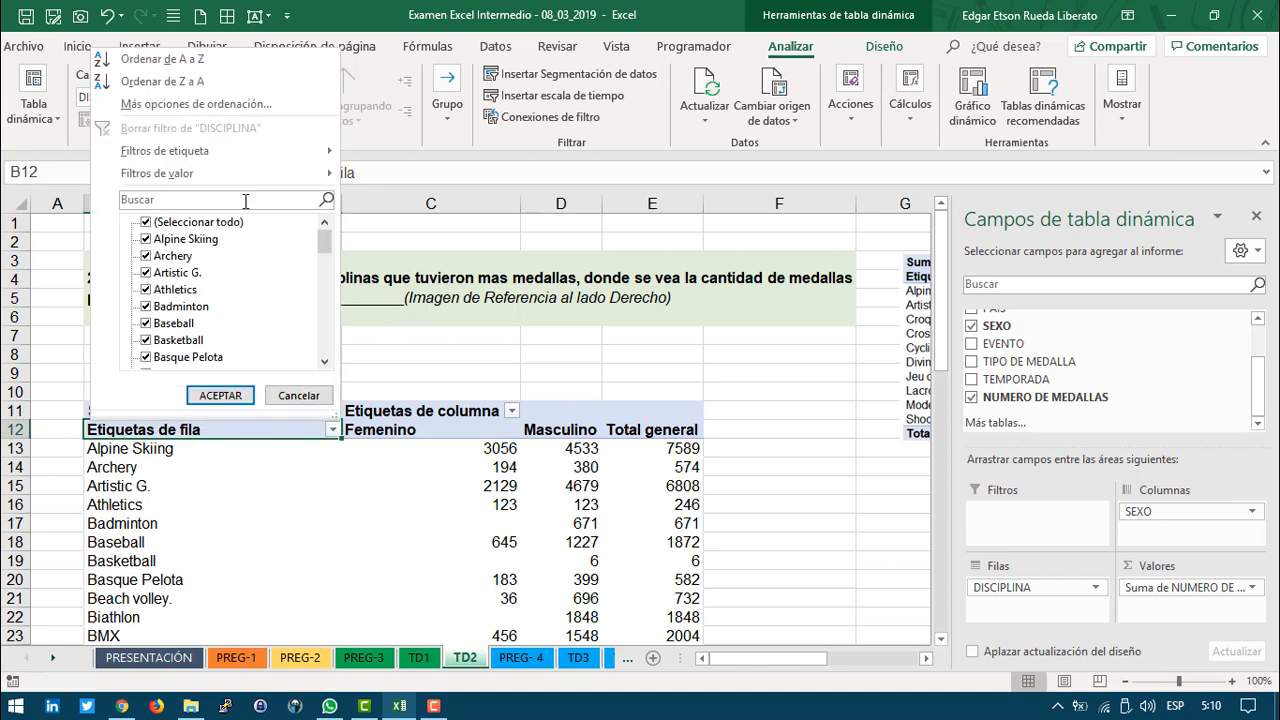
{"action": "mouse_move", "coordinate": [214, 174]}
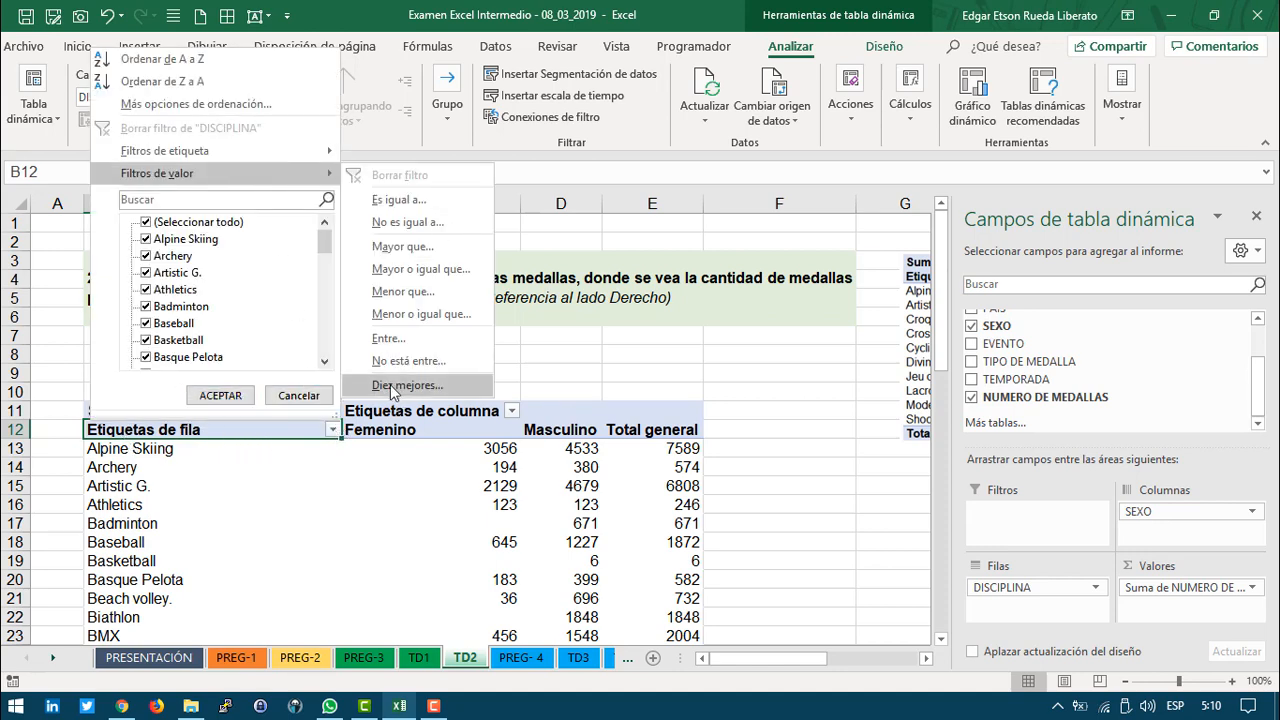
{"action": "left_click", "coordinate": [455, 385]}
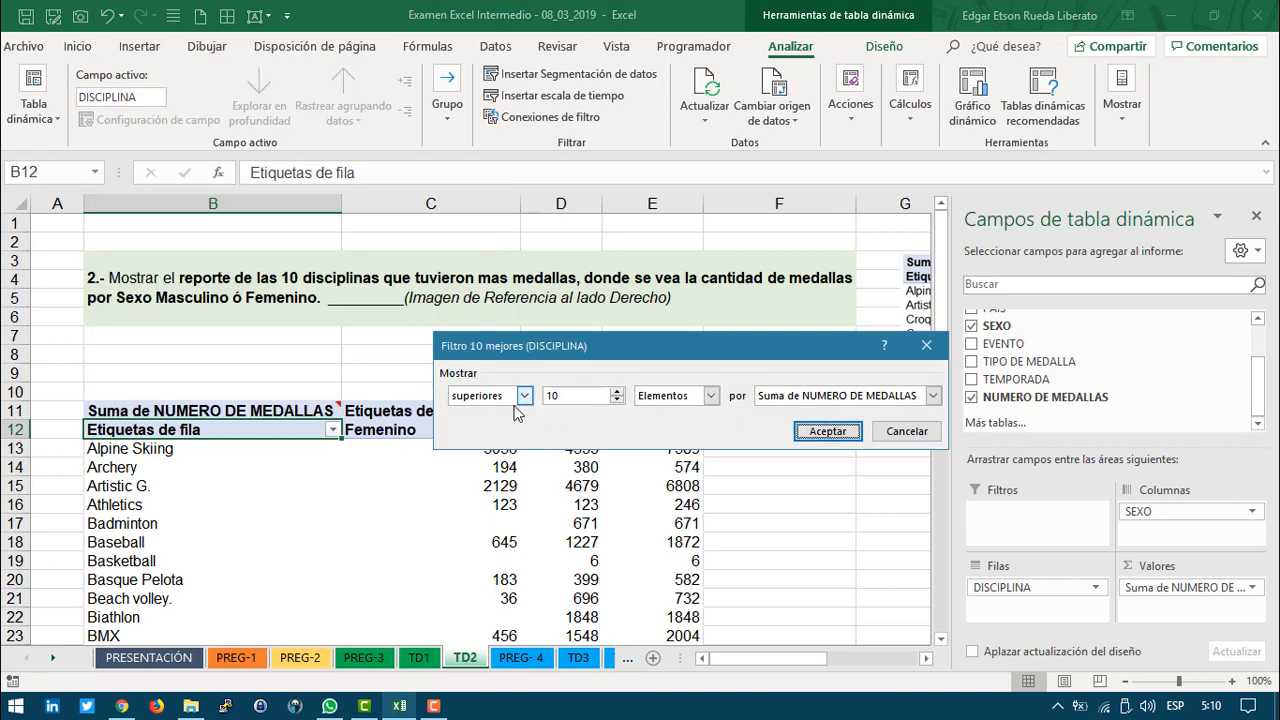
{"action": "left_click_drag", "start_coordinate": [577, 350], "coordinate": [529, 384]}
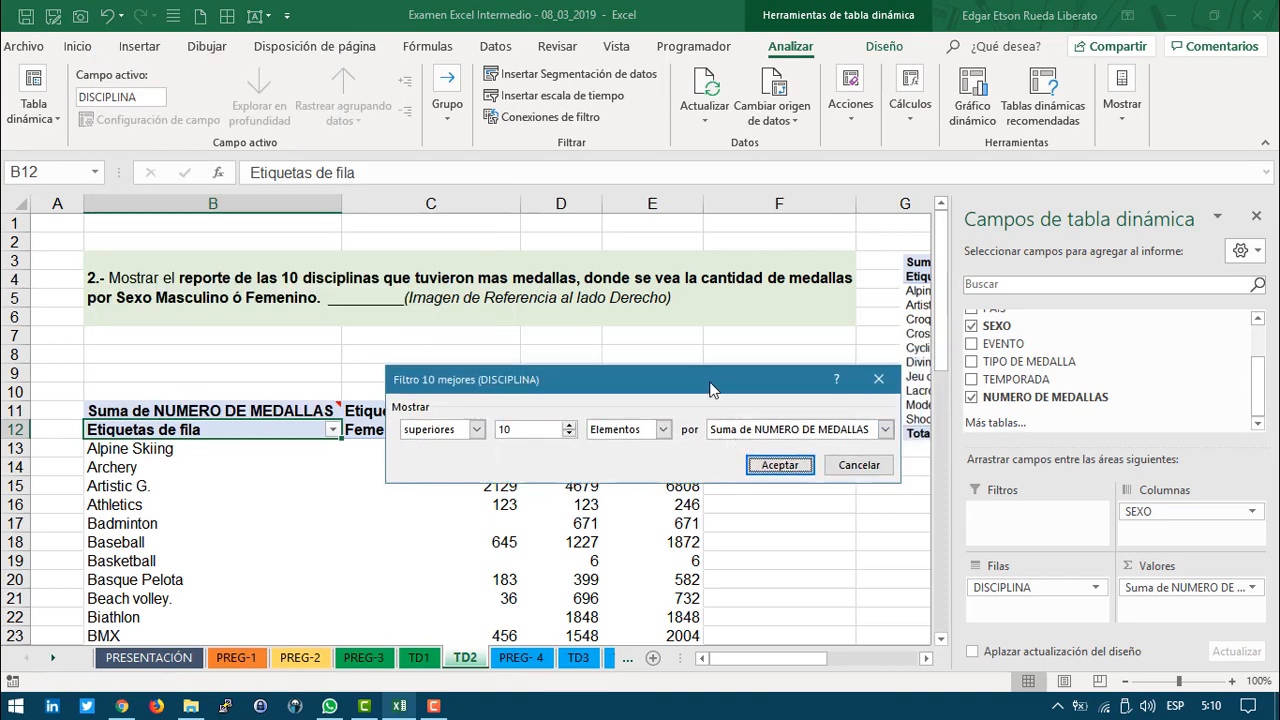
{"action": "left_click_drag", "start_coordinate": [717, 392], "coordinate": [666, 300]}
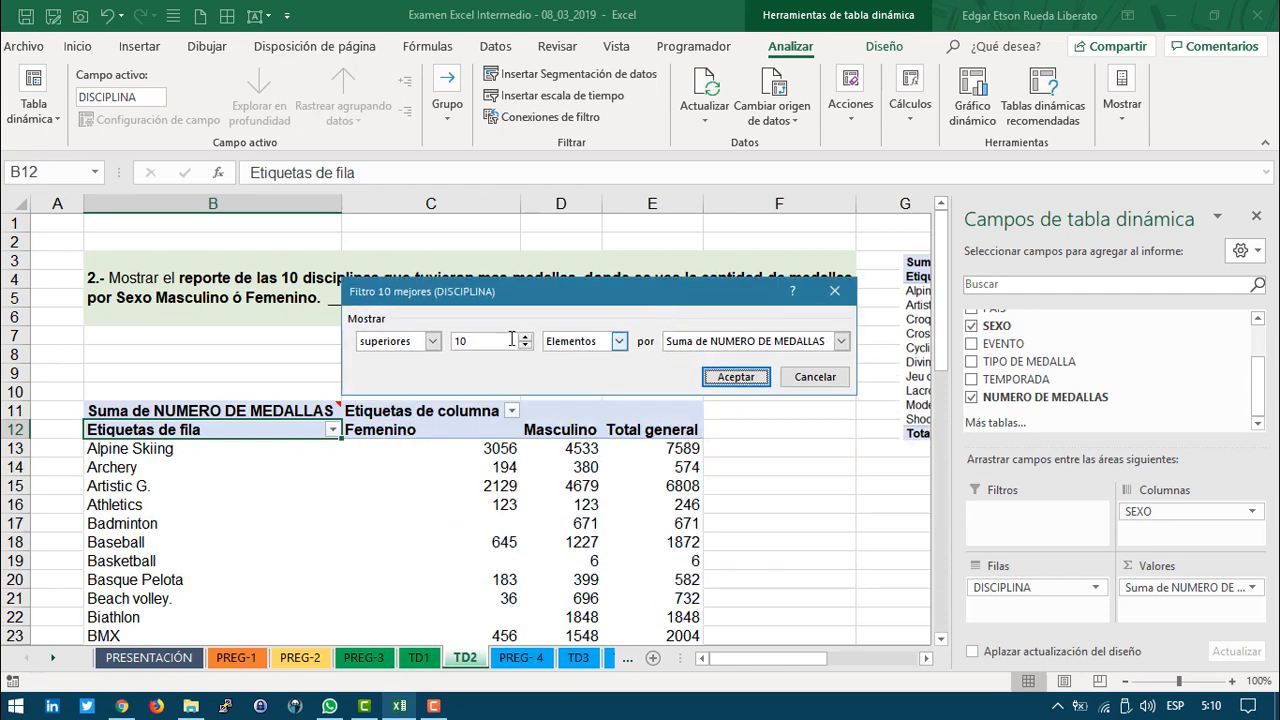
{"action": "left_click", "coordinate": [747, 381]}
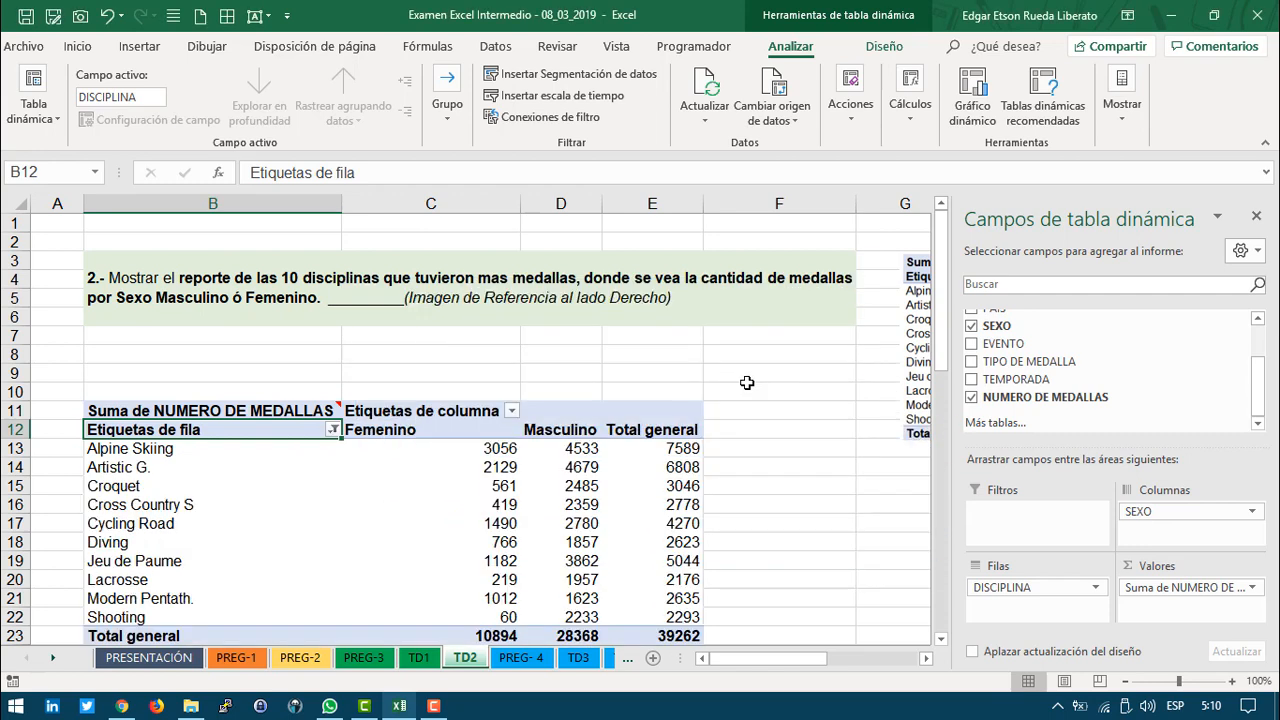
Step: Review the filtered disciplines and their Total general values in the TD2 pivot table
{"action": "left_click_drag", "start_coordinate": [665, 448], "coordinate": [665, 610]}
{"action": "scroll", "coordinate": [706, 525], "scroll_direction": "down", "scroll_amount": 2}
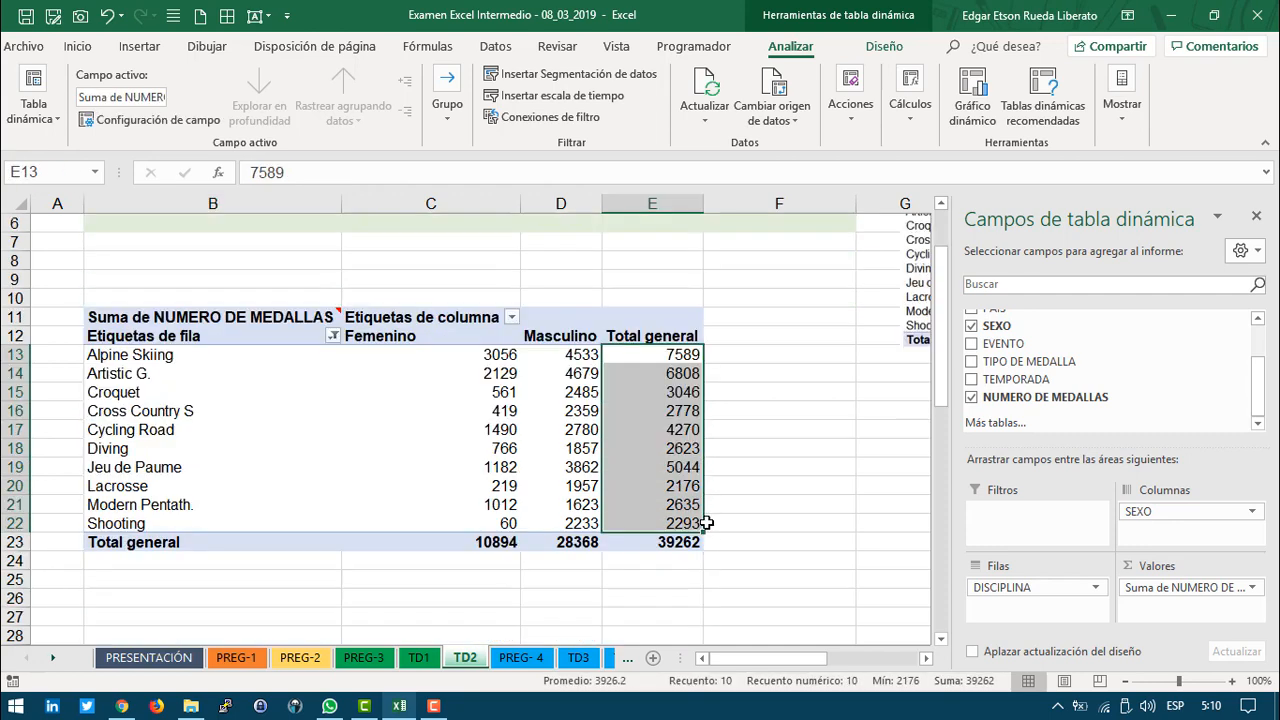
{"action": "left_click", "coordinate": [655, 338]}
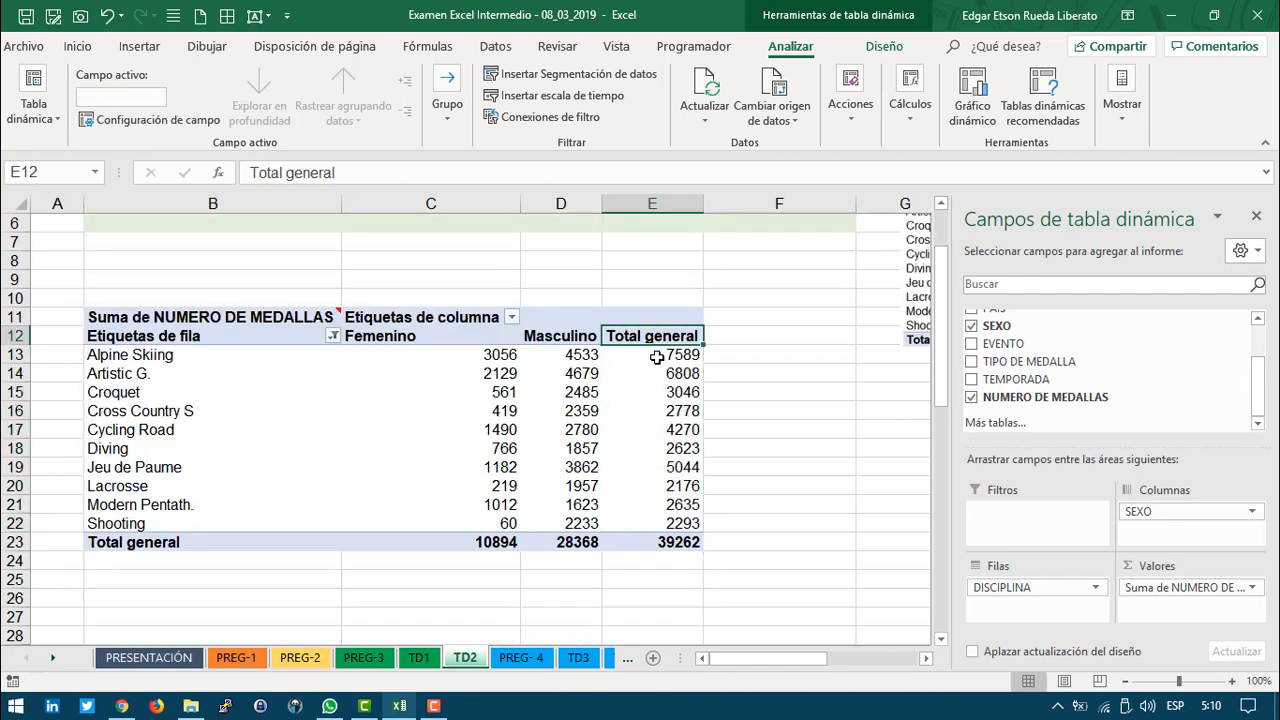
{"action": "left_click_drag", "start_coordinate": [655, 355], "coordinate": [640, 526]}
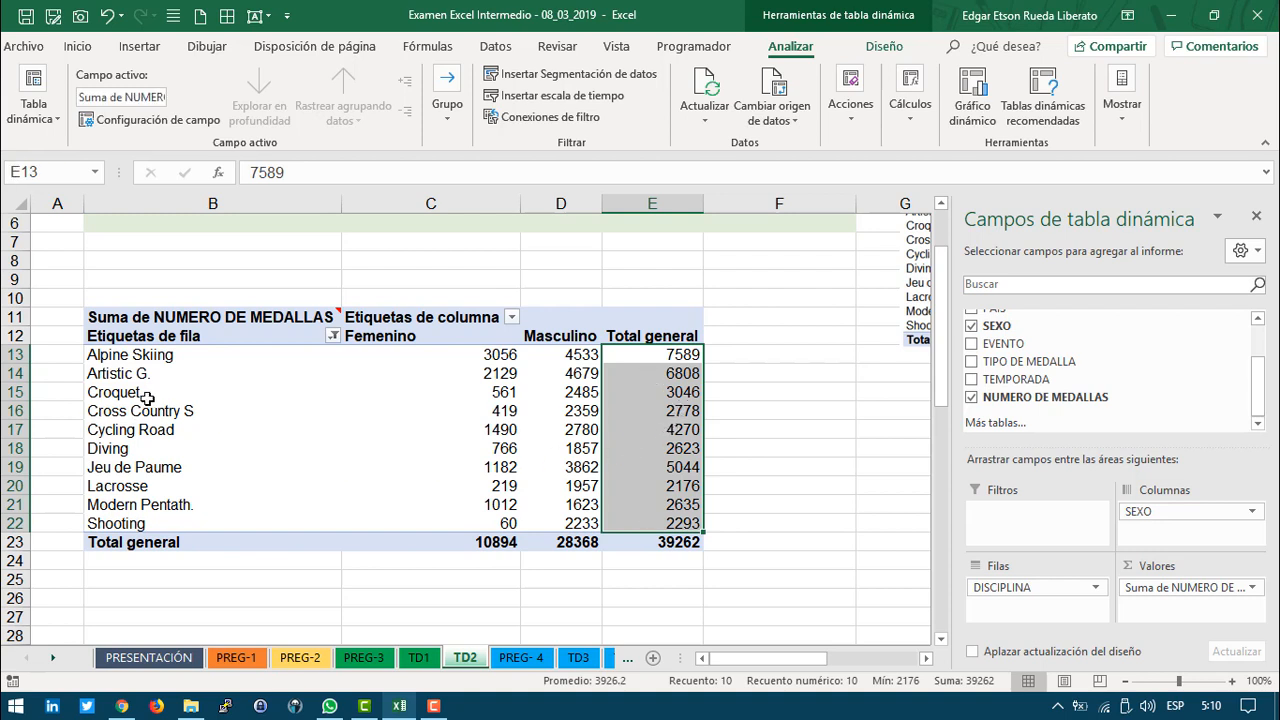
{"action": "left_click_drag", "start_coordinate": [168, 361], "coordinate": [176, 524]}
{"action": "left_click_drag", "start_coordinate": [677, 357], "coordinate": [678, 522]}
{"action": "scroll", "coordinate": [795, 458], "scroll_direction": "up", "scroll_amount": 2}
{"action": "mouse_move", "coordinate": [791, 661]}
{"action": "left_mouse_down"}
{"action": "mouse_move", "coordinate": [894, 660]}
{"action": "mouse_move", "coordinate": [805, 660]}
{"action": "left_mouse_up"}
Step: Examine the PREG-4 exercise: the BasedeDatos2 table's name and extent, its DEPORTE and CODIGO DEPORTE columns, and the TABLA DEPORTE lookup table
{"action": "left_click", "coordinate": [541, 656]}
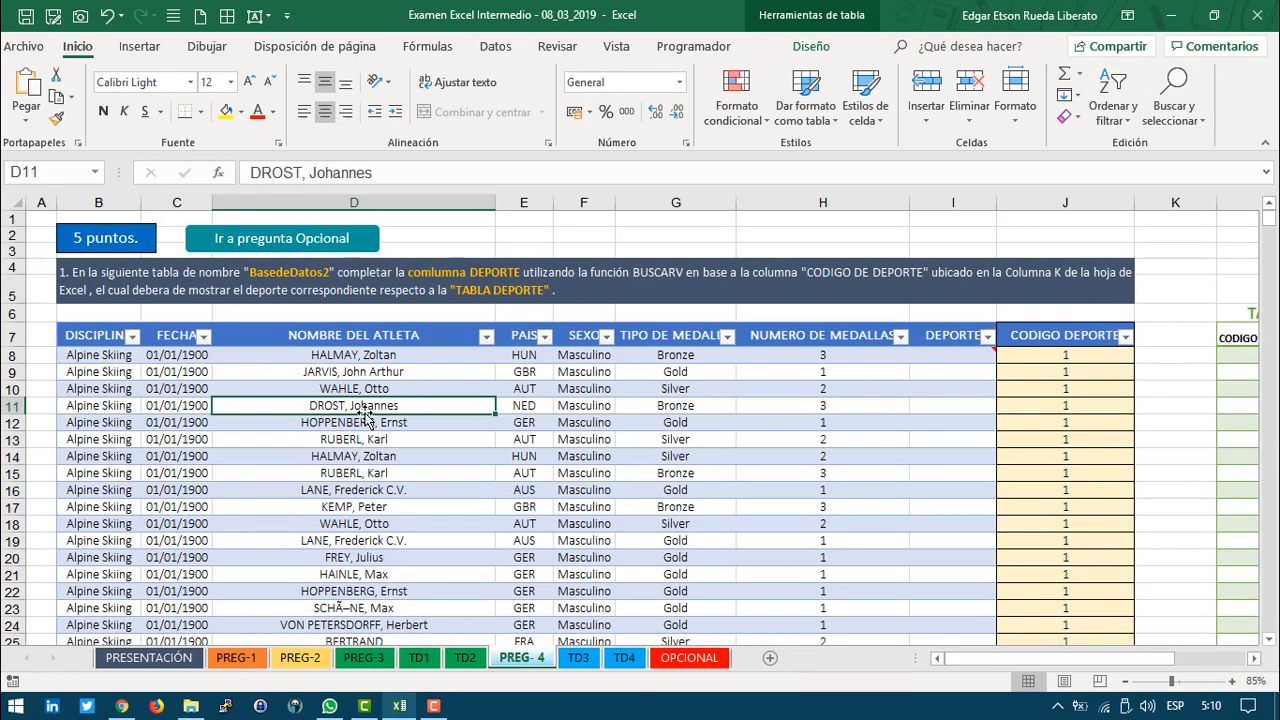
{"action": "left_click", "coordinate": [944, 354]}
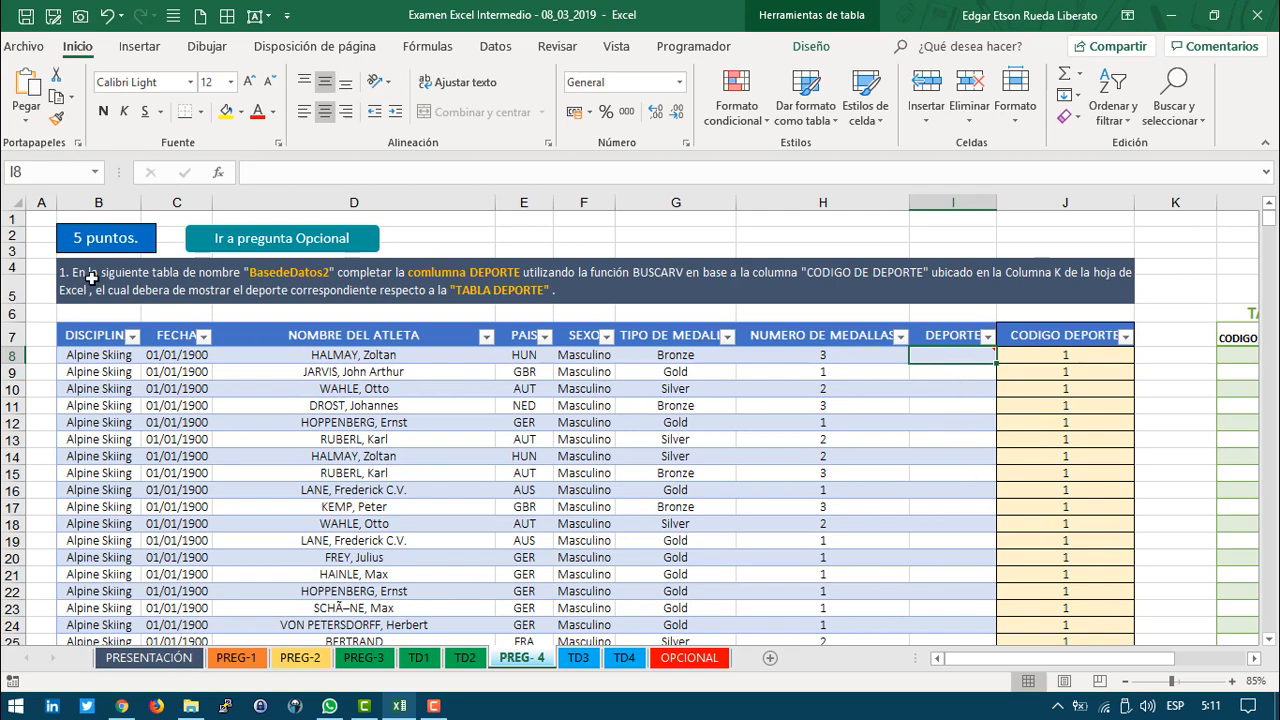
{"action": "left_click", "coordinate": [334, 424]}
{"action": "left_click", "coordinate": [811, 47]}
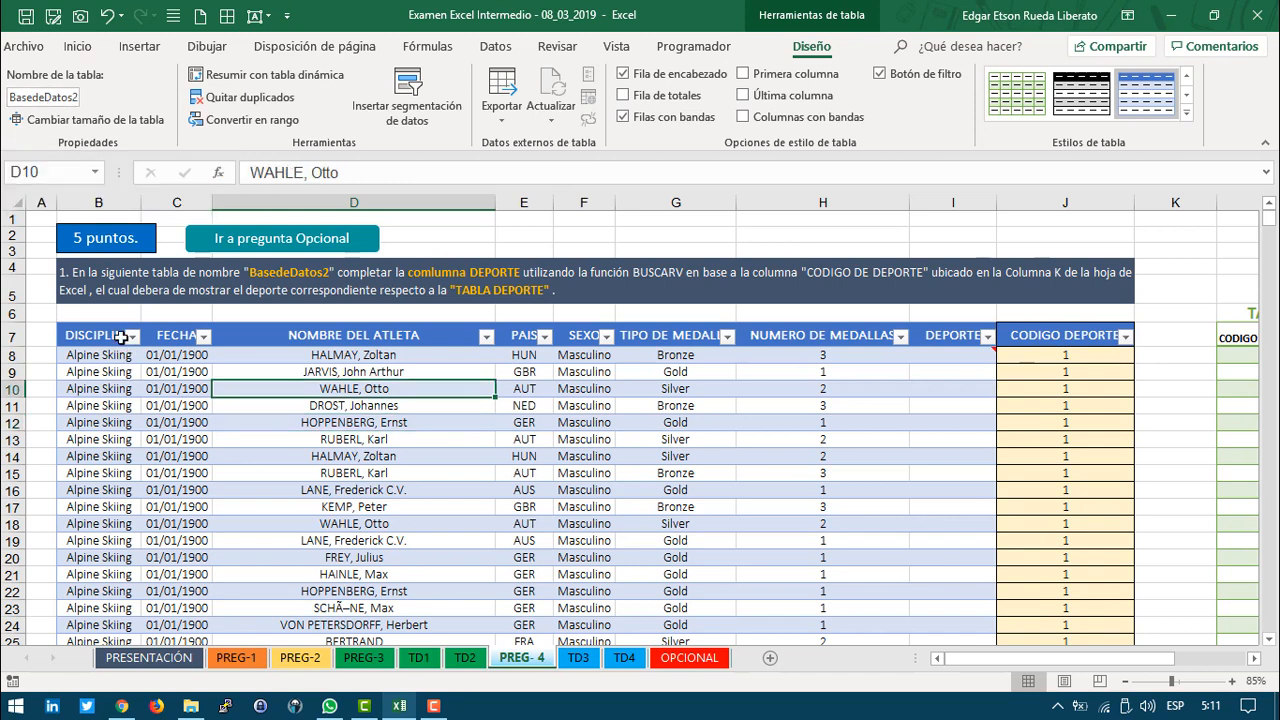
{"action": "left_click_drag", "start_coordinate": [98, 335], "coordinate": [950, 575]}
{"action": "left_click_drag", "start_coordinate": [1000, 520], "coordinate": [90, 335]}
{"action": "left_click", "coordinate": [263, 463]}
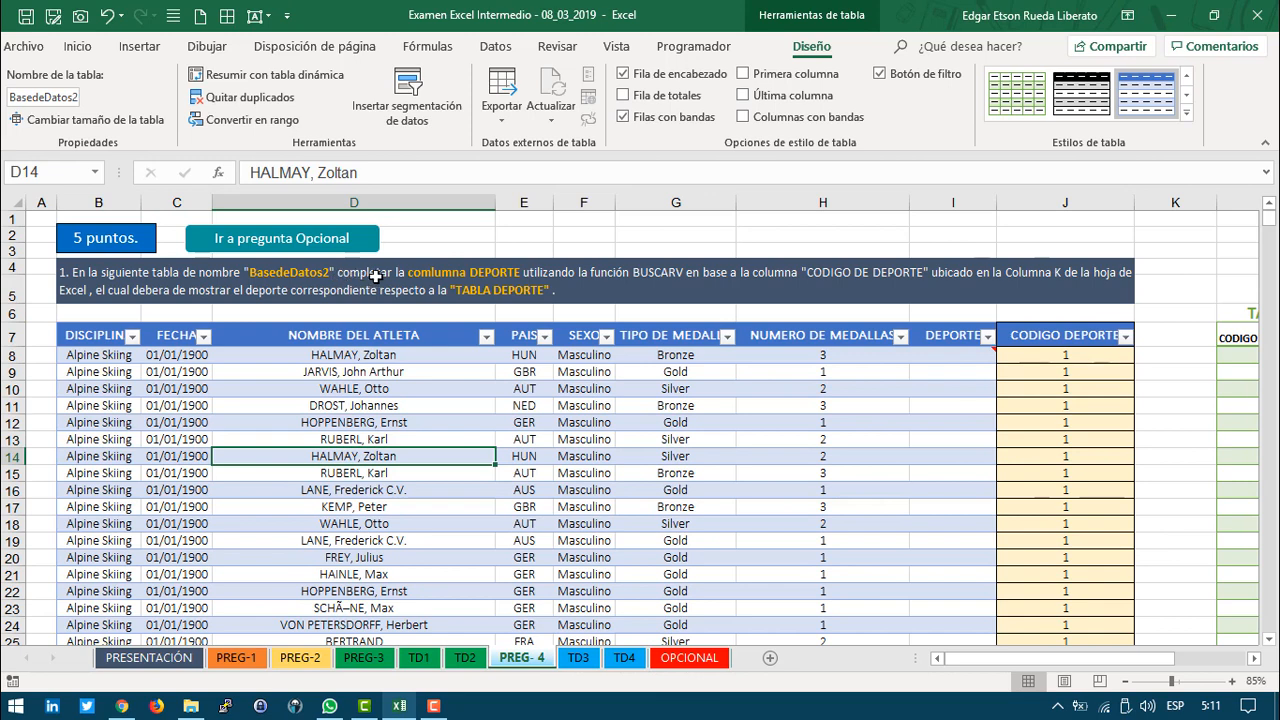
{"action": "left_click", "coordinate": [958, 356]}
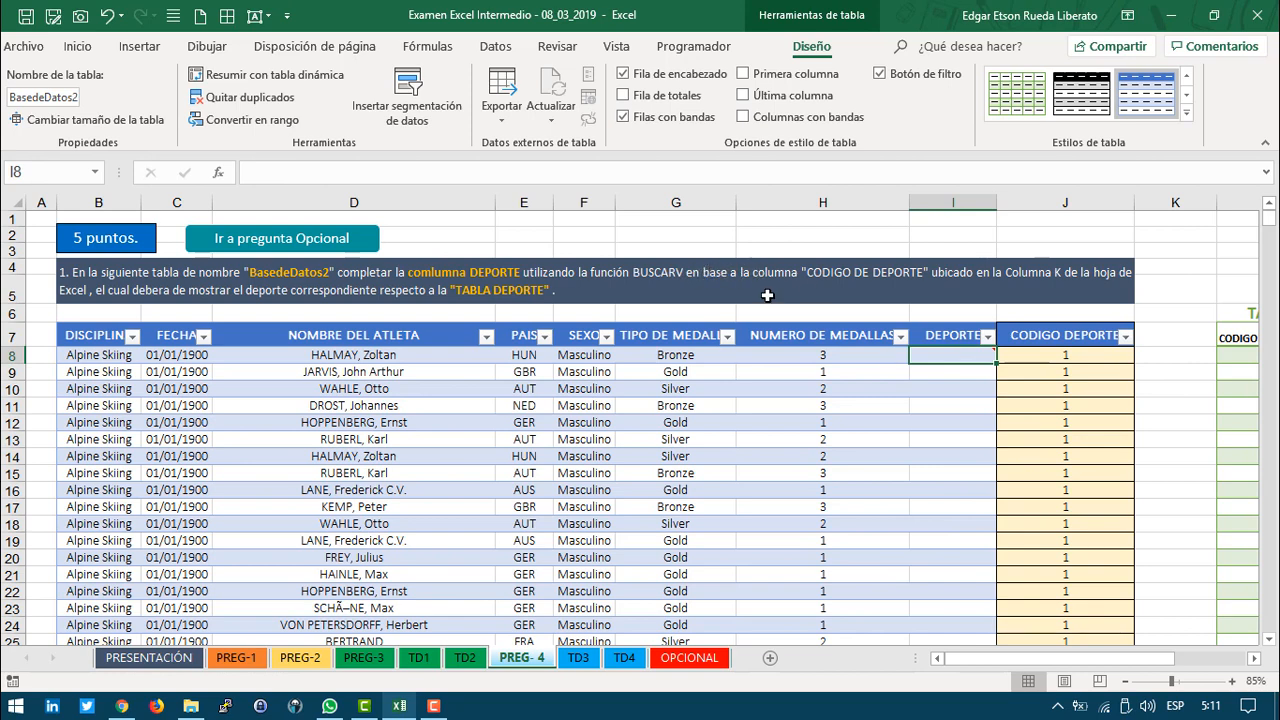
{"action": "left_click", "coordinate": [1058, 360]}
{"action": "scroll", "coordinate": [1058, 658], "scroll_direction": "right", "scroll_amount": 3}
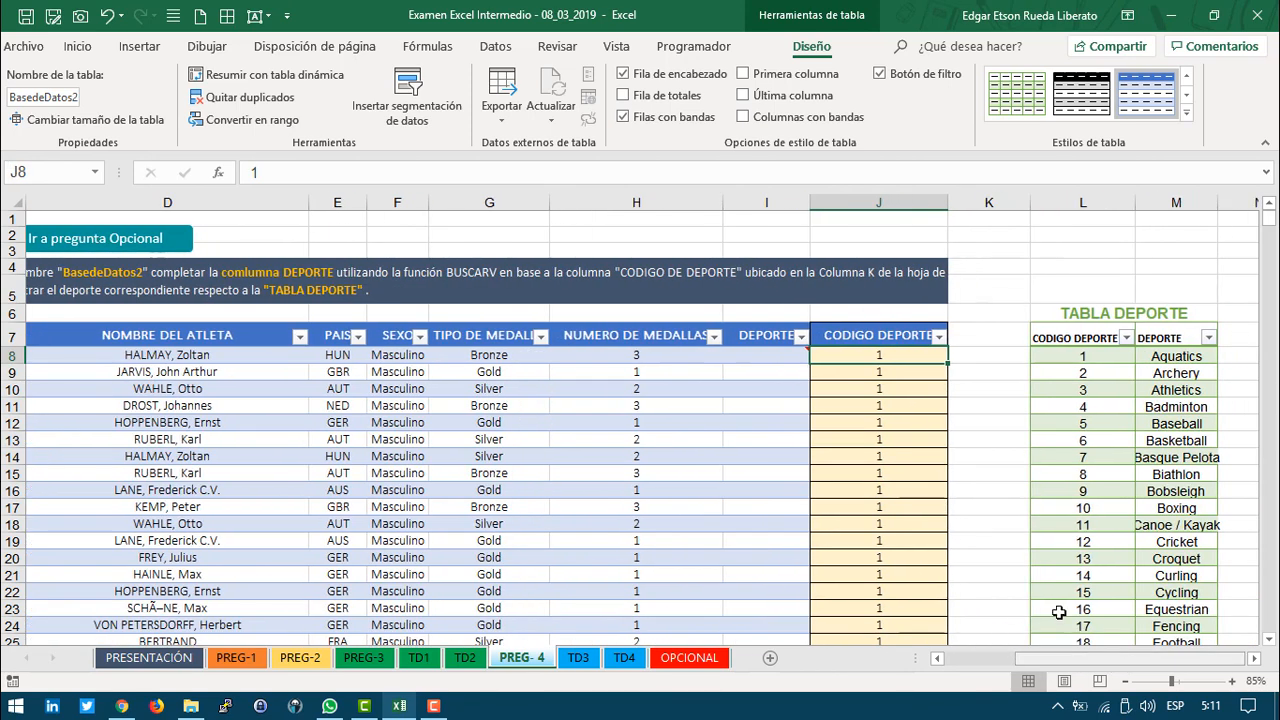
Step: Check the column letter cited in the PREG-4 instruction text against the sheet column that holds CODIGO DEPORTE
{"action": "left_click_drag", "start_coordinate": [876, 356], "coordinate": [826, 368]}
{"action": "left_click", "coordinate": [789, 355]}
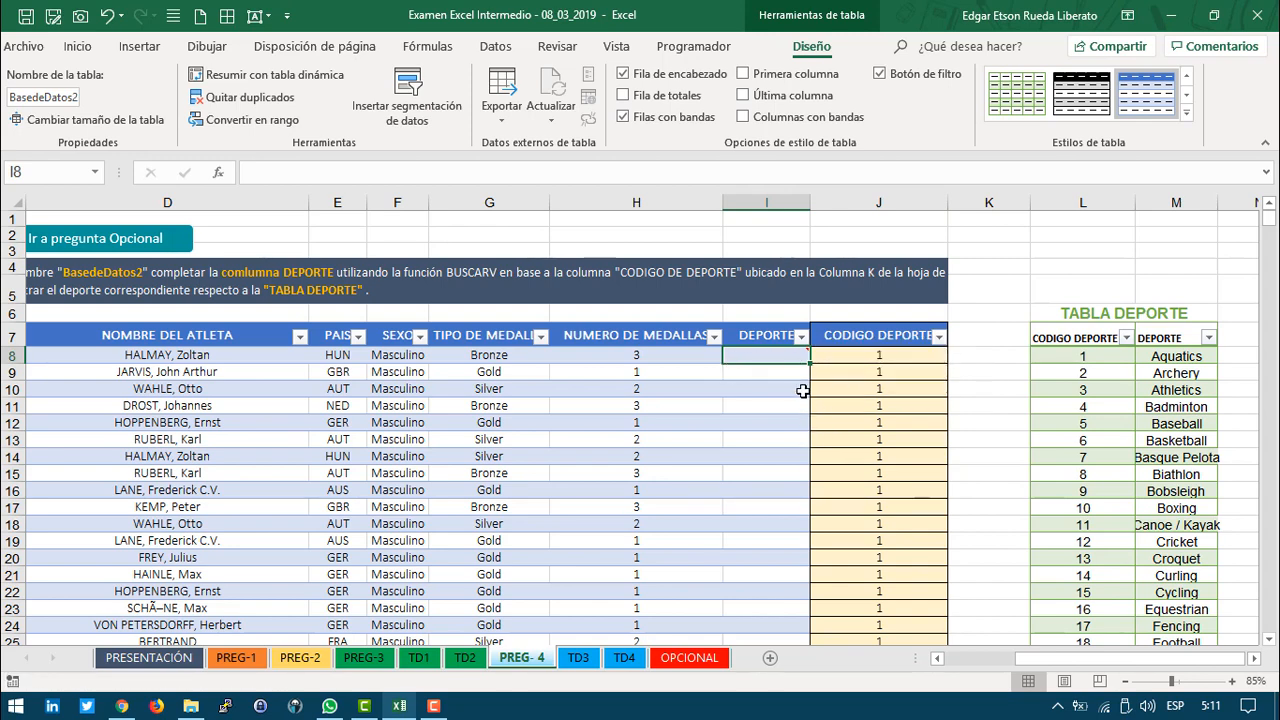
{"action": "mouse_move", "coordinate": [760, 354]}
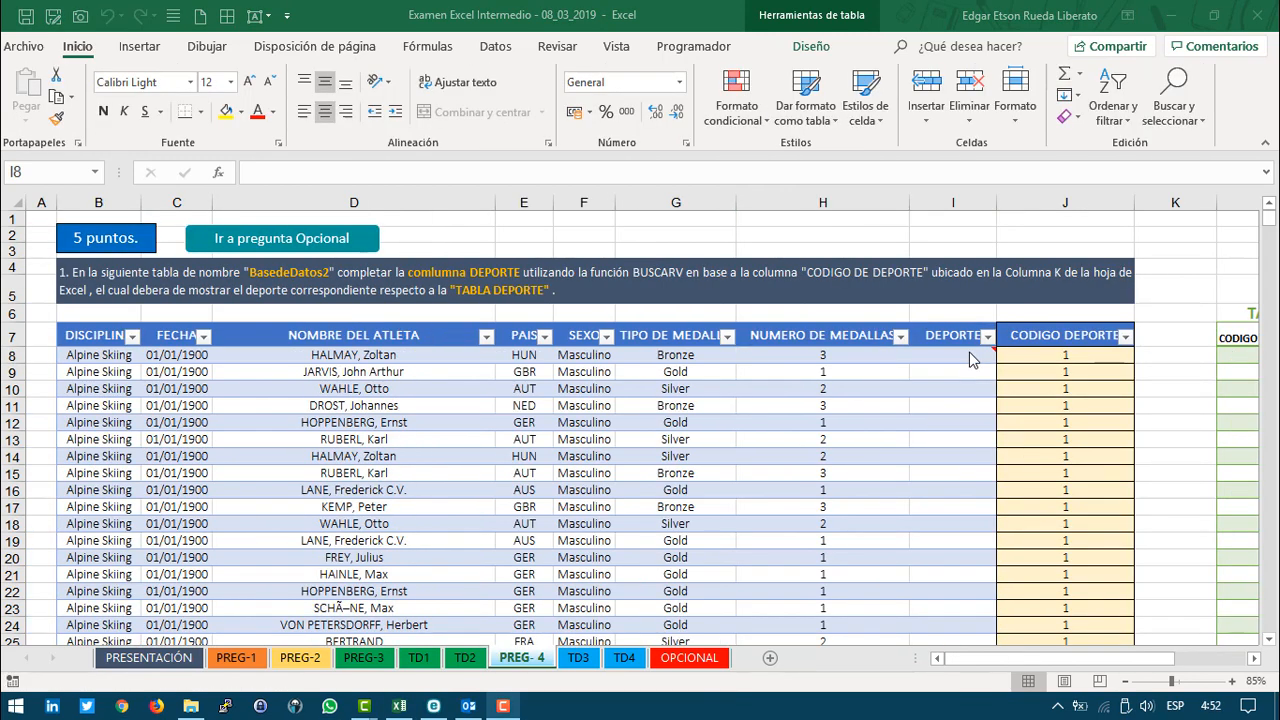
{"action": "mouse_move", "coordinate": [968, 352]}
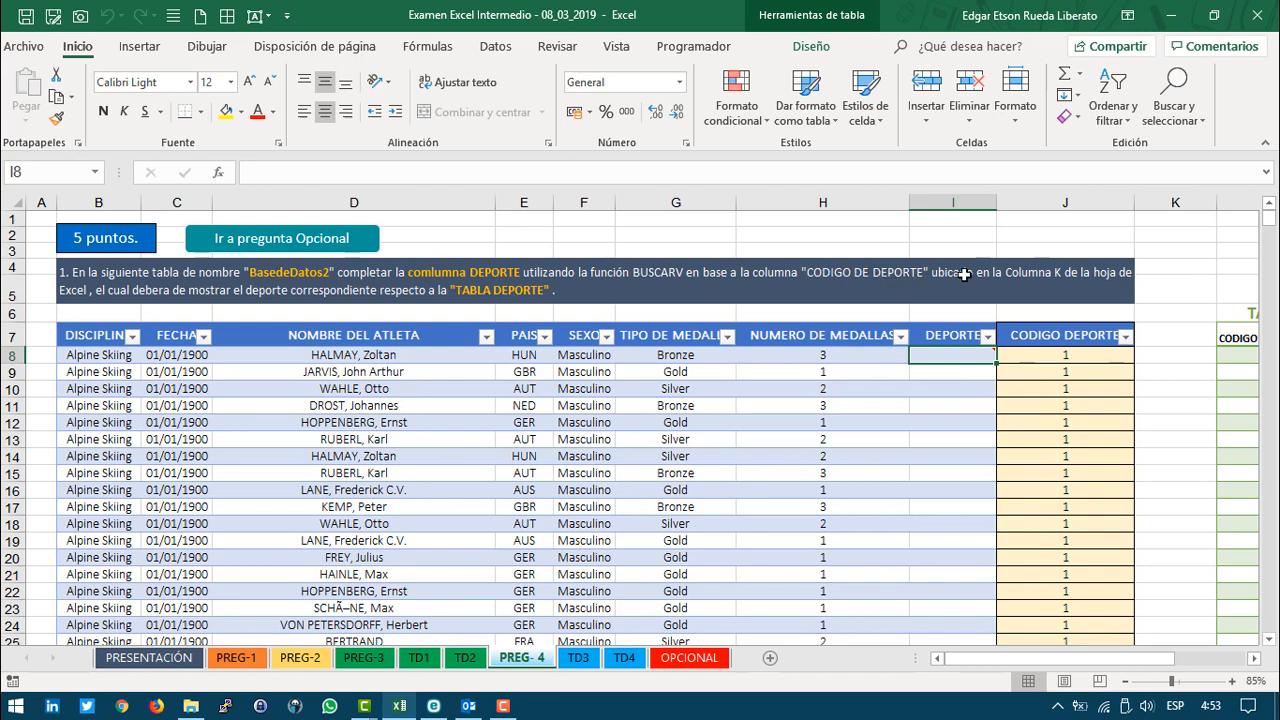
{"action": "left_click", "coordinate": [1175, 202]}
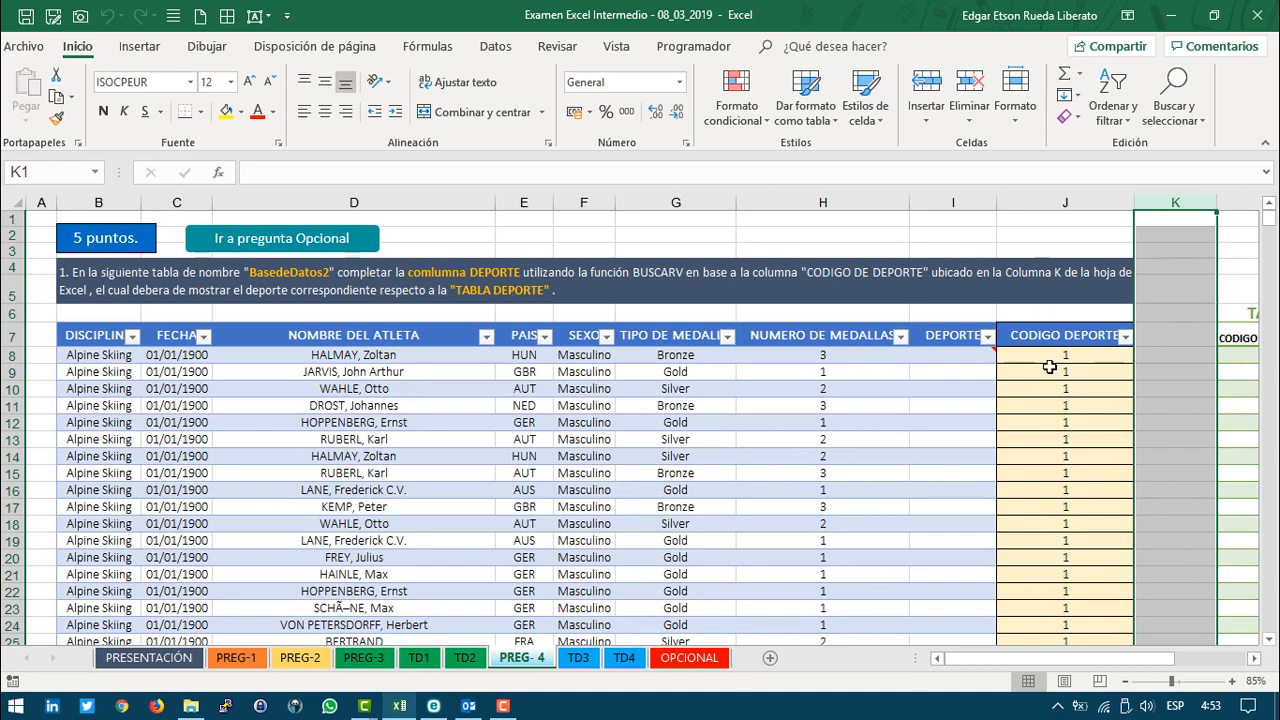
{"action": "left_click", "coordinate": [1057, 203]}
{"action": "left_click", "coordinate": [1060, 271]}
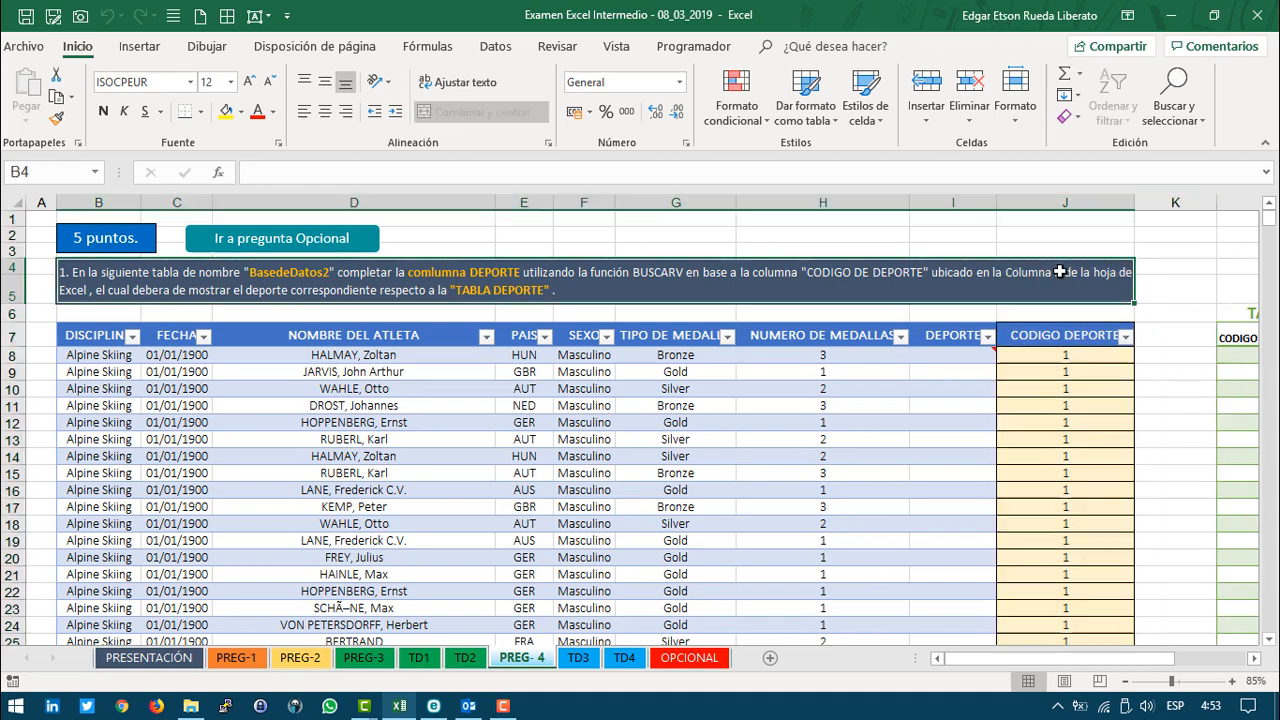
{"action": "double_click", "coordinate": [1060, 271]}
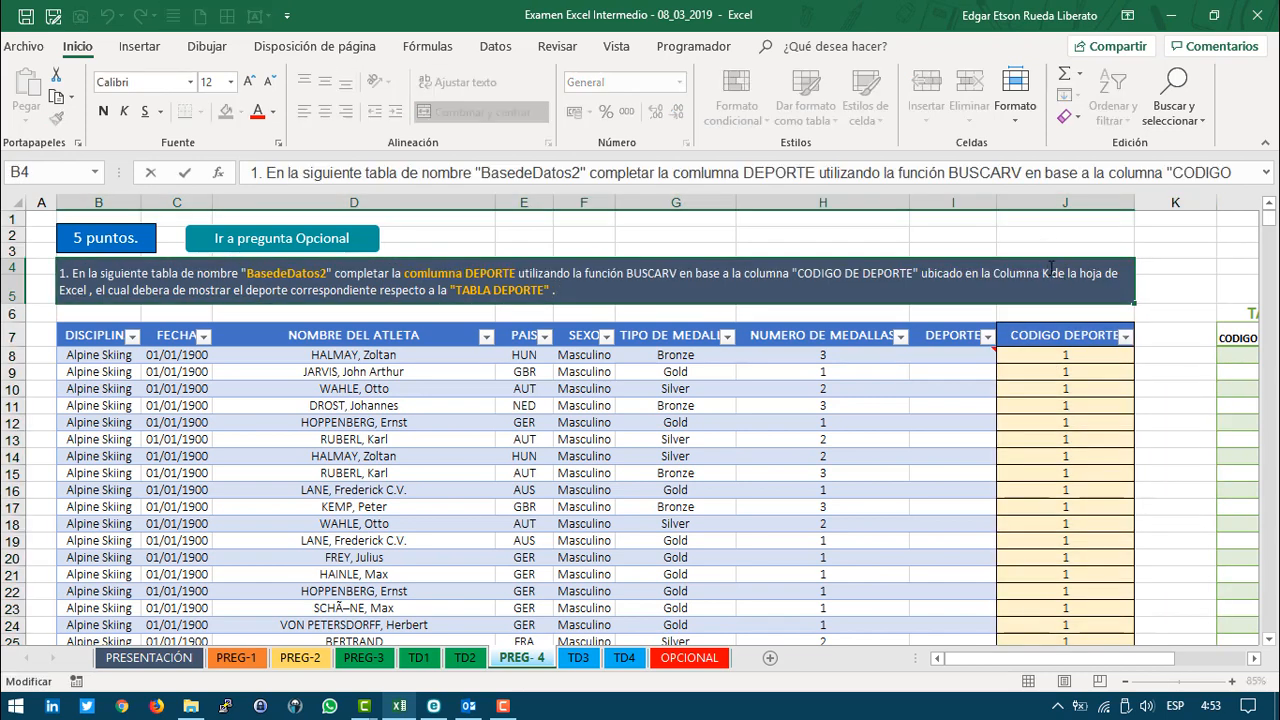
{"action": "double_click", "coordinate": [1045, 272]}
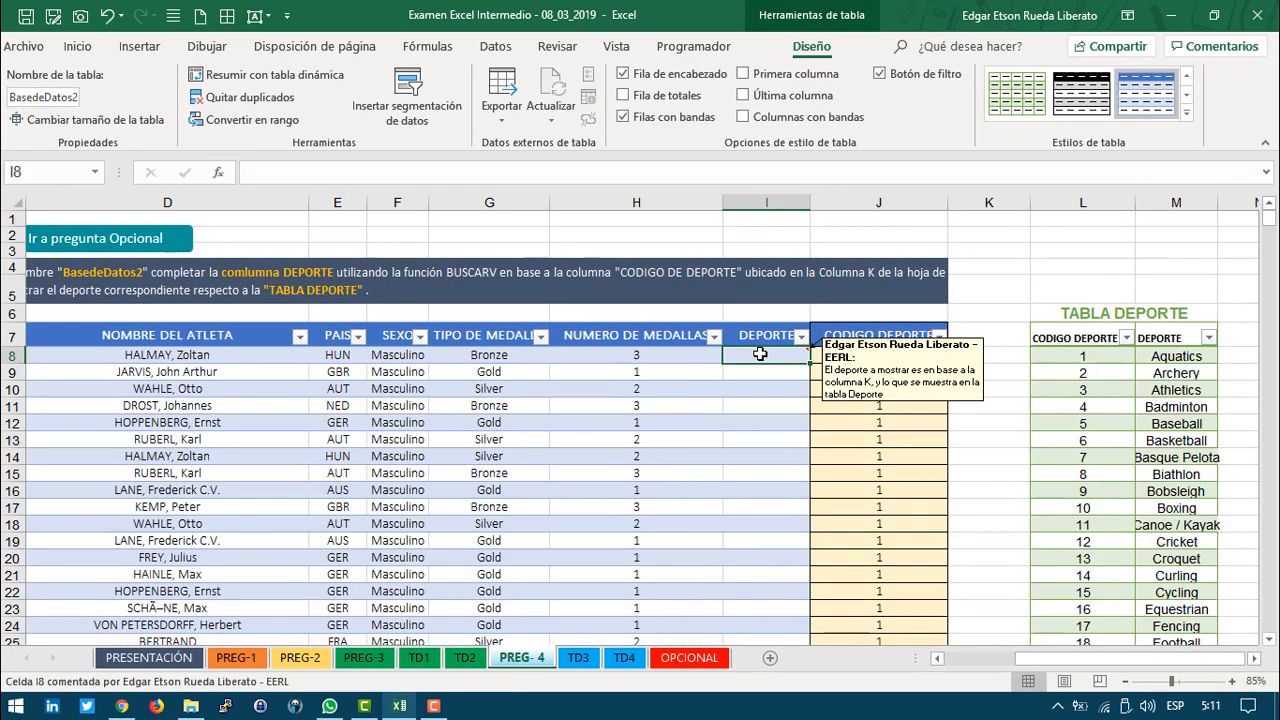
Step: Start a BUSCARV formula in DEPORTE cell I8 with the same row's CODIGO DEPORTE as the lookup value
{"action": "type", "text": "=buscarv"}
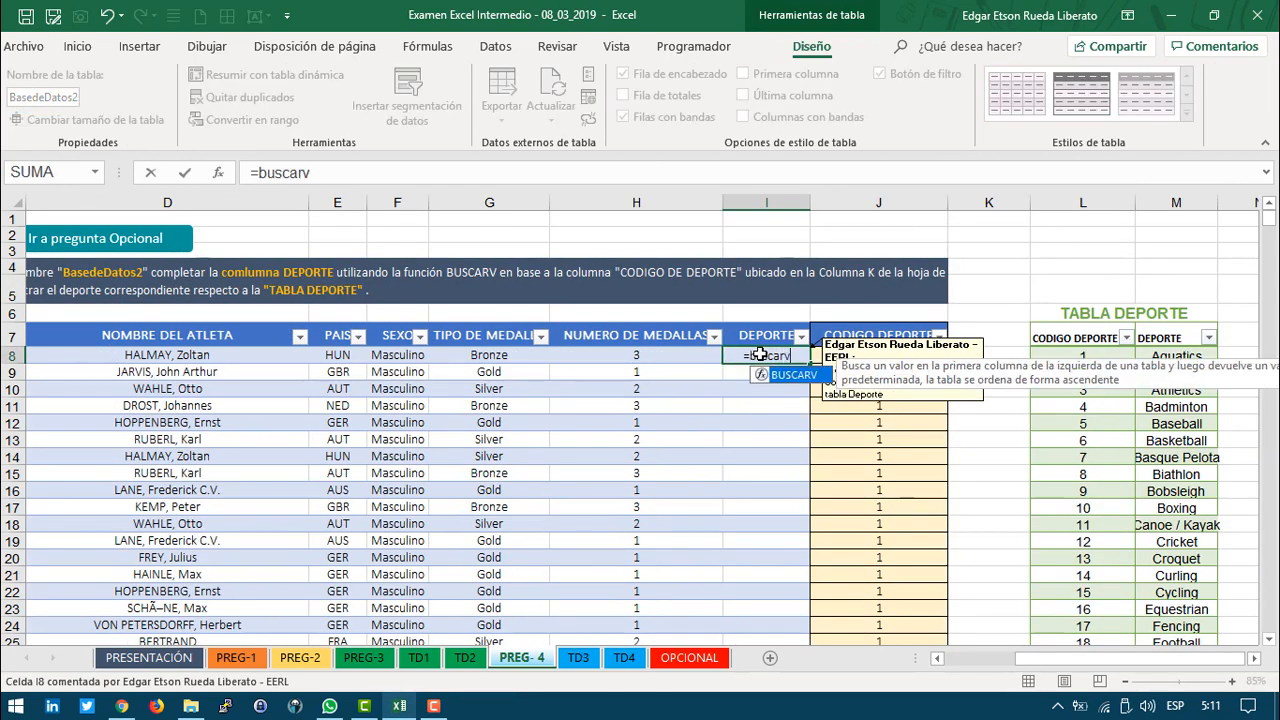
{"action": "key", "text": "Tab"}
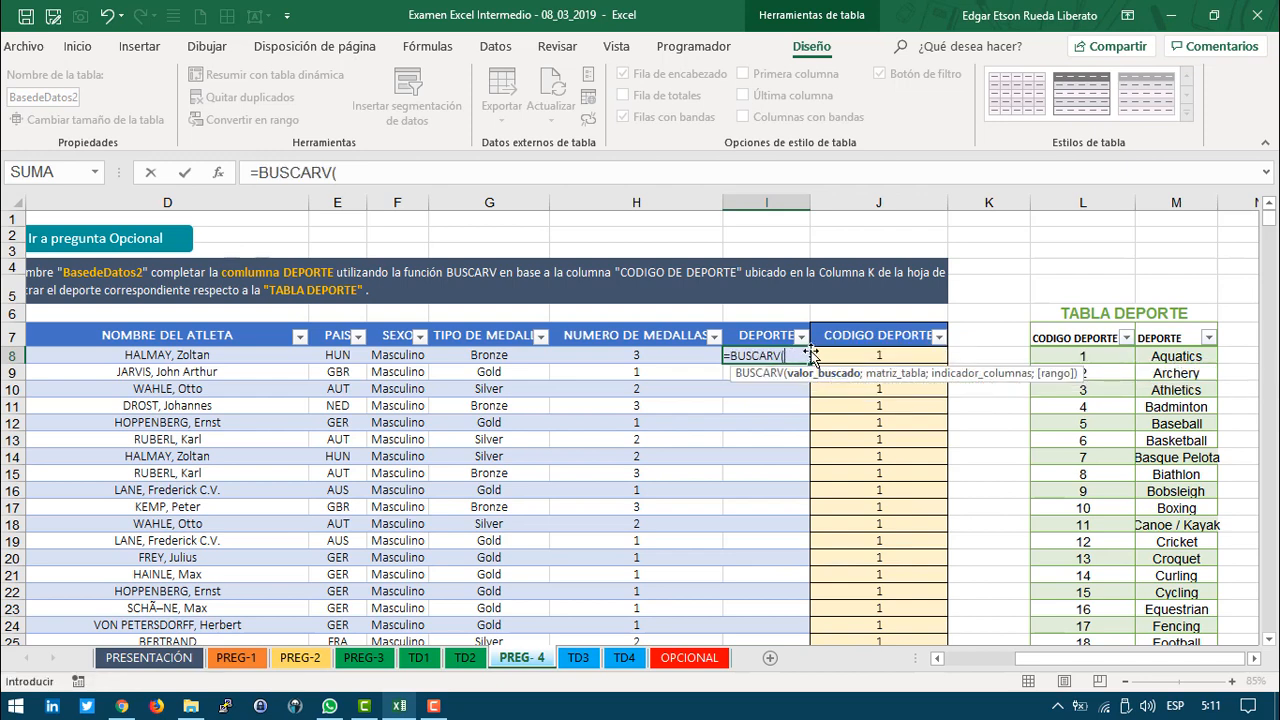
{"action": "left_click", "coordinate": [842, 355]}
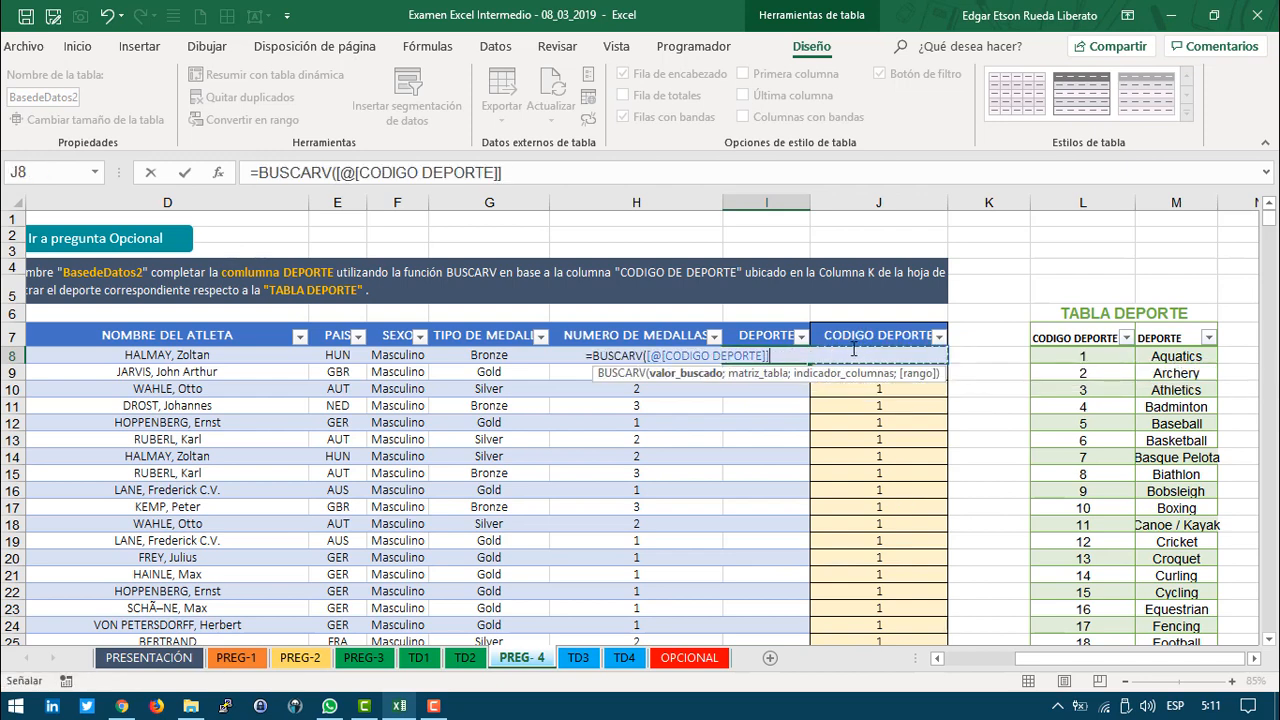
{"action": "type", "text": ";"}
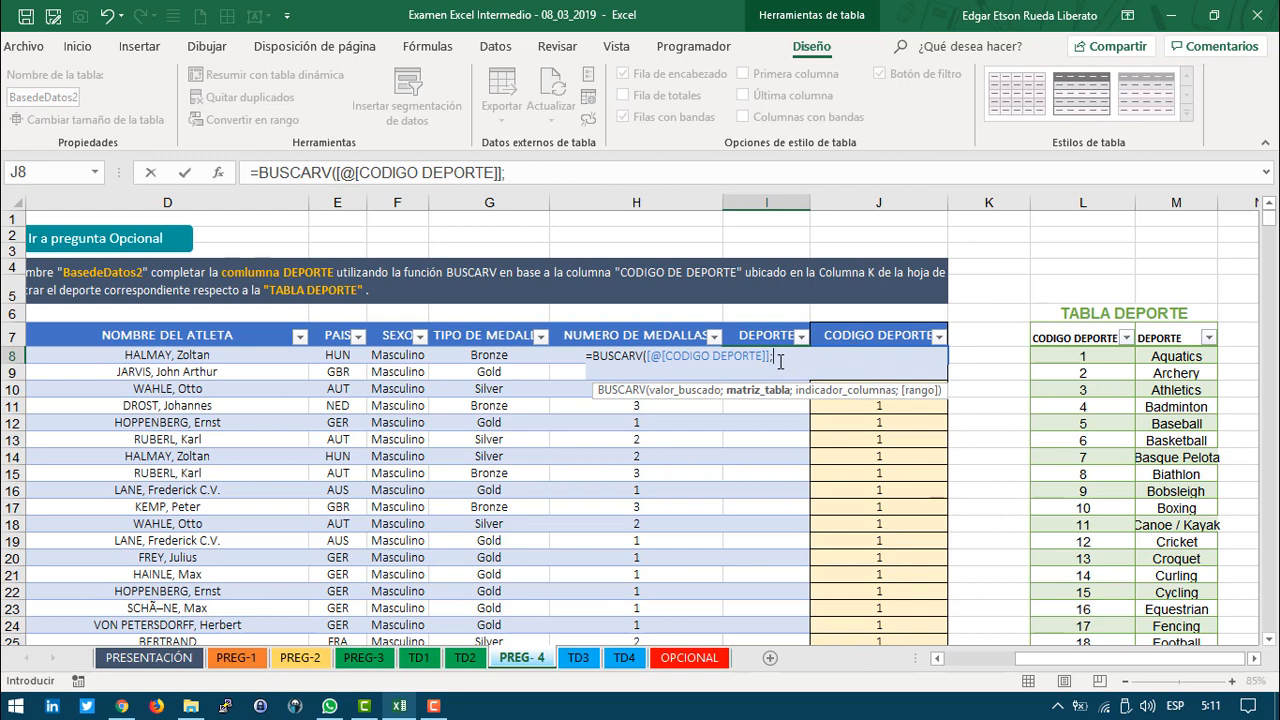
Step: Set the whole TablaDeporte table, both columns and all rows, as the BUSCARV formula's table array
{"action": "left_click", "coordinate": [1062, 352]}
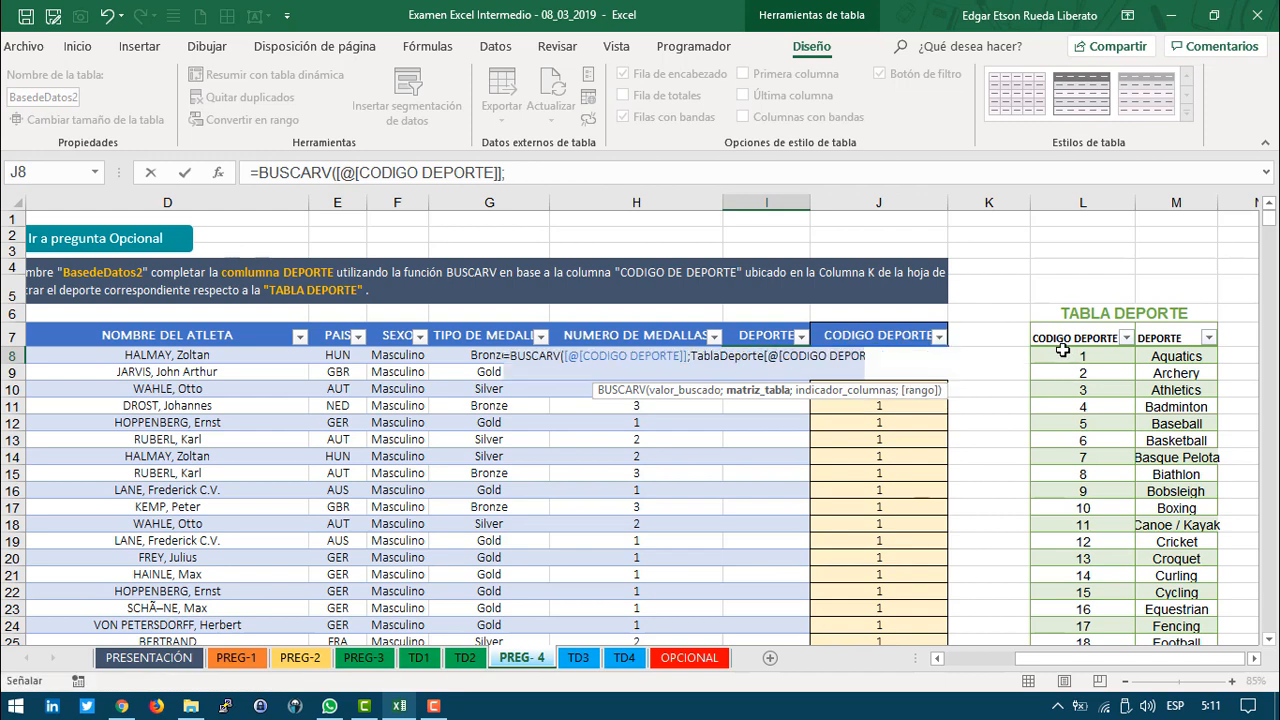
{"action": "key", "text": "Right"}
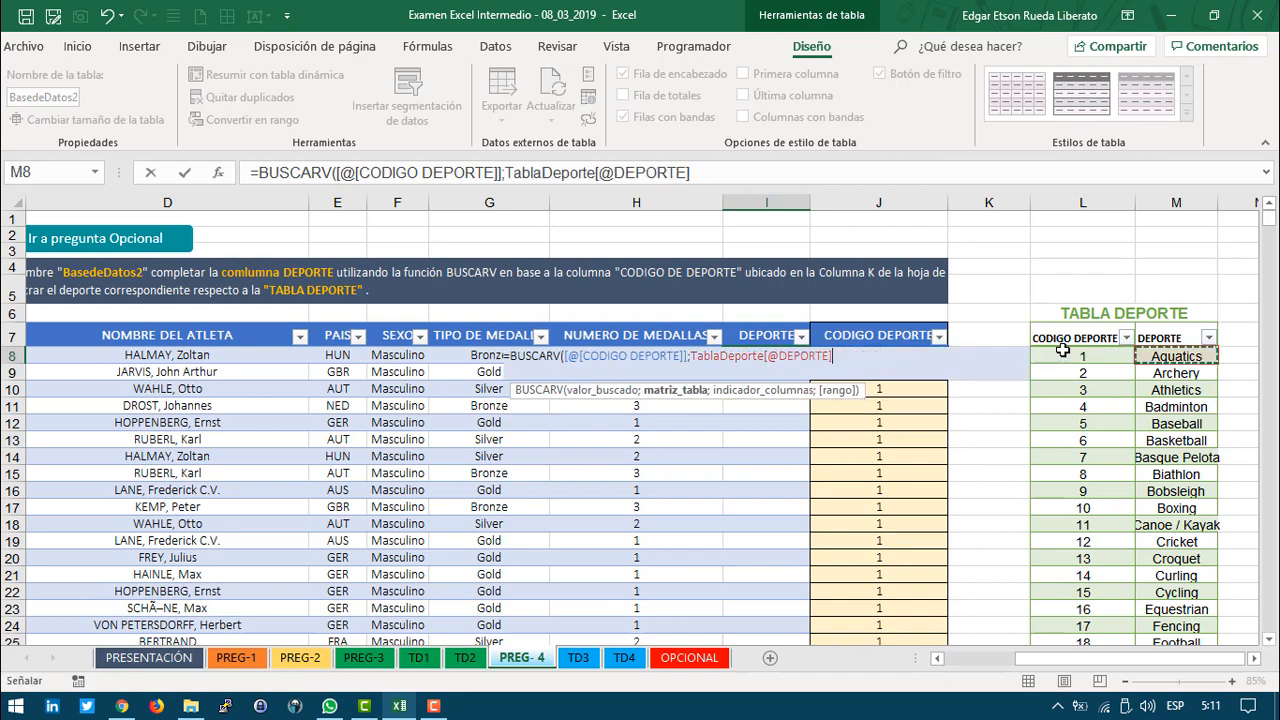
{"action": "key", "text": "Left"}
{"action": "key", "text": "Right"}
{"action": "key", "text": "Left"}
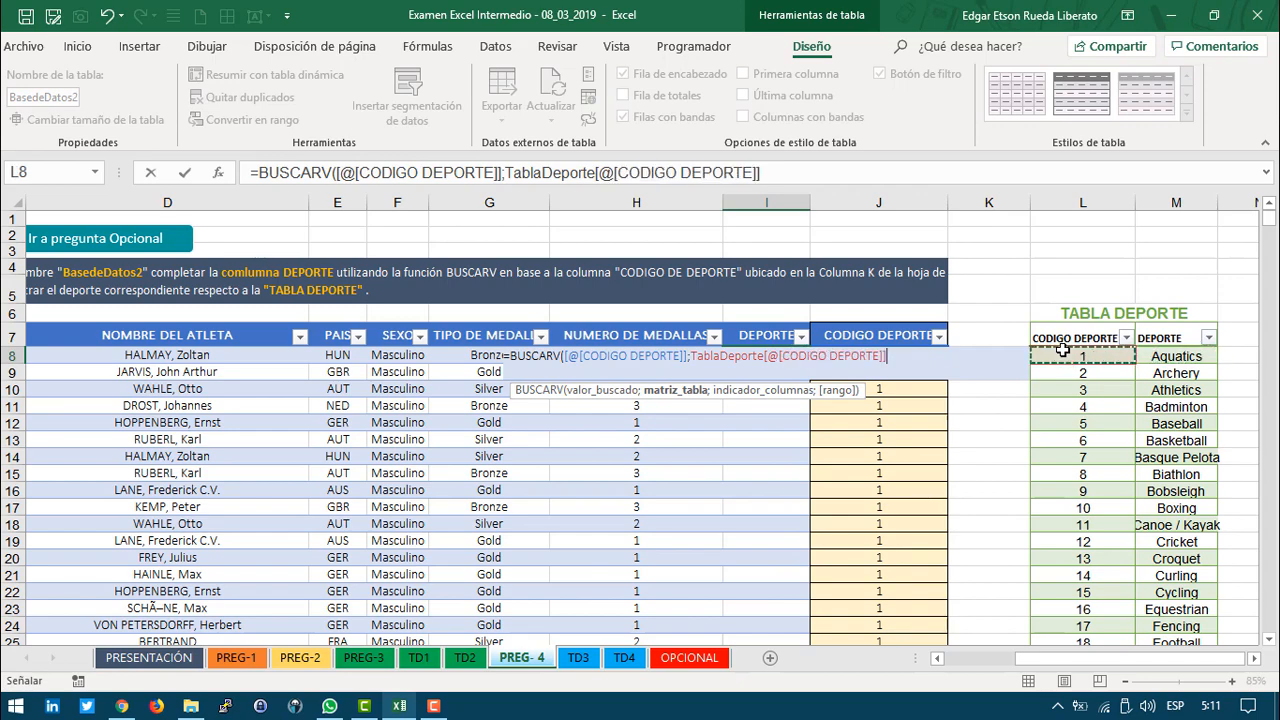
{"action": "key", "text": "shift+Right"}
{"action": "key", "text": "ctrl+shift+Down"}
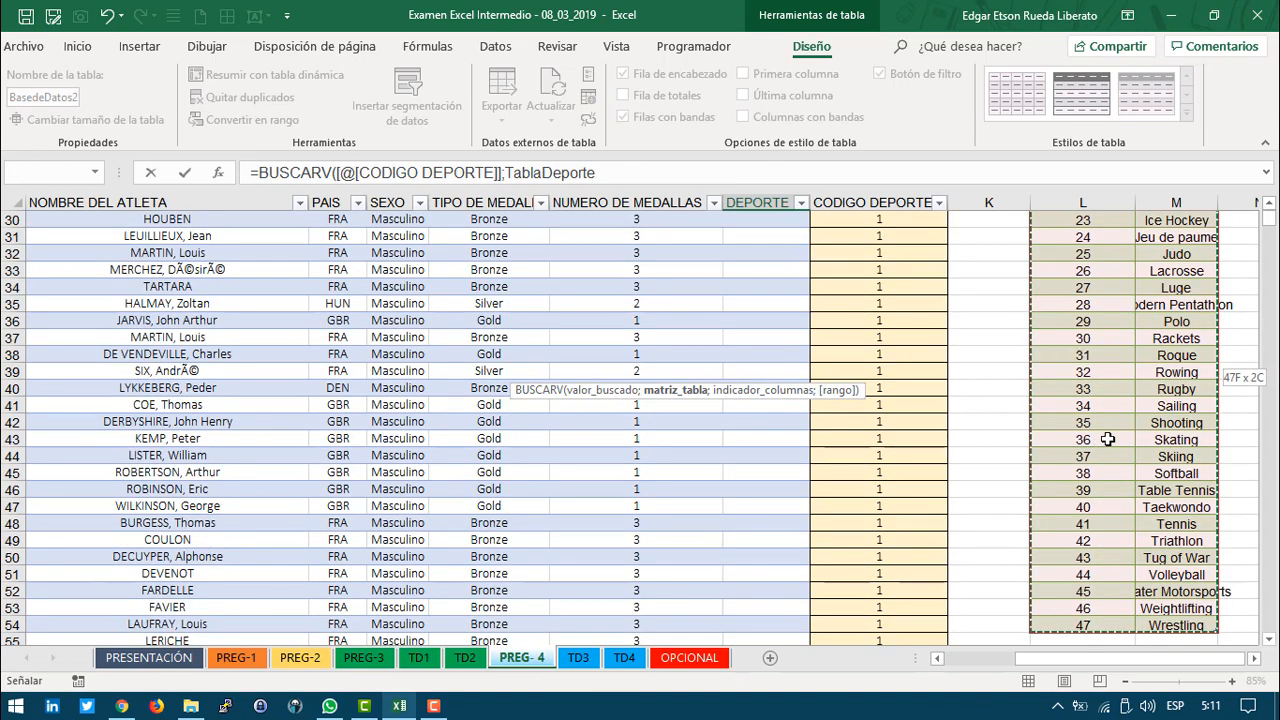
{"action": "scroll", "coordinate": [1110, 438], "scroll_direction": "up", "scroll_amount": 10}
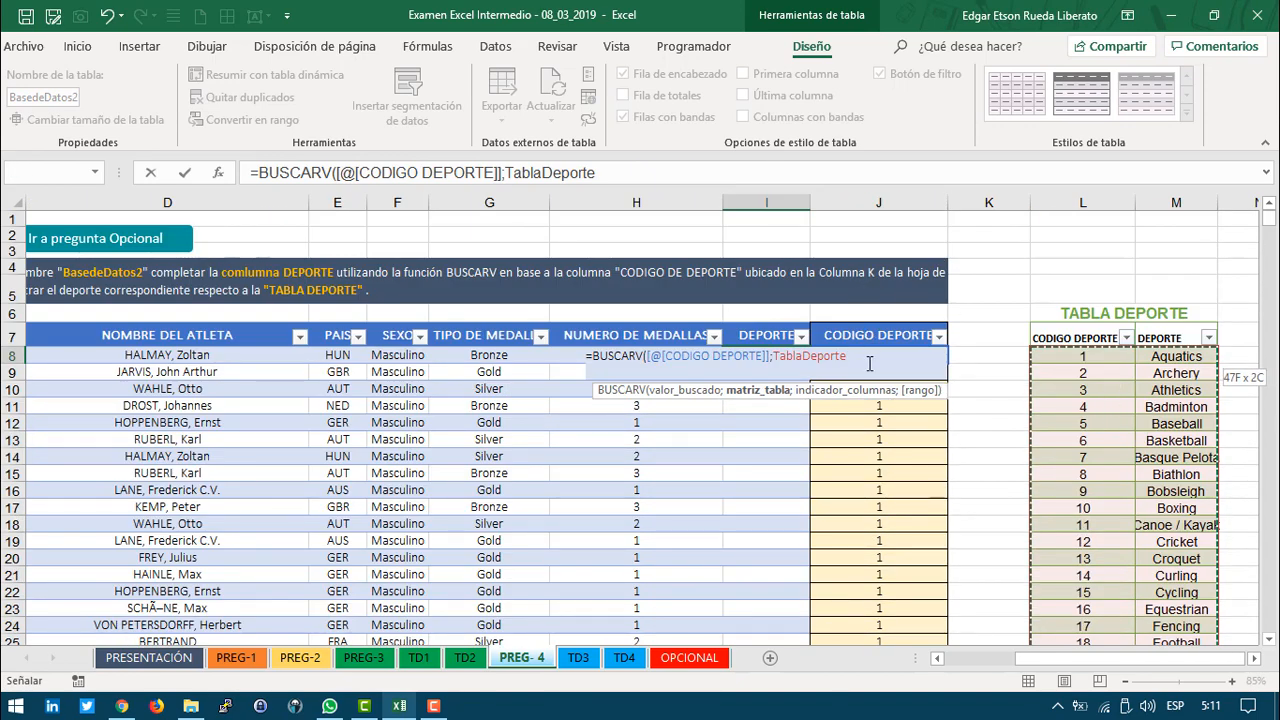
Step: Complete the BUSCARV formula with column index 2 and exact match FALSO, and enter it for the DEPORTE column
{"action": "left_click", "coordinate": [869, 355]}
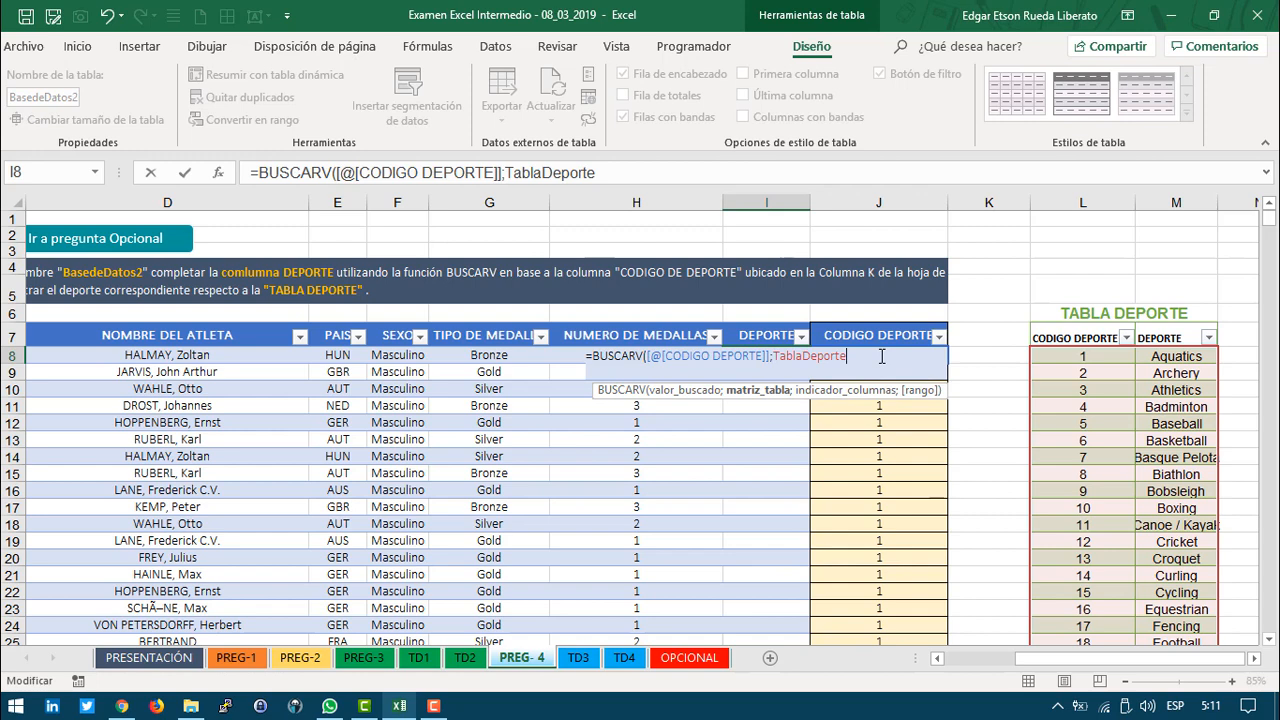
{"action": "type", "text": ";2"}
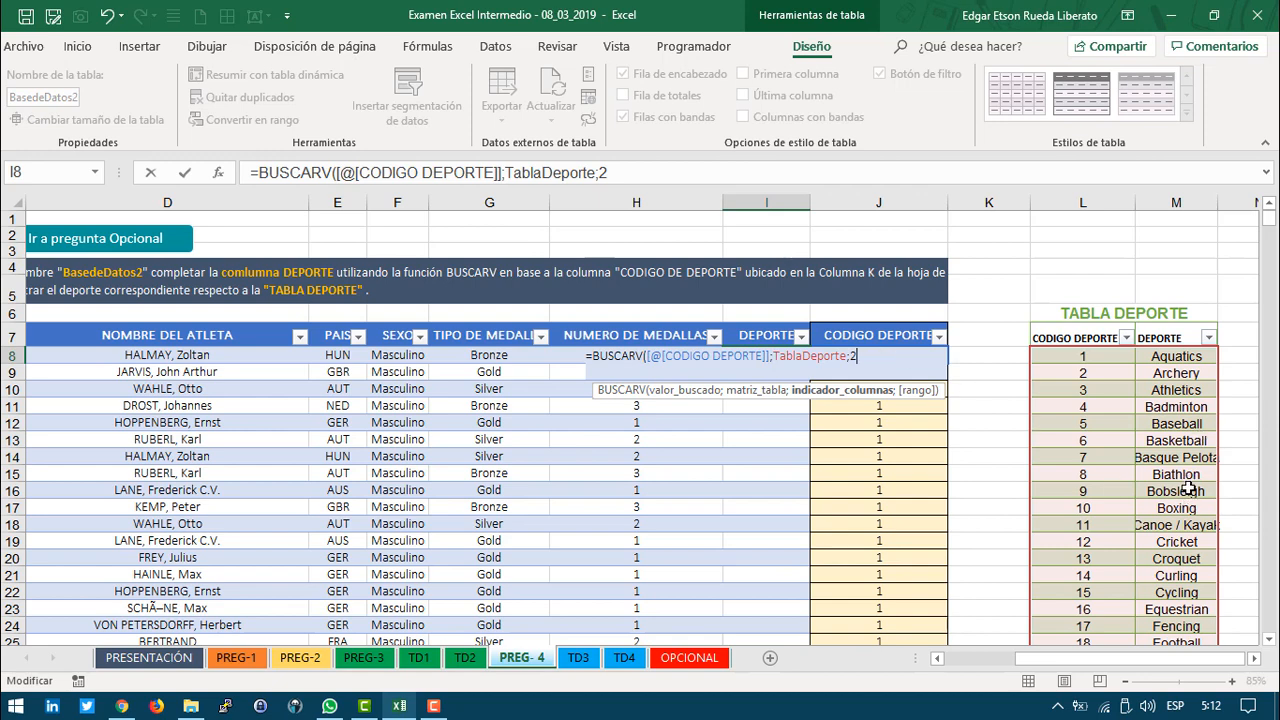
{"action": "type", "text": ";VE"}
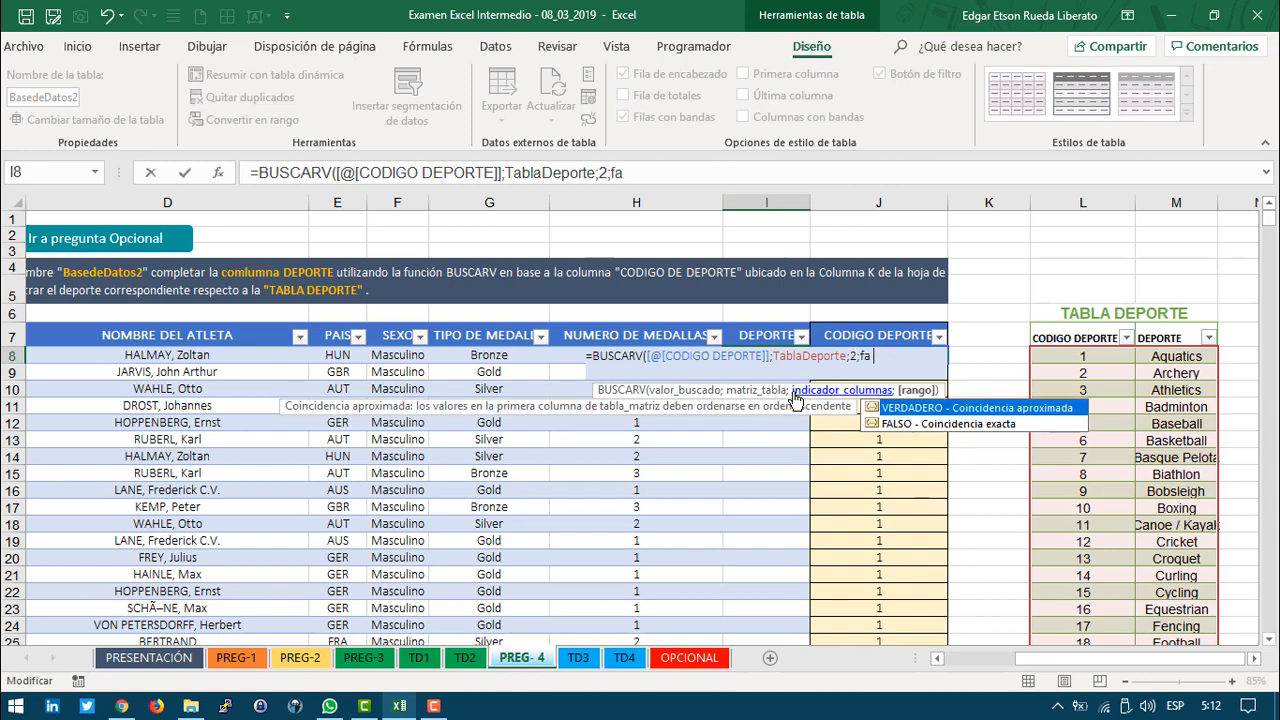
{"action": "key", "text": "Tab"}
{"action": "key", "text": "BackSpace"}
{"action": "key", "text": "BackSpace"}
{"action": "key", "text": "BackSpace"}
{"action": "key", "text": "BackSpace"}
{"action": "key", "text": "BackSpace"}
{"action": "key", "text": "BackSpace"}
{"action": "key", "text": "BackSpace"}
{"action": "key", "text": "BackSpace"}
{"action": "type", "text": "fal"}
{"action": "key", "text": "Tab"}
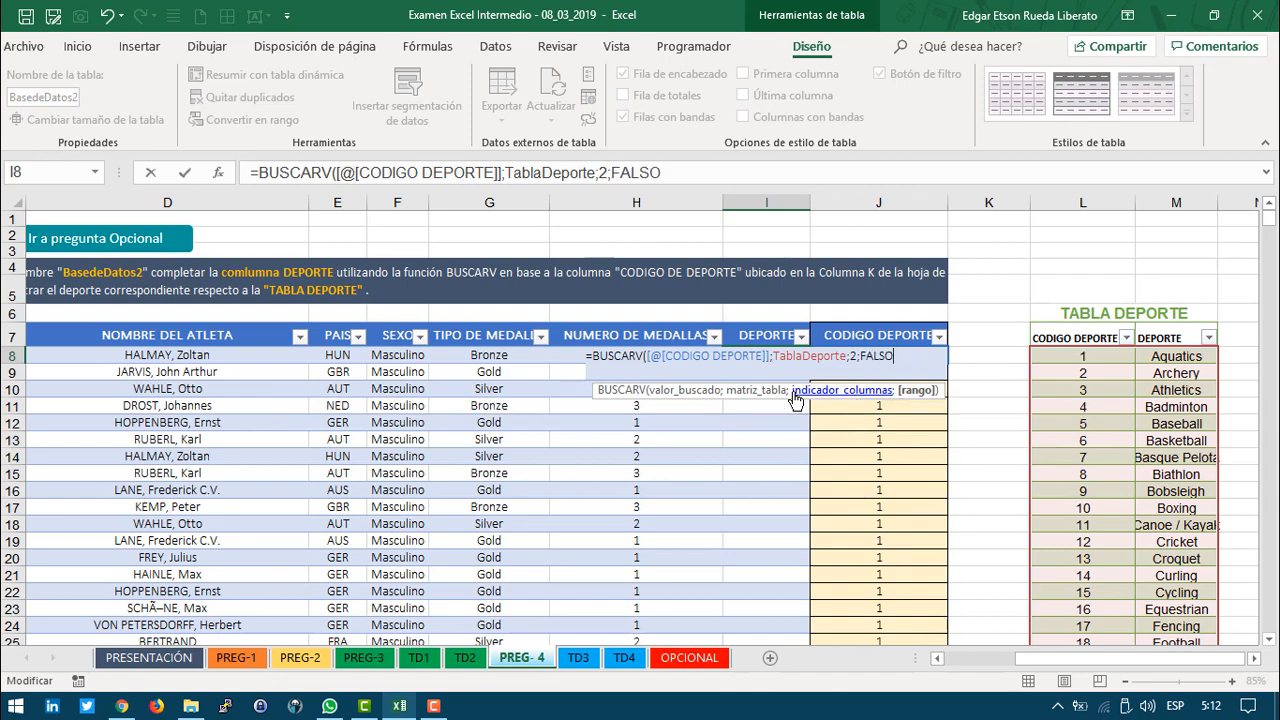
{"action": "type", "text": ")"}
{"action": "key", "text": "Return"}
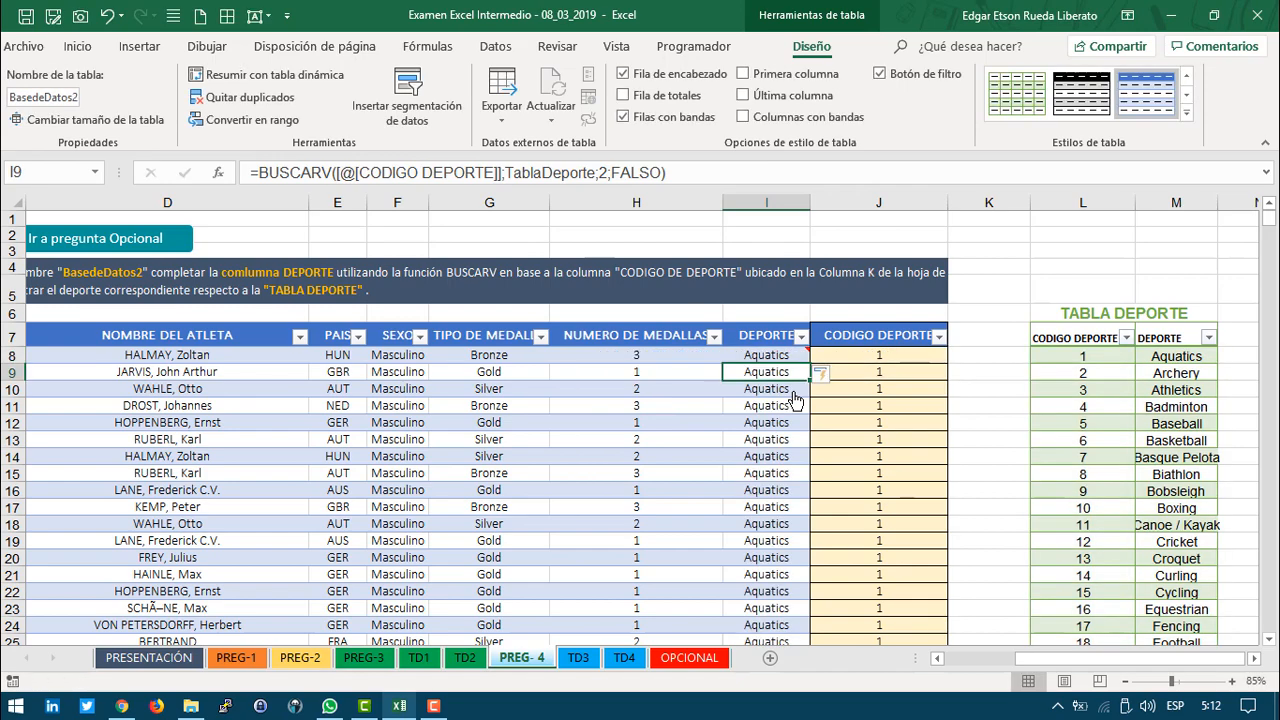
Step: Check the filled DEPORTE column against the CODIGO DEPORTE values and the TABLA DEPORTE lookup table
{"action": "scroll", "coordinate": [770, 488], "scroll_direction": "down", "scroll_amount": 5}
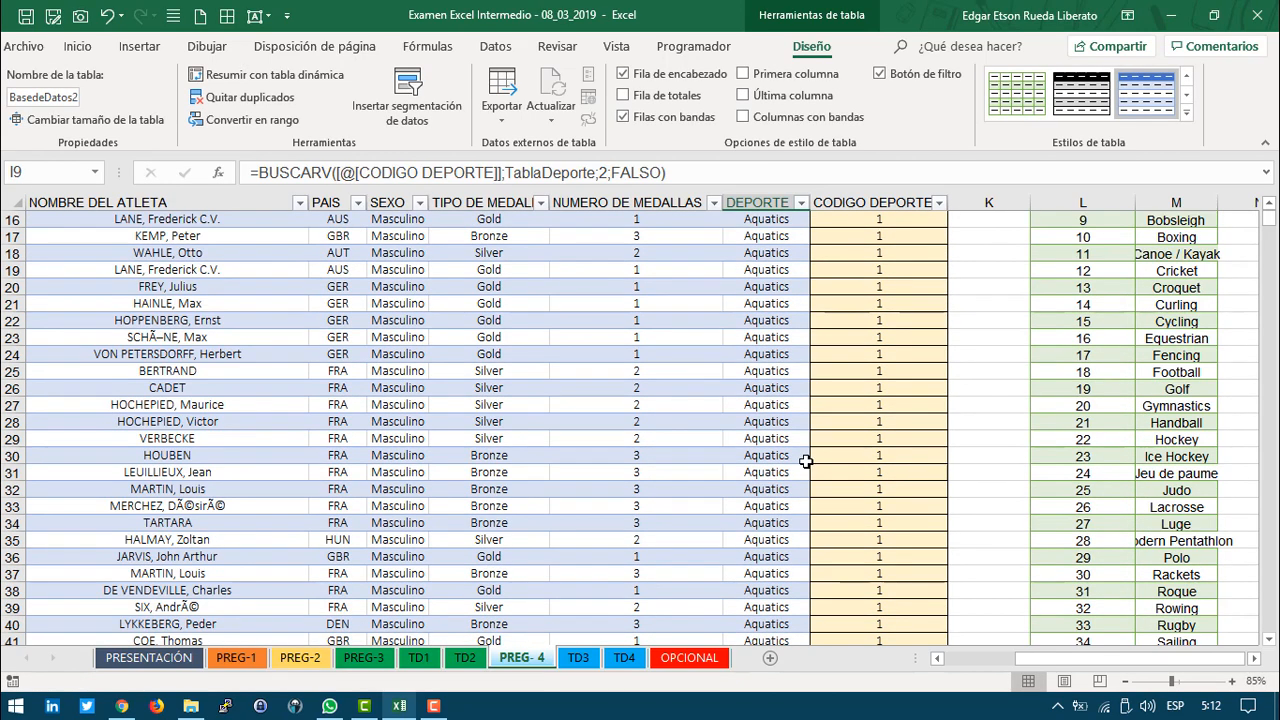
{"action": "scroll", "coordinate": [789, 498], "scroll_direction": "up", "scroll_amount": 5}
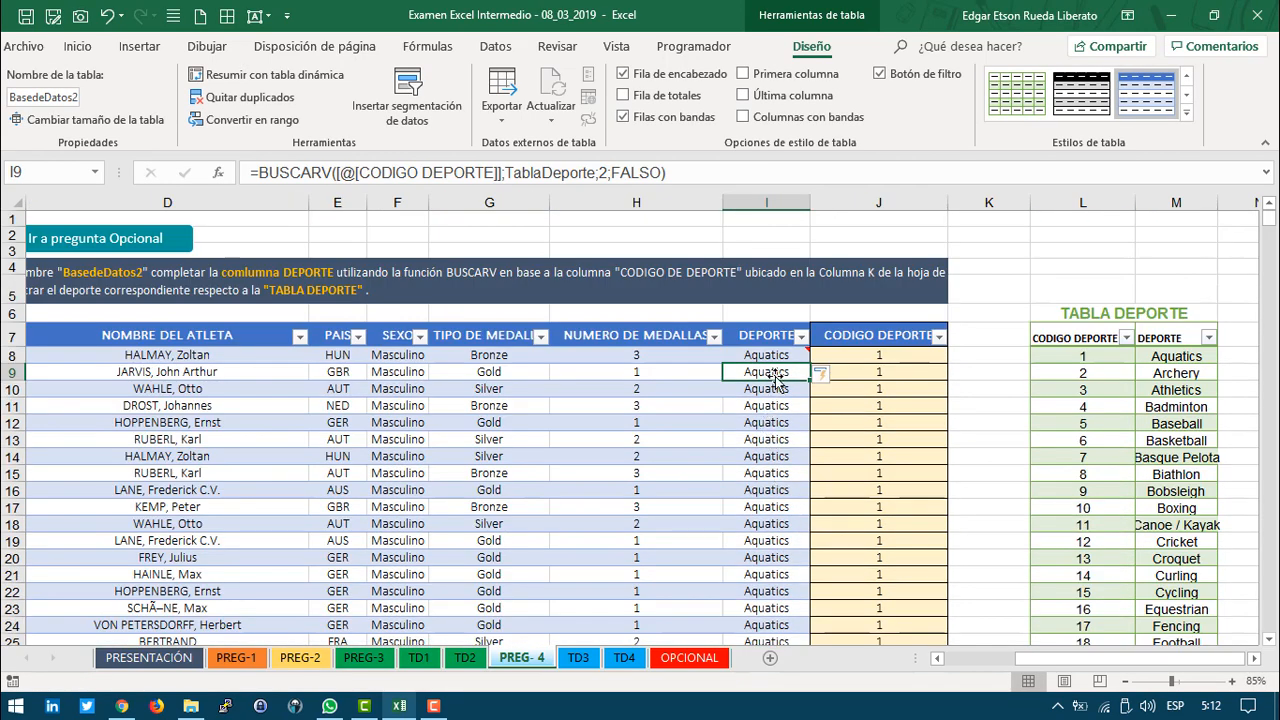
{"action": "left_click", "coordinate": [774, 356]}
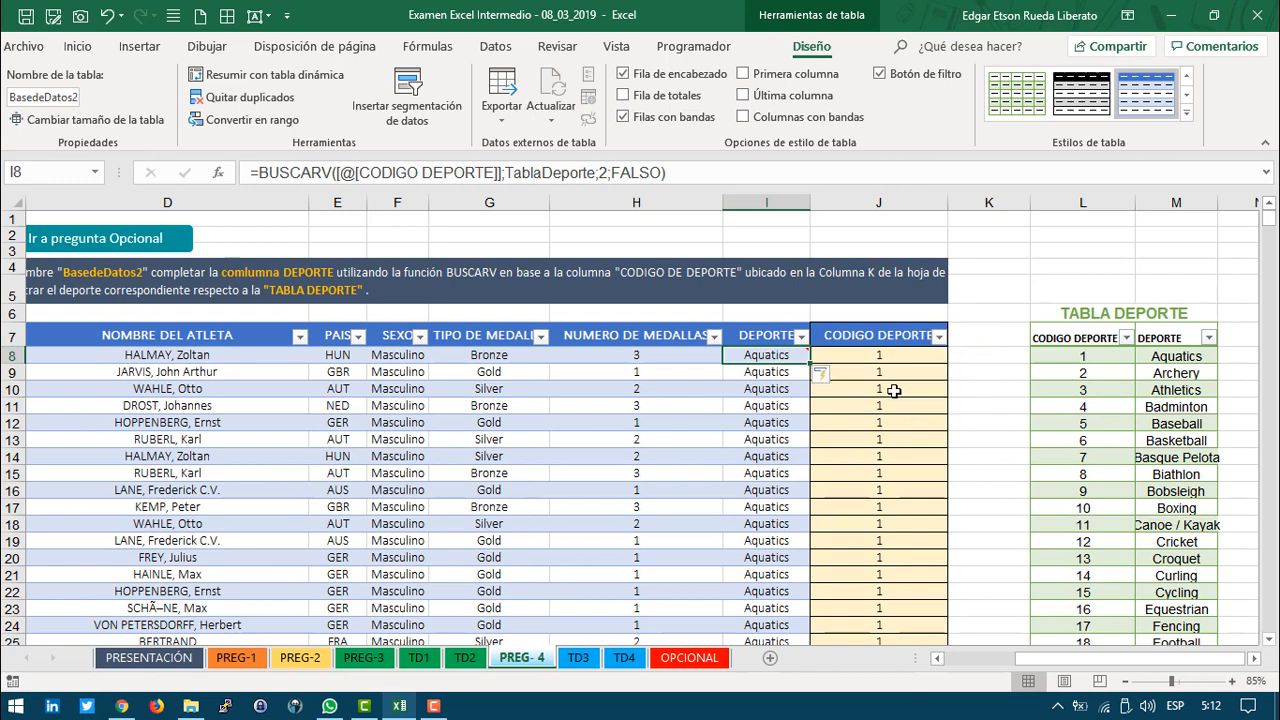
{"action": "left_click", "coordinate": [865, 355]}
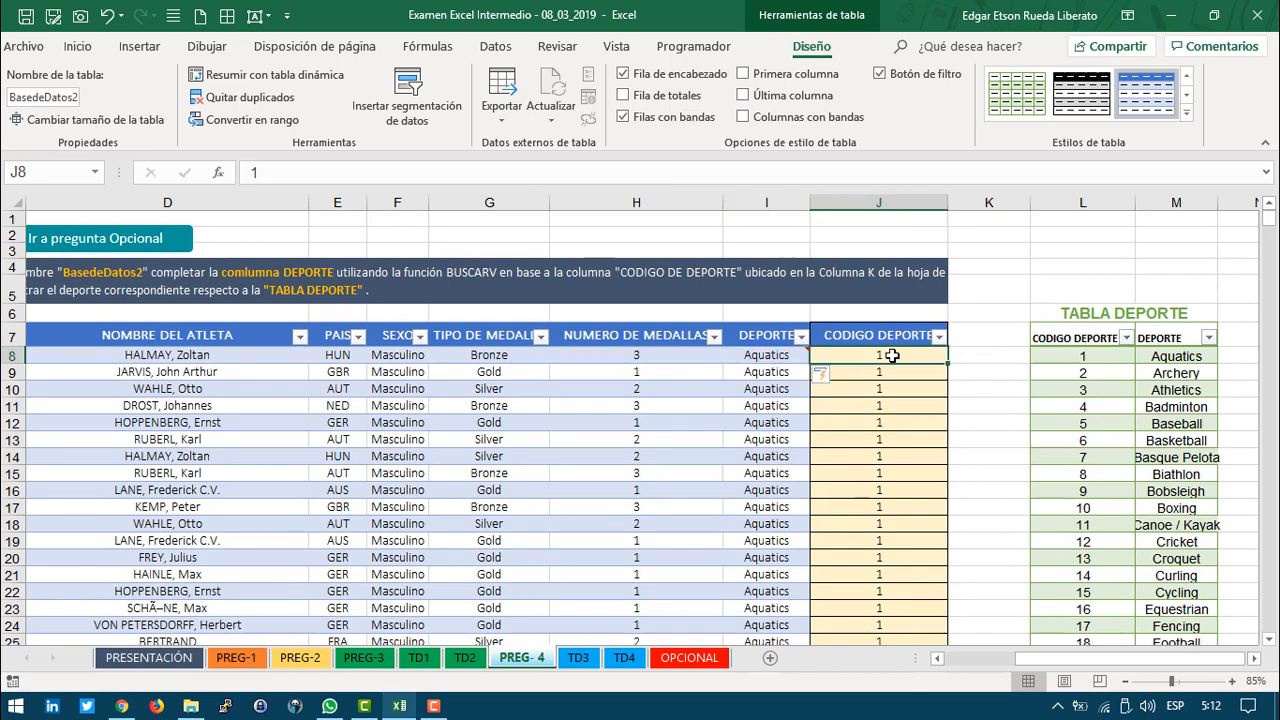
{"action": "left_click", "coordinate": [770, 355]}
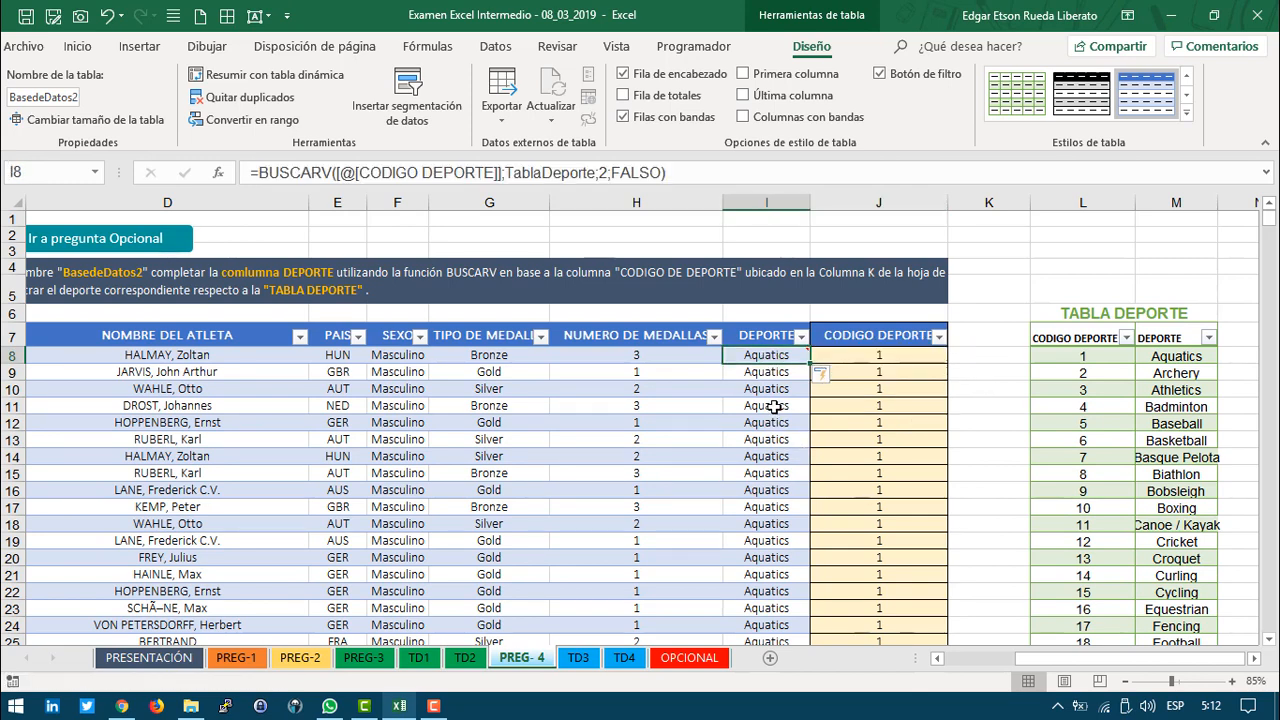
{"action": "left_click", "coordinate": [1170, 356]}
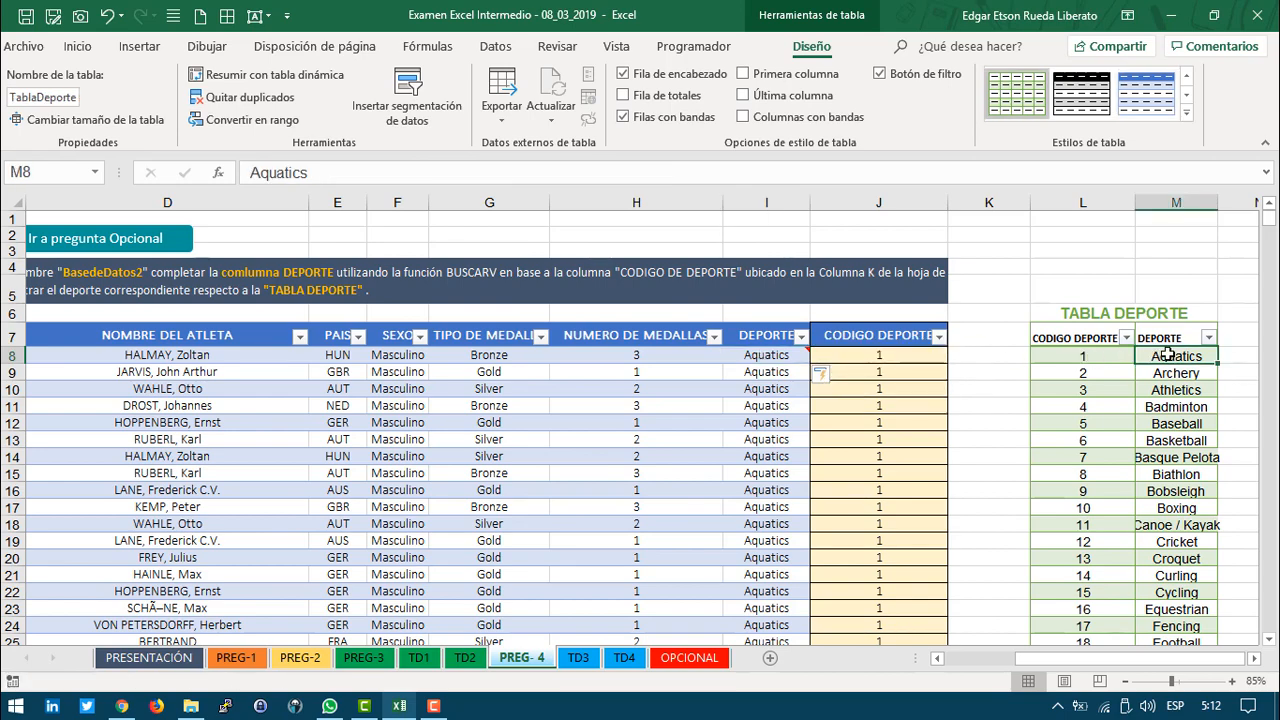
{"action": "left_click", "coordinate": [750, 356]}
{"action": "left_click", "coordinate": [783, 422]}
{"action": "scroll", "coordinate": [890, 458], "scroll_direction": "down", "scroll_amount": 6}
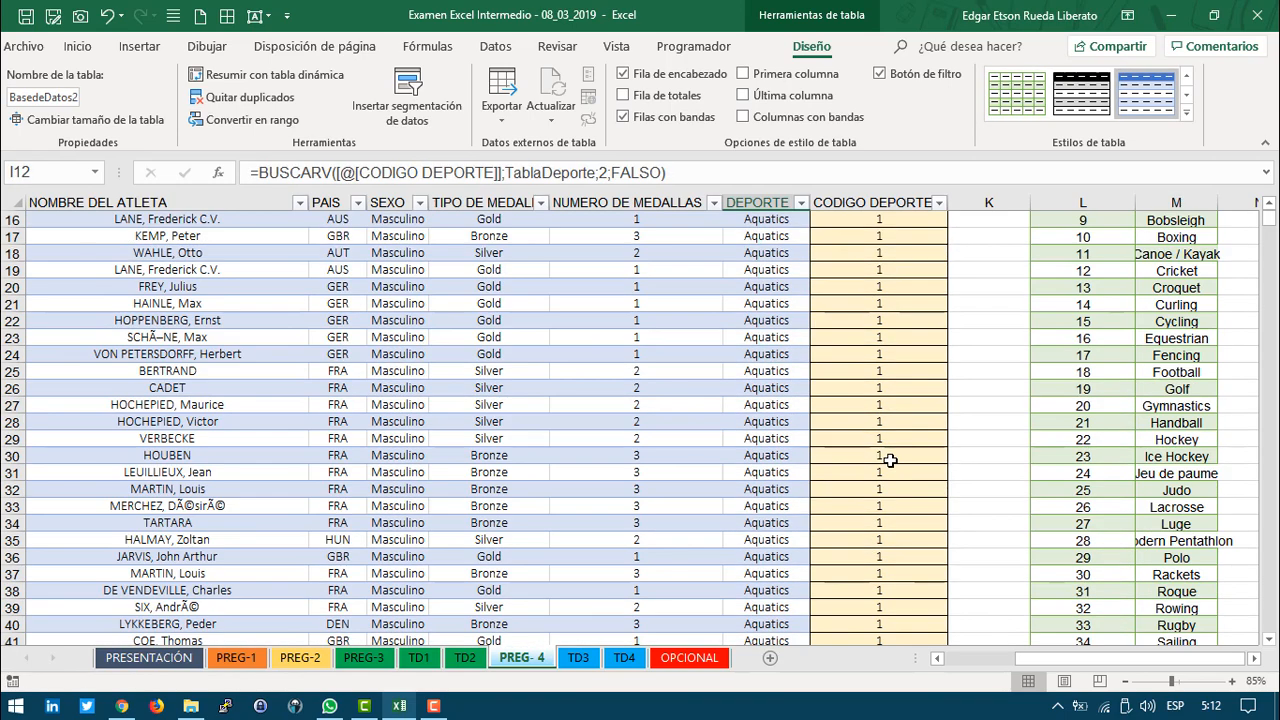
{"action": "scroll", "coordinate": [890, 458], "scroll_direction": "up", "scroll_amount": 8}
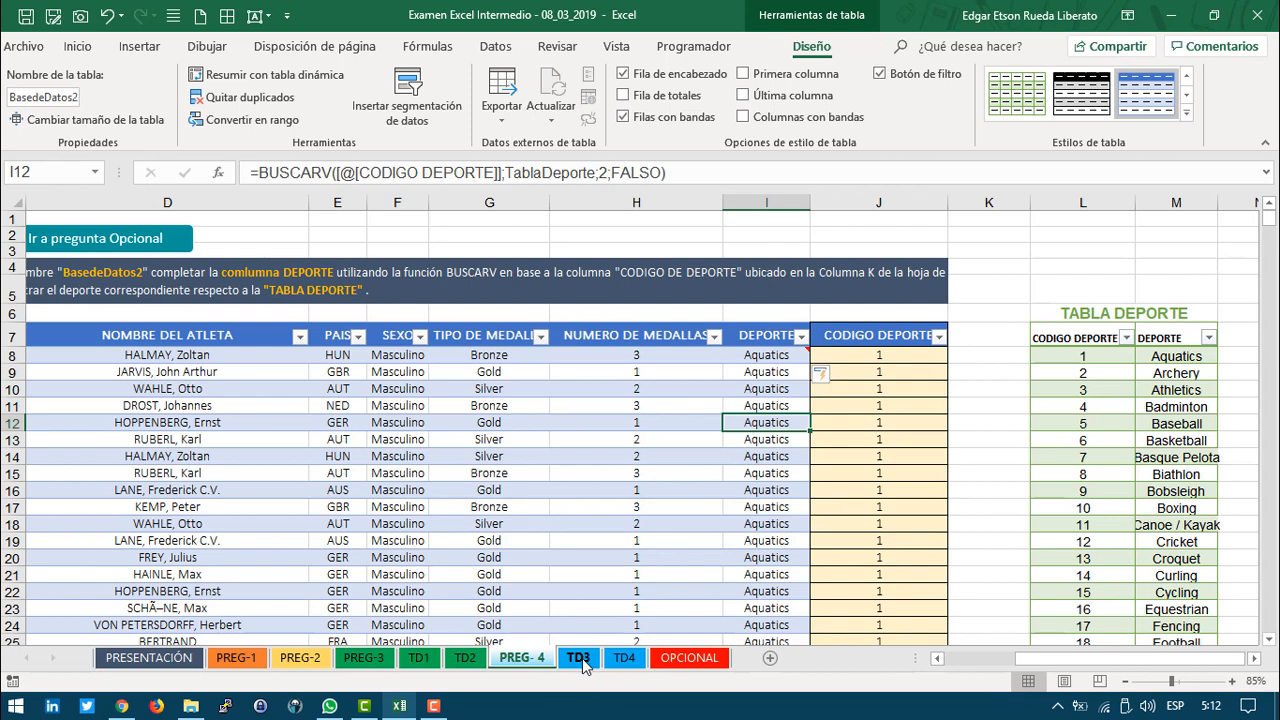
Step: Create a pivot table from BasedeDatos2 in the existing TD3 sheet at cell B10
{"action": "left_click", "coordinate": [372, 473]}
{"action": "left_click", "coordinate": [180, 472]}
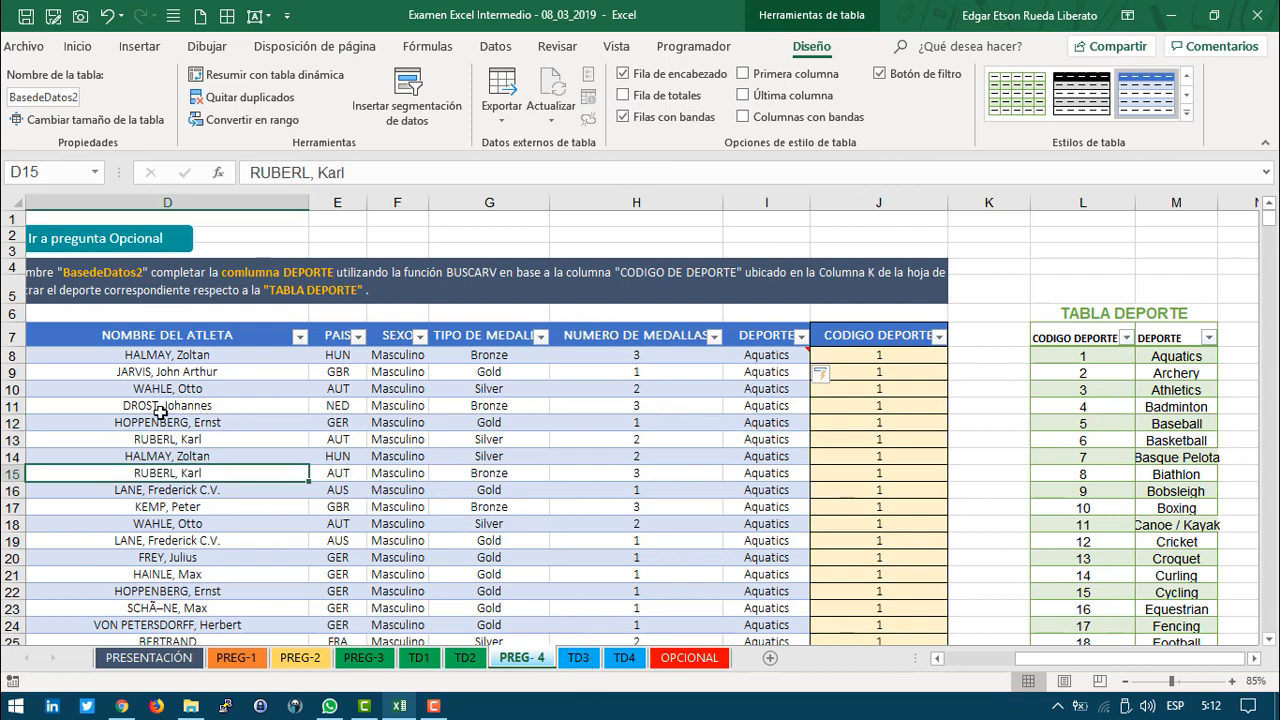
{"action": "left_click", "coordinate": [139, 46]}
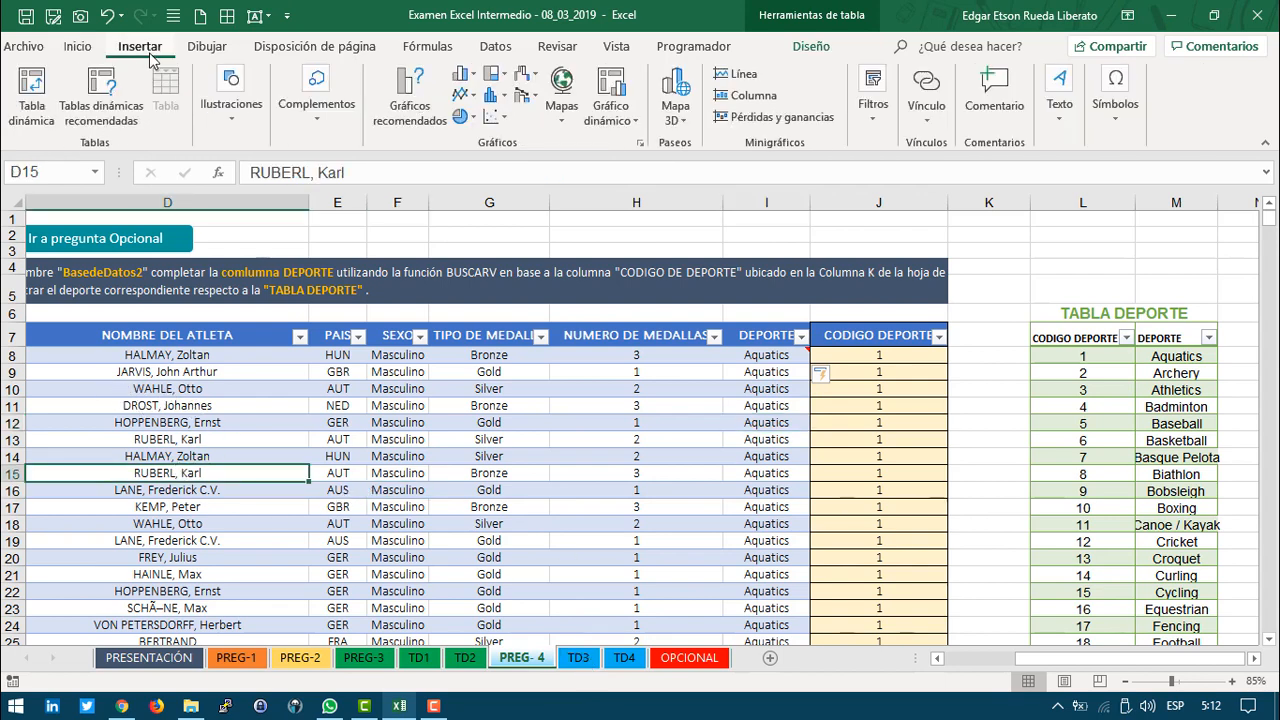
{"action": "left_click", "coordinate": [31, 95]}
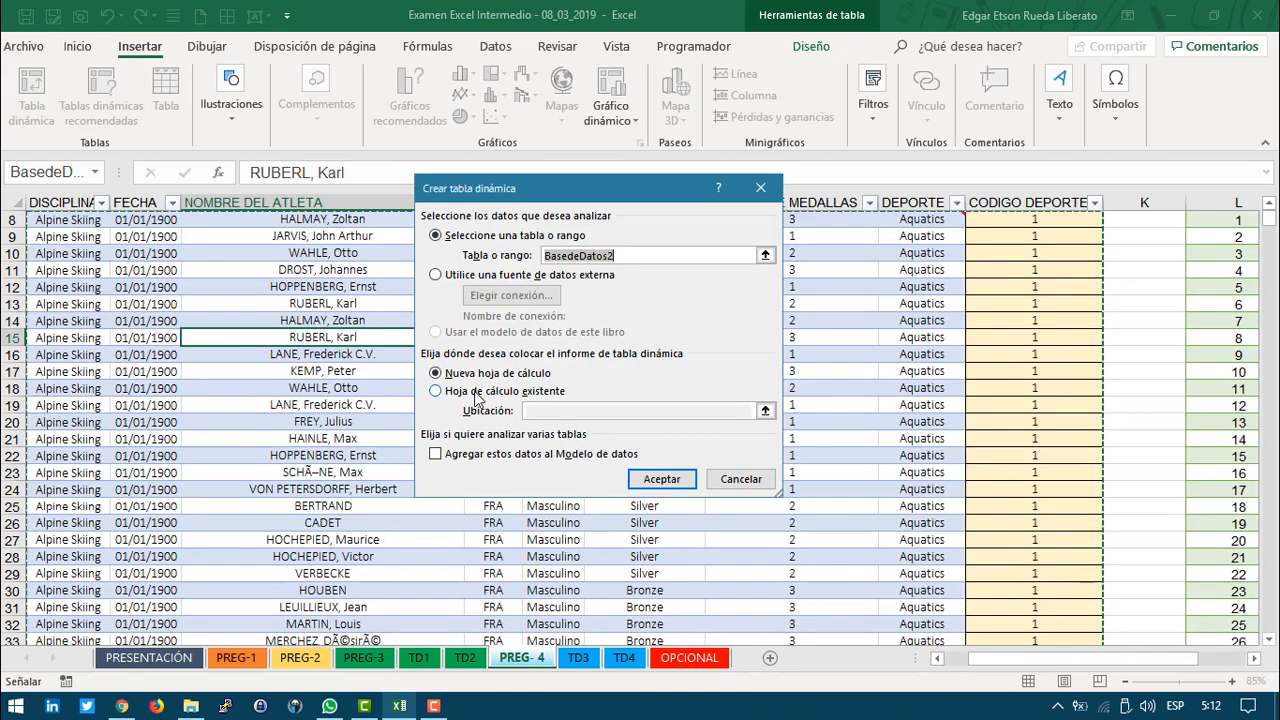
{"action": "left_click", "coordinate": [478, 393]}
{"action": "left_click", "coordinate": [580, 660]}
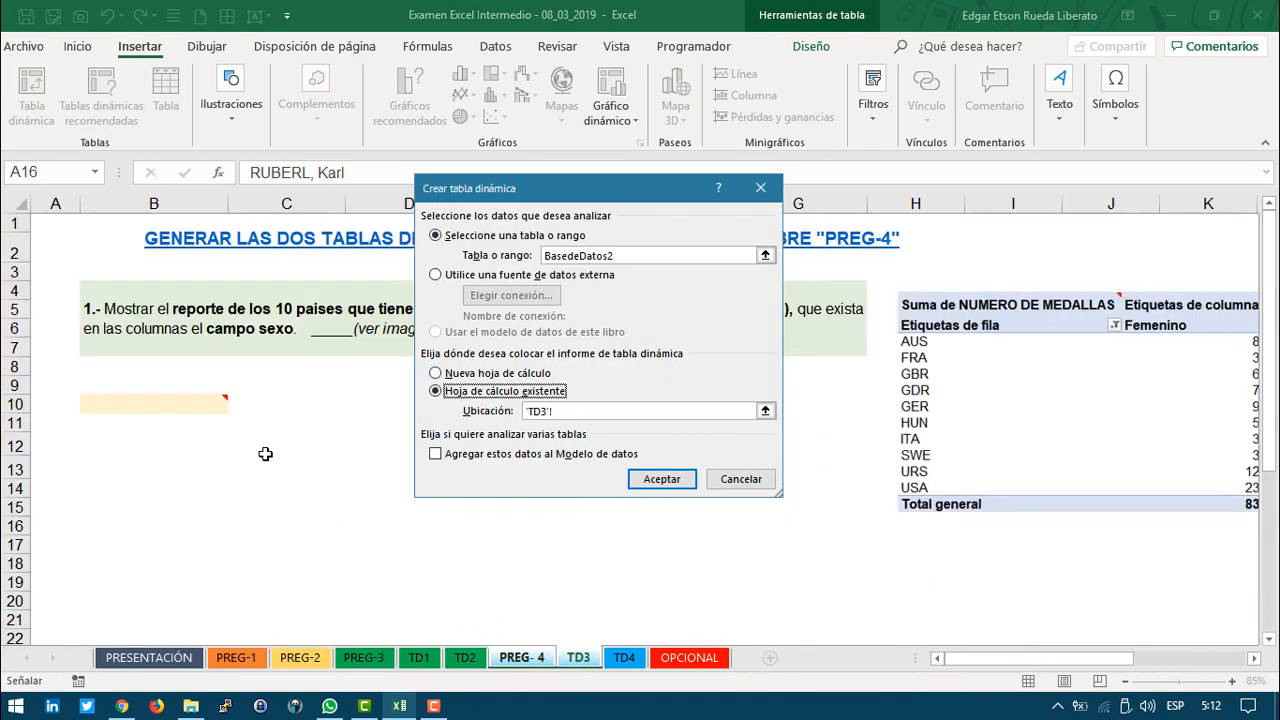
{"action": "left_click", "coordinate": [160, 410]}
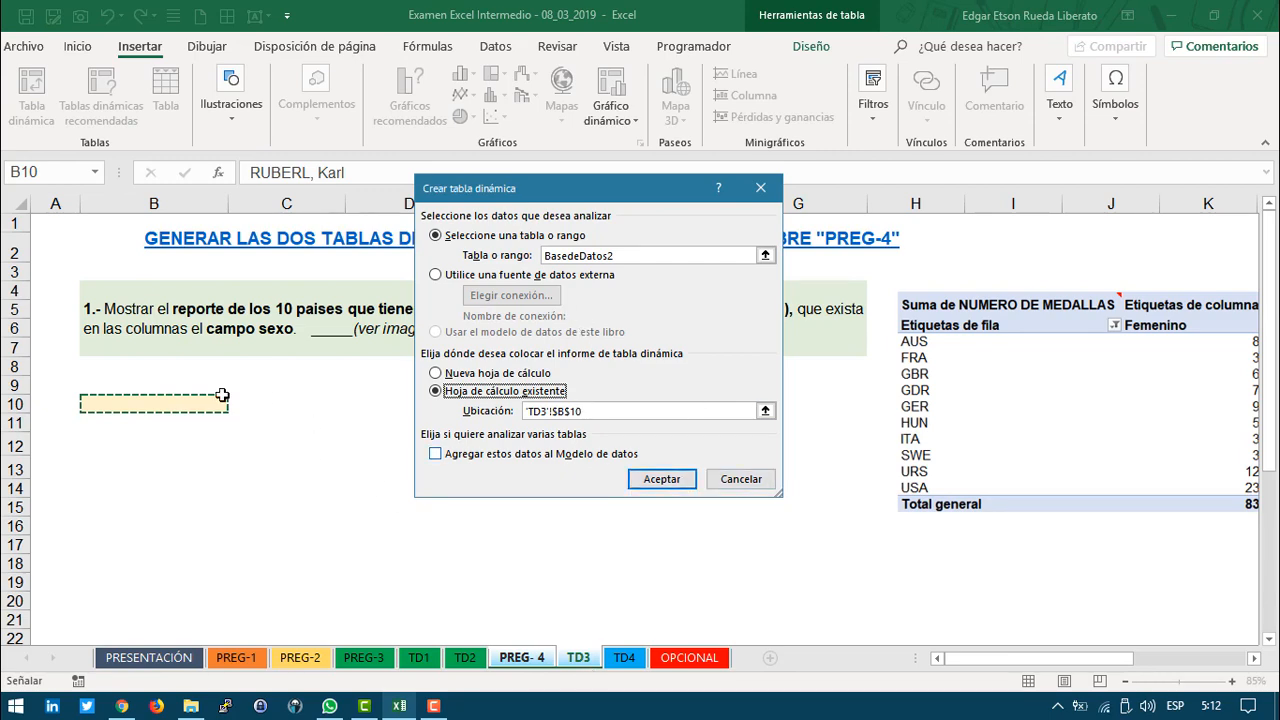
{"action": "left_click", "coordinate": [660, 478]}
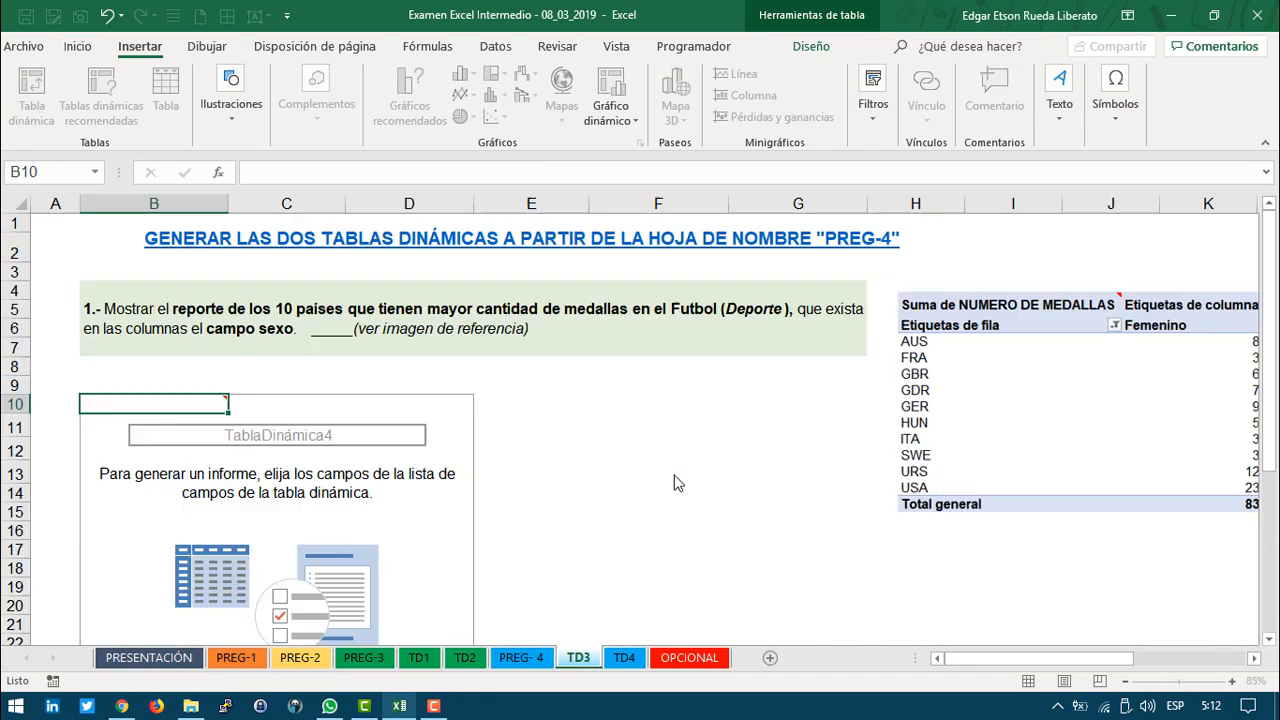
Step: Check the TD3 reference report's layout and place the PAIS field in the rows of the new pivot table
{"action": "scroll", "coordinate": [322, 512], "scroll_direction": "down", "scroll_amount": 3}
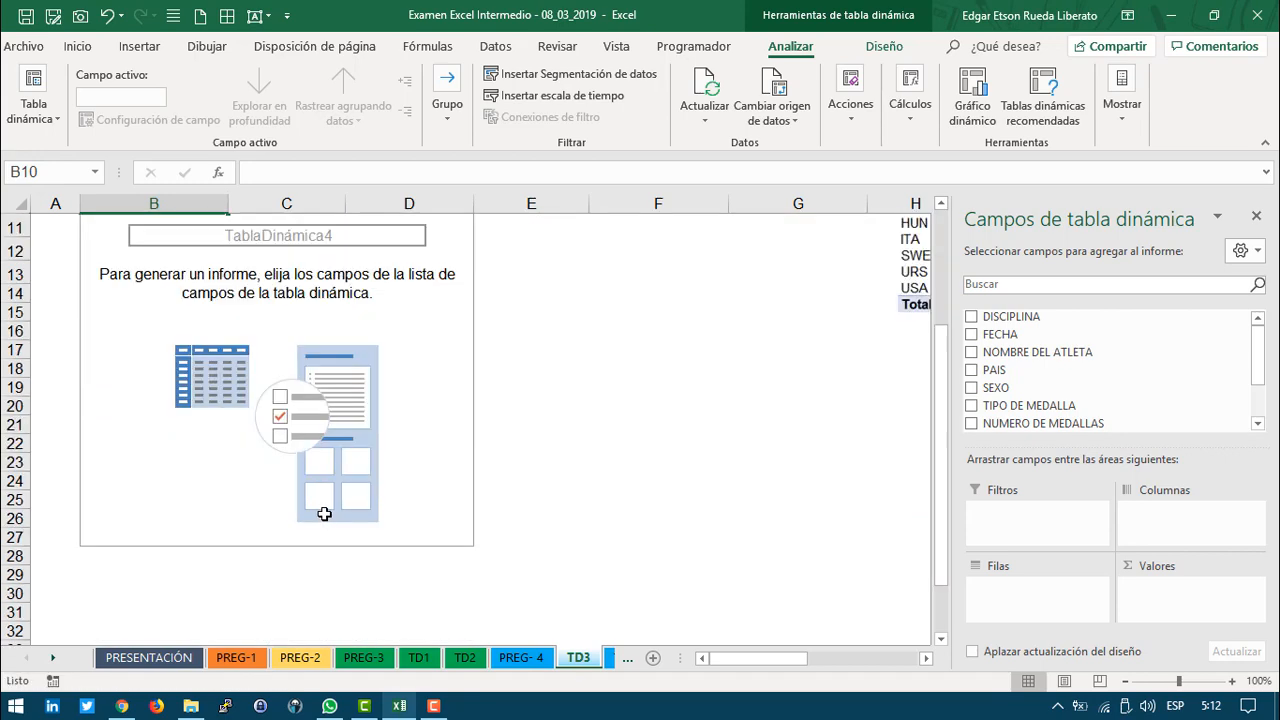
{"action": "scroll", "coordinate": [317, 501], "scroll_direction": "up", "scroll_amount": 1}
{"action": "scroll", "coordinate": [194, 488], "scroll_direction": "up", "scroll_amount": 2}
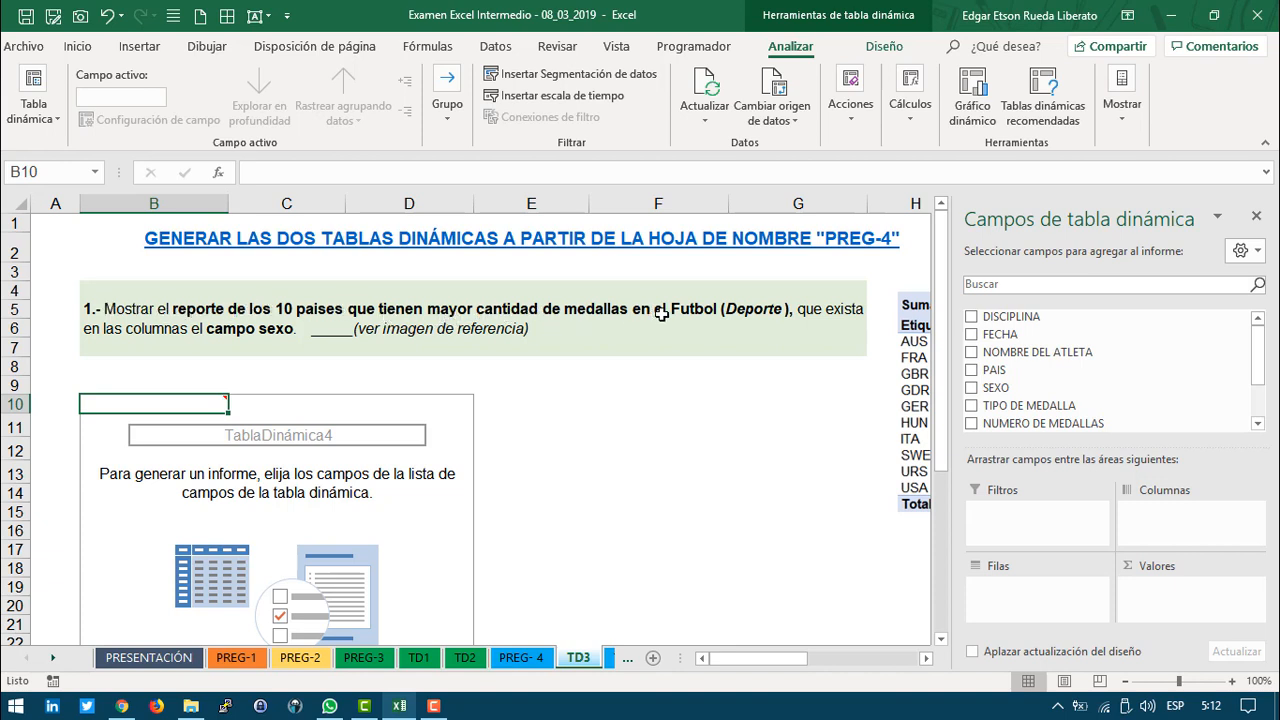
{"action": "left_click_drag", "start_coordinate": [758, 658], "coordinate": [803, 658]}
{"action": "left_click", "coordinate": [770, 400]}
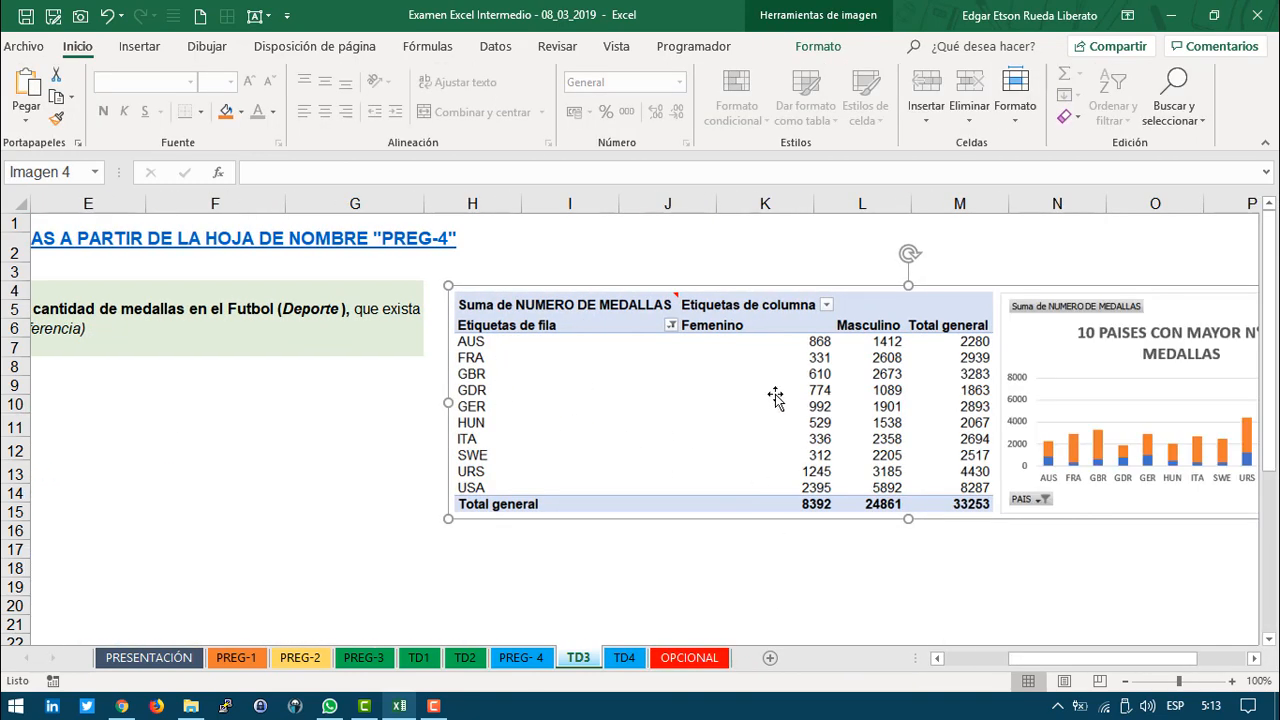
{"action": "left_click", "coordinate": [999, 659]}
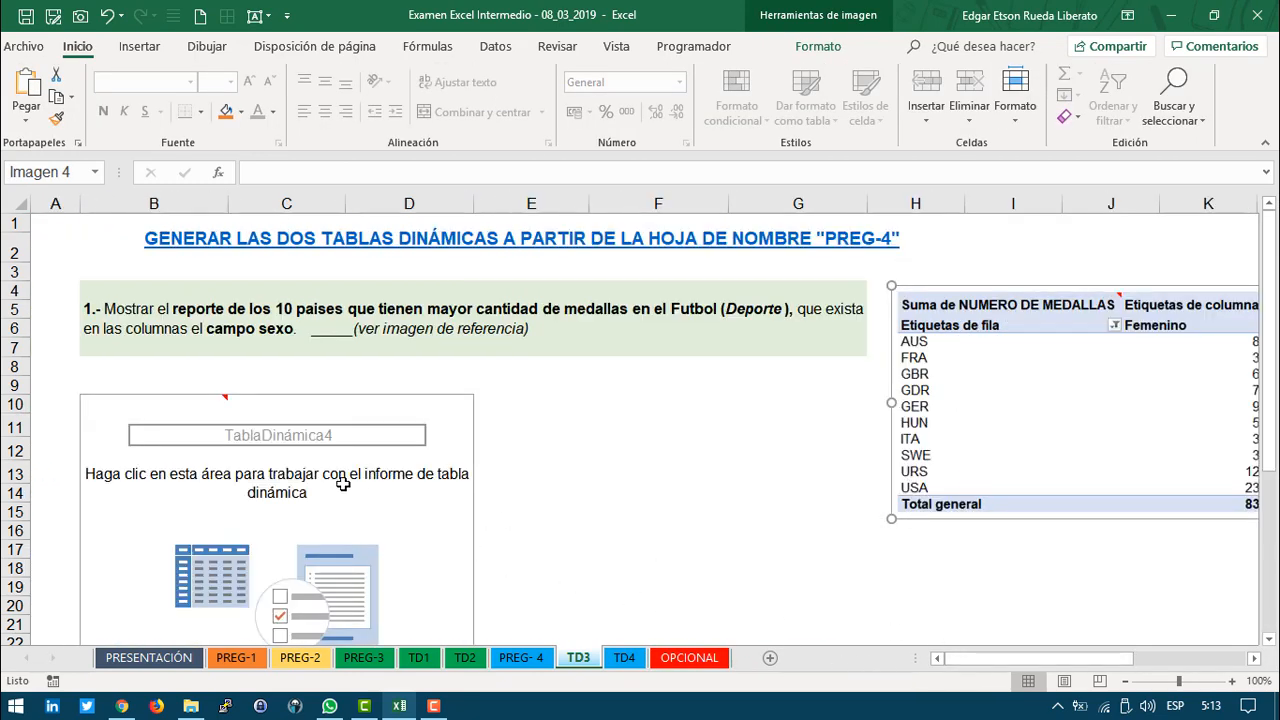
{"action": "left_click", "coordinate": [147, 404]}
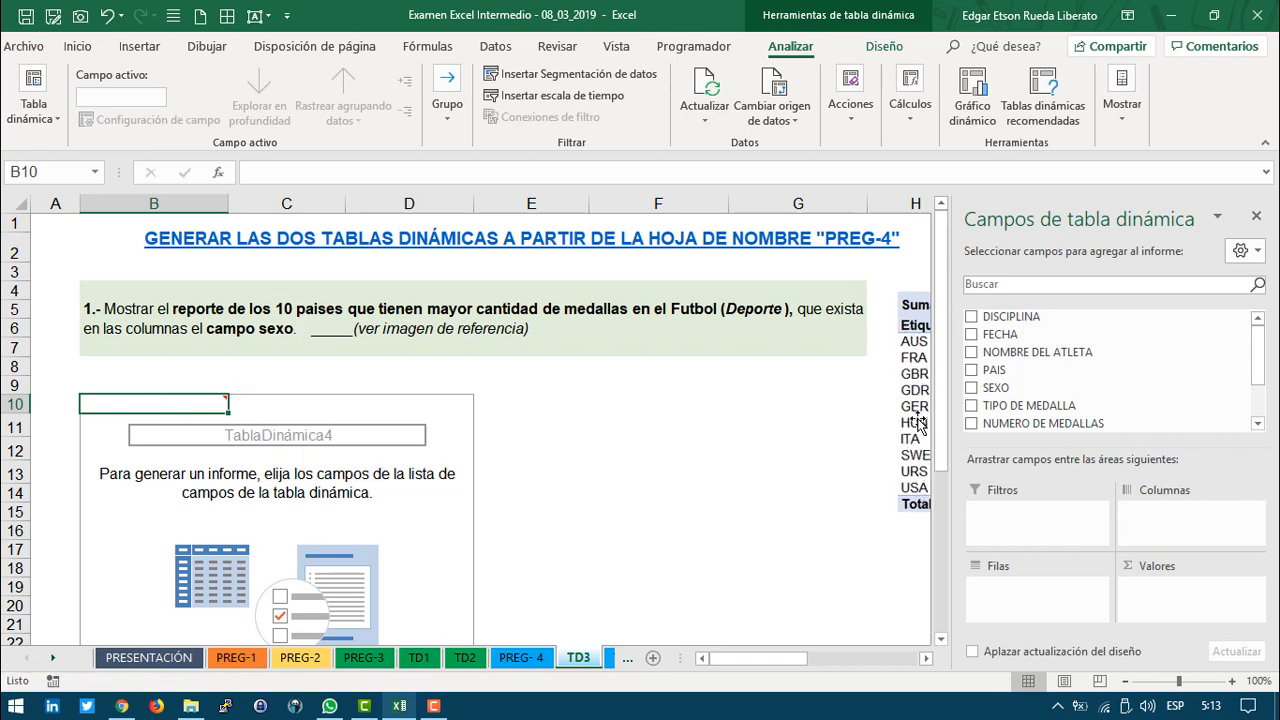
{"action": "left_click_drag", "start_coordinate": [988, 369], "coordinate": [1035, 588]}
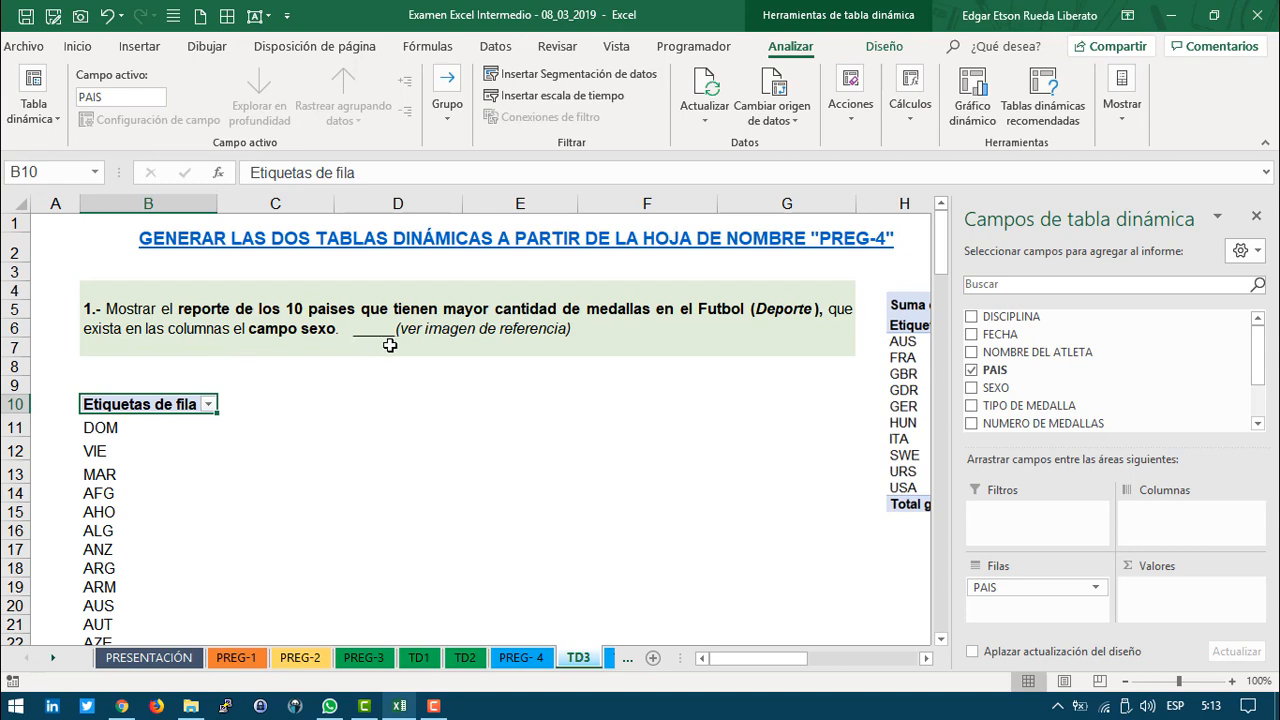
Step: Place SEXO in the pivot table's columns and the sum of NUMERO DE MEDALLAS in its values
{"action": "left_click_drag", "start_coordinate": [709, 664], "coordinate": [768, 662]}
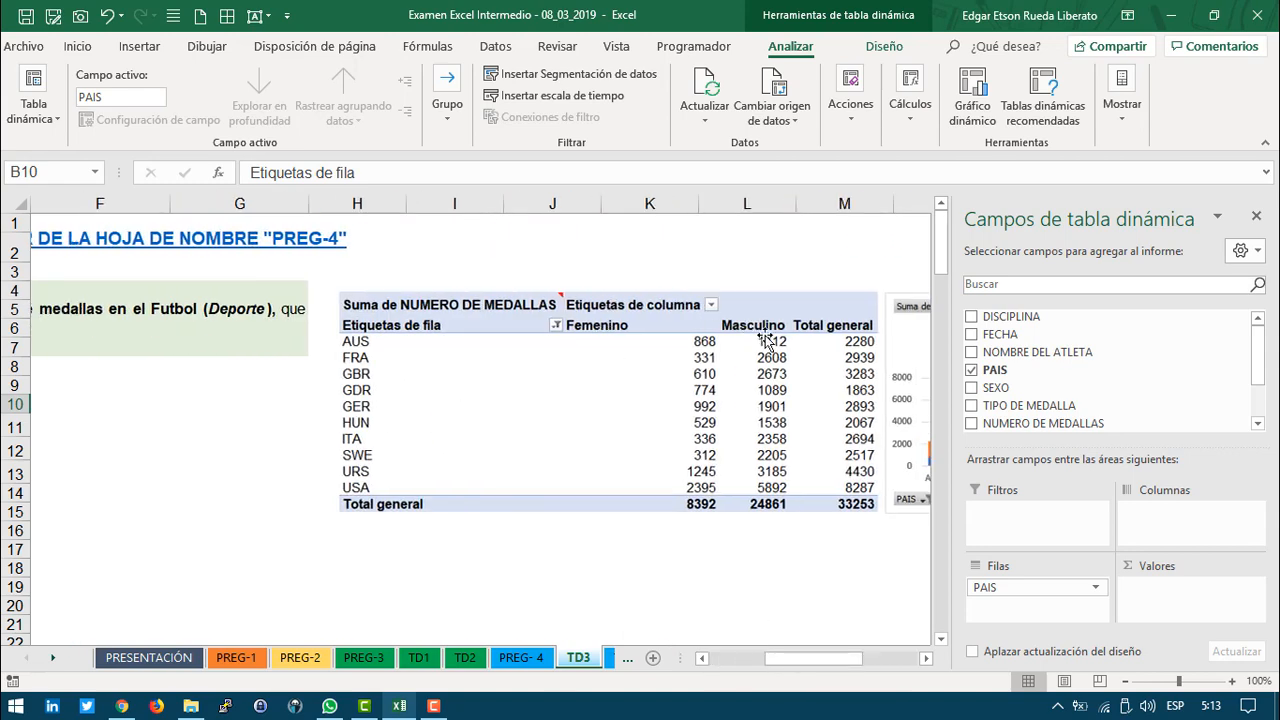
{"action": "left_click_drag", "start_coordinate": [1000, 388], "coordinate": [1190, 512]}
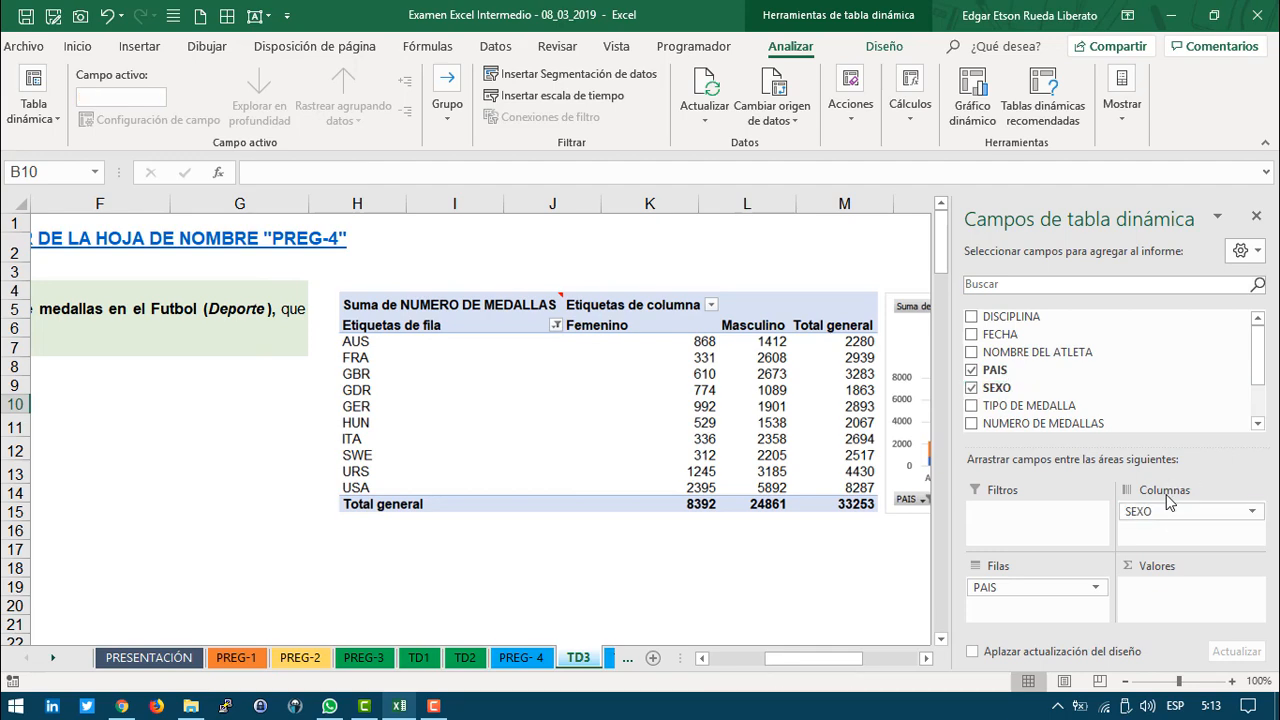
{"action": "left_click_drag", "start_coordinate": [1085, 424], "coordinate": [1240, 615]}
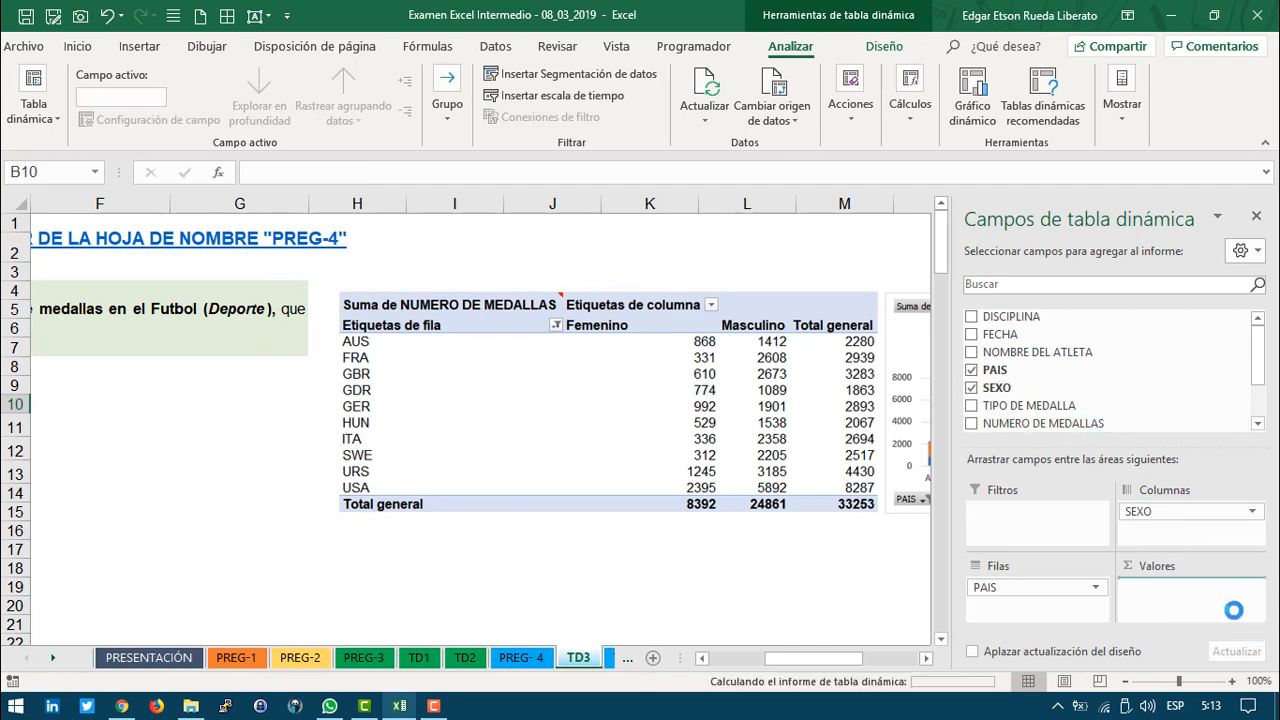
{"action": "left_click_drag", "start_coordinate": [824, 658], "coordinate": [766, 658]}
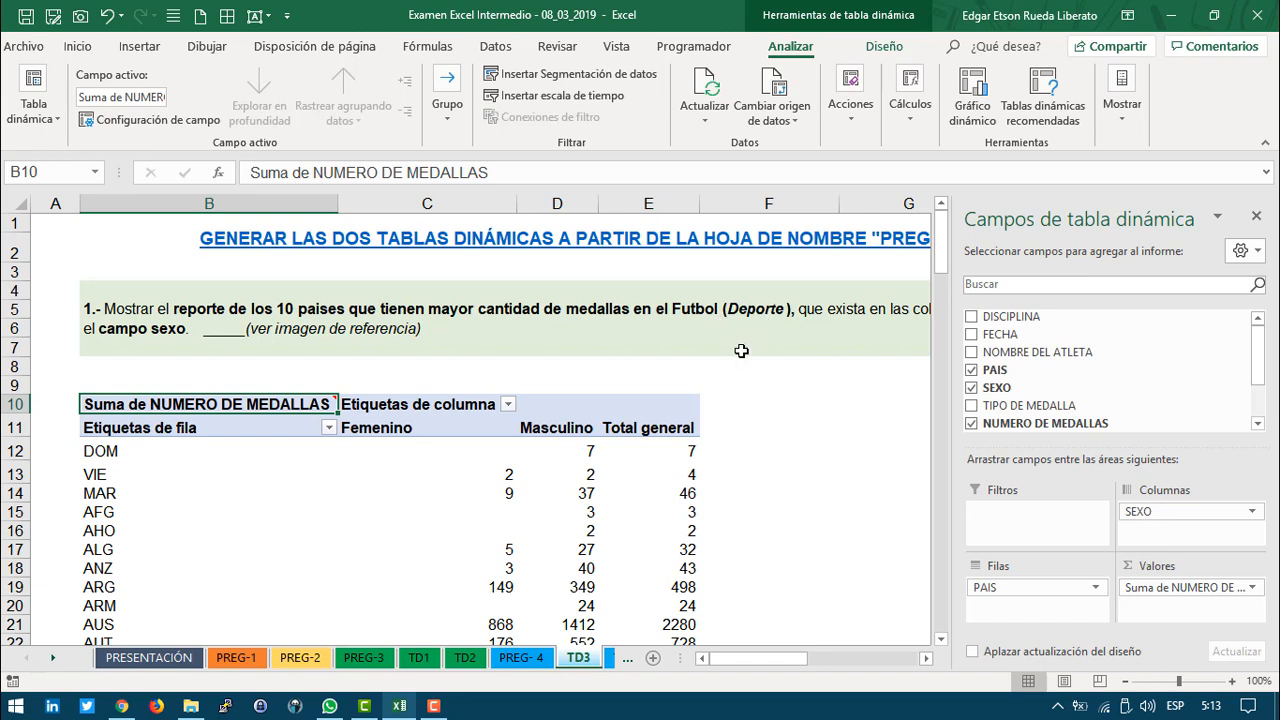
Step: Filter the PAIS row labels to the superior 10 elements by Suma de NUMERO DE MEDALLAS
{"action": "left_click", "coordinate": [185, 428]}
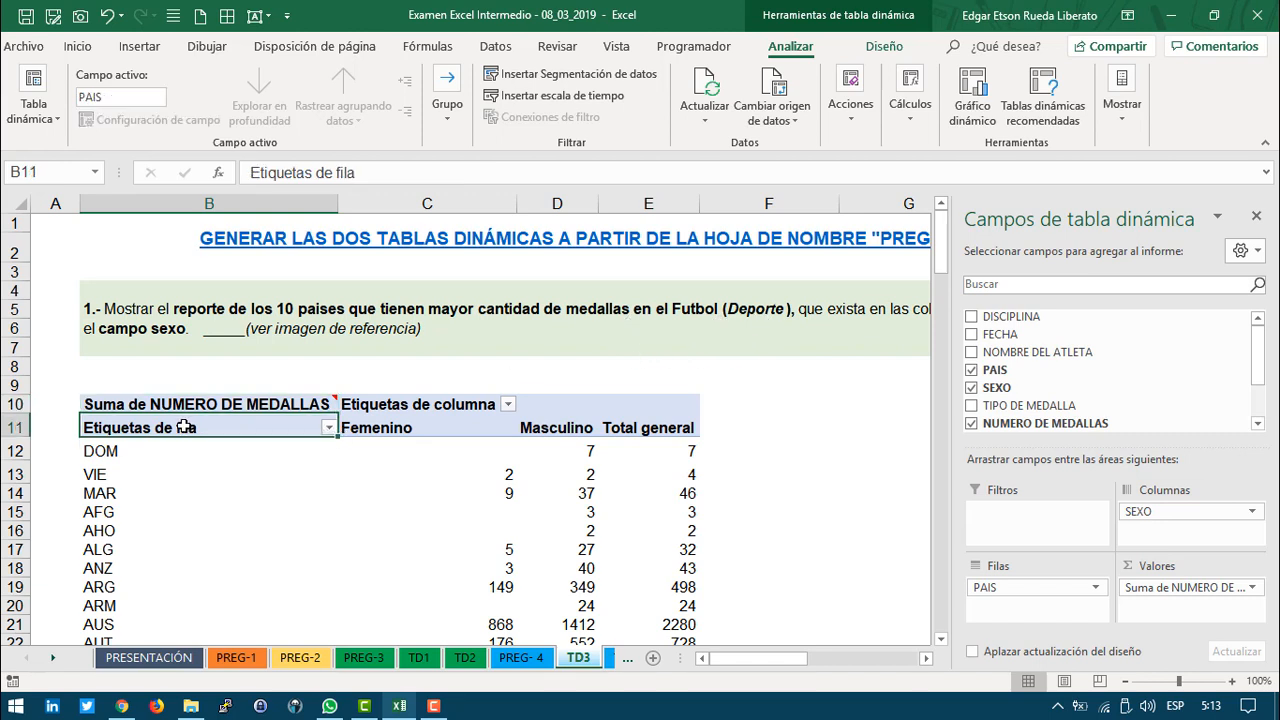
{"action": "left_click", "coordinate": [329, 428]}
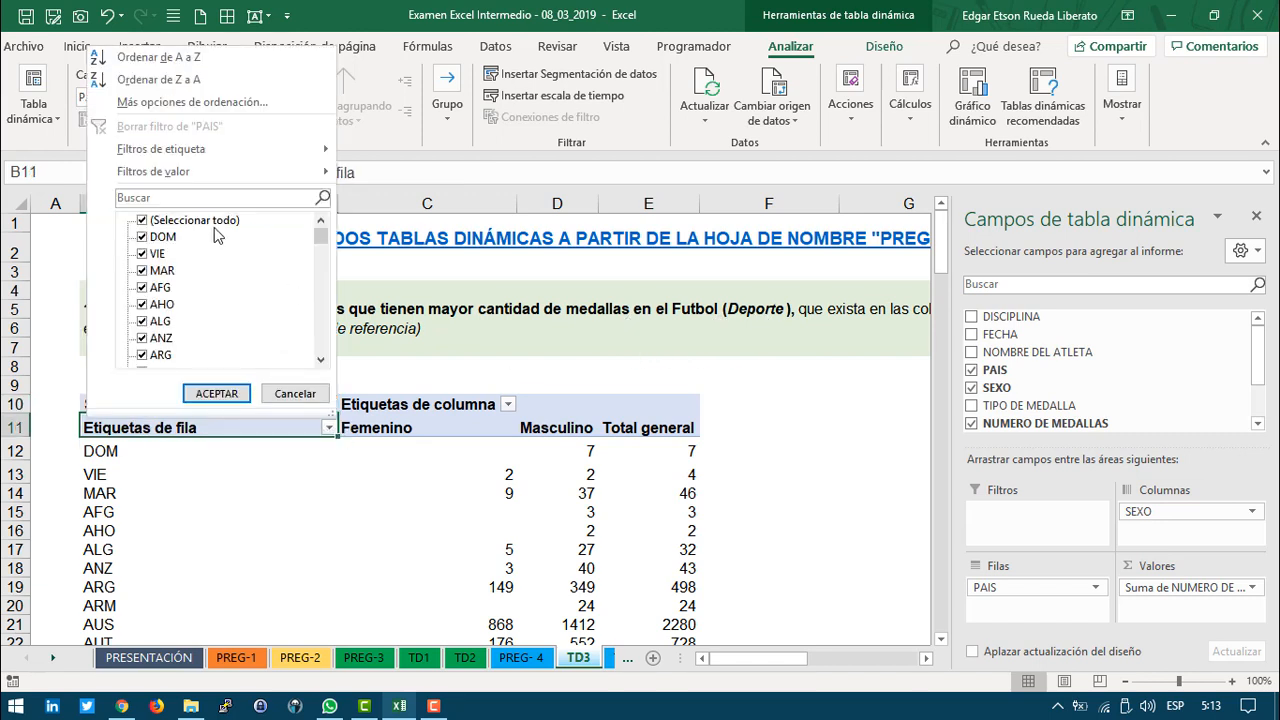
{"action": "mouse_move", "coordinate": [200, 183]}
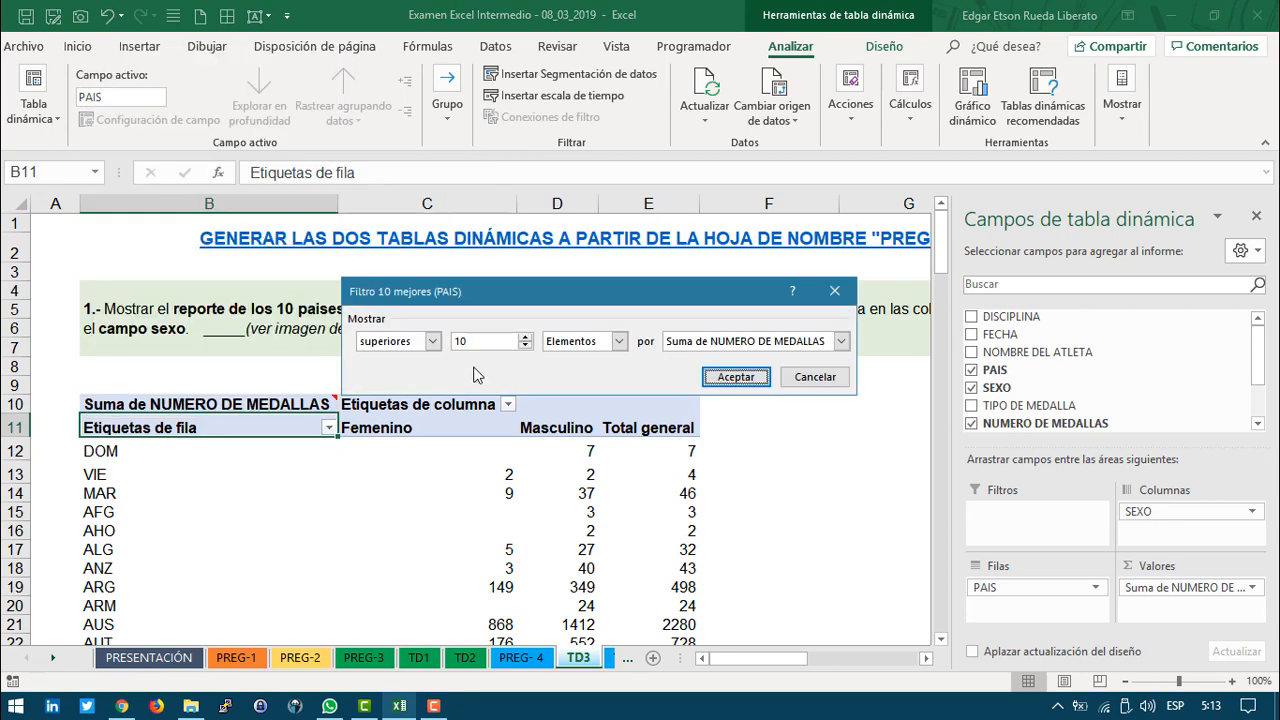
{"action": "left_click", "coordinate": [736, 376]}
{"action": "left_click", "coordinate": [768, 427]}
Step: Review the filtered pivot table's ten countries, grand totals, and Femenino and Masculino columns against the exercise statement
{"action": "scroll", "coordinate": [753, 423], "scroll_direction": "down", "scroll_amount": 2}
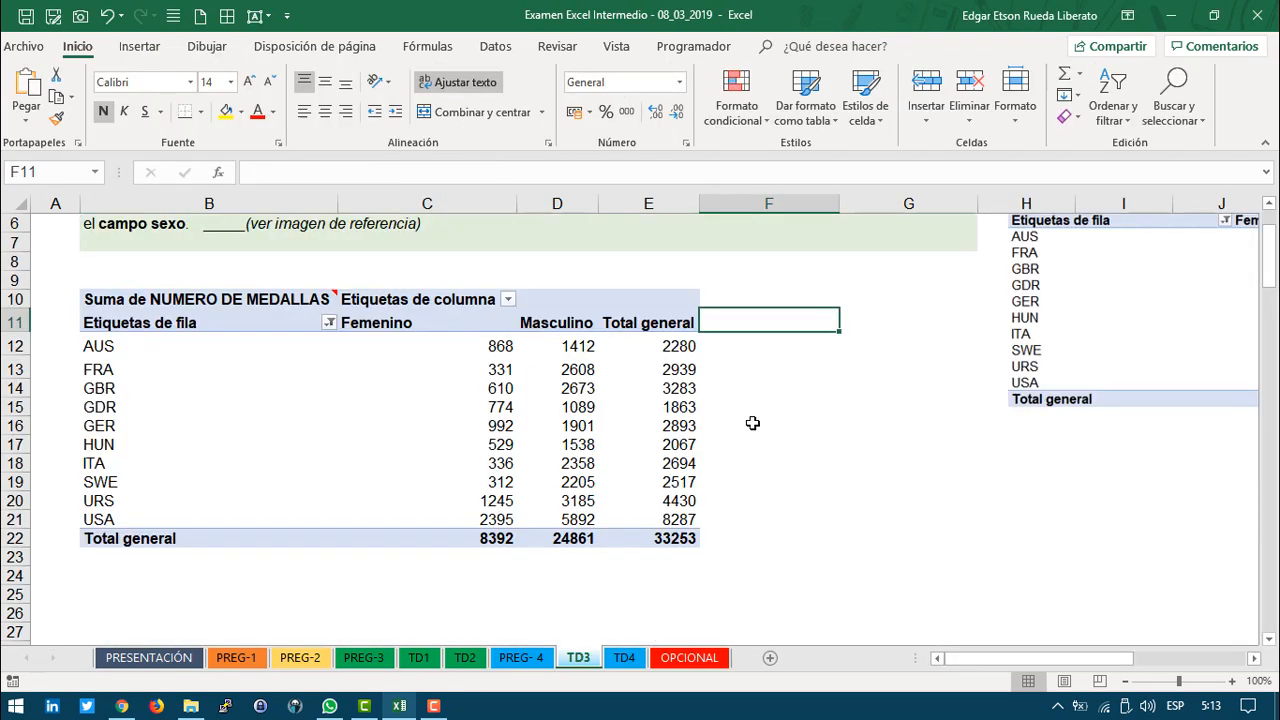
{"action": "left_click", "coordinate": [638, 425]}
{"action": "mouse_move", "coordinate": [782, 662]}
{"action": "left_mouse_down"}
{"action": "mouse_move", "coordinate": [872, 665]}
{"action": "mouse_move", "coordinate": [784, 663]}
{"action": "left_mouse_up"}
{"action": "left_click", "coordinate": [420, 447]}
{"action": "scroll", "coordinate": [446, 418], "scroll_direction": "up", "scroll_amount": 2}
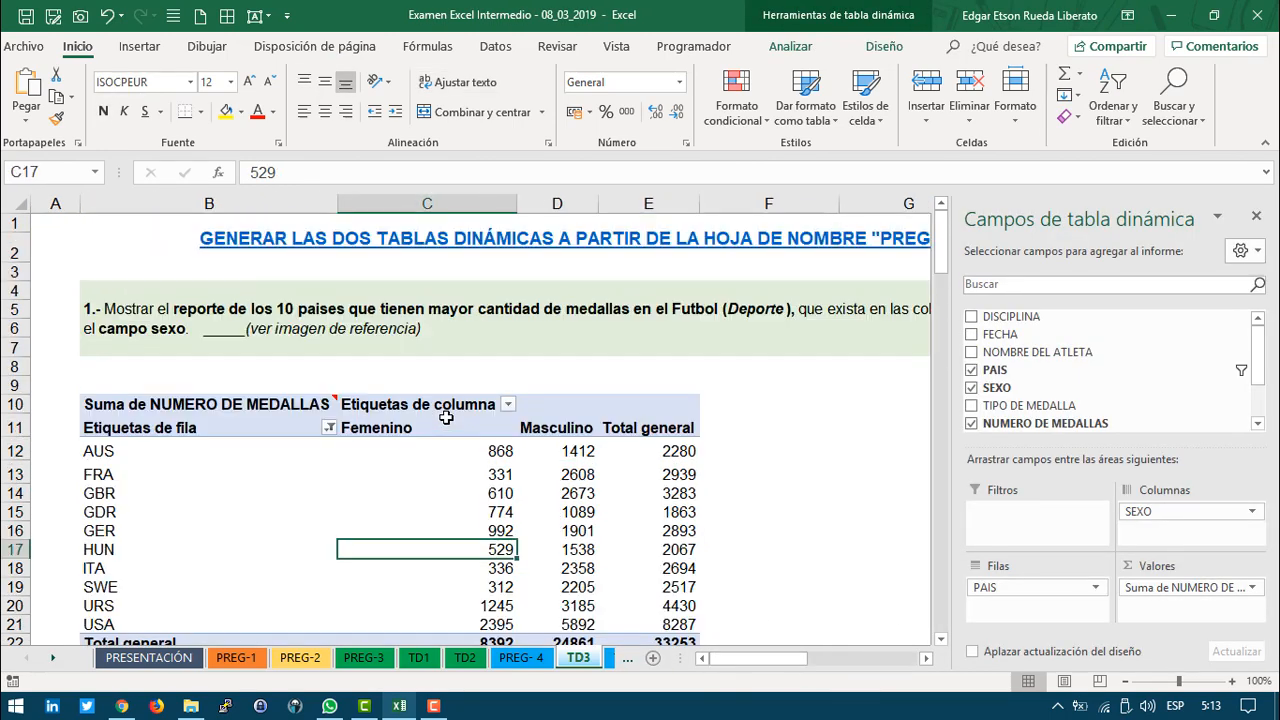
{"action": "scroll", "coordinate": [525, 483], "scroll_direction": "down", "scroll_amount": 2}
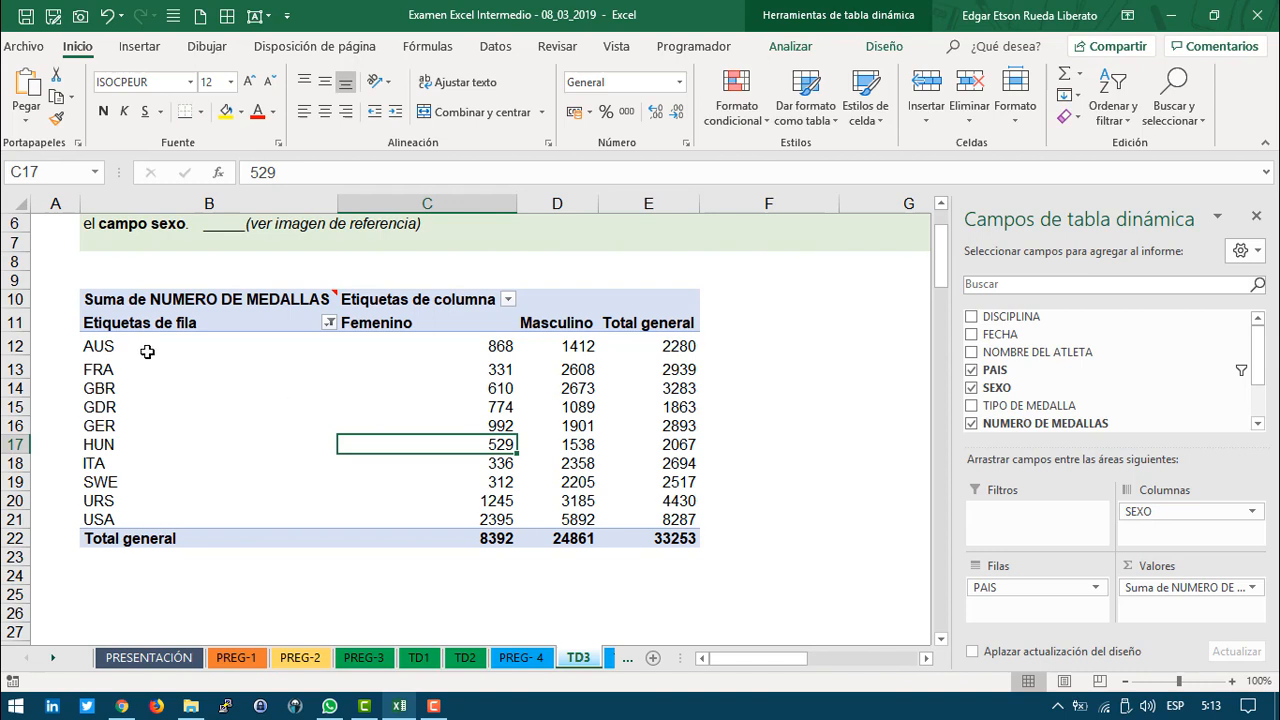
{"action": "left_click_drag", "start_coordinate": [147, 351], "coordinate": [152, 519]}
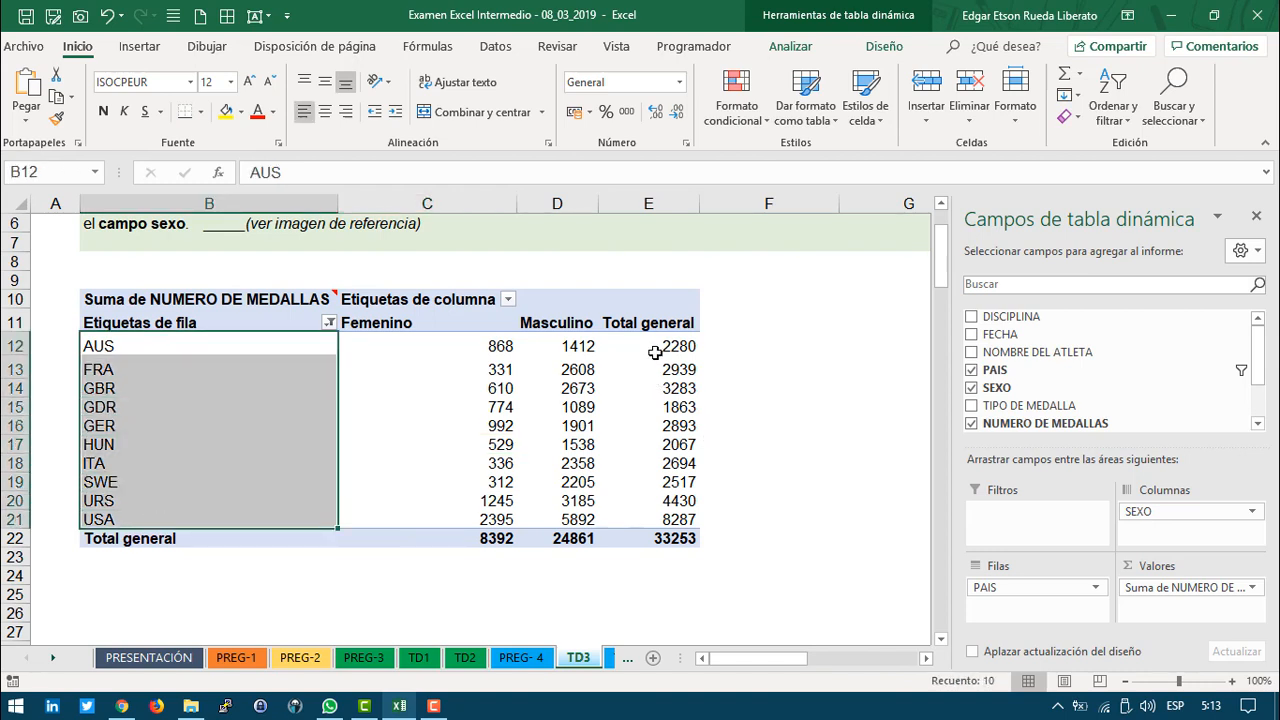
{"action": "left_click_drag", "start_coordinate": [655, 352], "coordinate": [655, 519]}
{"action": "left_click", "coordinate": [412, 326]}
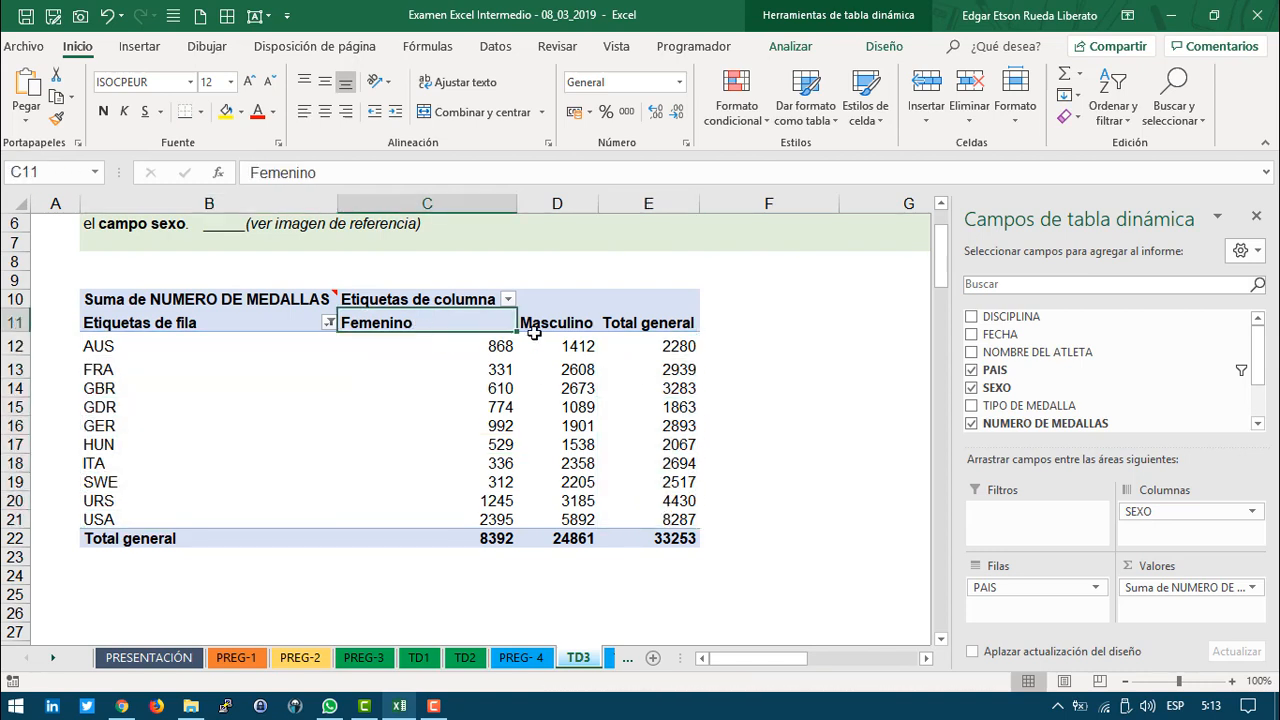
{"action": "left_click_drag", "start_coordinate": [548, 322], "coordinate": [556, 540]}
{"action": "left_click_drag", "start_coordinate": [437, 320], "coordinate": [483, 431]}
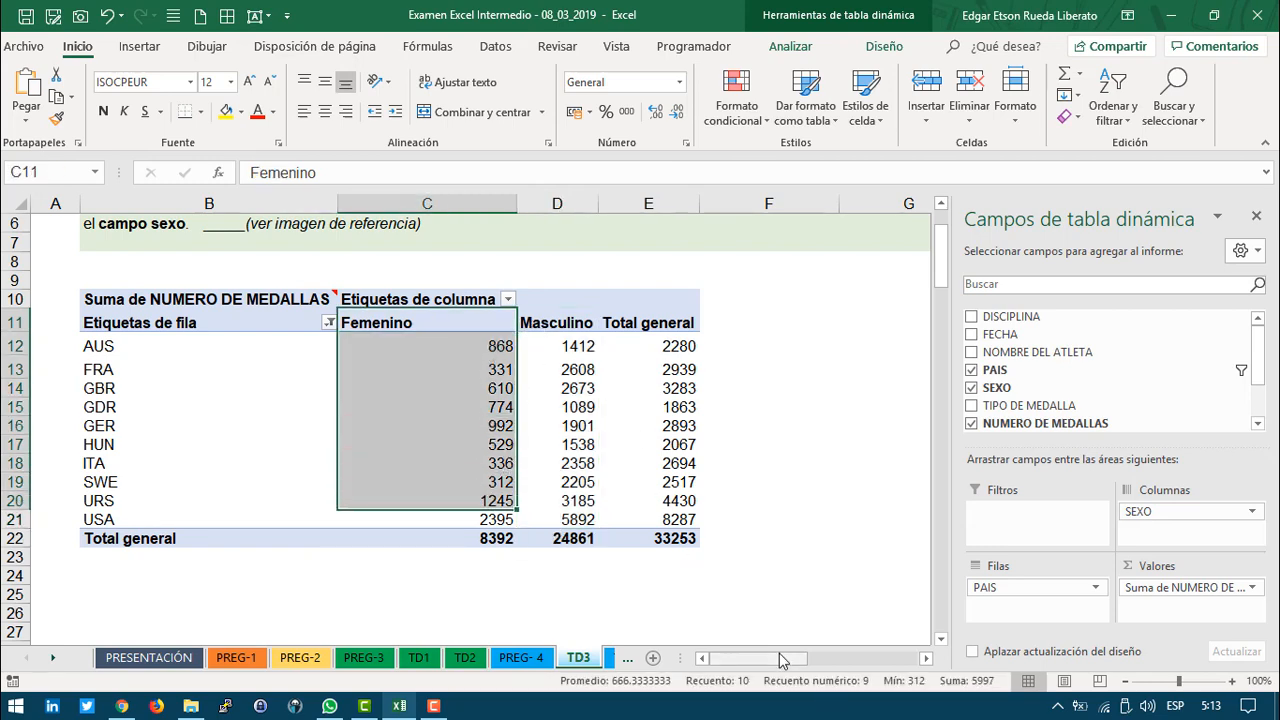
Step: Insert a 2-D stacked column pivot chart from the medals pivot table, matching the chart in the reference image
{"action": "left_click_drag", "start_coordinate": [784, 660], "coordinate": [818, 663]}
{"action": "scroll", "coordinate": [655, 505], "scroll_direction": "up", "scroll_amount": 2}
{"action": "scroll", "coordinate": [650, 503], "scroll_direction": "down", "scroll_amount": 2}
{"action": "left_click", "coordinate": [737, 364]}
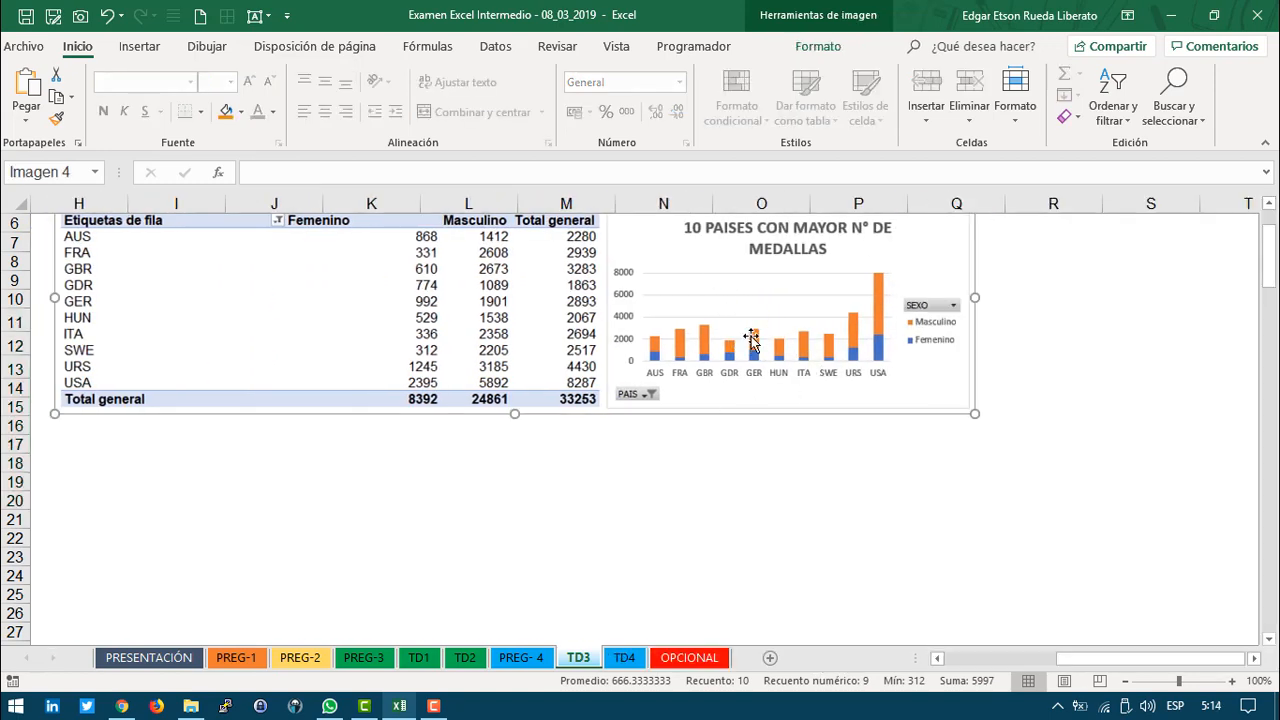
{"action": "scroll", "coordinate": [746, 340], "scroll_direction": "up", "scroll_amount": 2}
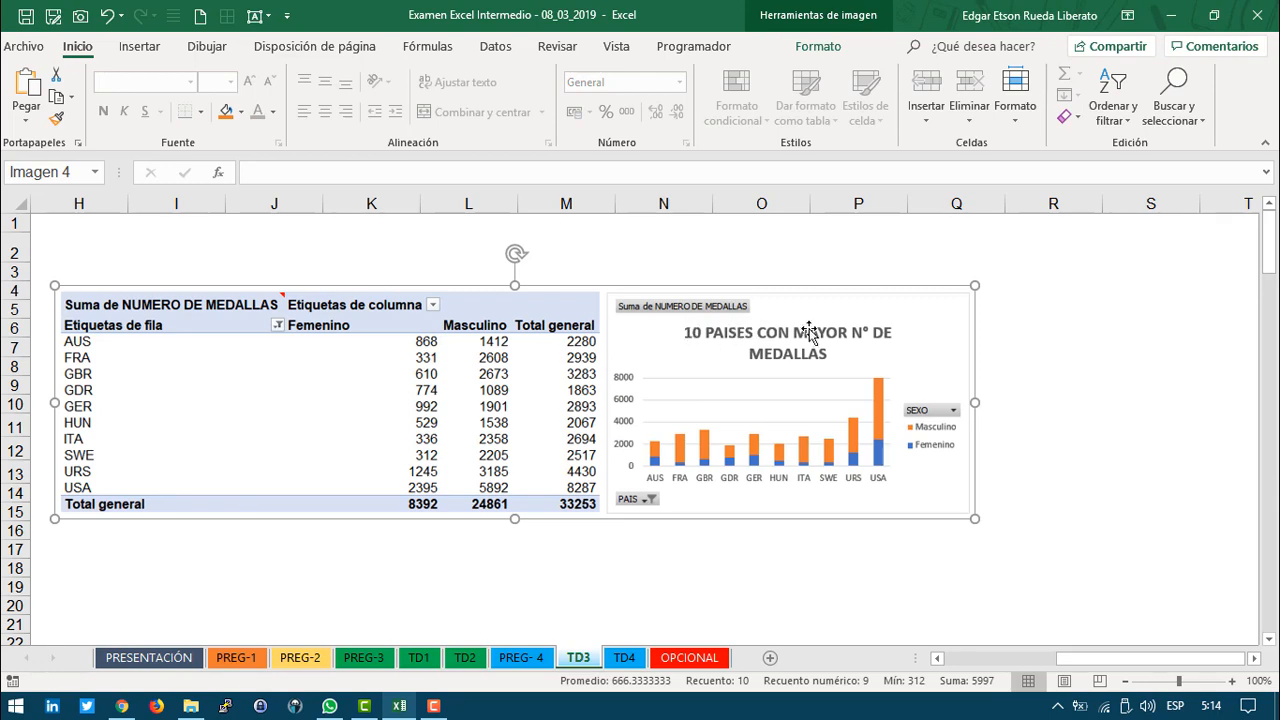
{"action": "left_click", "coordinate": [995, 658]}
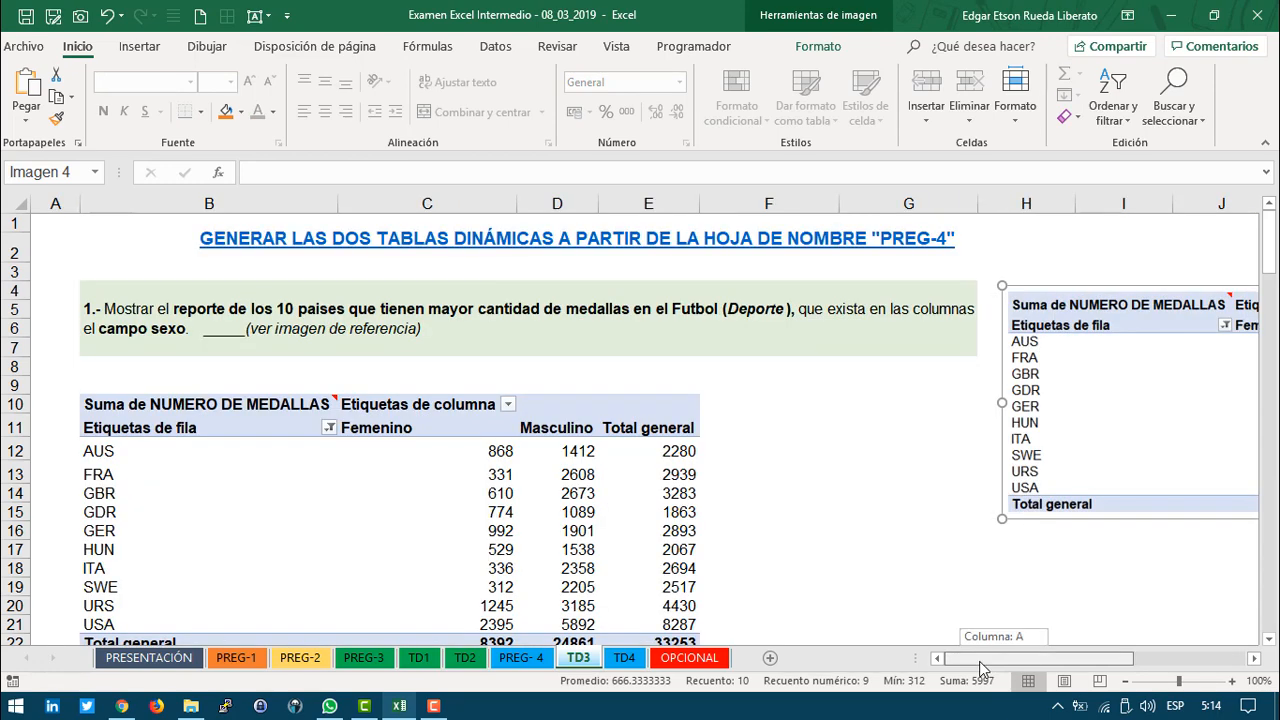
{"action": "left_click", "coordinate": [420, 427]}
{"action": "left_click", "coordinate": [450, 474]}
{"action": "left_click", "coordinate": [140, 47]}
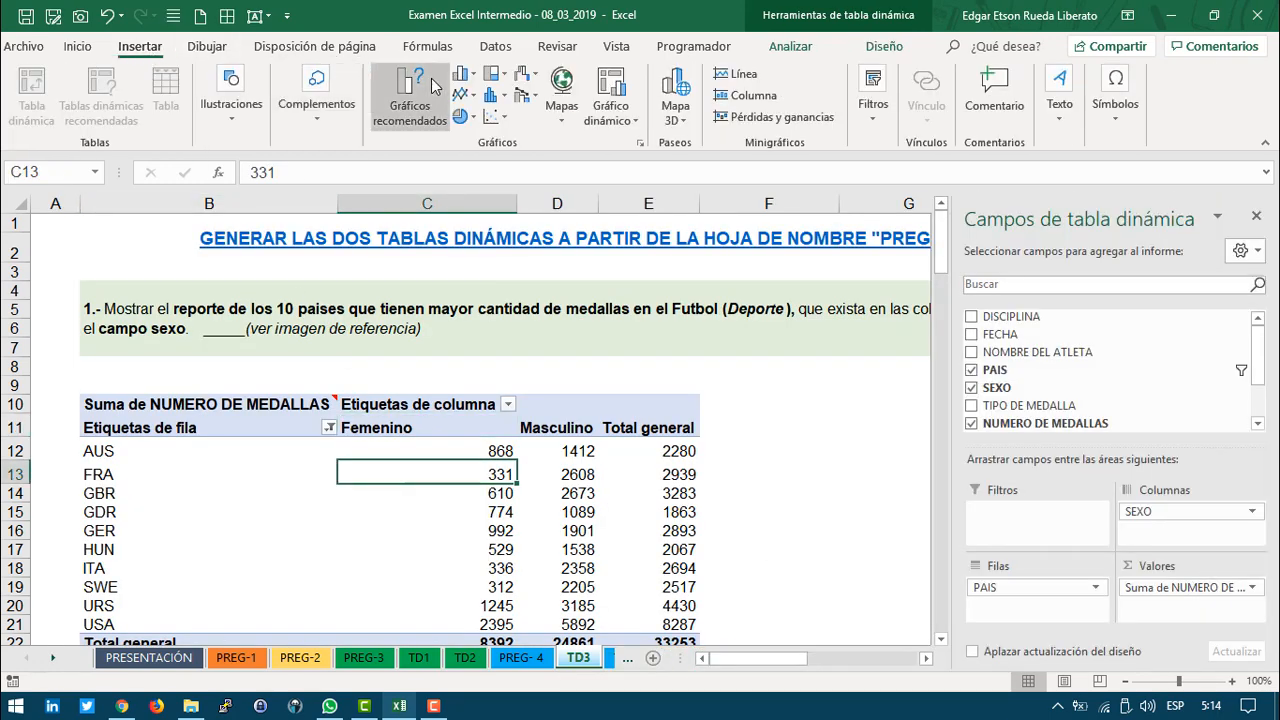
{"action": "left_click", "coordinate": [468, 76]}
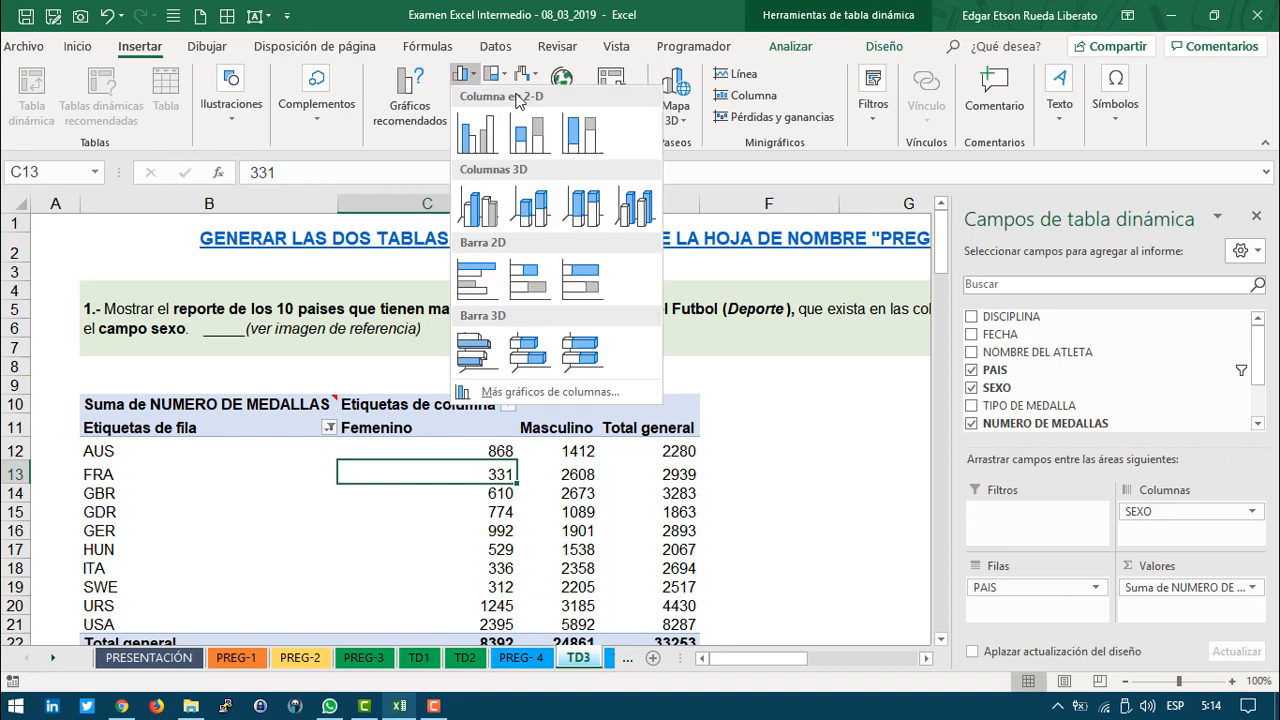
{"action": "left_click", "coordinate": [531, 142]}
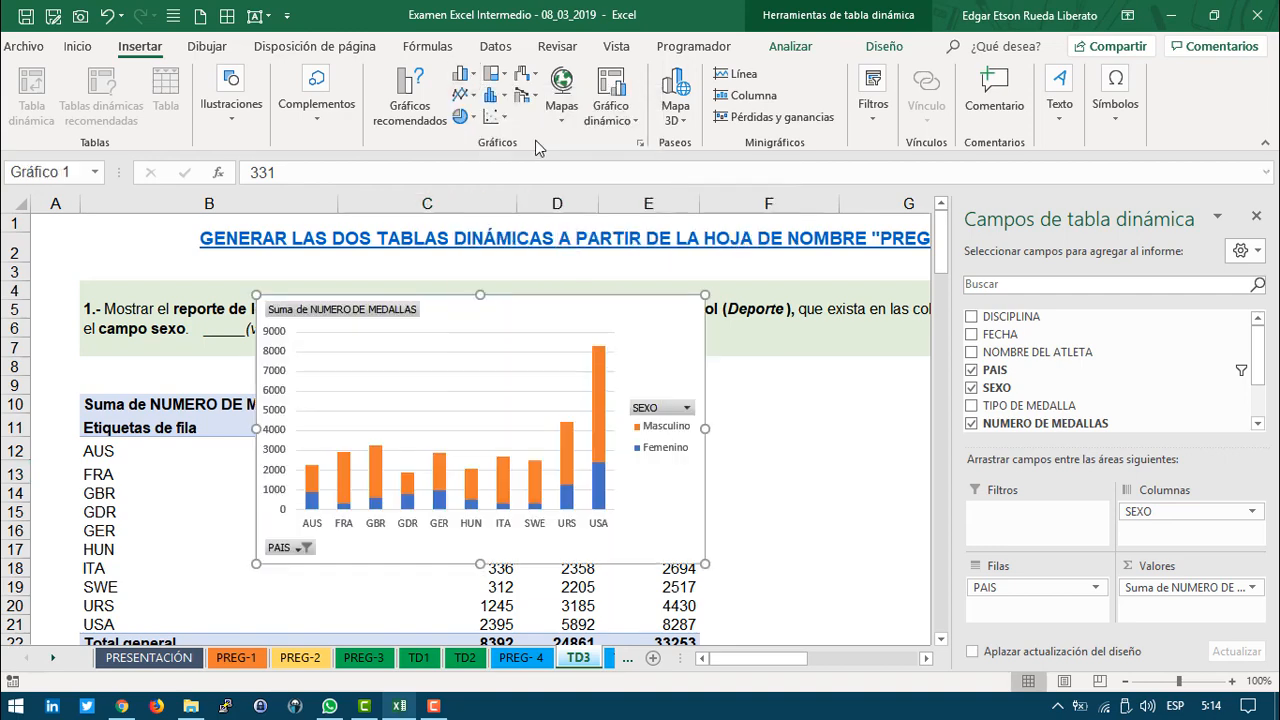
Step: Move the pivot chart beside the pivot table so its upper-left corner sits near cell F10
{"action": "left_click_drag", "start_coordinate": [543, 303], "coordinate": [817, 444]}
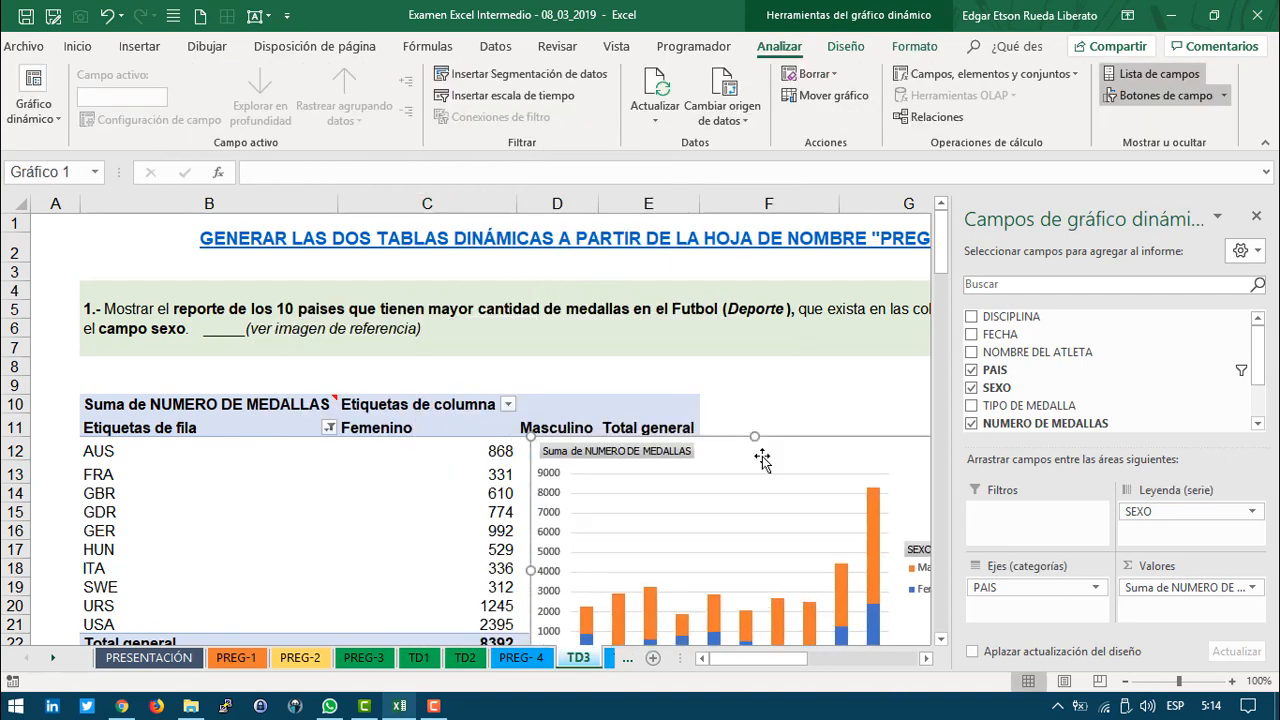
{"action": "left_click_drag", "start_coordinate": [760, 659], "coordinate": [818, 661]}
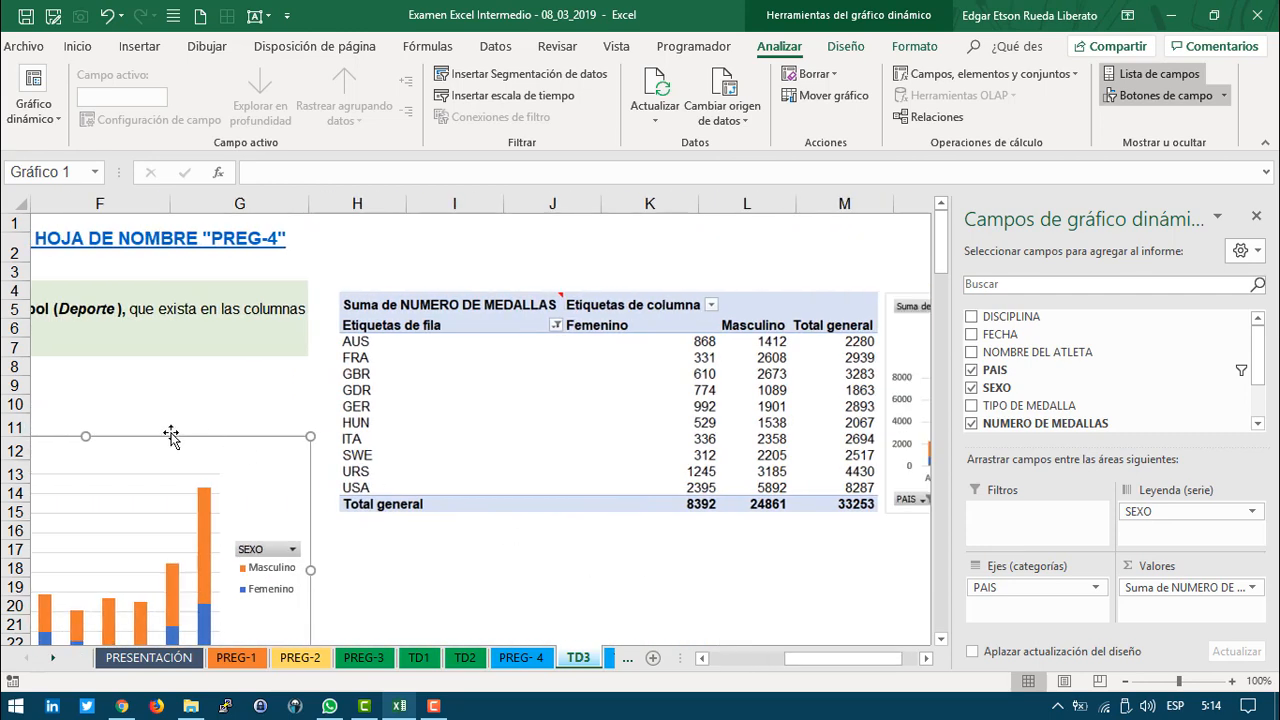
{"action": "left_click_drag", "start_coordinate": [174, 437], "coordinate": [349, 406]}
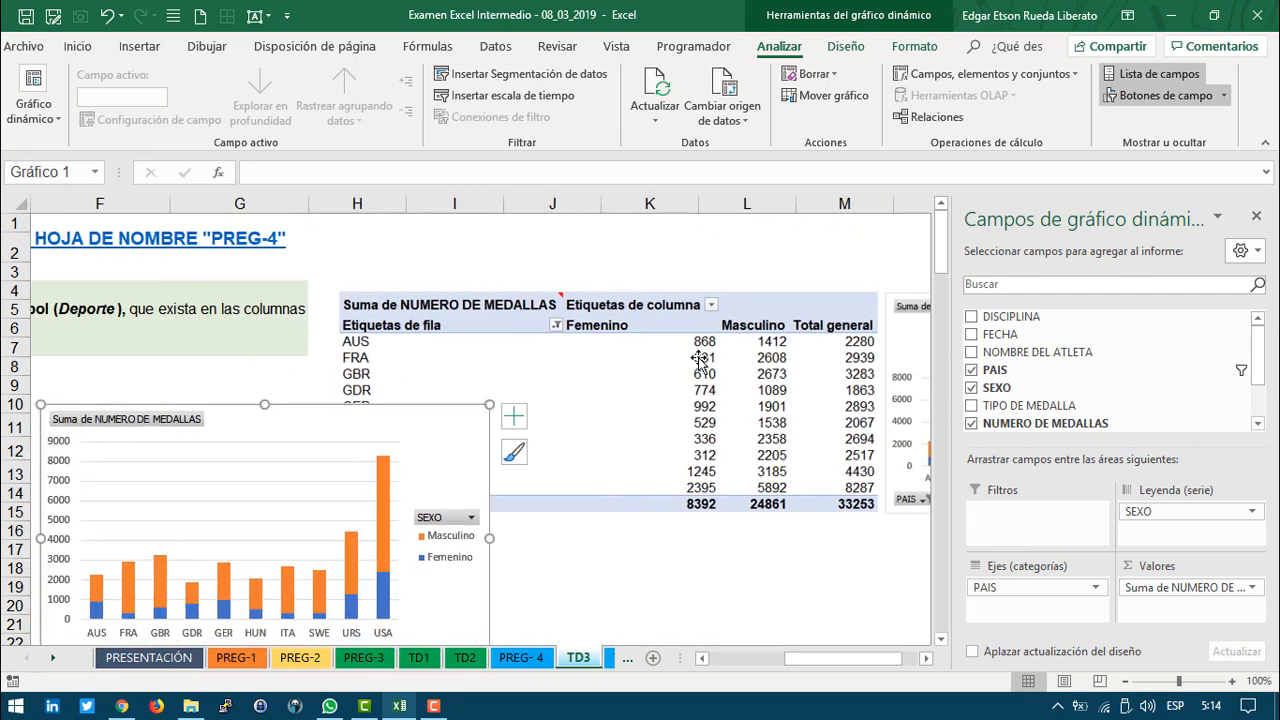
Step: Compare the chart with the reference image and add a chart title to the pivot chart
{"action": "left_click", "coordinate": [705, 362]}
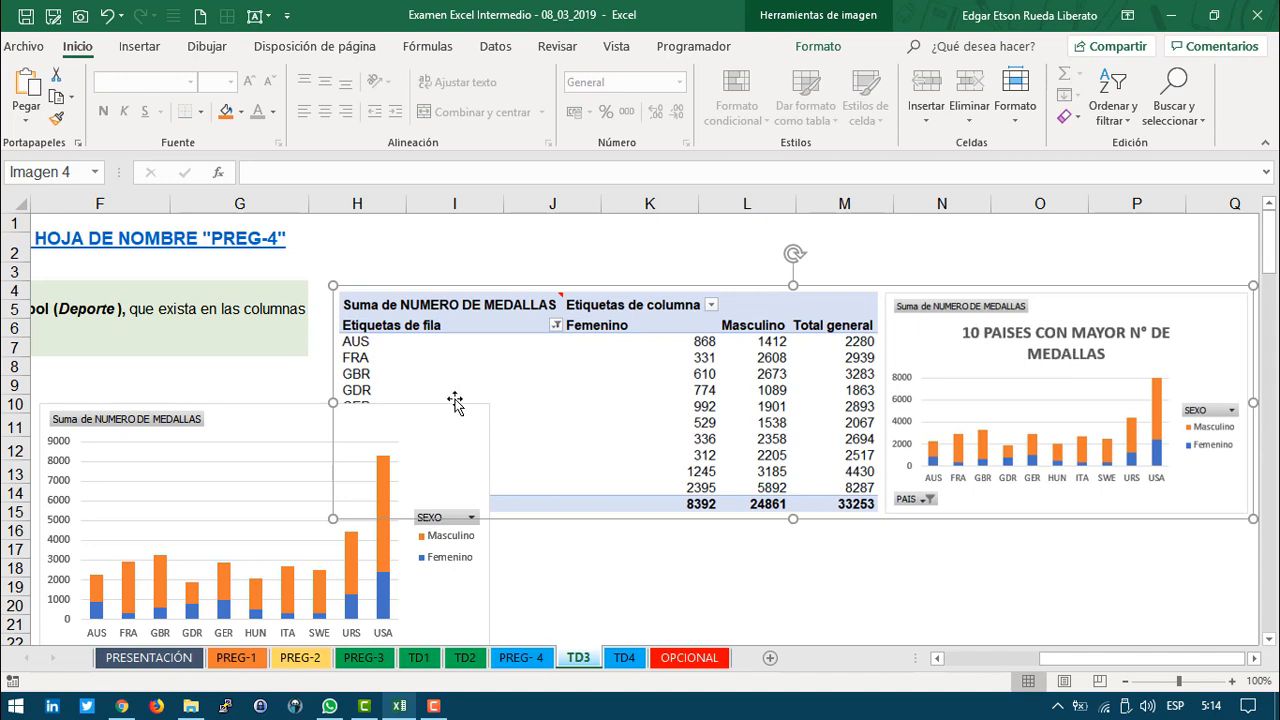
{"action": "left_click", "coordinate": [197, 485]}
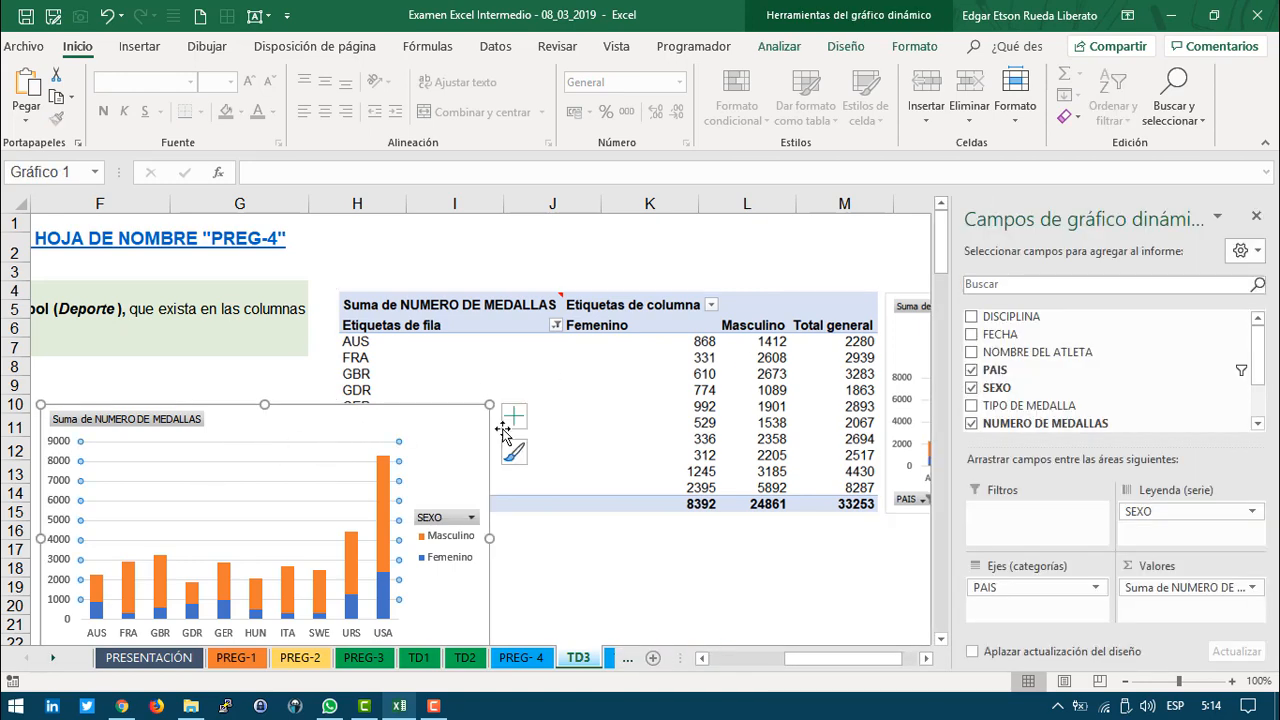
{"action": "left_click", "coordinate": [514, 415]}
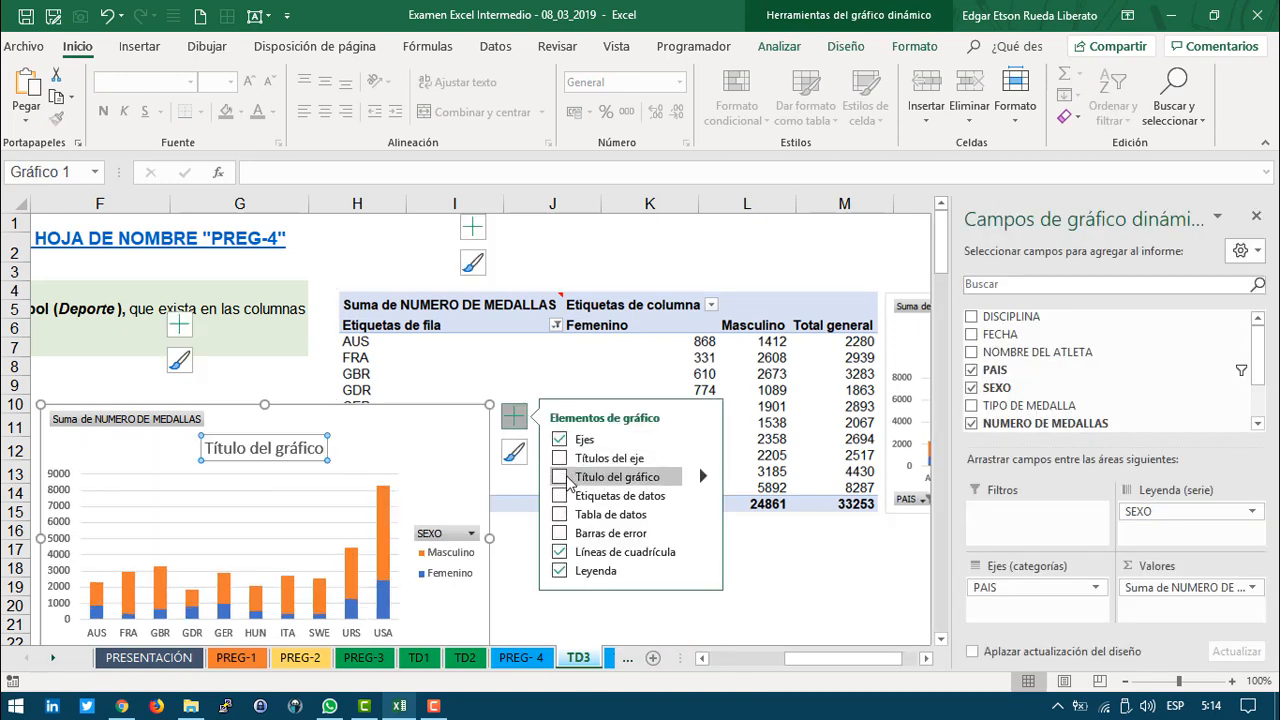
{"action": "left_click", "coordinate": [560, 477]}
Step: Set the pivot chart's title to "10 PAISES CON MAYOR N° DE MEDALLAS"
{"action": "left_click", "coordinate": [314, 452]}
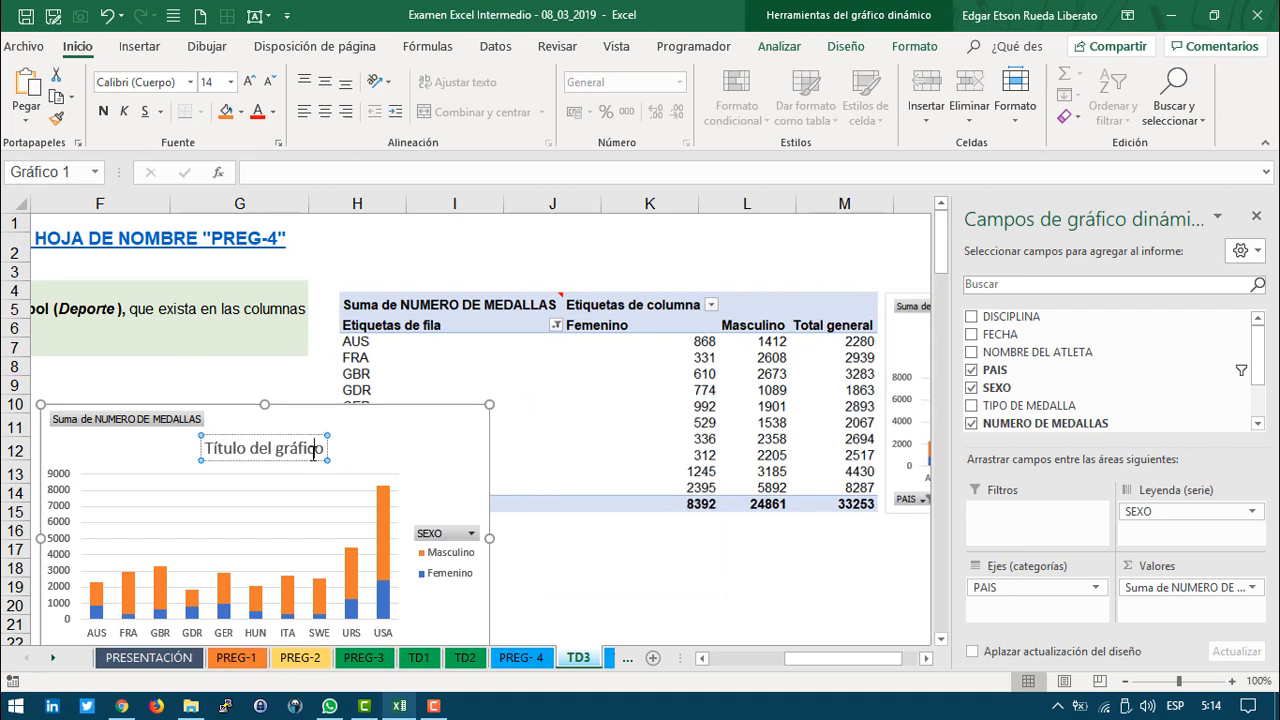
{"action": "triple_click", "coordinate": [313, 452]}
{"action": "type", "text": "10 Paise"}
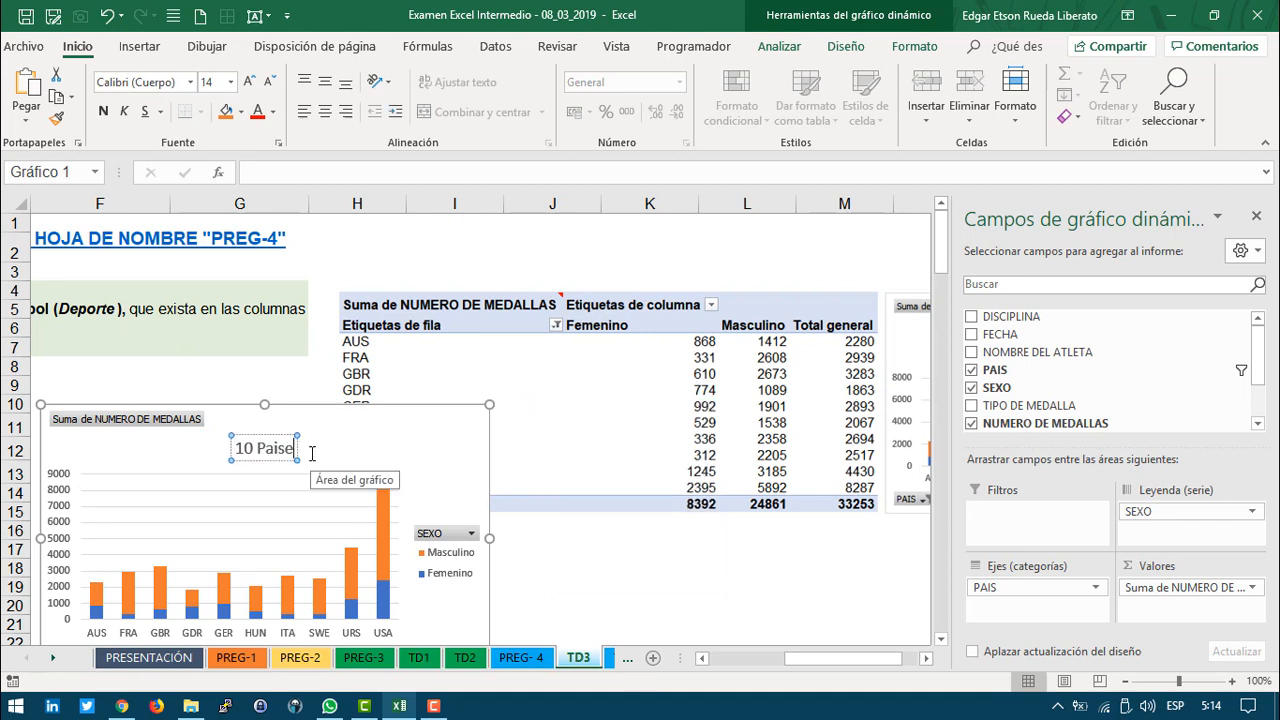
{"action": "key", "text": "BackSpace"}
{"action": "key", "text": "BackSpace"}
{"action": "key", "text": "BackSpace"}
{"action": "key", "text": "BackSpace"}
{"action": "type", "text": "AISES CON"}
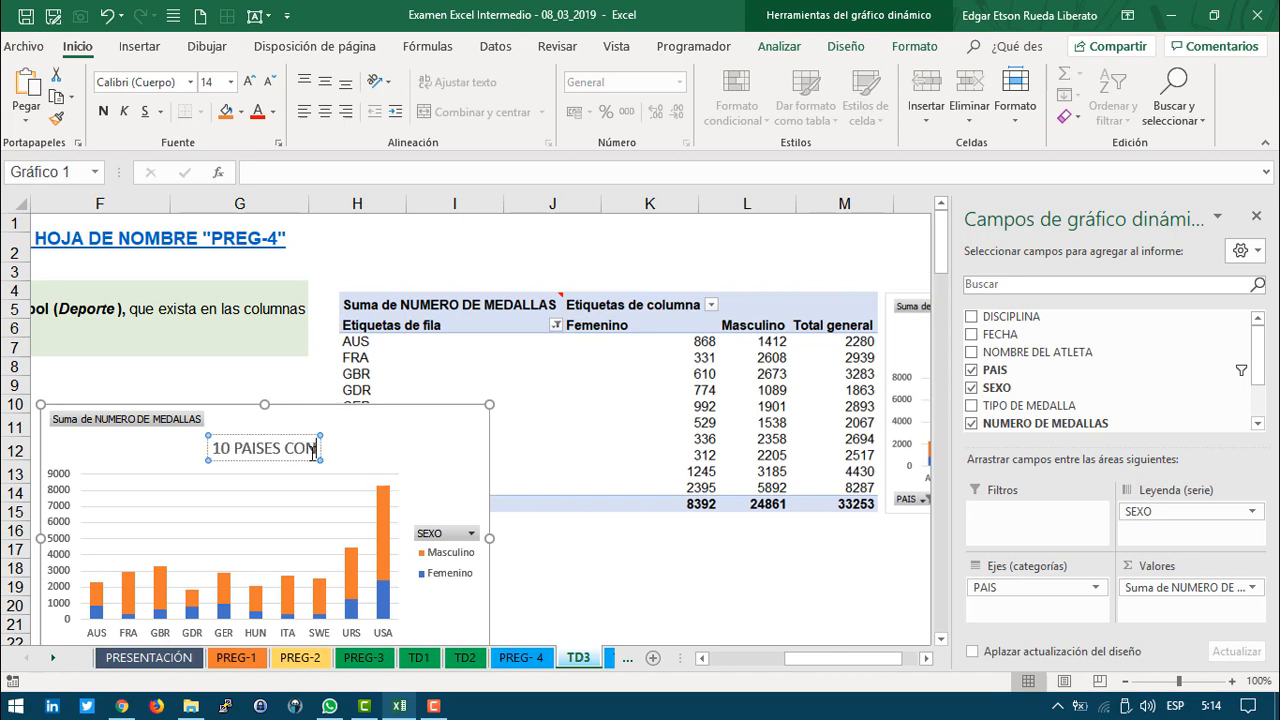
{"action": "type", "text": " MAYOR NUME"}
{"action": "key", "text": "BackSpace"}
{"action": "key", "text": "BackSpace"}
{"action": "key", "text": "BackSpace"}
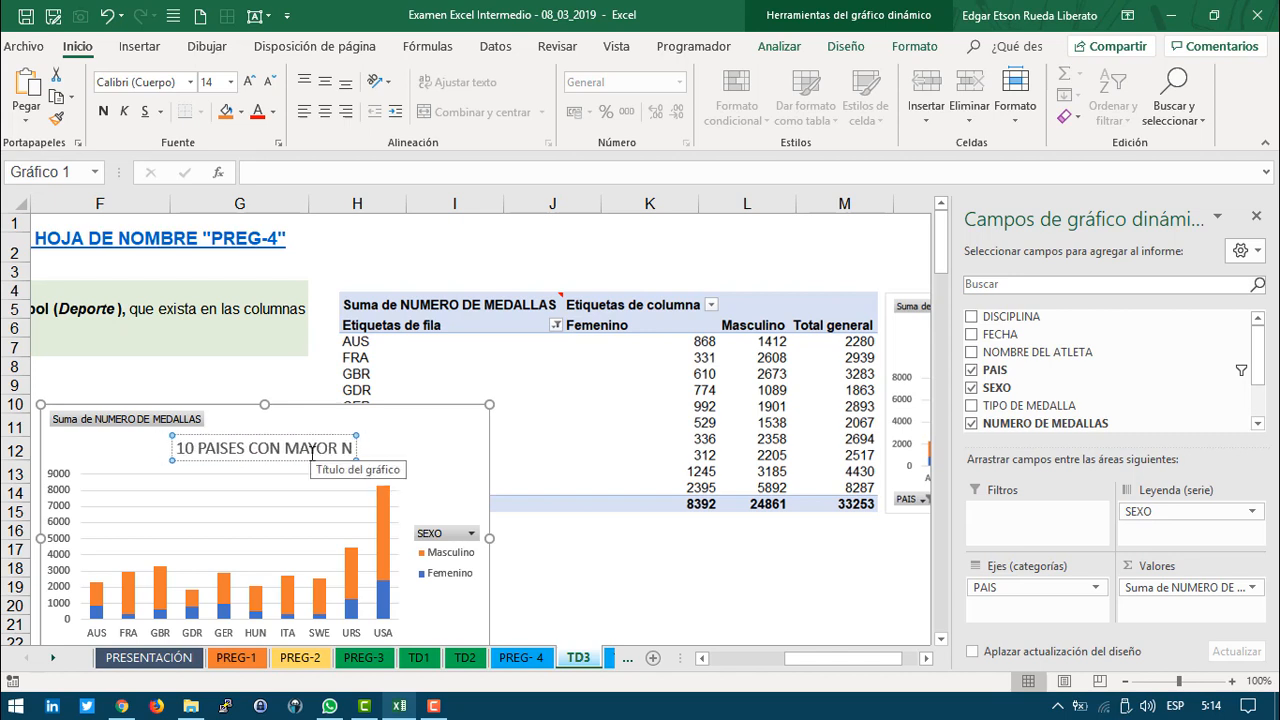
{"action": "type", "text": "º DE MEDAL"}
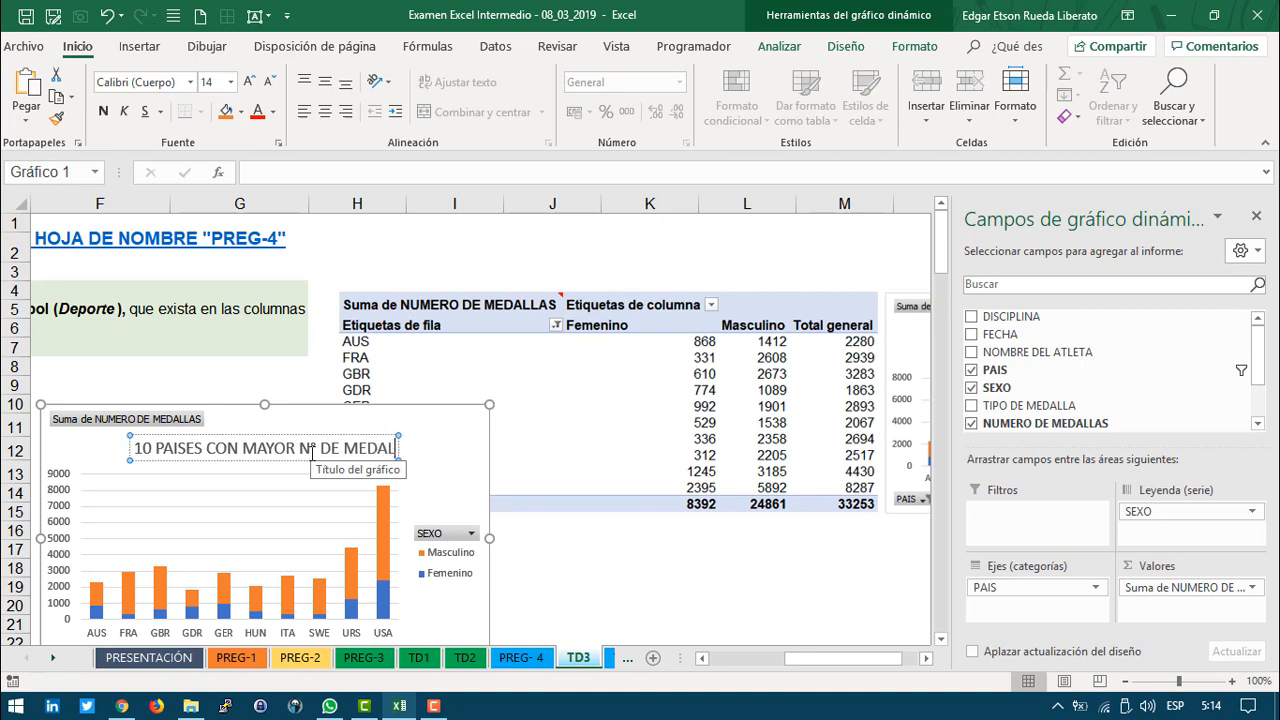
{"action": "type", "text": "LAS"}
{"action": "left_click", "coordinate": [637, 566]}
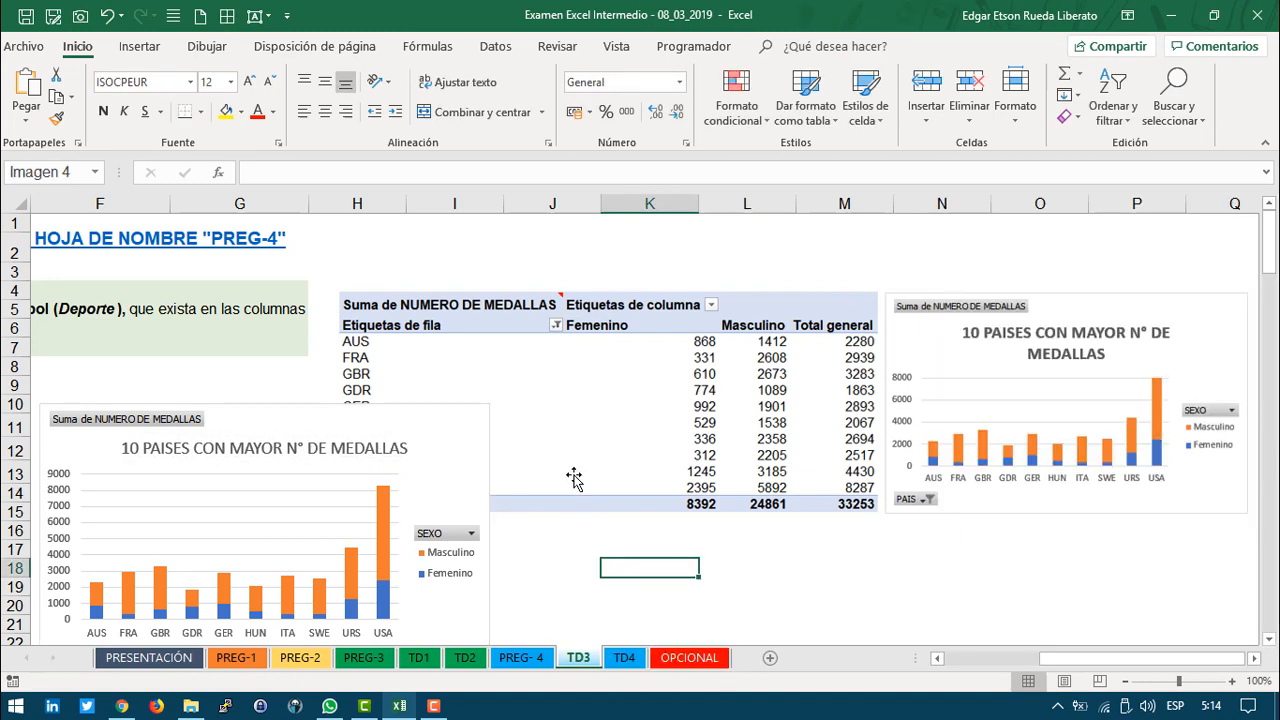
Step: Move the reference picture clear of the pivot chart and resize the chart to end level with the pivot table's Total general row
{"action": "left_click_drag", "start_coordinate": [574, 480], "coordinate": [732, 455]}
{"action": "left_click", "coordinate": [970, 665]}
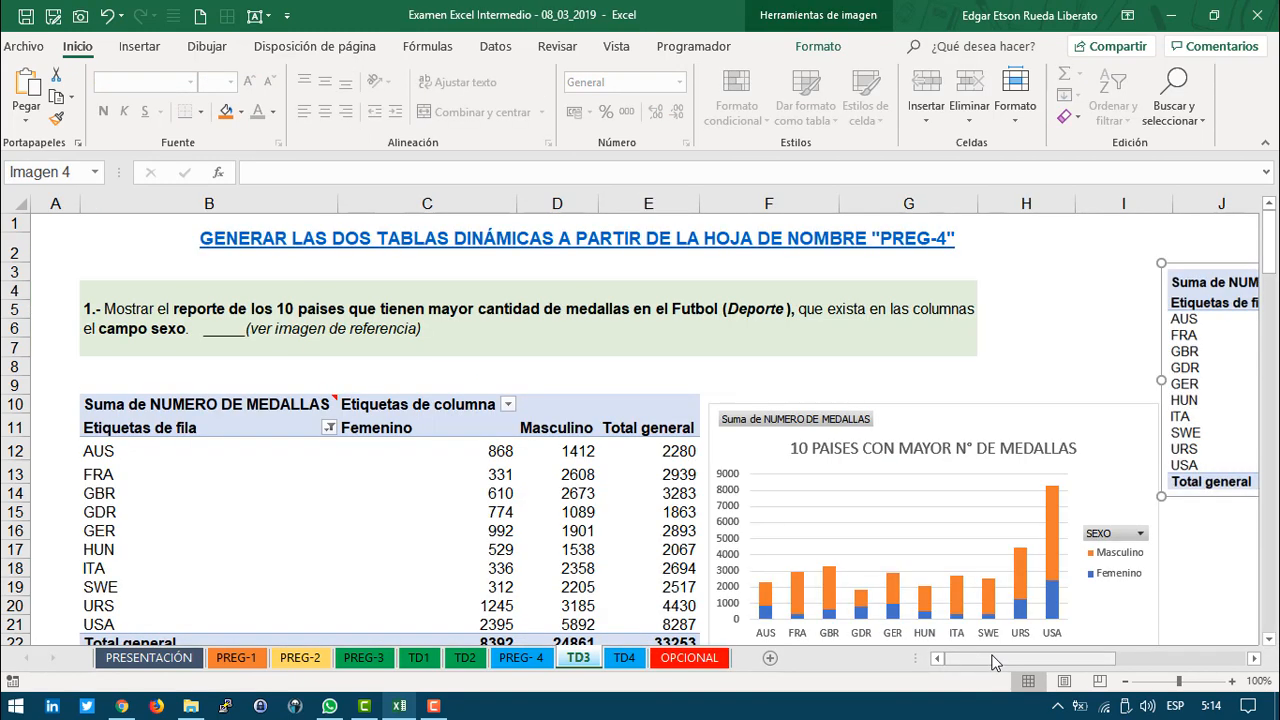
{"action": "scroll", "coordinate": [518, 422], "scroll_direction": "down", "scroll_amount": 2}
{"action": "left_click_drag", "start_coordinate": [172, 302], "coordinate": [640, 542]}
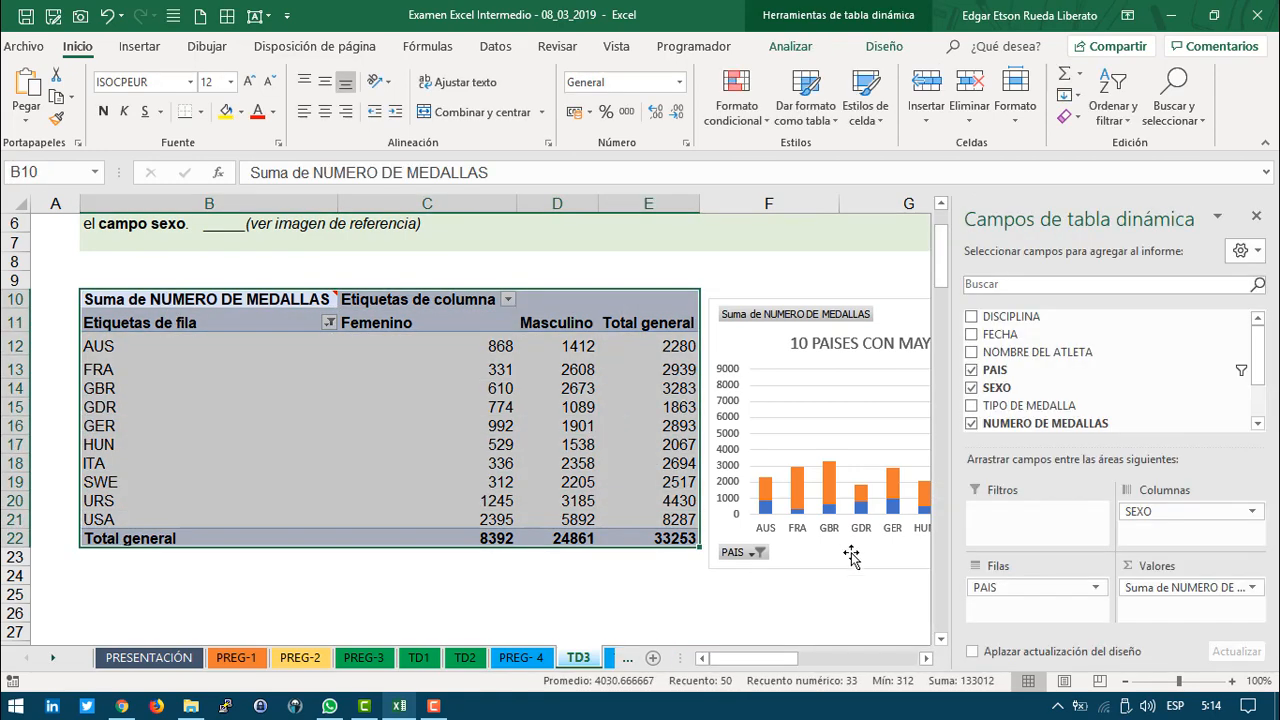
{"action": "left_click", "coordinate": [848, 548]}
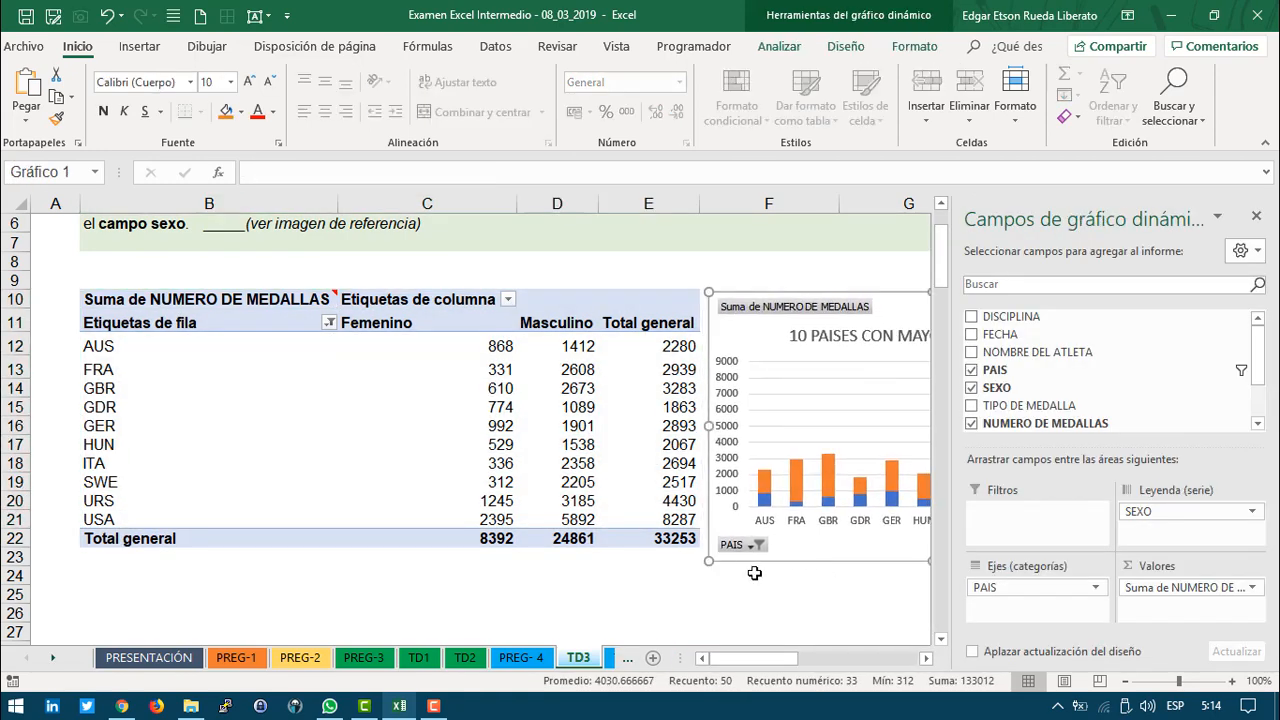
{"action": "left_click_drag", "start_coordinate": [711, 563], "coordinate": [716, 549]}
{"action": "left_click", "coordinate": [800, 560]}
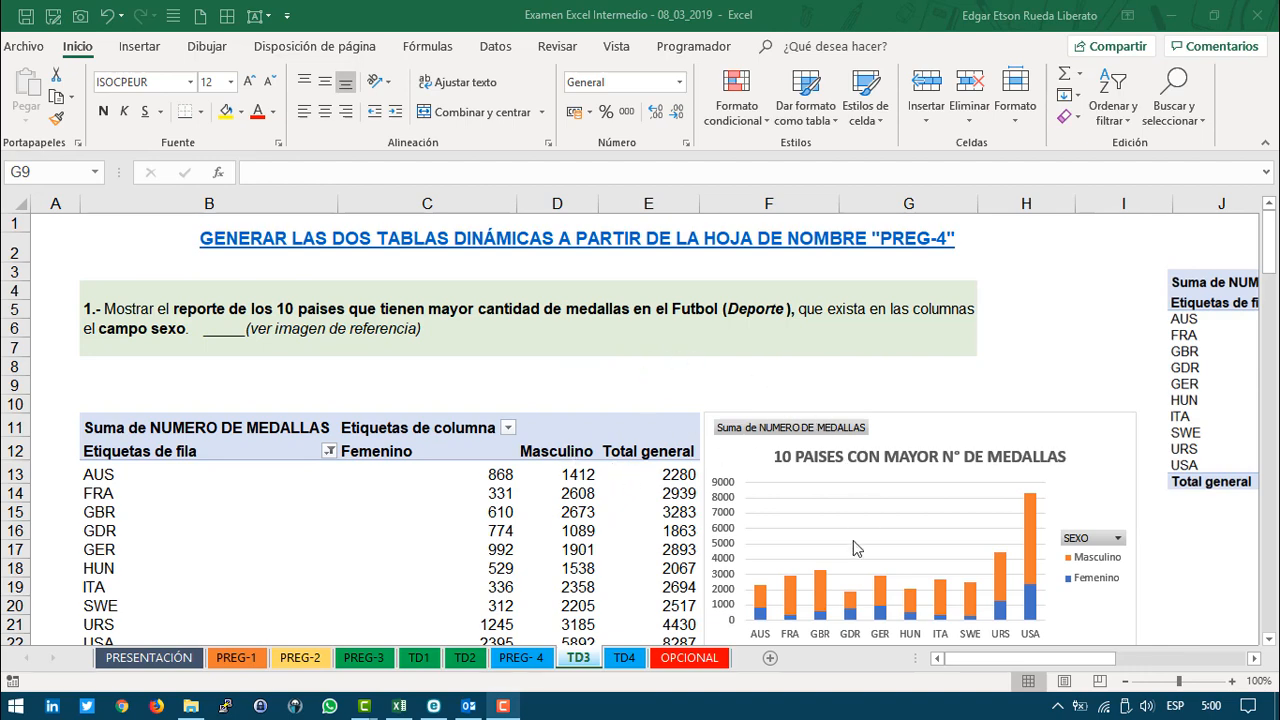
Step: Hide the pivot chart field list and compare the titled chart with the reference picture
{"action": "left_click", "coordinate": [825, 492]}
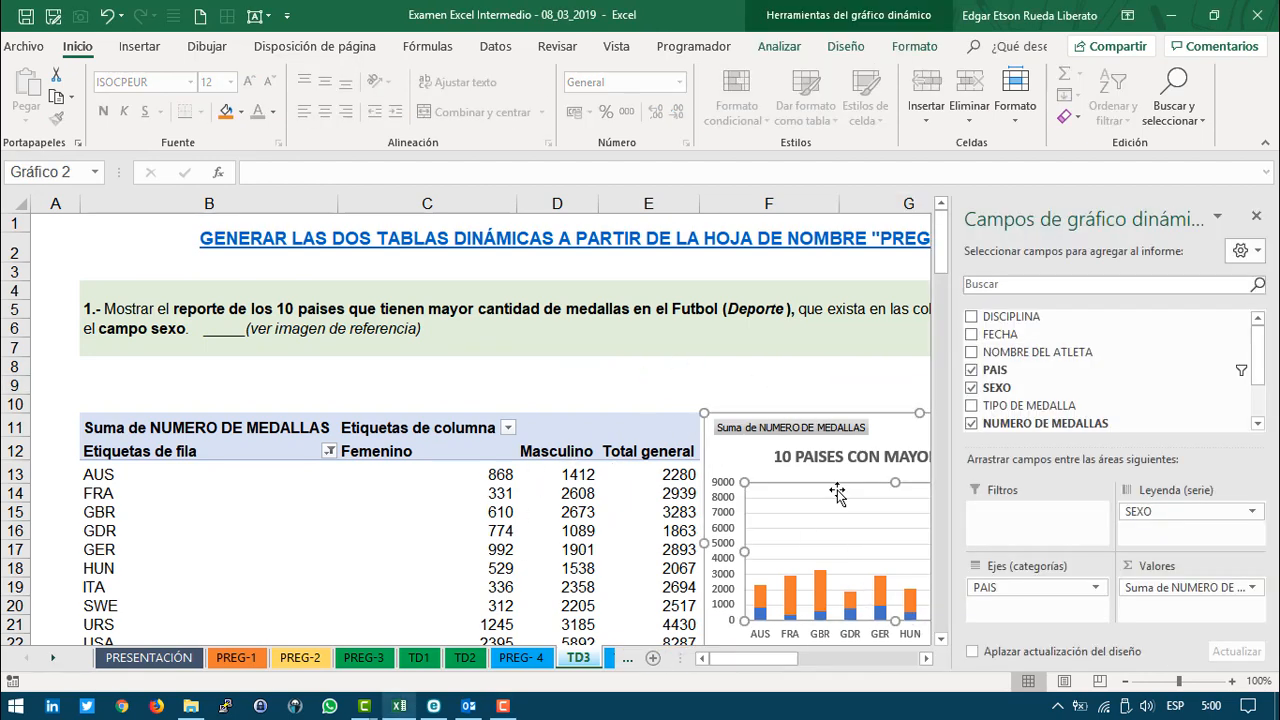
{"action": "left_click", "coordinate": [1256, 216]}
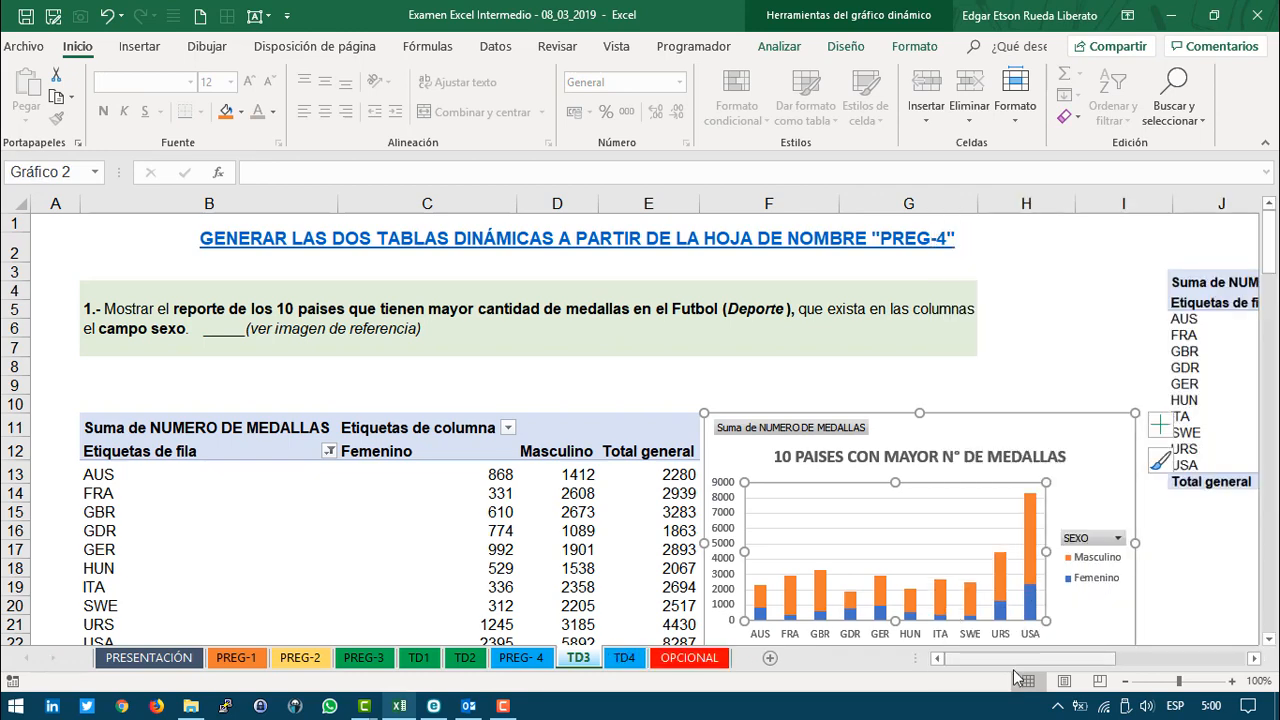
{"action": "left_click_drag", "start_coordinate": [1024, 657], "coordinate": [1112, 651]}
{"action": "left_click", "coordinate": [840, 395]}
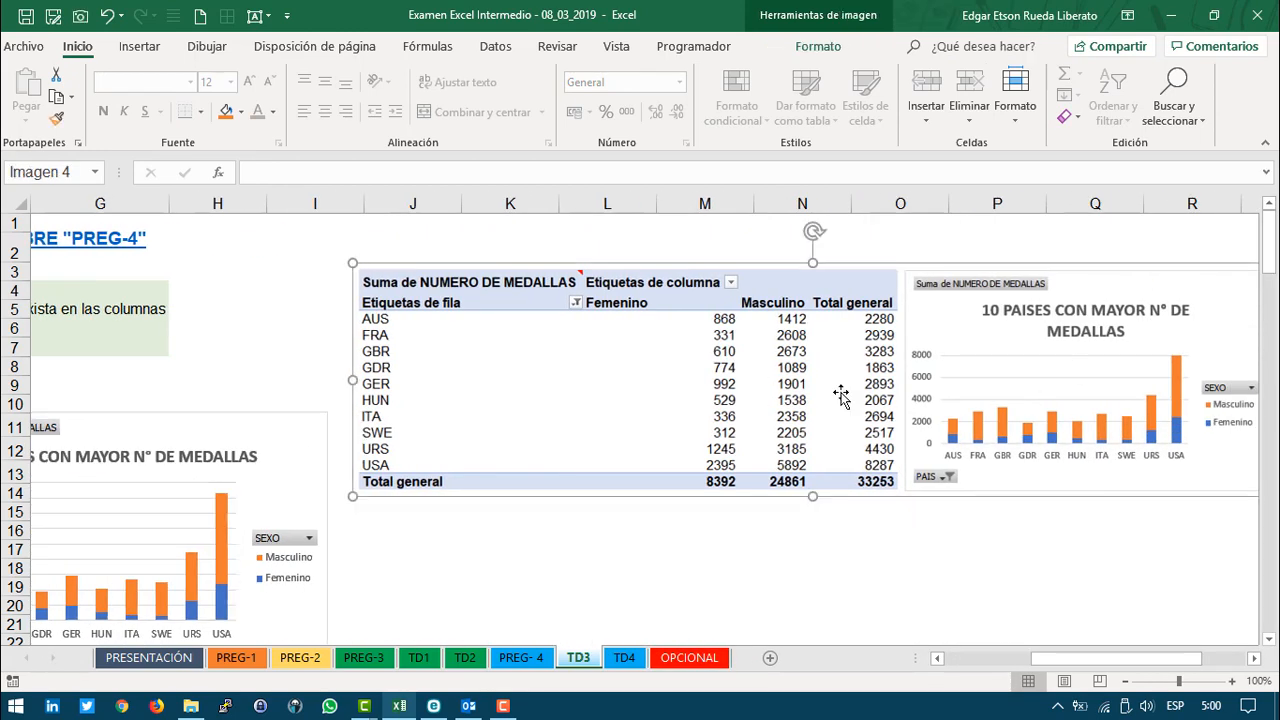
{"action": "left_click", "coordinate": [1020, 657]}
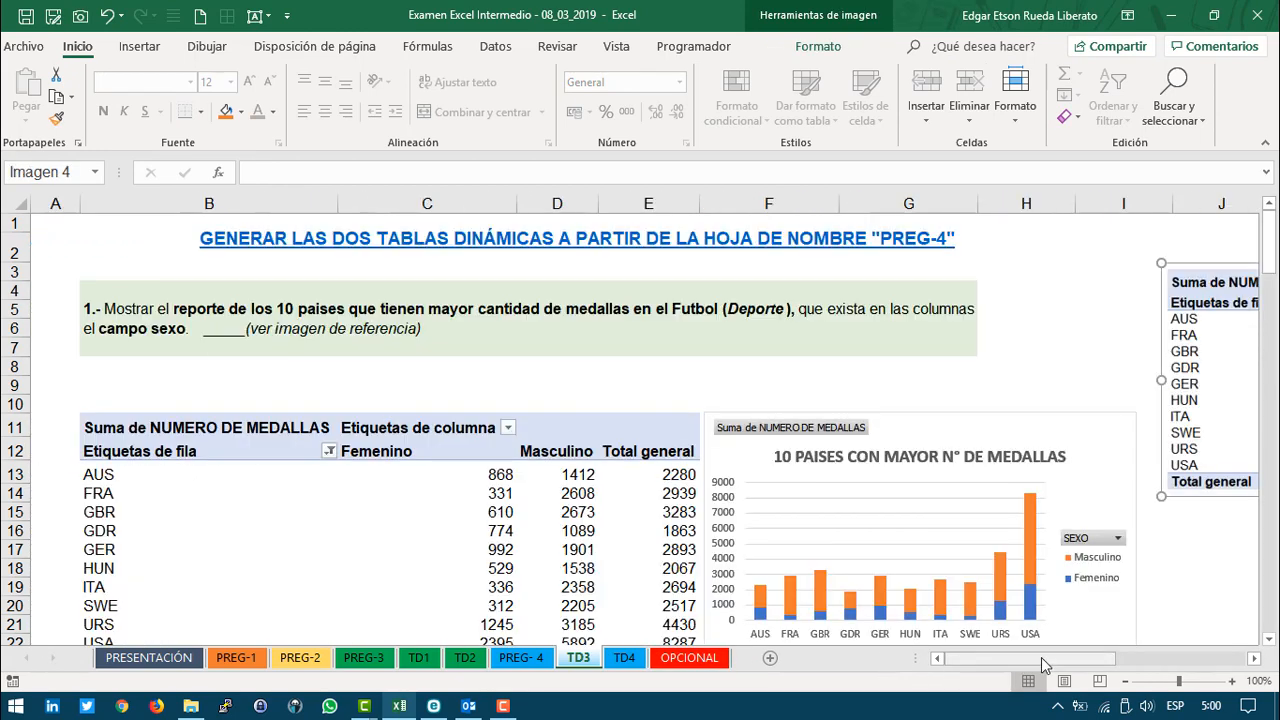
Step: Check the statement's "en el Futbol (Deporte)" condition in B4 against the pivot table, pivot chart and reference picture
{"action": "left_click", "coordinate": [636, 316]}
{"action": "double_click", "coordinate": [599, 312]}
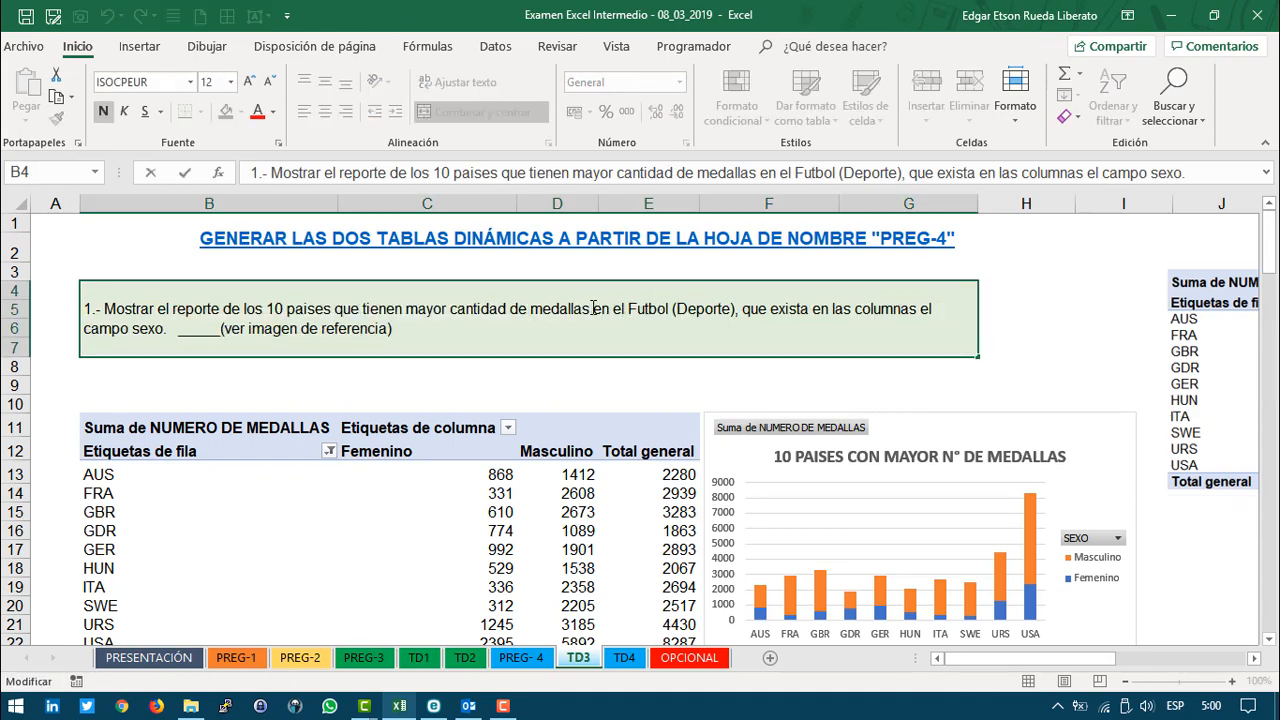
{"action": "left_click_drag", "start_coordinate": [628, 308], "coordinate": [740, 310]}
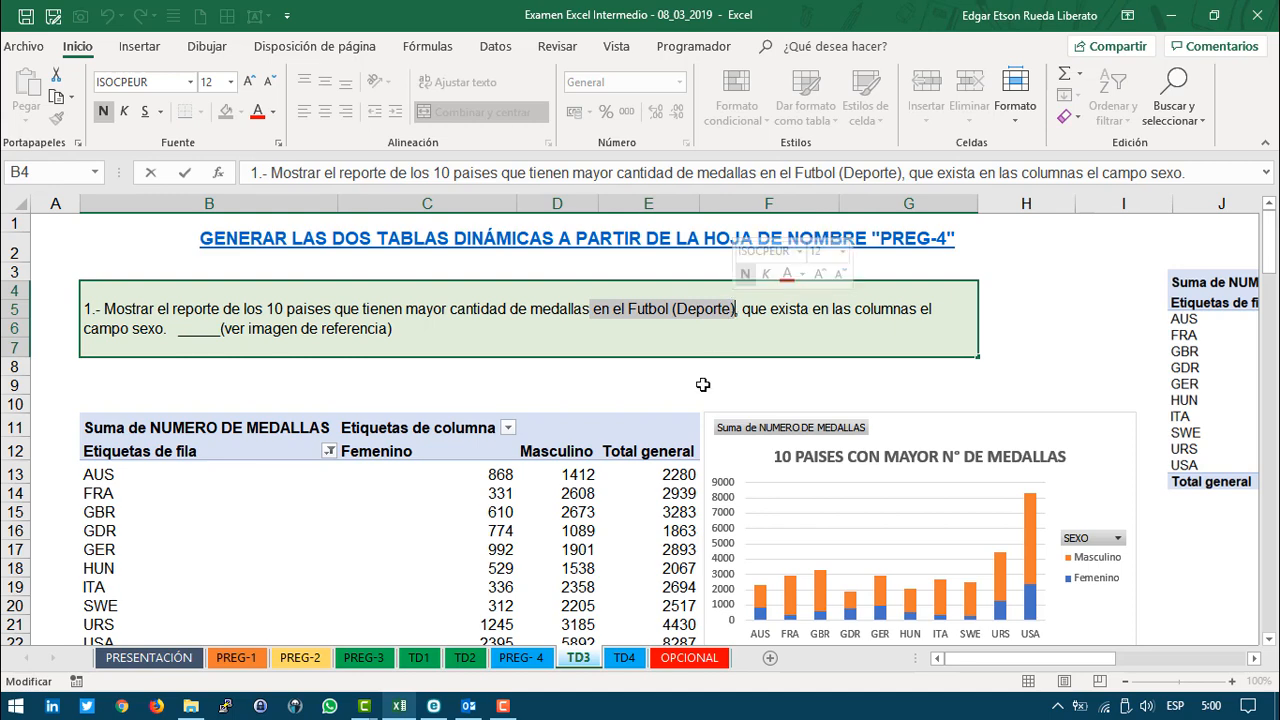
{"action": "left_click", "coordinate": [697, 387]}
{"action": "left_click", "coordinate": [600, 478]}
{"action": "left_click", "coordinate": [568, 497]}
{"action": "left_click", "coordinate": [340, 496]}
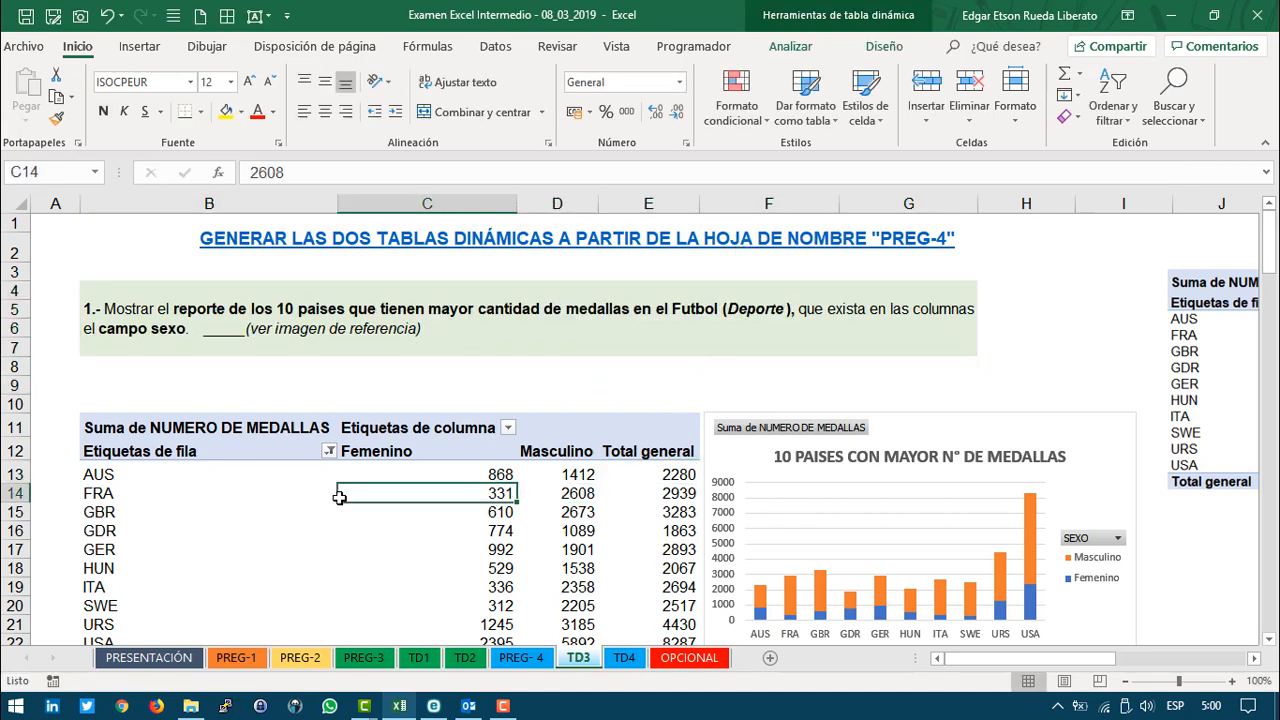
{"action": "left_click", "coordinate": [635, 531]}
{"action": "left_click", "coordinate": [837, 535]}
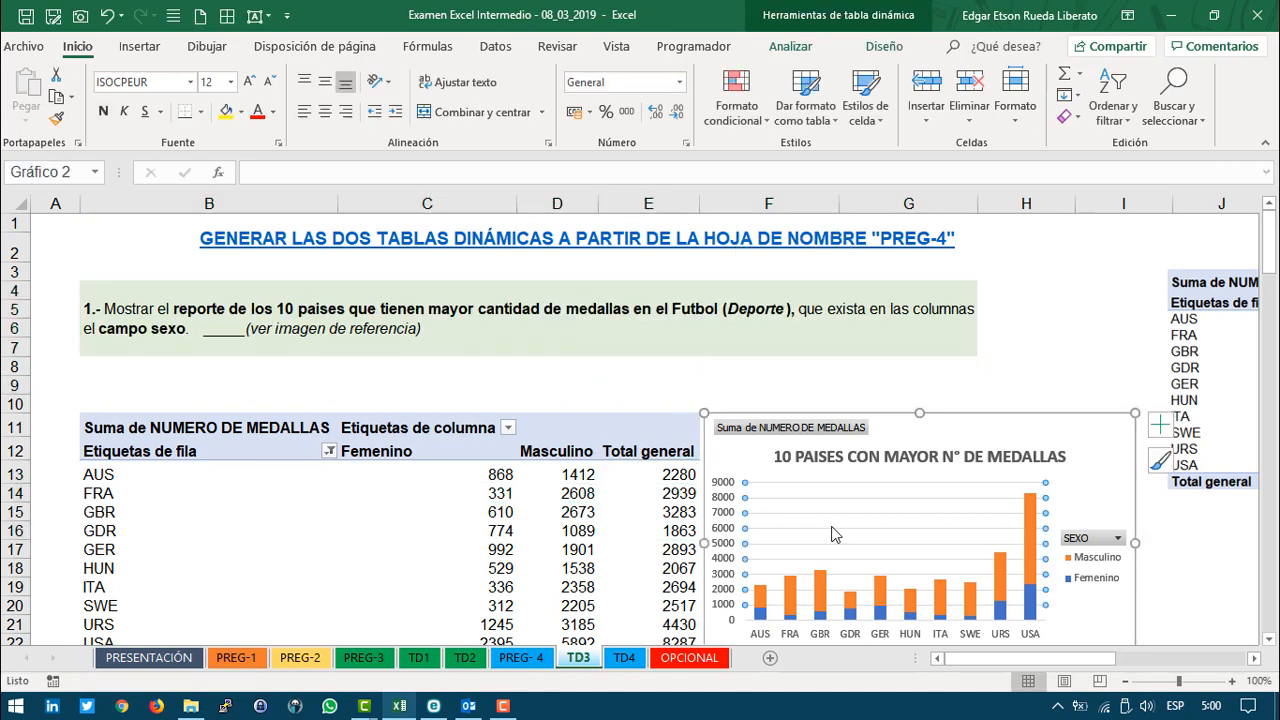
{"action": "left_click", "coordinate": [373, 520]}
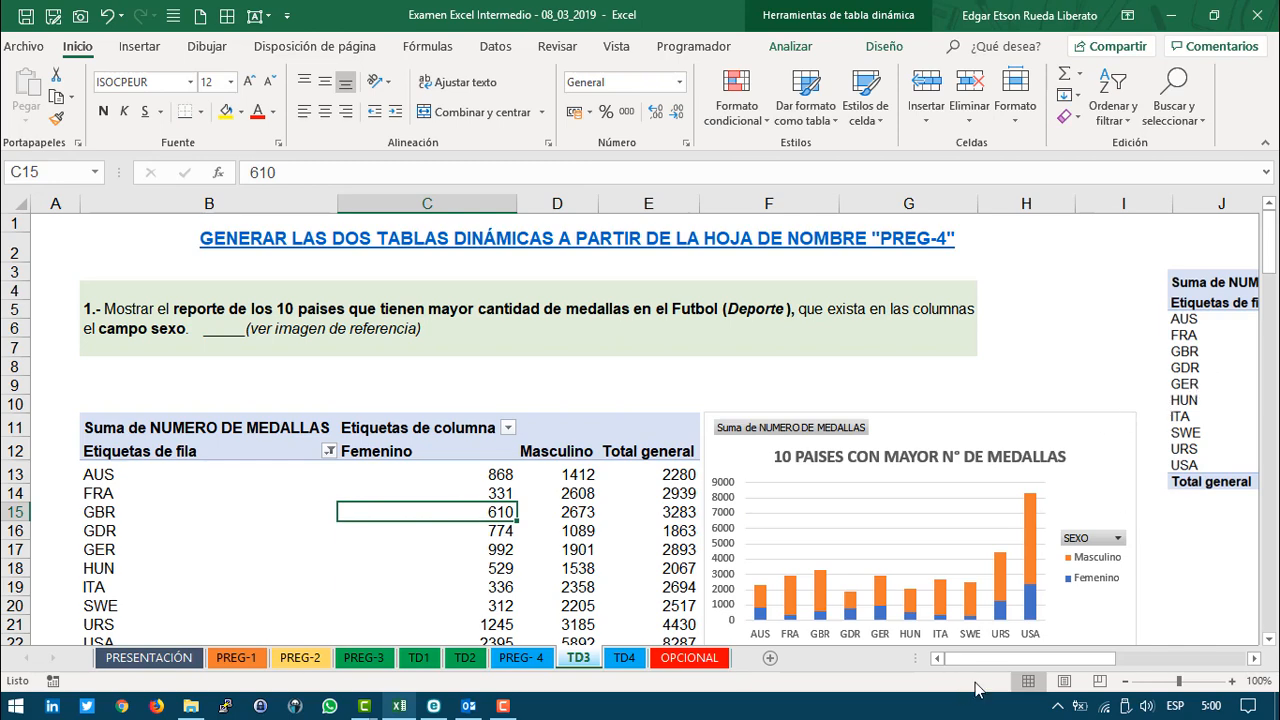
{"action": "left_click_drag", "start_coordinate": [985, 660], "coordinate": [1058, 660]}
{"action": "left_click", "coordinate": [988, 343]}
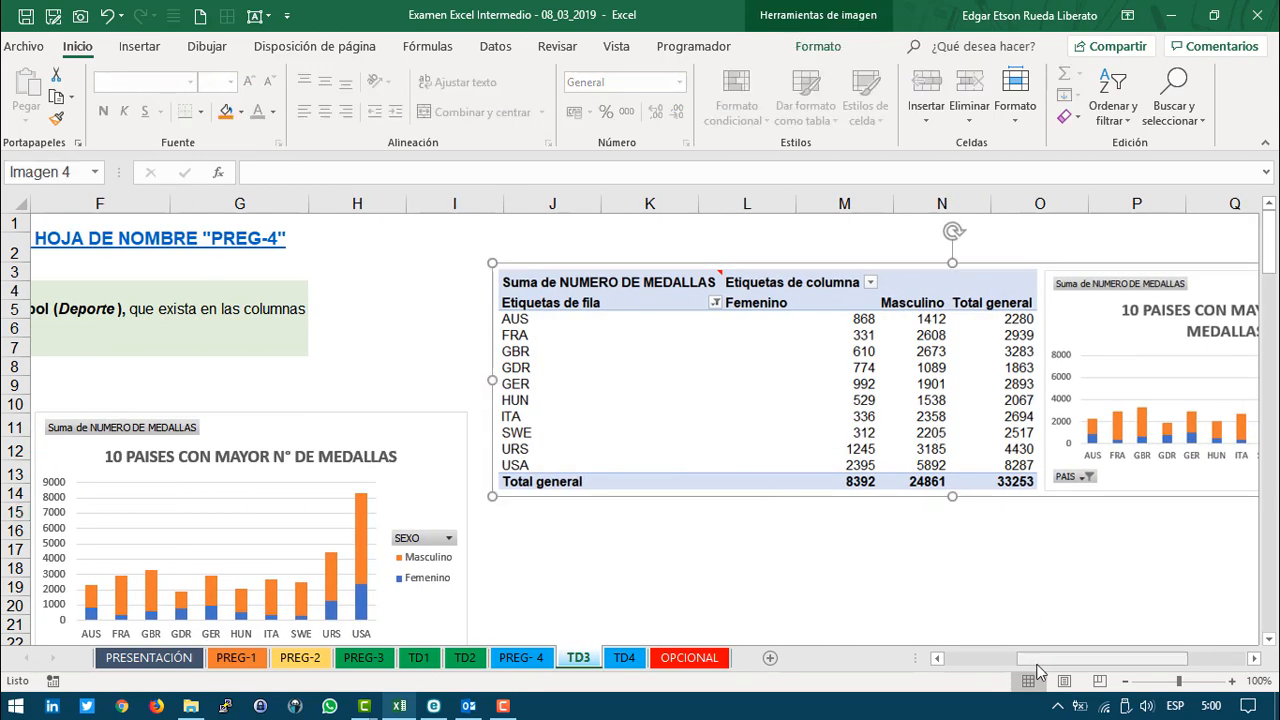
{"action": "left_click_drag", "start_coordinate": [1038, 664], "coordinate": [937, 662]}
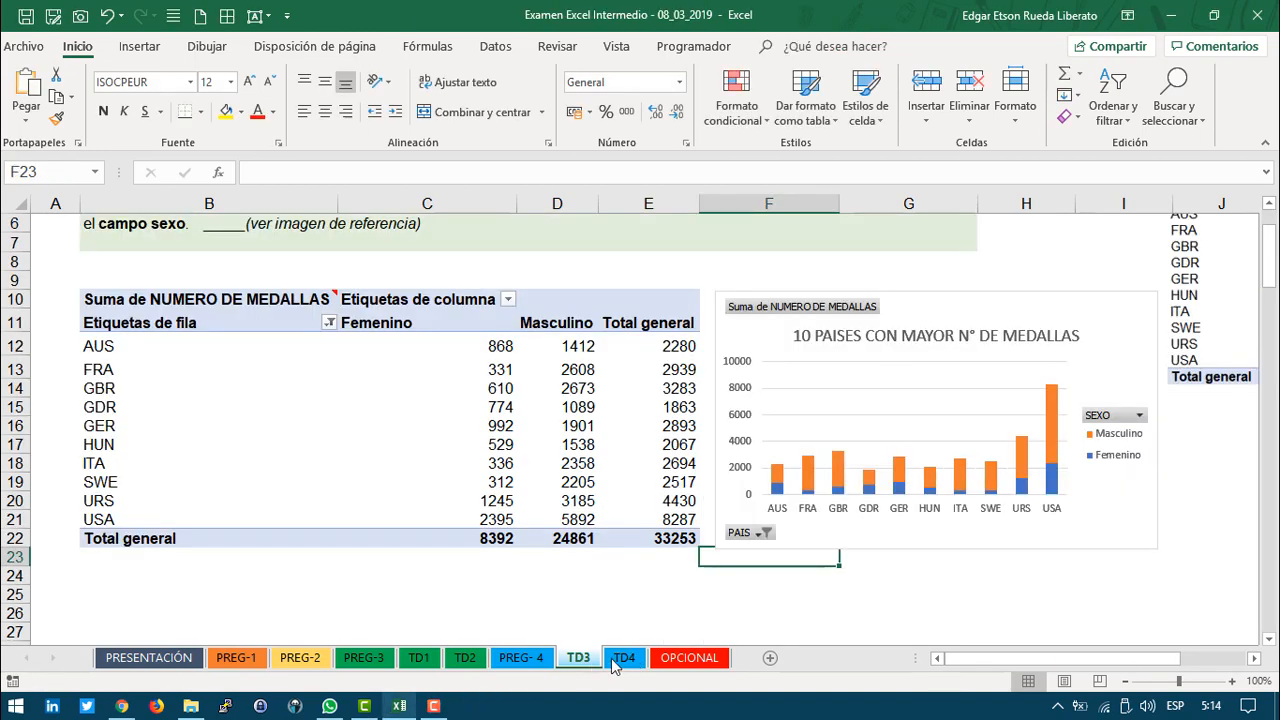
Step: Create a pivot table from the BasedeDatos2 table on sheet PREG-4, placed in cell B10 of the existing sheet TD4
{"action": "left_click", "coordinate": [624, 660]}
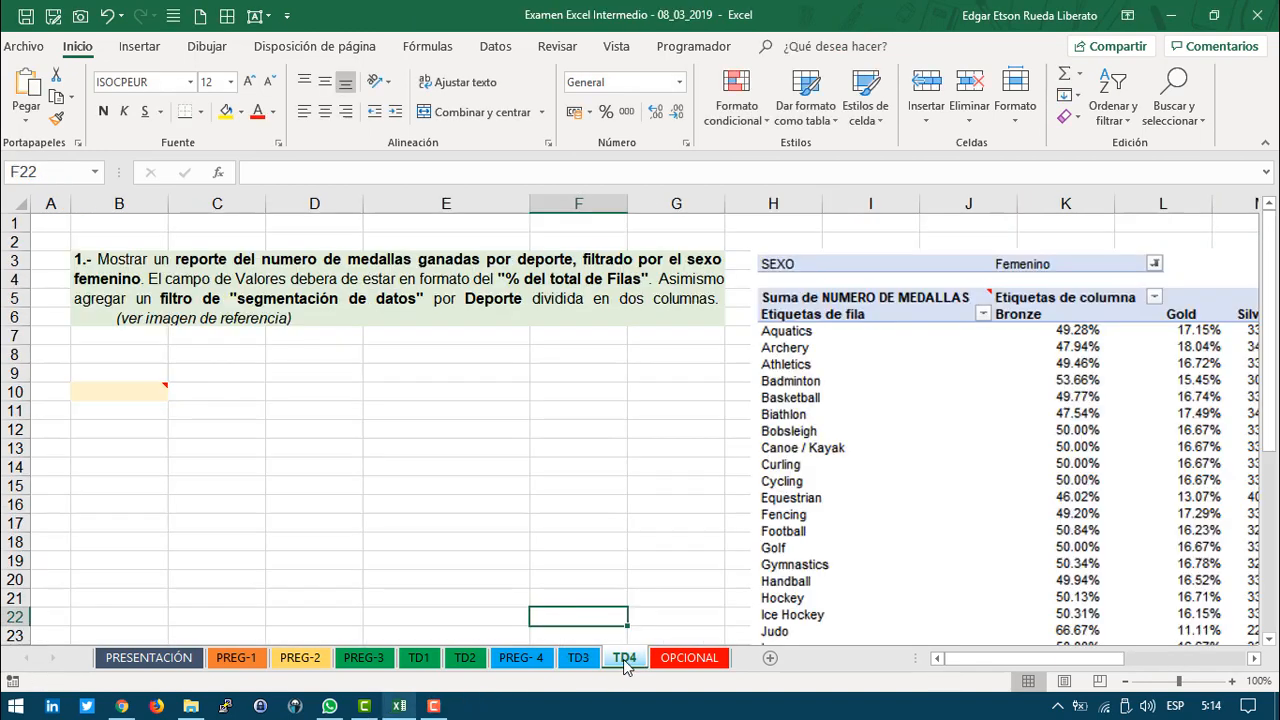
{"action": "left_click", "coordinate": [521, 658]}
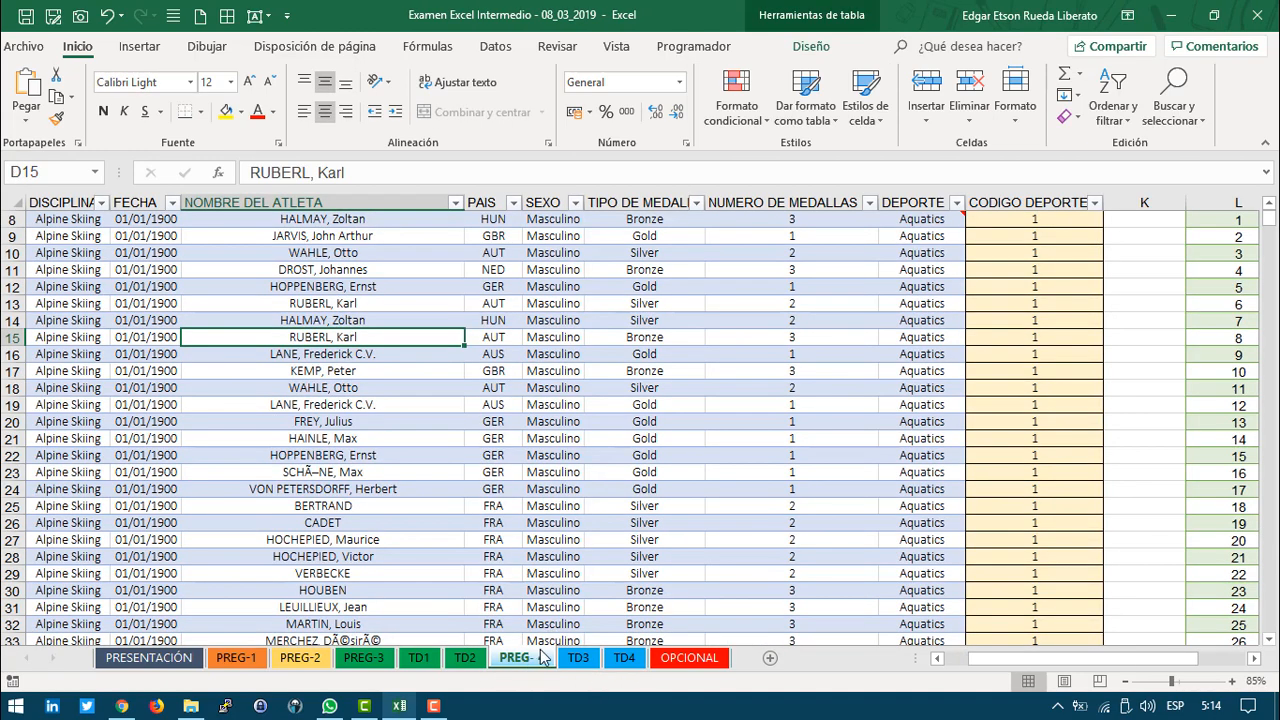
{"action": "left_click", "coordinate": [328, 372]}
{"action": "scroll", "coordinate": [484, 474], "scroll_direction": "up", "scroll_amount": 3}
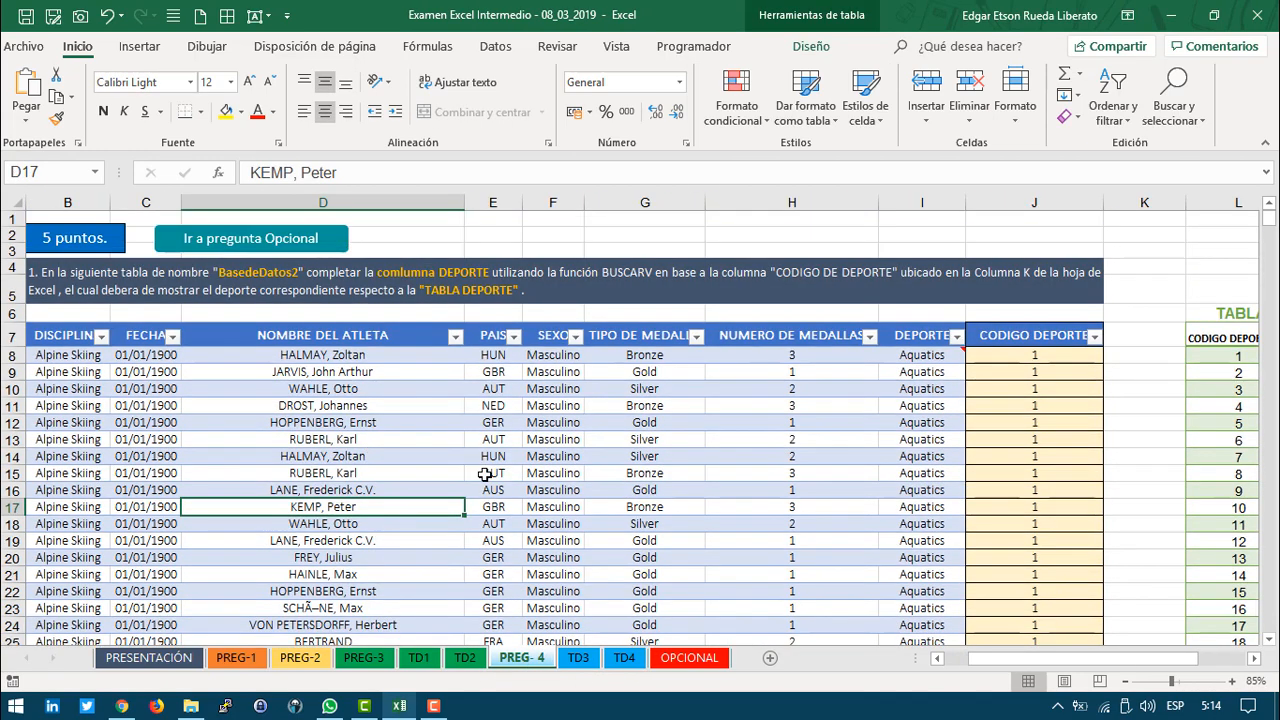
{"action": "left_click", "coordinate": [137, 47]}
{"action": "left_click", "coordinate": [31, 100]}
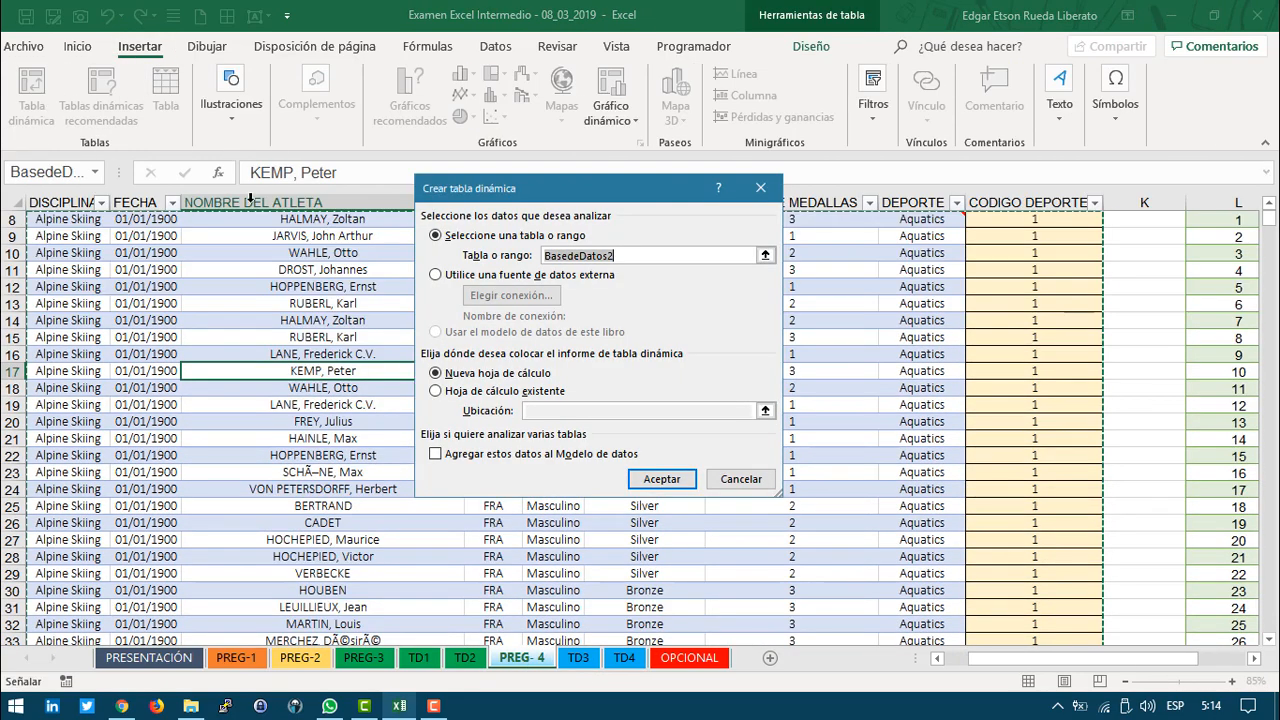
{"action": "left_click", "coordinate": [436, 391]}
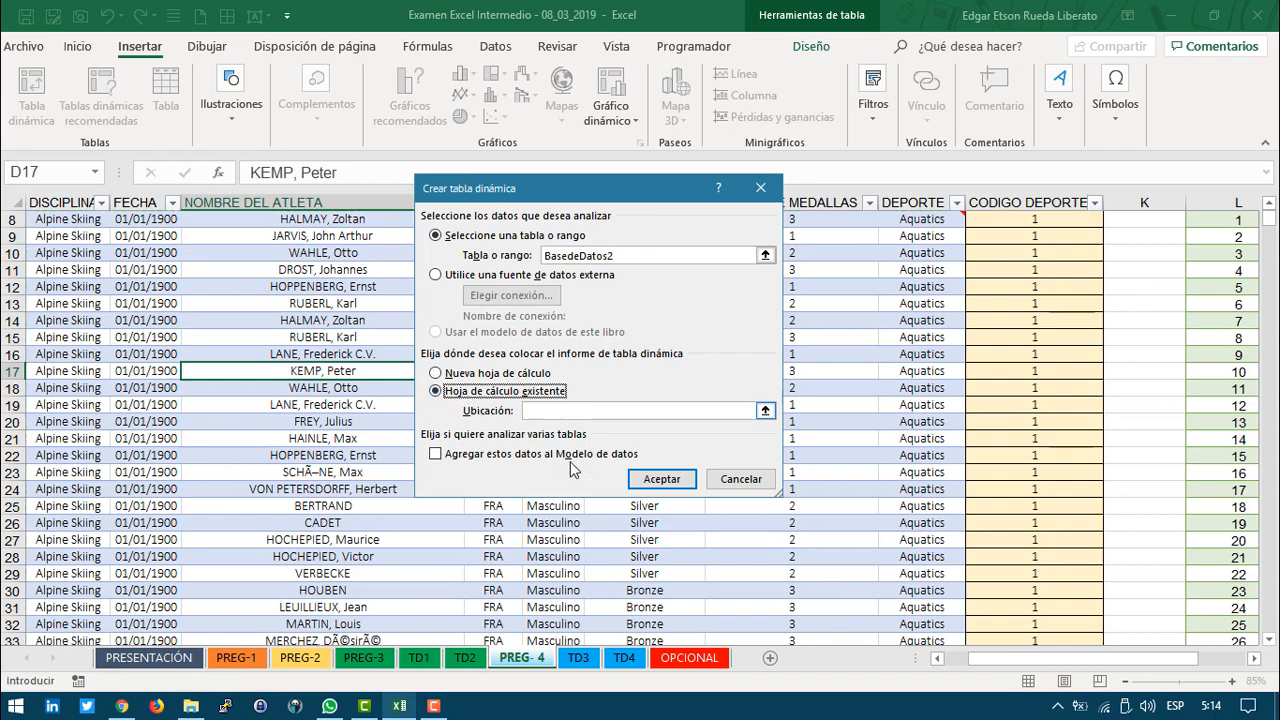
{"action": "left_click", "coordinate": [624, 658]}
{"action": "left_click", "coordinate": [139, 394]}
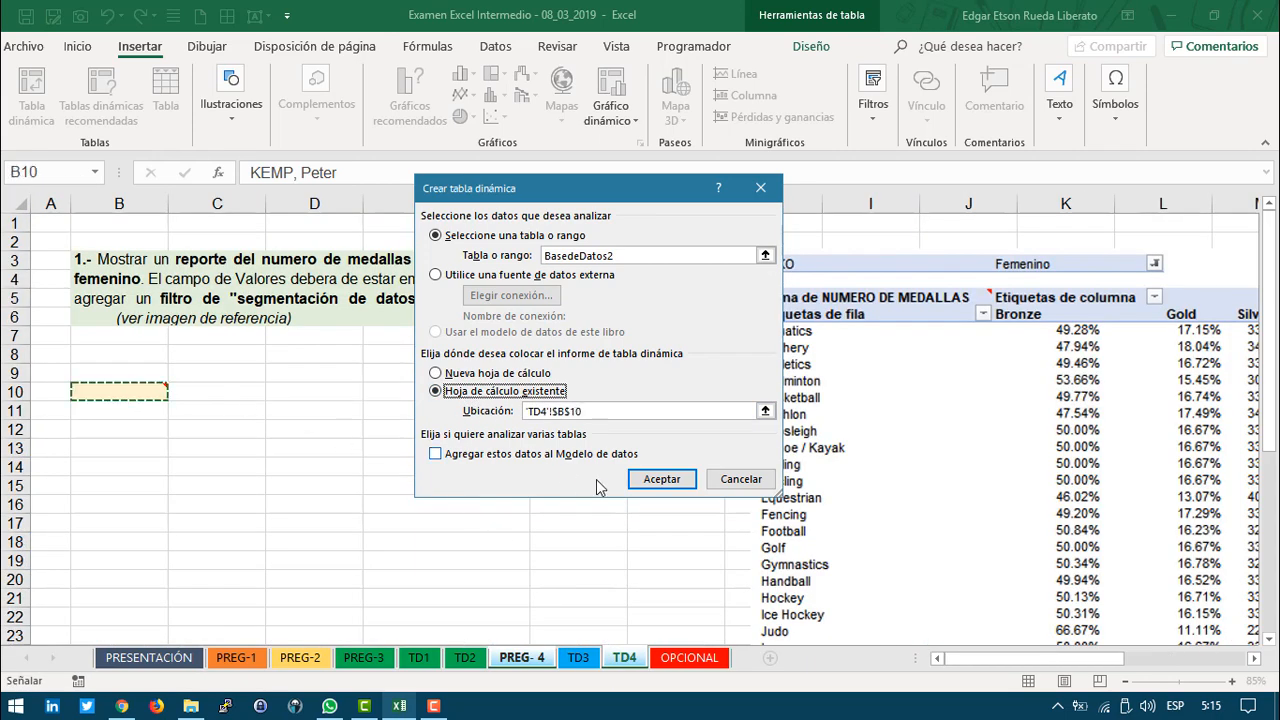
{"action": "left_click", "coordinate": [655, 480]}
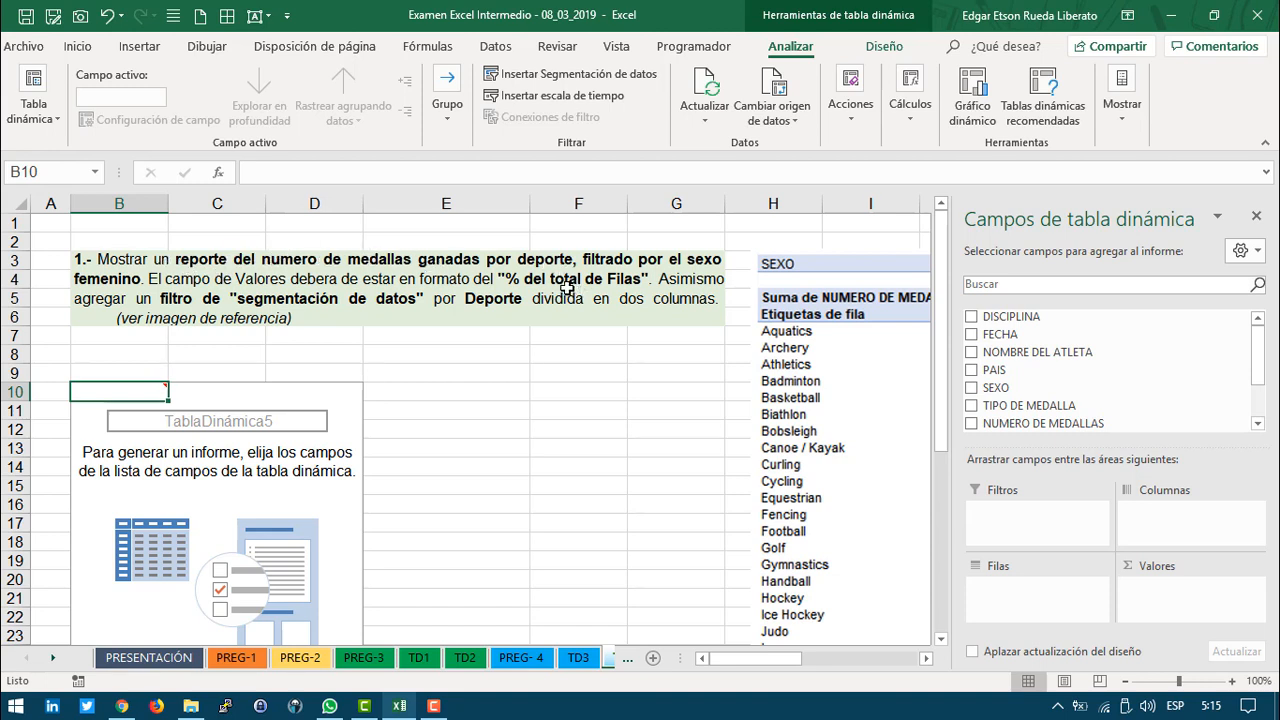
Step: Place the DEPORTE field in the pivot table's rows and check the reference picture for the remaining layout
{"action": "scroll", "coordinate": [1050, 390], "scroll_direction": "down", "scroll_amount": 2}
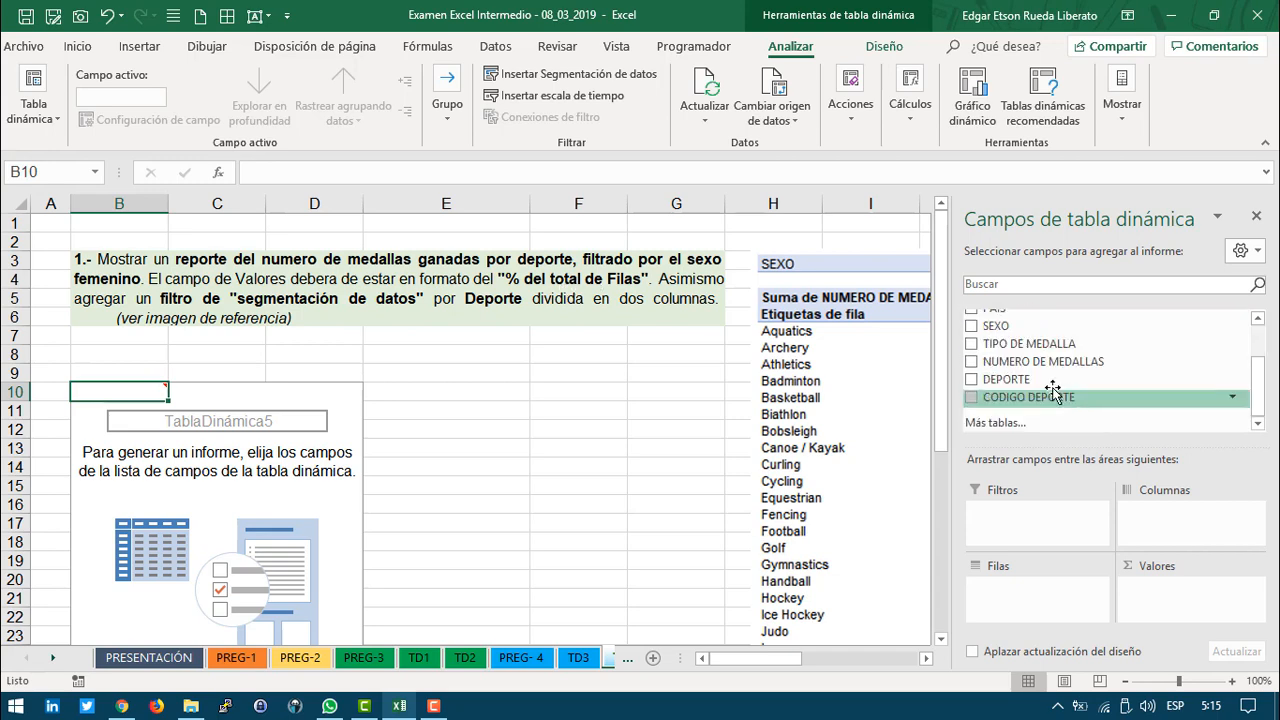
{"action": "left_click_drag", "start_coordinate": [1052, 384], "coordinate": [1060, 592]}
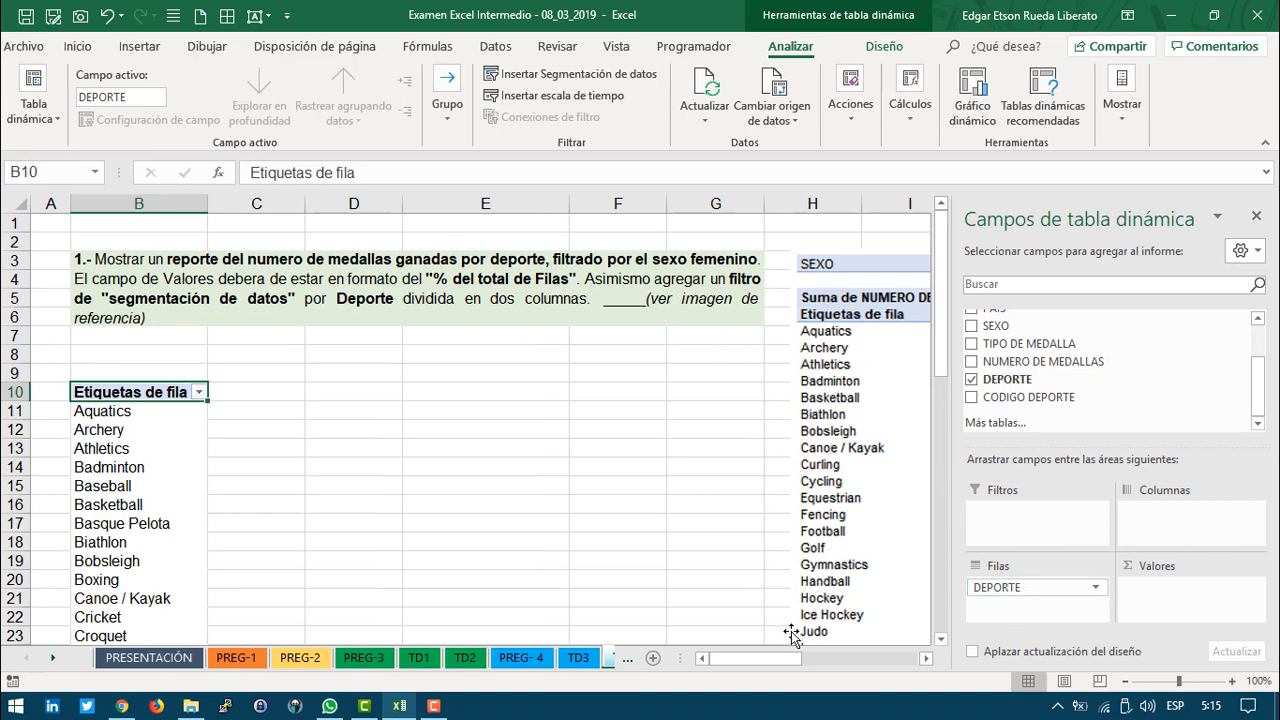
{"action": "left_click_drag", "start_coordinate": [774, 661], "coordinate": [848, 662]}
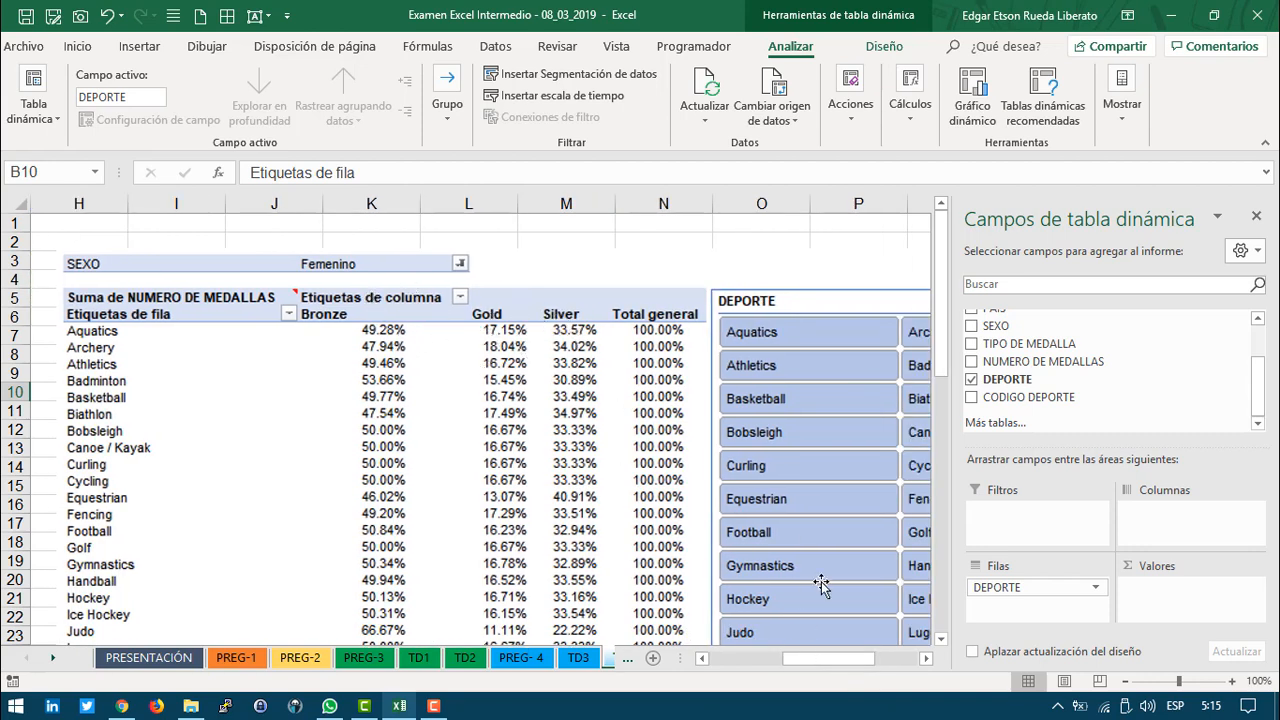
{"action": "left_click_drag", "start_coordinate": [833, 660], "coordinate": [728, 661]}
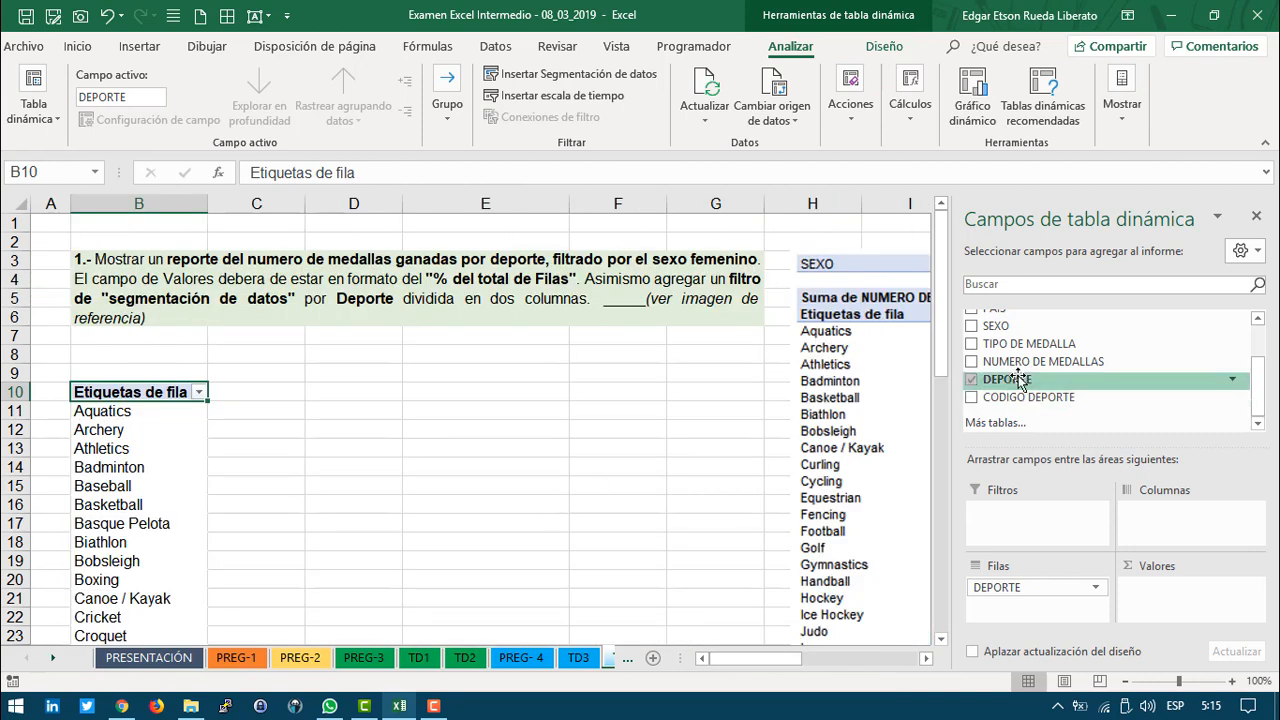
Step: Add TIPO DE MEDALLA as the pivot table's columns and the sum of NUMERO DE MEDALLAS as its values
{"action": "scroll", "coordinate": [1023, 350], "scroll_direction": "up", "scroll_amount": 2}
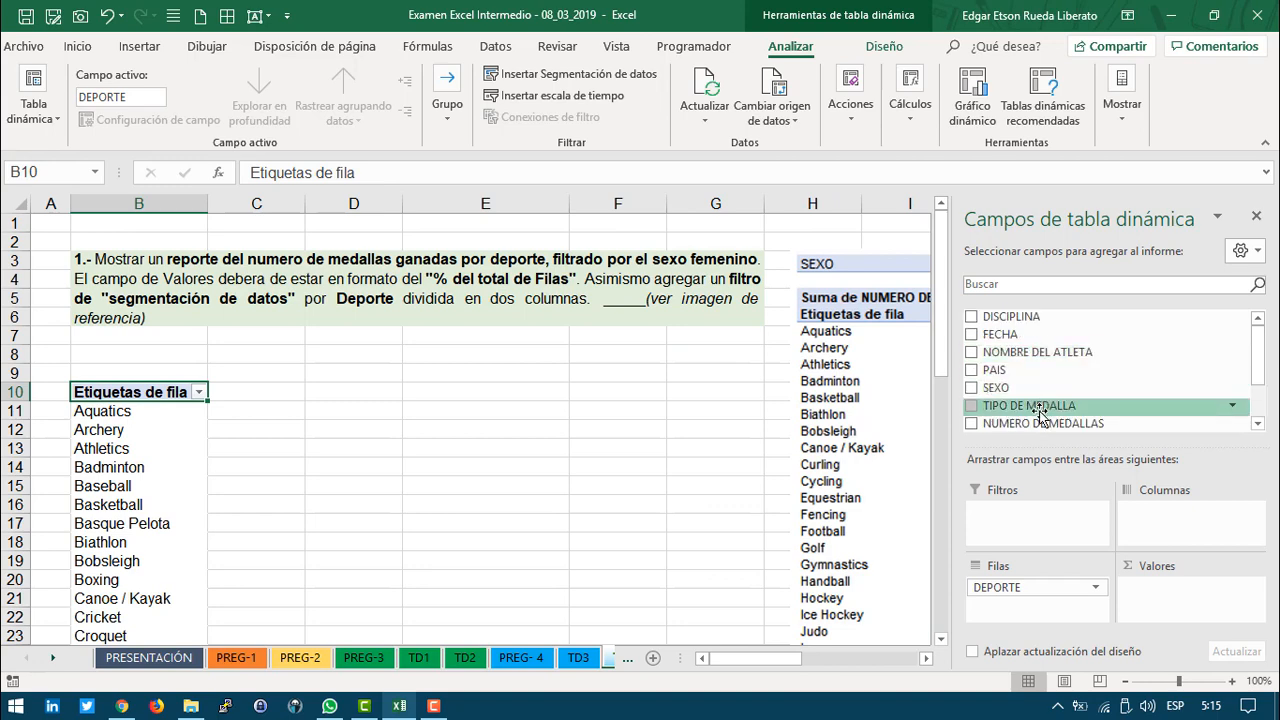
{"action": "left_click_drag", "start_coordinate": [1035, 405], "coordinate": [1170, 512]}
{"action": "scroll", "coordinate": [1078, 400], "scroll_direction": "down", "scroll_amount": 2}
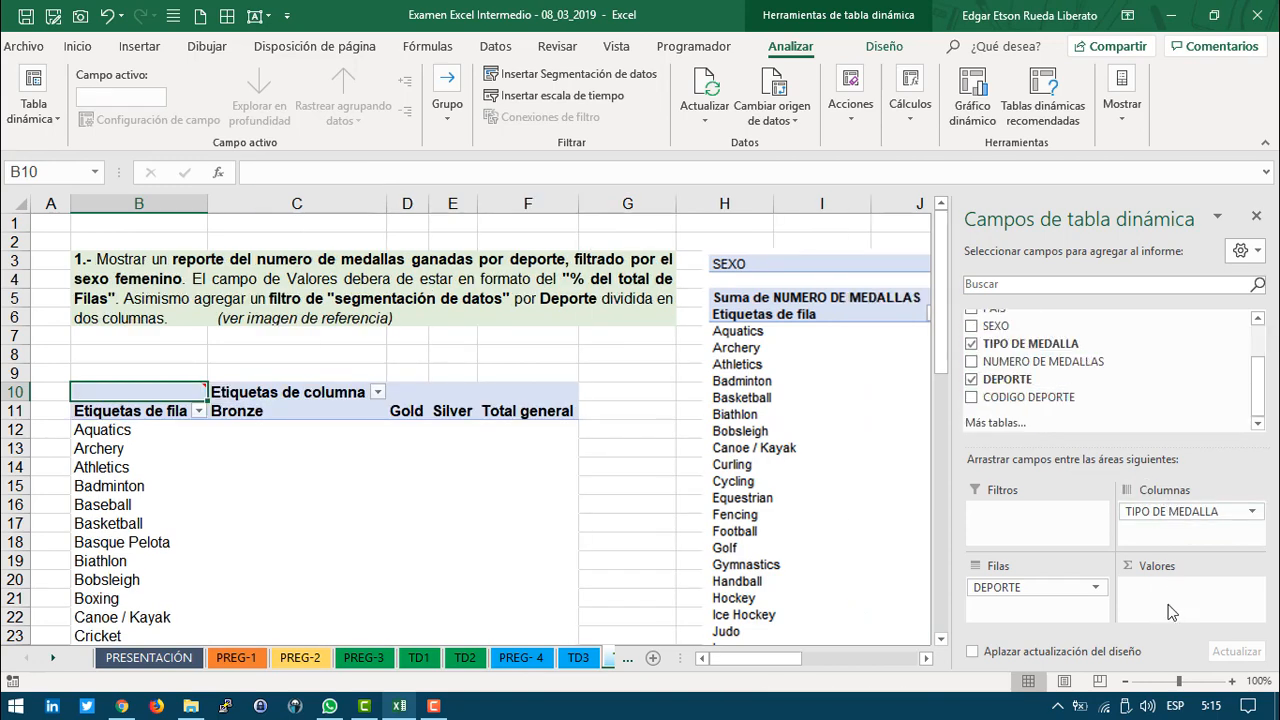
{"action": "left_click_drag", "start_coordinate": [1010, 362], "coordinate": [1165, 592]}
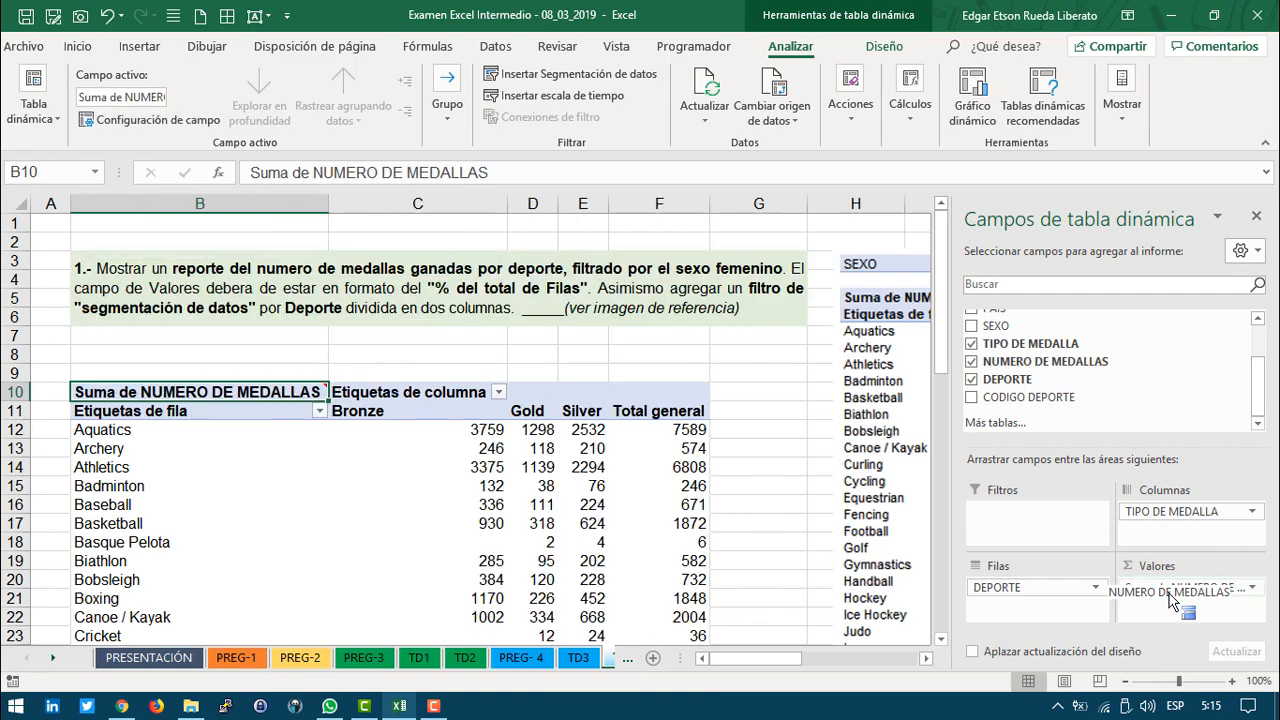
{"action": "left_click", "coordinate": [541, 522]}
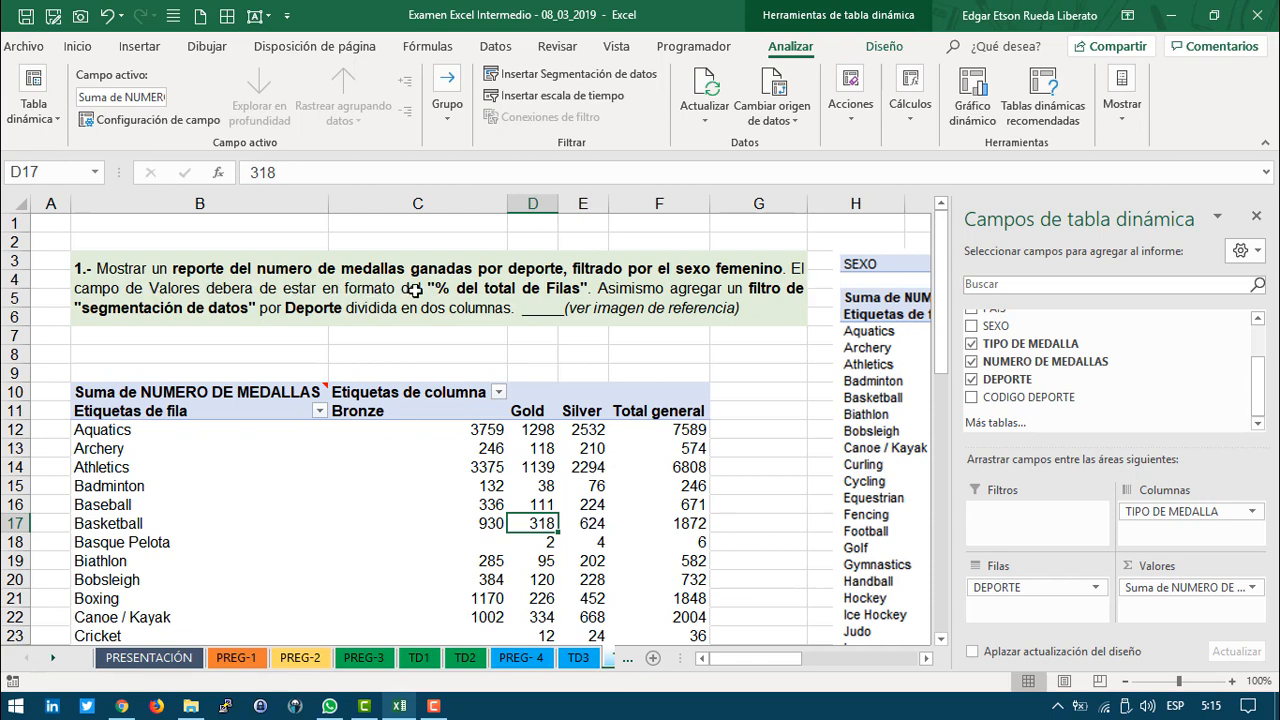
{"action": "left_click", "coordinate": [1228, 590]}
{"action": "left_click", "coordinate": [1212, 570]}
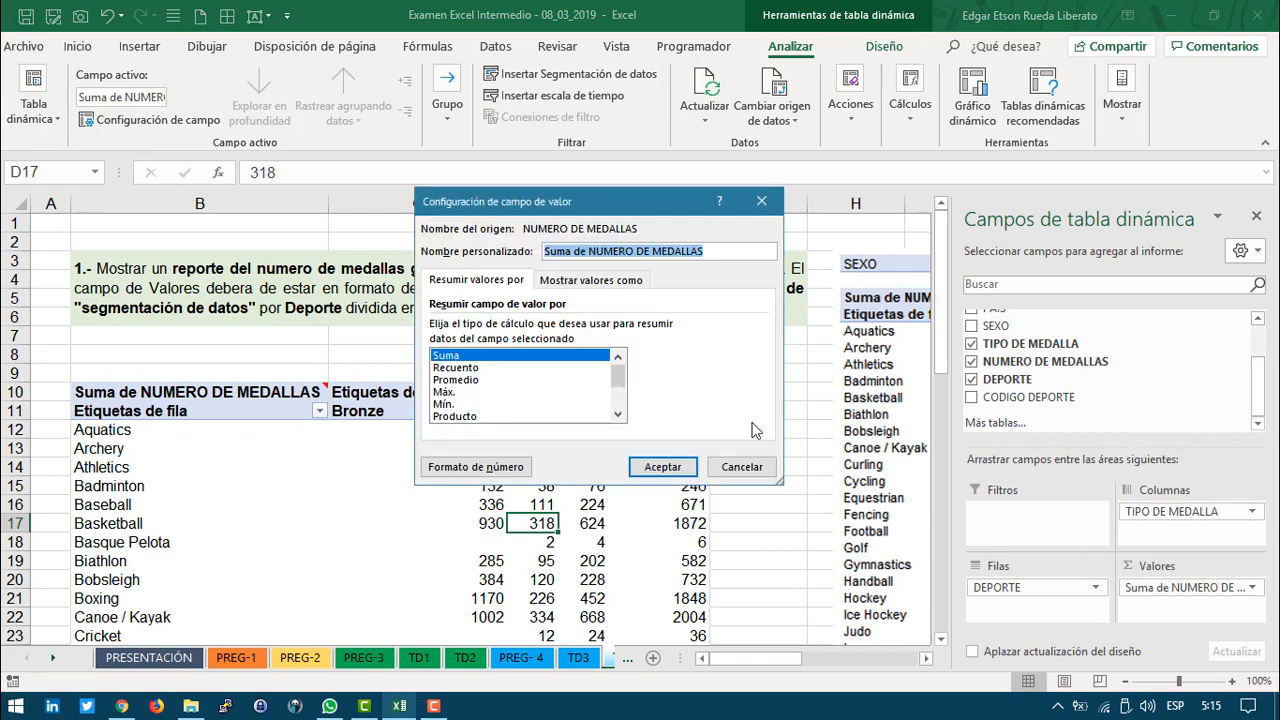
{"action": "left_click", "coordinate": [742, 467]}
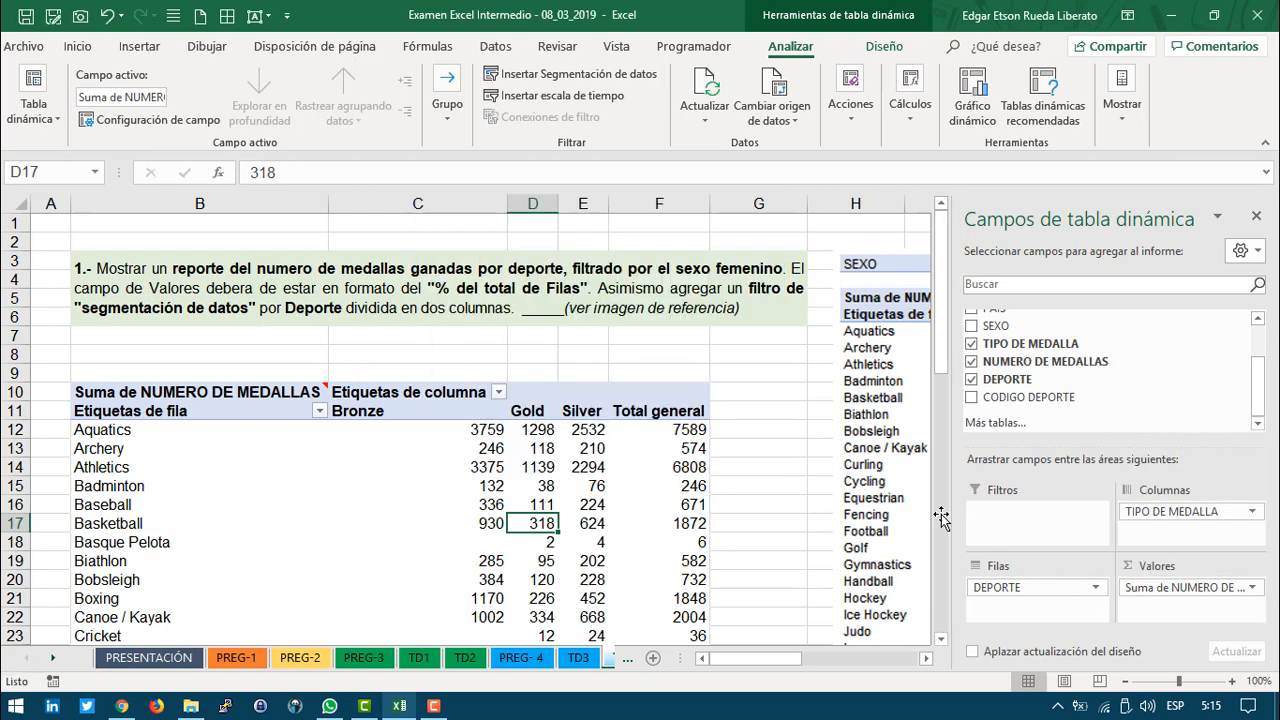
Step: Show the pivot table's summed NUMERO DE MEDALLAS values as "% del total de filas"
{"action": "left_click", "coordinate": [1210, 590]}
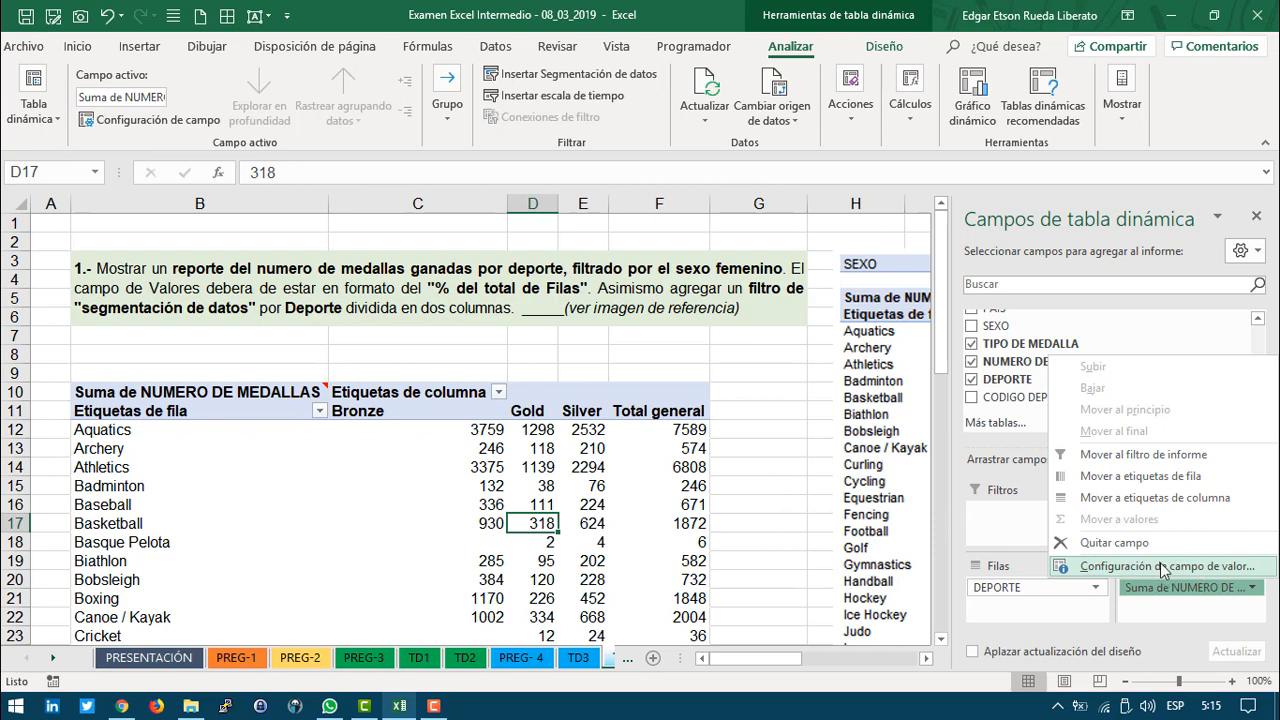
{"action": "left_click", "coordinate": [1196, 567]}
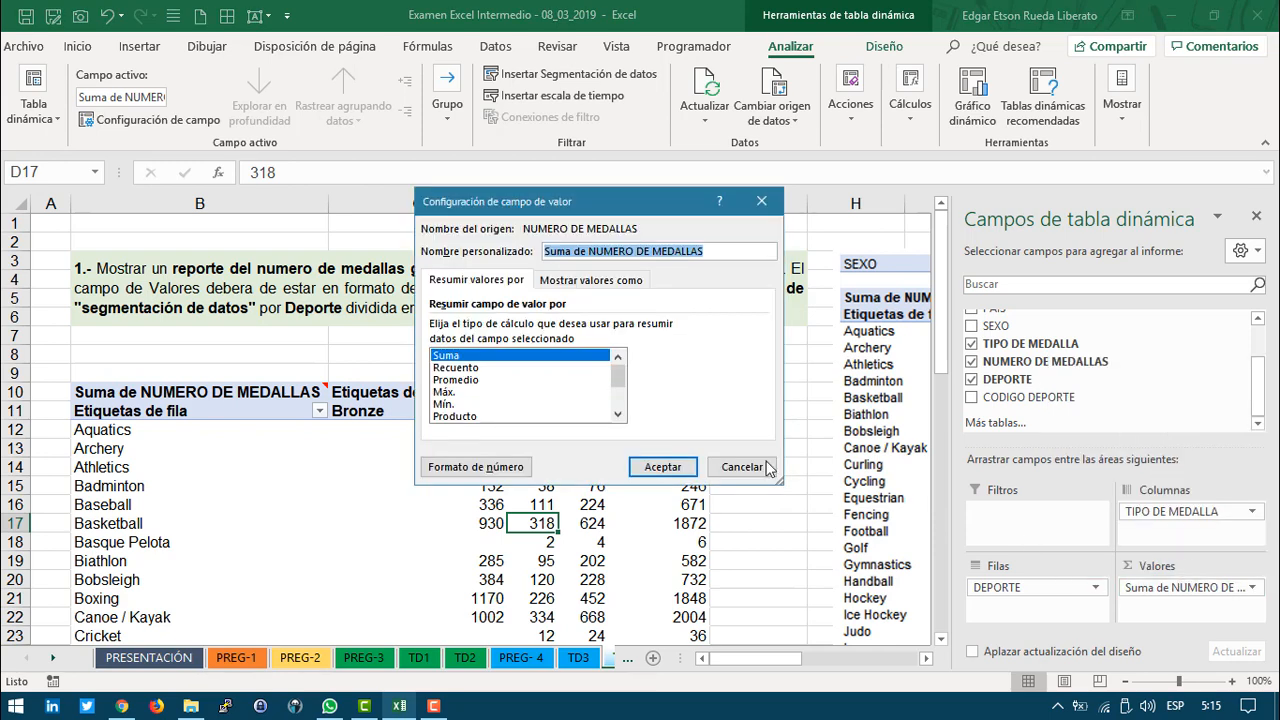
{"action": "left_click", "coordinate": [548, 281]}
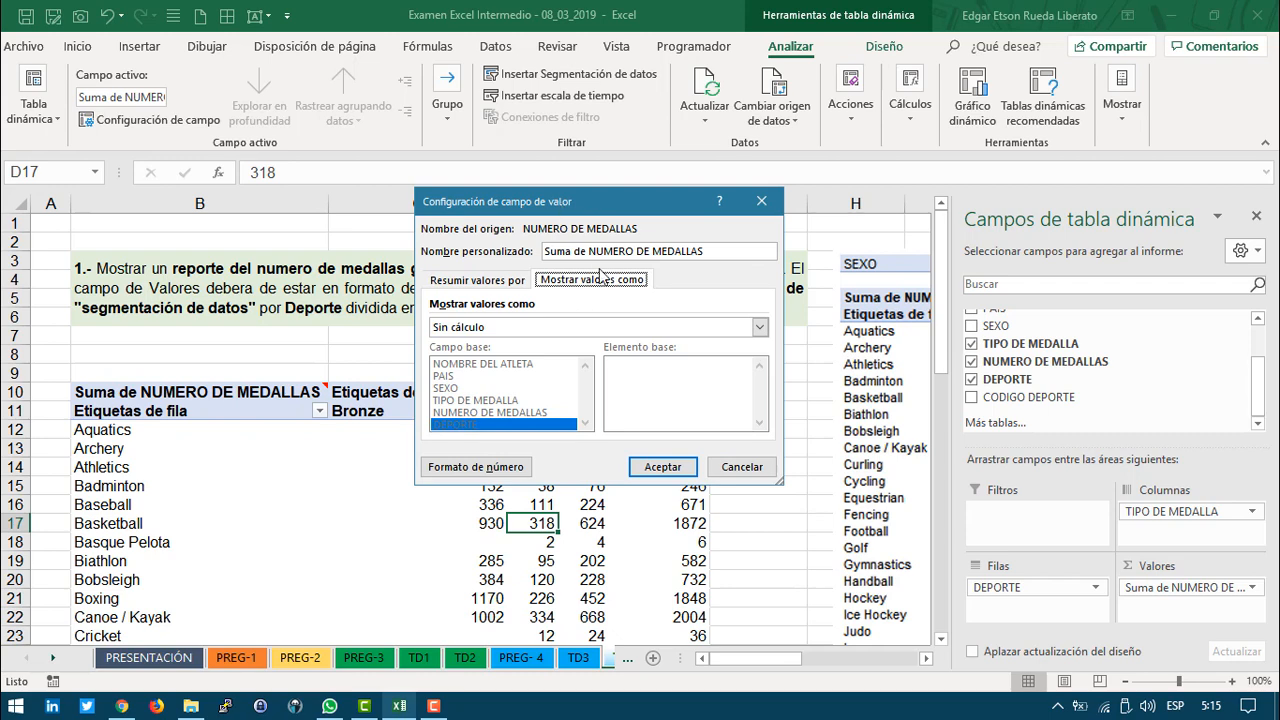
{"action": "left_click_drag", "start_coordinate": [566, 206], "coordinate": [616, 352]}
{"action": "left_click", "coordinate": [601, 470]}
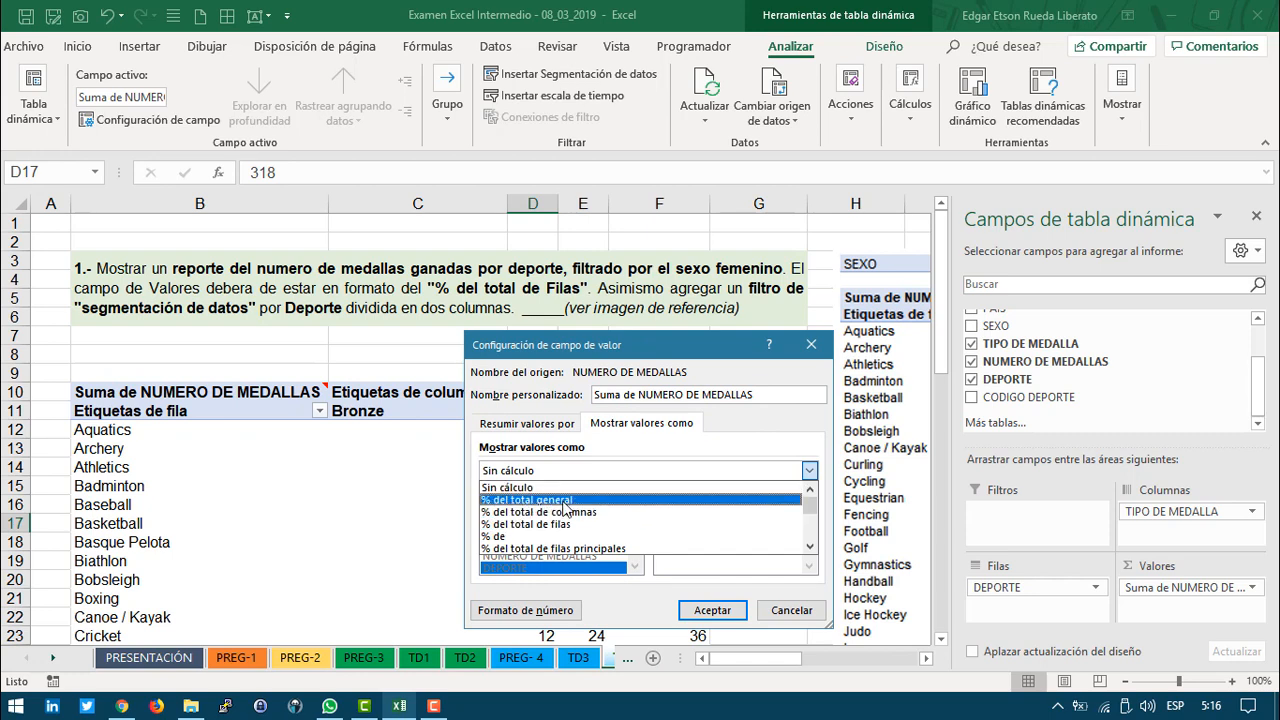
{"action": "left_click", "coordinate": [566, 524]}
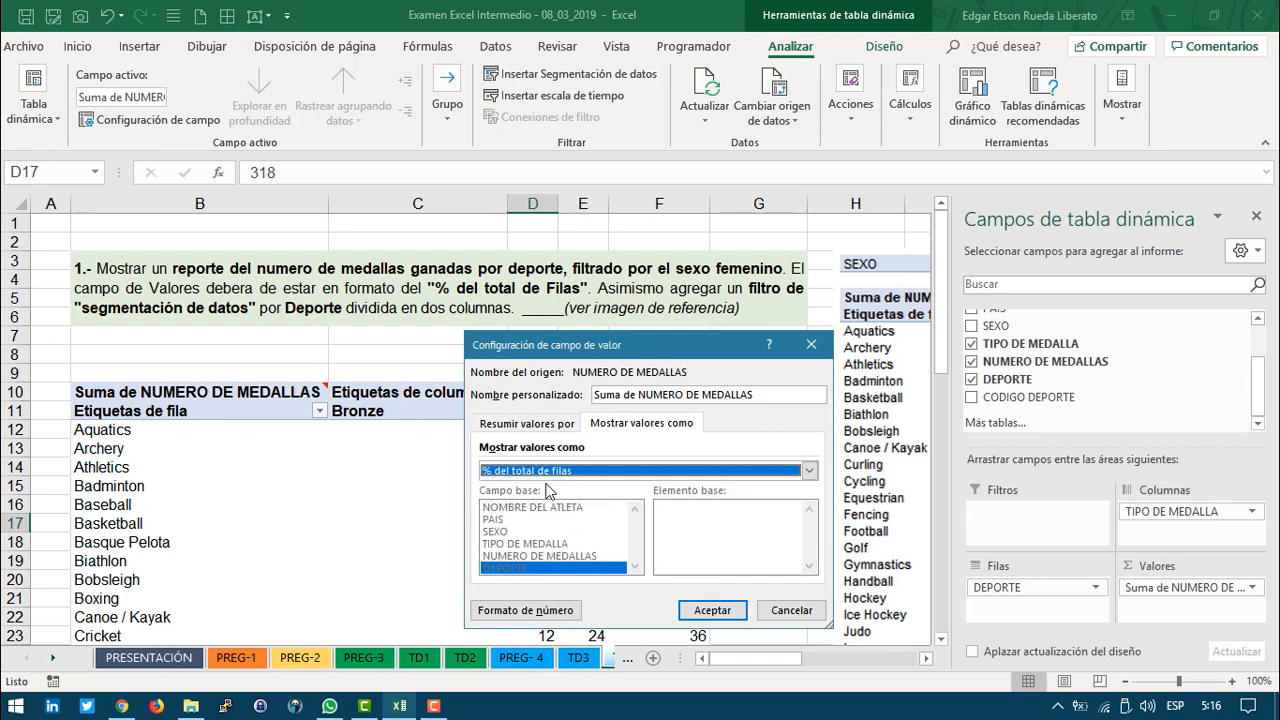
{"action": "left_click", "coordinate": [712, 610]}
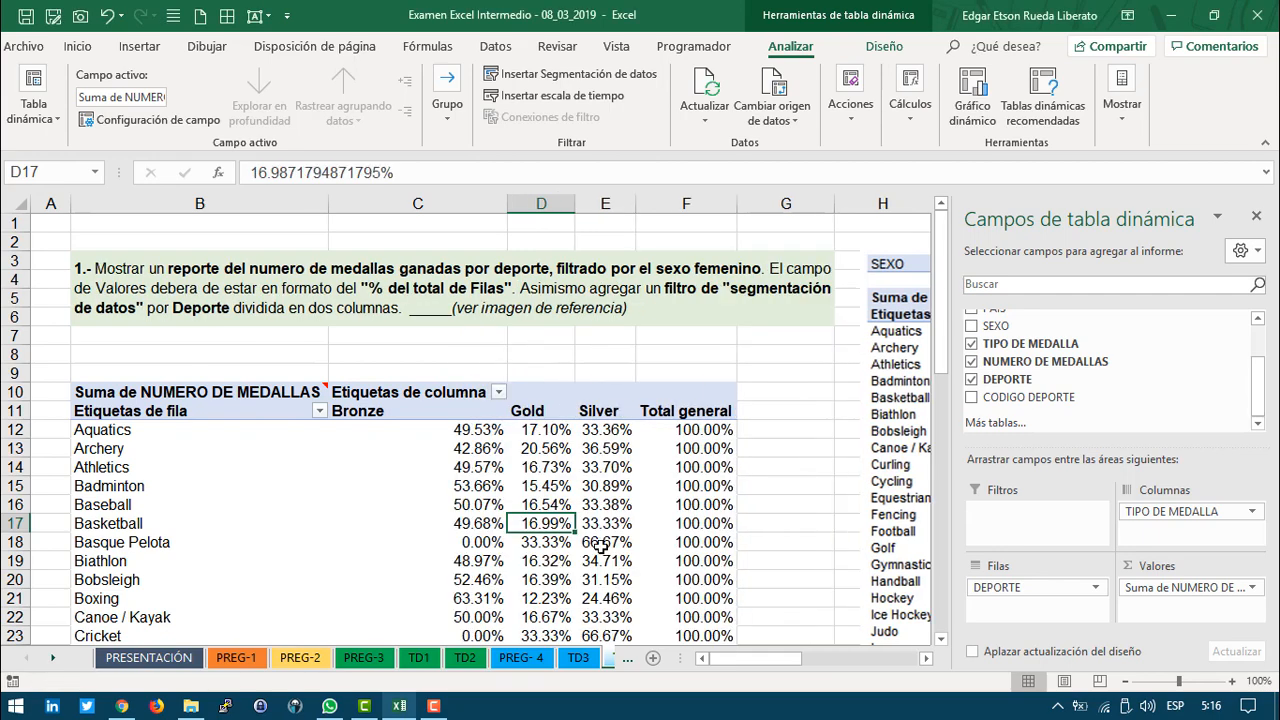
Step: Examine how the Basketball row's Bronze, Gold and Silver percentages make up its row total
{"action": "left_click", "coordinate": [600, 542]}
{"action": "scroll", "coordinate": [600, 545], "scroll_direction": "down", "scroll_amount": 13}
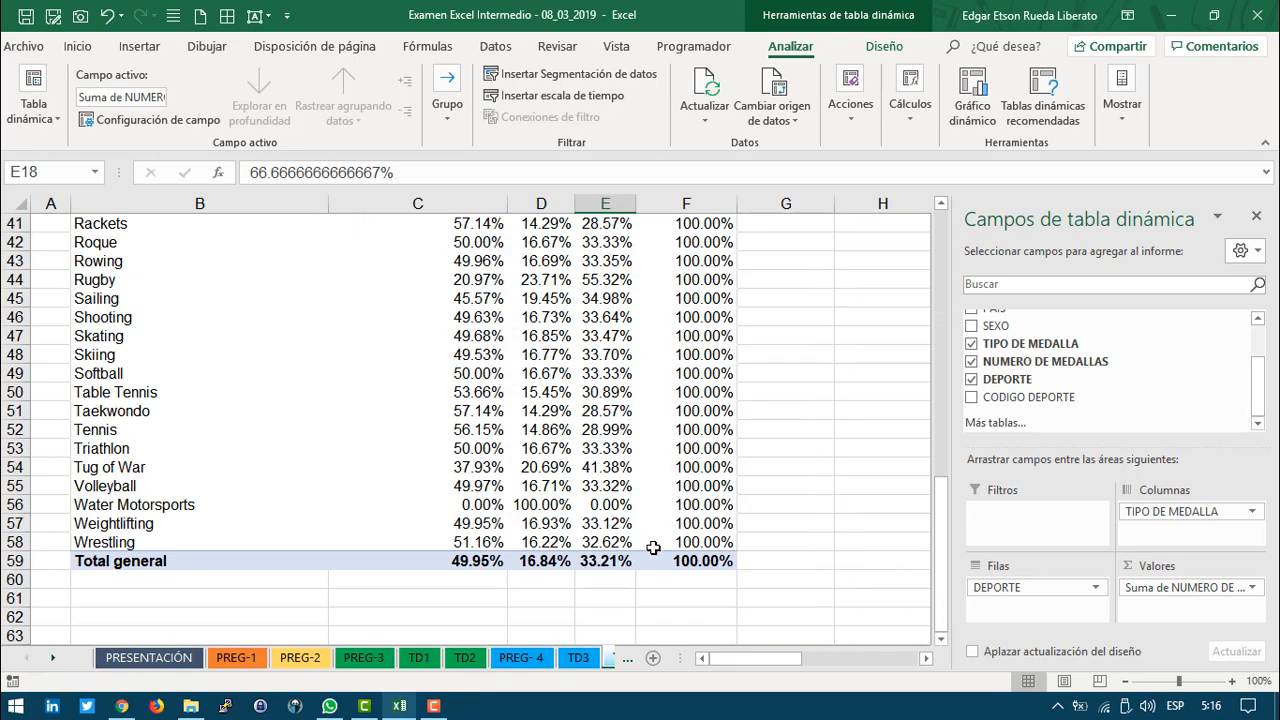
{"action": "scroll", "coordinate": [652, 548], "scroll_direction": "up", "scroll_amount": 13}
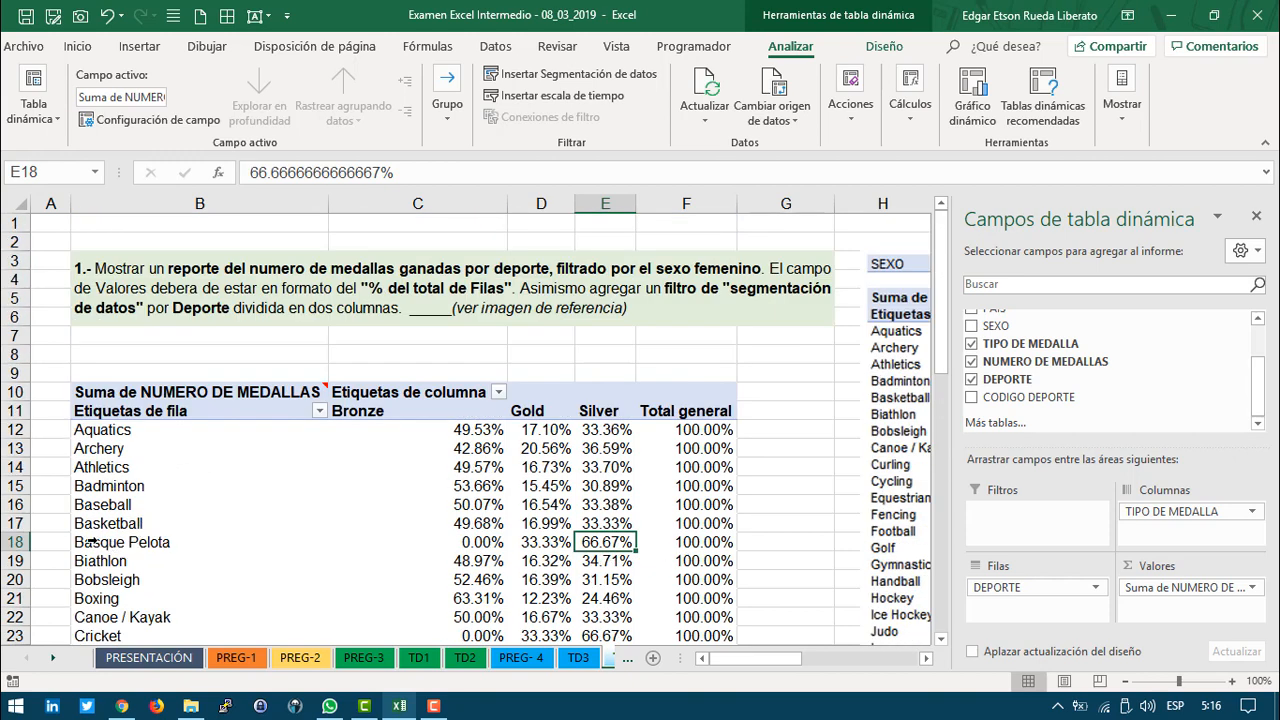
{"action": "left_click", "coordinate": [15, 523]}
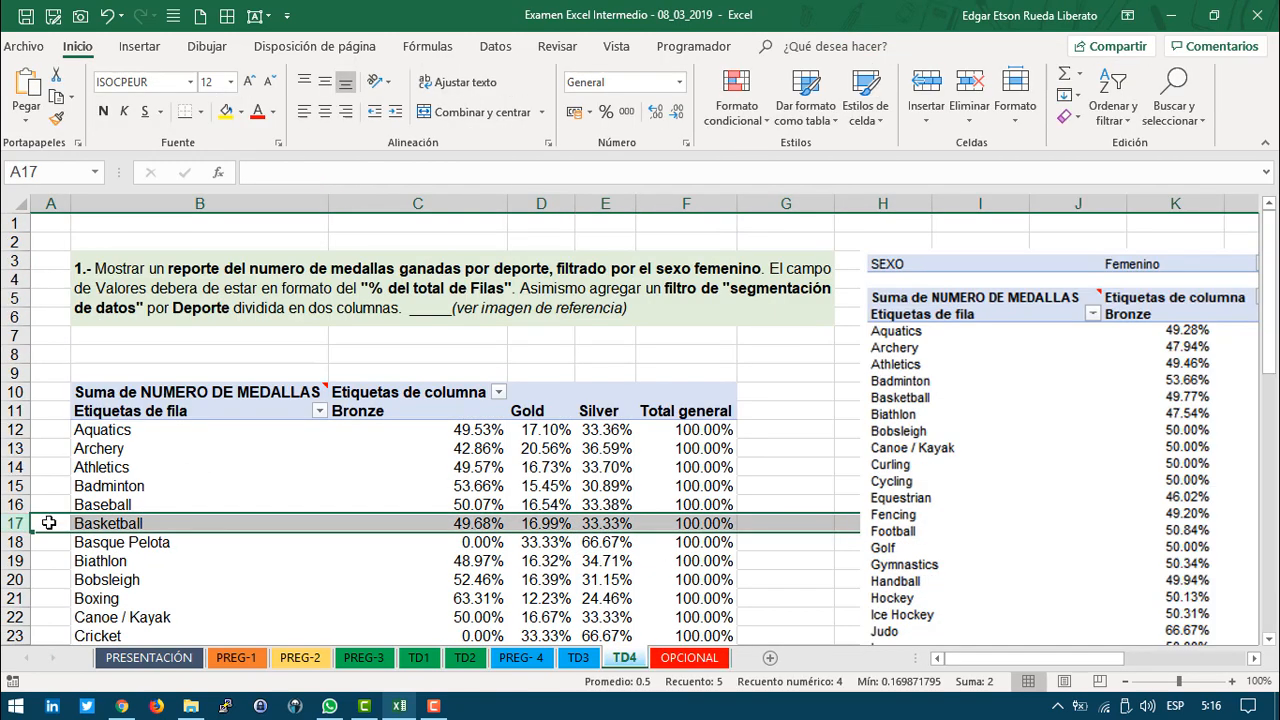
{"action": "left_click", "coordinate": [691, 521]}
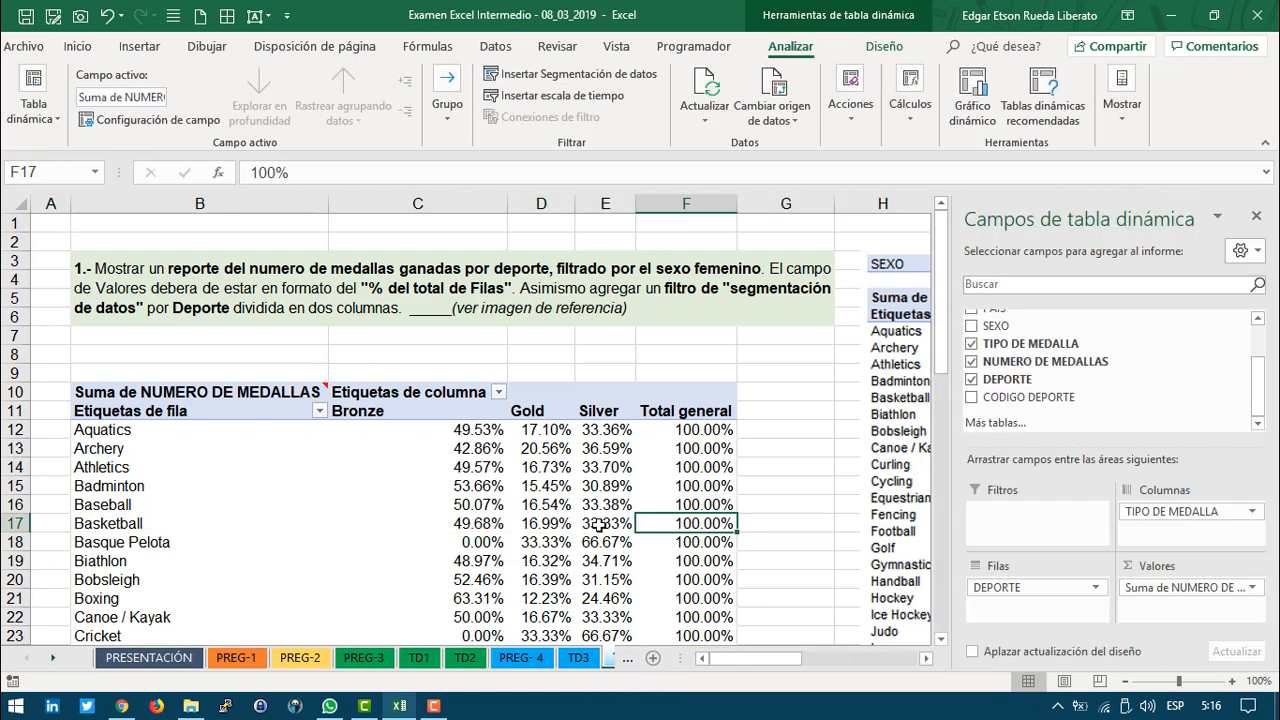
{"action": "left_click", "coordinate": [474, 522]}
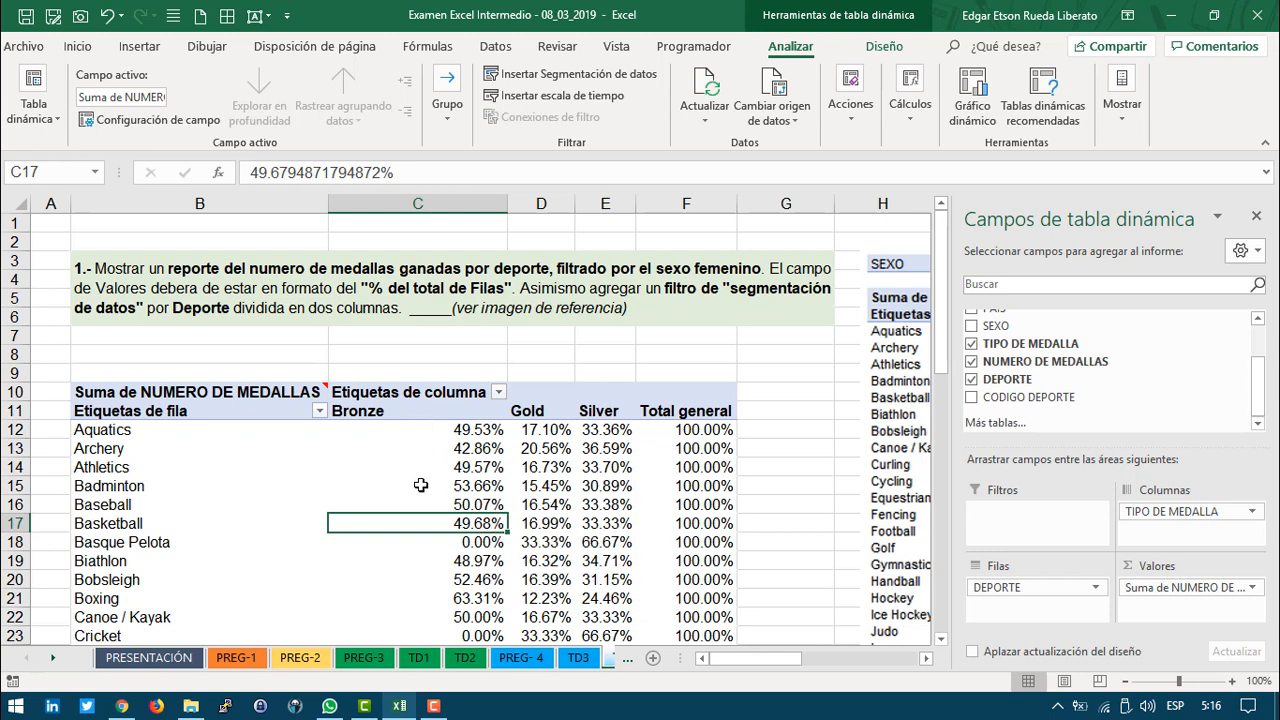
{"action": "left_click", "coordinate": [544, 524]}
{"action": "mouse_move", "coordinate": [567, 527]}
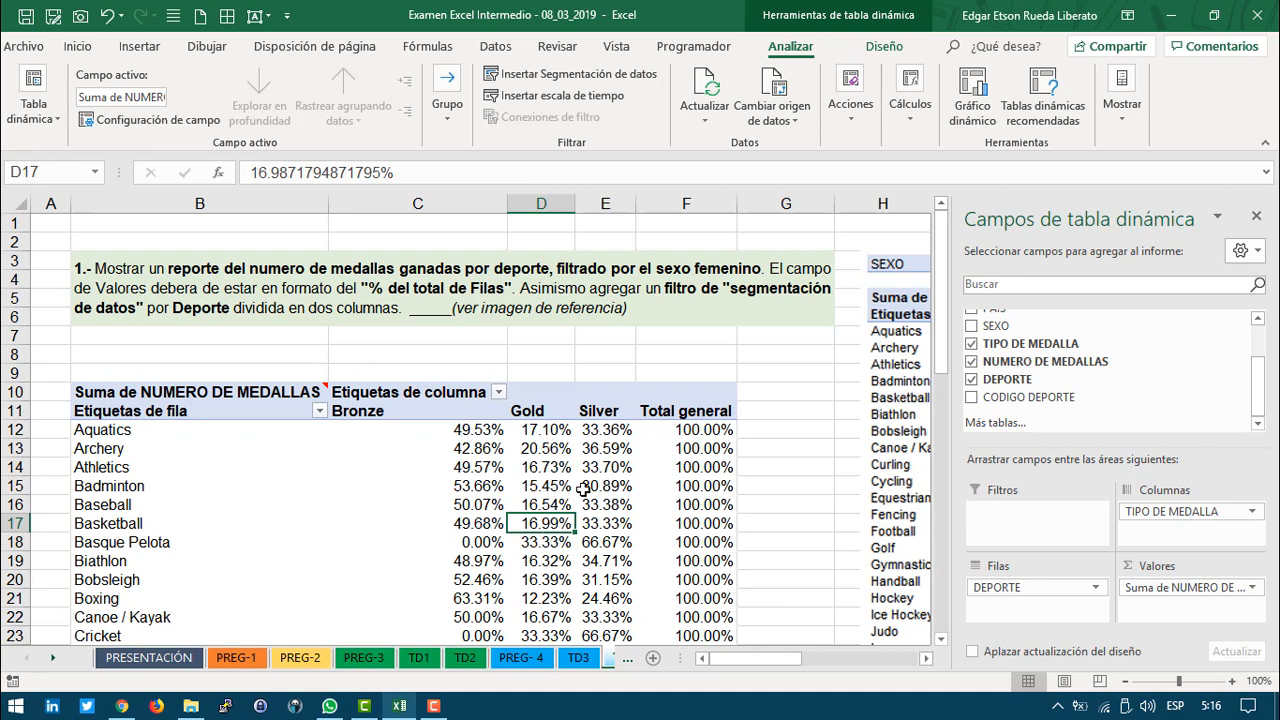
{"action": "left_click", "coordinate": [604, 526]}
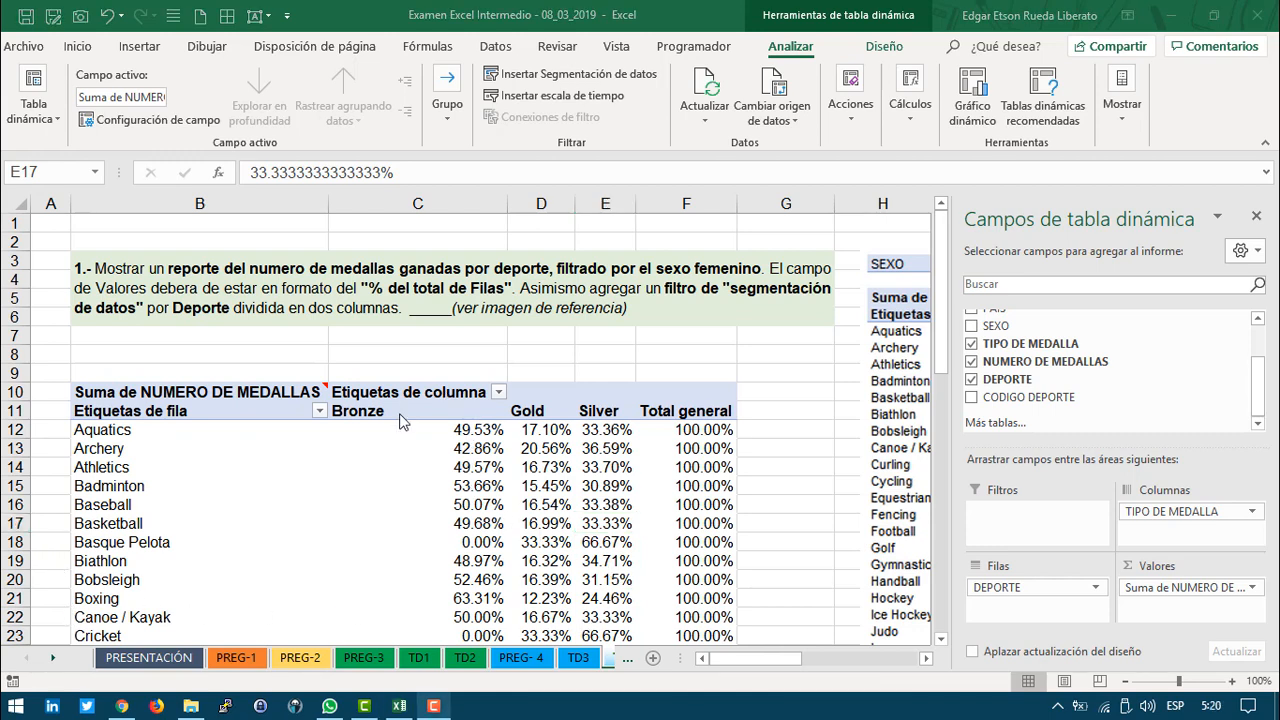
Step: Check the Total general column of the row percentages across all sports in the pivot table
{"action": "left_click", "coordinate": [419, 455]}
{"action": "left_click", "coordinate": [592, 432]}
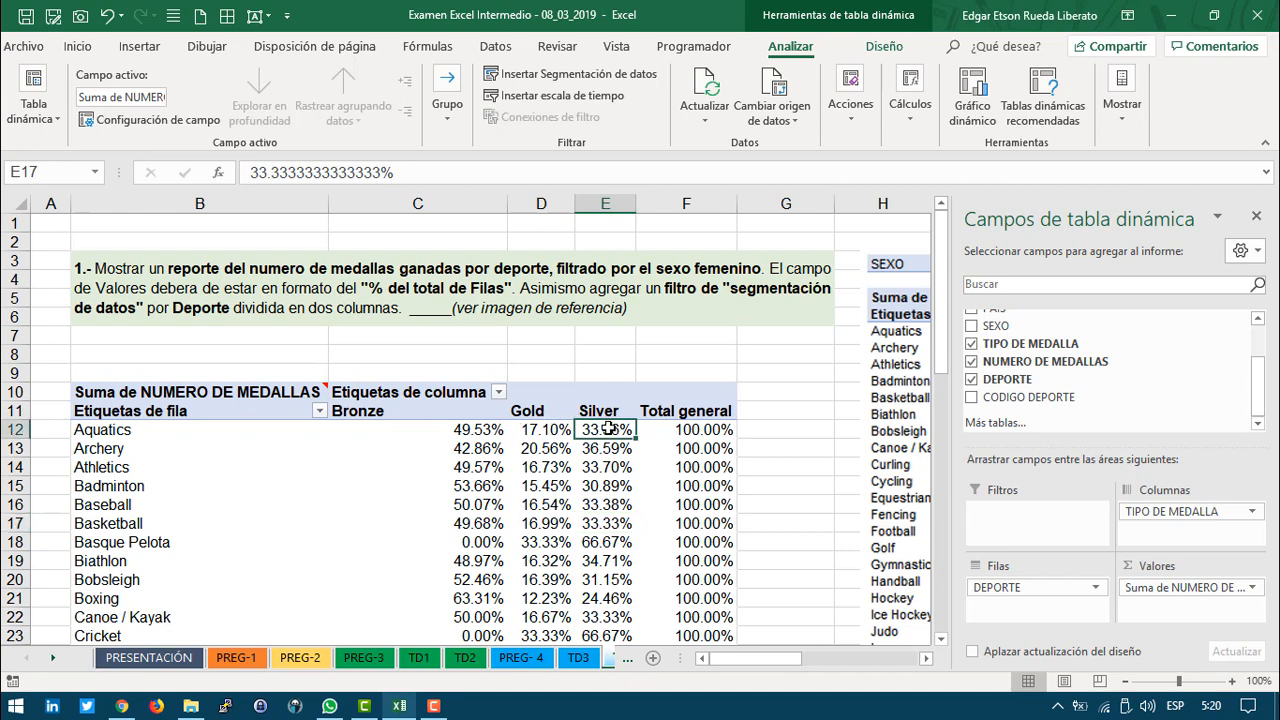
{"action": "left_click", "coordinate": [716, 488]}
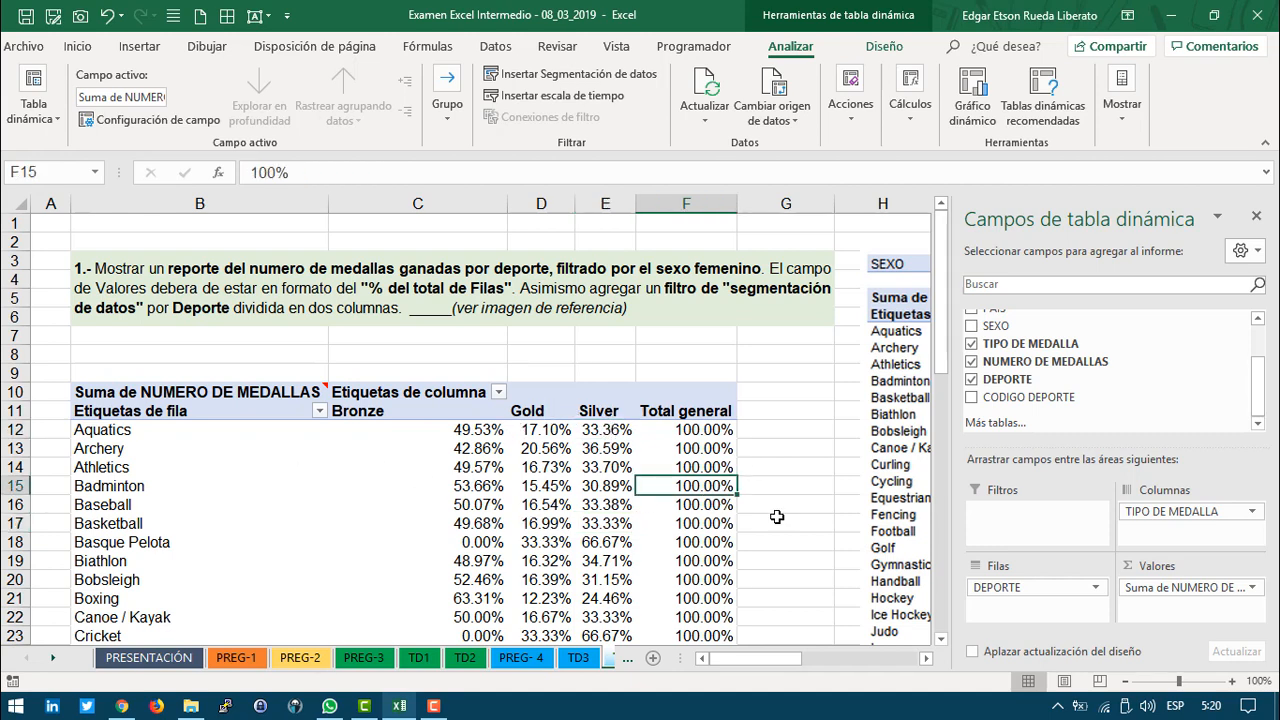
{"action": "left_click", "coordinate": [709, 445]}
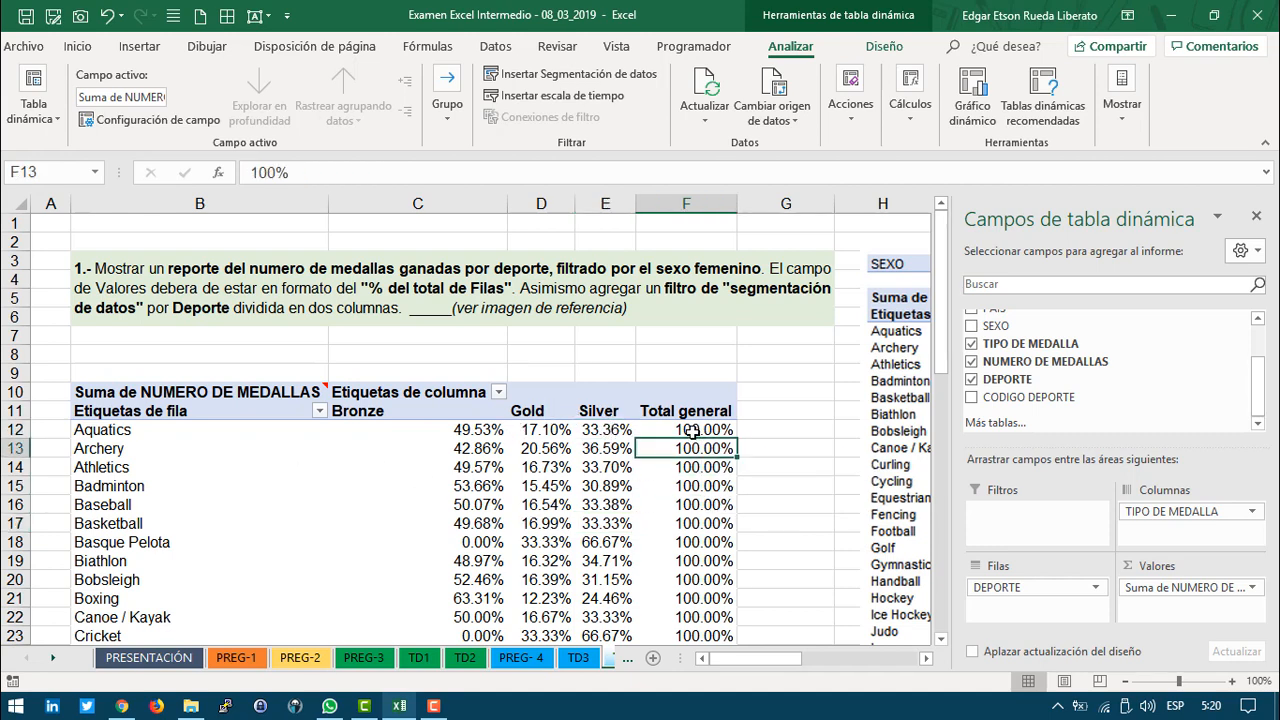
{"action": "left_click", "coordinate": [705, 431]}
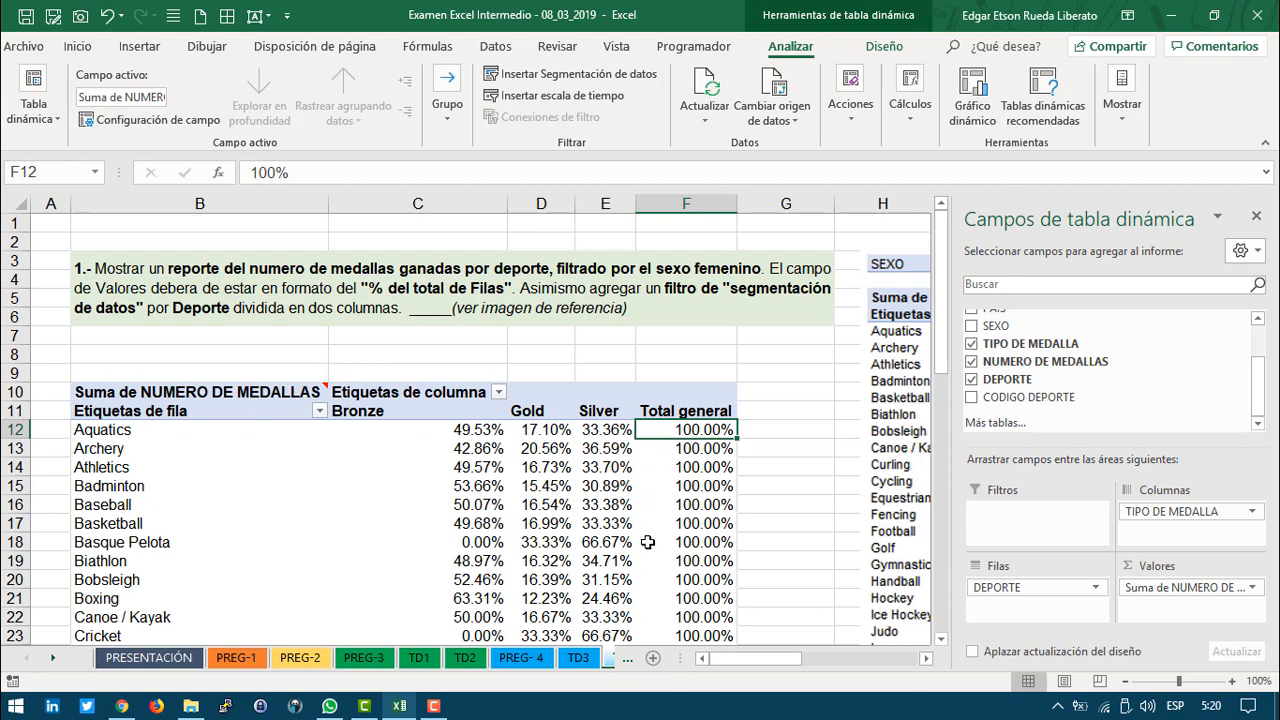
{"action": "scroll", "coordinate": [693, 604], "scroll_direction": "down", "scroll_amount": 13}
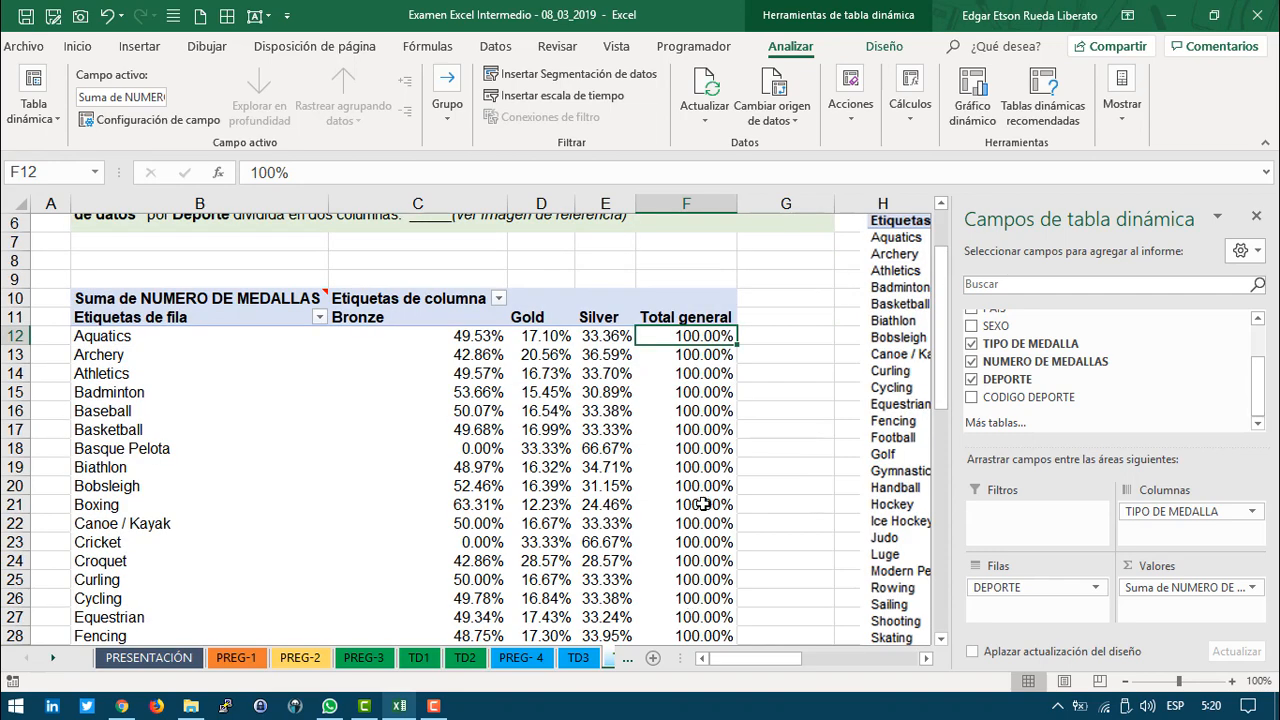
{"action": "scroll", "coordinate": [690, 577], "scroll_direction": "up", "scroll_amount": 13}
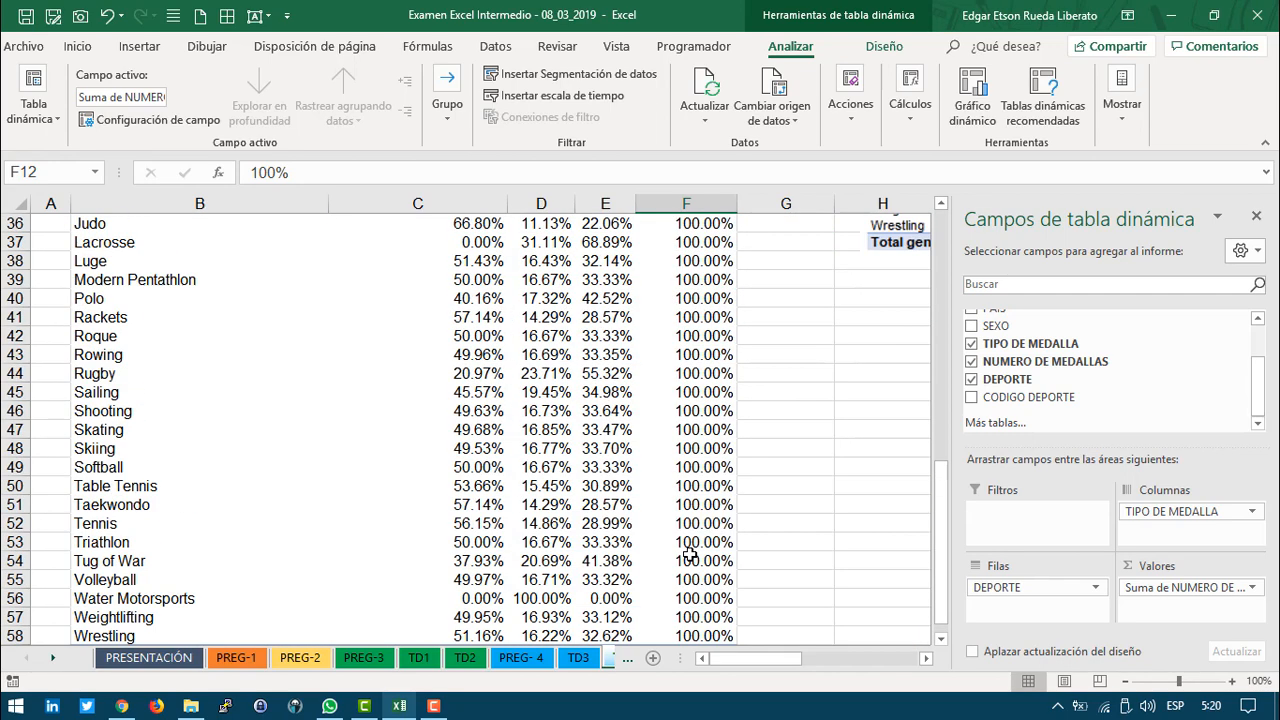
{"action": "left_click", "coordinate": [310, 452]}
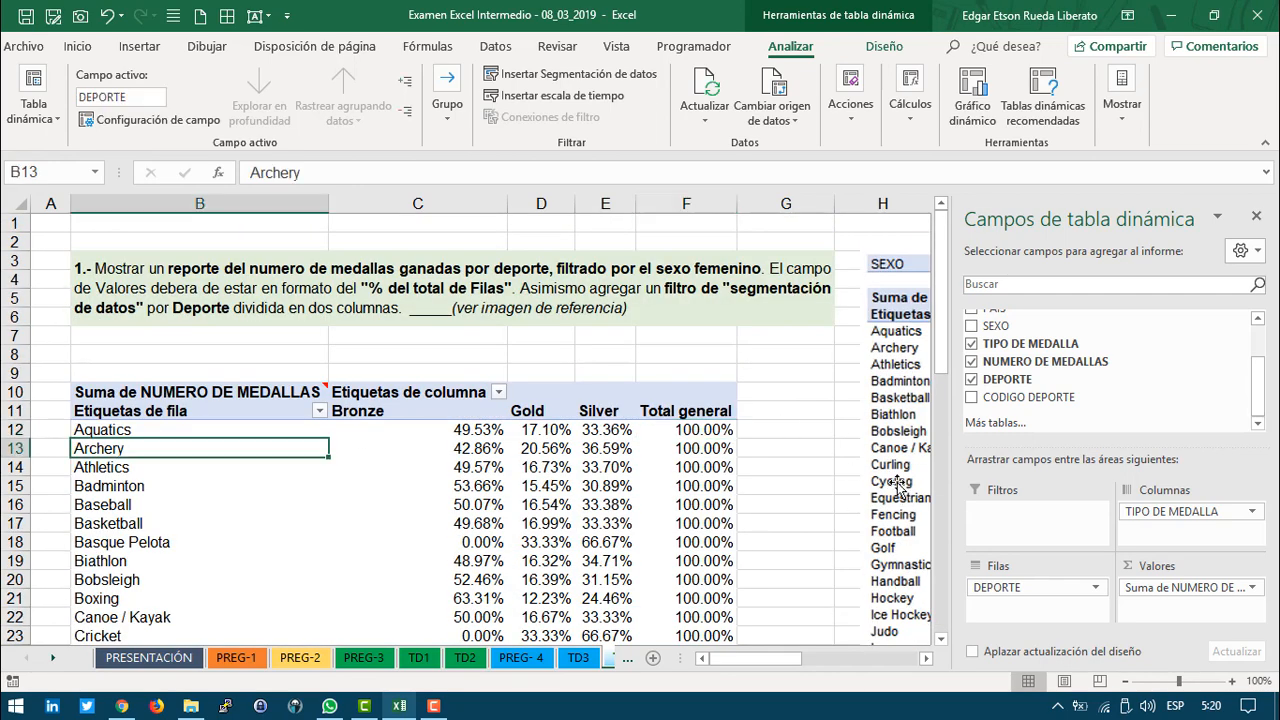
Step: Following the reference picture, add SEXO as the pivot table's report filter and filter it by Femenino
{"action": "left_click_drag", "start_coordinate": [900, 488], "coordinate": [317, 554]}
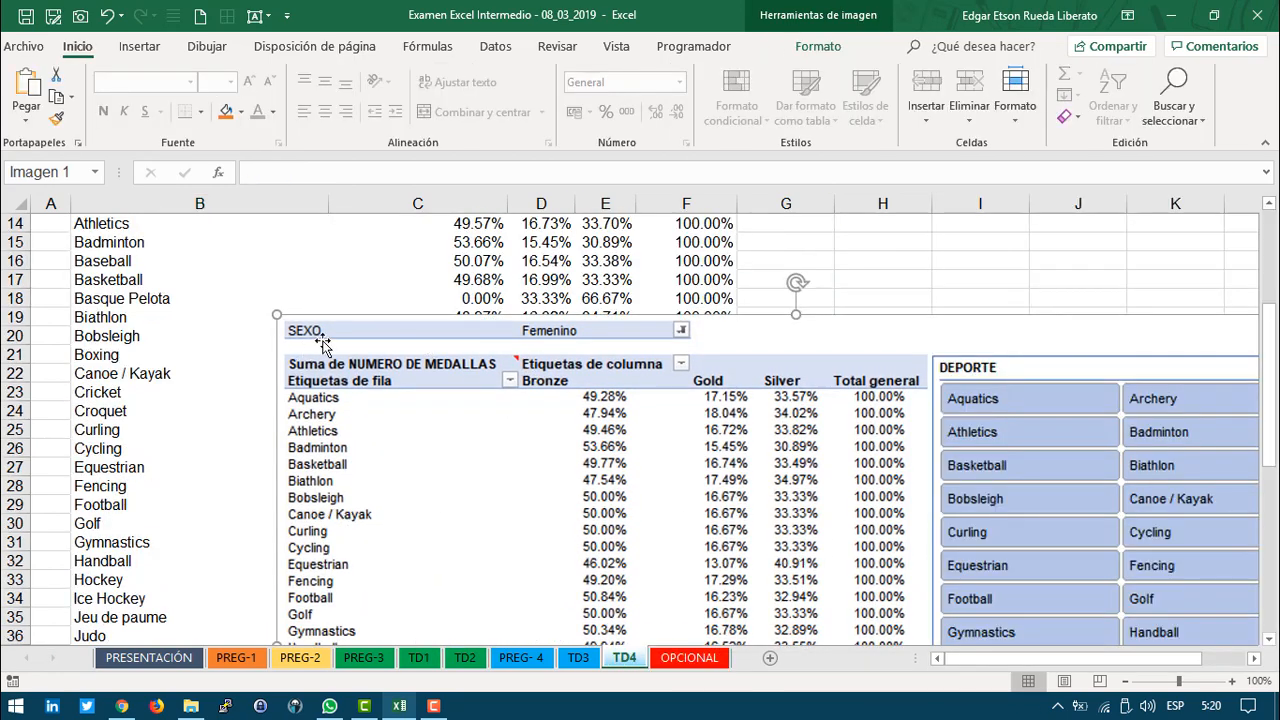
{"action": "left_click_drag", "start_coordinate": [523, 438], "coordinate": [630, 408]}
{"action": "left_click", "coordinate": [193, 391]}
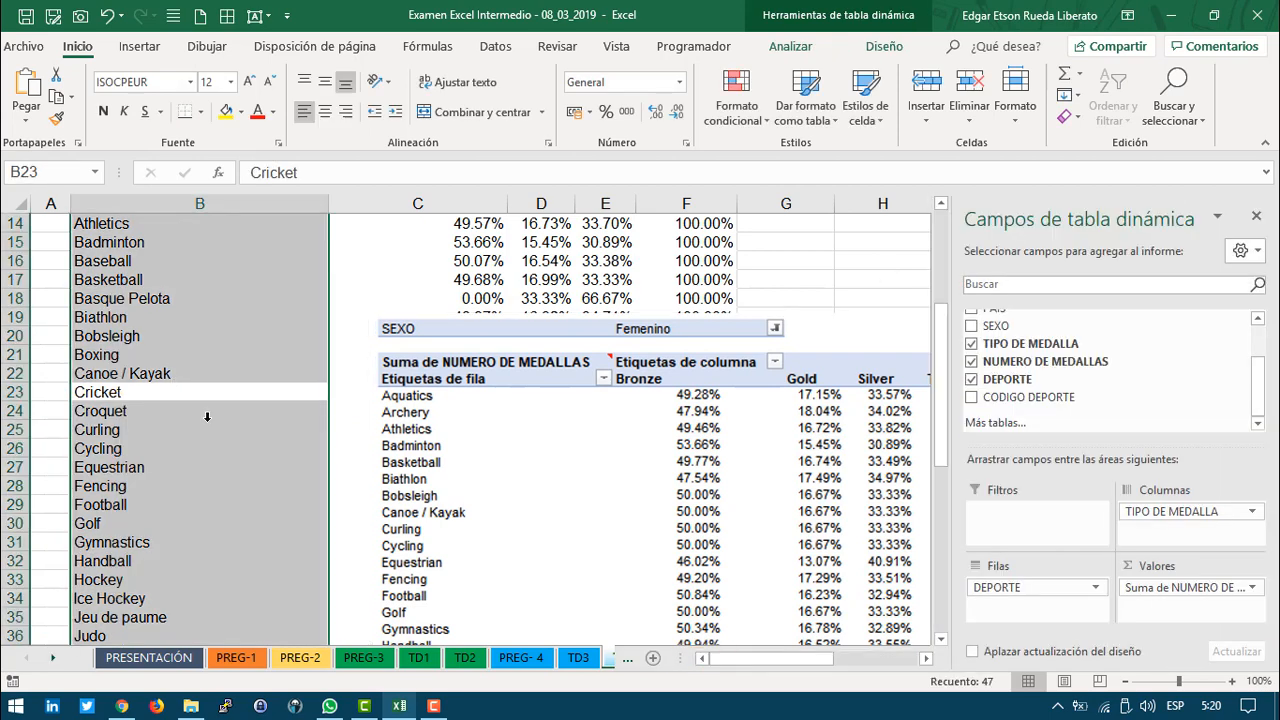
{"action": "scroll", "coordinate": [207, 416], "scroll_direction": "up", "scroll_amount": 5}
{"action": "left_click_drag", "start_coordinate": [996, 326], "coordinate": [1027, 530]}
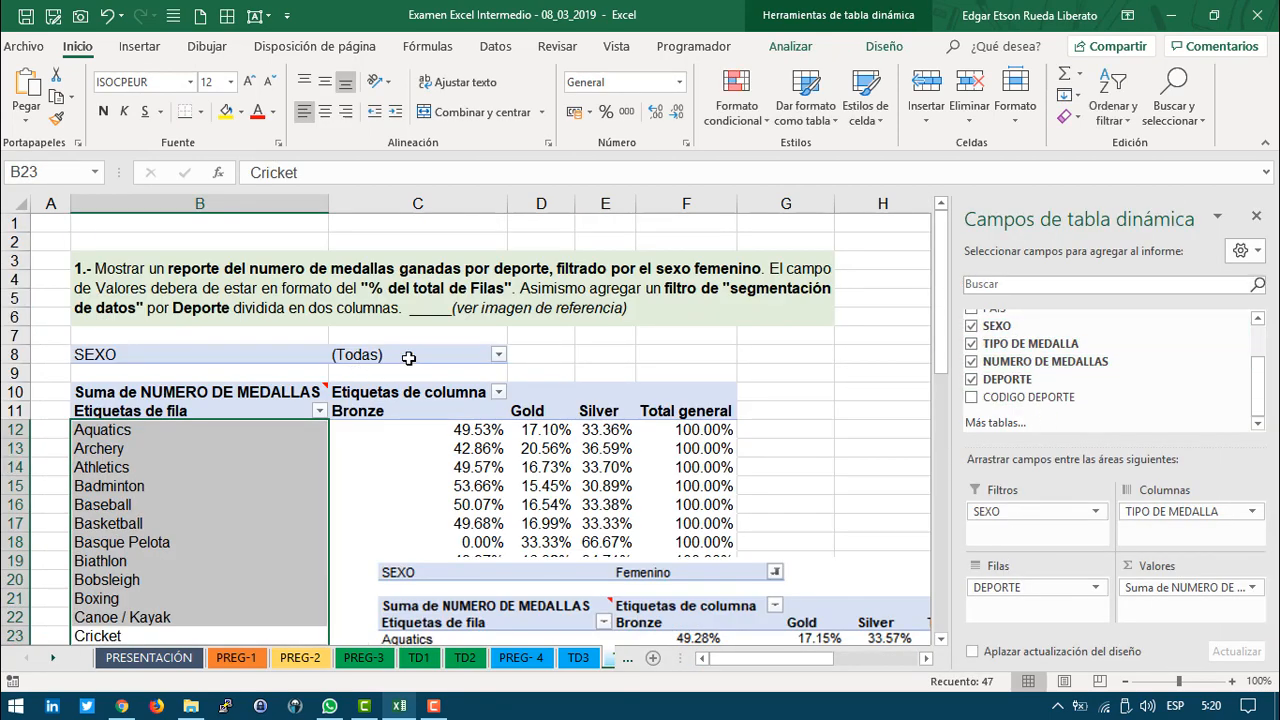
{"action": "left_click", "coordinate": [498, 355]}
{"action": "left_click", "coordinate": [340, 417]}
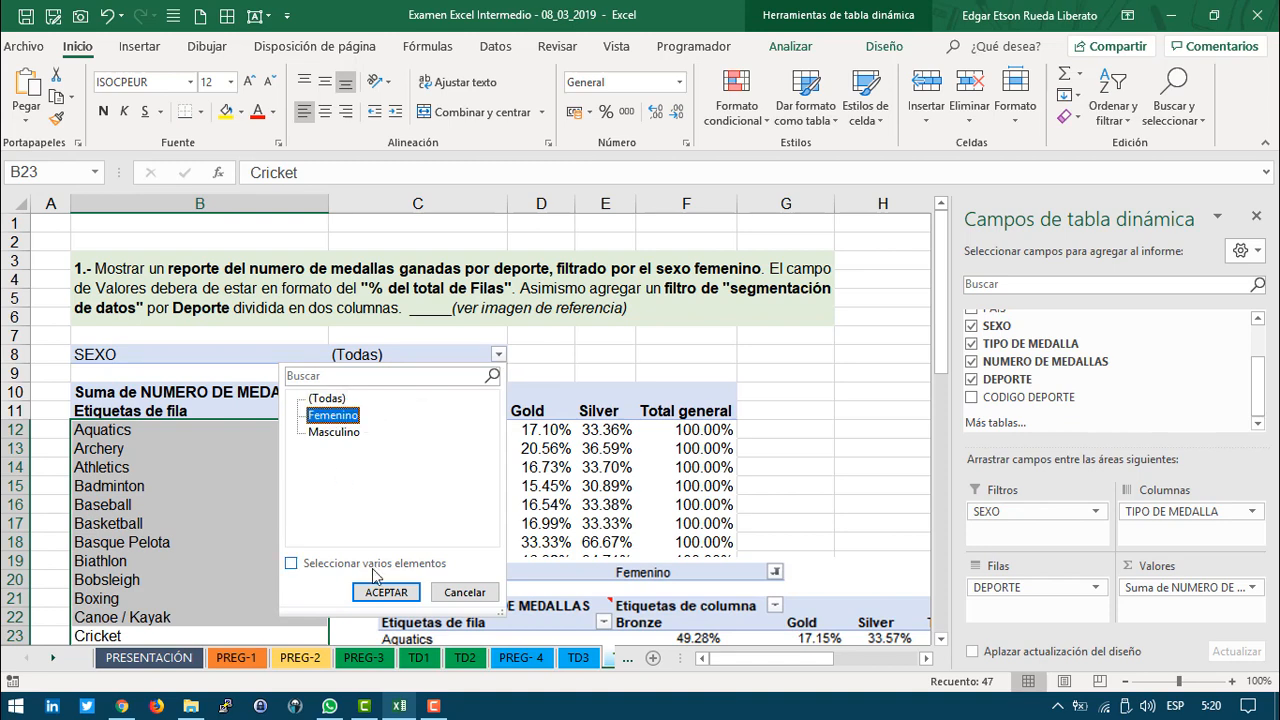
{"action": "left_click", "coordinate": [386, 593]}
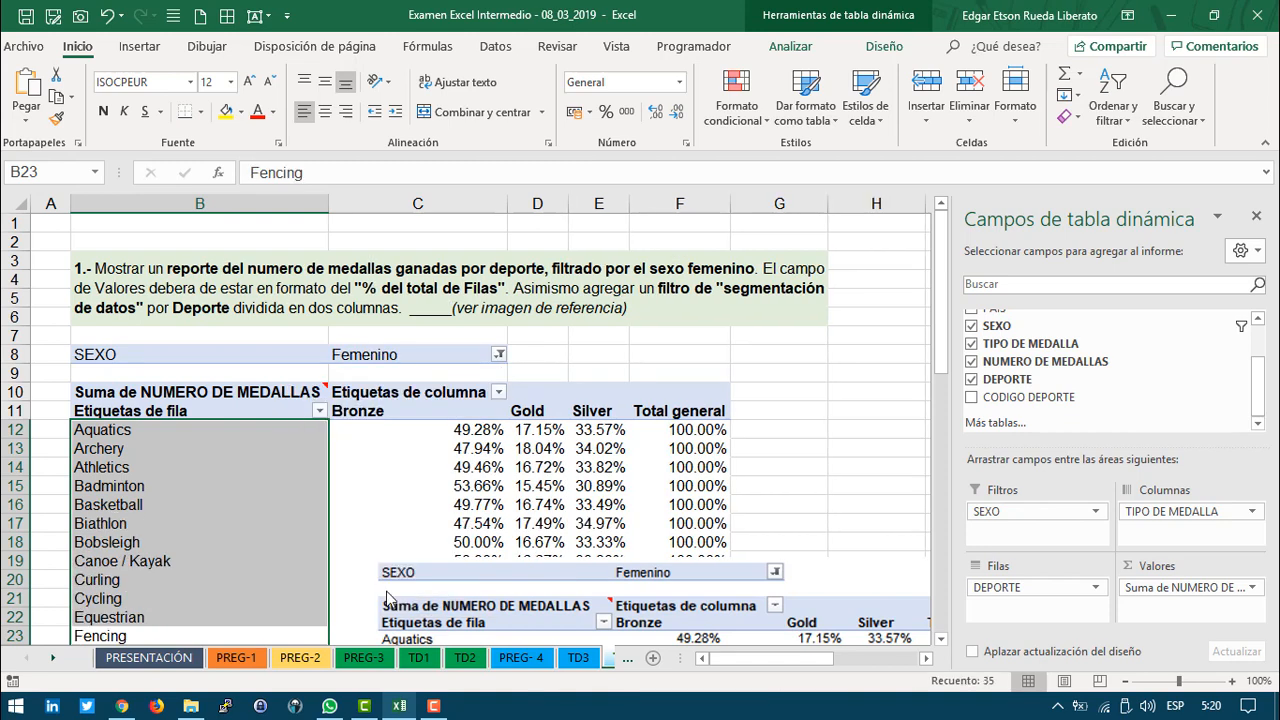
Step: Check the two-column DEPORTE slicer in the reference picture and move the picture clear of the pivot table, to about column L
{"action": "left_click_drag", "start_coordinate": [551, 610], "coordinate": [209, 426]}
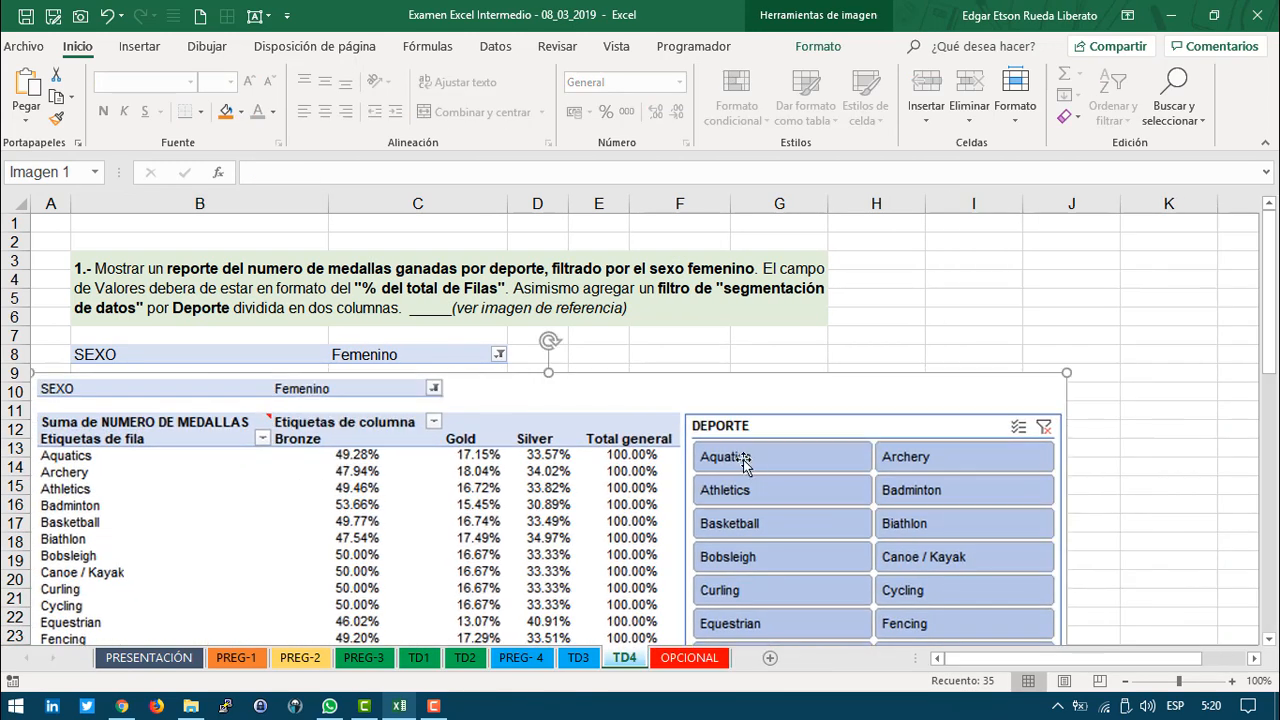
{"action": "left_click_drag", "start_coordinate": [770, 478], "coordinate": [770, 406]}
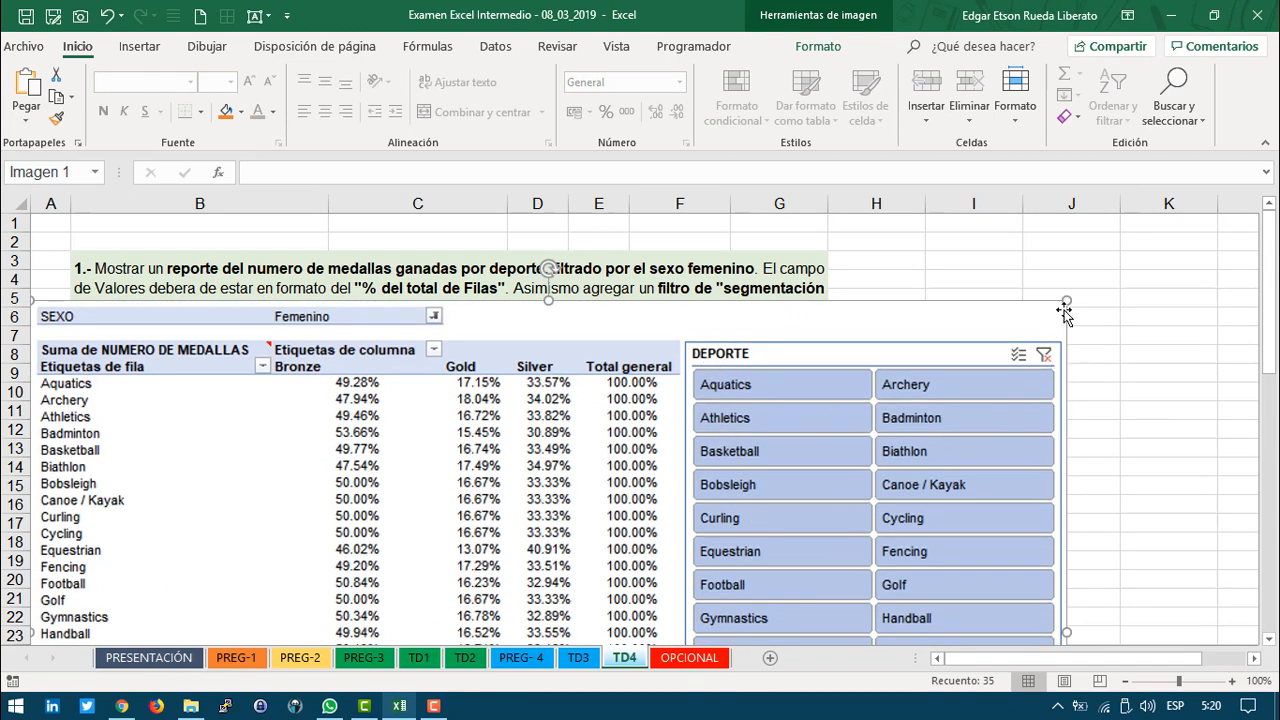
{"action": "left_click_drag", "start_coordinate": [496, 516], "coordinate": [1075, 484]}
{"action": "left_click_drag", "start_coordinate": [811, 494], "coordinate": [1201, 439]}
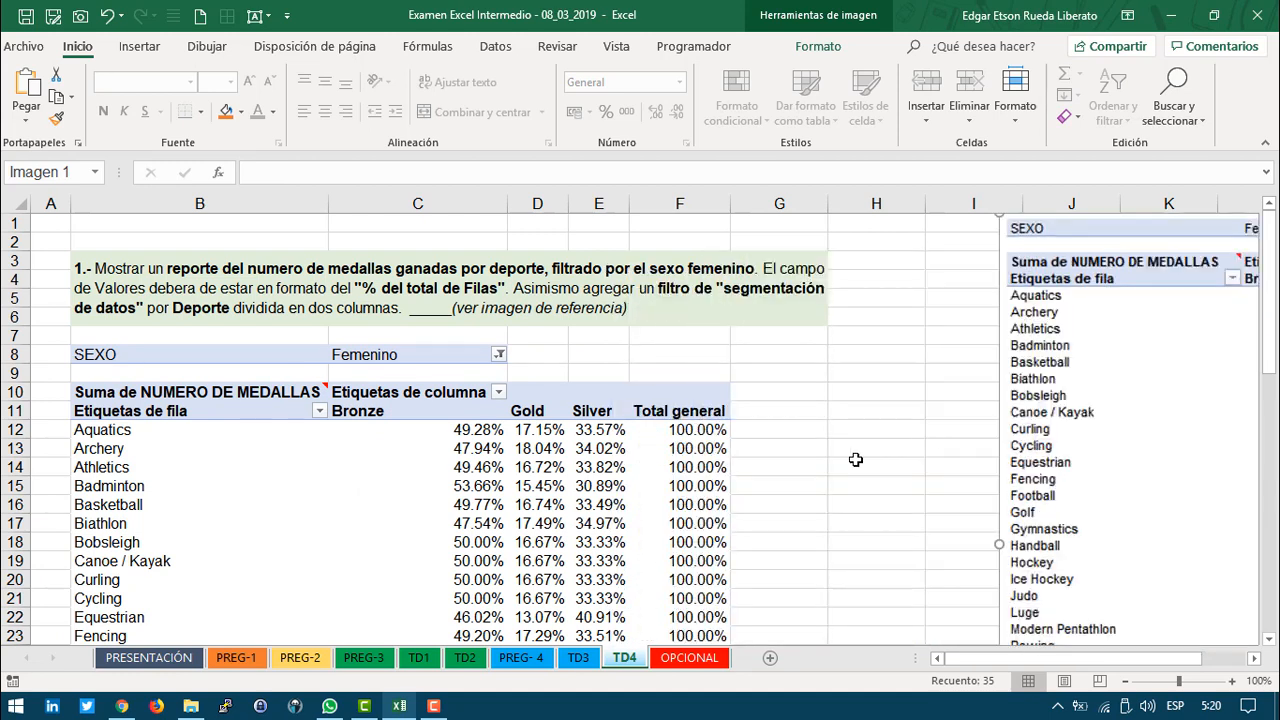
{"action": "left_click_drag", "start_coordinate": [805, 467], "coordinate": [722, 498]}
{"action": "left_click_drag", "start_coordinate": [855, 473], "coordinate": [1053, 440]}
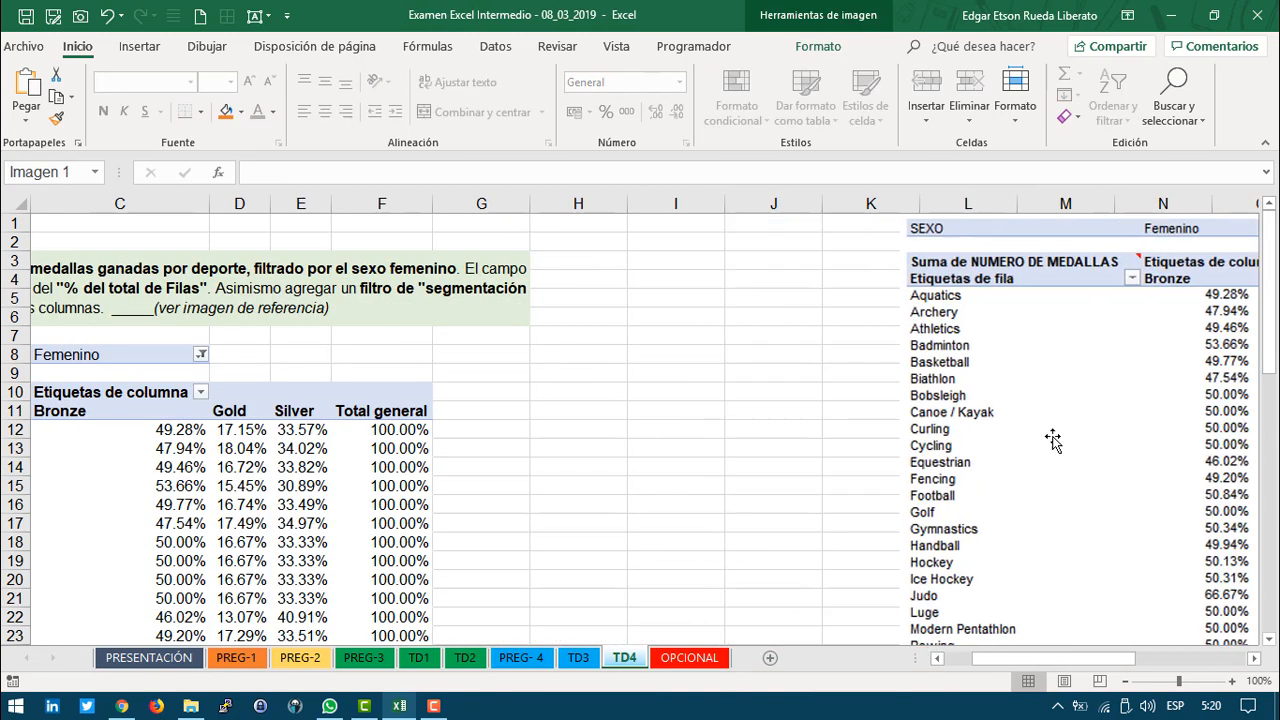
{"action": "left_click", "coordinate": [405, 542]}
{"action": "left_click_drag", "start_coordinate": [745, 658], "coordinate": [722, 658]}
Step: Insert a slicer for the DEPORTE field of the women's medals pivot table
{"action": "left_click", "coordinate": [282, 542]}
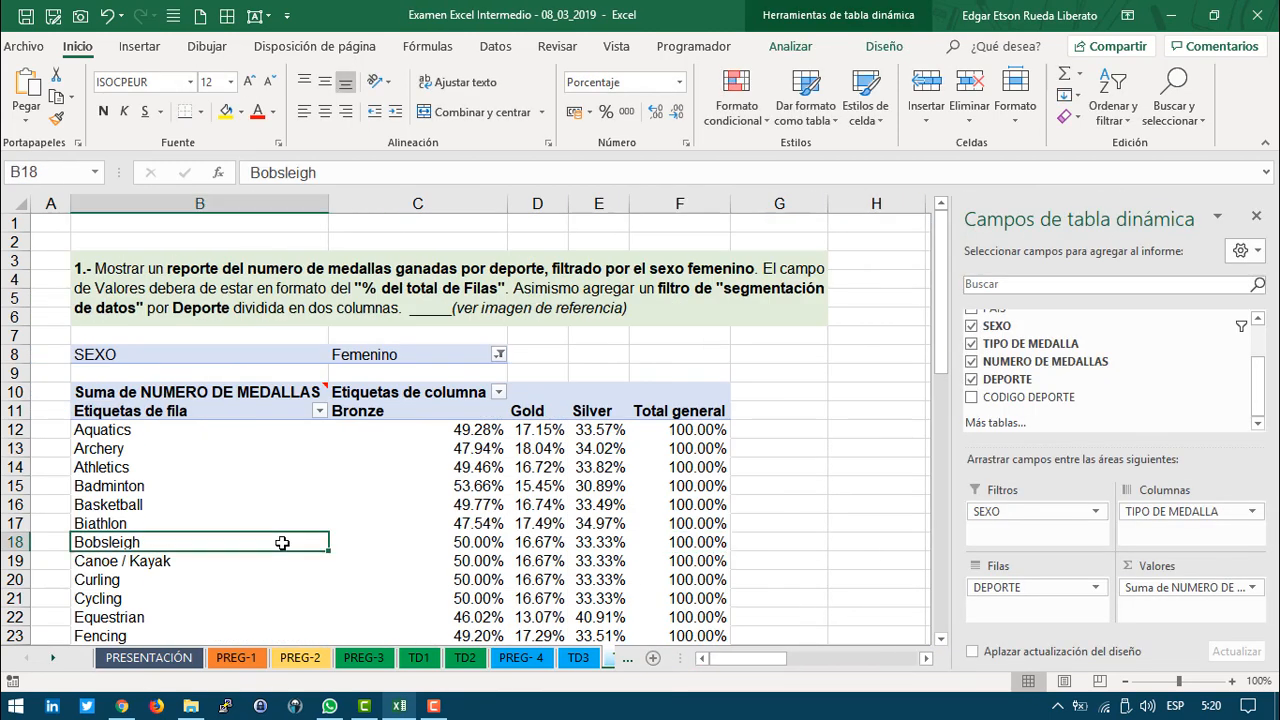
{"action": "left_click", "coordinate": [139, 47]}
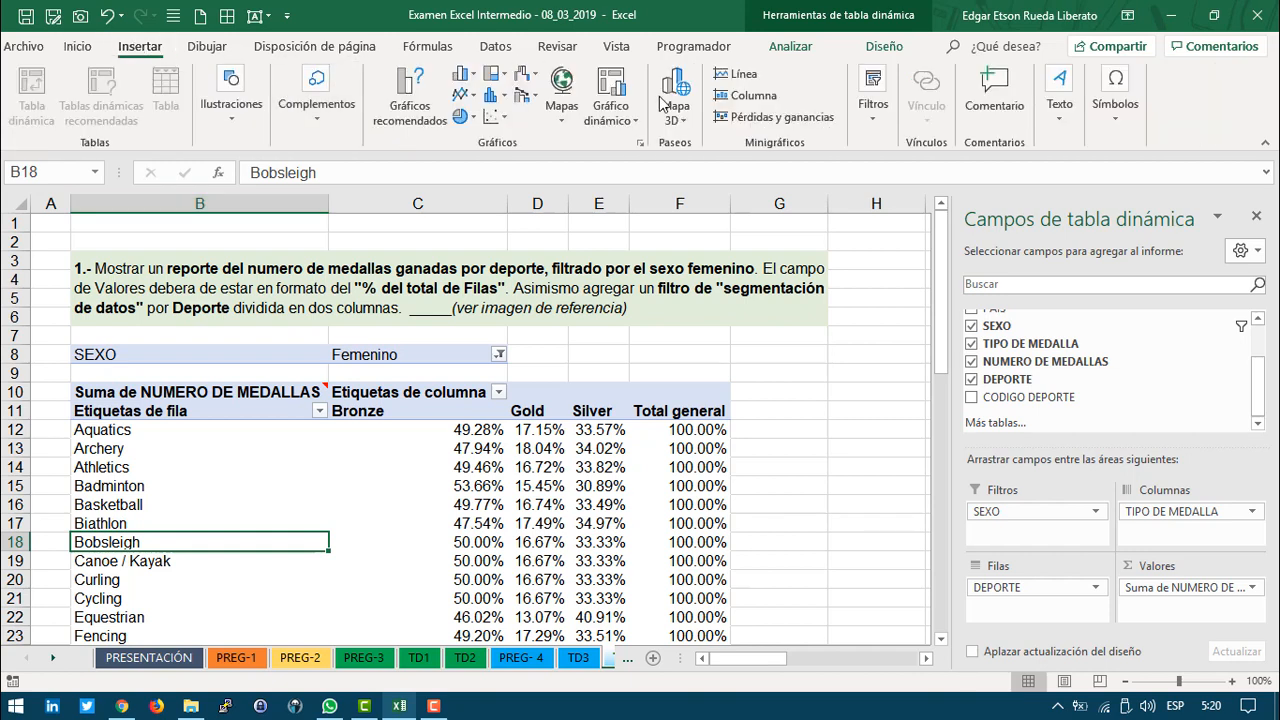
{"action": "left_click", "coordinate": [872, 110]}
{"action": "left_click", "coordinate": [893, 183]}
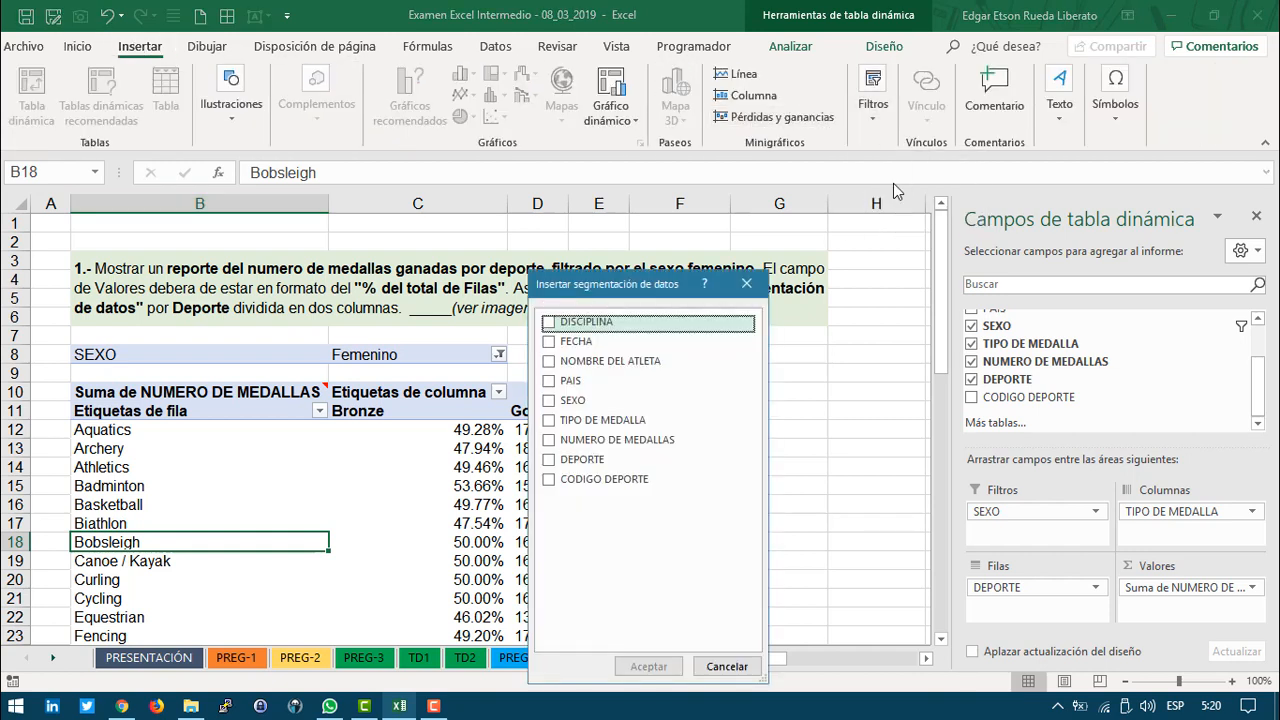
{"action": "left_click", "coordinate": [550, 460]}
{"action": "left_click", "coordinate": [648, 666]}
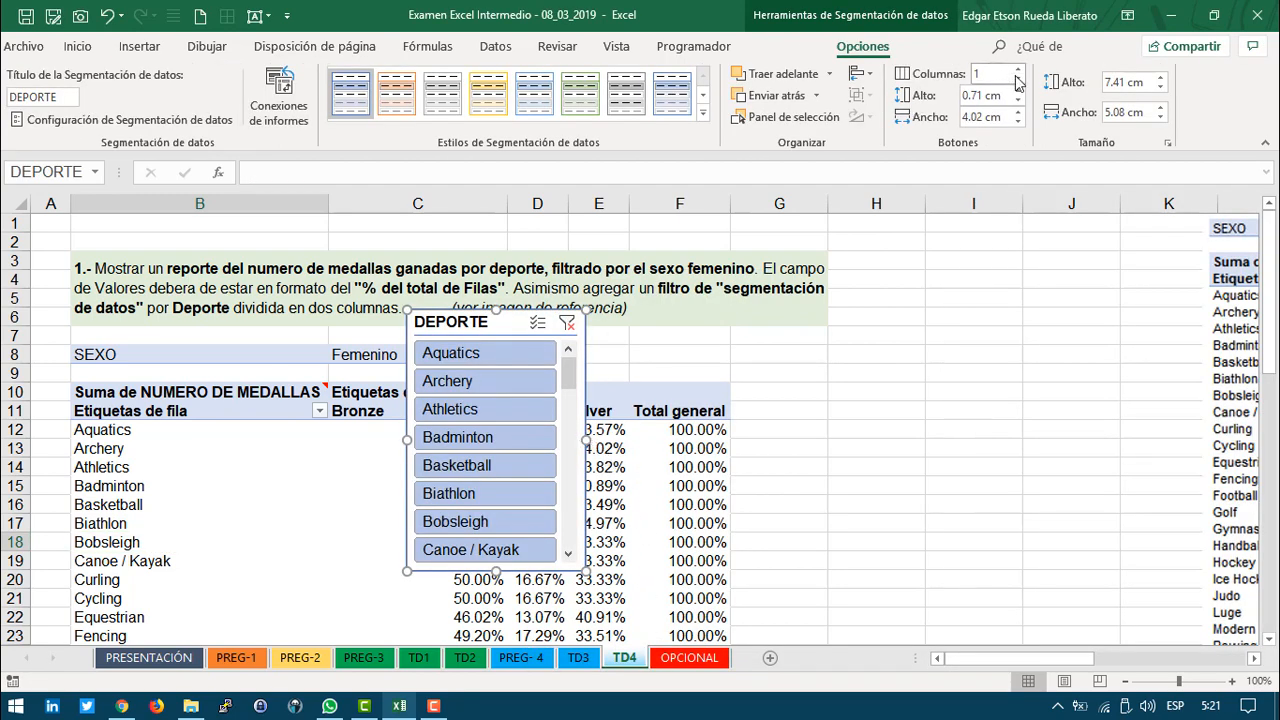
Step: Arrange the DEPORTE slicer in 2 columns, widen it to about 8.73 cm and place it beside the pivot table at column G
{"action": "left_click", "coordinate": [1018, 70]}
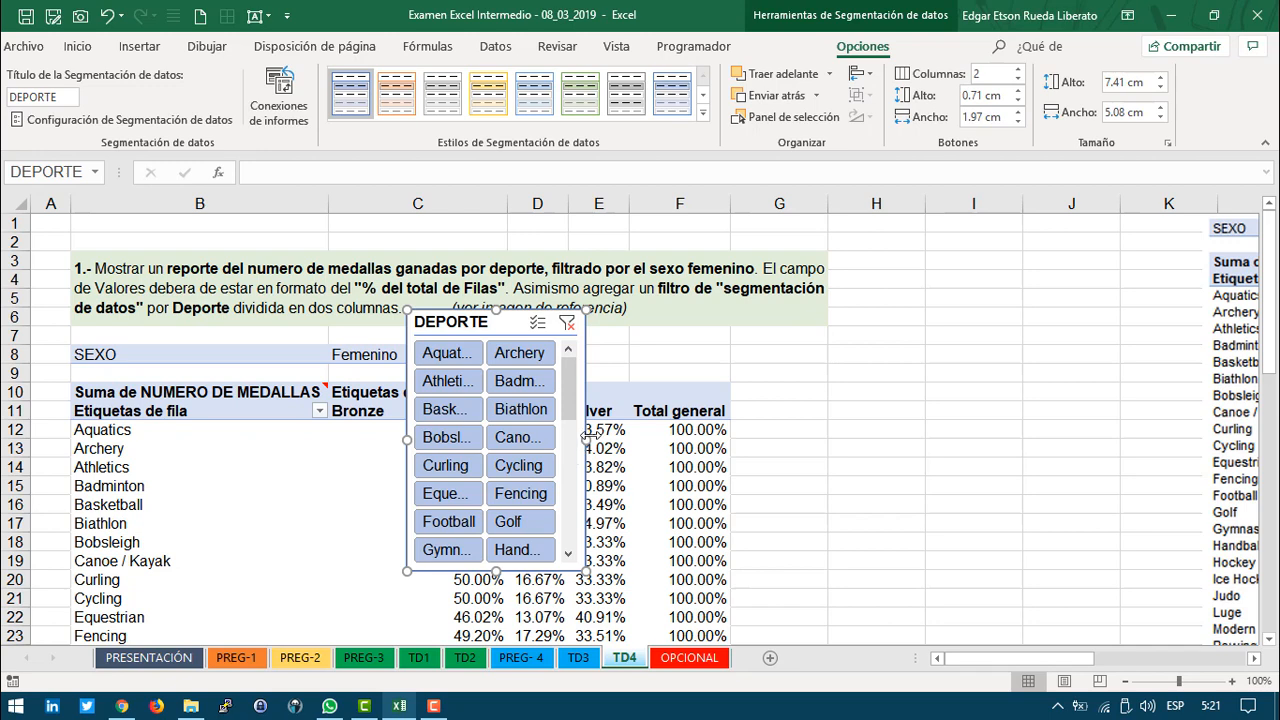
{"action": "left_click_drag", "start_coordinate": [588, 437], "coordinate": [706, 434]}
{"action": "left_click_drag", "start_coordinate": [578, 322], "coordinate": [919, 393]}
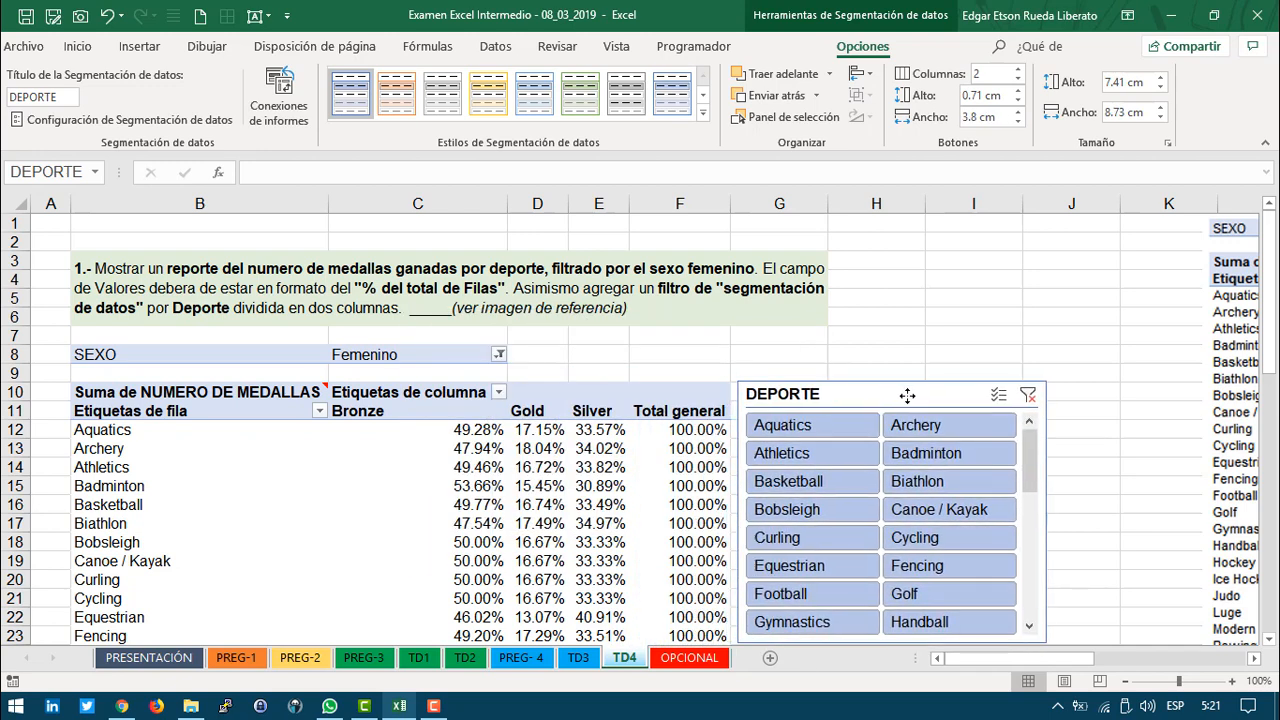
{"action": "left_click", "coordinate": [993, 74]}
{"action": "left_click", "coordinate": [826, 48]}
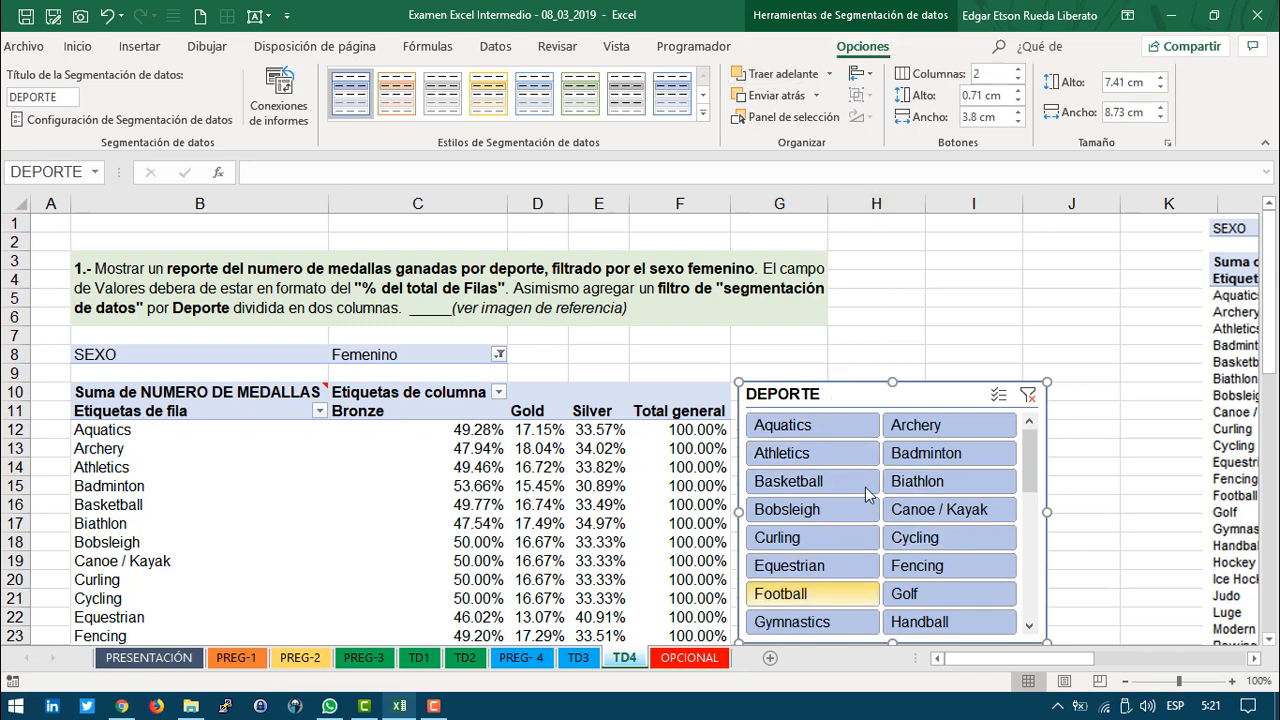
Step: Lengthen the DEPORTE slicer to about 19.53 cm so it reaches down to the pivot table's Total general row
{"action": "scroll", "coordinate": [943, 566], "scroll_direction": "down", "scroll_amount": 5}
{"action": "scroll", "coordinate": [1049, 565], "scroll_direction": "down", "scroll_amount": 1}
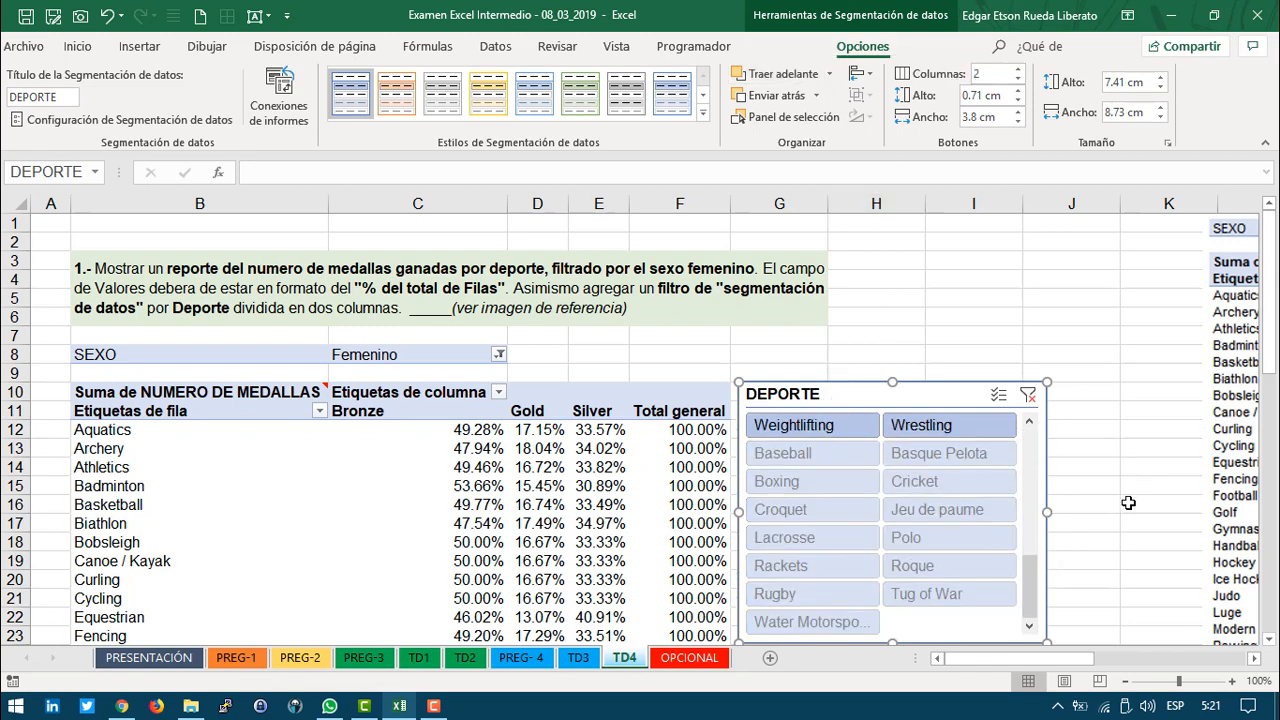
{"action": "left_click_drag", "start_coordinate": [1268, 375], "coordinate": [1268, 497]}
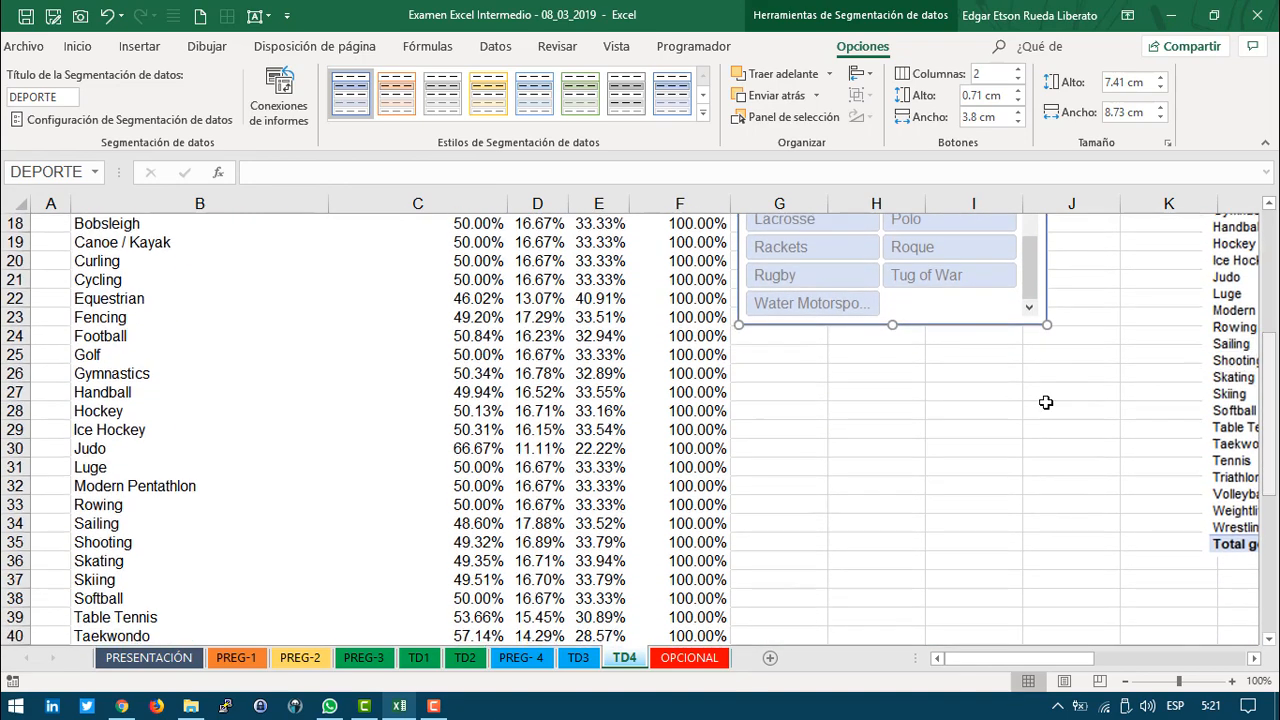
{"action": "left_click_drag", "start_coordinate": [896, 325], "coordinate": [896, 648]}
{"action": "left_click_drag", "start_coordinate": [1268, 453], "coordinate": [1268, 359]}
{"action": "left_click_drag", "start_coordinate": [1030, 515], "coordinate": [1031, 391]}
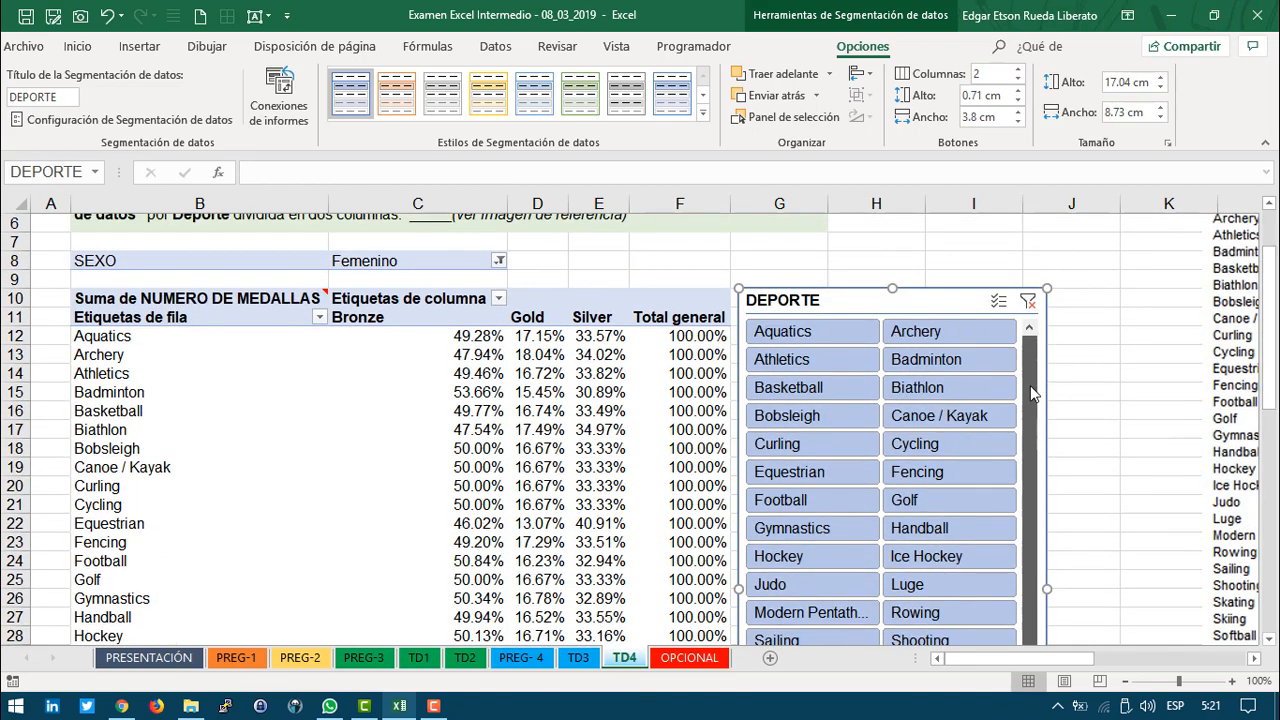
{"action": "left_click_drag", "start_coordinate": [1269, 361], "coordinate": [1268, 524]}
{"action": "left_click_drag", "start_coordinate": [891, 478], "coordinate": [893, 566]}
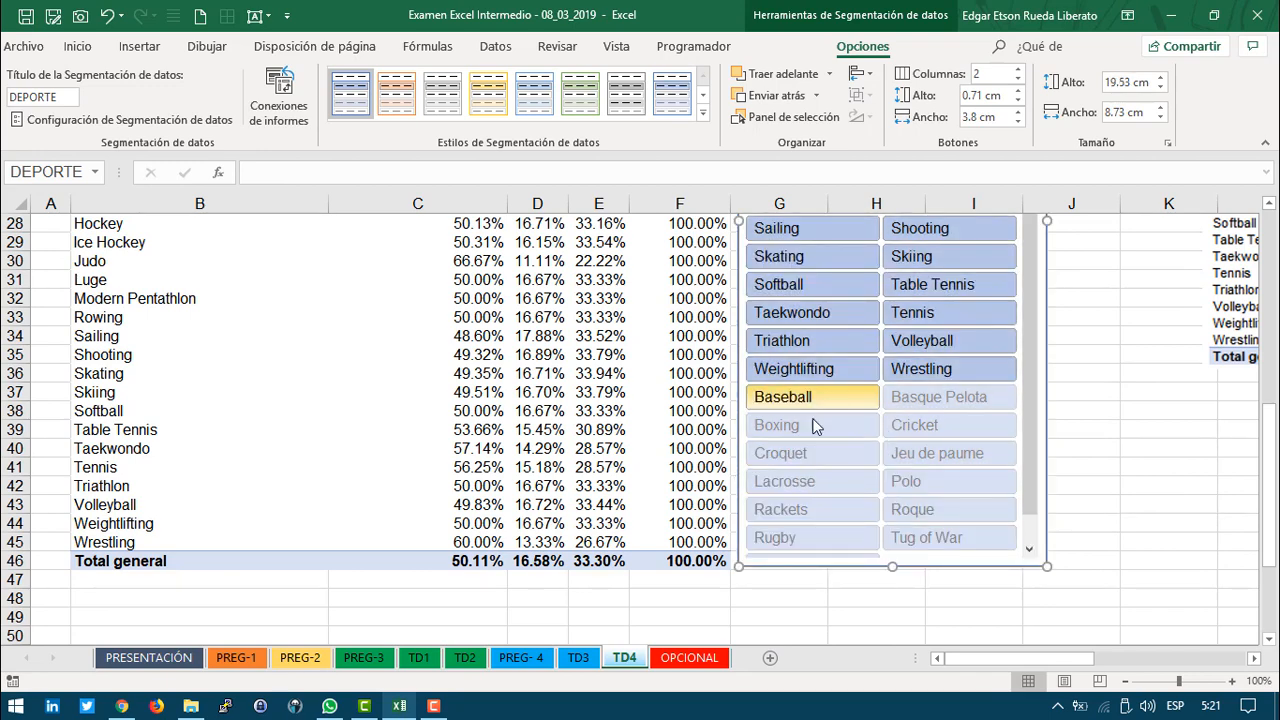
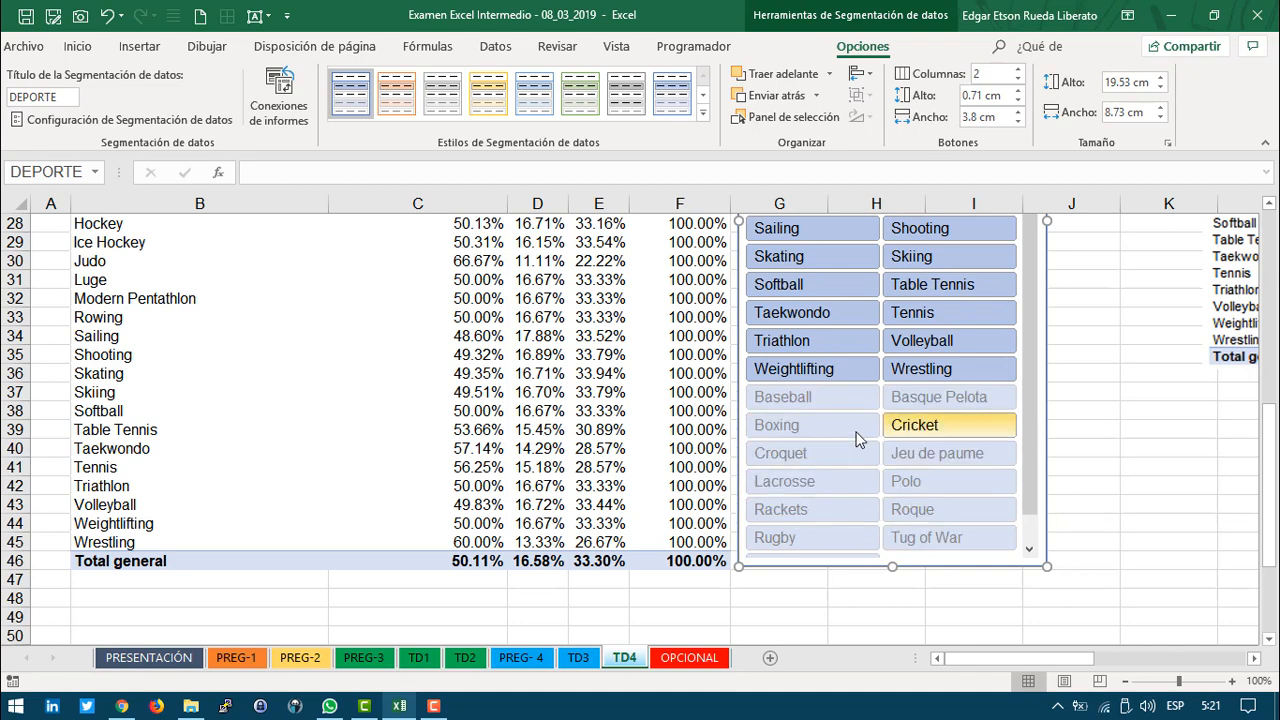
Step: Configure the DEPORTE slicer to hide items that contain no data
{"action": "scroll", "coordinate": [978, 348], "scroll_direction": "up", "scroll_amount": 8}
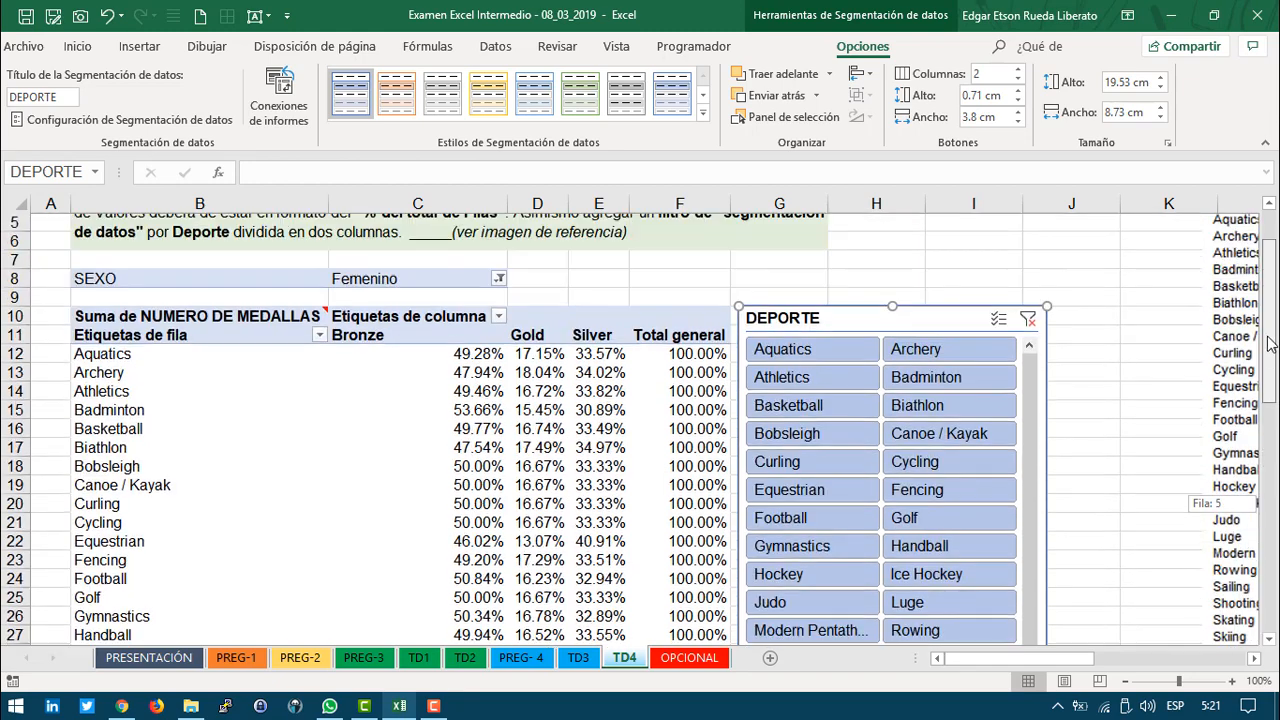
{"action": "right_click", "coordinate": [889, 339]}
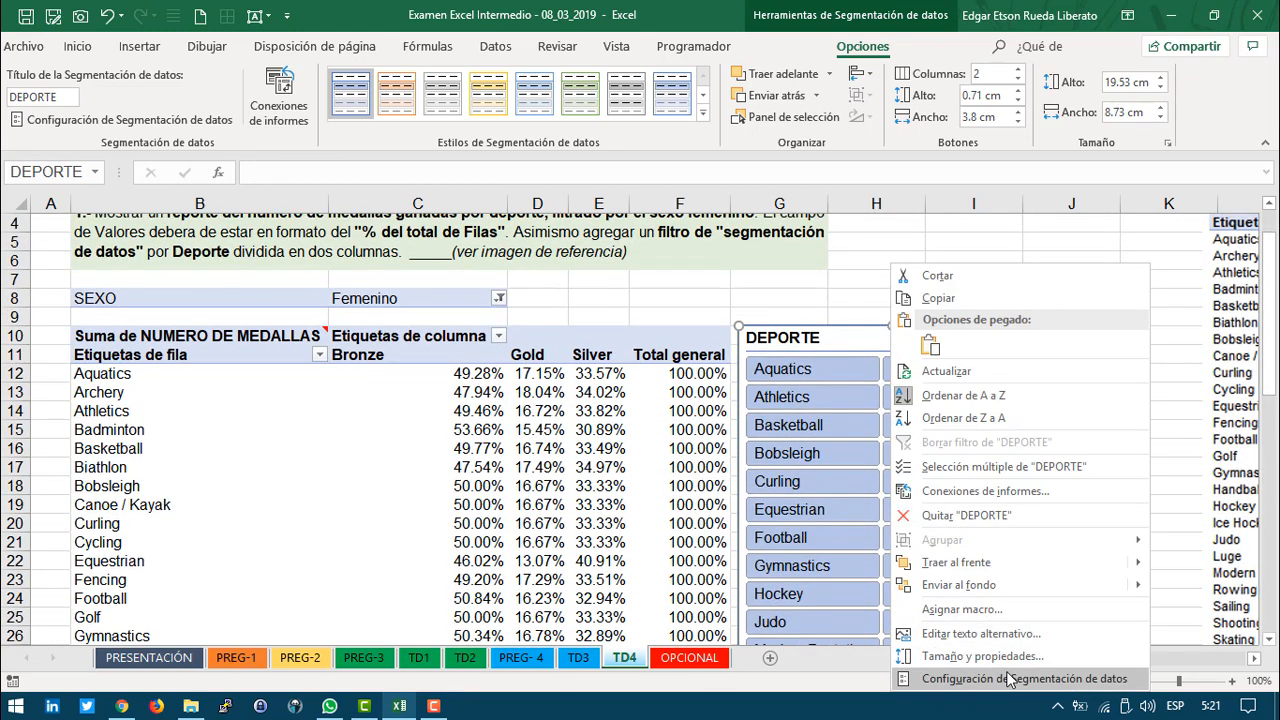
{"action": "left_click", "coordinate": [1010, 679]}
{"action": "left_click", "coordinate": [1028, 590]}
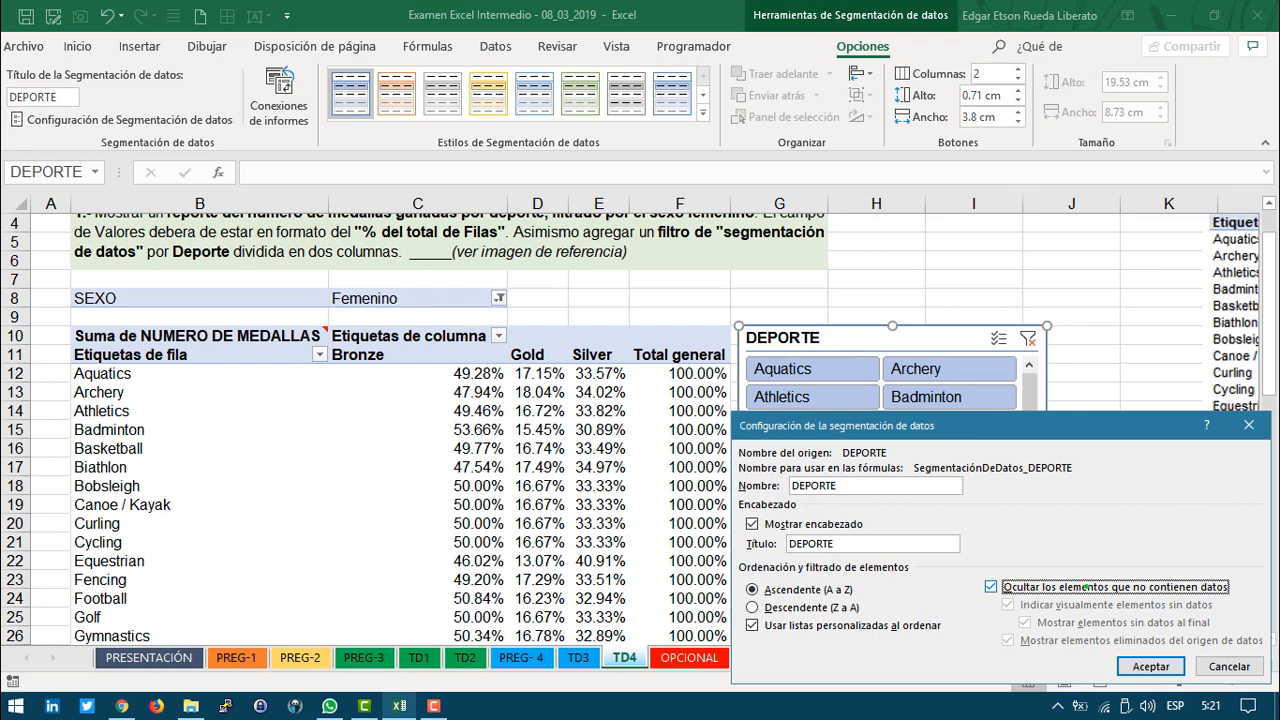
{"action": "left_click_drag", "start_coordinate": [1074, 574], "coordinate": [1159, 485]}
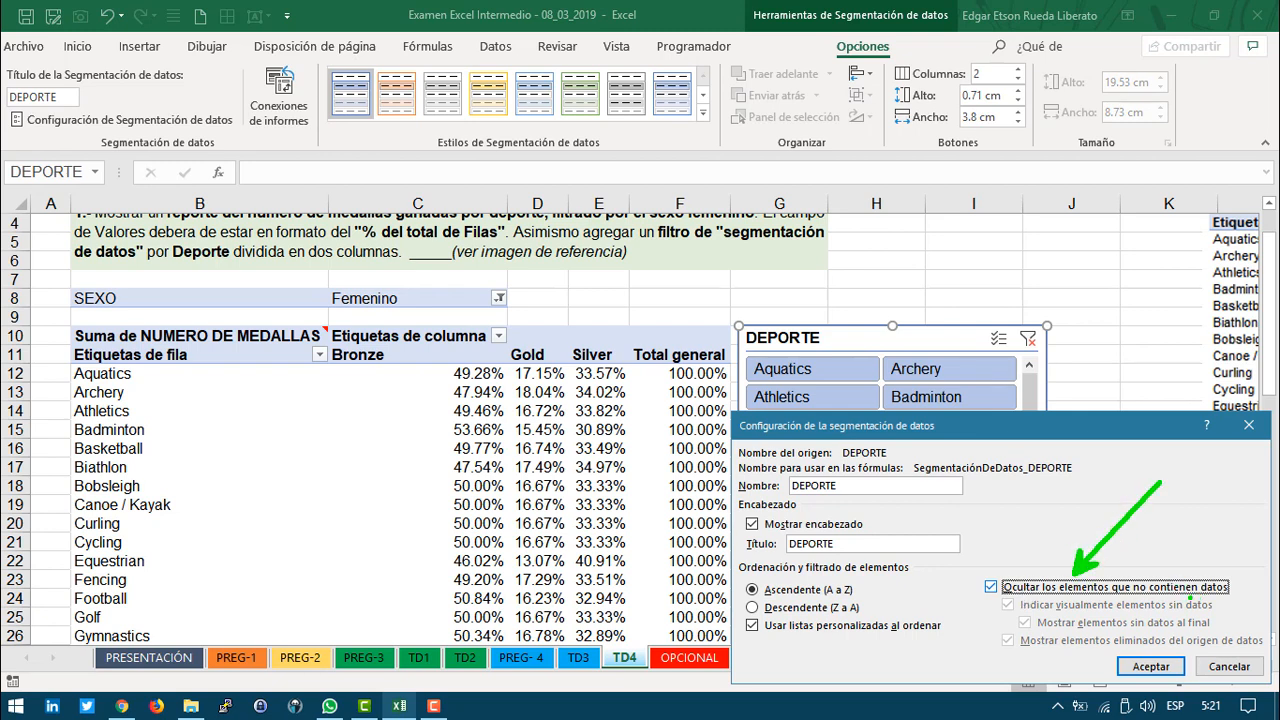
{"action": "left_click", "coordinate": [1150, 666]}
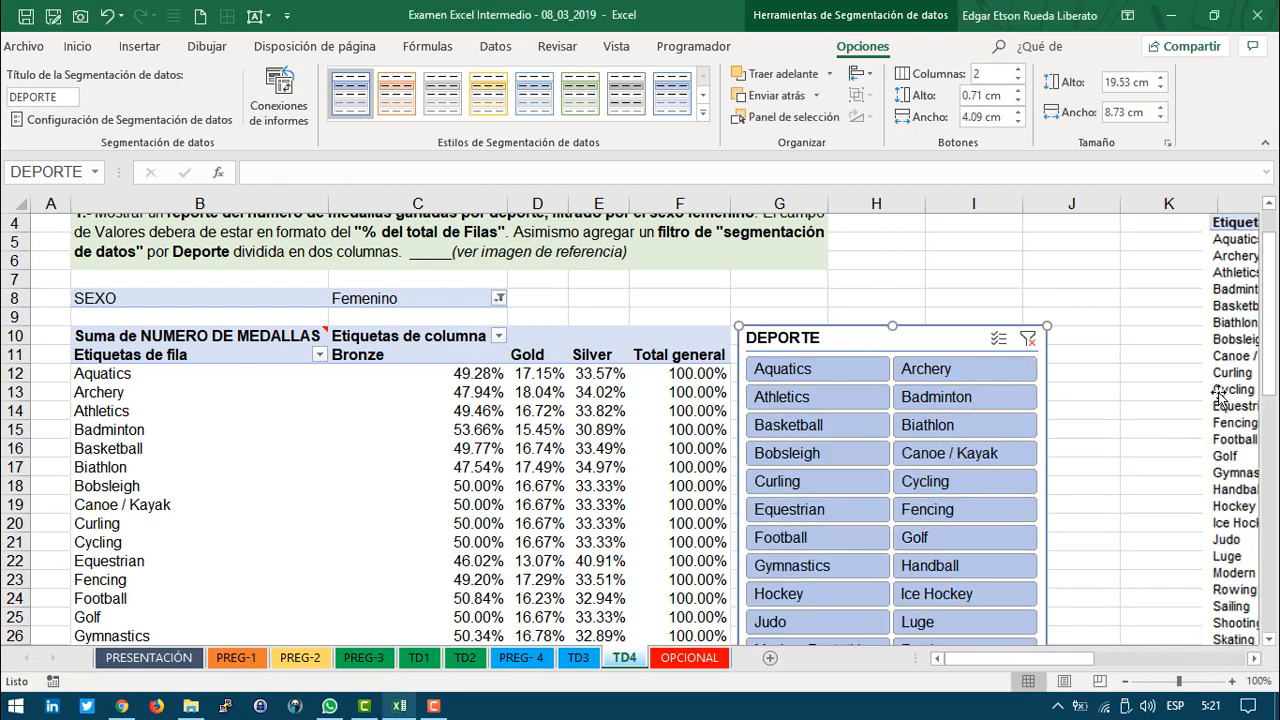
Step: Set the DEPORTE slicer's button height to 1 cm so the sports fill the slicer's length
{"action": "left_click_drag", "start_coordinate": [1268, 372], "coordinate": [1252, 515]}
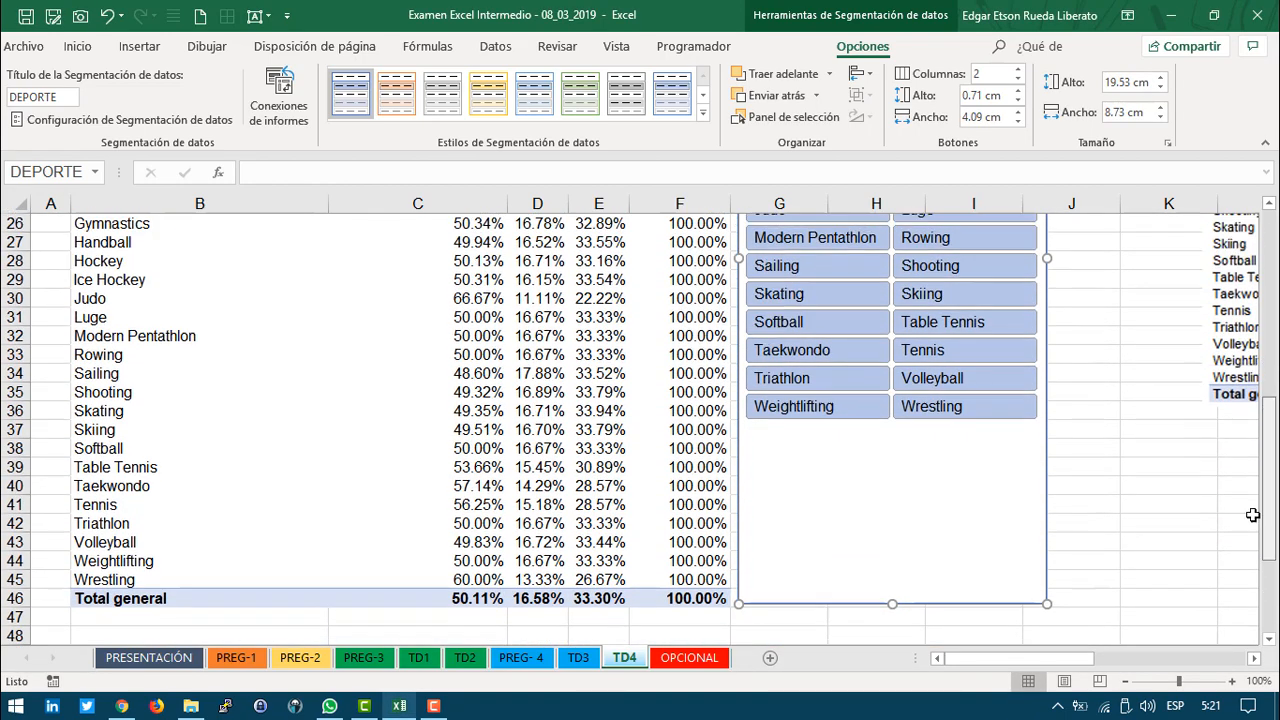
{"action": "left_click", "coordinate": [1018, 91]}
{"action": "left_click", "coordinate": [1018, 91]}
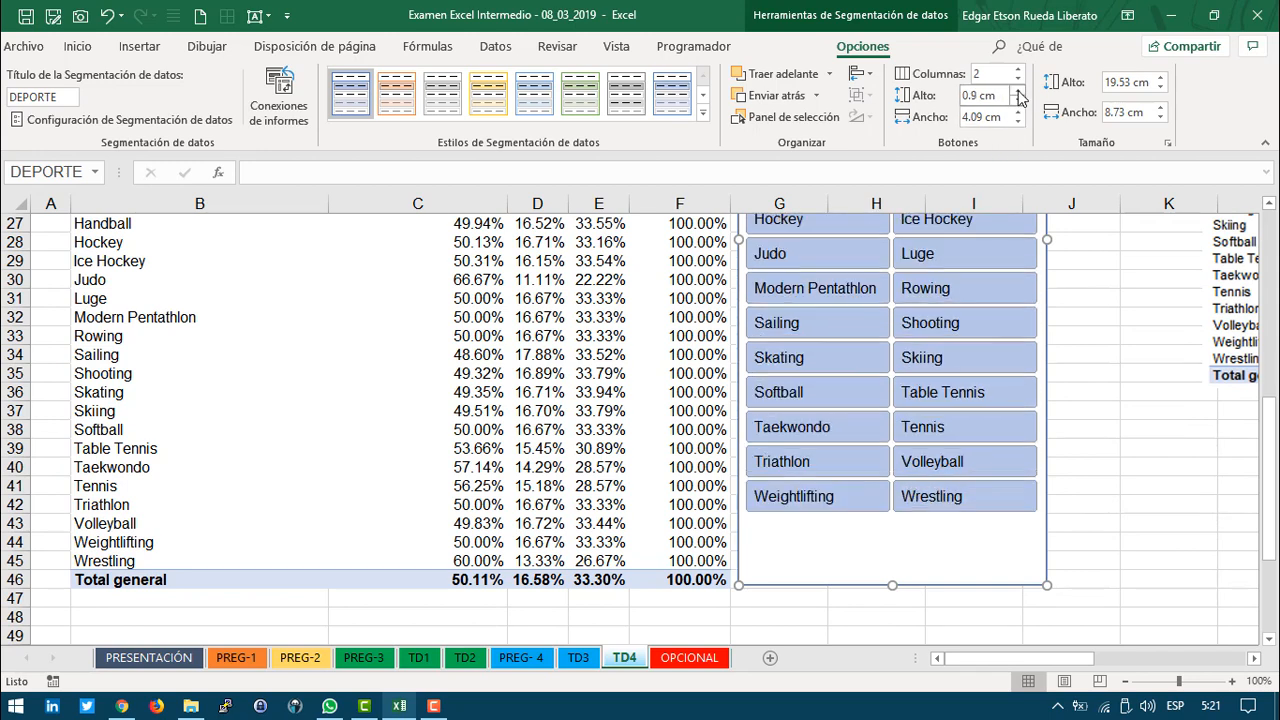
{"action": "left_click", "coordinate": [1018, 91]}
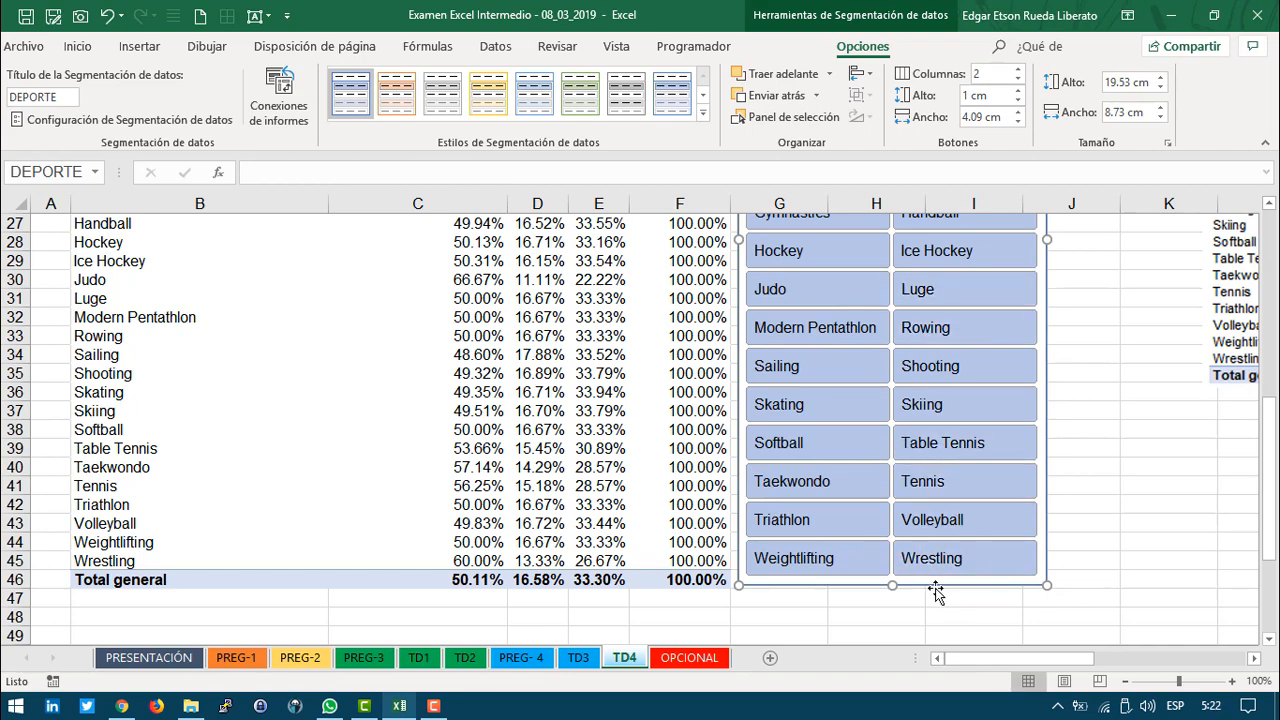
{"action": "left_click", "coordinate": [1071, 523]}
Step: Review the TD4 report's Femenino filter, row percentages and DEPORTE slicer against the instructions, and close the pivot field list
{"action": "scroll", "coordinate": [950, 420], "scroll_direction": "up", "scroll_amount": 8}
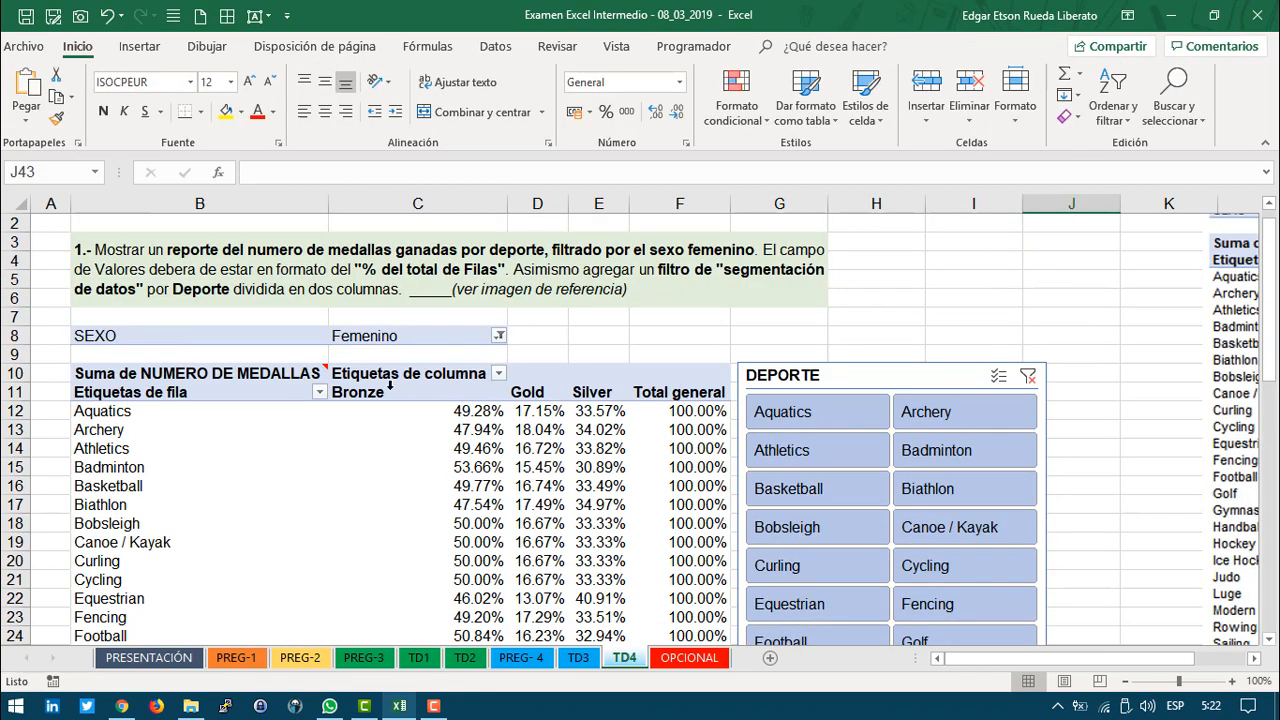
{"action": "left_click", "coordinate": [389, 385]}
{"action": "left_click", "coordinate": [787, 393]}
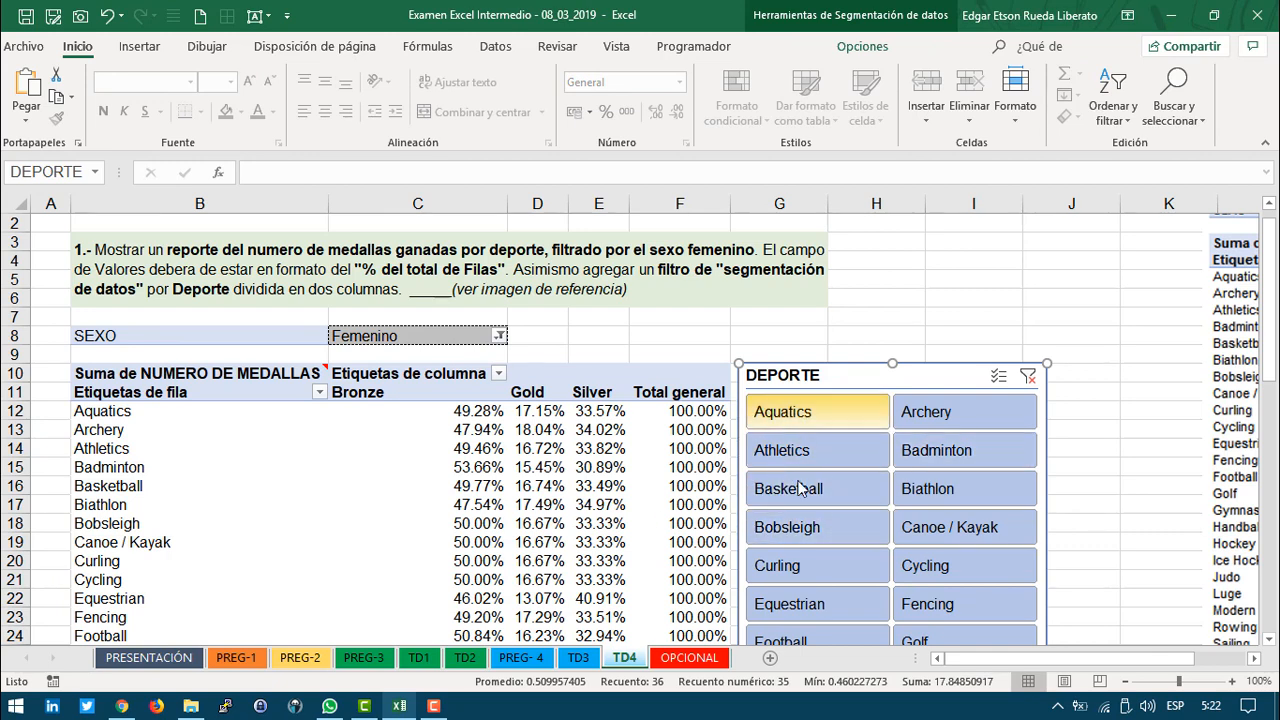
{"action": "left_click", "coordinate": [892, 354]}
{"action": "left_click", "coordinate": [882, 376]}
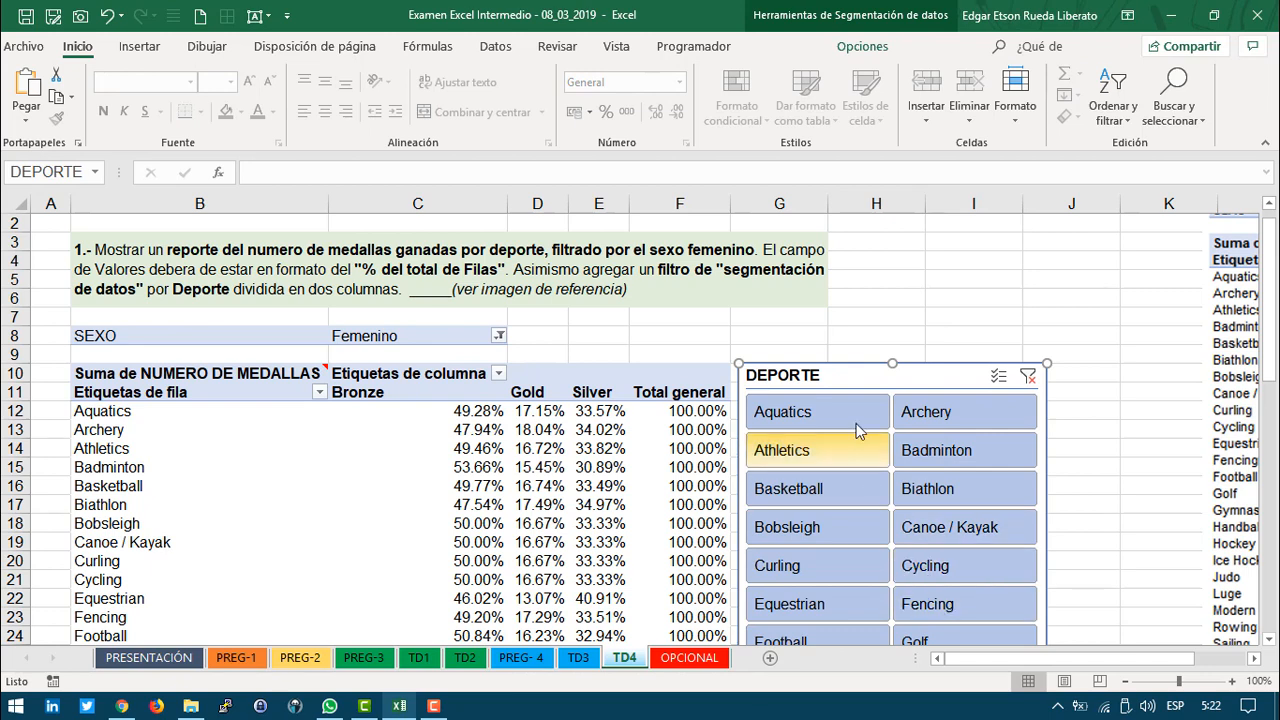
{"action": "left_click", "coordinate": [410, 520]}
{"action": "left_click", "coordinate": [414, 485]}
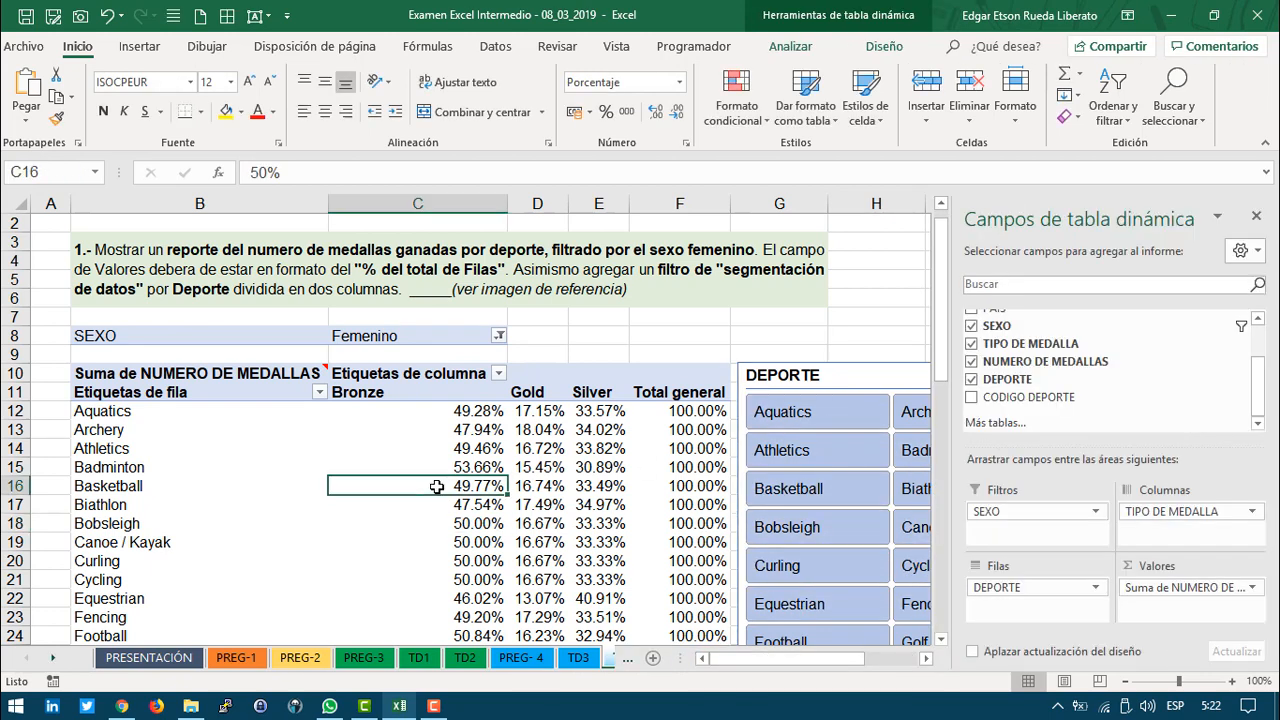
{"action": "left_click", "coordinate": [220, 447]}
{"action": "scroll", "coordinate": [603, 520], "scroll_direction": "down", "scroll_amount": 10}
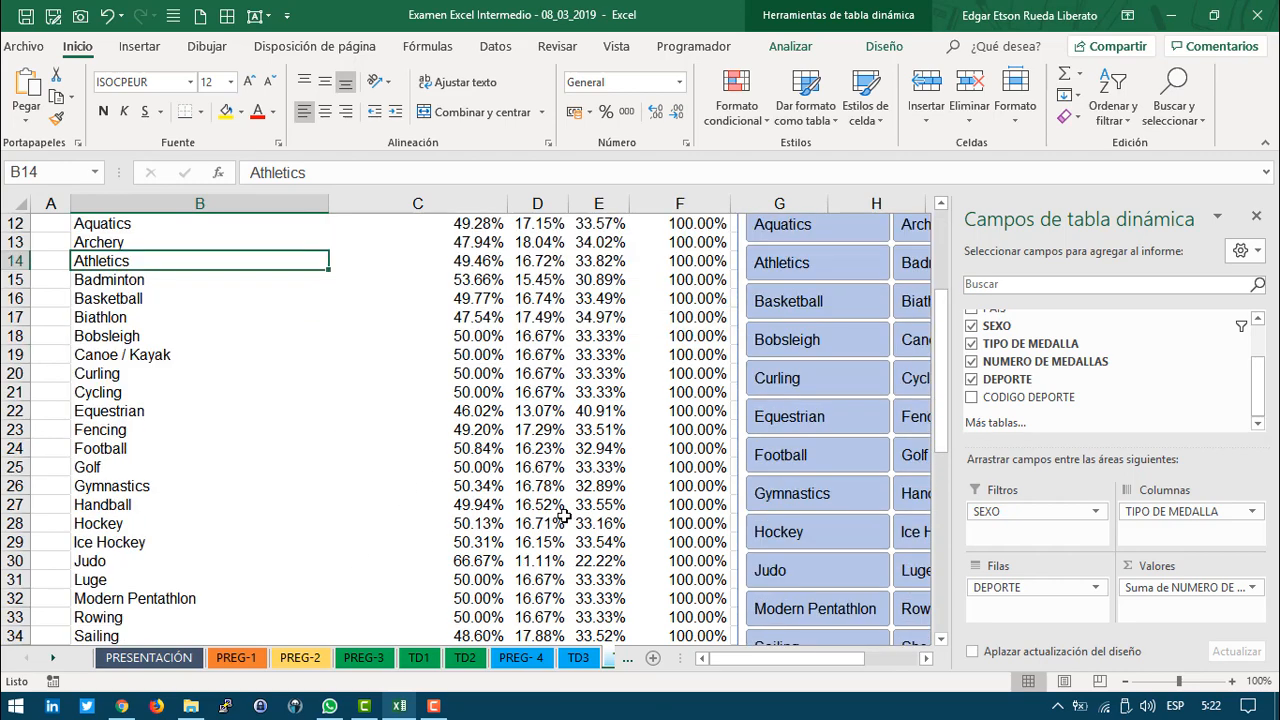
{"action": "scroll", "coordinate": [398, 426], "scroll_direction": "up", "scroll_amount": 10}
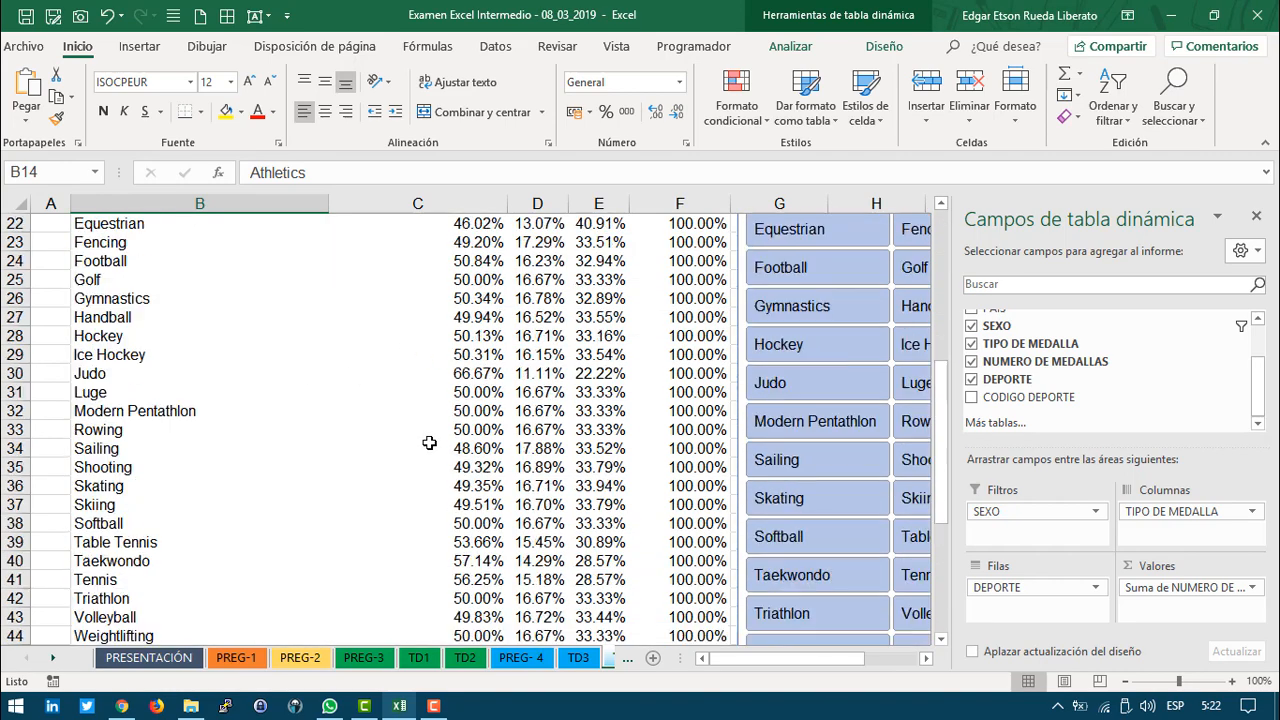
{"action": "left_click", "coordinate": [1256, 216]}
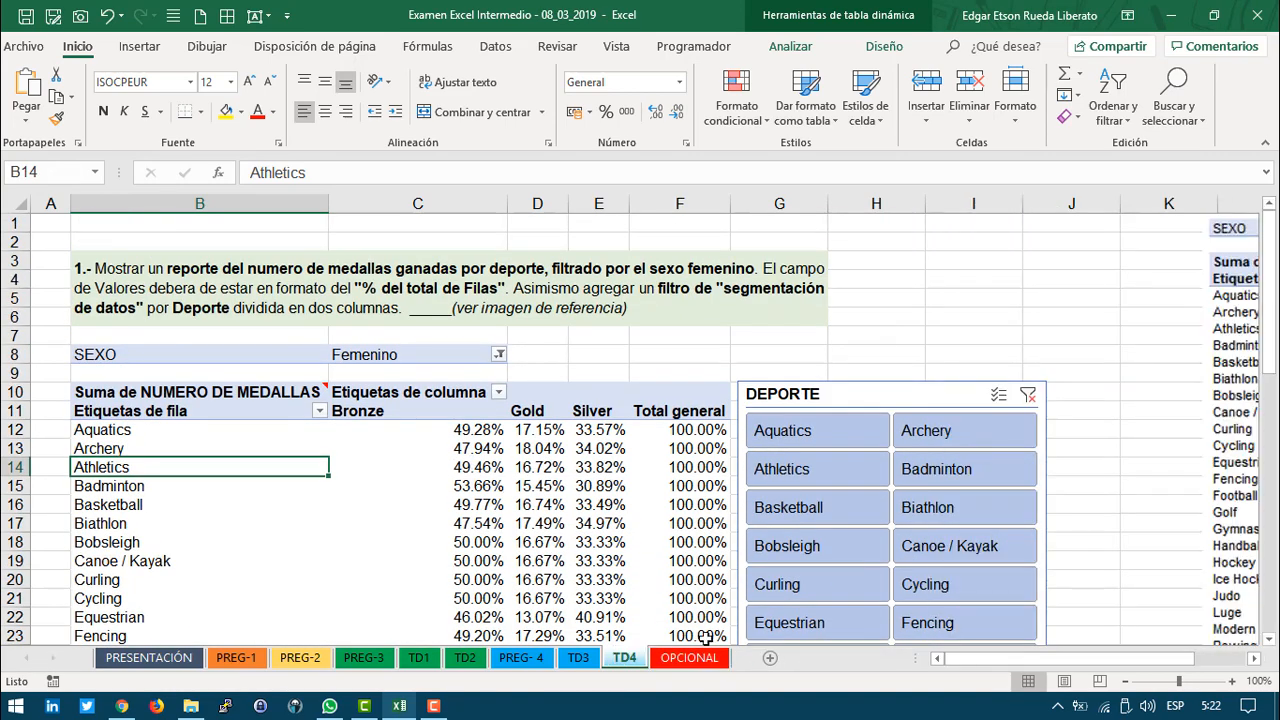
Step: On the OPCIONAL sheet, examine the Ventas, Pedidos and Coste del transporte table in B7:F10 and the reference bubble chart
{"action": "left_click", "coordinate": [700, 657]}
{"action": "left_click", "coordinate": [729, 565]}
{"action": "scroll", "coordinate": [484, 580], "scroll_direction": "down", "scroll_amount": 5}
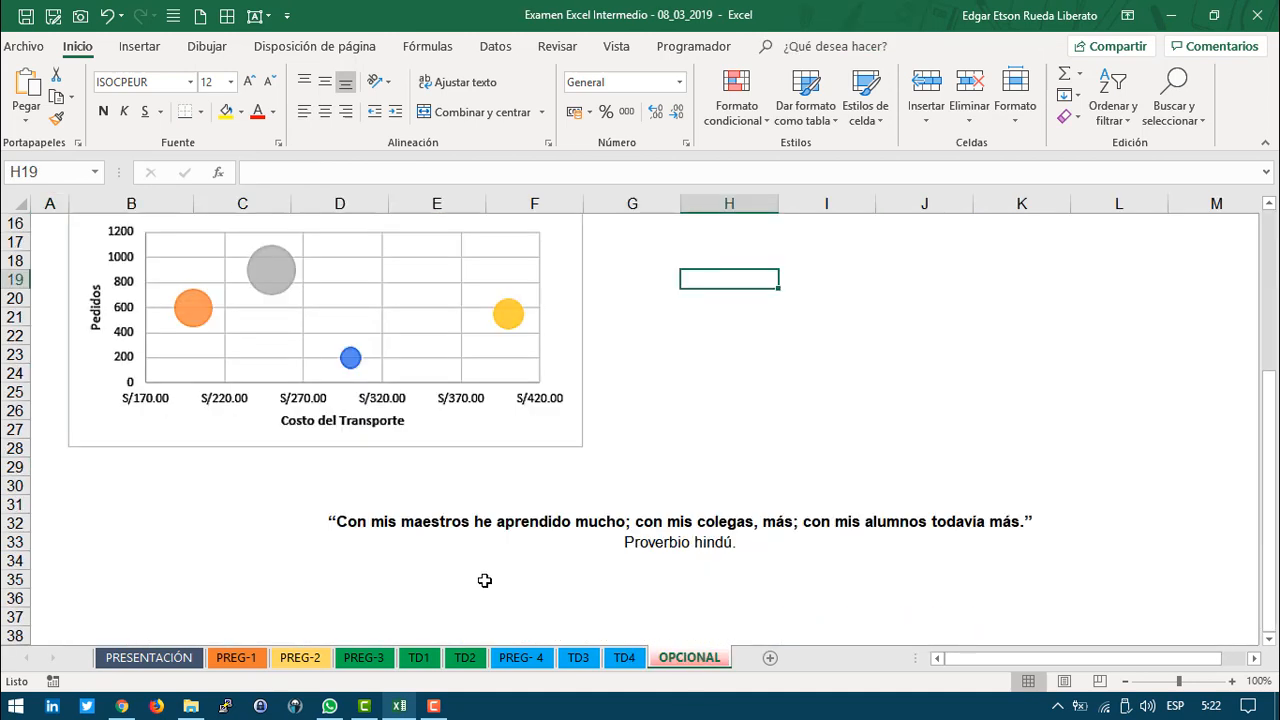
{"action": "scroll", "coordinate": [541, 567], "scroll_direction": "up", "scroll_amount": 5}
{"action": "scroll", "coordinate": [432, 537], "scroll_direction": "down", "scroll_amount": 2}
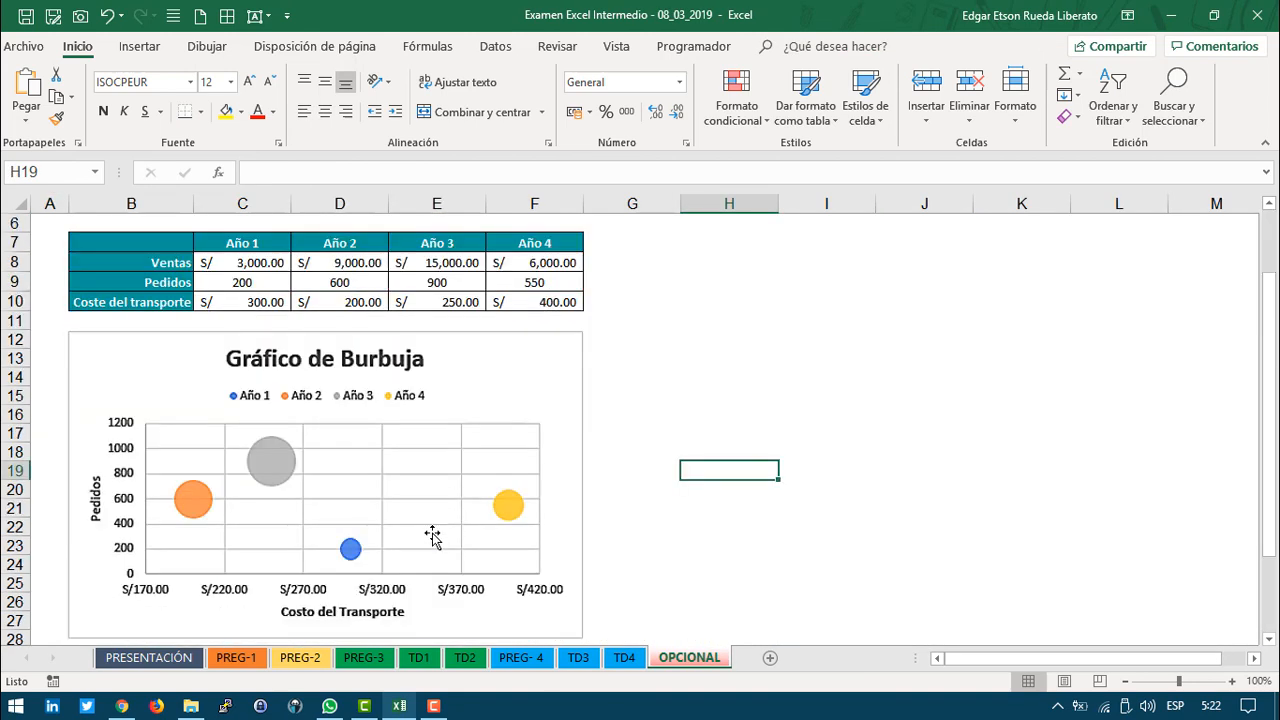
{"action": "left_click", "coordinate": [468, 370]}
{"action": "left_click", "coordinate": [252, 296]}
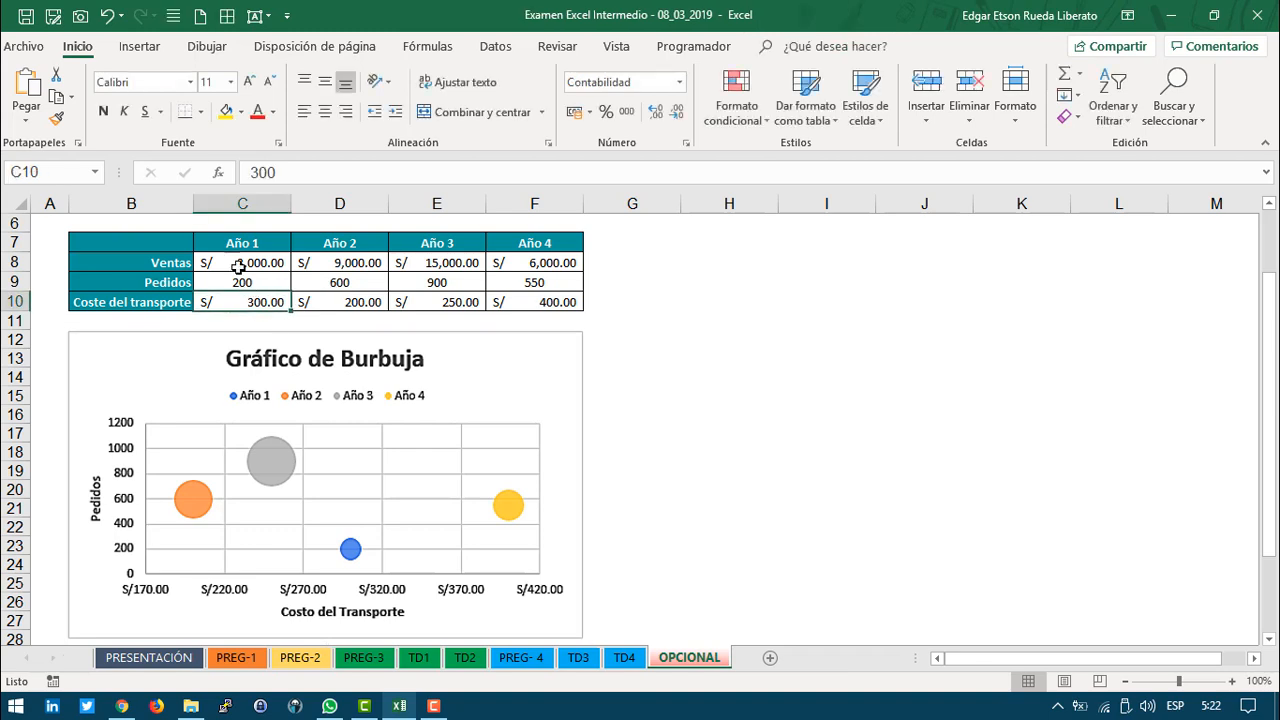
{"action": "left_click", "coordinate": [172, 250]}
{"action": "left_click_drag", "start_coordinate": [172, 250], "coordinate": [546, 298]}
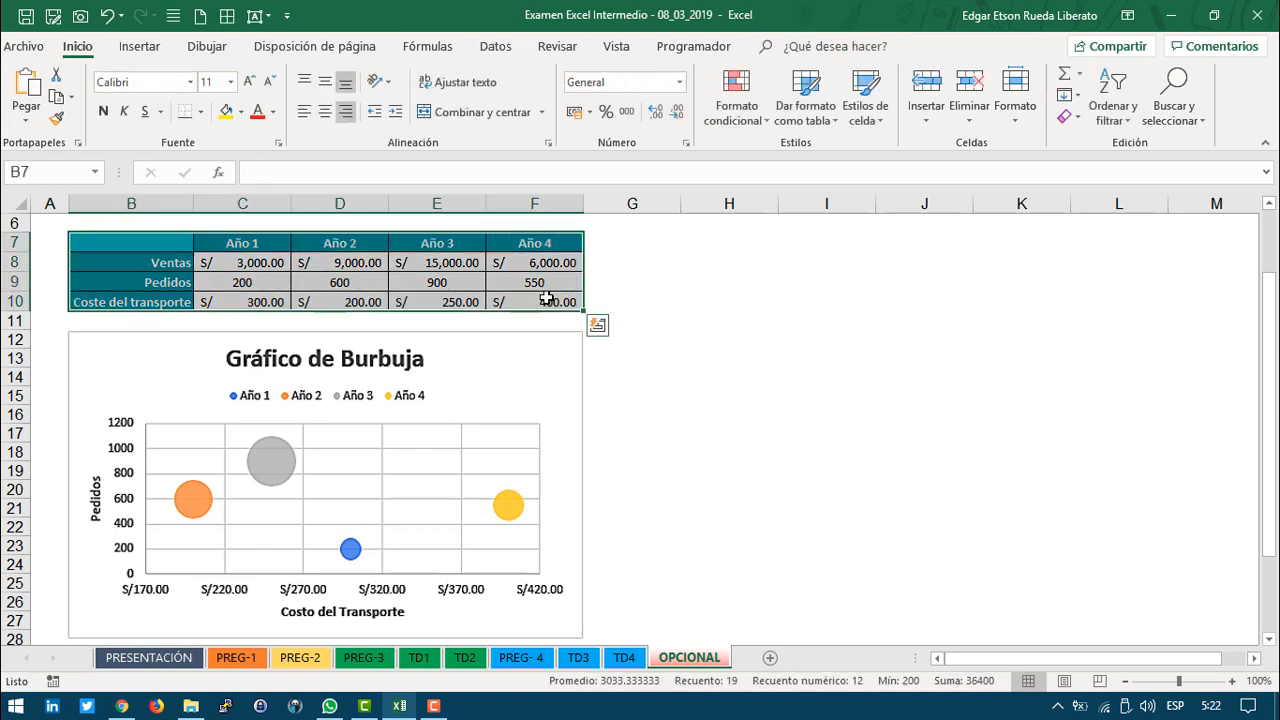
{"action": "left_click", "coordinate": [306, 288]}
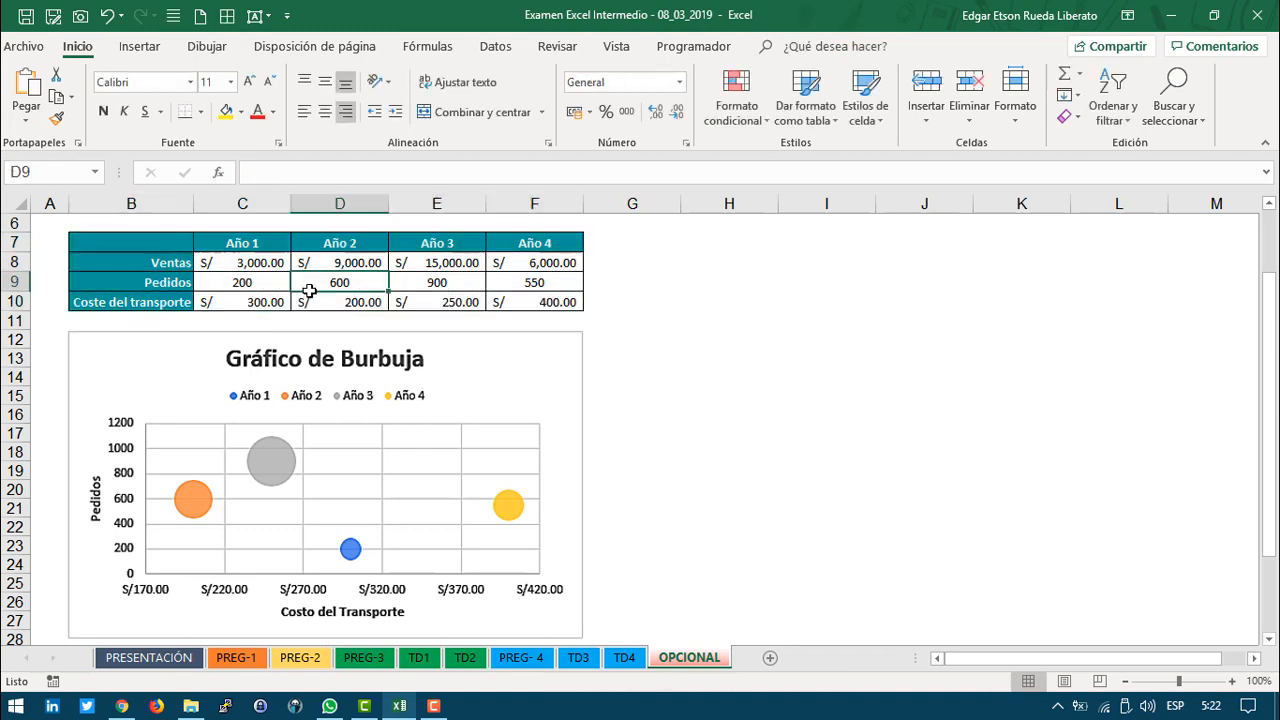
Step: Insert an empty bubble chart from blank cells and place it beside the reference chart, spanning about columns G to K
{"action": "left_click", "coordinate": [802, 330]}
{"action": "left_click", "coordinate": [140, 46]}
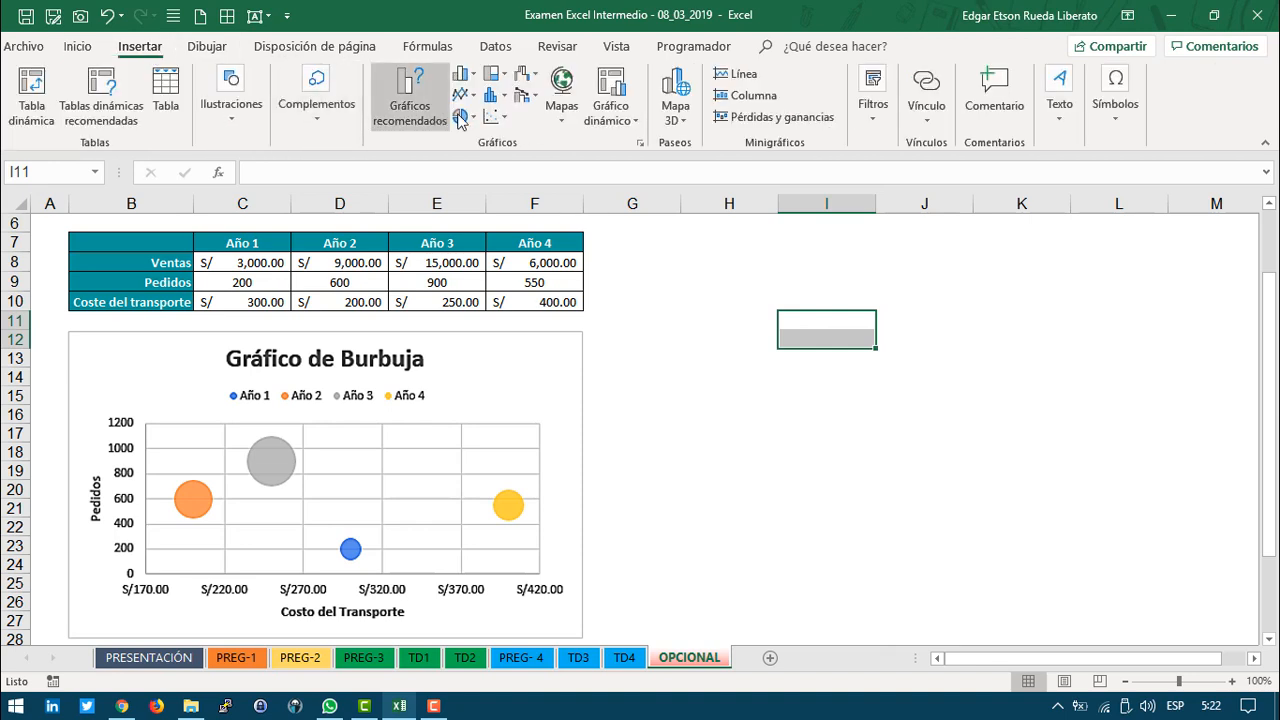
{"action": "left_click", "coordinate": [494, 117]}
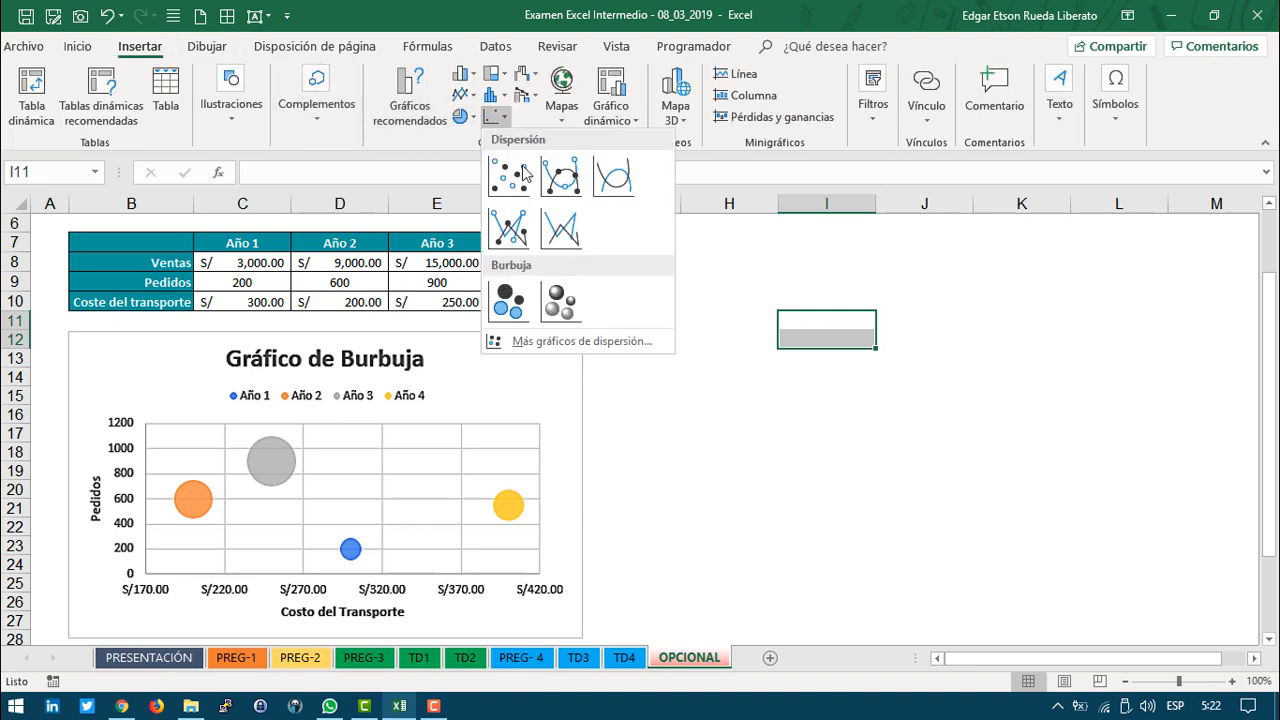
{"action": "left_click", "coordinate": [513, 312]}
{"action": "mouse_move", "coordinate": [526, 317]}
{"action": "left_mouse_down"}
{"action": "mouse_move", "coordinate": [829, 377]}
{"action": "mouse_move", "coordinate": [781, 331]}
{"action": "left_mouse_up"}
{"action": "left_click_drag", "start_coordinate": [1093, 597], "coordinate": [1110, 559]}
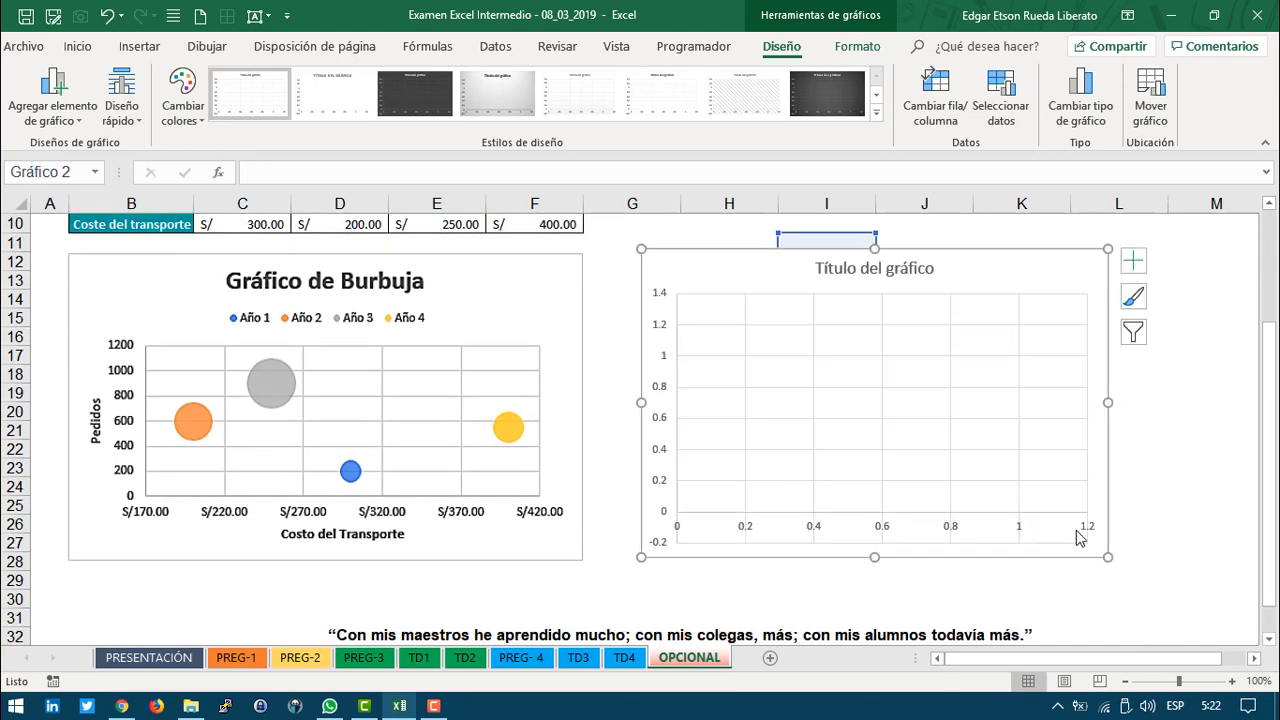
Step: Open the empty bubble chart's data source and add a series named from cell C7 (Año 1)
{"action": "right_click", "coordinate": [733, 367]}
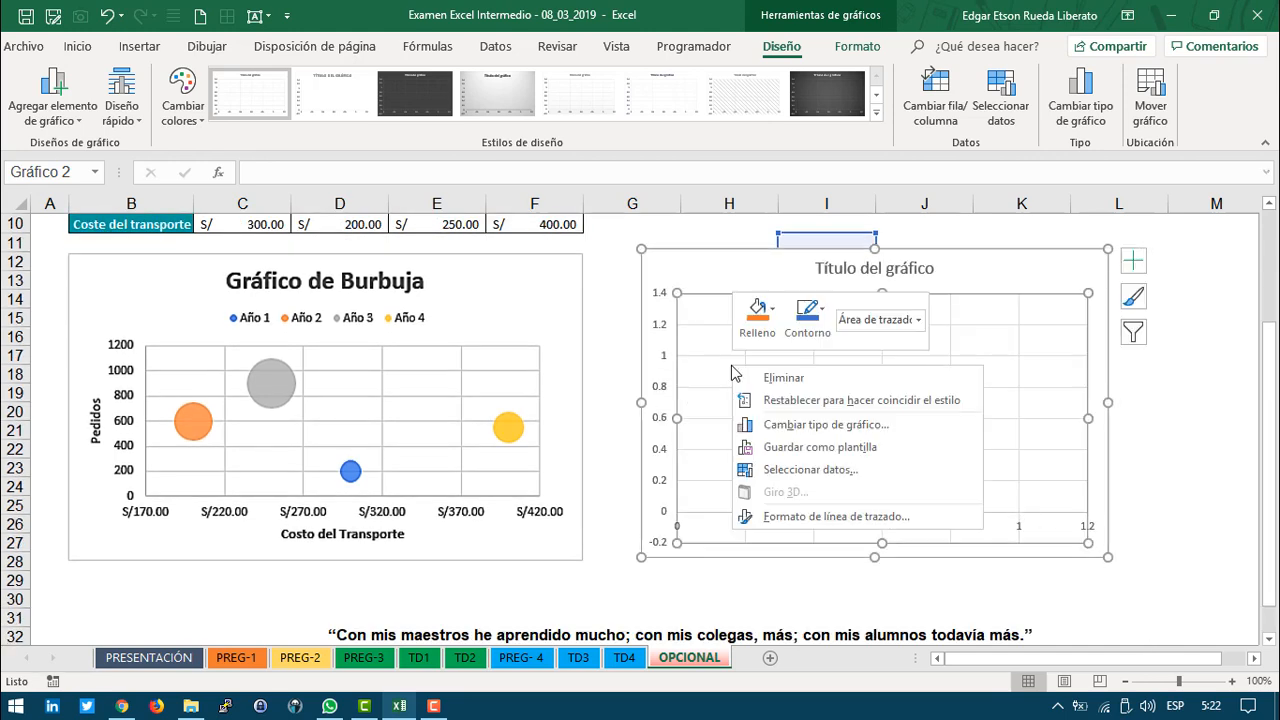
{"action": "left_click", "coordinate": [806, 469]}
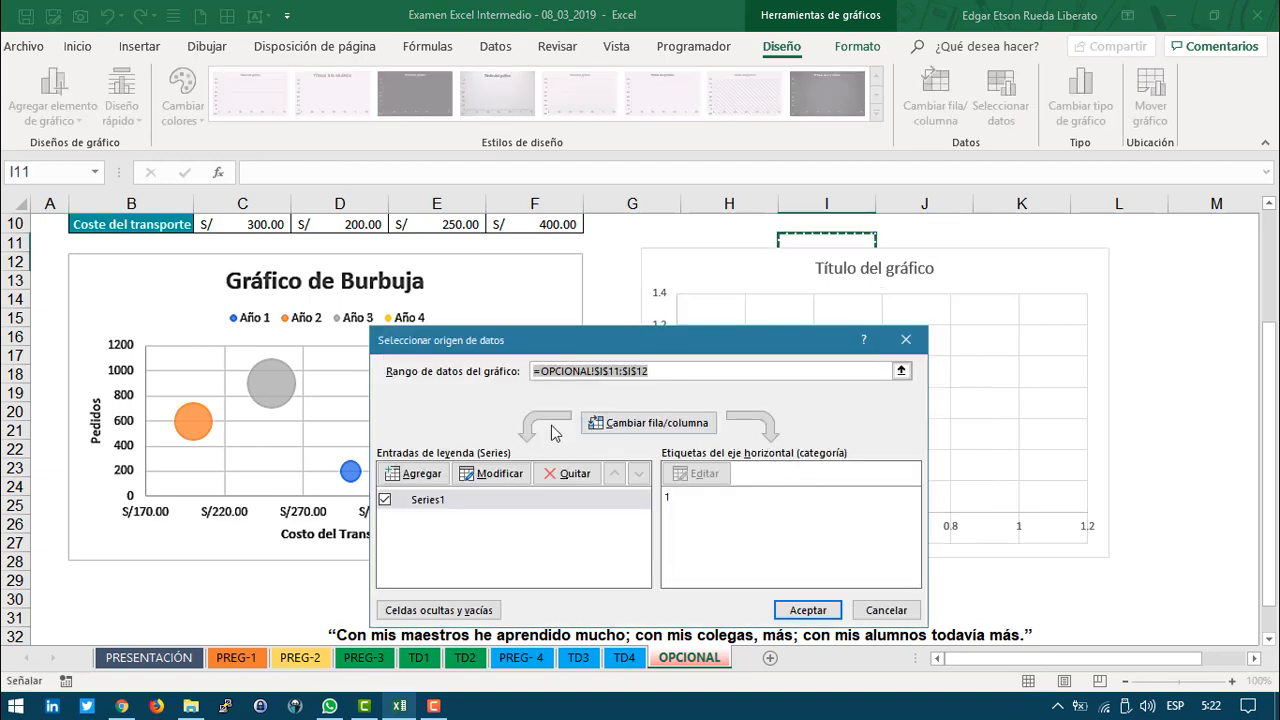
{"action": "left_click_drag", "start_coordinate": [590, 342], "coordinate": [758, 240]}
{"action": "scroll", "coordinate": [642, 408], "scroll_direction": "up", "scroll_amount": 3}
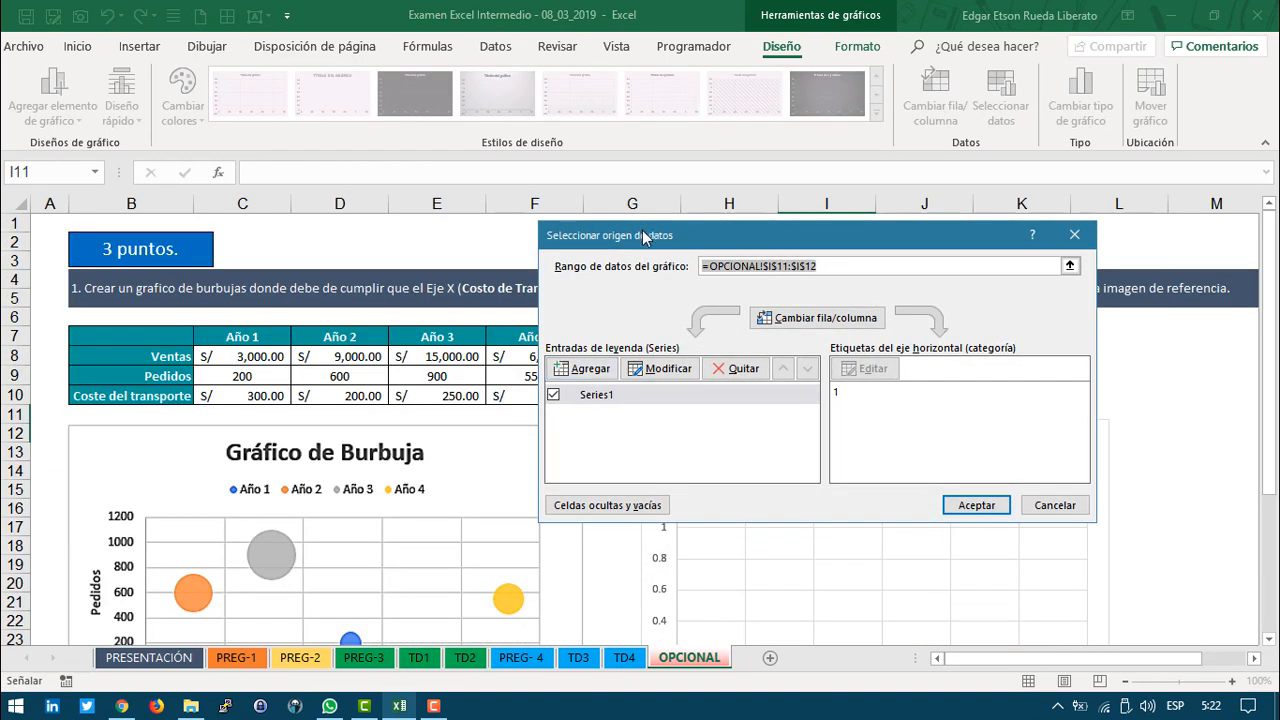
{"action": "left_click_drag", "start_coordinate": [645, 238], "coordinate": [719, 331]}
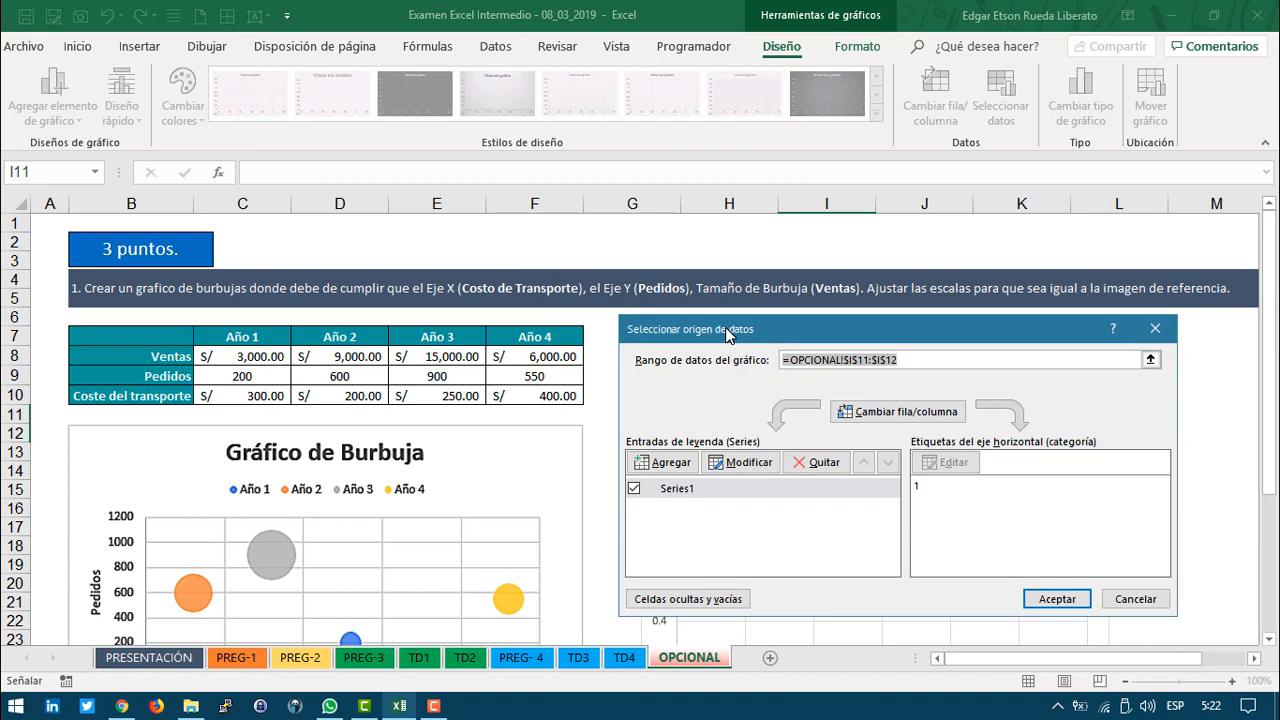
{"action": "left_click", "coordinate": [662, 466]}
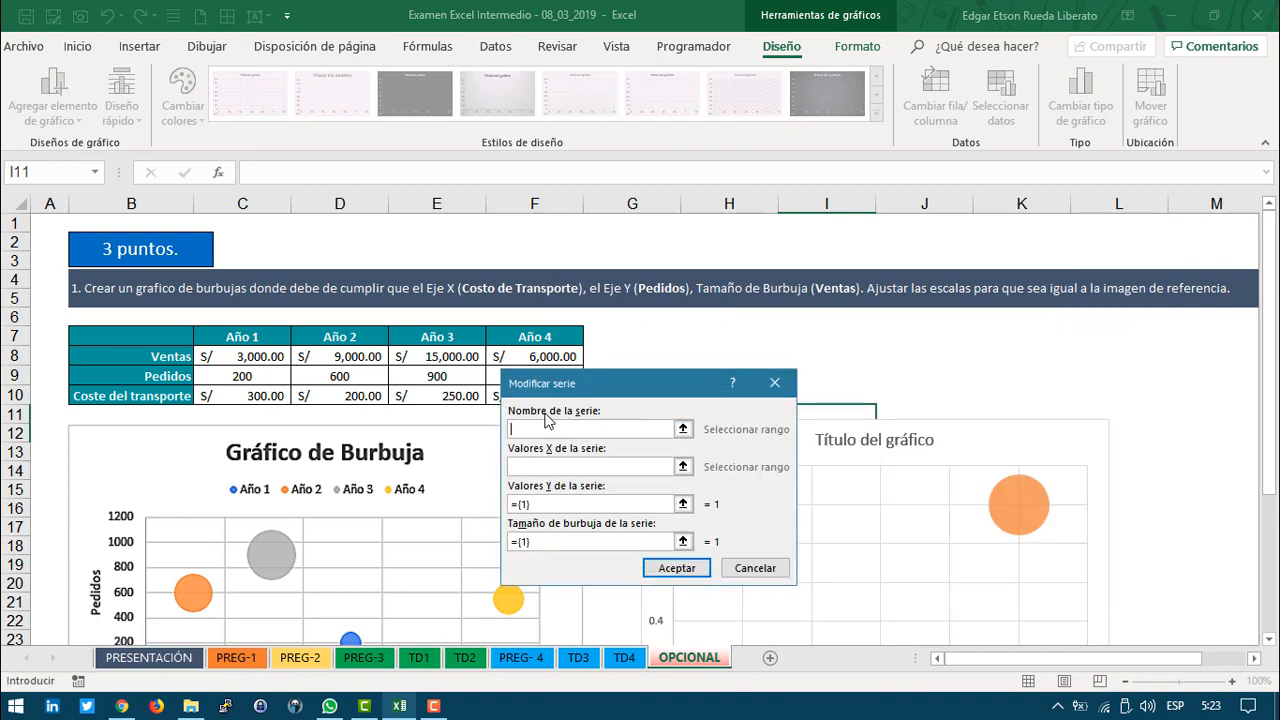
{"action": "left_click", "coordinate": [683, 428]}
{"action": "left_click", "coordinate": [250, 336]}
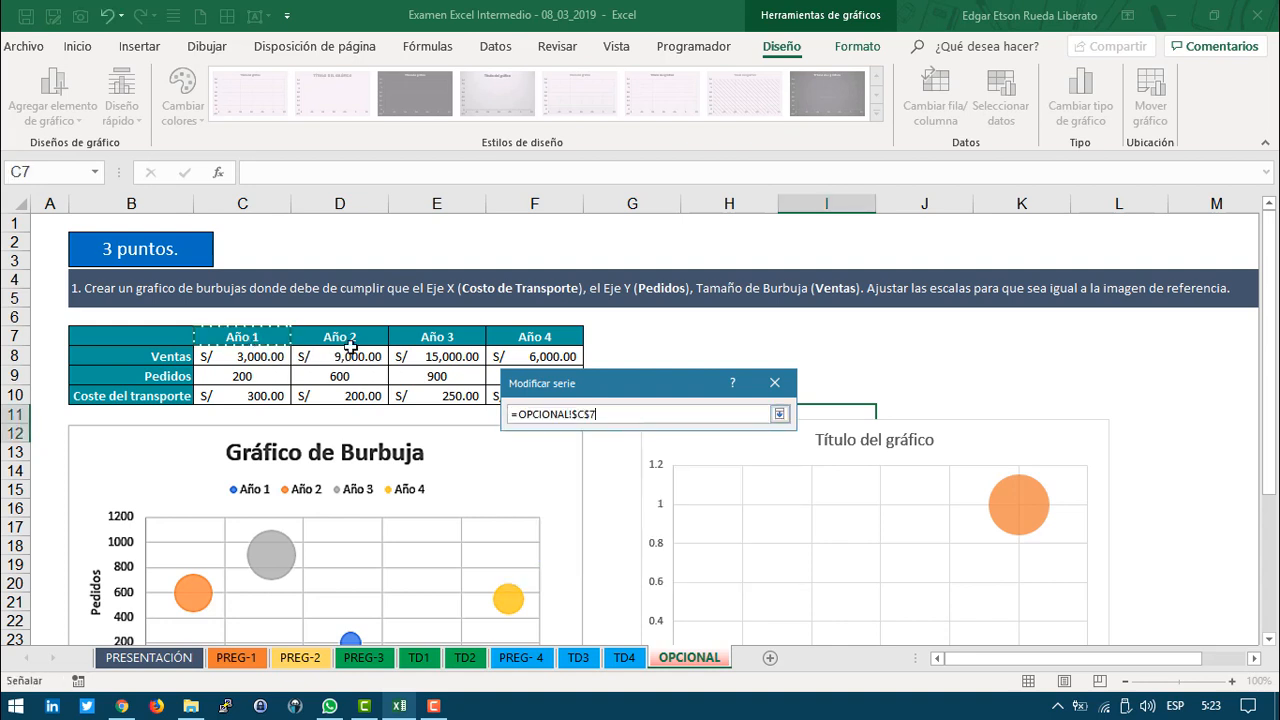
{"action": "left_click", "coordinate": [780, 414]}
Step: Give the Año 1 series X values from C10, Y values from C9 and bubble size from C8, and accept it
{"action": "left_click", "coordinate": [521, 464]}
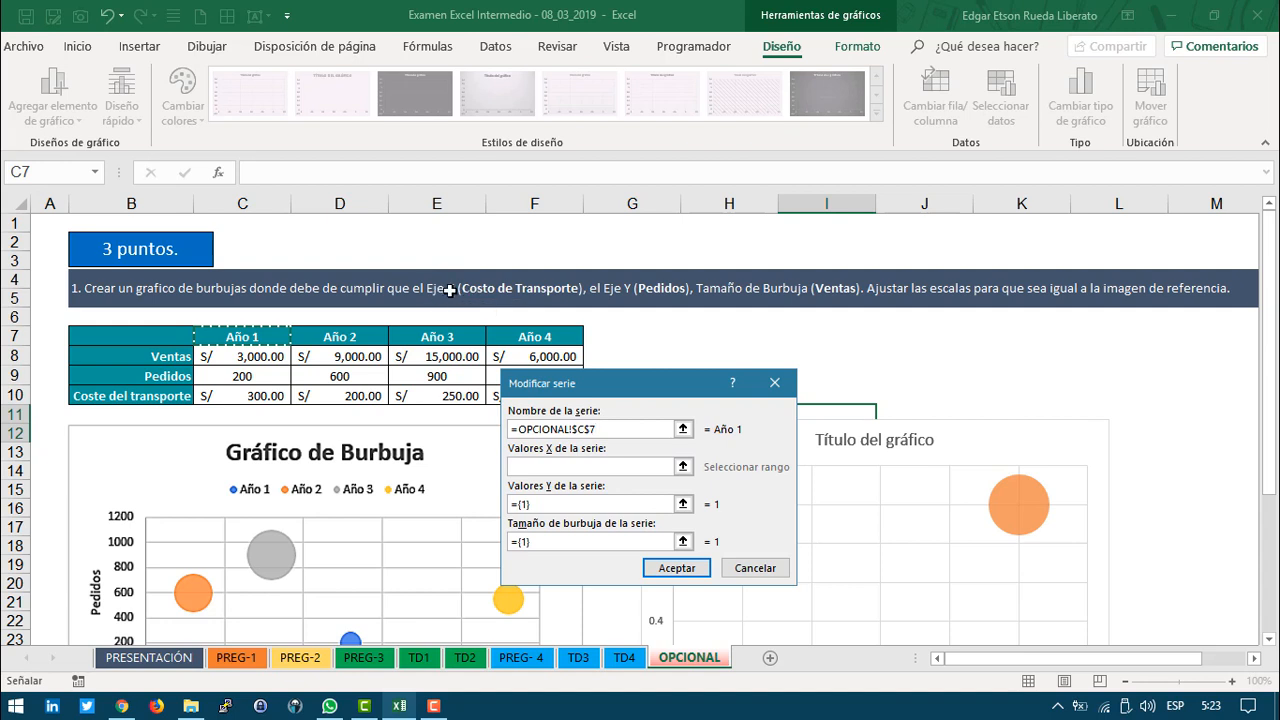
{"action": "left_click", "coordinate": [683, 466]}
{"action": "left_click", "coordinate": [258, 396]}
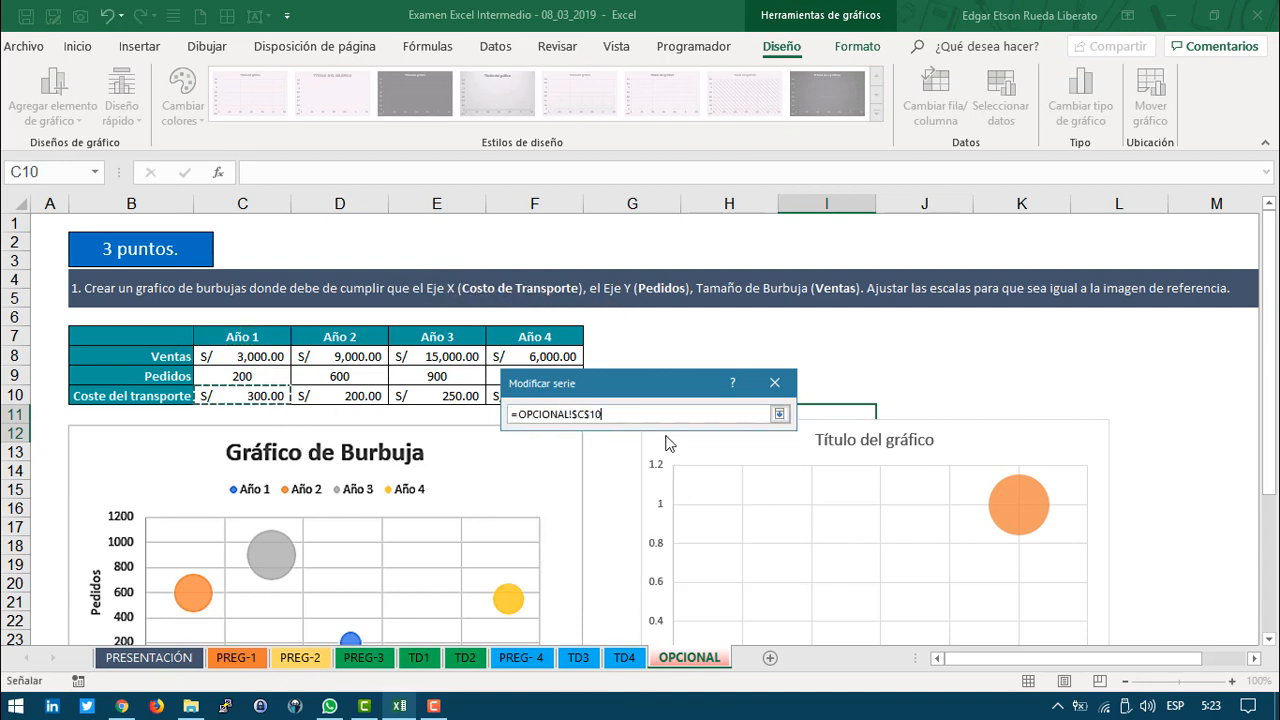
{"action": "left_click", "coordinate": [779, 414]}
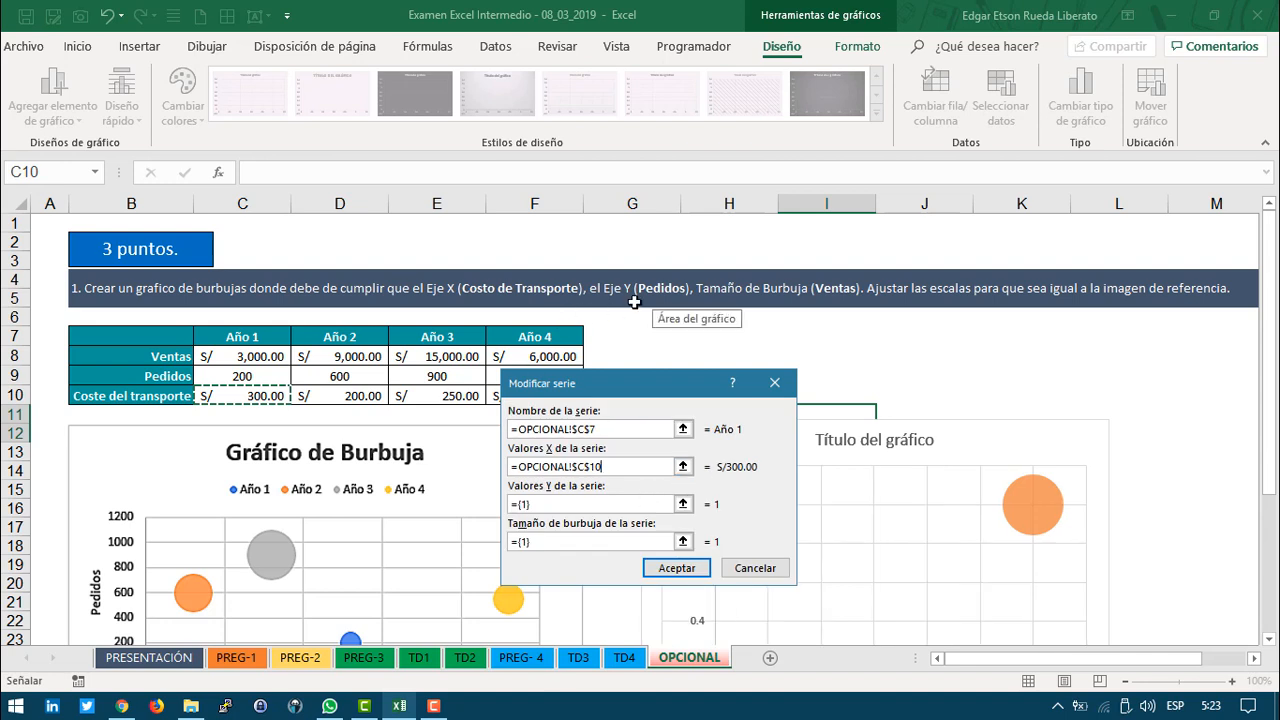
{"action": "left_click", "coordinate": [265, 376]}
{"action": "left_click", "coordinate": [779, 413]}
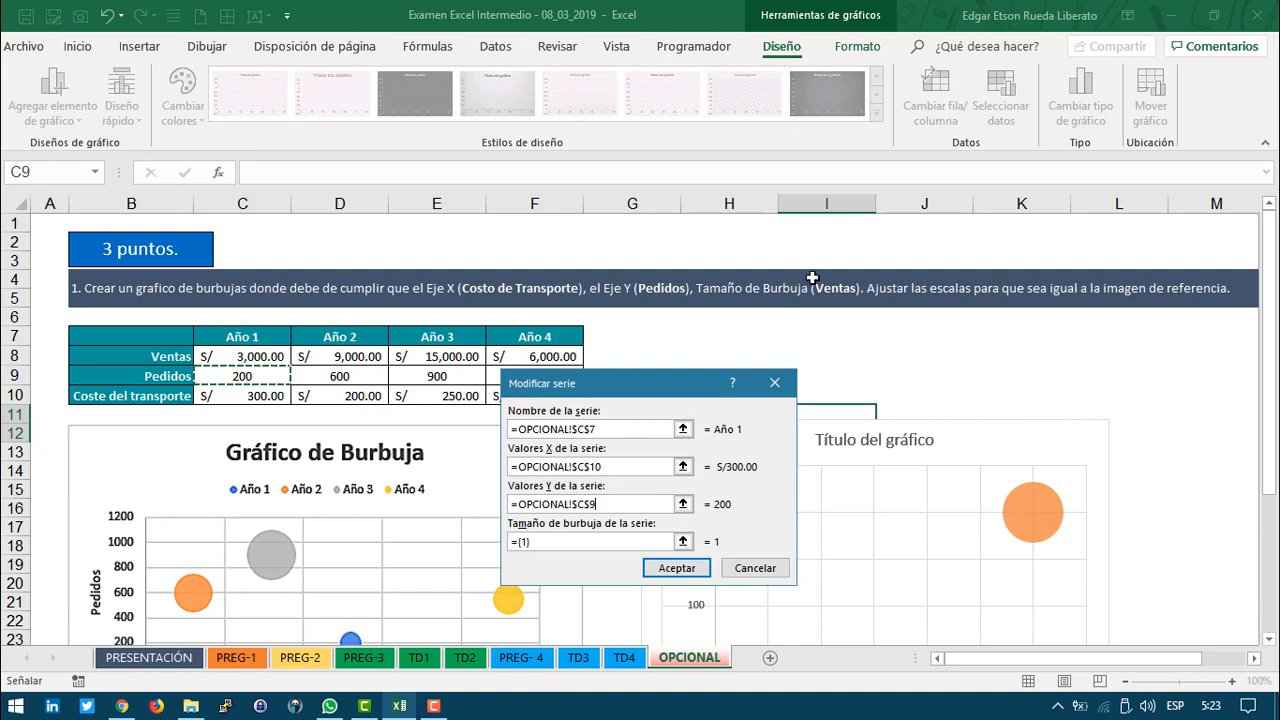
{"action": "left_click", "coordinate": [683, 541]}
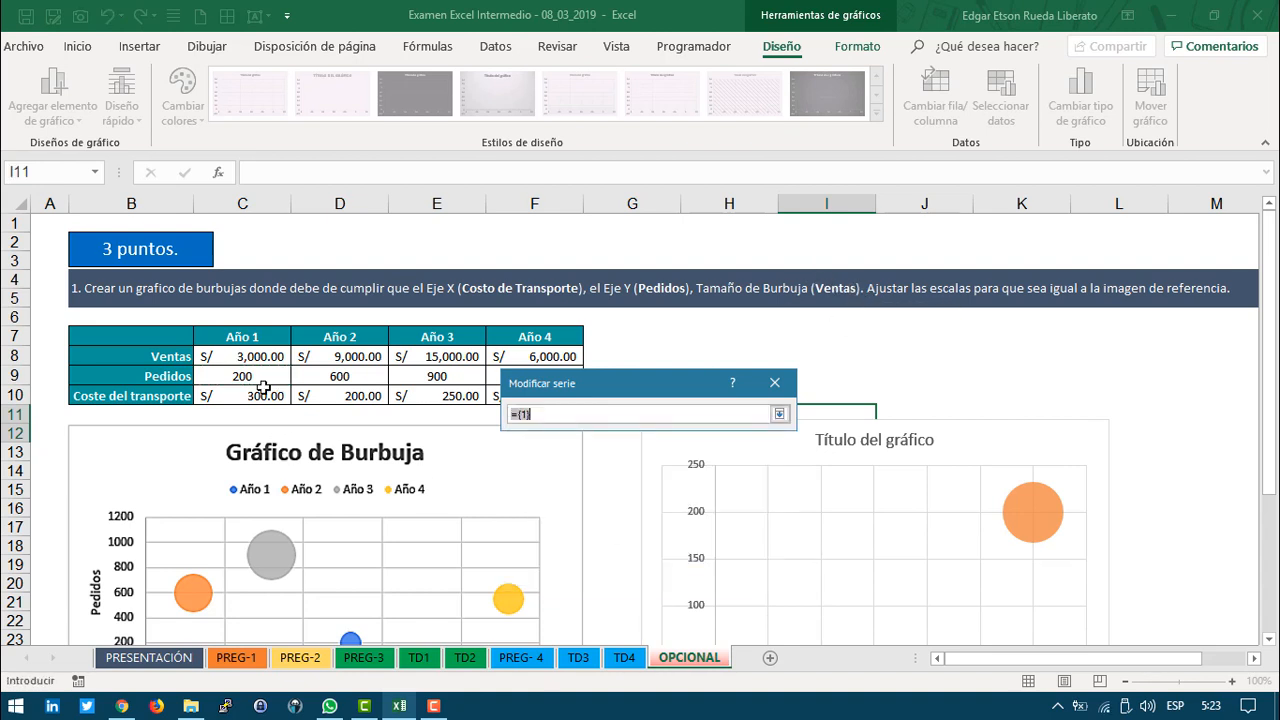
{"action": "left_click", "coordinate": [250, 358]}
{"action": "left_click", "coordinate": [779, 413]}
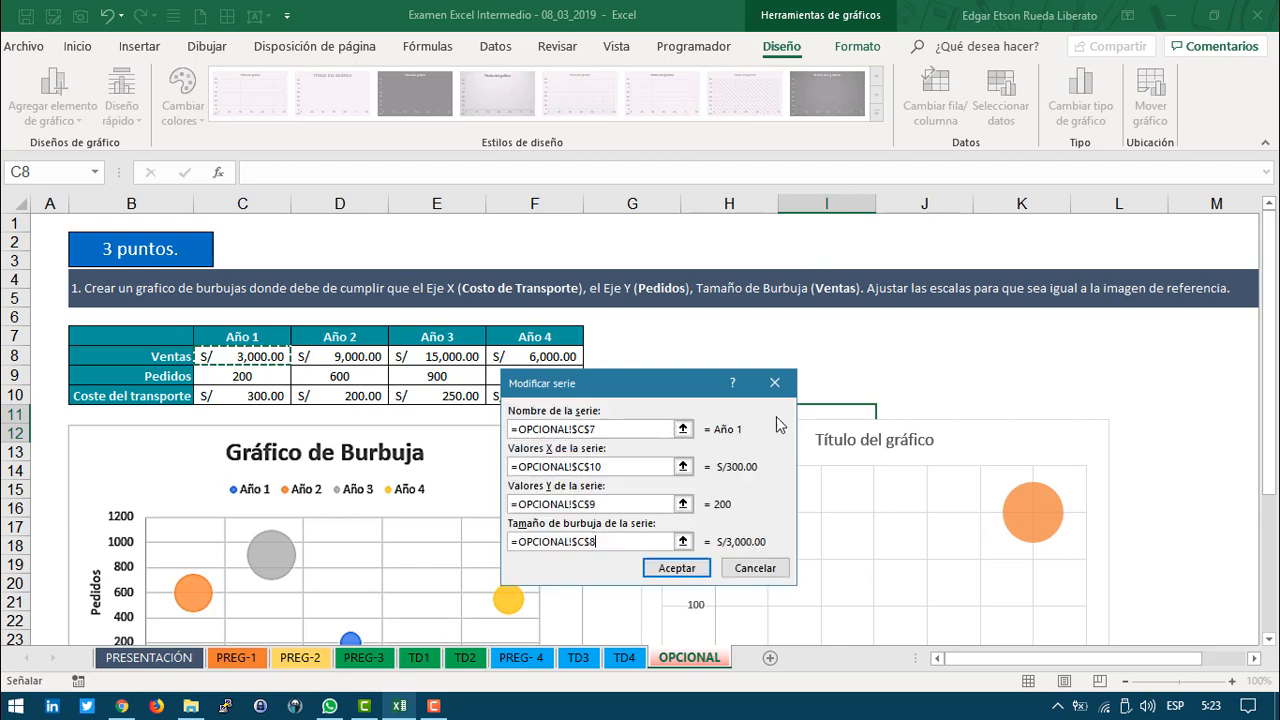
{"action": "left_click", "coordinate": [677, 567]}
Step: Add a second series named from D7 (Año 2) with its X values from the transport cost in D10
{"action": "left_click", "coordinate": [657, 465]}
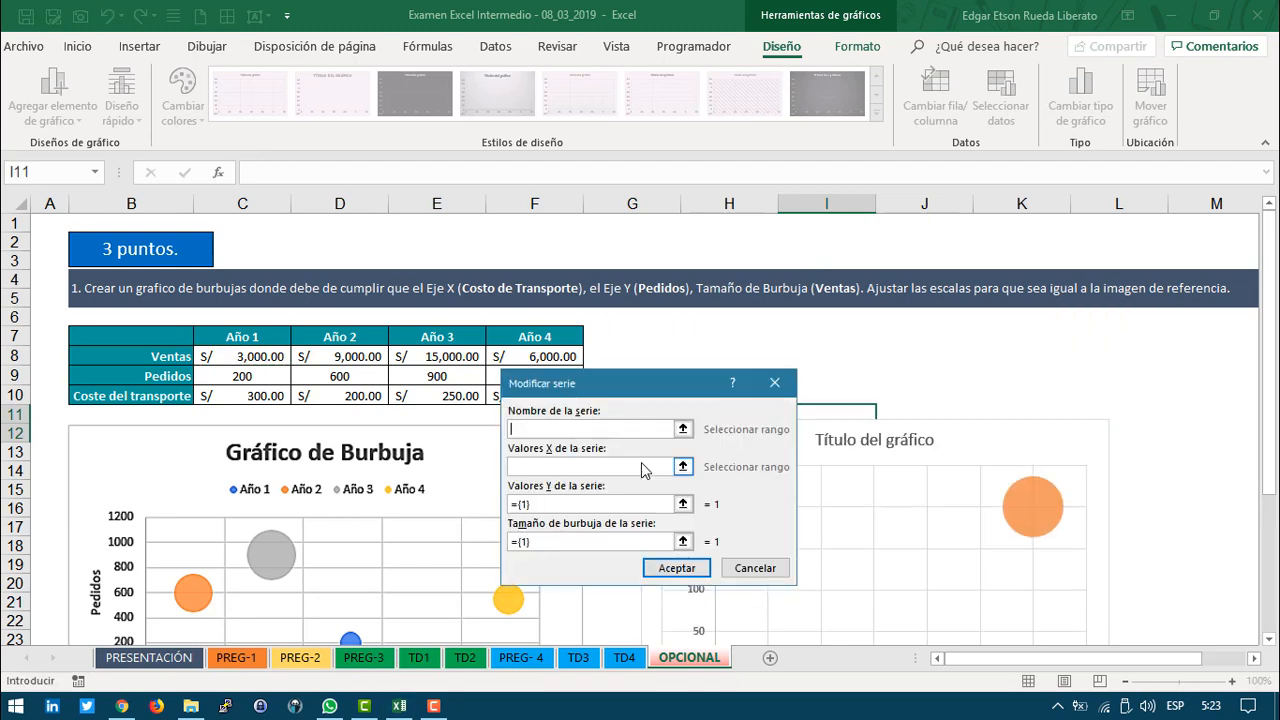
{"action": "left_click", "coordinate": [683, 429]}
{"action": "mouse_move", "coordinate": [352, 343]}
{"action": "left_mouse_down"}
{"action": "mouse_move", "coordinate": [358, 362]}
{"action": "mouse_move", "coordinate": [352, 340]}
{"action": "left_mouse_up"}
{"action": "left_click", "coordinate": [779, 413]}
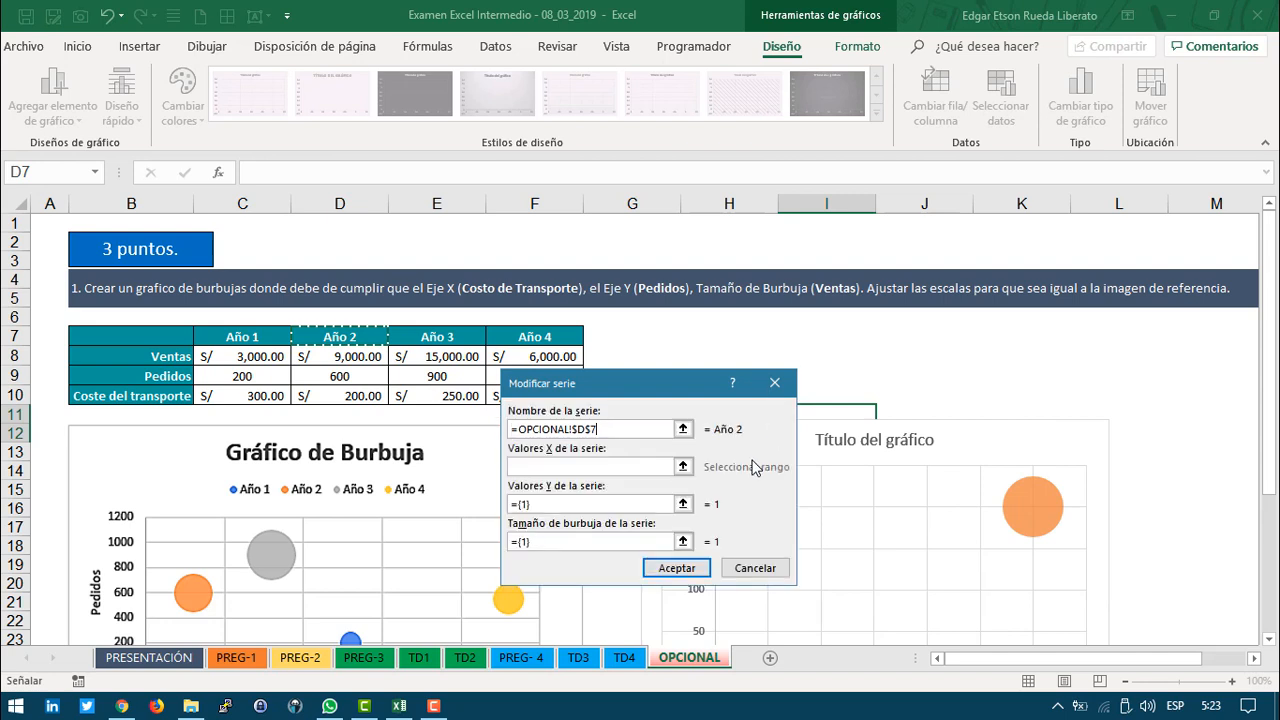
{"action": "left_click", "coordinate": [686, 466]}
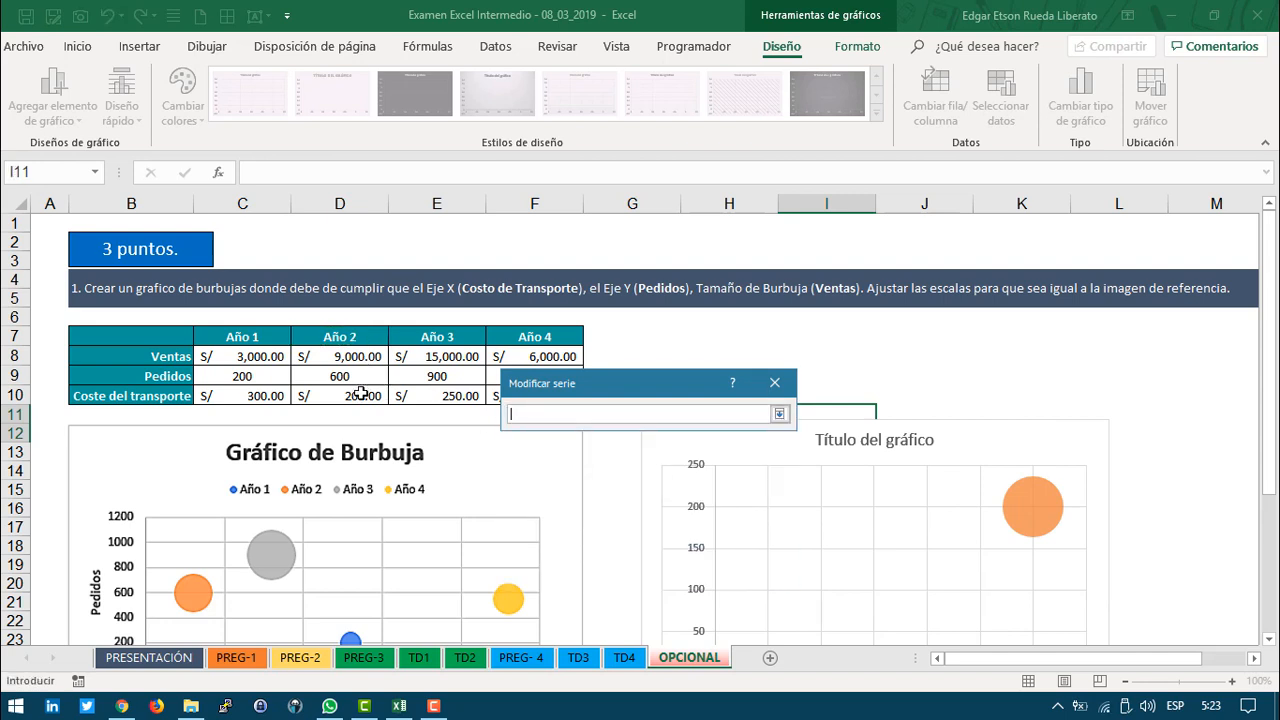
{"action": "left_click", "coordinate": [360, 394]}
{"action": "left_click", "coordinate": [779, 413]}
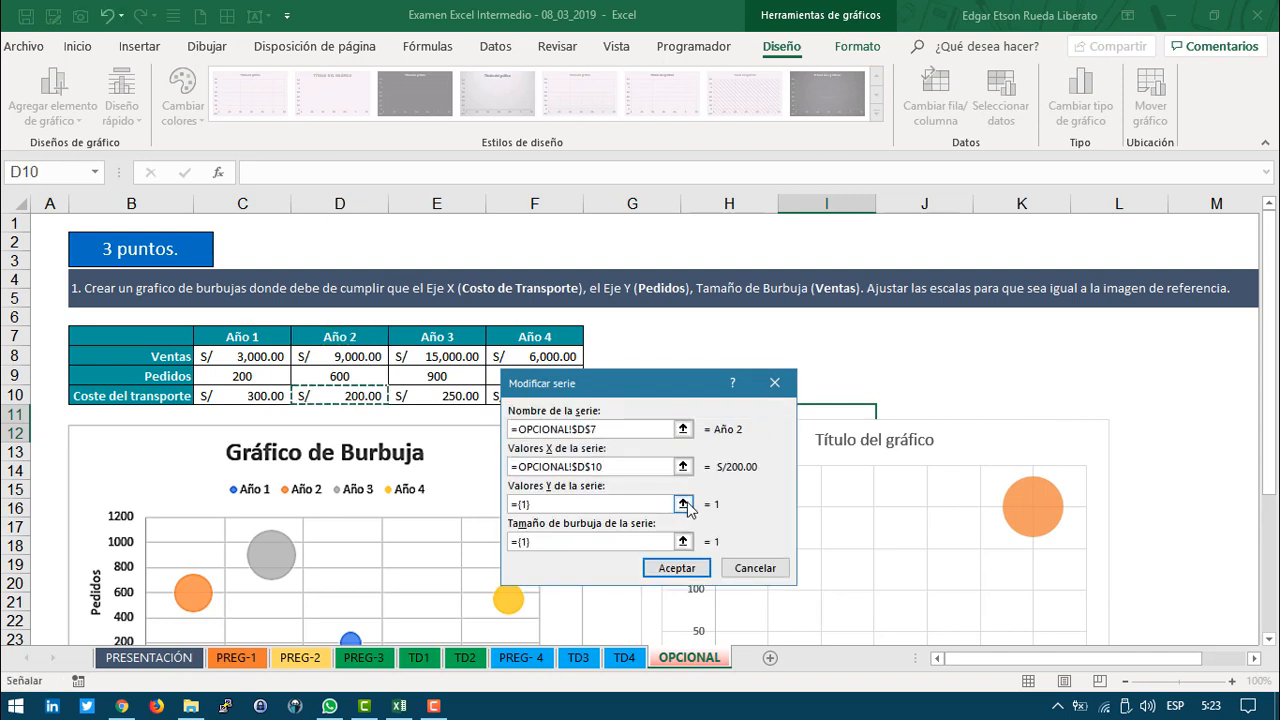
Step: Set the Año 2 series' Y values to D9 and bubble size to D8, and accept the series
{"action": "left_click", "coordinate": [683, 504]}
{"action": "left_click", "coordinate": [357, 377]}
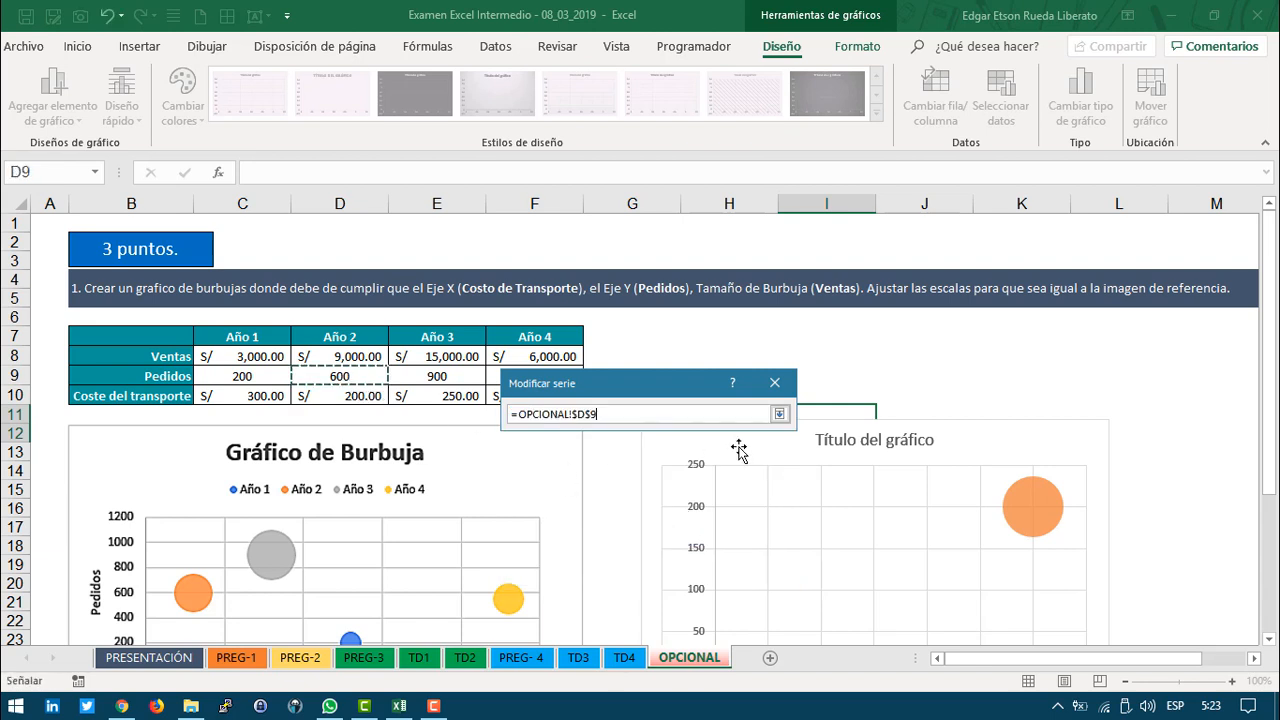
{"action": "left_click", "coordinate": [779, 413]}
{"action": "left_click", "coordinate": [685, 542]}
{"action": "left_click", "coordinate": [368, 356]}
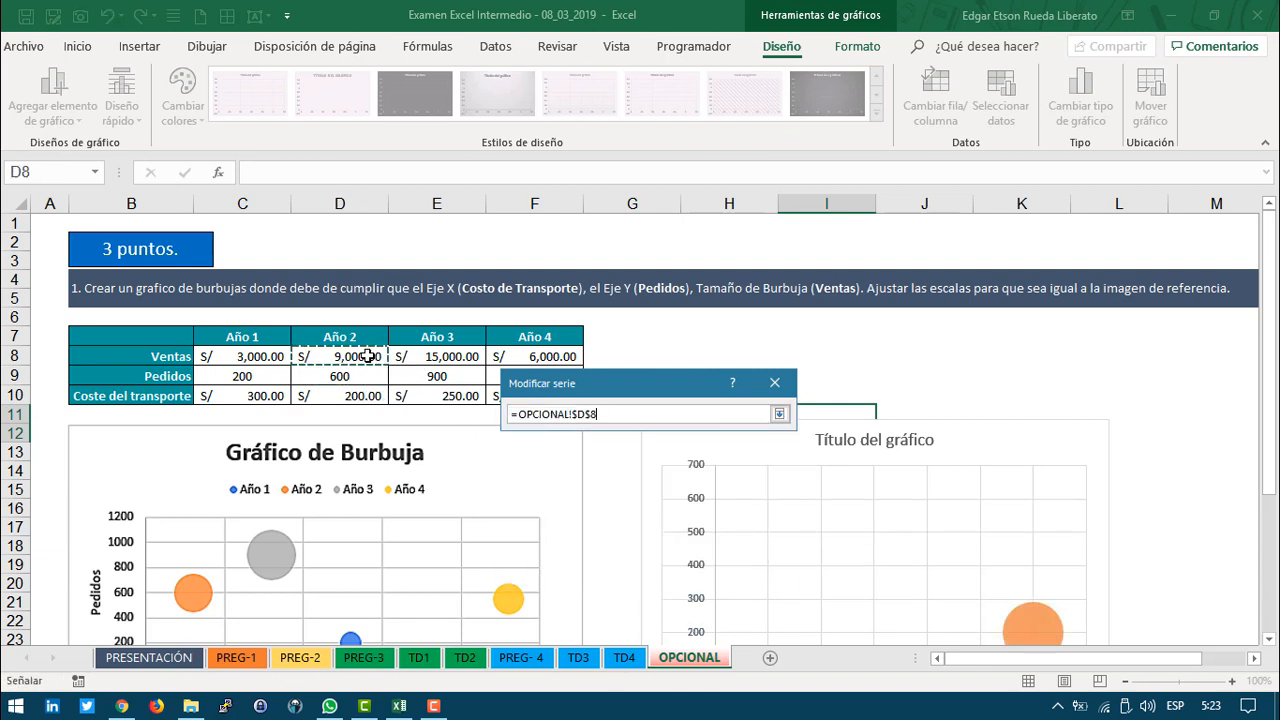
{"action": "left_click", "coordinate": [779, 413]}
{"action": "left_click", "coordinate": [685, 567]}
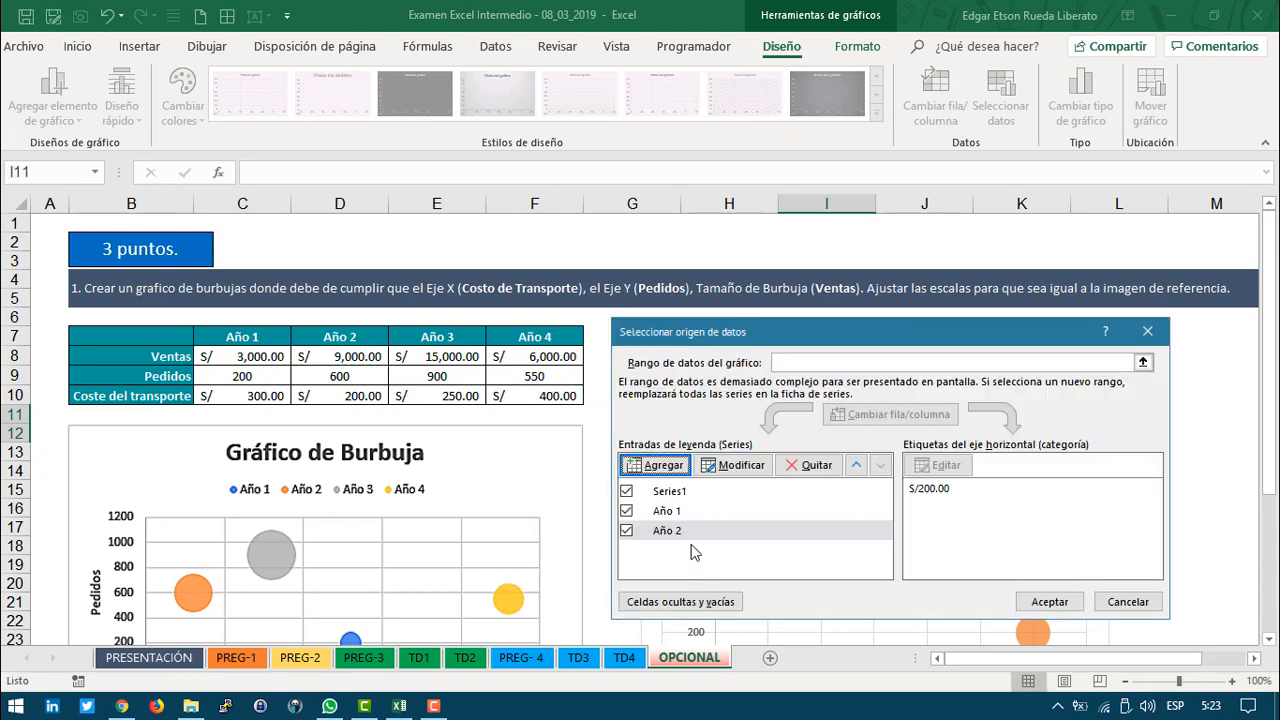
Step: Add a third series named from E7 (Año 3) with its X values from the transport cost in E10
{"action": "left_click", "coordinate": [655, 465]}
{"action": "left_click", "coordinate": [684, 428]}
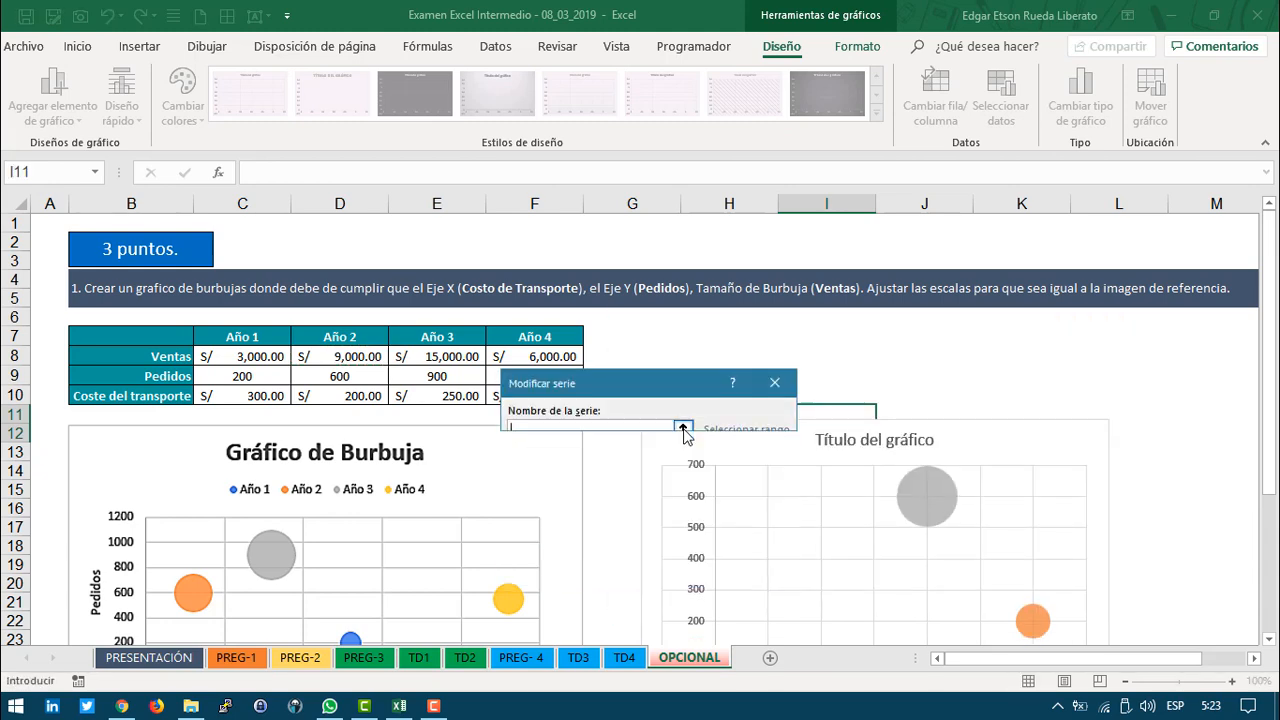
{"action": "left_click", "coordinate": [433, 337]}
{"action": "left_click", "coordinate": [779, 416]}
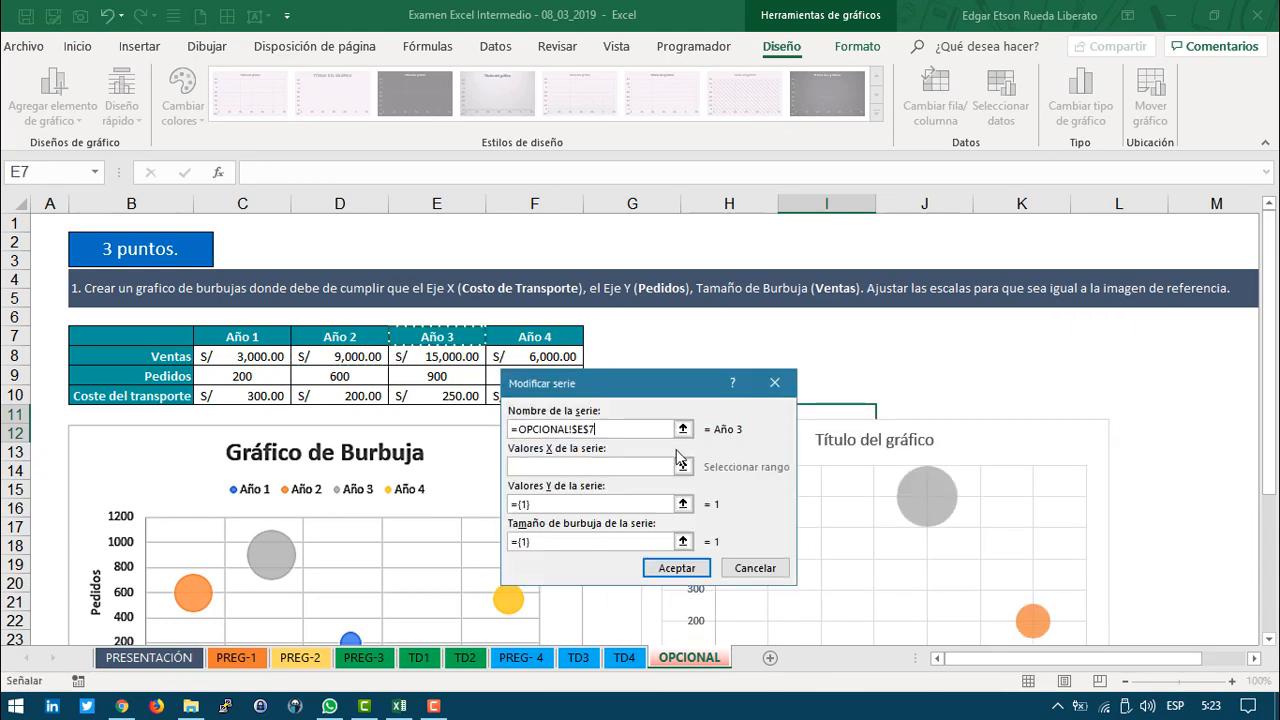
{"action": "left_click", "coordinate": [683, 465]}
{"action": "left_click", "coordinate": [457, 393]}
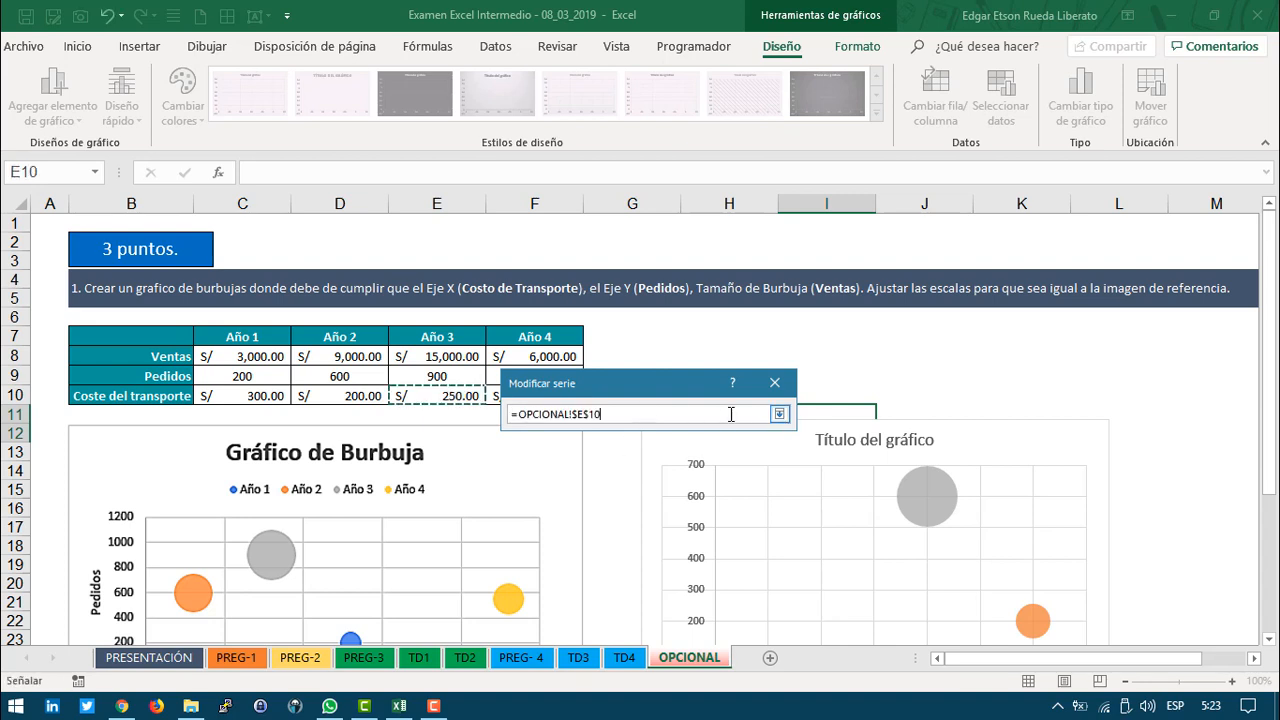
{"action": "left_click", "coordinate": [779, 416]}
Step: Set the Año 3 series' Y values to E9 and bubble size to E8, and accept the series
{"action": "left_click", "coordinate": [683, 505]}
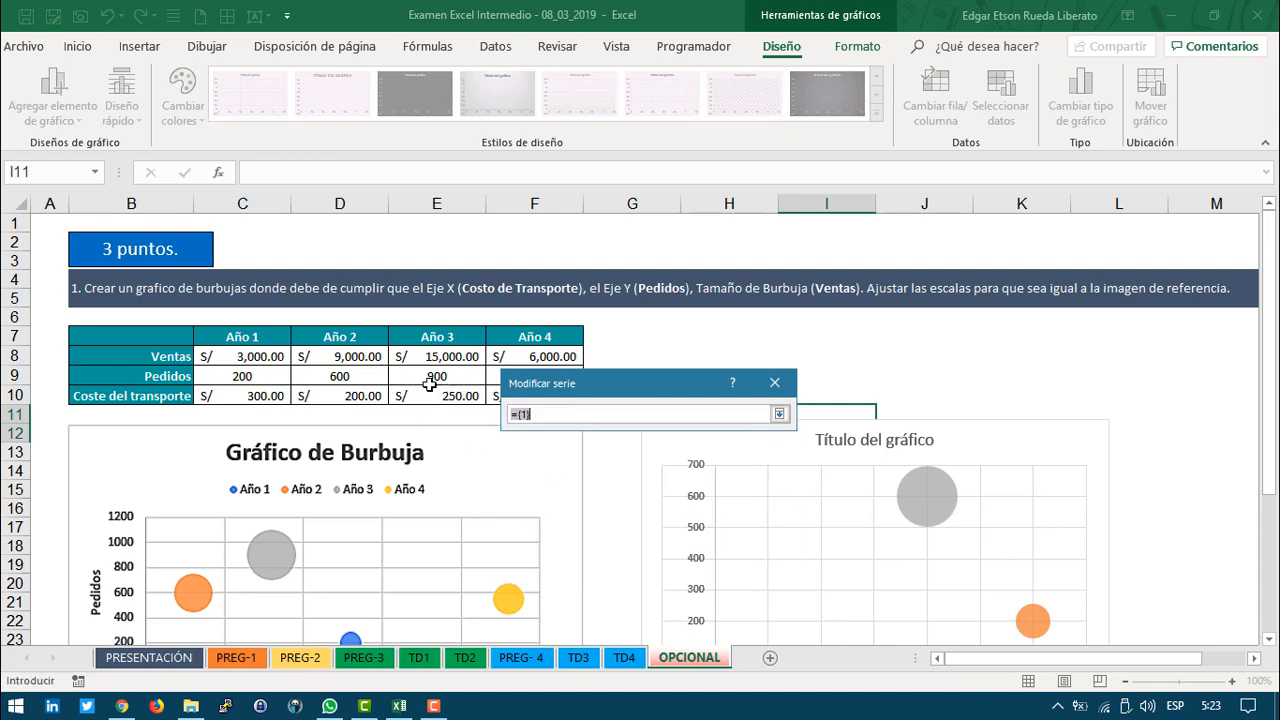
{"action": "left_click", "coordinate": [428, 378]}
{"action": "left_click", "coordinate": [779, 413]}
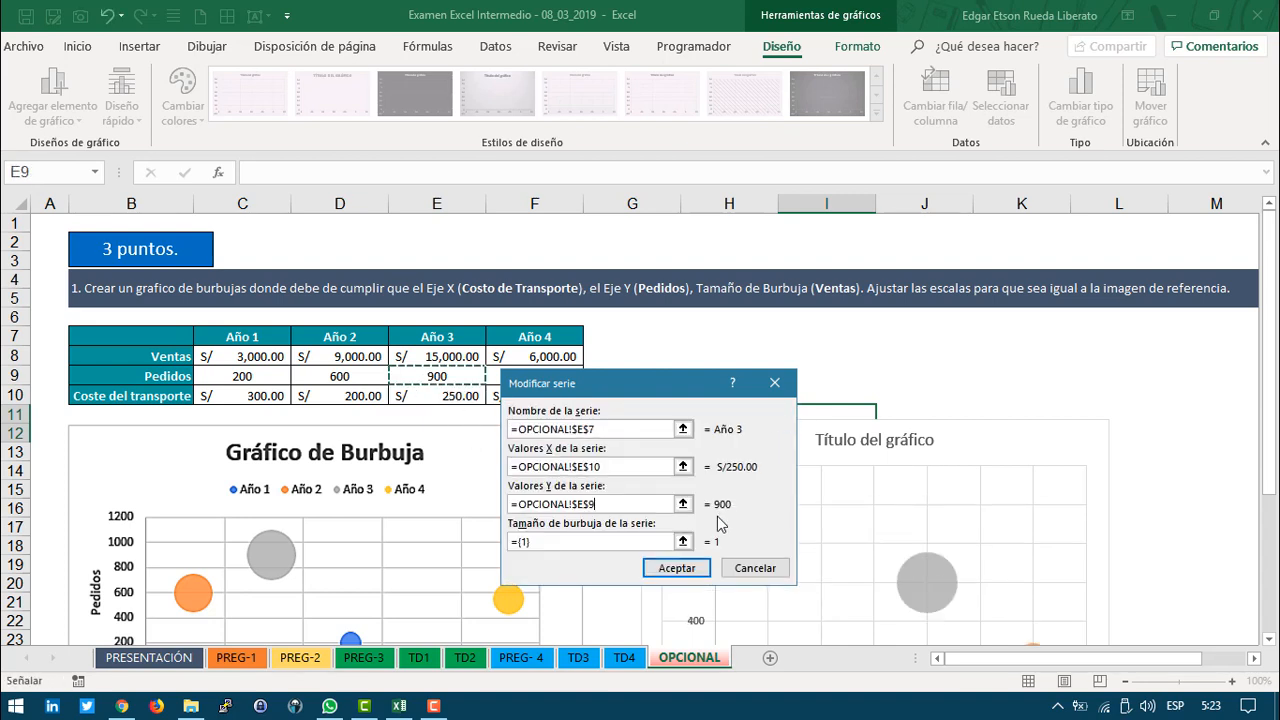
{"action": "left_click", "coordinate": [684, 541]}
{"action": "left_click", "coordinate": [443, 356]}
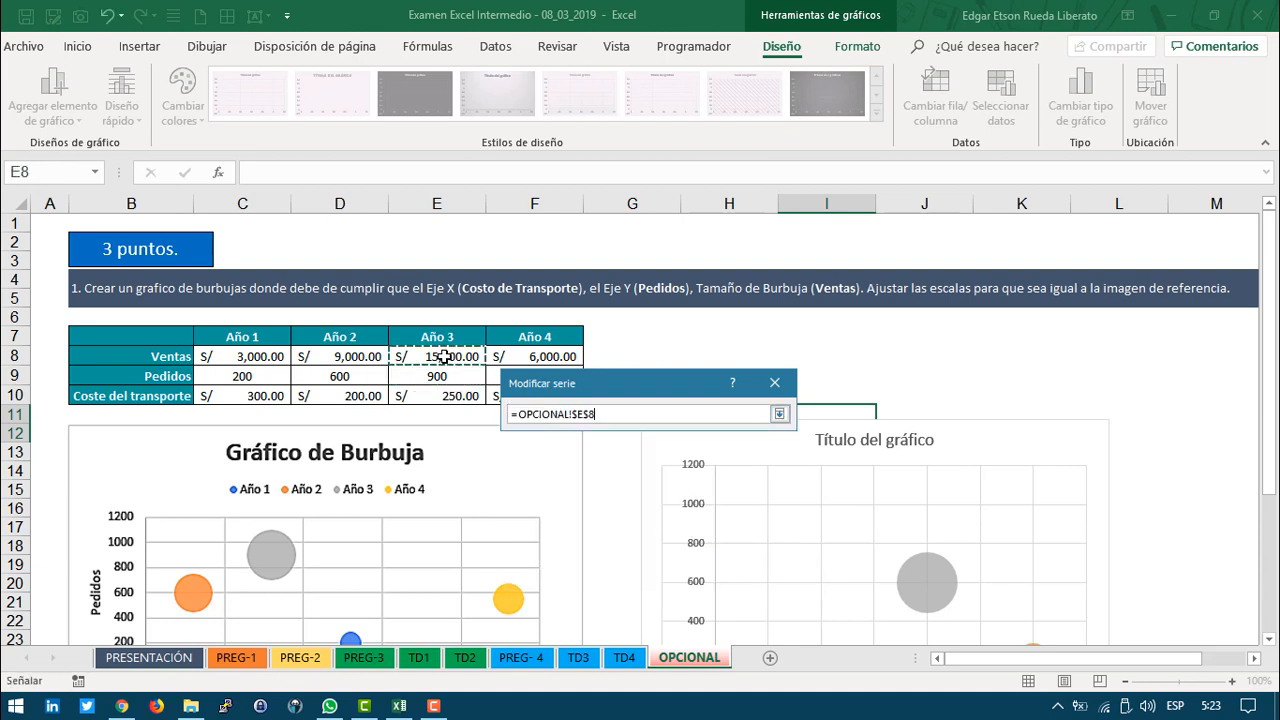
{"action": "left_click", "coordinate": [779, 413]}
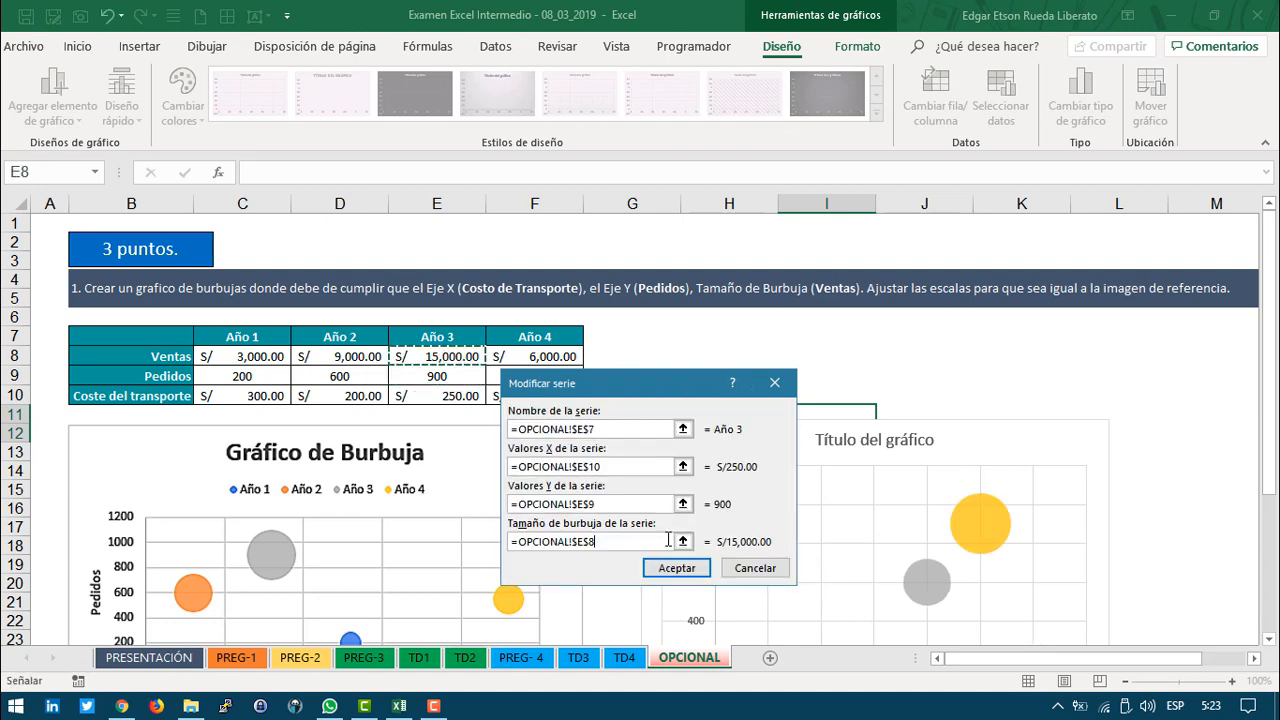
{"action": "left_click", "coordinate": [677, 568]}
Step: Add a fourth series to the bubble chart, named from cell F7 (Año 4)
{"action": "left_click", "coordinate": [655, 463]}
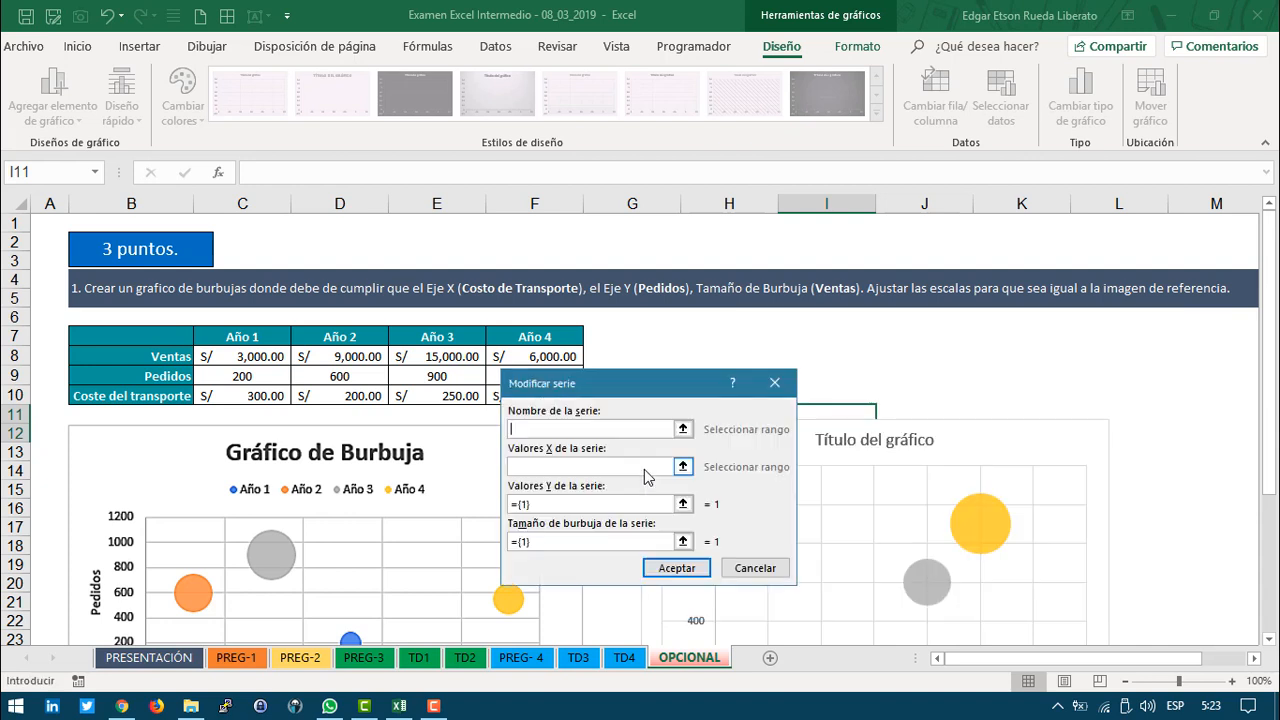
{"action": "left_click", "coordinate": [683, 428]}
{"action": "left_click", "coordinate": [546, 336]}
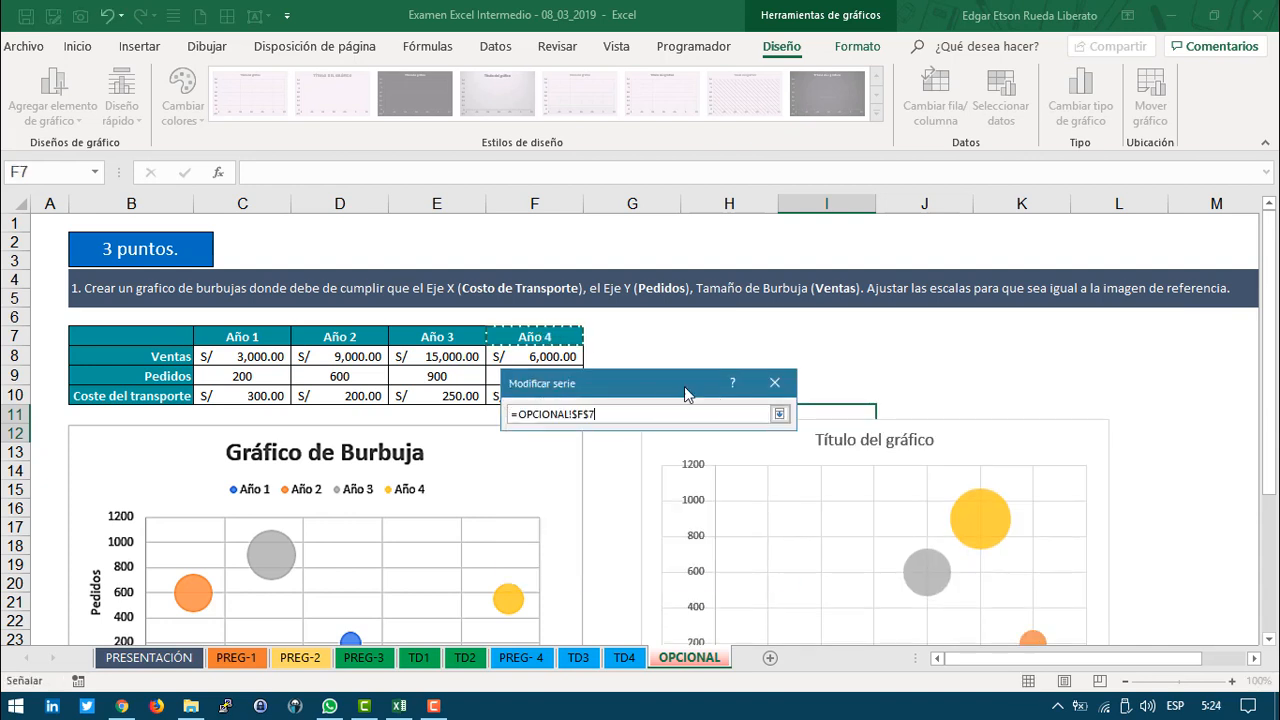
{"action": "left_click", "coordinate": [779, 413]}
Step: Set the Año 4 series' X values to the Ventas cell F8
{"action": "left_click", "coordinate": [683, 467]}
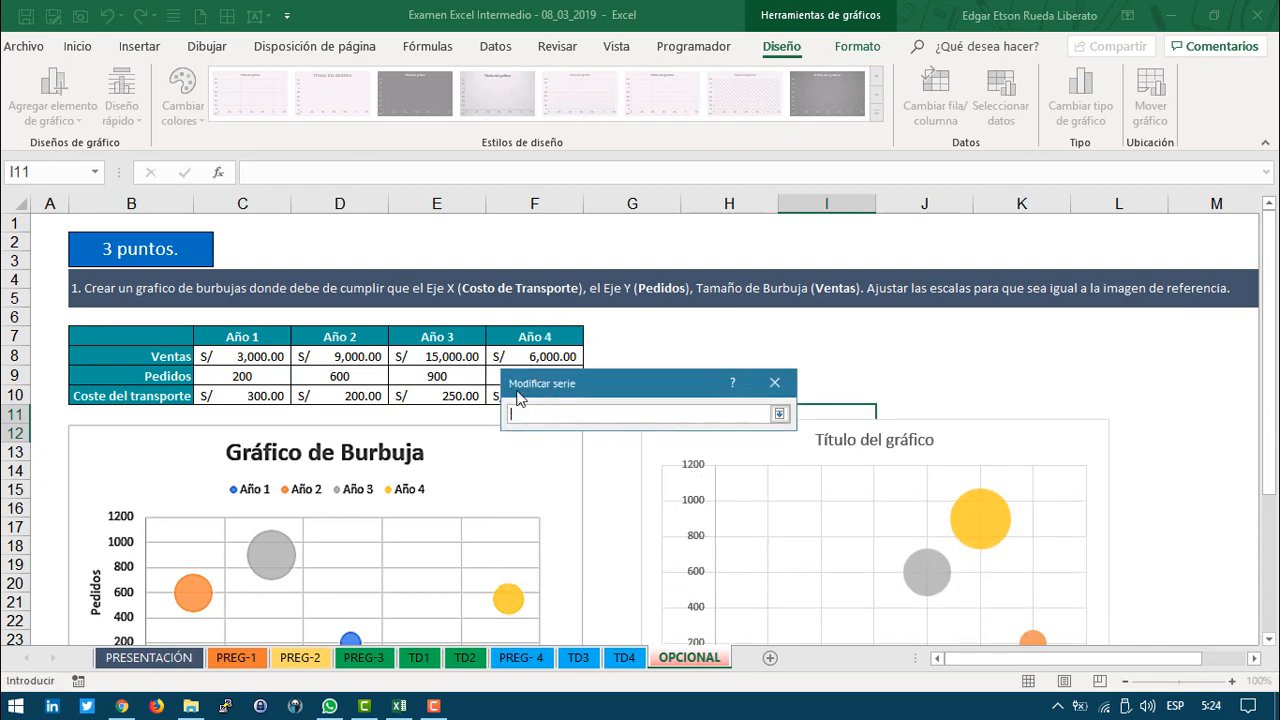
{"action": "left_click", "coordinate": [508, 355]}
{"action": "left_click", "coordinate": [779, 413]}
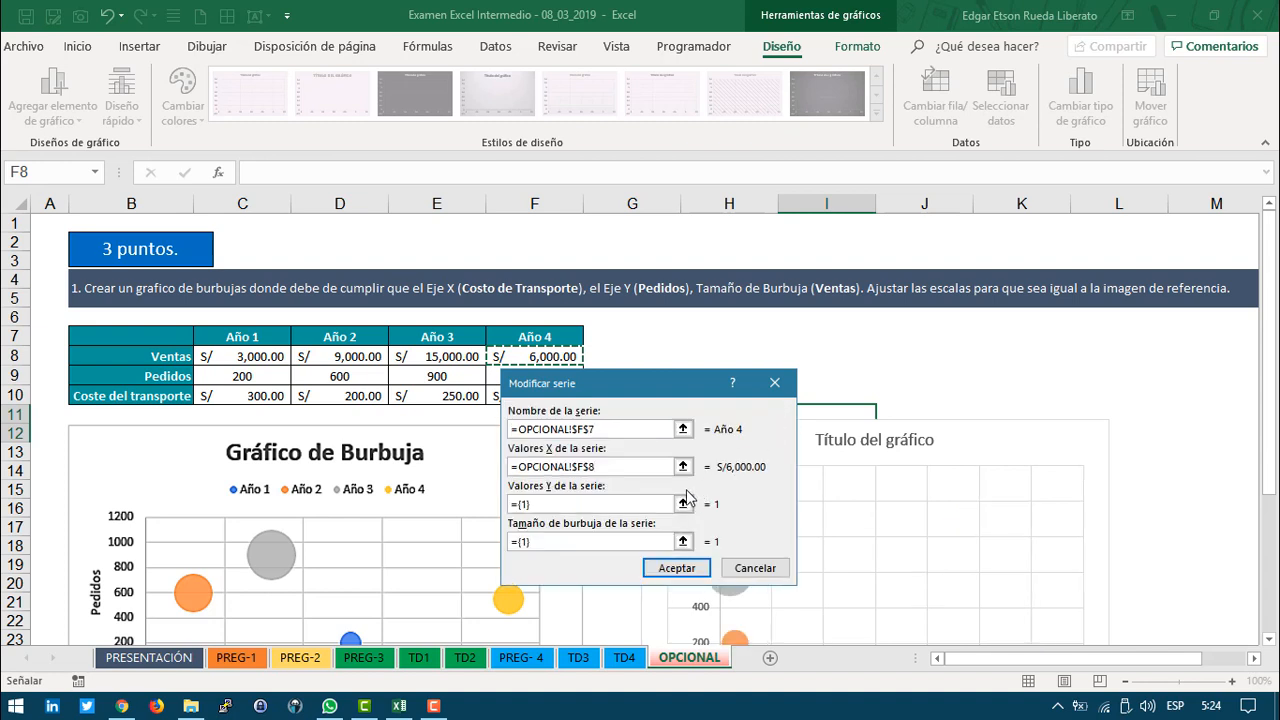
Step: Set the Año 4 series' Y values to the Pedidos cell F9 and its bubble size to F10
{"action": "left_click", "coordinate": [683, 505]}
{"action": "left_click_drag", "start_coordinate": [619, 393], "coordinate": [701, 385]}
{"action": "left_click", "coordinate": [537, 374]}
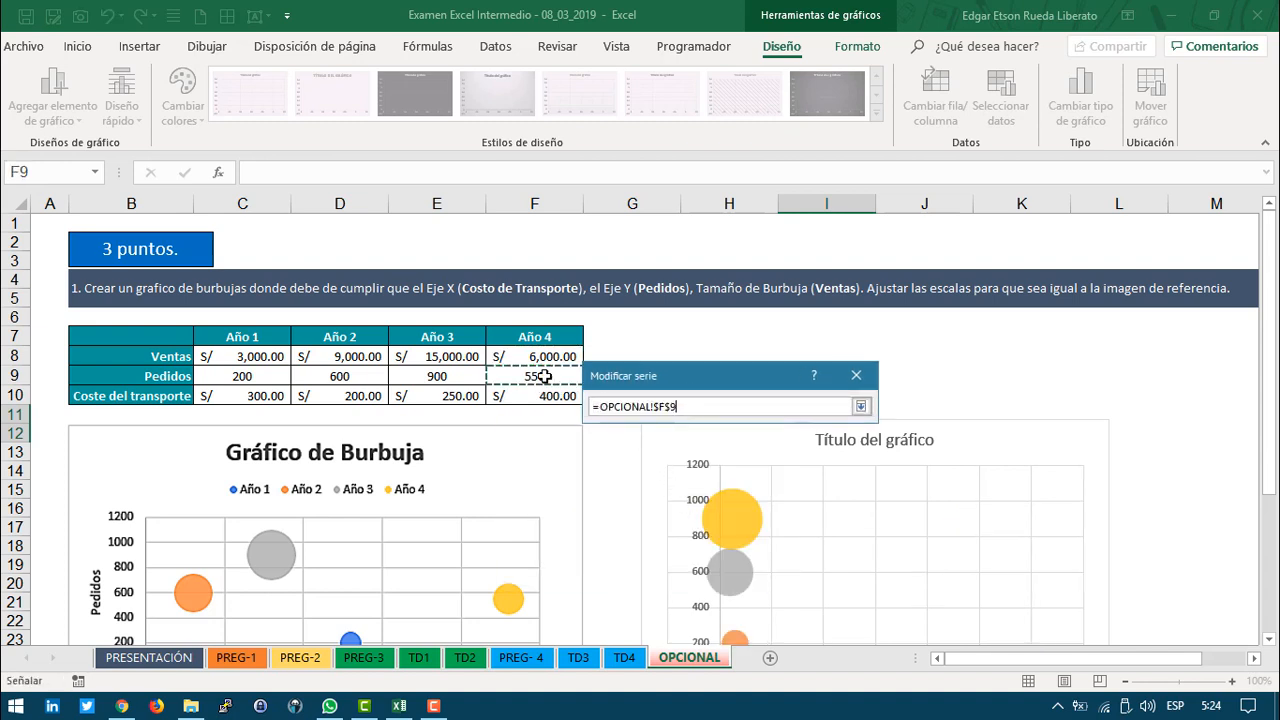
{"action": "left_click", "coordinate": [861, 405]}
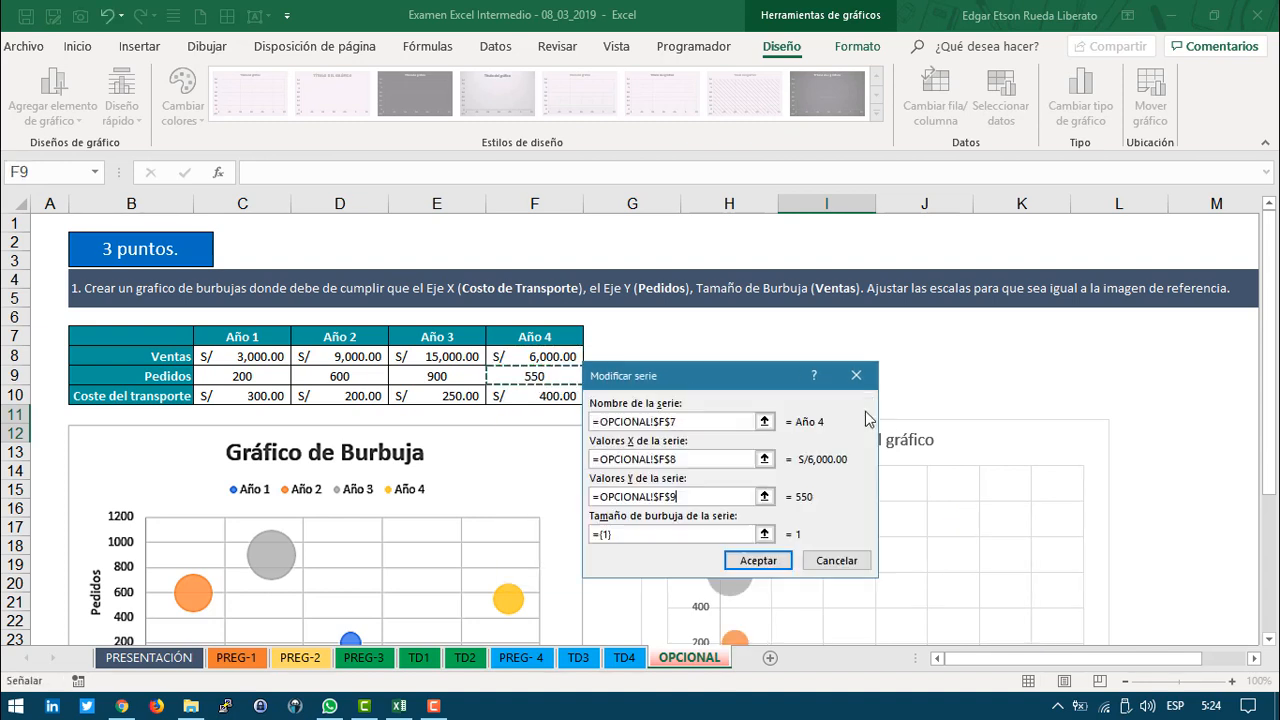
{"action": "left_click", "coordinate": [764, 534]}
{"action": "left_click", "coordinate": [560, 396]}
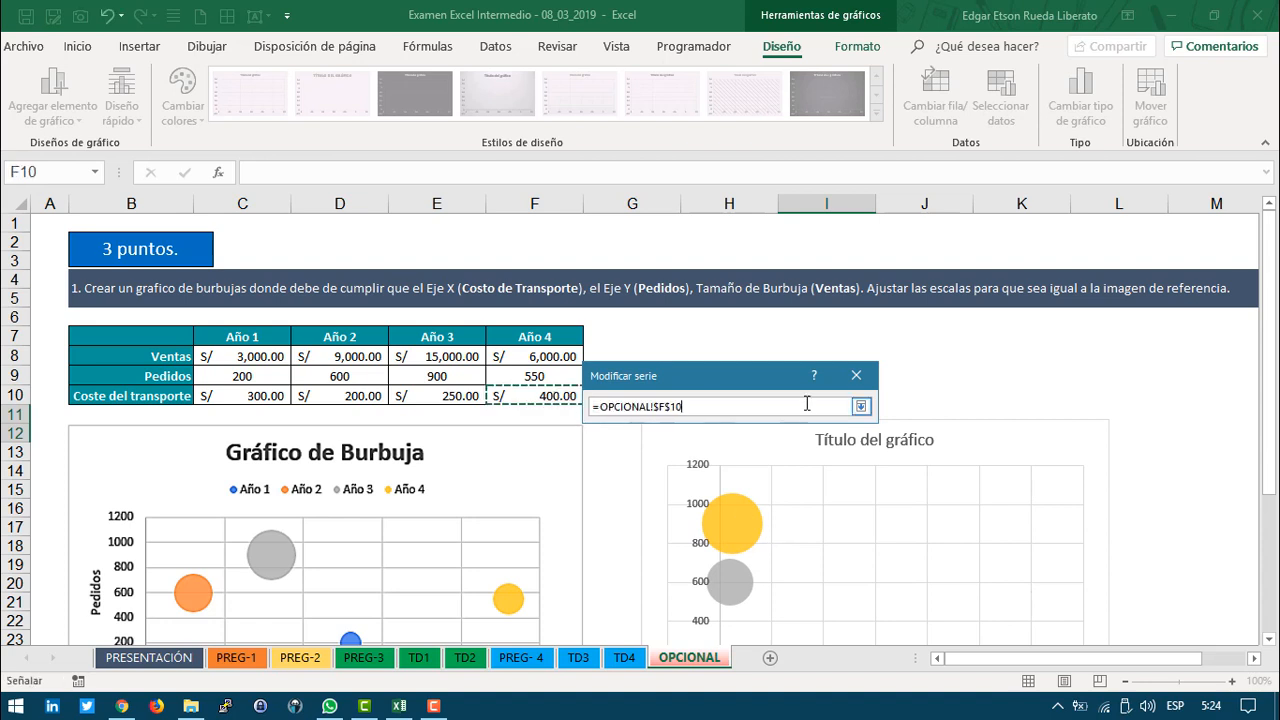
{"action": "left_click", "coordinate": [861, 406]}
Step: Change the Año 4 series' X values to the transport cost in cell F10
{"action": "left_click", "coordinate": [765, 459]}
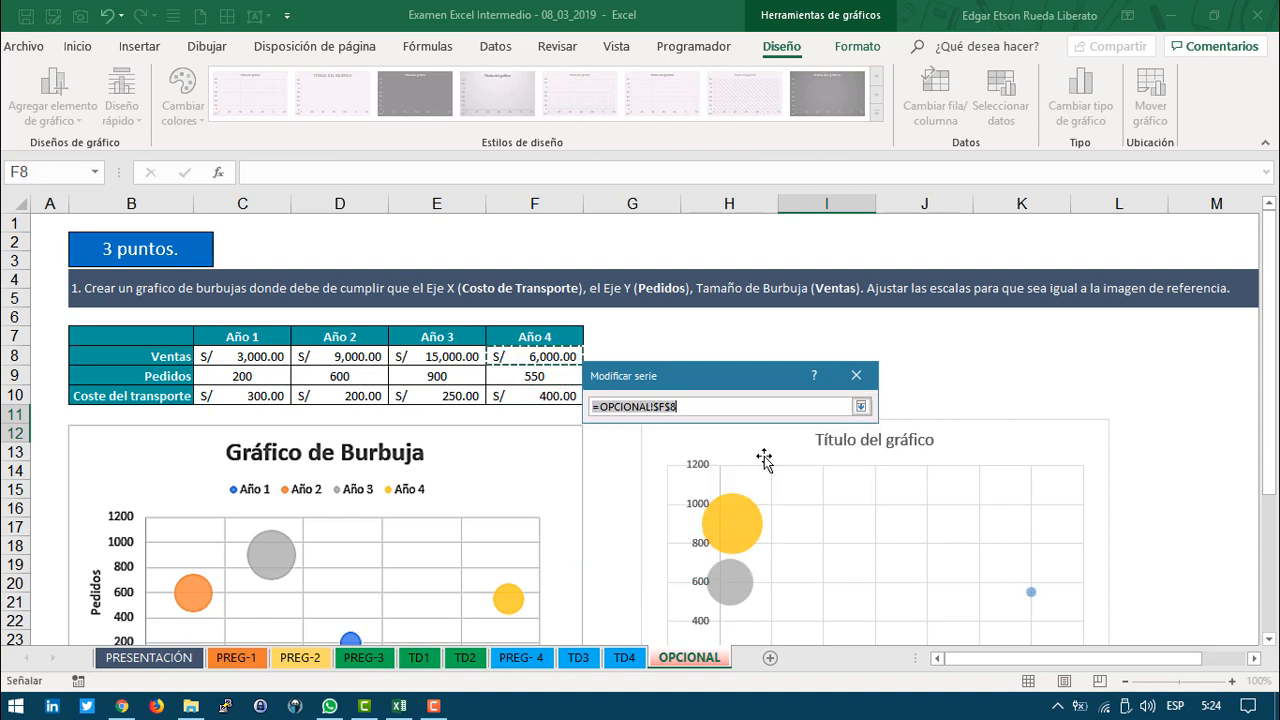
{"action": "left_click", "coordinate": [544, 403]}
{"action": "left_click", "coordinate": [861, 406]}
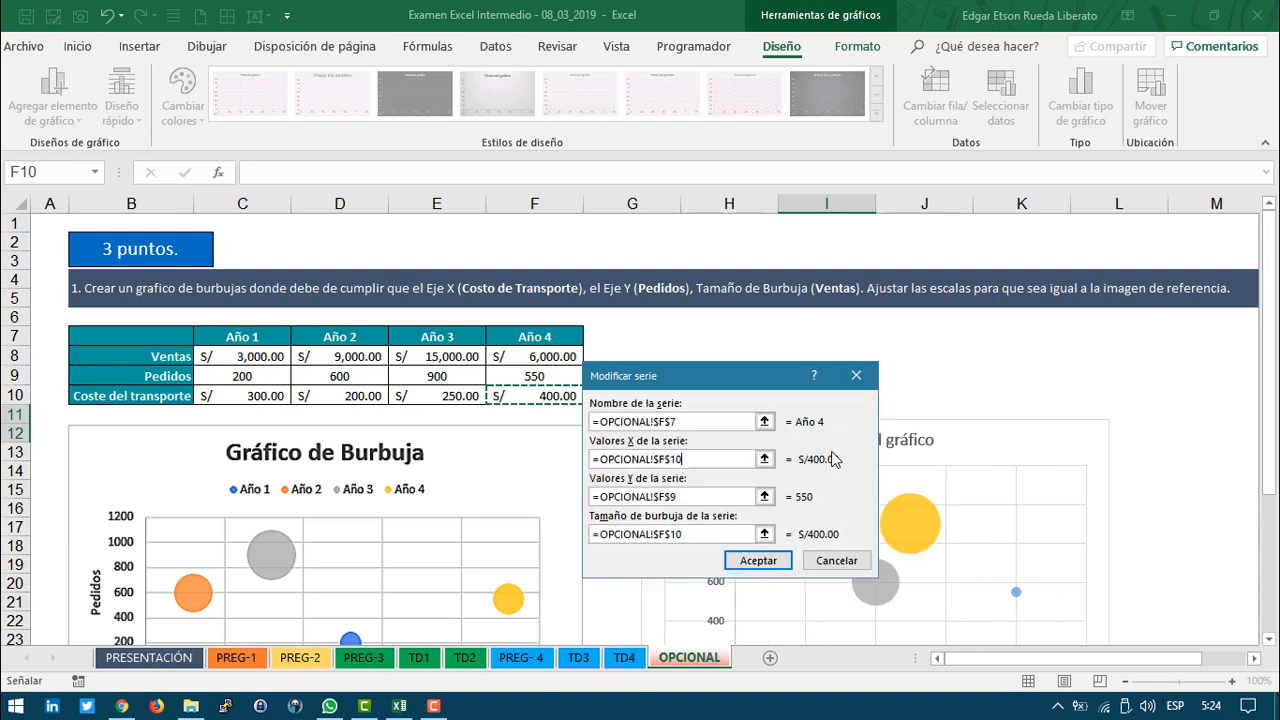
Step: Change the Año 4 series' X values to the Pedidos cell F9
{"action": "left_click", "coordinate": [765, 459]}
{"action": "left_click", "coordinate": [543, 374]}
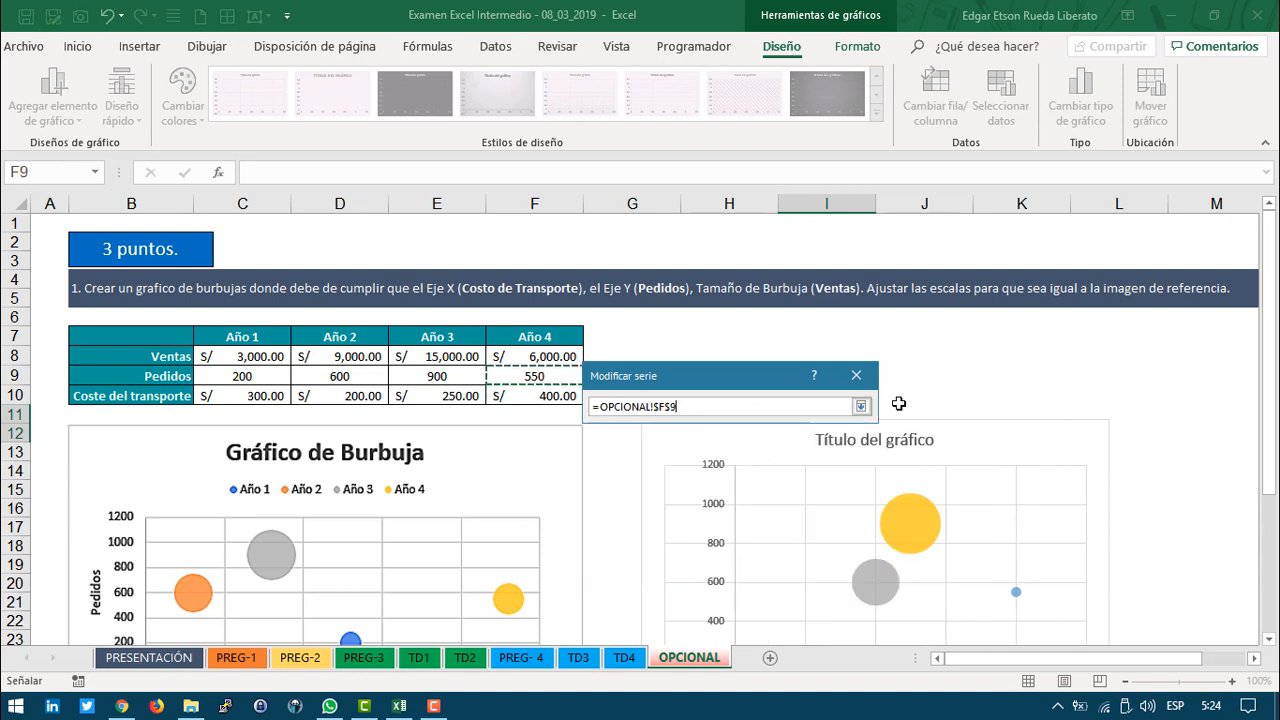
{"action": "left_click", "coordinate": [861, 406]}
Step: Set the Año 4 series' bubble size to the Ventas cell F8 and accept the series
{"action": "left_click", "coordinate": [765, 534]}
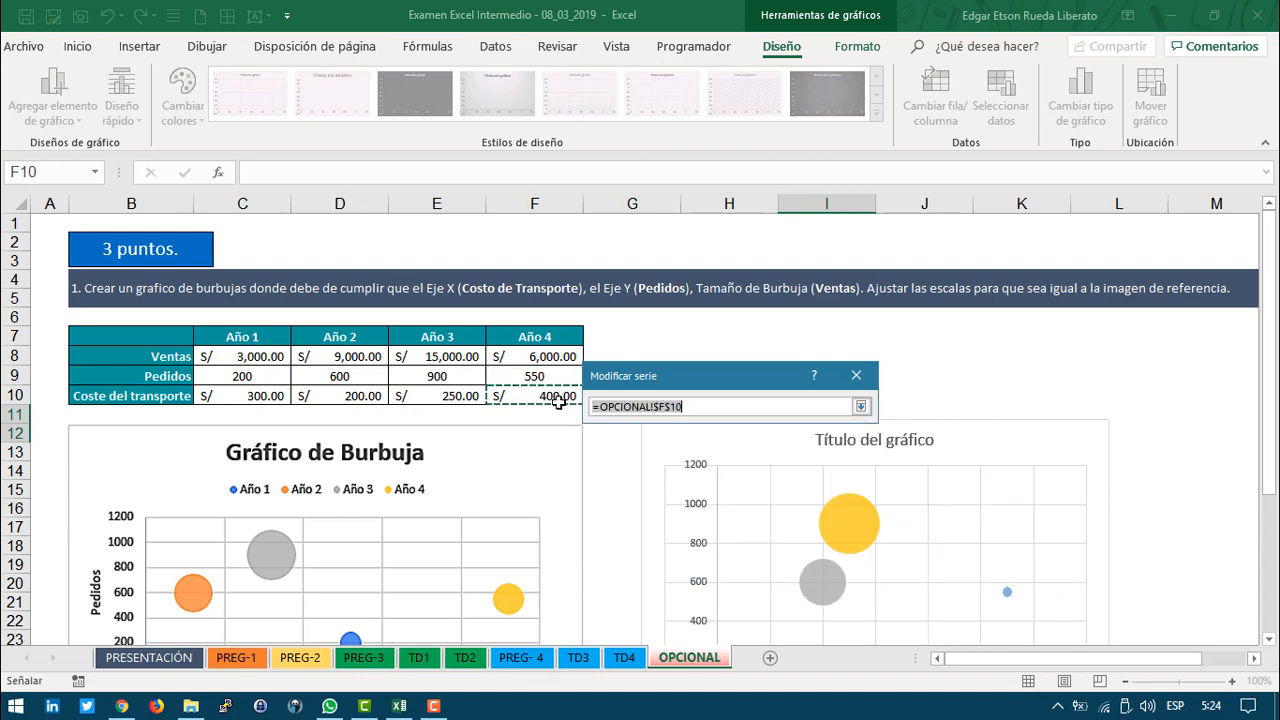
{"action": "left_click", "coordinate": [543, 360]}
{"action": "left_click", "coordinate": [861, 406]}
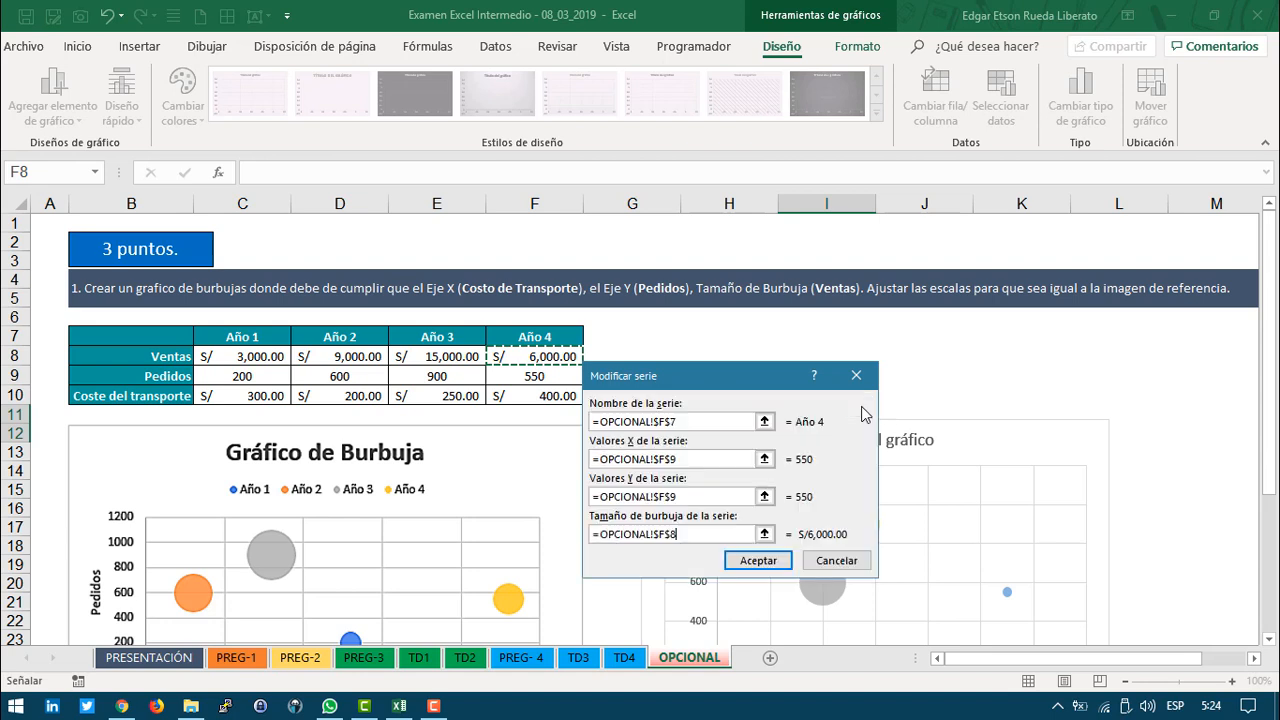
{"action": "left_click", "coordinate": [782, 545]}
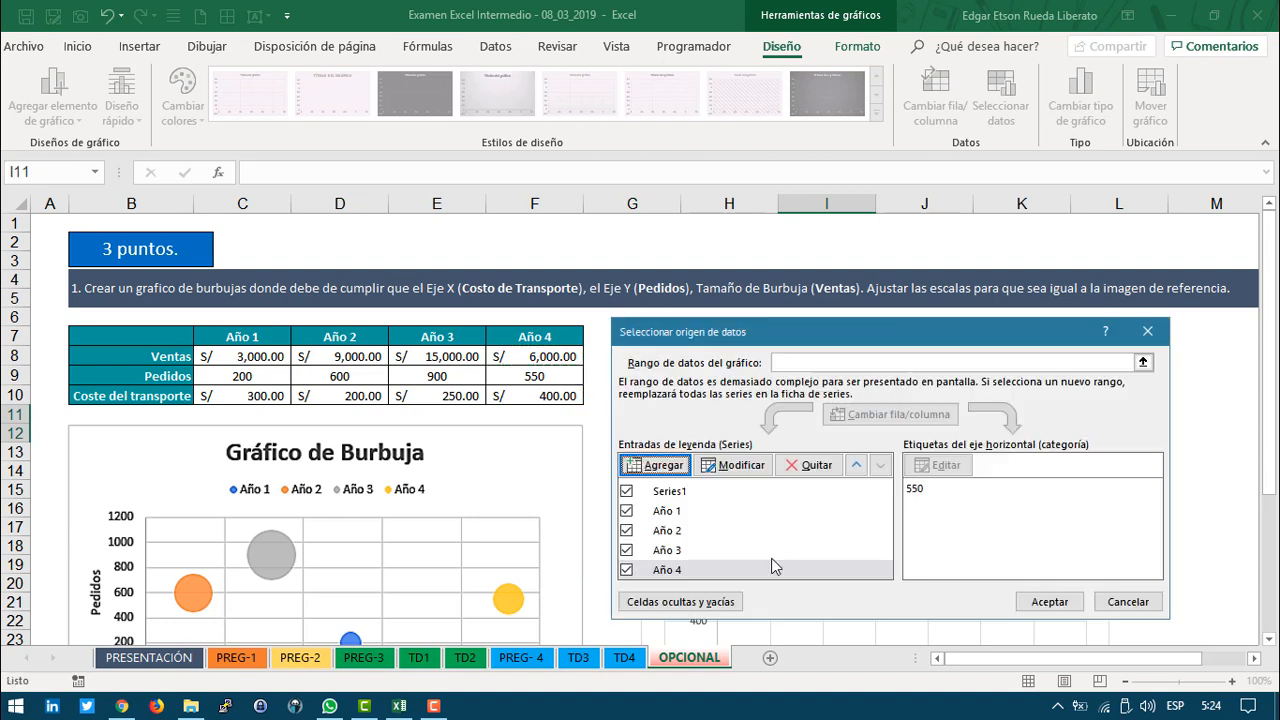
Step: Remove the unneeded Series1 from the bubble chart and apply the data source changes
{"action": "left_click", "coordinate": [680, 491]}
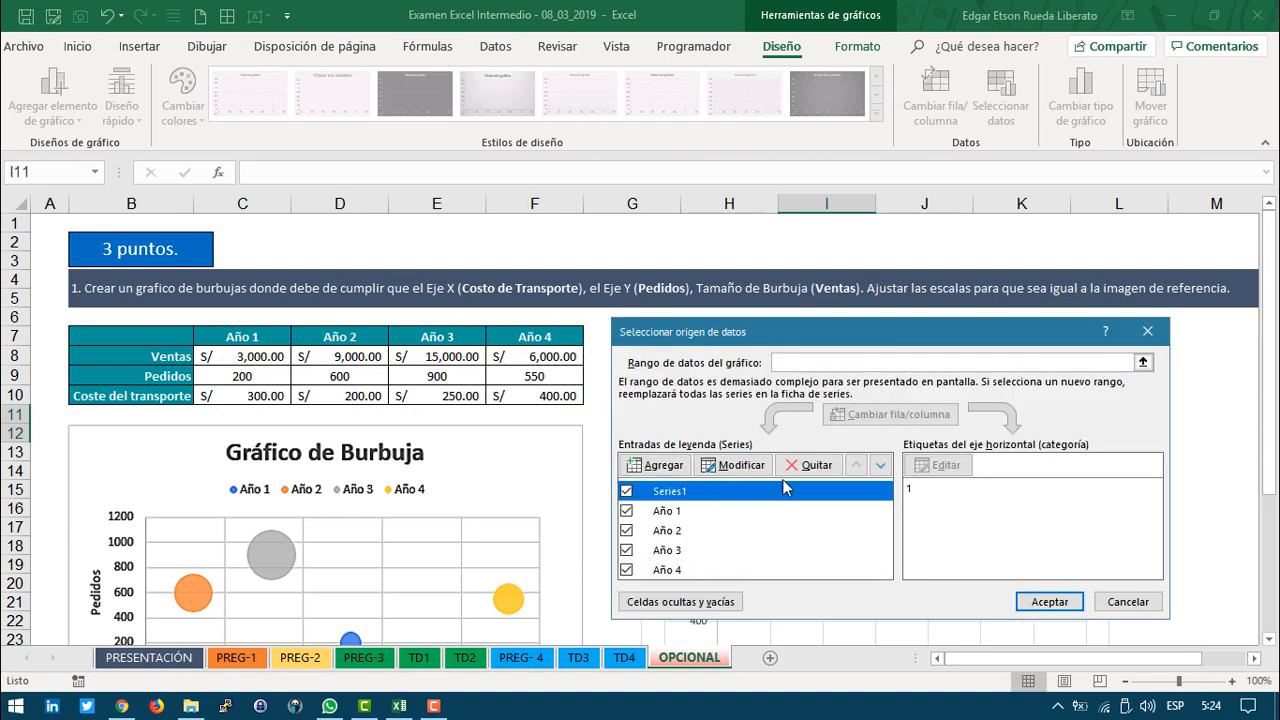
{"action": "left_click", "coordinate": [806, 465]}
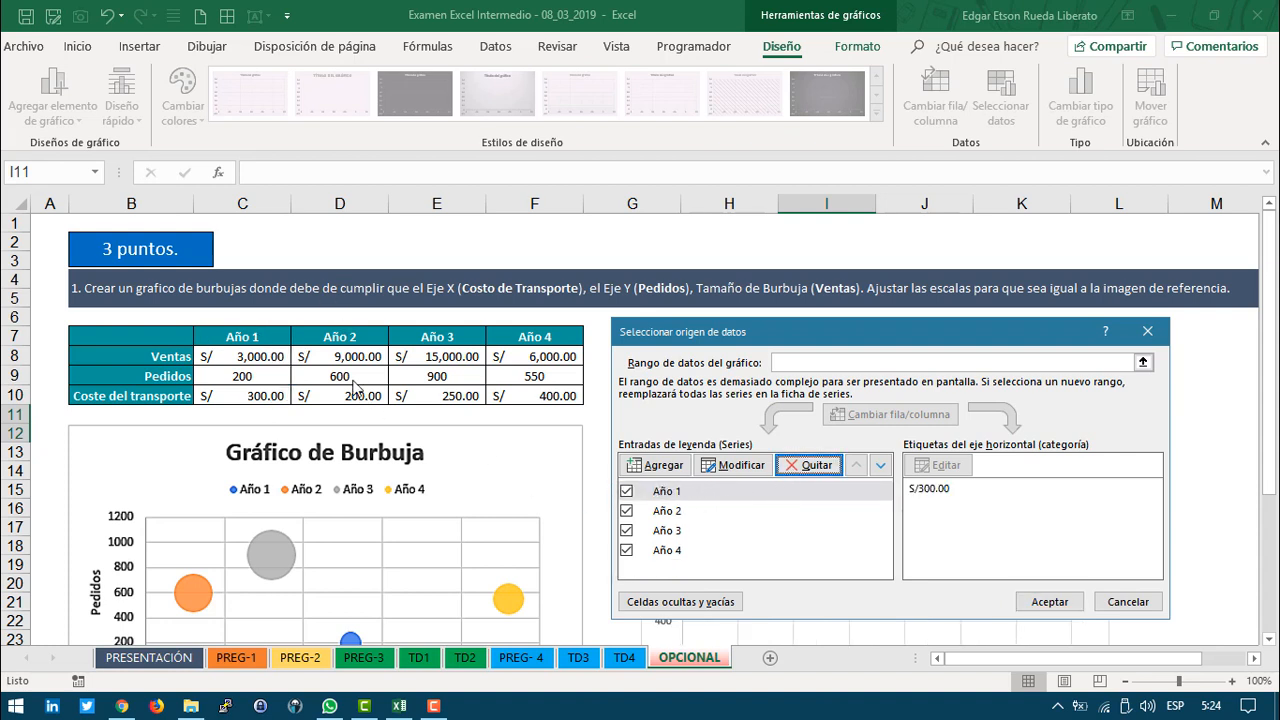
{"action": "left_click", "coordinate": [1049, 602]}
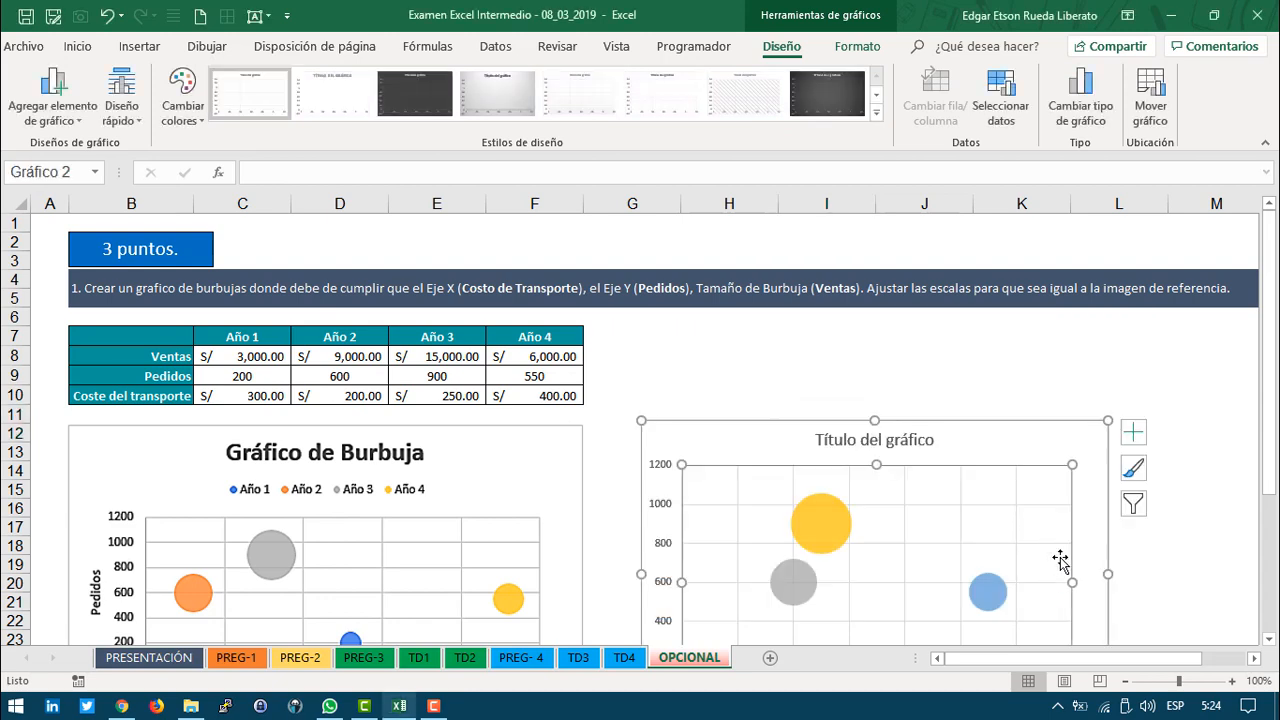
Step: Set the new chart's horizontal axis limits to a minimum of 170 and a maximum of 420
{"action": "scroll", "coordinate": [1106, 510], "scroll_direction": "down", "scroll_amount": 3}
{"action": "left_click", "coordinate": [760, 525]}
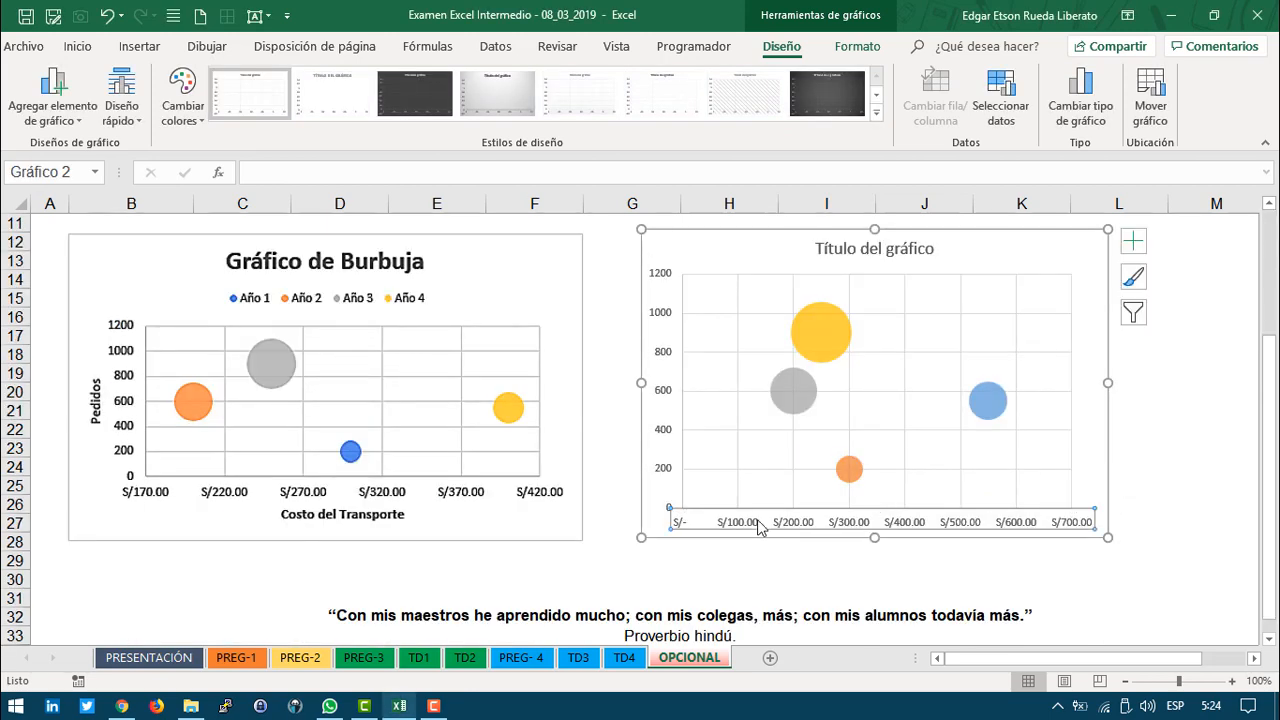
{"action": "right_click", "coordinate": [751, 529]}
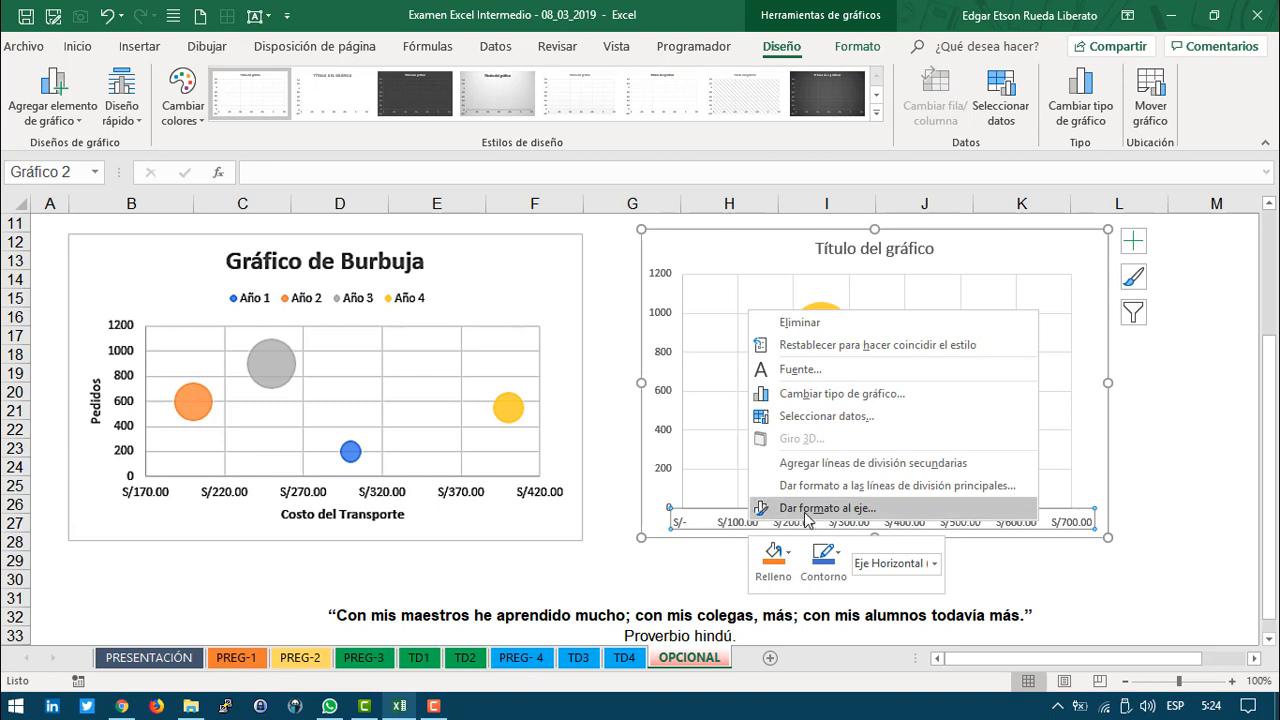
{"action": "left_click", "coordinate": [826, 508]}
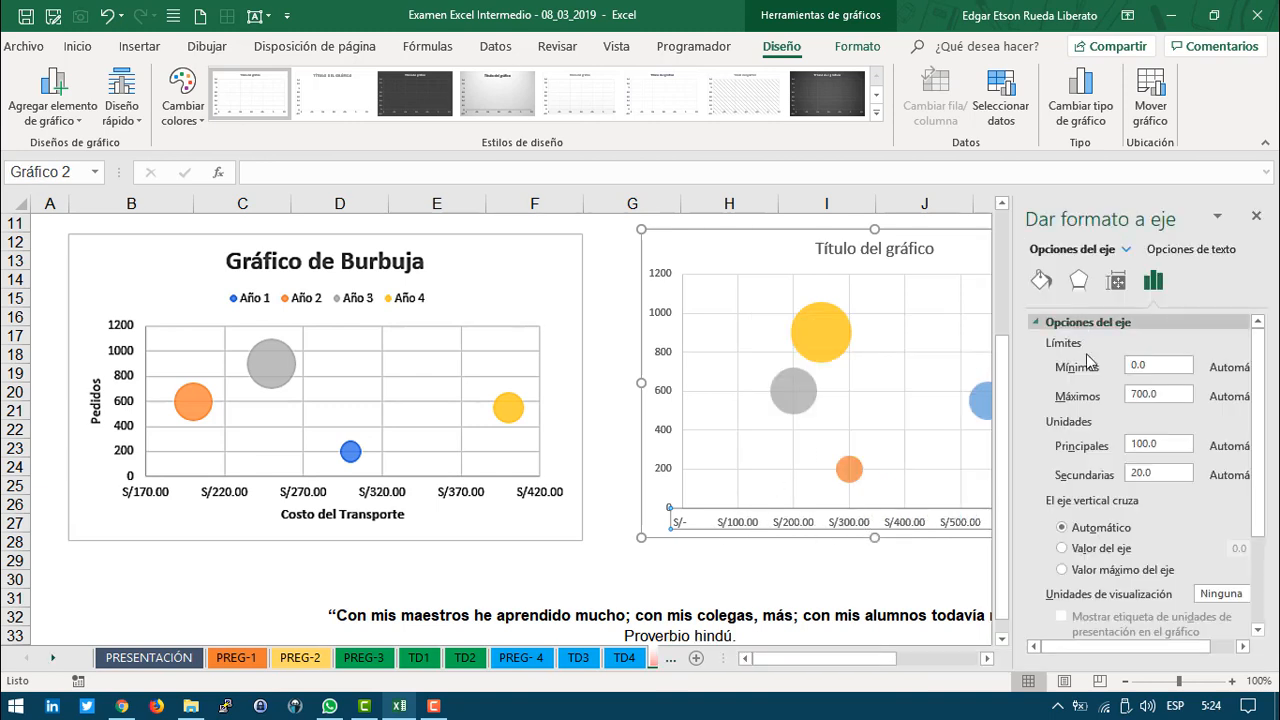
{"action": "left_click_drag", "start_coordinate": [1137, 364], "coordinate": [1075, 370]}
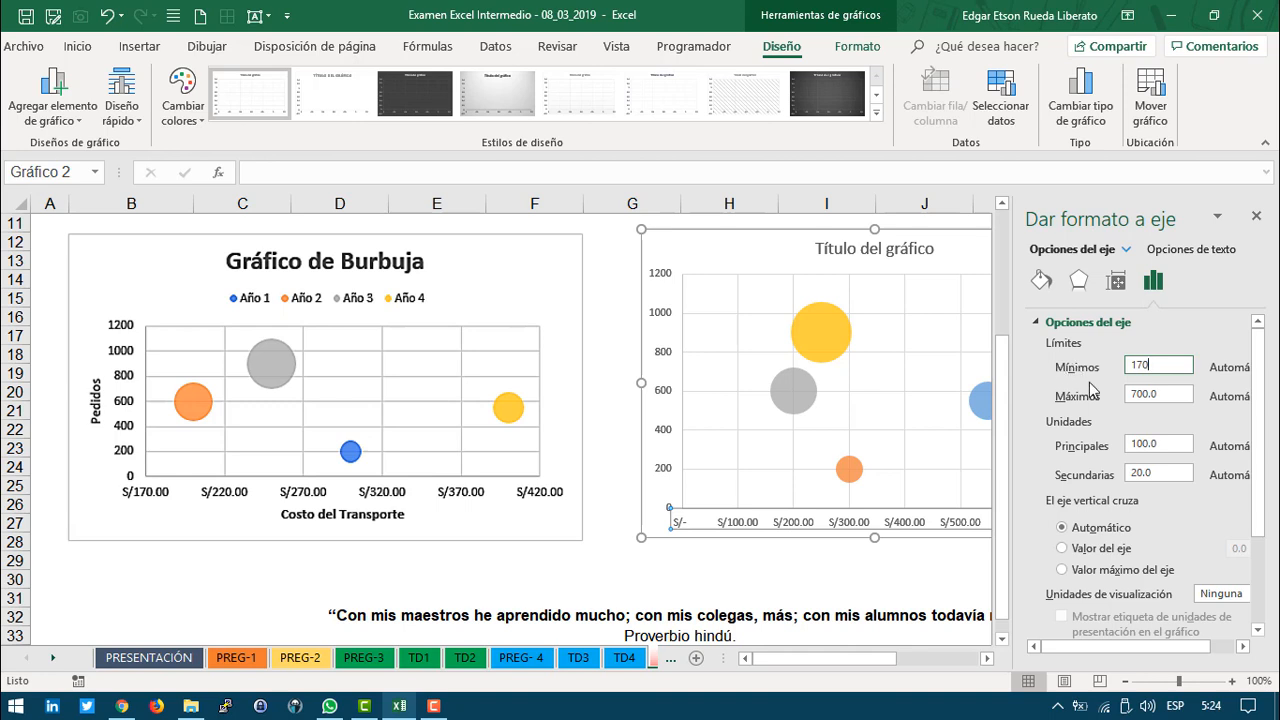
{"action": "type", "text": "170"}
{"action": "left_click_drag", "start_coordinate": [1157, 393], "coordinate": [1095, 393]}
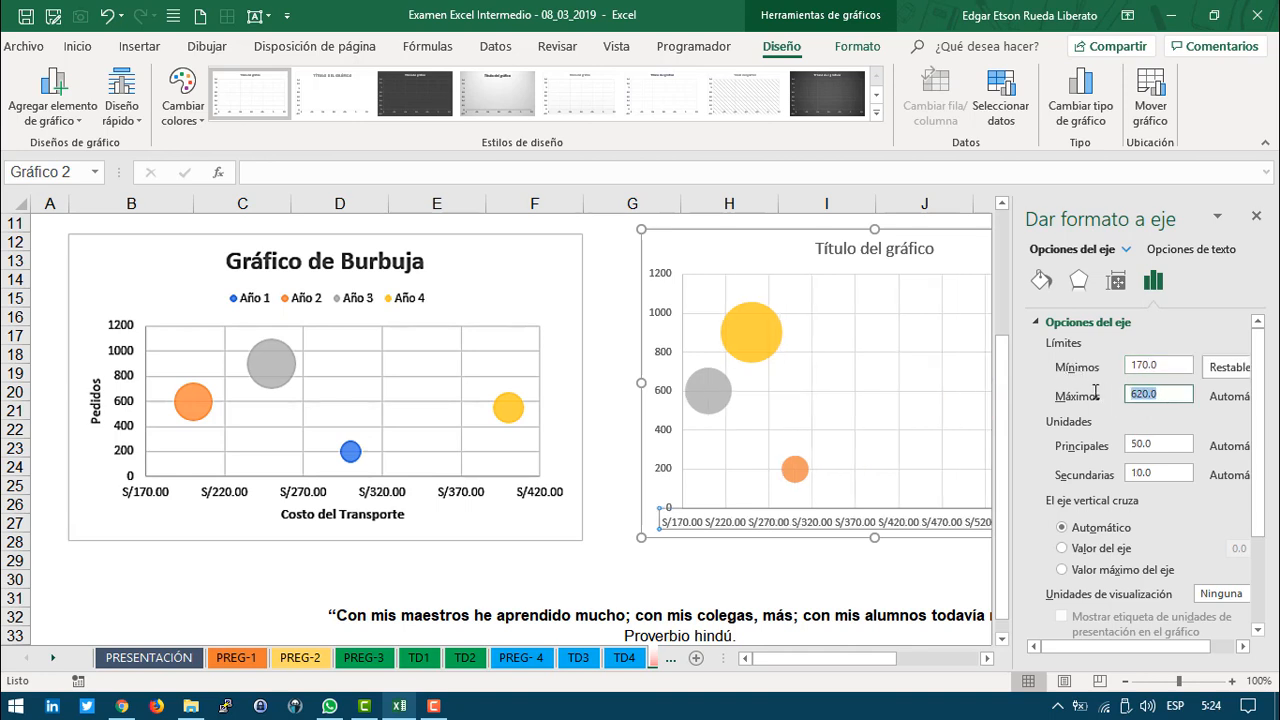
{"action": "type", "text": "420"}
{"action": "key", "text": "Return"}
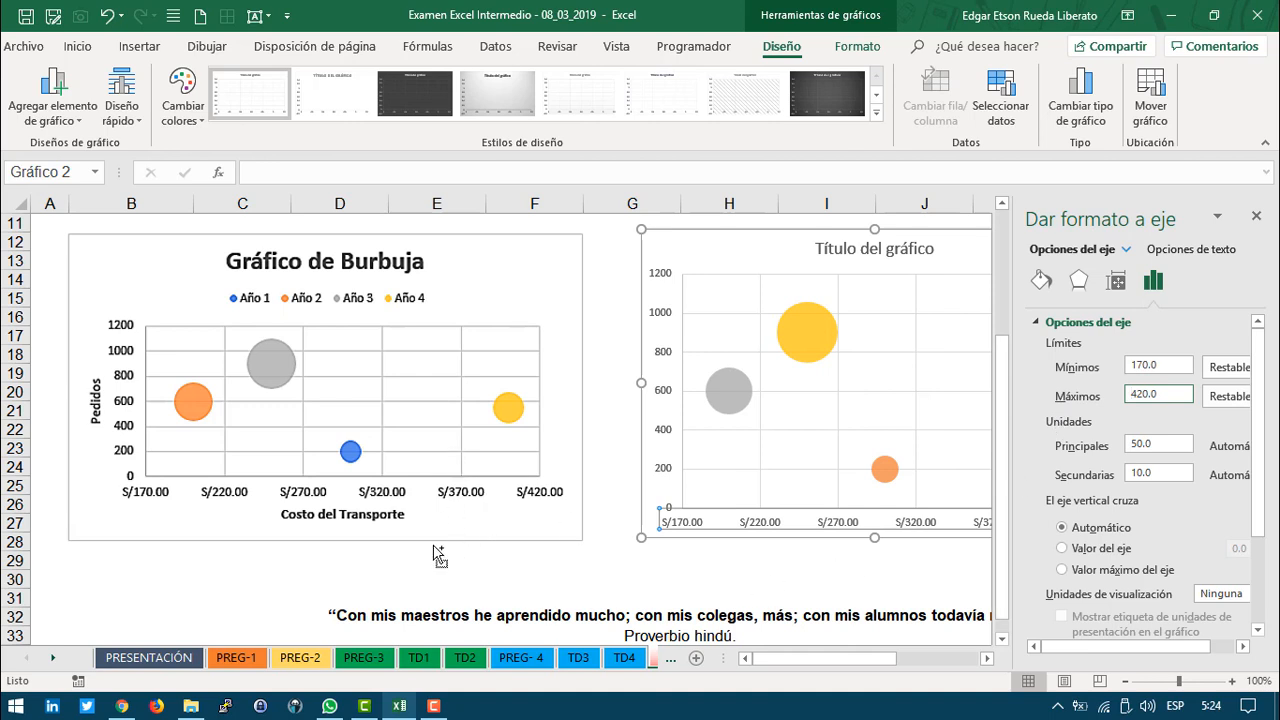
{"action": "left_click_drag", "start_coordinate": [151, 505], "coordinate": [135, 575]}
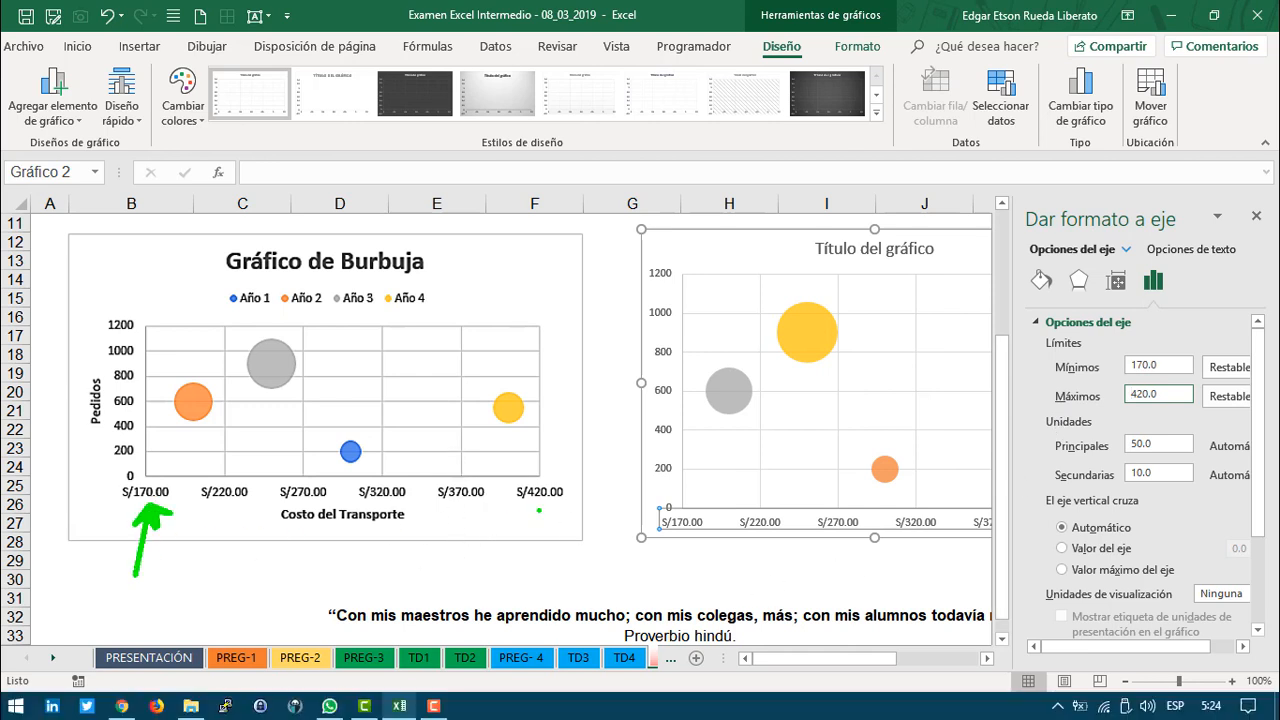
{"action": "left_click_drag", "start_coordinate": [539, 510], "coordinate": [543, 568]}
{"action": "key", "text": "ctrl+z"}
{"action": "key", "text": "ctrl+z"}
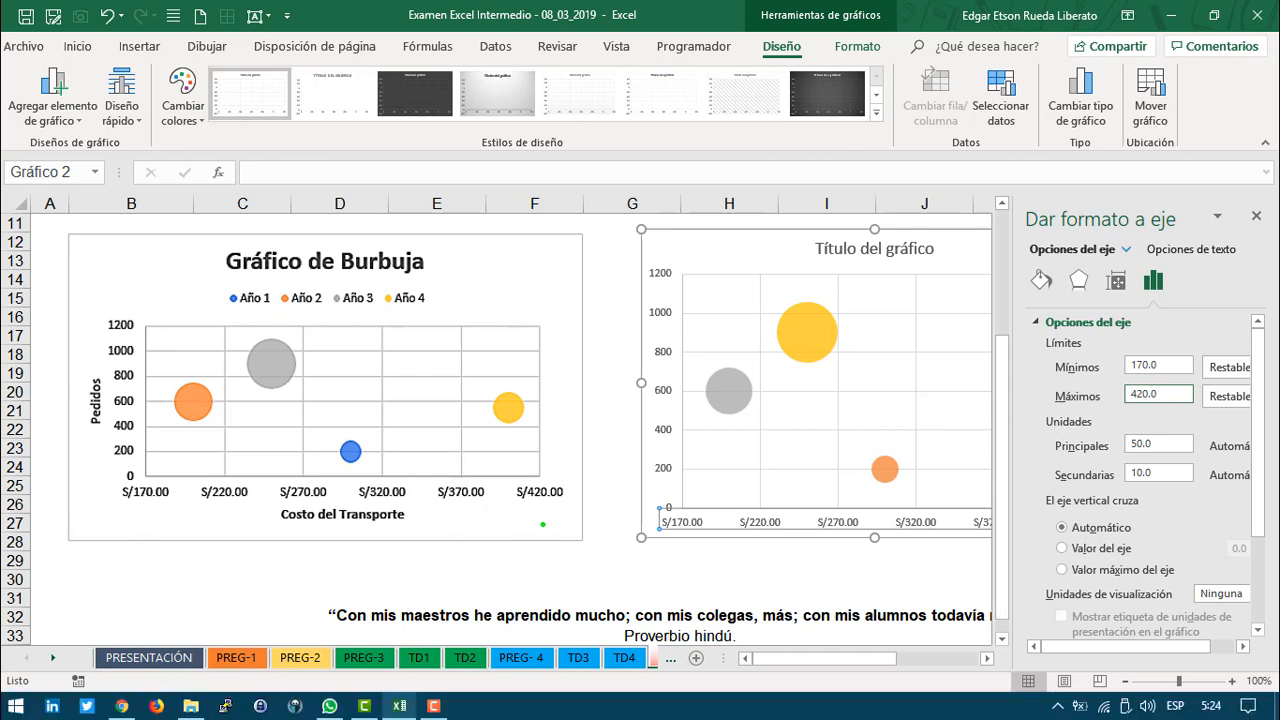
{"action": "left_click", "coordinate": [437, 545]}
Step: Close the axis formatting and check the source cells of the Año 1 and Año 2 bubbles against the Año 4 data in F7:F10
{"action": "left_click", "coordinate": [1256, 217]}
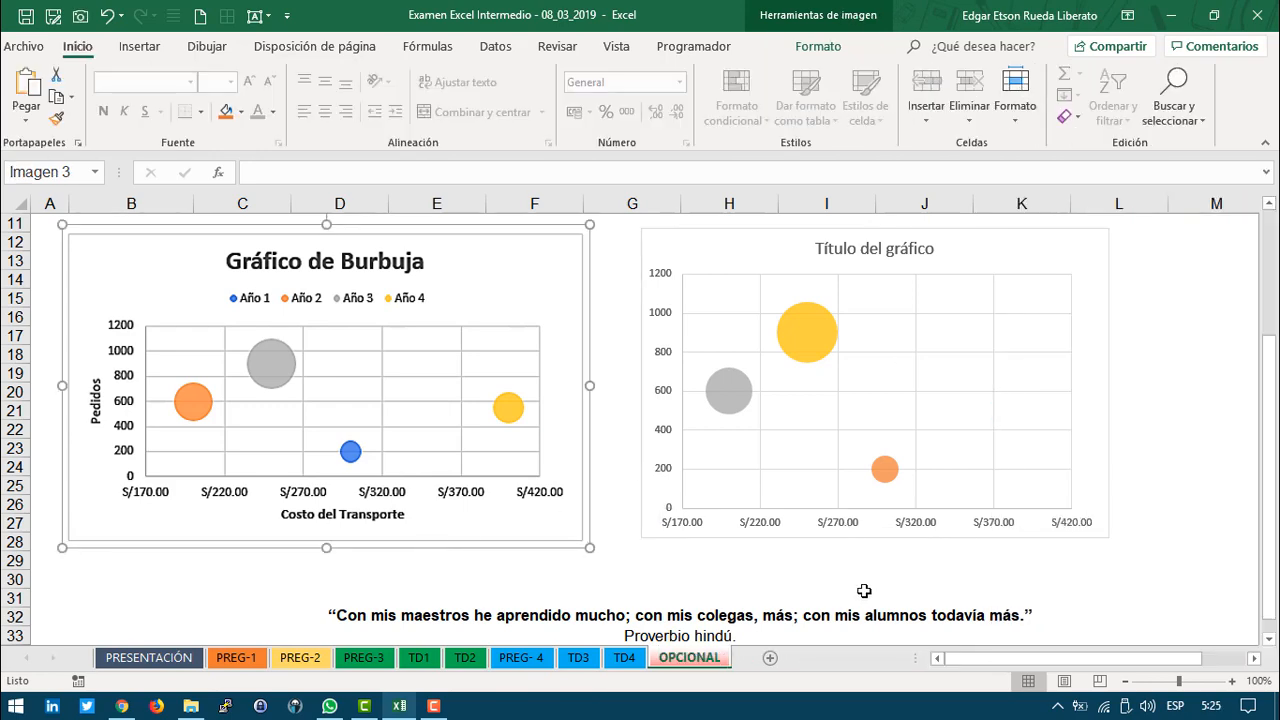
{"action": "left_click", "coordinate": [943, 600]}
{"action": "left_click", "coordinate": [930, 560]}
{"action": "left_click", "coordinate": [930, 525]}
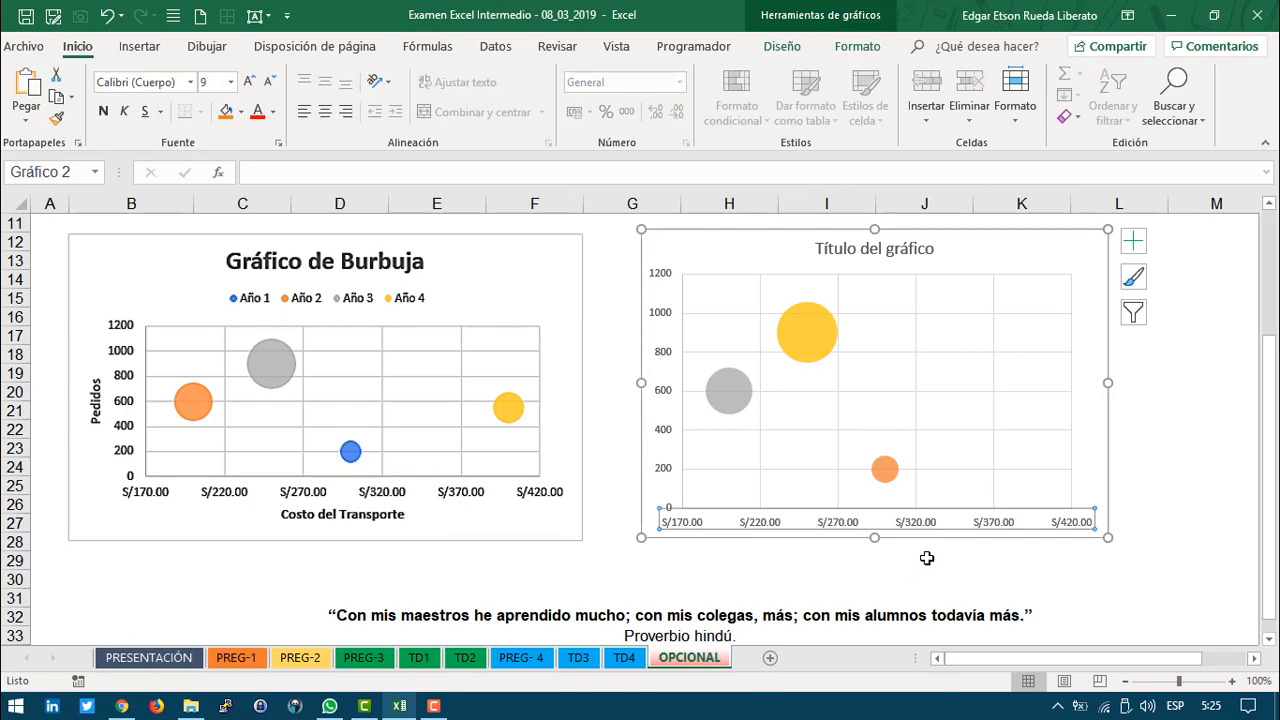
{"action": "left_click", "coordinate": [884, 468]}
{"action": "scroll", "coordinate": [884, 468], "scroll_direction": "up", "scroll_amount": 3}
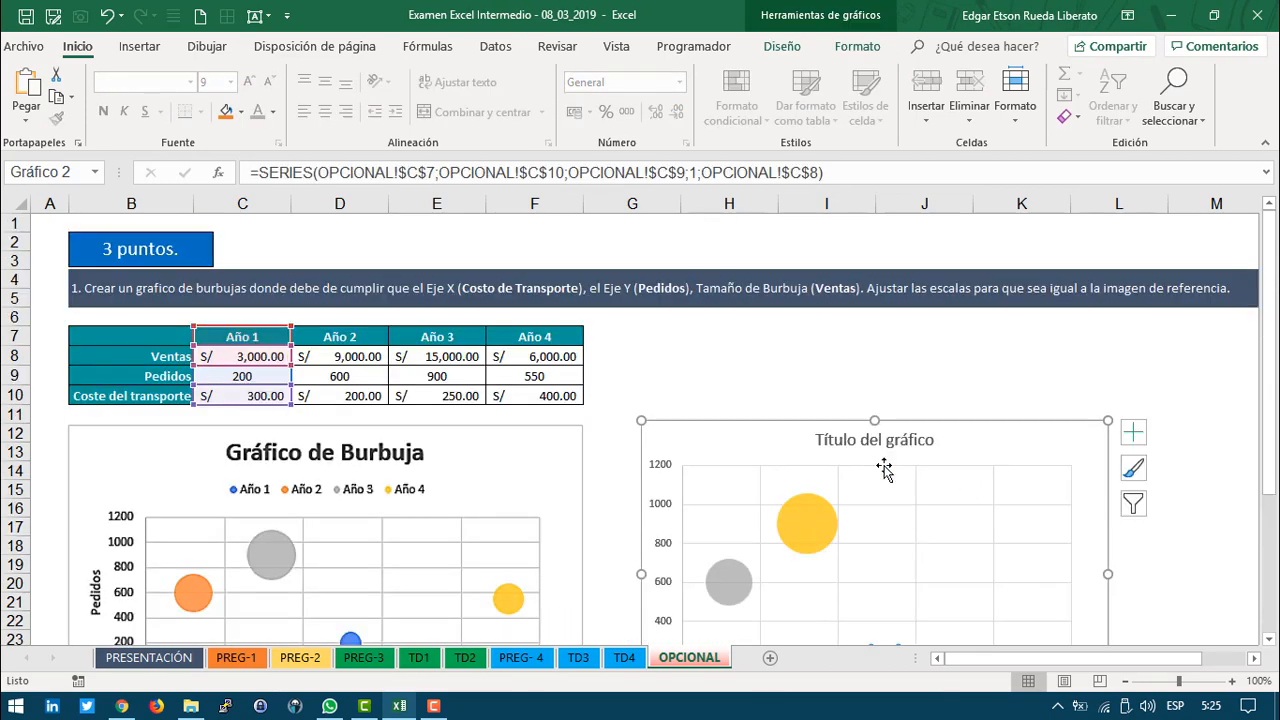
{"action": "scroll", "coordinate": [885, 466], "scroll_direction": "down", "scroll_amount": 1}
{"action": "left_click", "coordinate": [826, 436]}
{"action": "left_click", "coordinate": [740, 480]}
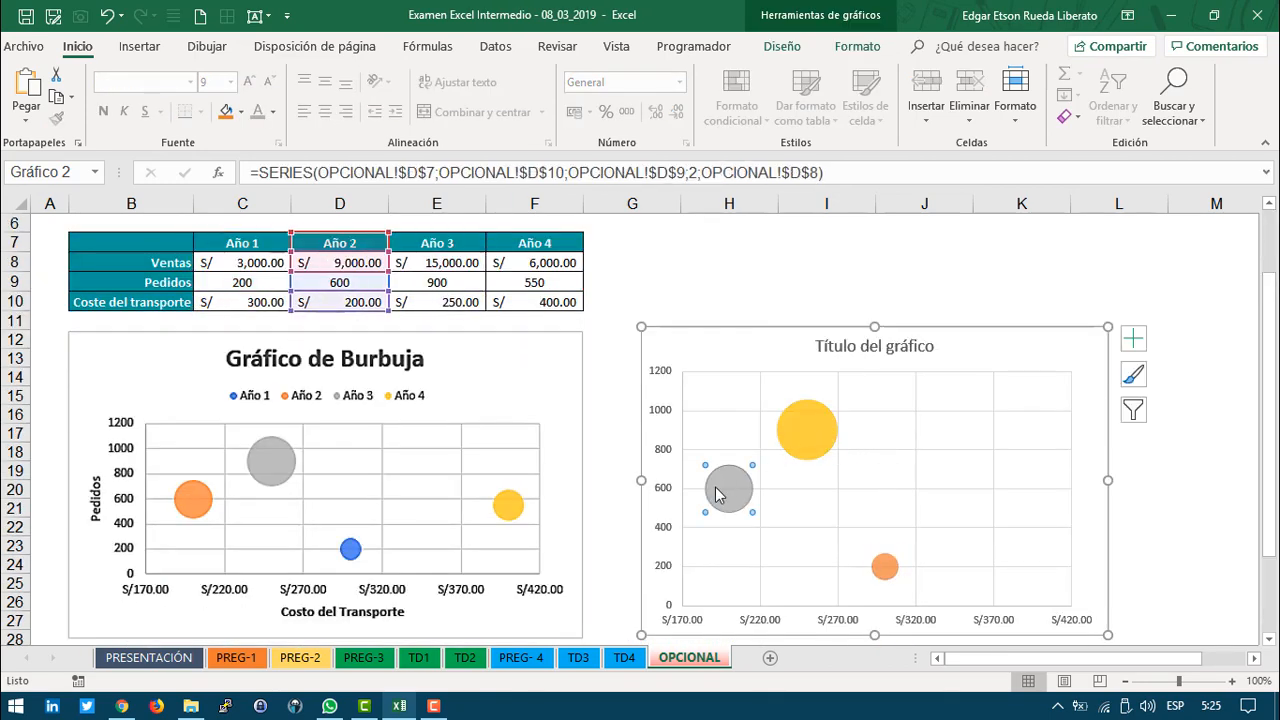
{"action": "left_click", "coordinate": [1074, 543]}
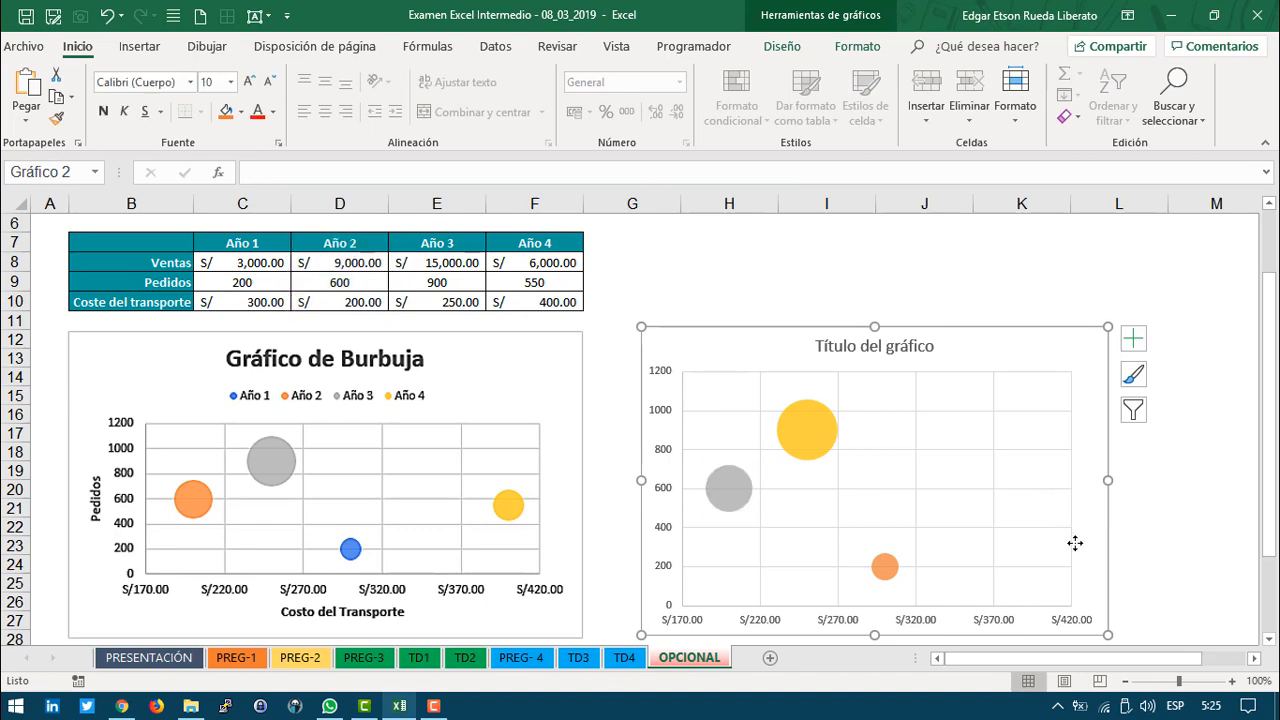
{"action": "left_click_drag", "start_coordinate": [540, 245], "coordinate": [540, 302]}
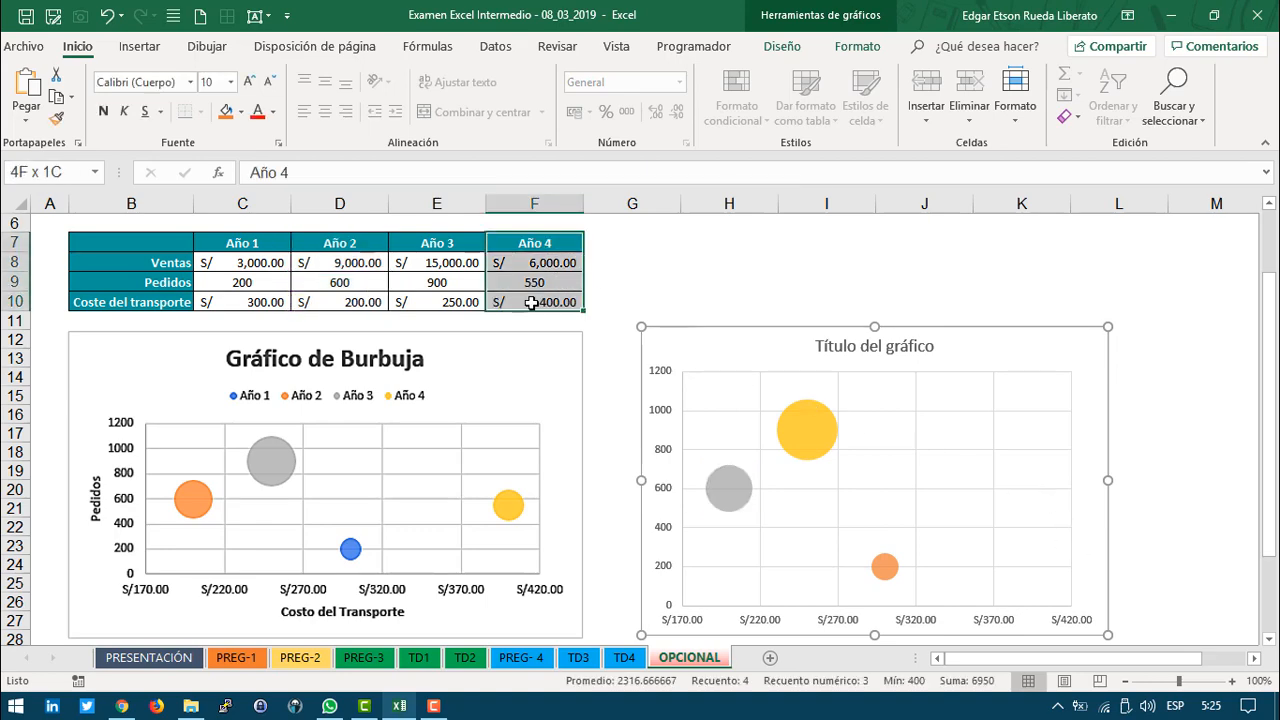
{"action": "key", "text": "ctrl+c"}
Step: Edit the Año 4 series in the chart's data source and set its X values to the transport cost in cell F10
{"action": "left_click", "coordinate": [1010, 582]}
{"action": "right_click", "coordinate": [1010, 582]}
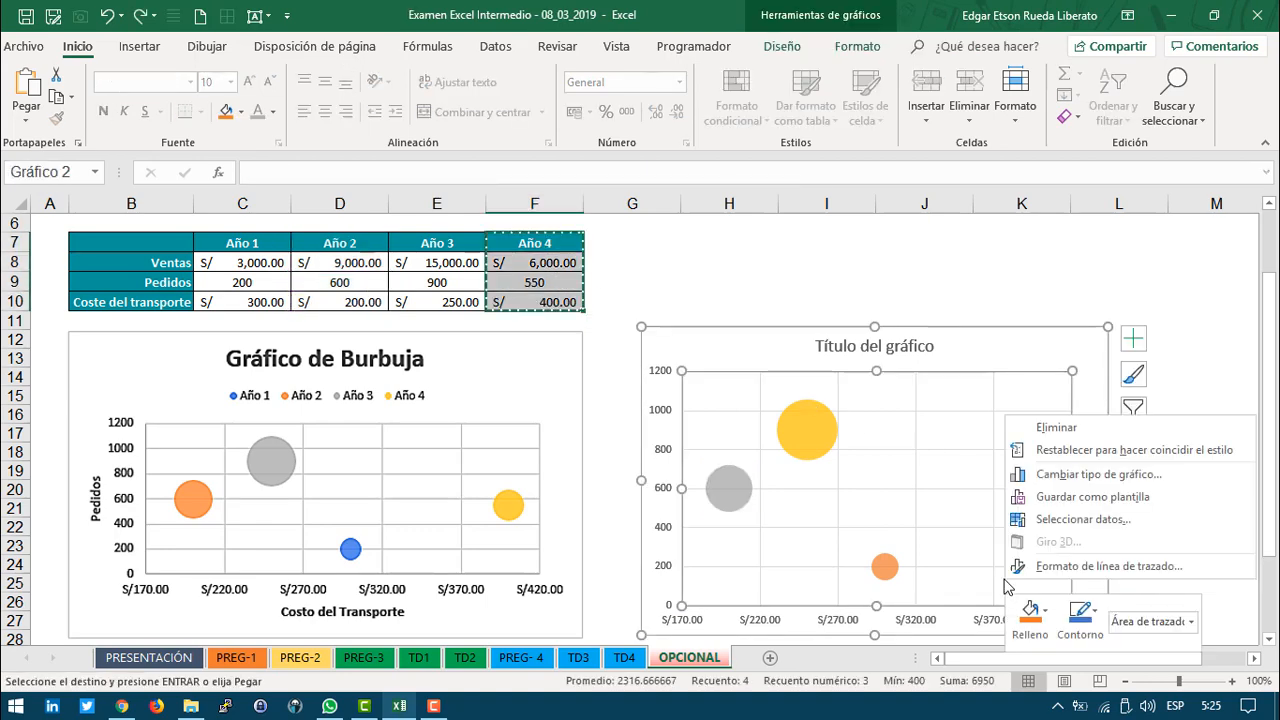
{"action": "left_click", "coordinate": [1045, 517]}
{"action": "left_click", "coordinate": [670, 551]}
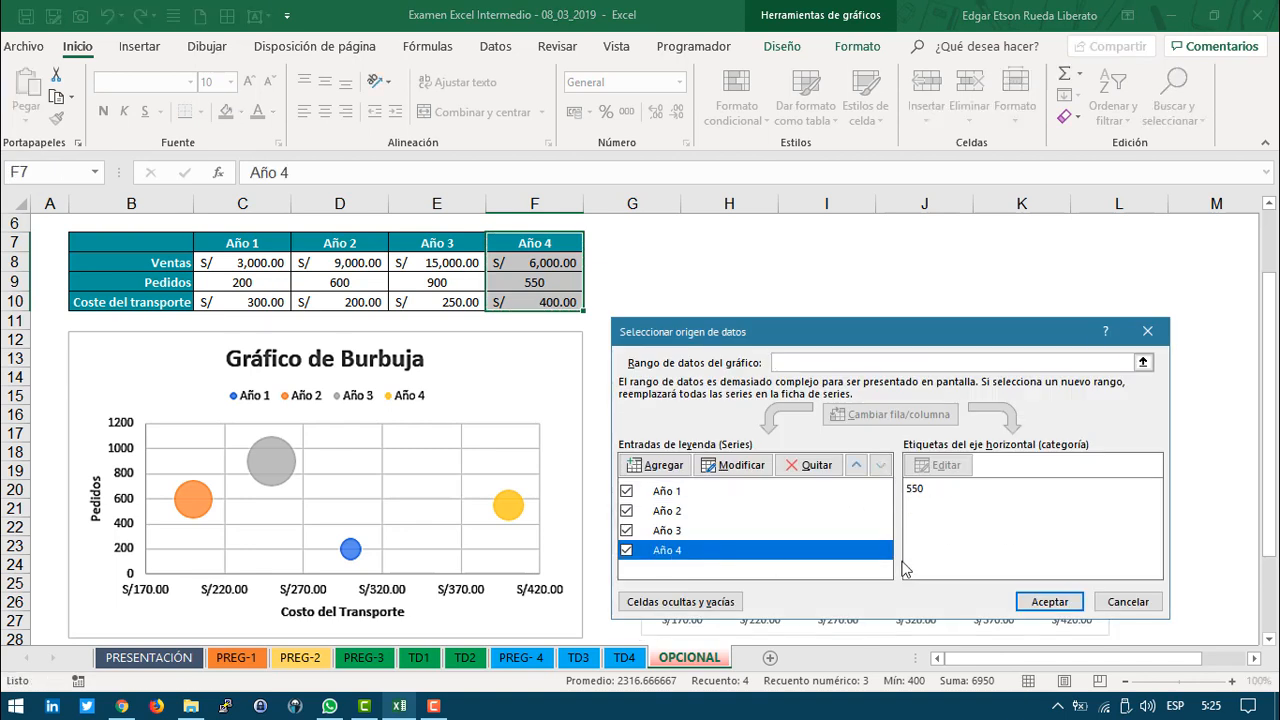
{"action": "left_click", "coordinate": [689, 536]}
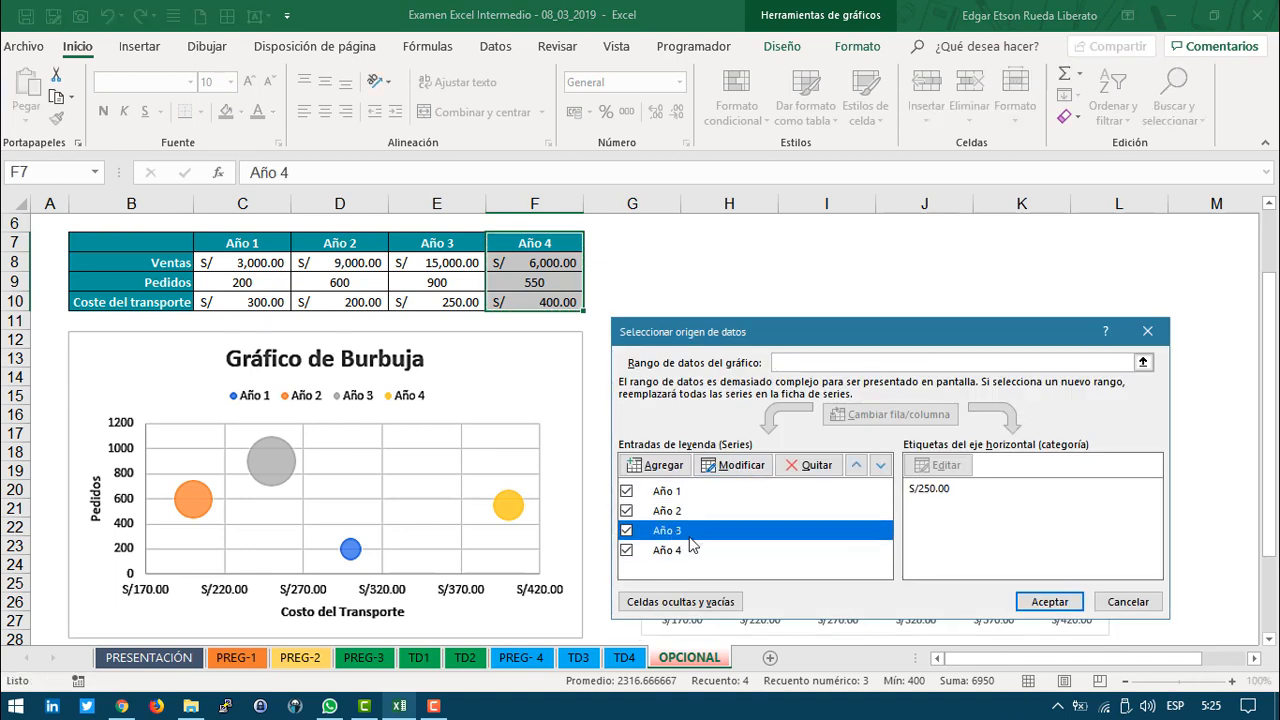
{"action": "left_click", "coordinate": [692, 553]}
{"action": "left_click", "coordinate": [720, 465]}
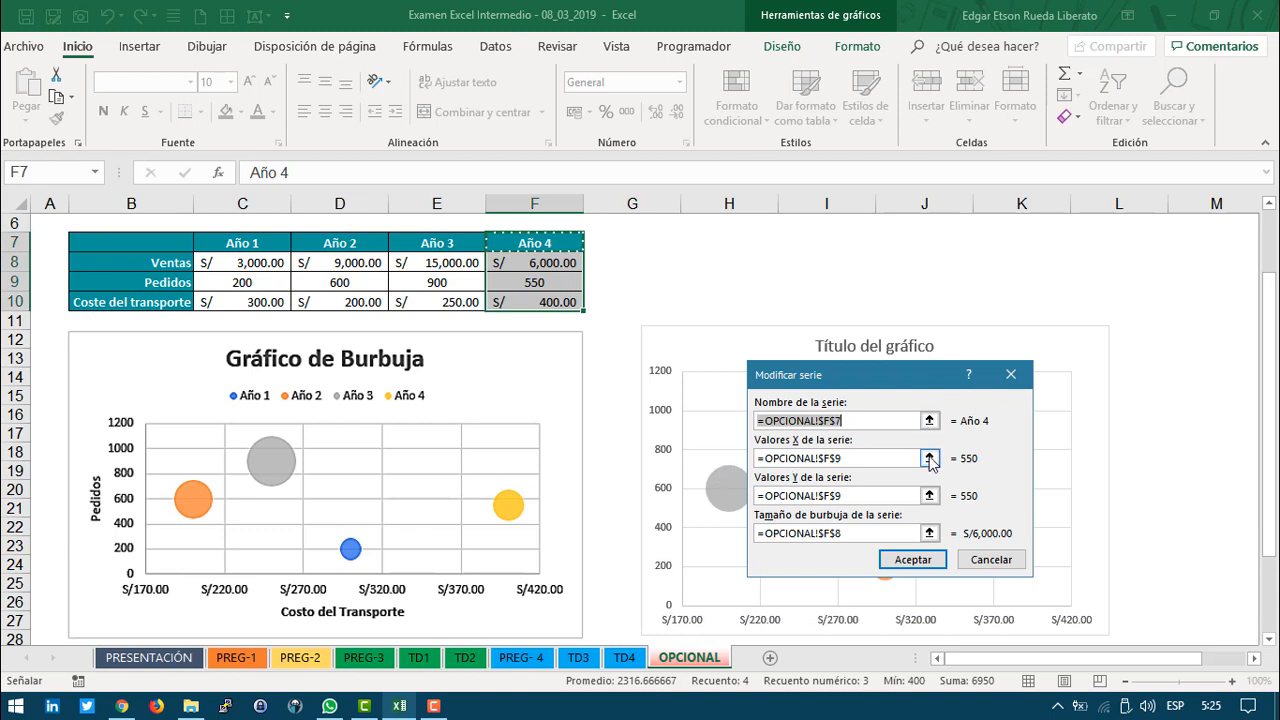
{"action": "left_click", "coordinate": [930, 459]}
{"action": "left_click", "coordinate": [556, 302]}
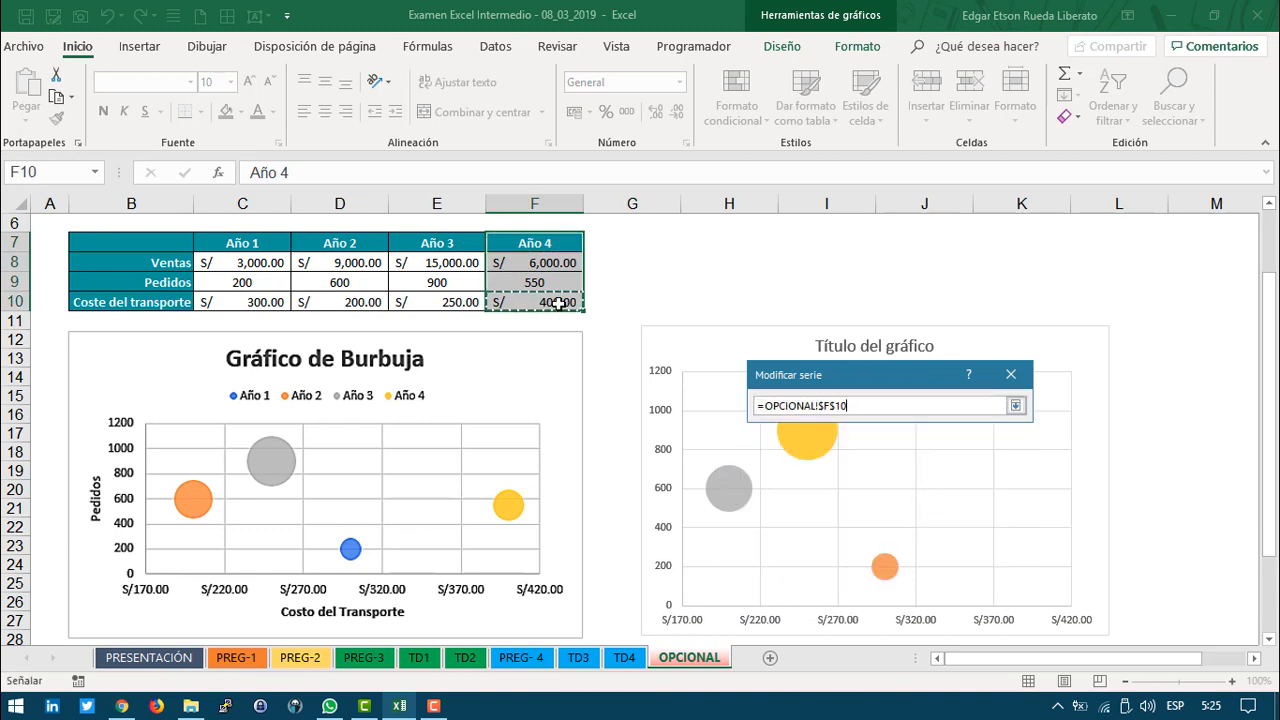
{"action": "left_click", "coordinate": [977, 405]}
Step: Set the Año 4 series' Y values to the Pedidos cell F9 and accept the series
{"action": "left_click", "coordinate": [930, 496]}
{"action": "left_click", "coordinate": [537, 282]}
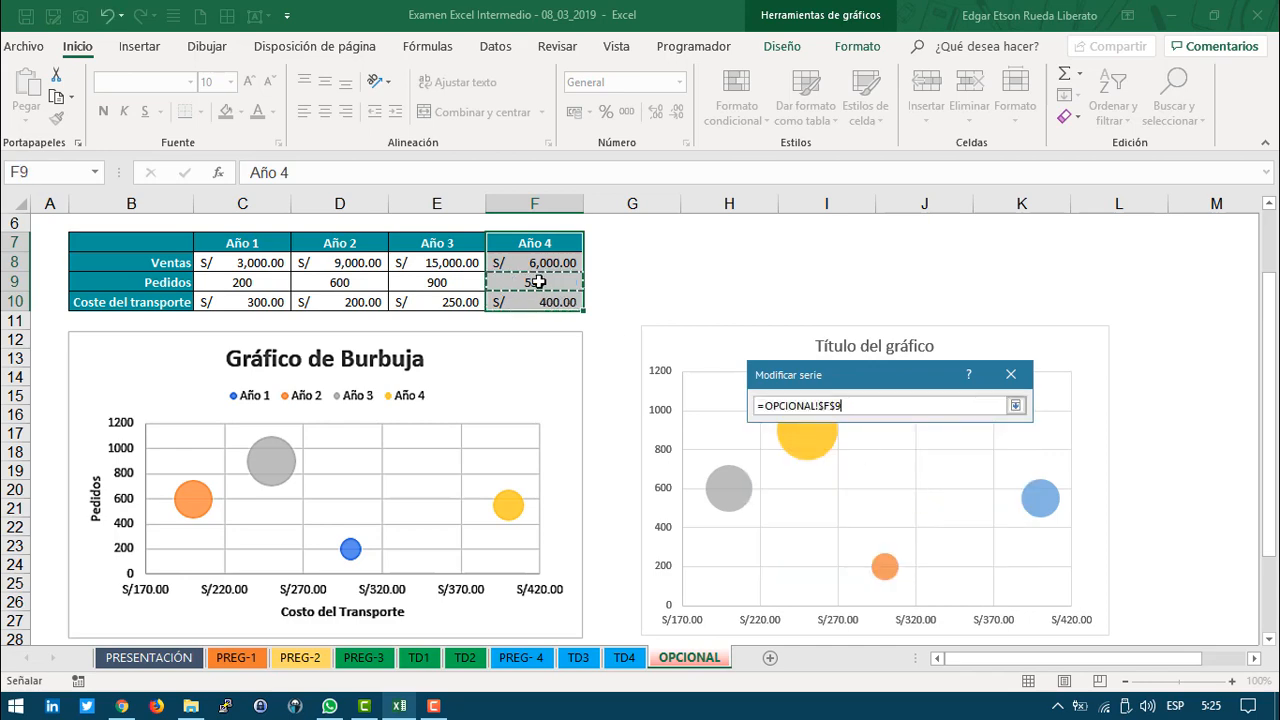
{"action": "left_click", "coordinate": [1015, 405]}
{"action": "left_click", "coordinate": [912, 560]}
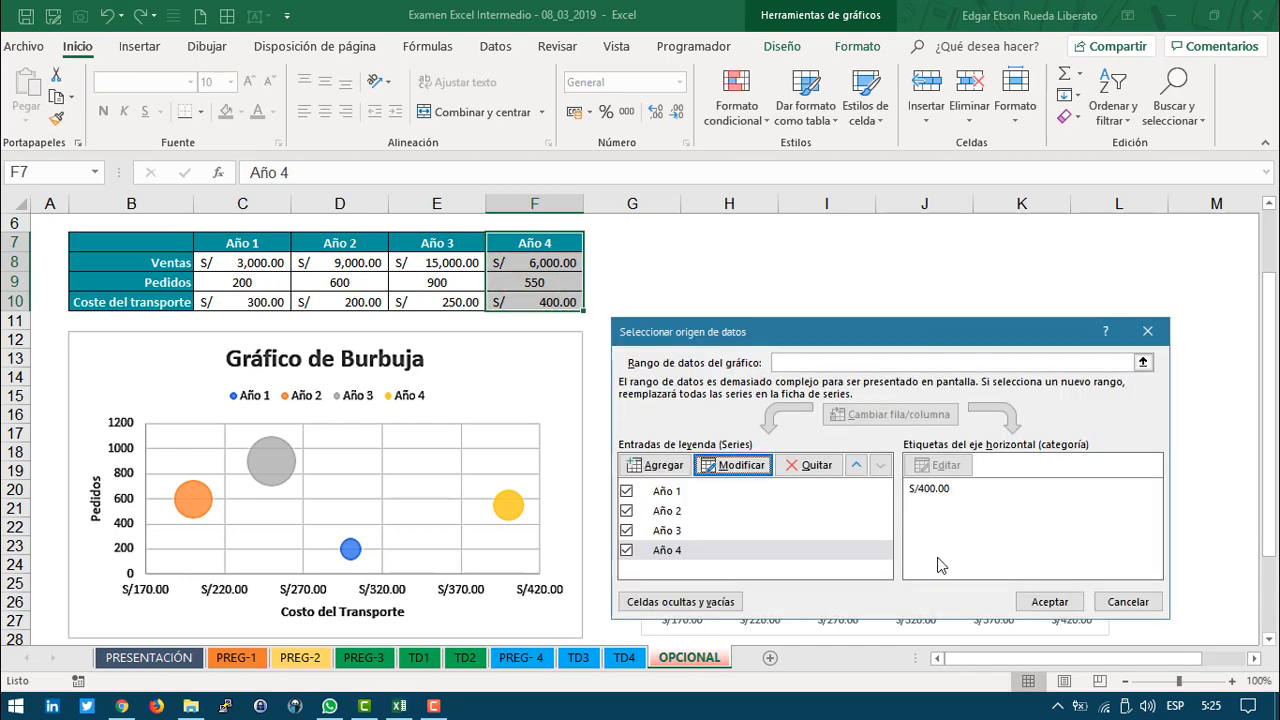
Step: Apply the bubble chart's data source changes and save the workbook
{"action": "left_click", "coordinate": [1051, 603]}
{"action": "left_click", "coordinate": [1182, 566]}
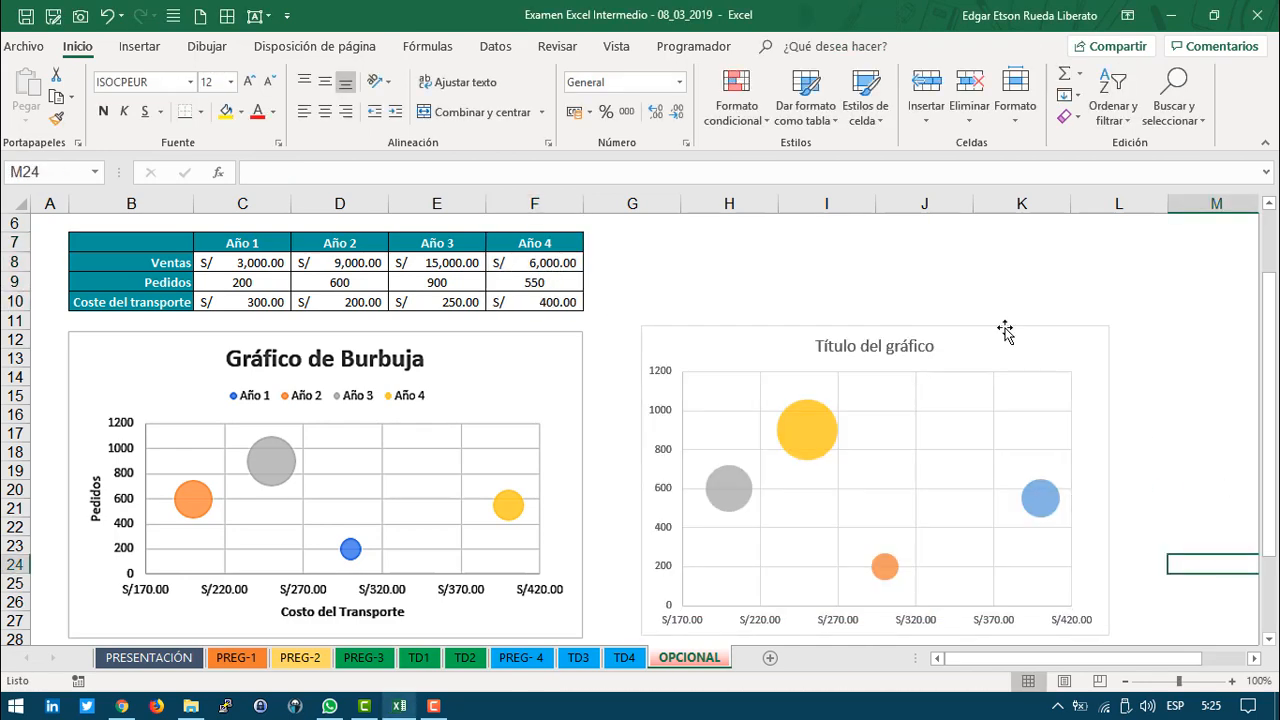
{"action": "left_click", "coordinate": [28, 17]}
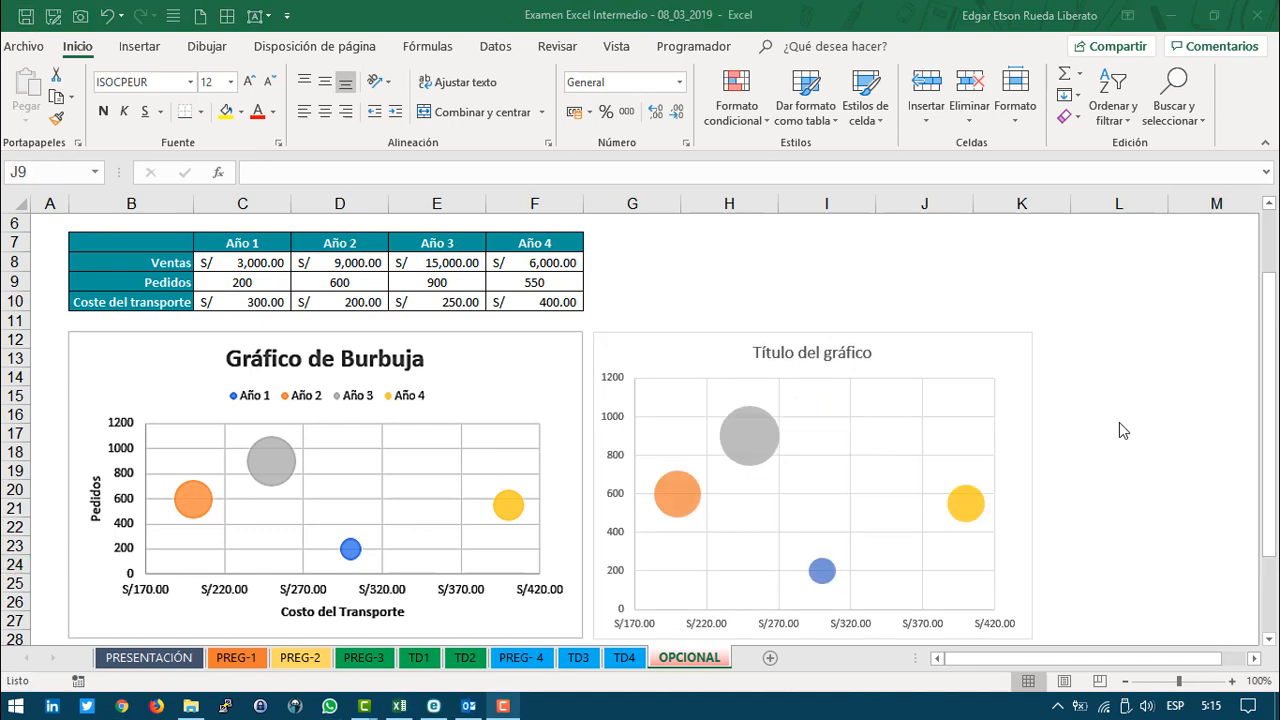
Step: Open the Año 4 series of the recreated bubble chart for editing in the chart's data source
{"action": "left_click", "coordinate": [966, 505]}
{"action": "left_click", "coordinate": [936, 424]}
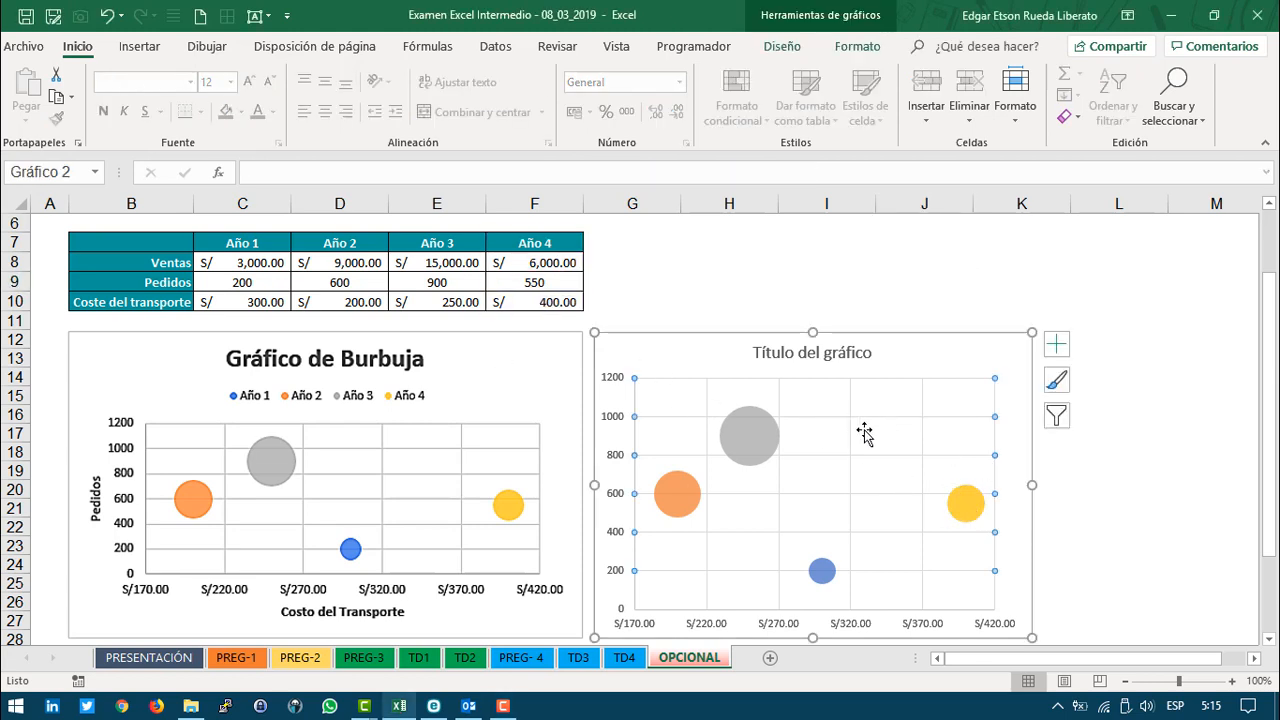
{"action": "right_click", "coordinate": [880, 366]}
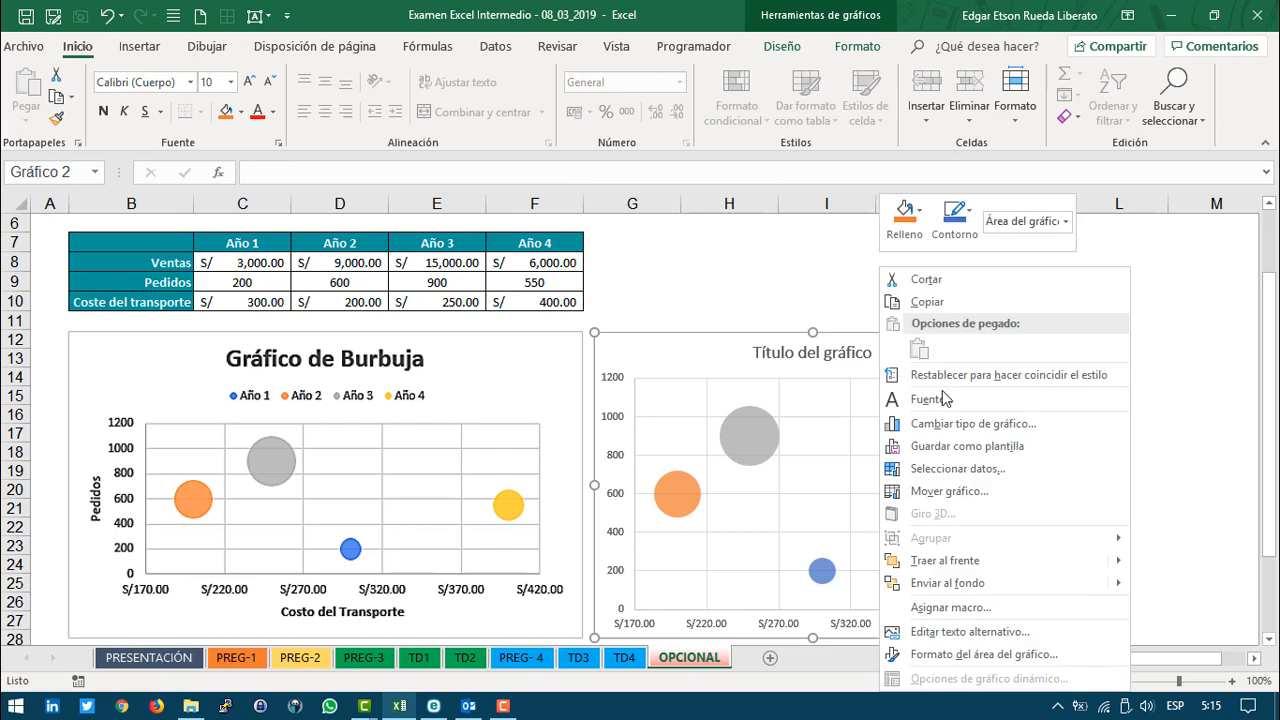
{"action": "left_click", "coordinate": [955, 478]}
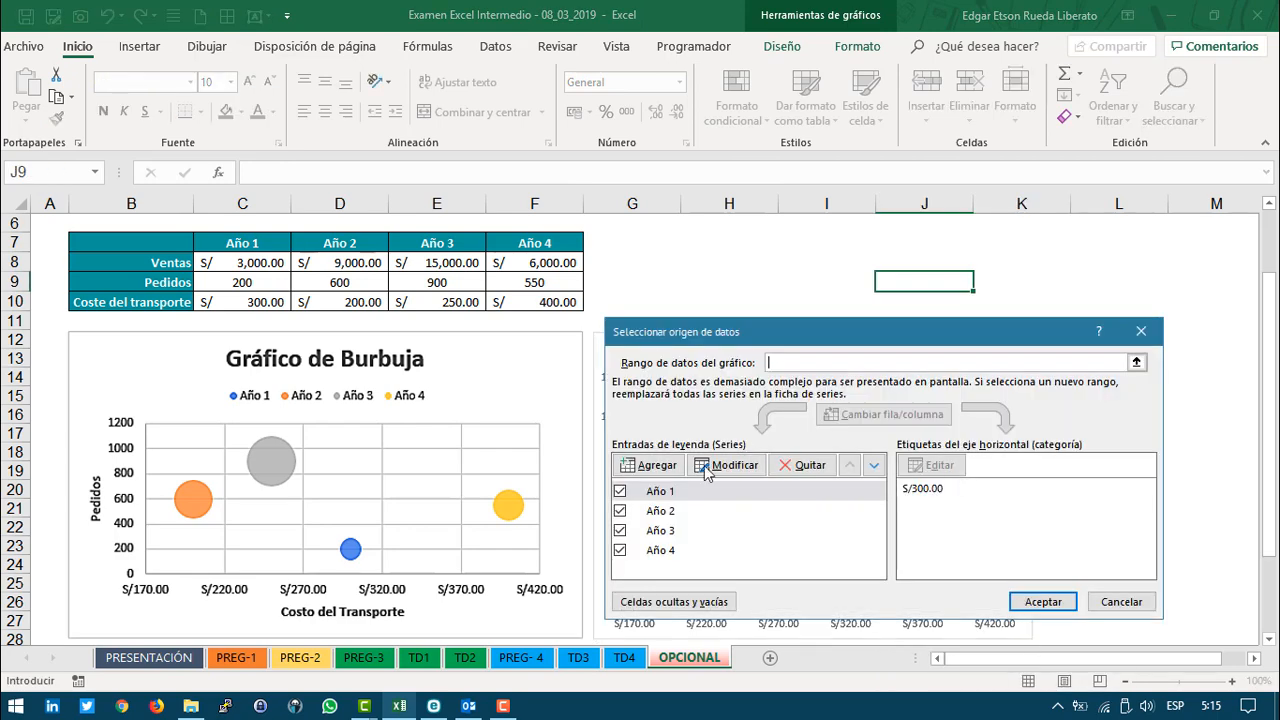
{"action": "left_click", "coordinate": [675, 552]}
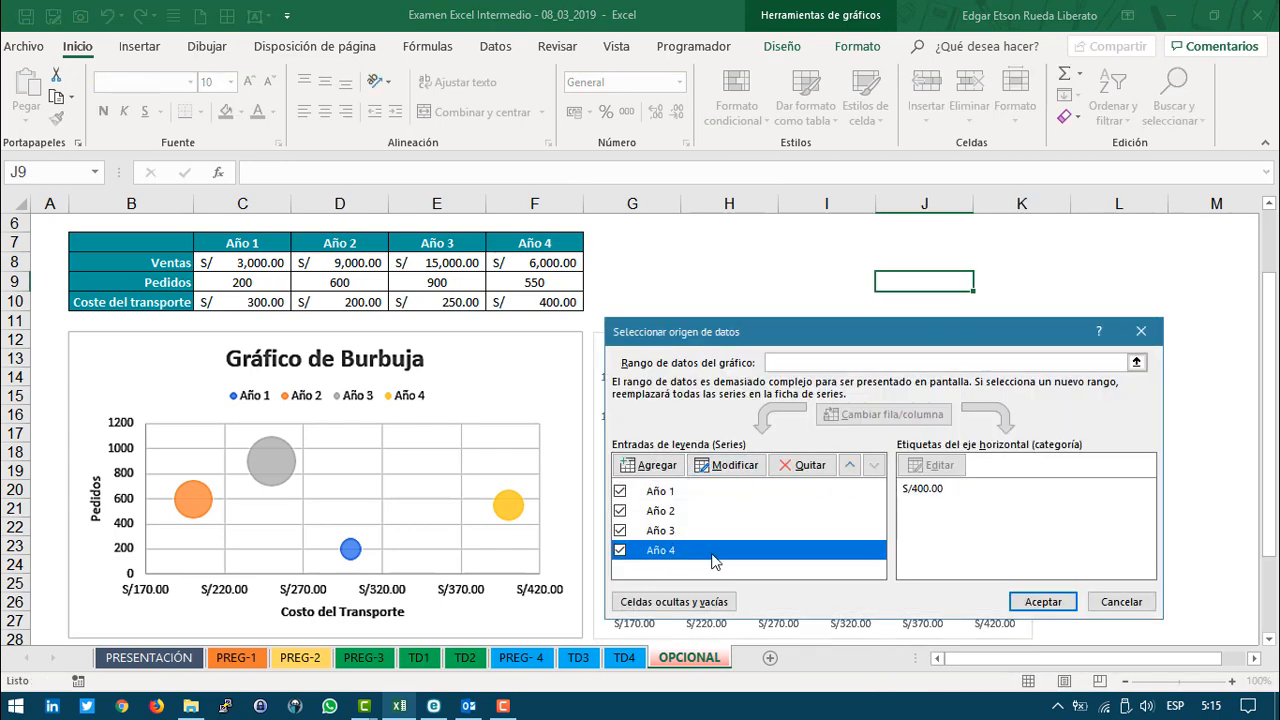
{"action": "left_click", "coordinate": [722, 474]}
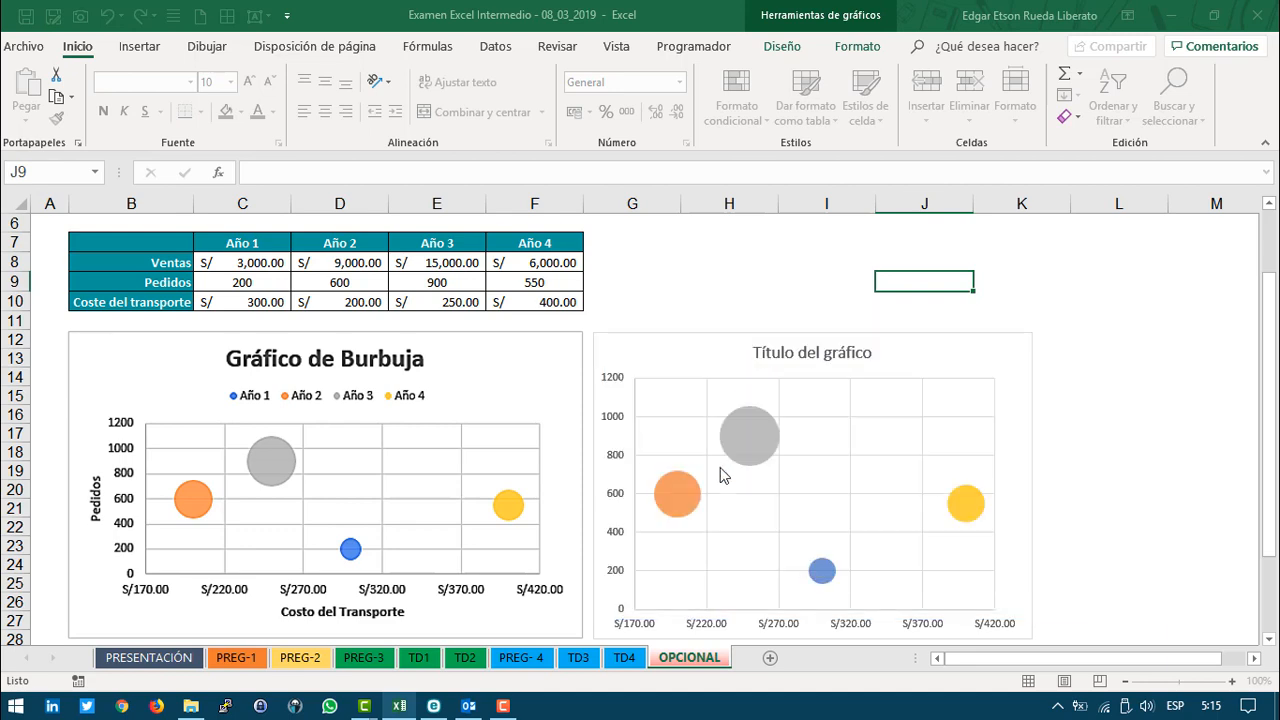
Step: Check the Año 4 series' name, X, Y and bubble size references against the task instructions, and accept the series
{"action": "left_click_drag", "start_coordinate": [816, 385], "coordinate": [681, 343]}
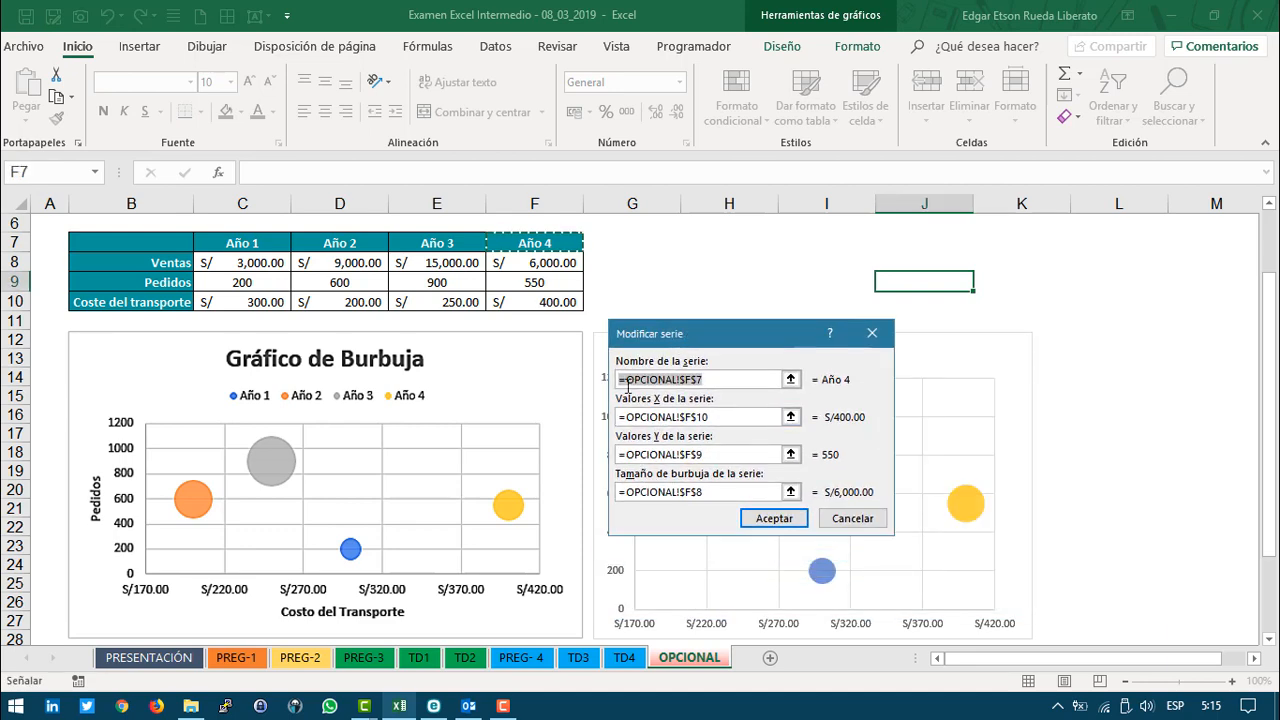
{"action": "left_click", "coordinate": [745, 379]}
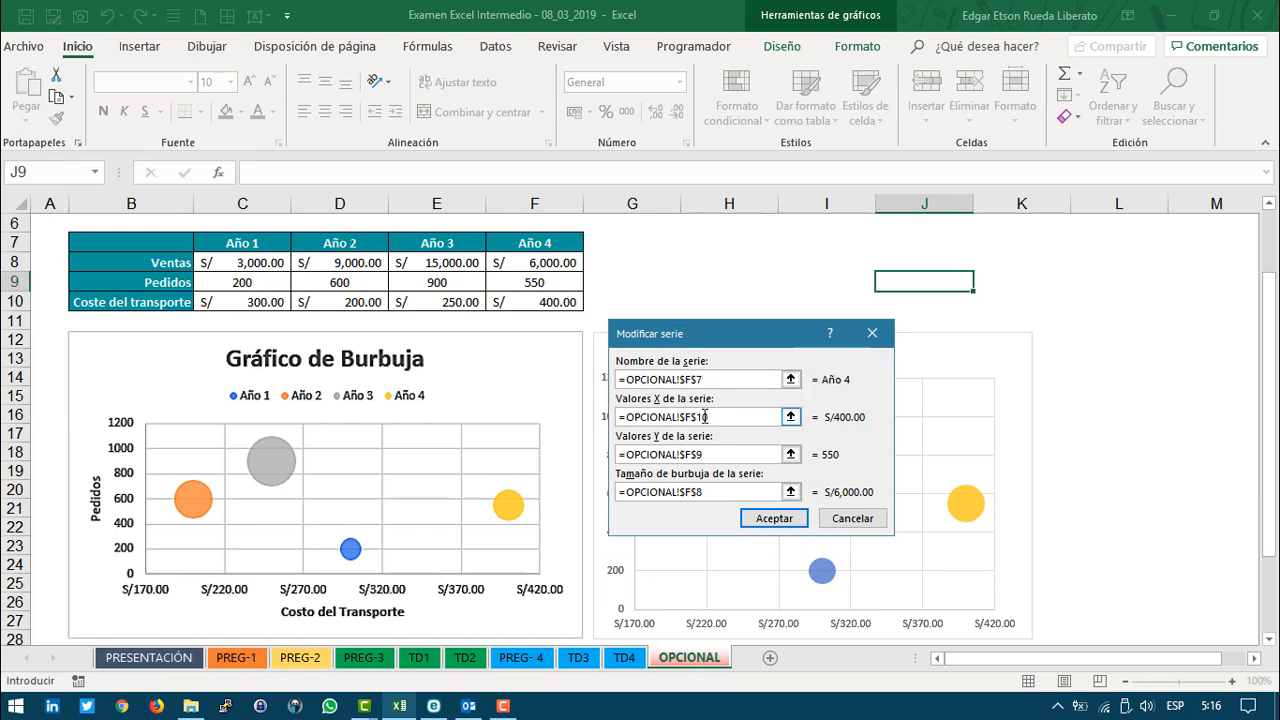
{"action": "scroll", "coordinate": [457, 420], "scroll_direction": "up", "scroll_amount": 2}
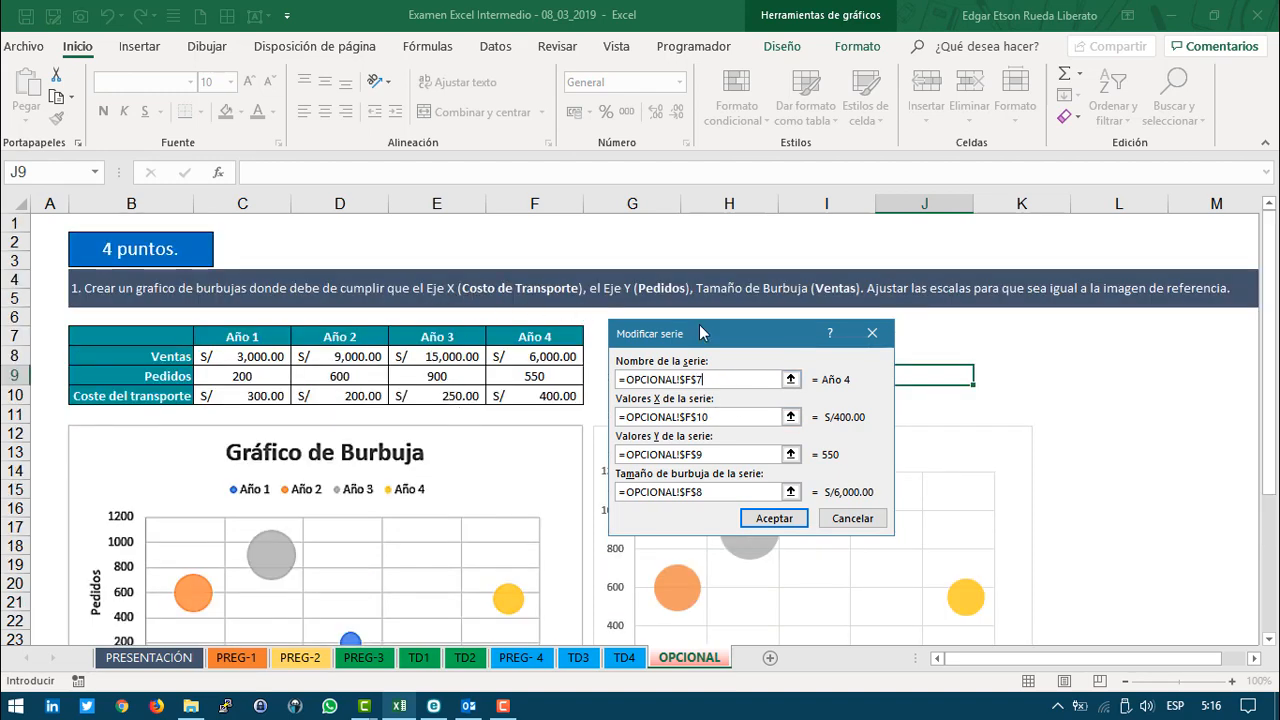
{"action": "left_click_drag", "start_coordinate": [703, 333], "coordinate": [706, 357]}
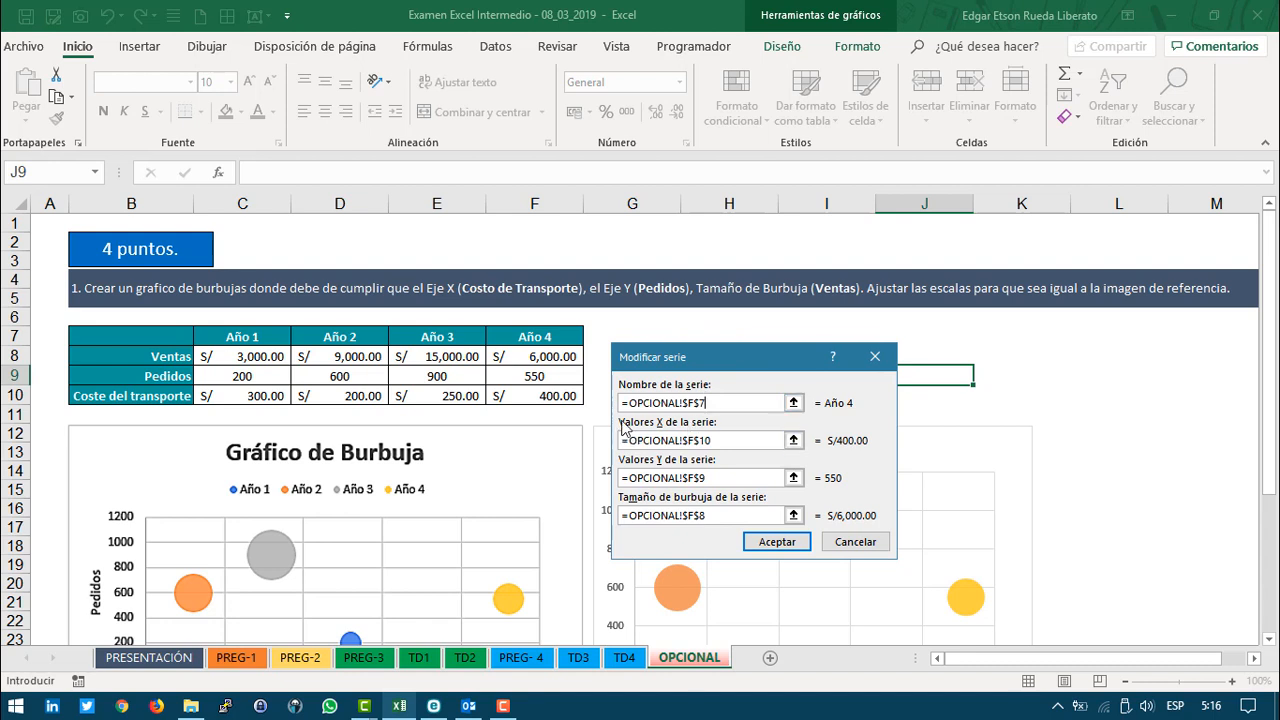
{"action": "left_click", "coordinate": [659, 444]}
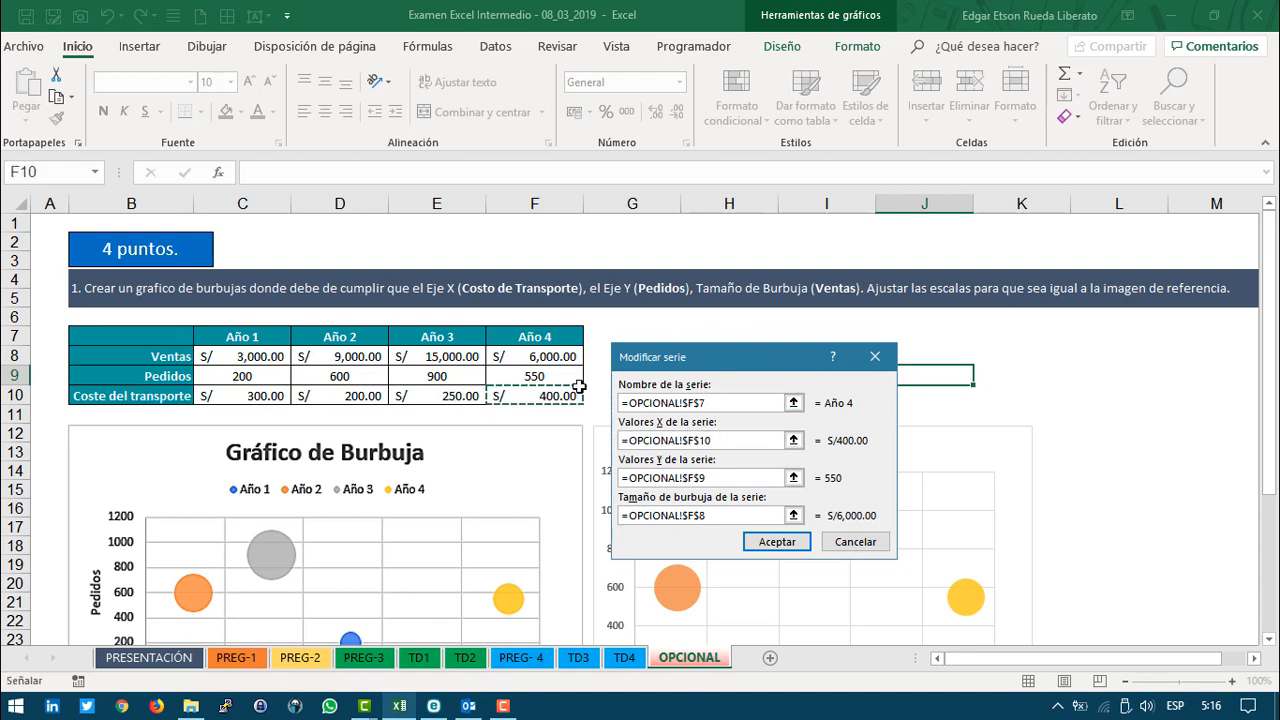
{"action": "left_click", "coordinate": [686, 477]}
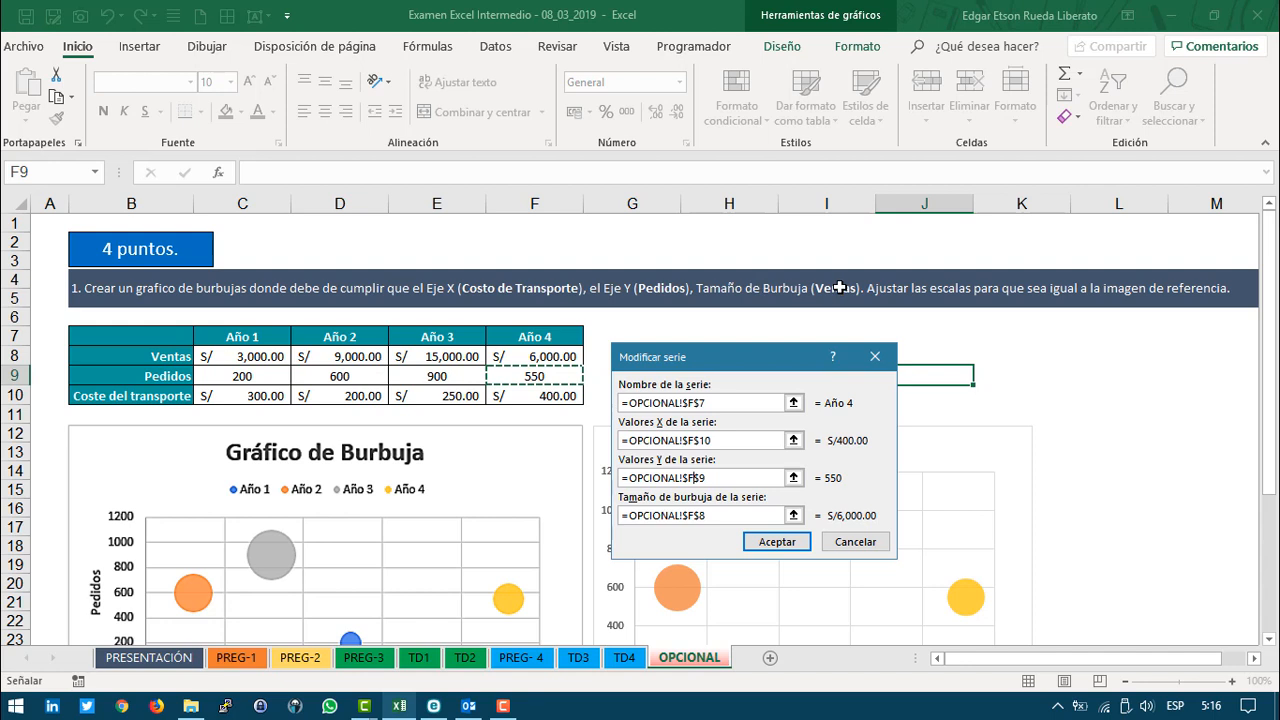
{"action": "left_click", "coordinate": [736, 512]}
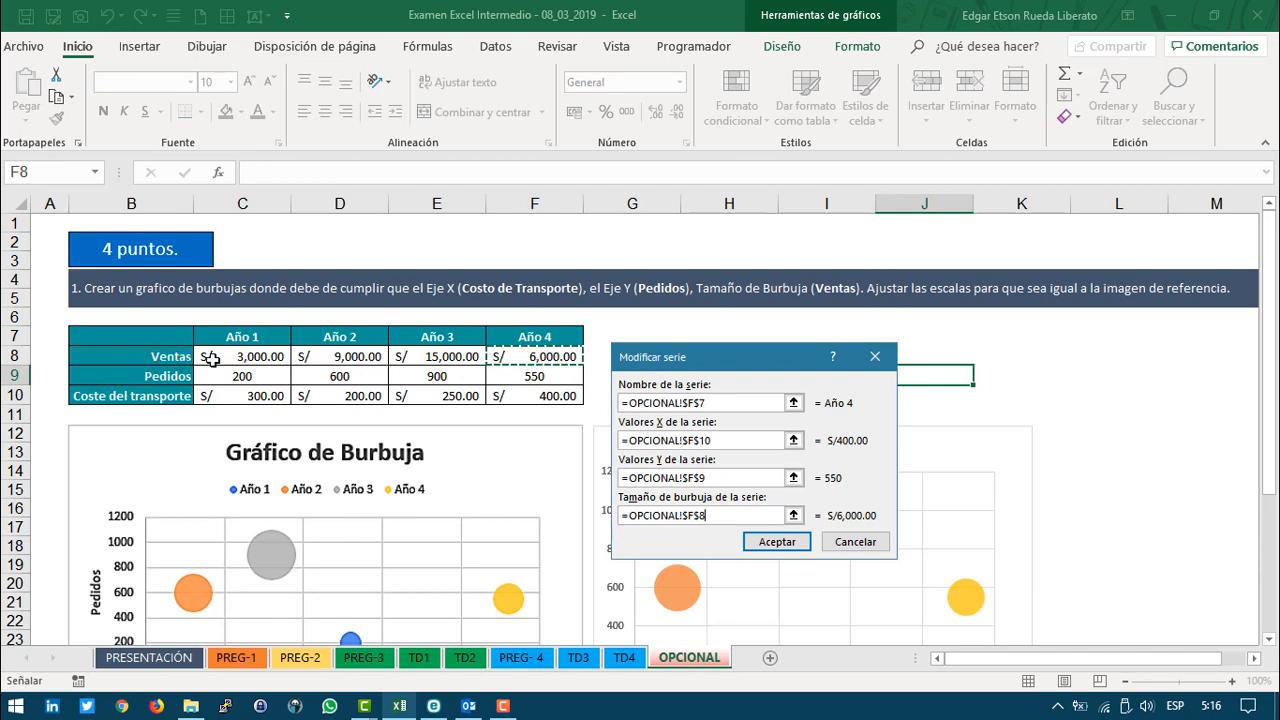
{"action": "left_click", "coordinate": [779, 549]}
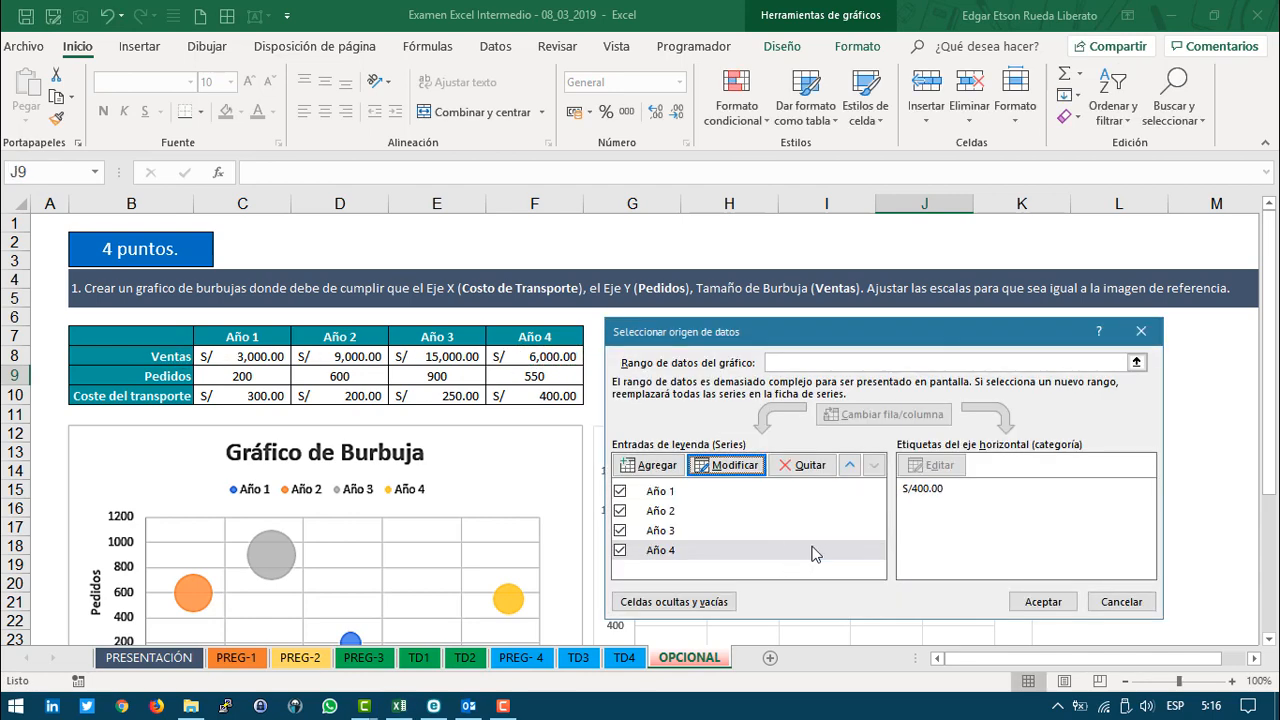
Step: Review the Año 1 to Año 4 entries in the data source, accept it and compare the chart with the reference
{"action": "left_click", "coordinate": [717, 536]}
{"action": "left_click", "coordinate": [703, 510]}
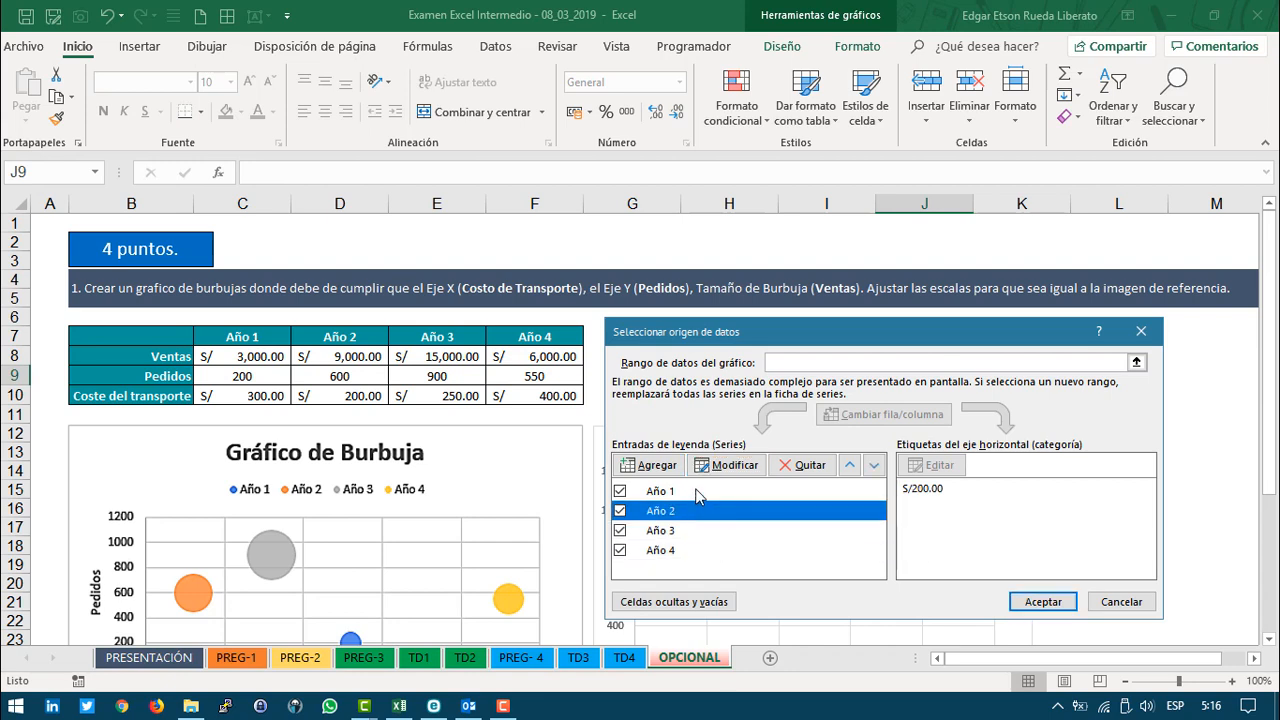
{"action": "left_click", "coordinate": [695, 490]}
{"action": "left_click", "coordinate": [686, 506]}
{"action": "left_click", "coordinate": [687, 530]}
{"action": "left_click", "coordinate": [687, 550]}
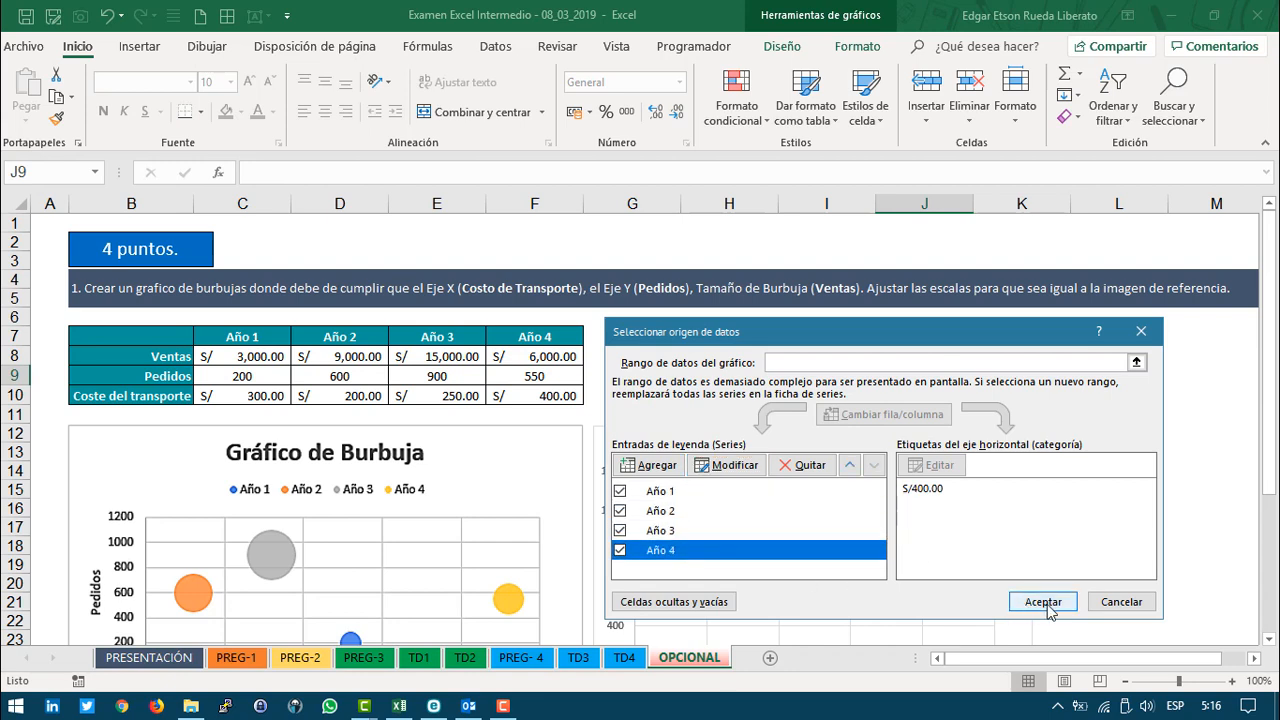
{"action": "left_click", "coordinate": [1040, 601]}
{"action": "scroll", "coordinate": [1030, 578], "scroll_direction": "down", "scroll_amount": 3}
{"action": "scroll", "coordinate": [820, 495], "scroll_direction": "up", "scroll_amount": 2}
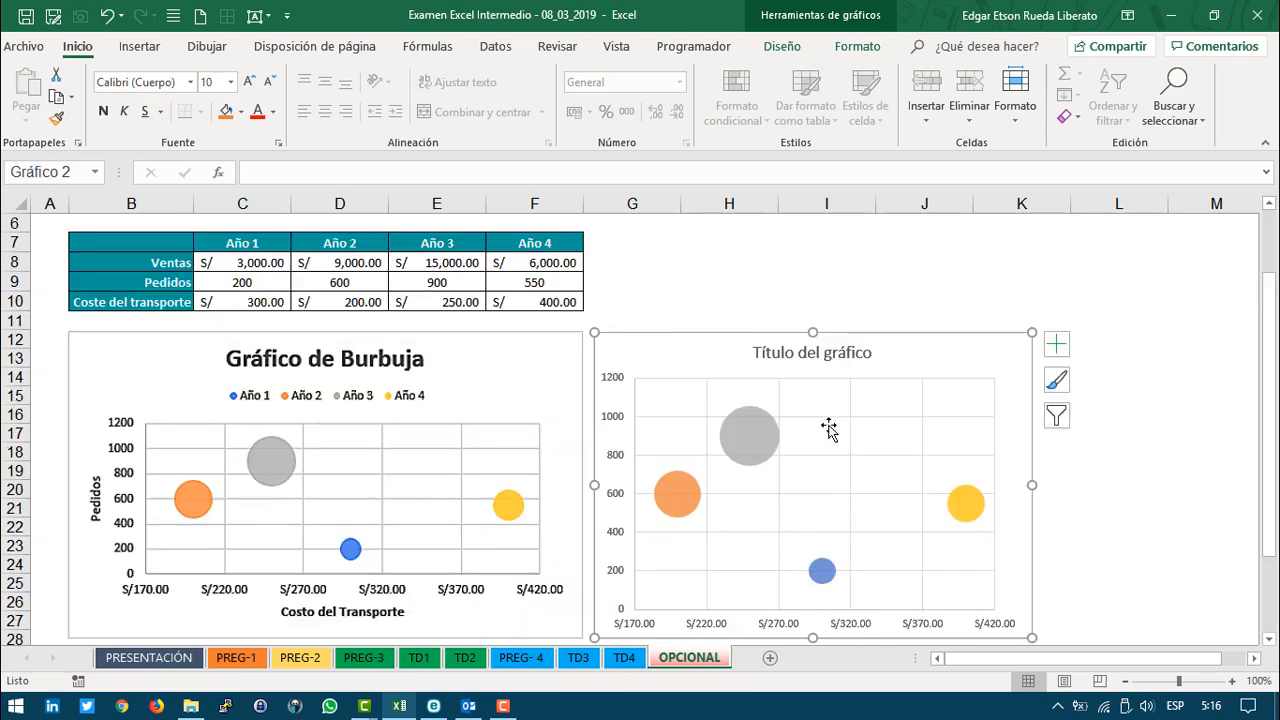
Step: Replace the recreated chart's title text with "Gráfico de Burbuja"
{"action": "left_click", "coordinate": [824, 353]}
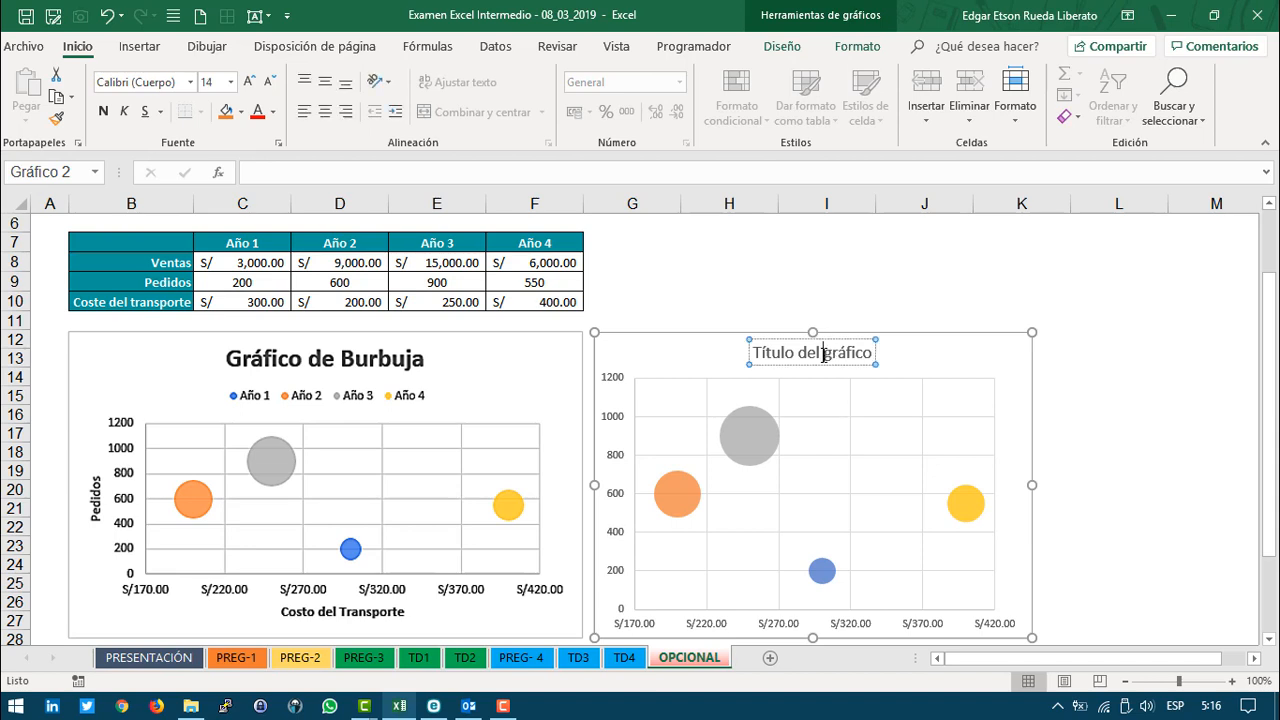
{"action": "triple_click", "coordinate": [824, 355]}
{"action": "type", "text": "Gr"}
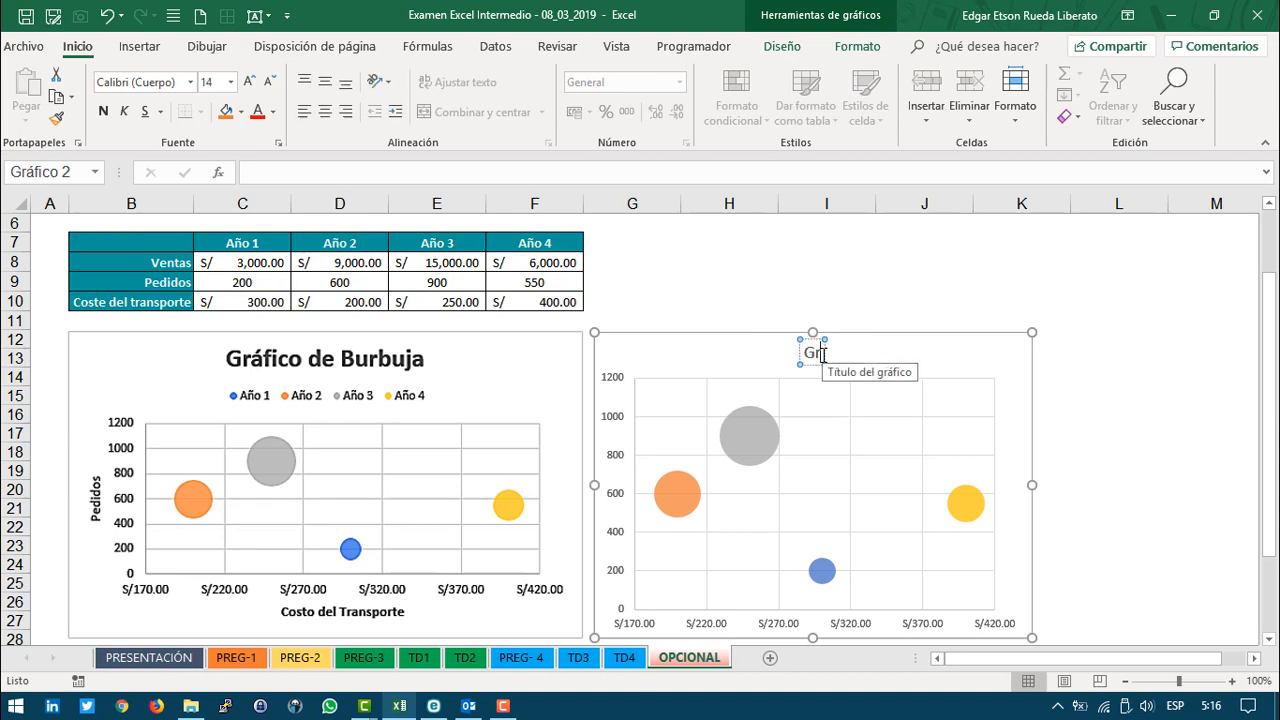
{"action": "type", "text": "áfico de"}
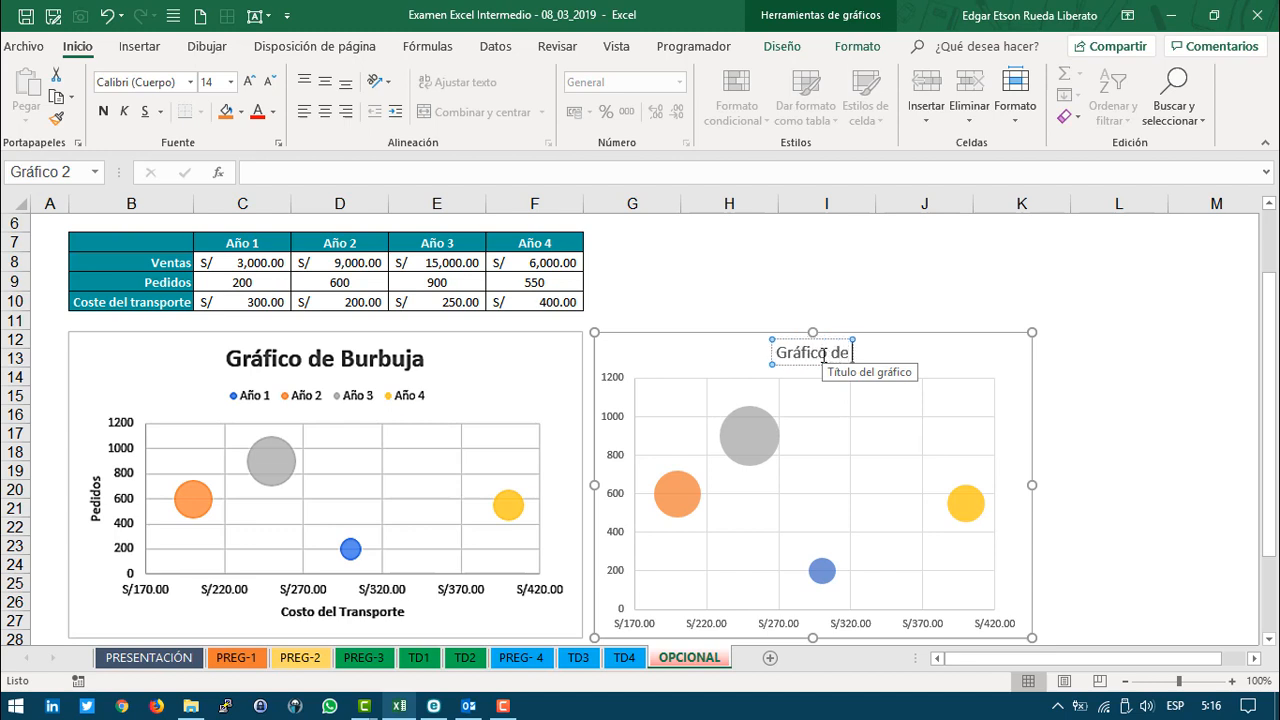
{"action": "type", "text": " Burbuja"}
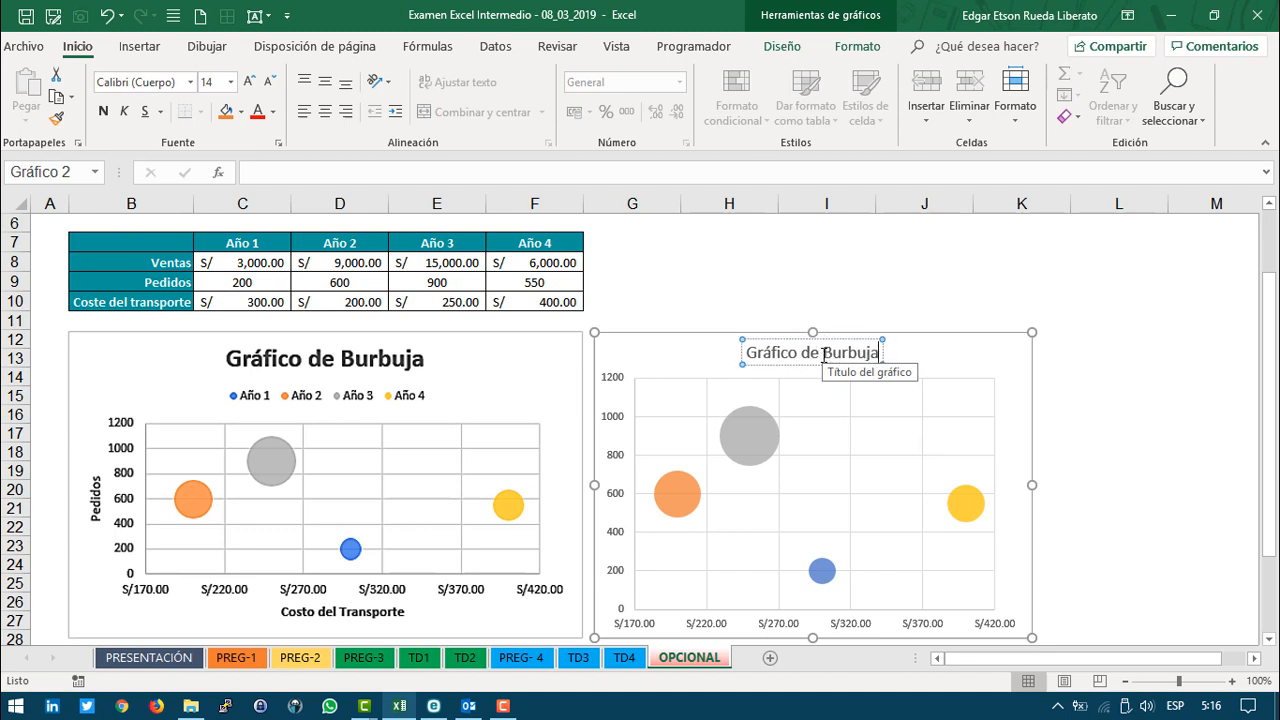
Step: Format the chart title in bold with a font size of 20
{"action": "triple_click", "coordinate": [857, 353]}
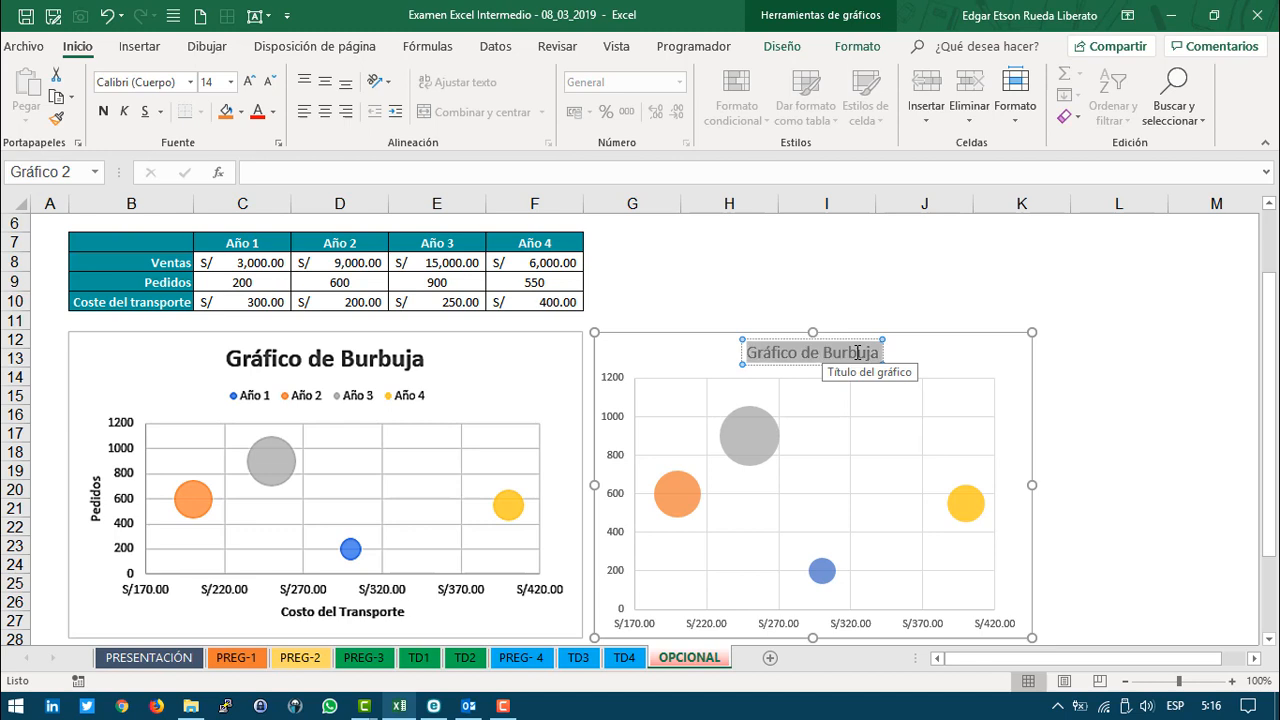
{"action": "key", "text": "ctrl+n"}
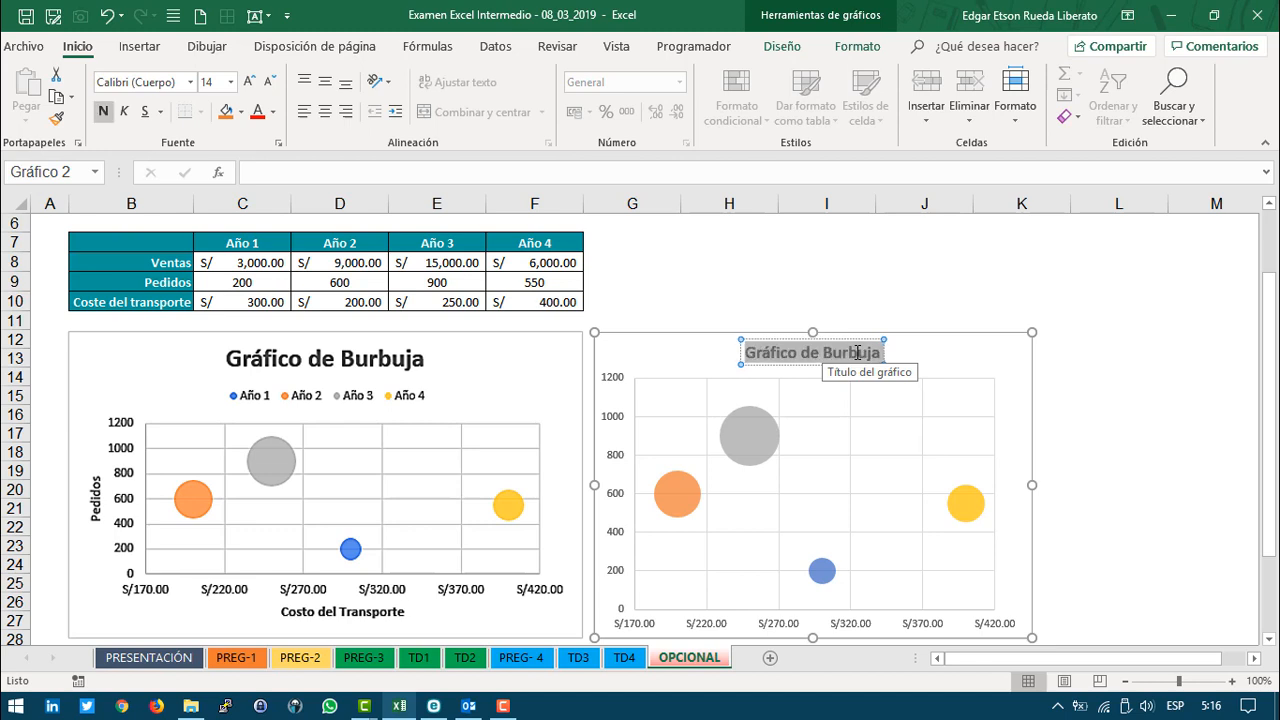
{"action": "left_click", "coordinate": [248, 82]}
{"action": "left_click", "coordinate": [248, 82]}
{"action": "left_click", "coordinate": [248, 82]}
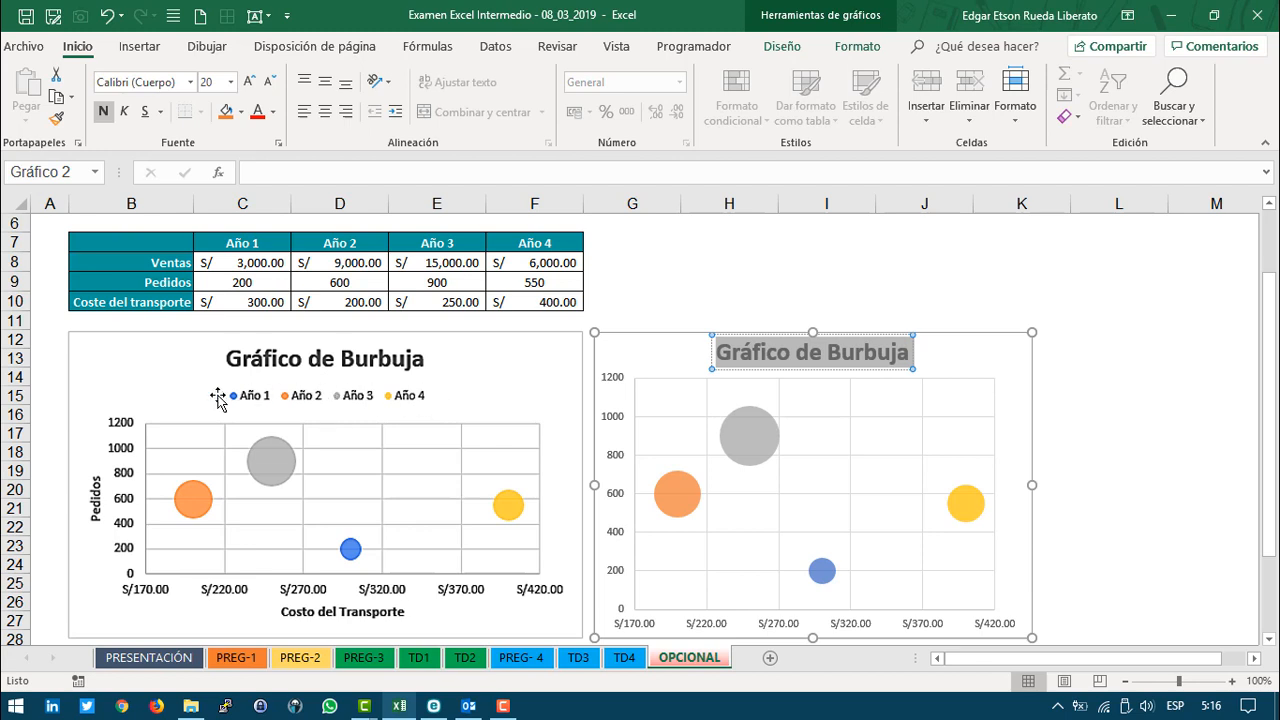
Step: Add a legend to the recreated chart and place it above the plot area with the Arriba option
{"action": "left_click", "coordinate": [968, 388]}
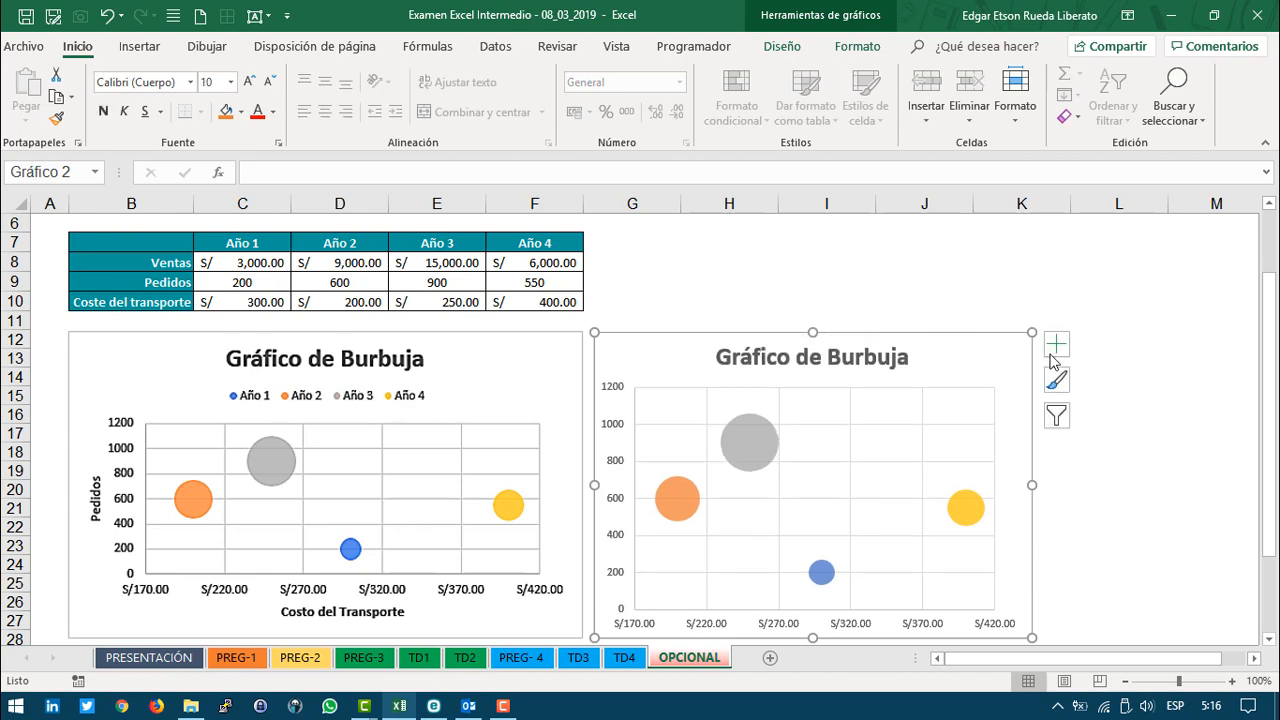
{"action": "left_click", "coordinate": [1056, 346]}
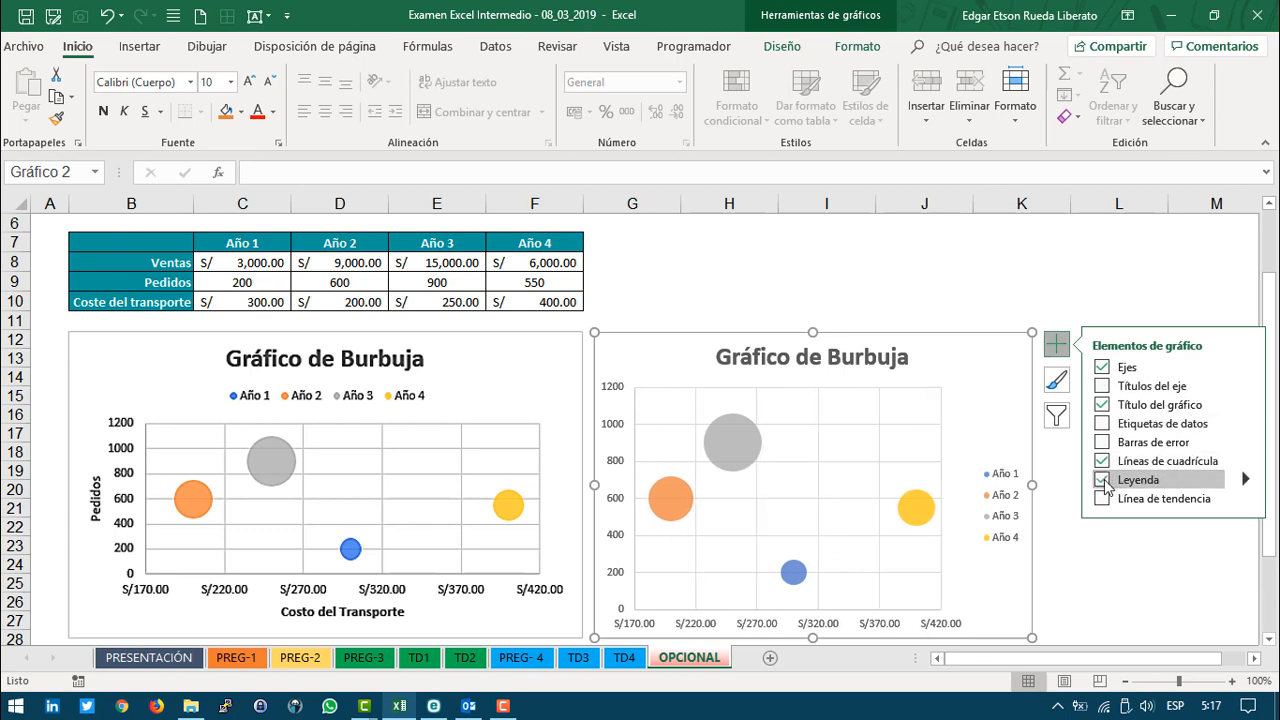
{"action": "left_click", "coordinate": [1245, 479]}
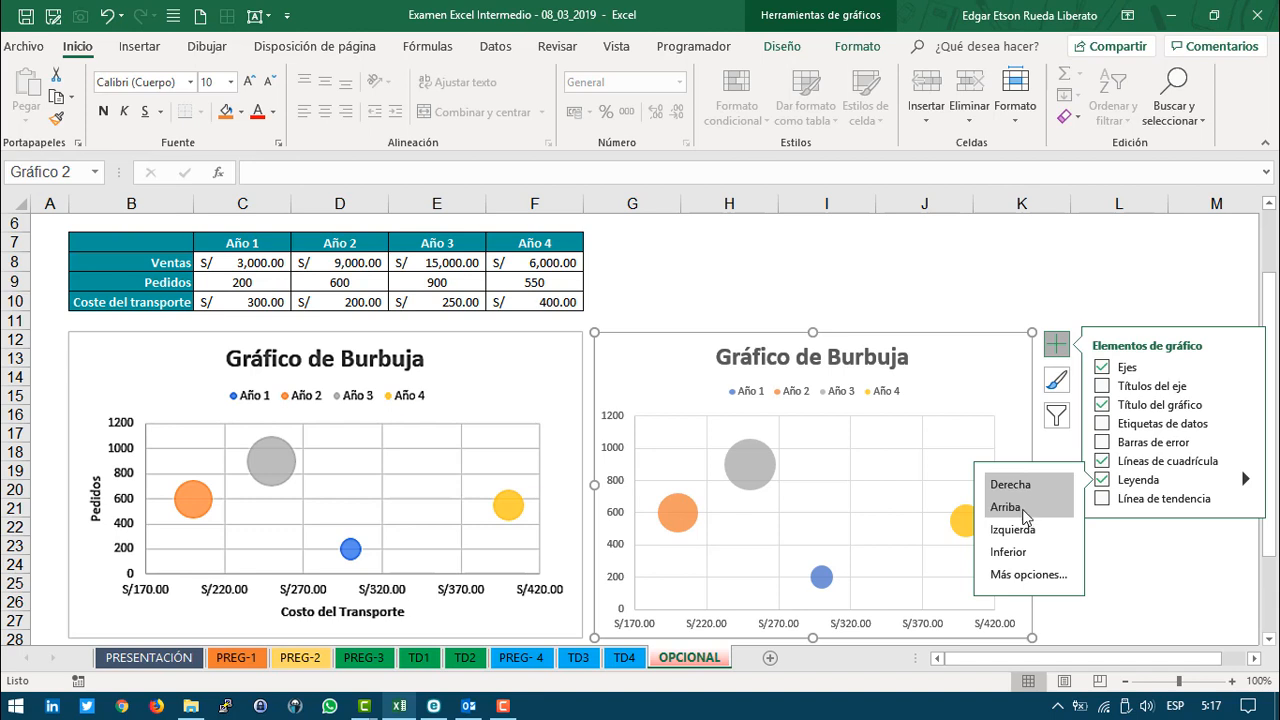
{"action": "left_click", "coordinate": [1004, 507]}
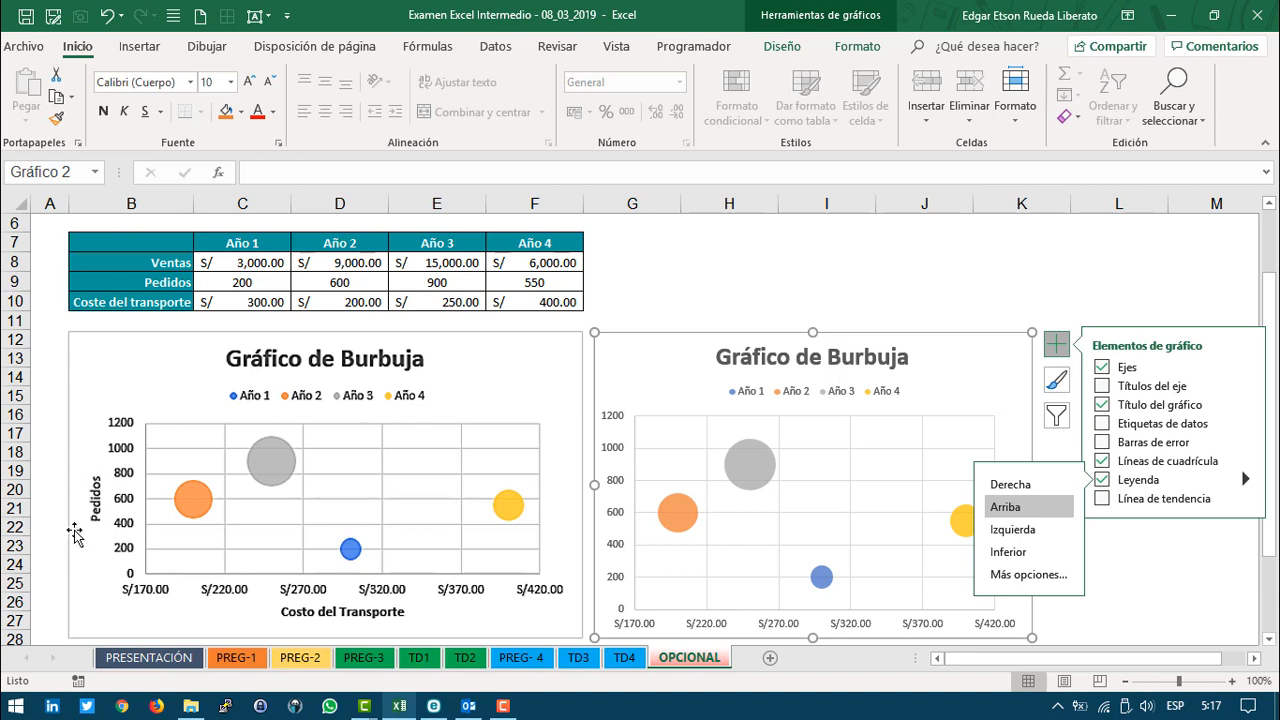
Step: Add axis titles to the chart and make the horizontal one read "Costo del Transporte" in bold
{"action": "left_click", "coordinate": [1102, 386]}
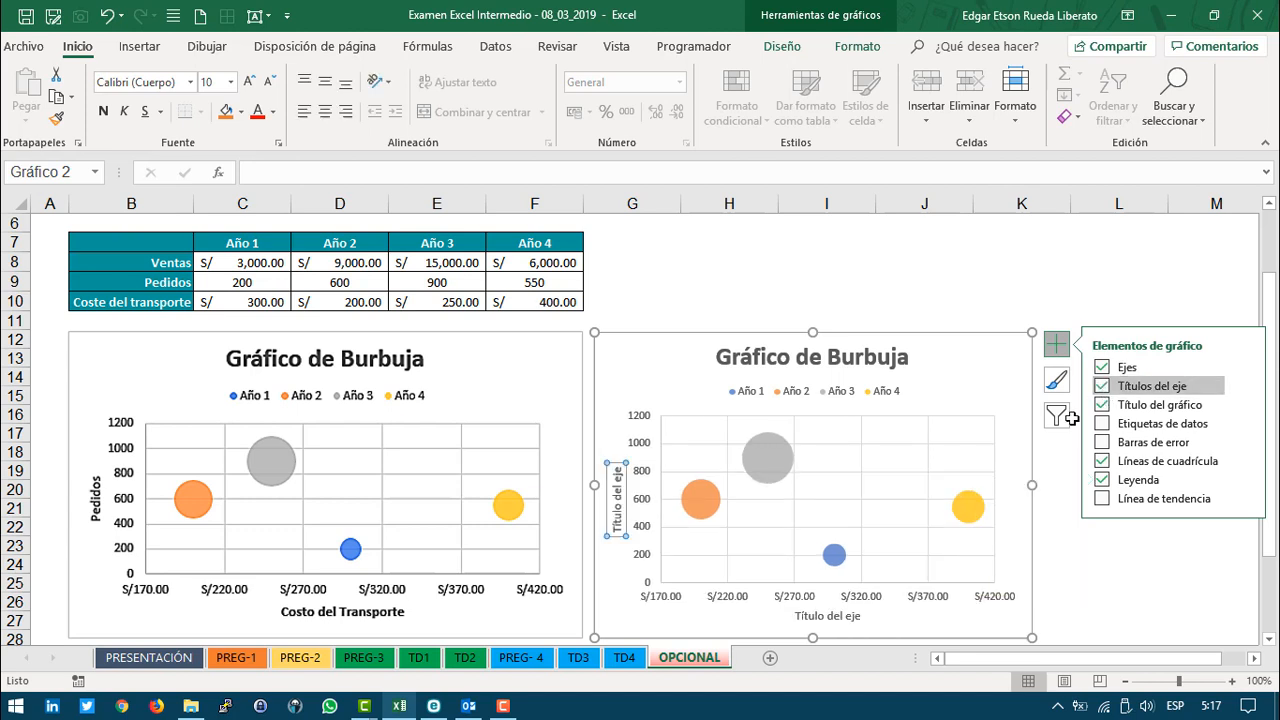
{"action": "left_click", "coordinate": [829, 616]}
{"action": "left_click", "coordinate": [829, 616]}
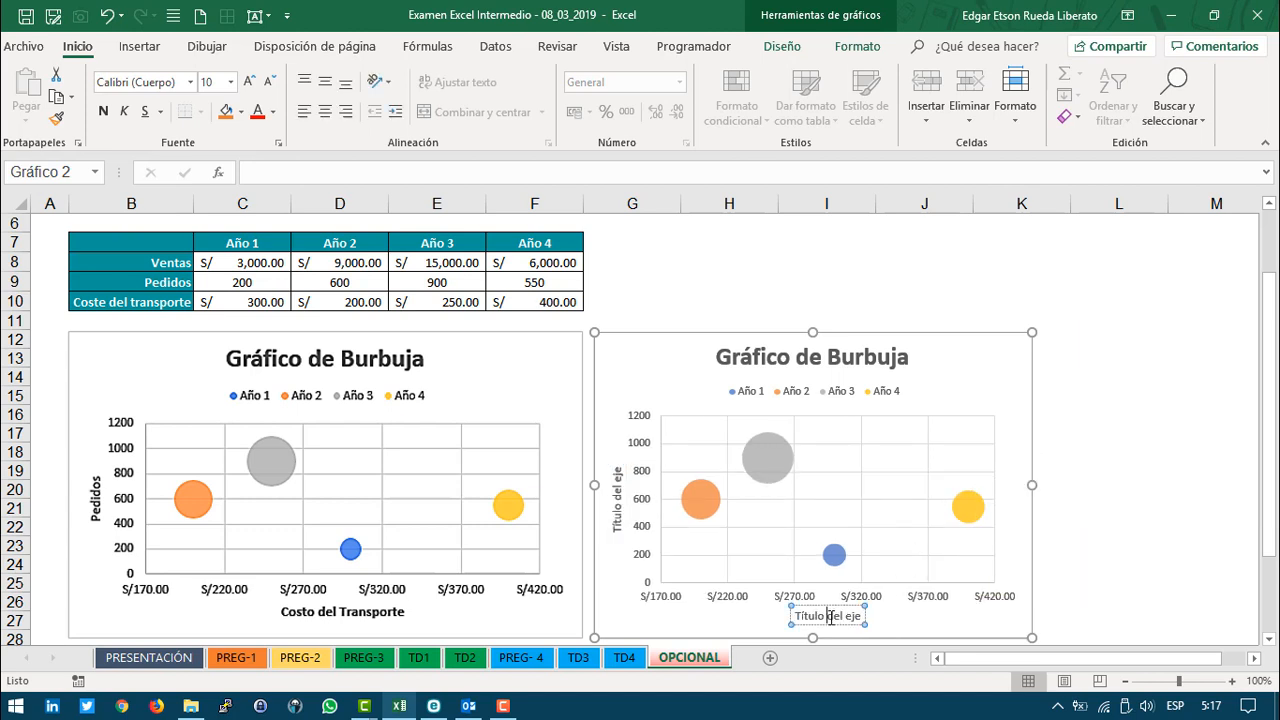
{"action": "triple_click", "coordinate": [829, 616]}
{"action": "type", "text": "Costo"}
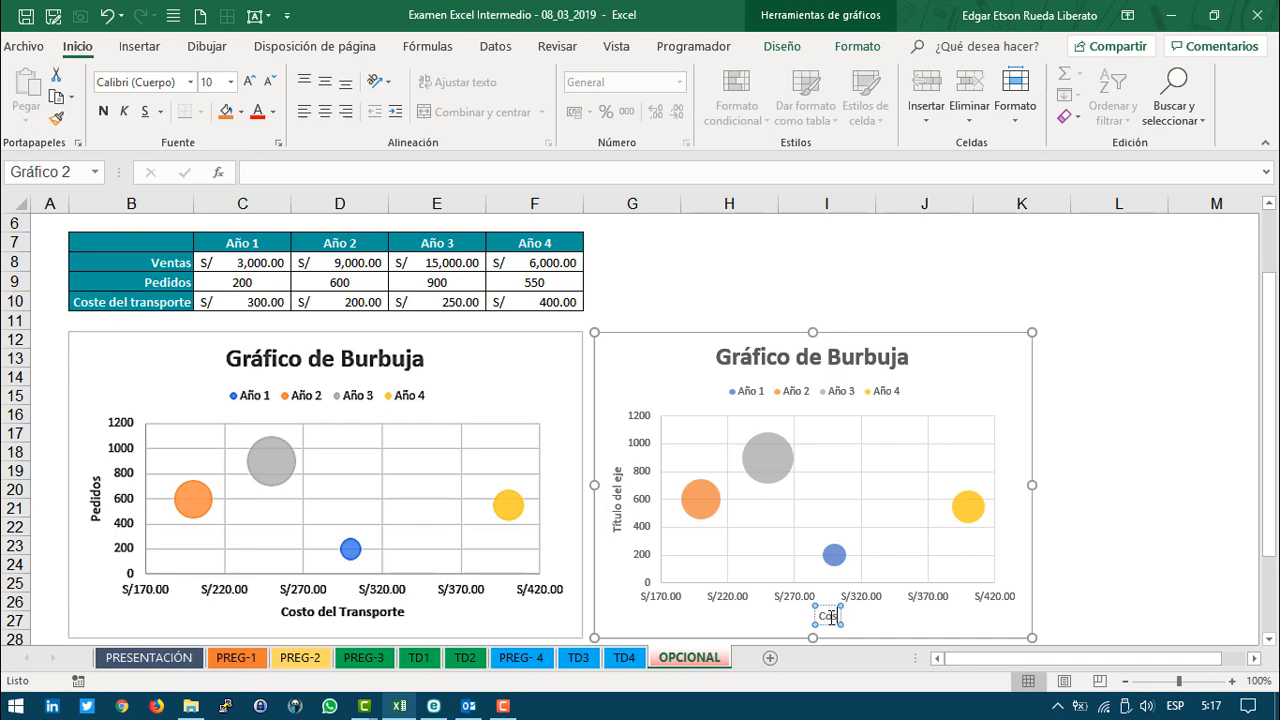
{"action": "key", "text": "BackSpace"}
{"action": "key", "text": "BackSpace"}
{"action": "type", "text": "to del"}
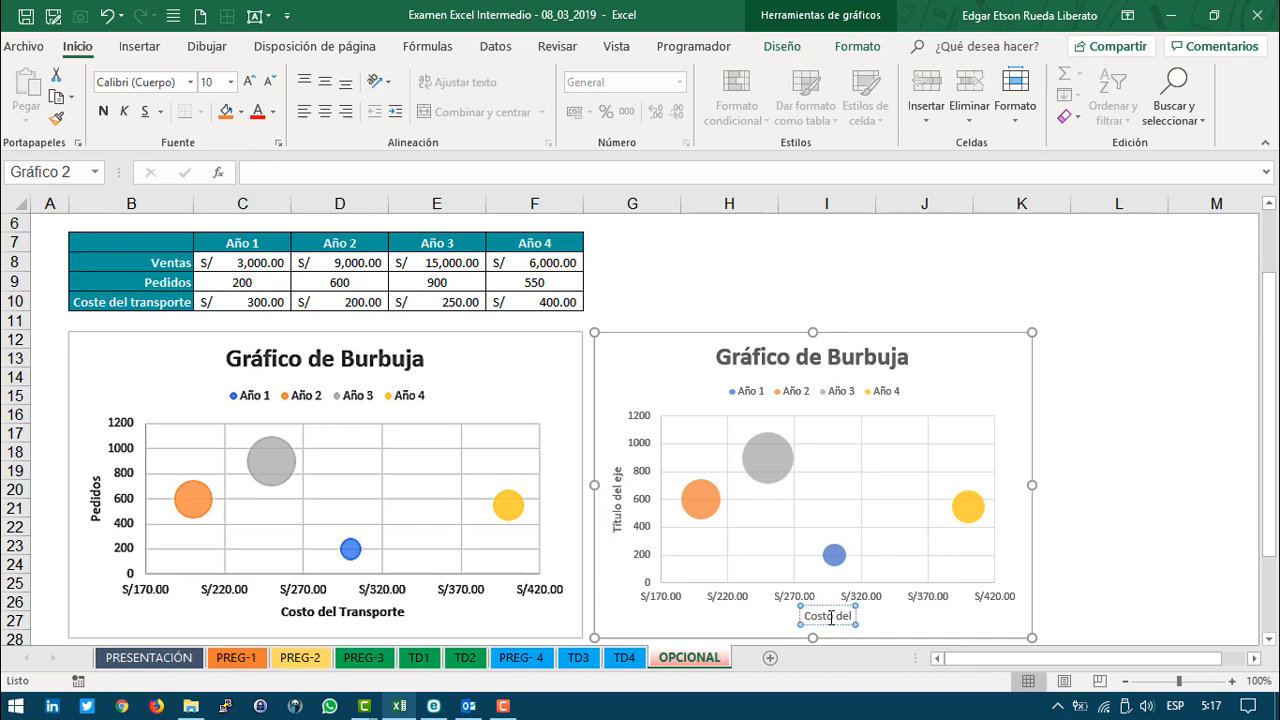
{"action": "type", "text": " Transpo"}
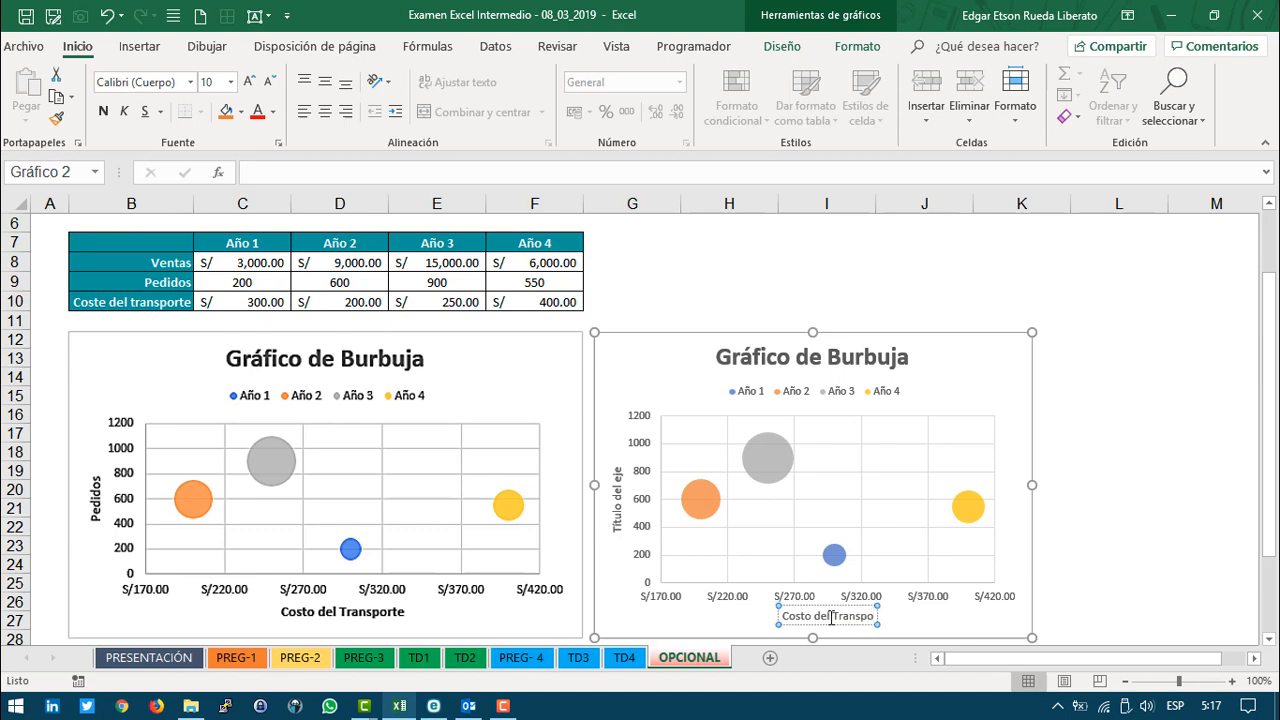
{"action": "type", "text": "rte"}
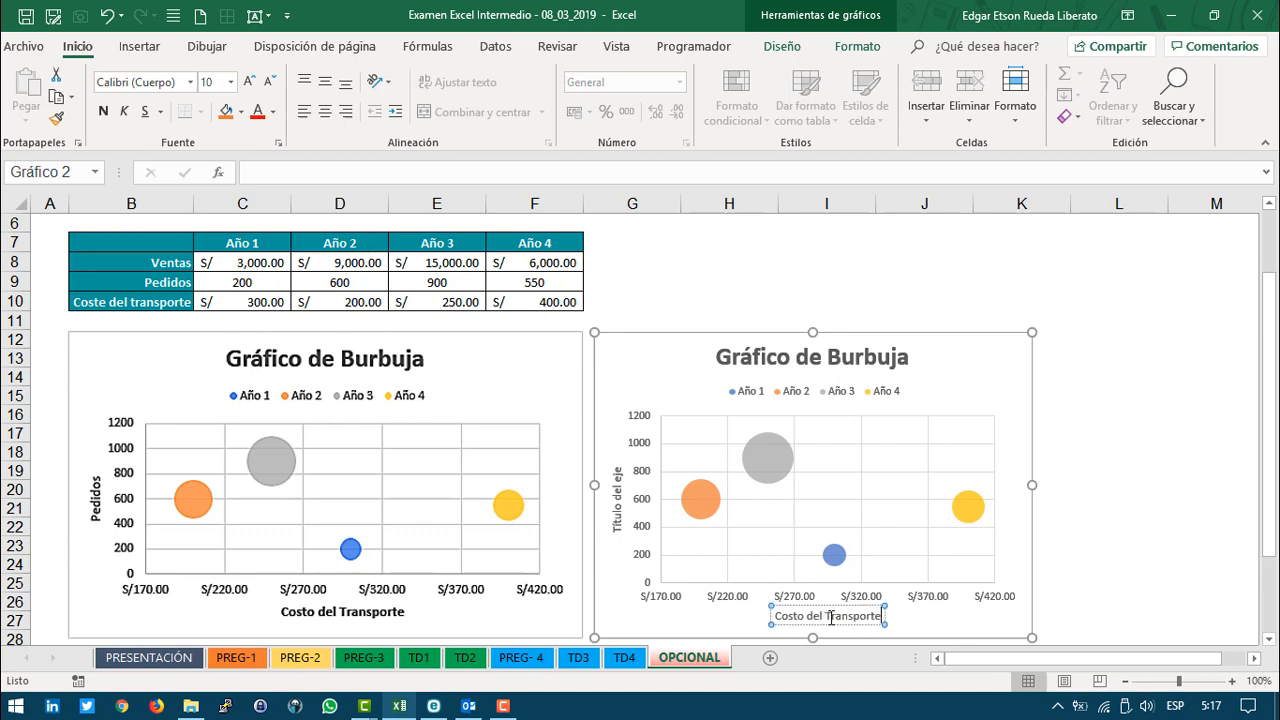
{"action": "triple_click", "coordinate": [831, 617]}
{"action": "key", "text": "ctrl+n"}
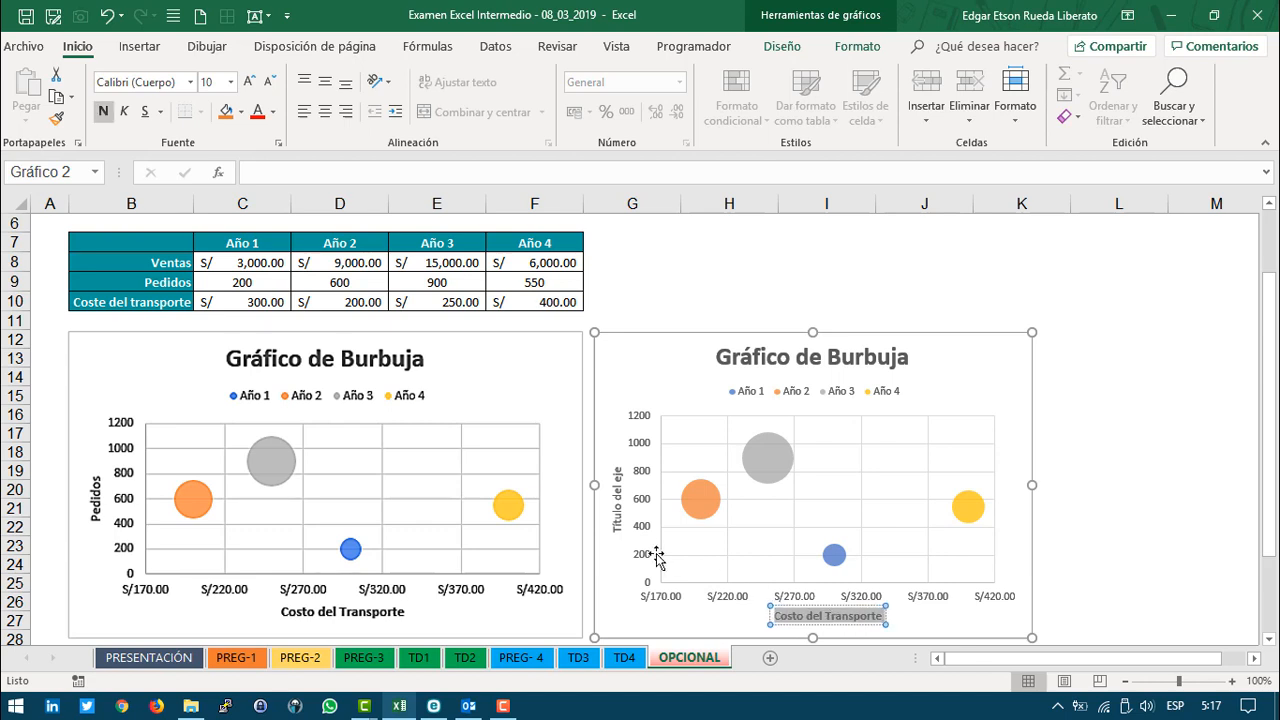
Step: Change the vertical axis title to "Pedidos" in bold and finish editing it
{"action": "left_click", "coordinate": [622, 515]}
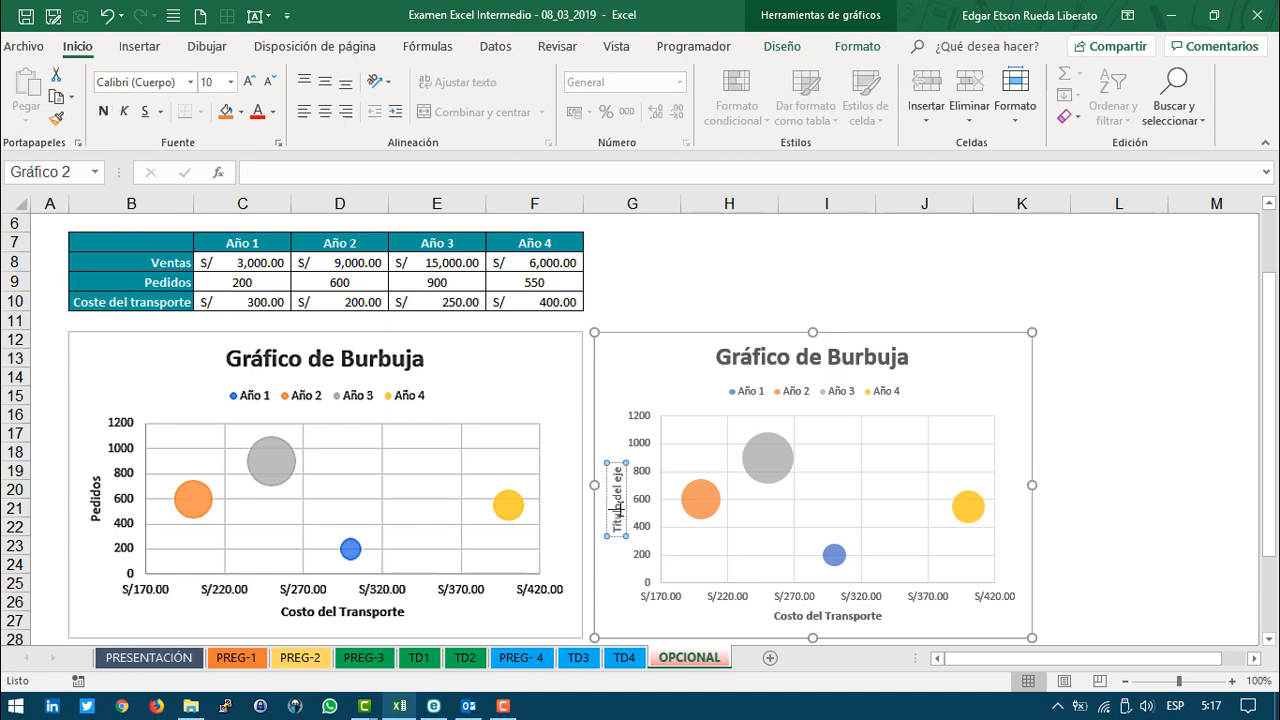
{"action": "triple_click", "coordinate": [619, 507]}
{"action": "type", "text": "Pedidos"}
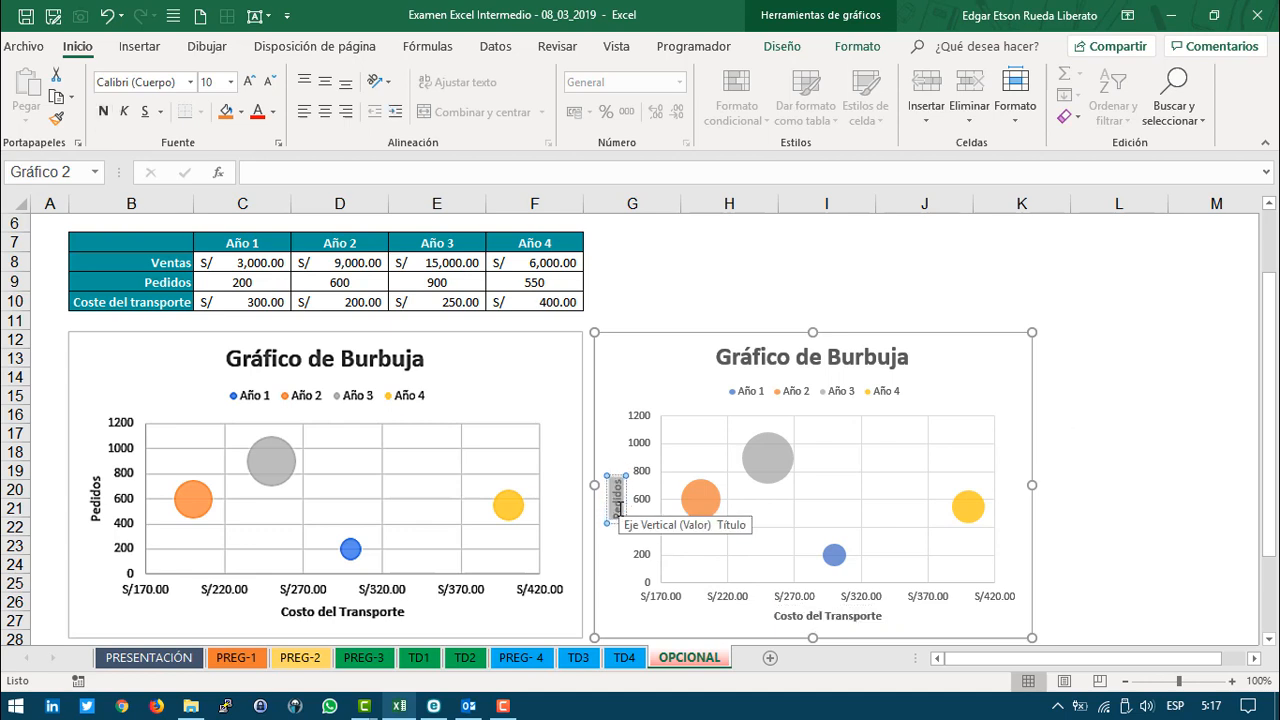
{"action": "key", "text": "ctrl+n"}
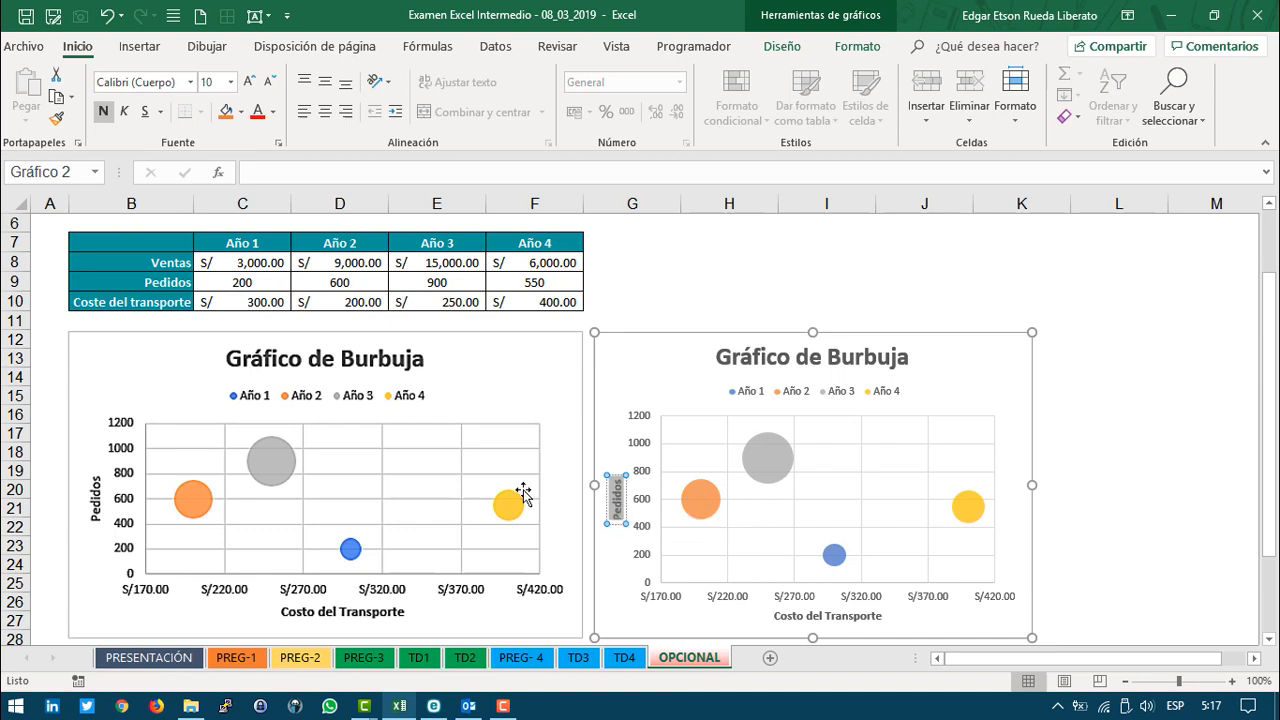
{"action": "left_click", "coordinate": [1081, 396]}
{"action": "left_click", "coordinate": [790, 385]}
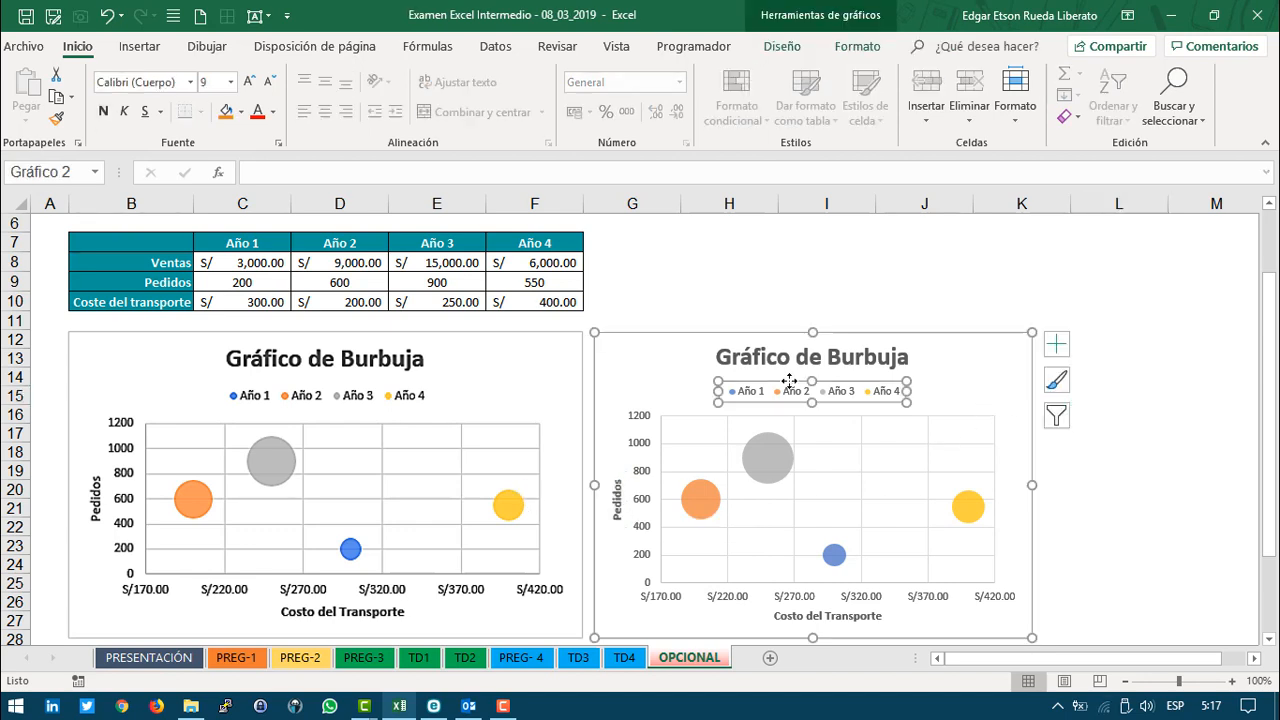
{"action": "left_click", "coordinate": [662, 372]}
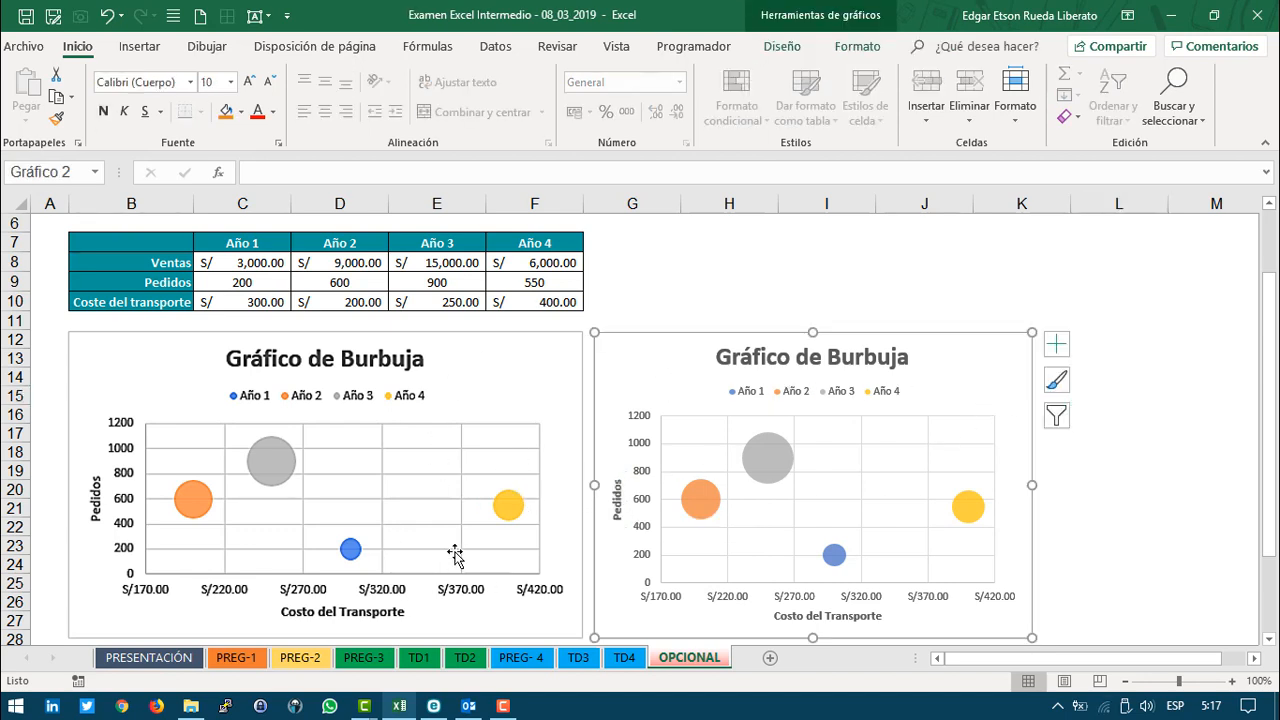